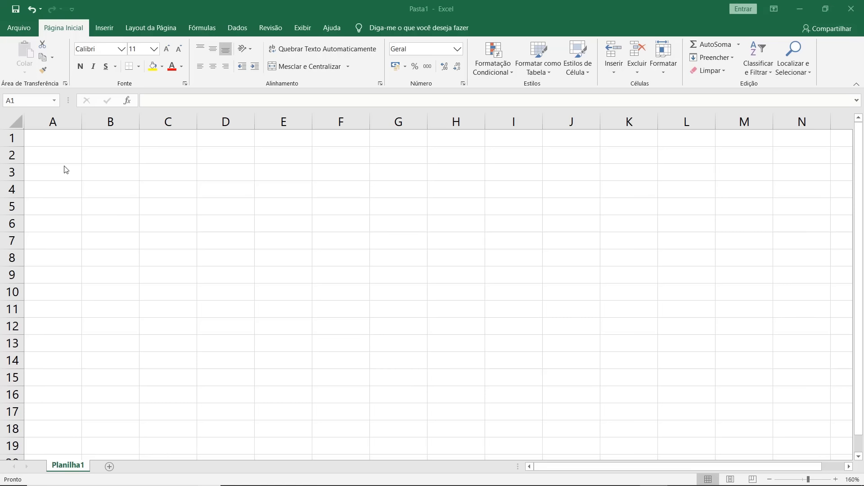
click(57, 142)
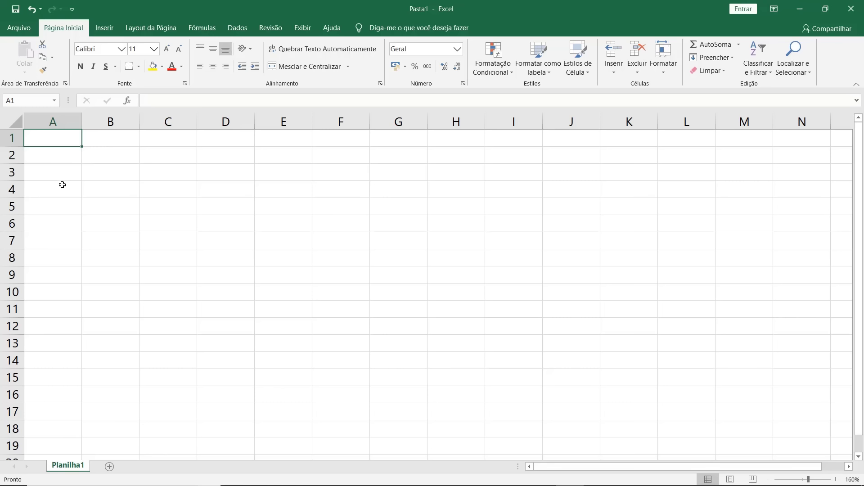
drag(11, 138, 11, 378)
drag(50, 125, 547, 115)
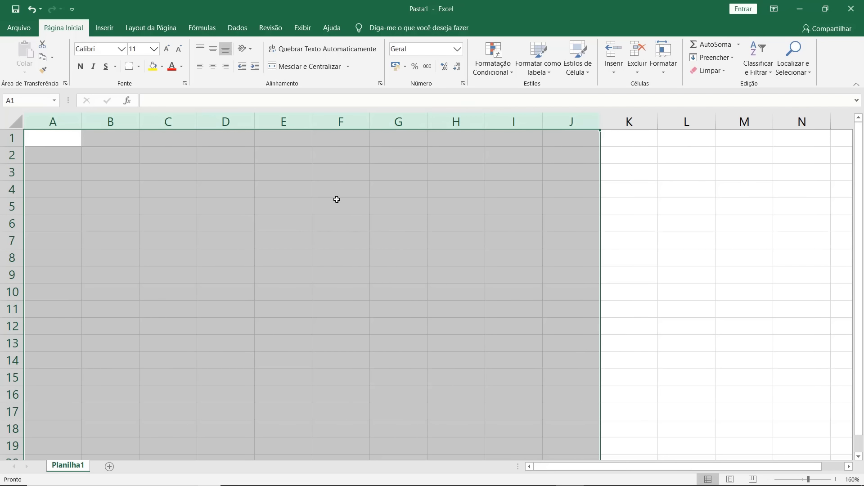
click(68, 141)
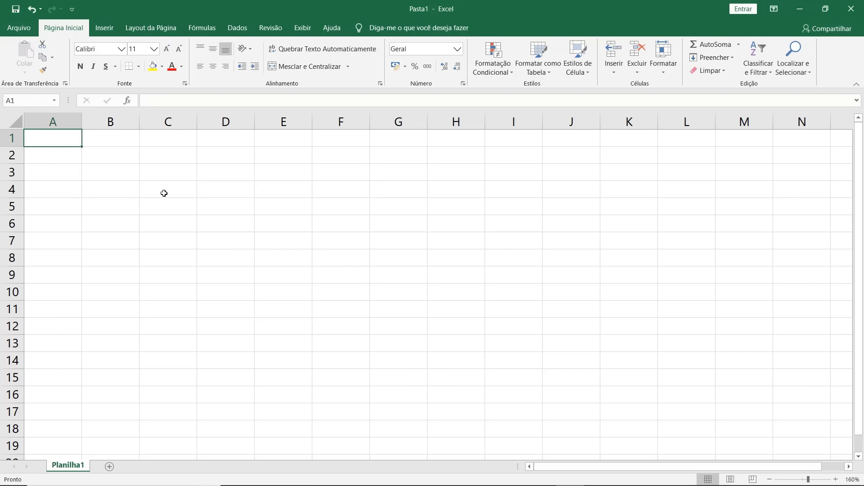
click(208, 208)
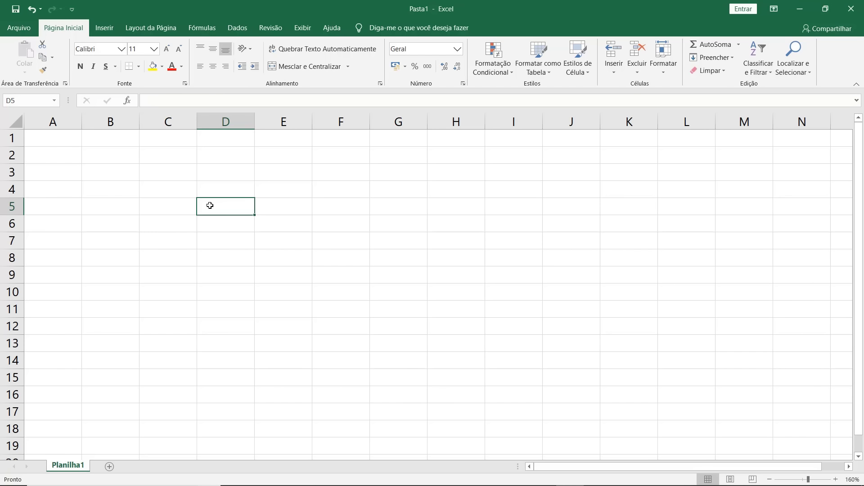
Enter the title "Viação Cometa" in cell A1.
click(52, 137)
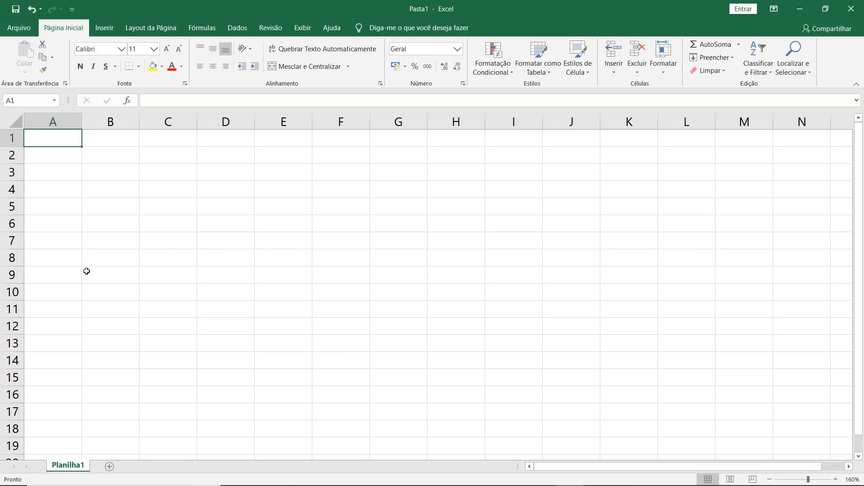
text(V)
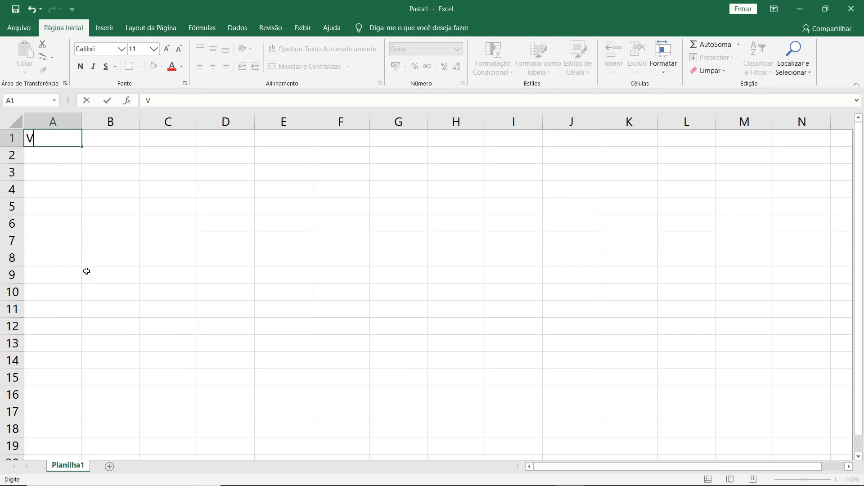
text(iação COm)
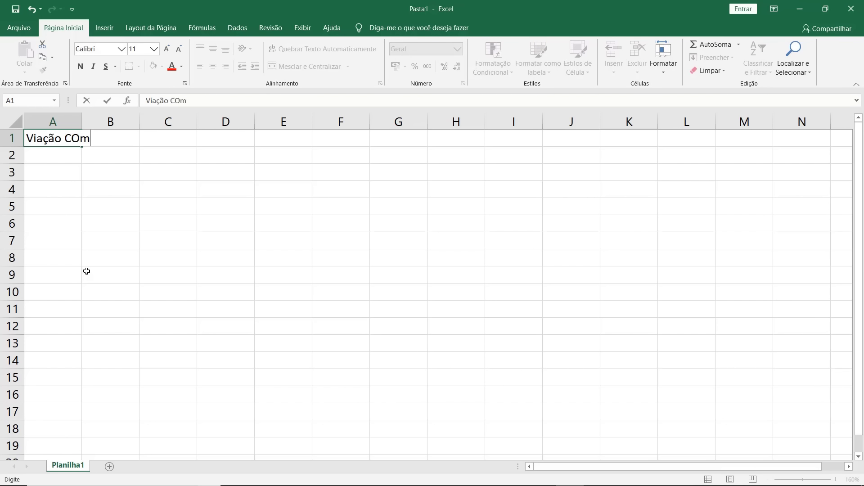
key(BackSpace)
key(BackSpace)
text(o)
key(BackSpace)
text(ometa)
key(Return)
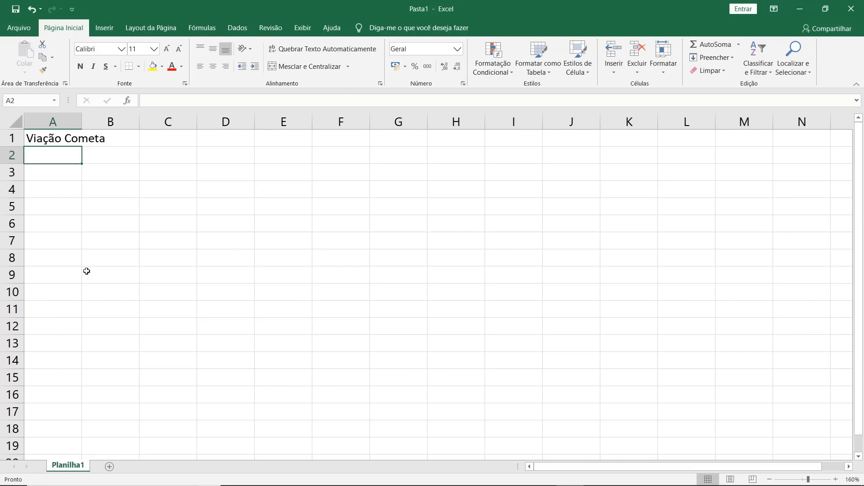
key(Down)
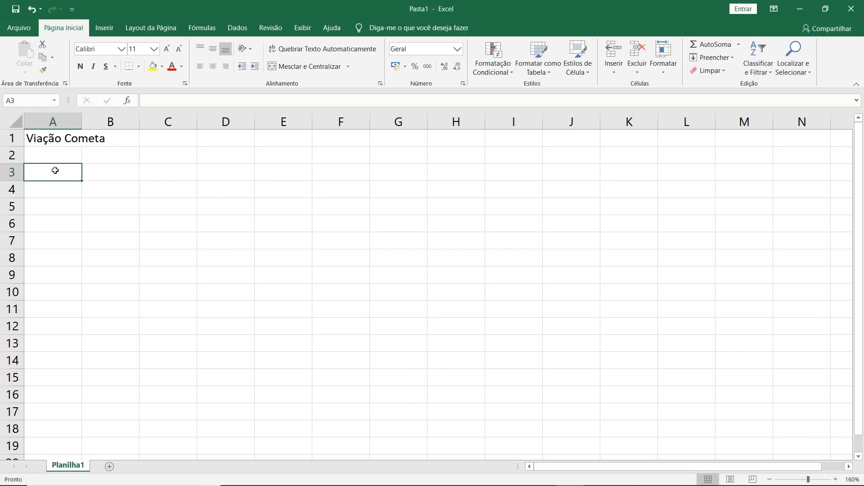
key(Right)
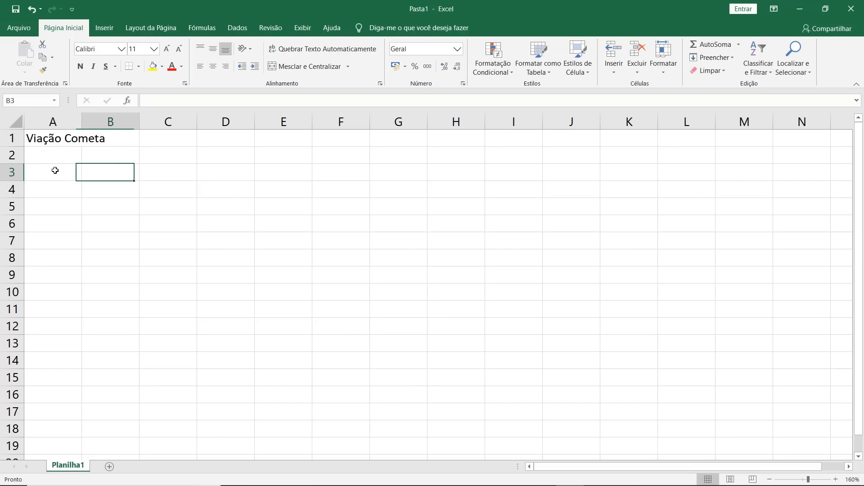
key(Left)
key(Right)
key(Down)
key(Up)
key(Left)
key(Right)
key(Left)
key(Right)
key(Left)
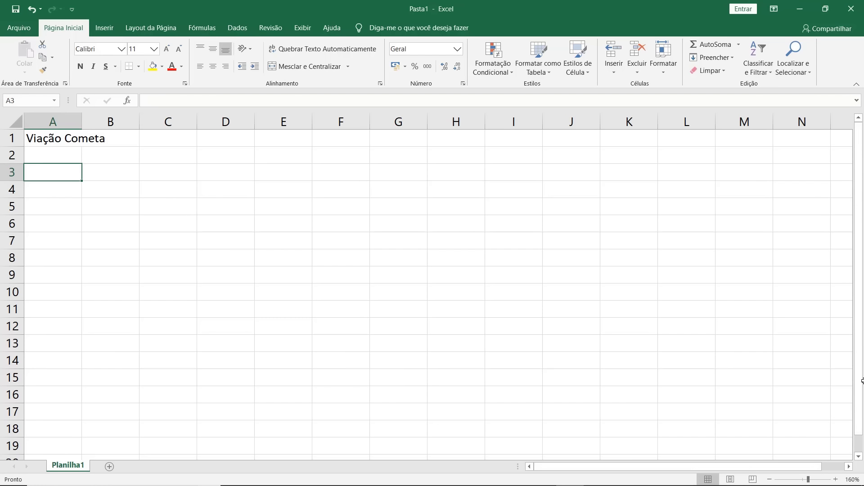
Enter the labels "Origem:" in cell A3 and "Destino:" in cell A4.
double_click(56, 172)
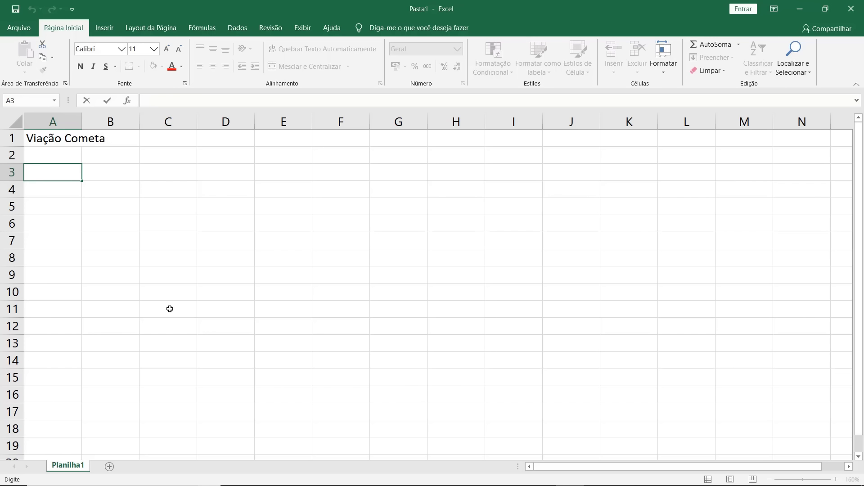
text(Origem:)
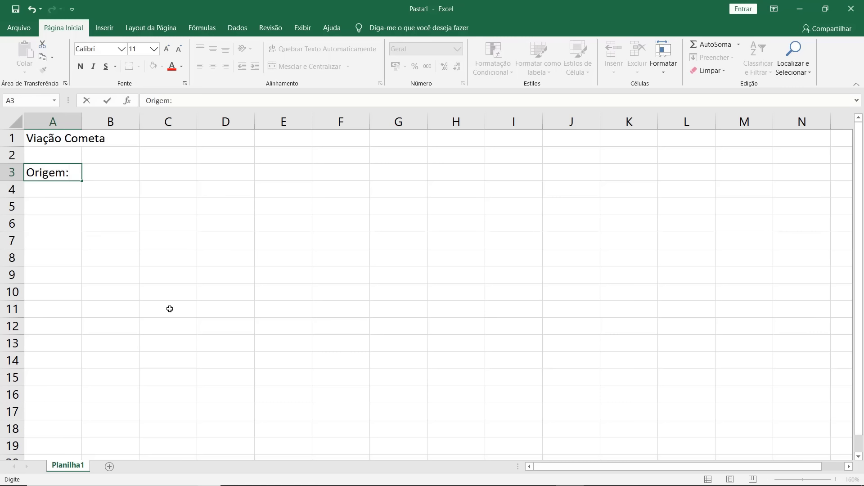
key(Return)
text(Destino:)
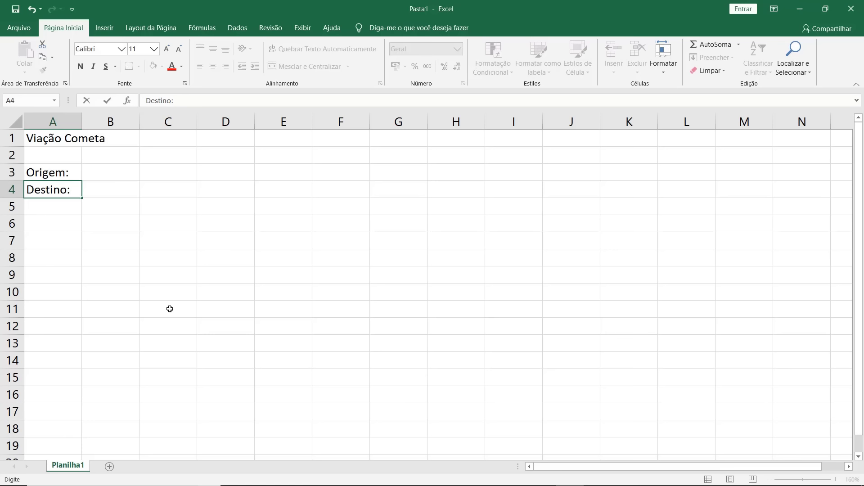
key(Return)
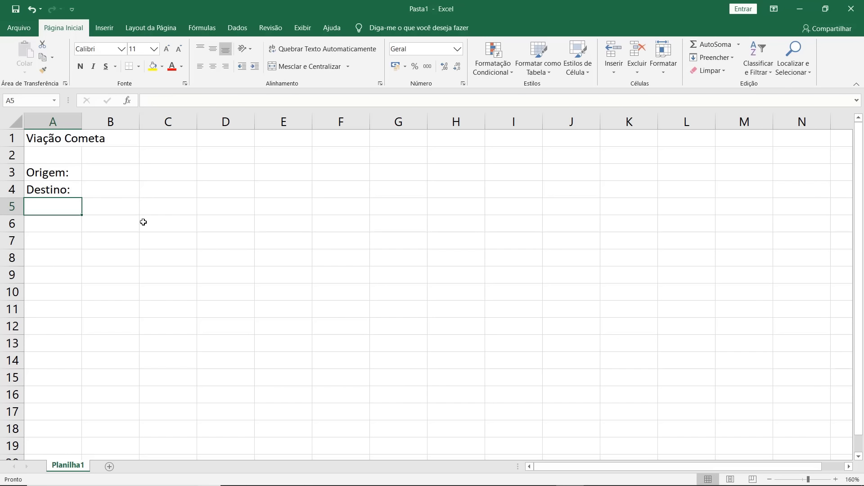
Fill in "São Paulo" as the origin in B3 and "Rio de Janeiro" as the destination in B4.
click(52, 176)
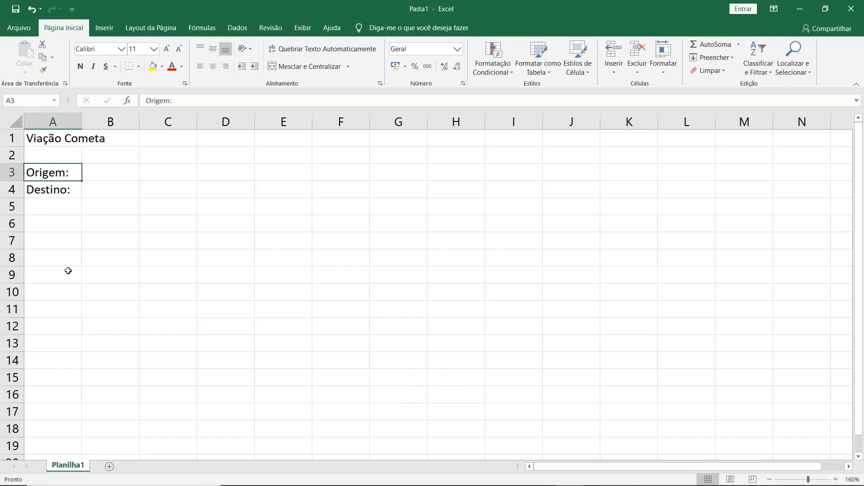
key(Right)
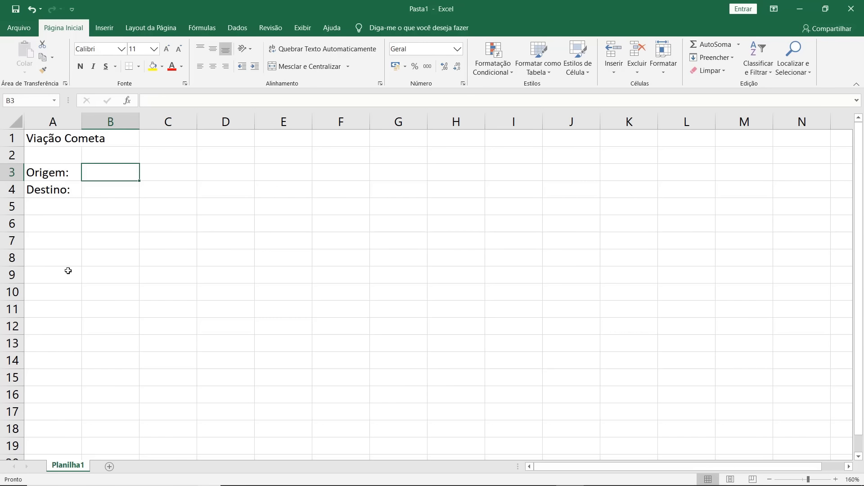
text(São Paulo)
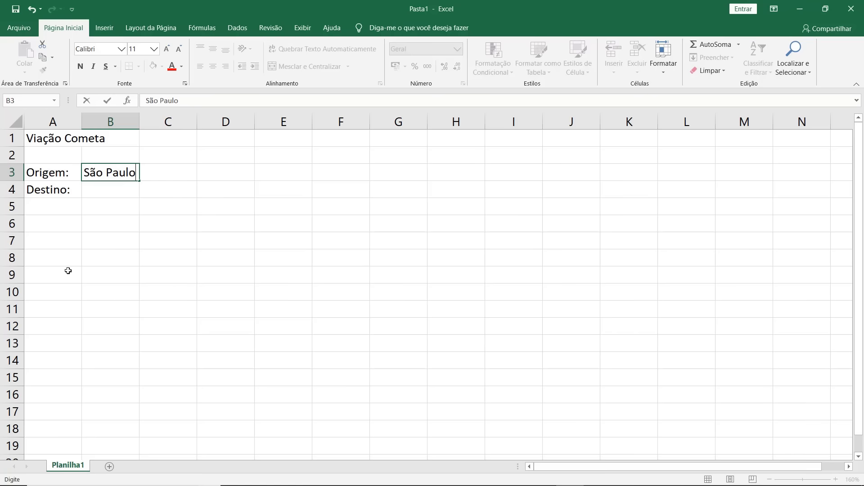
key(Return)
key(Return)
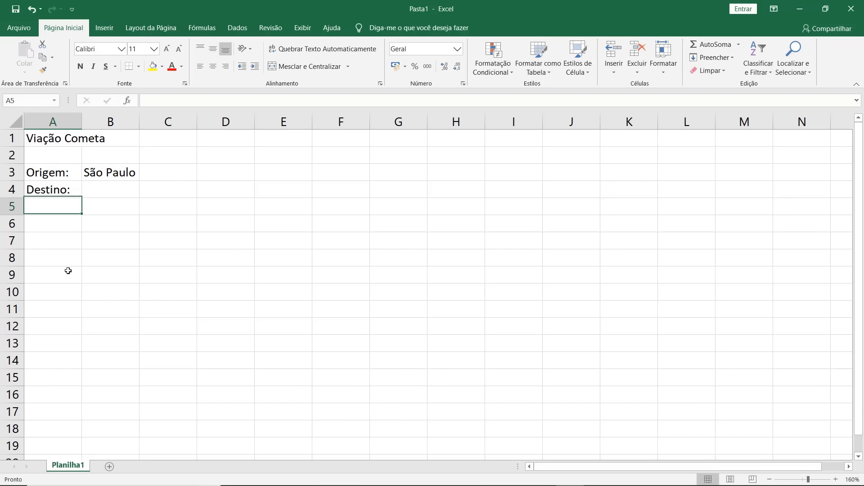
click(110, 192)
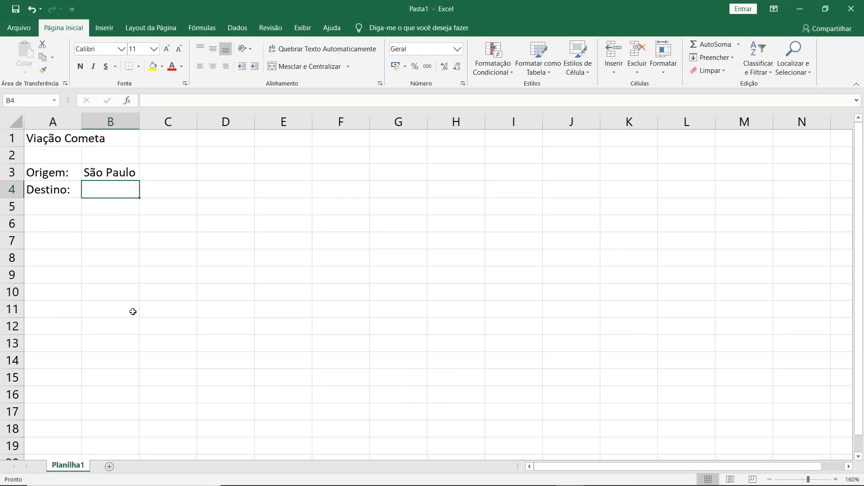
text(Rio de )
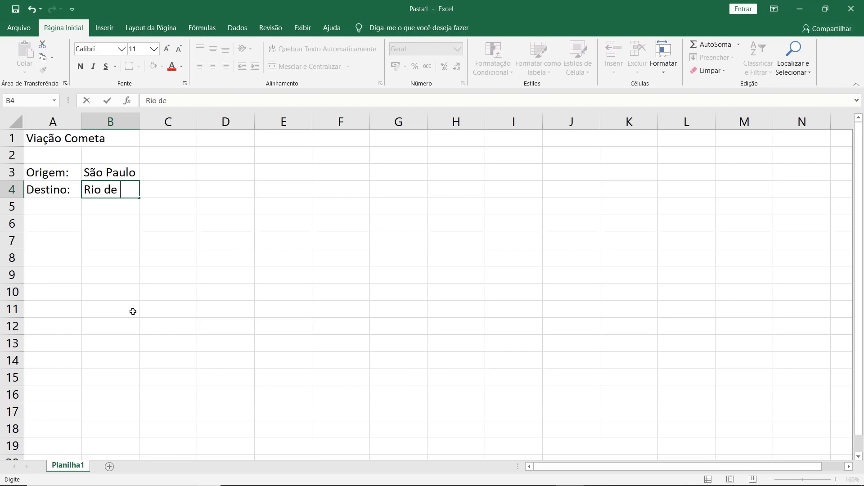
text(Janeiro)
key(Return)
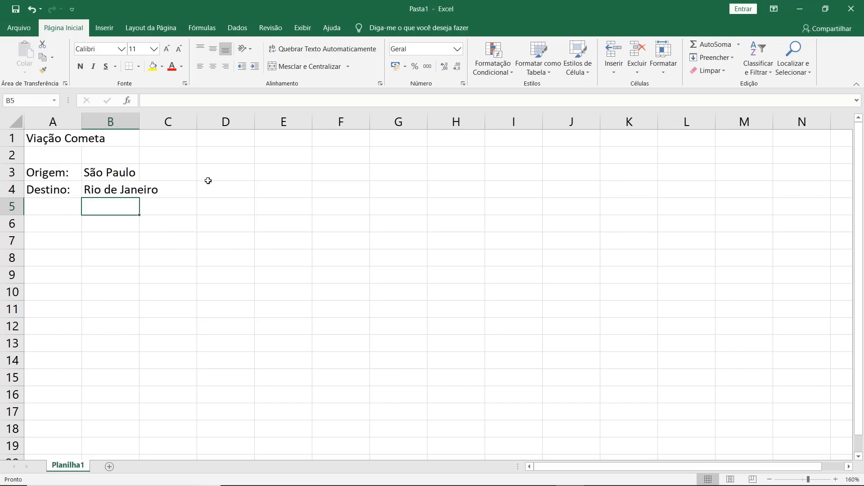
Enter the price labels "Passagem", "Impostos" and "Preço Total" in cells D2 to D4.
click(214, 161)
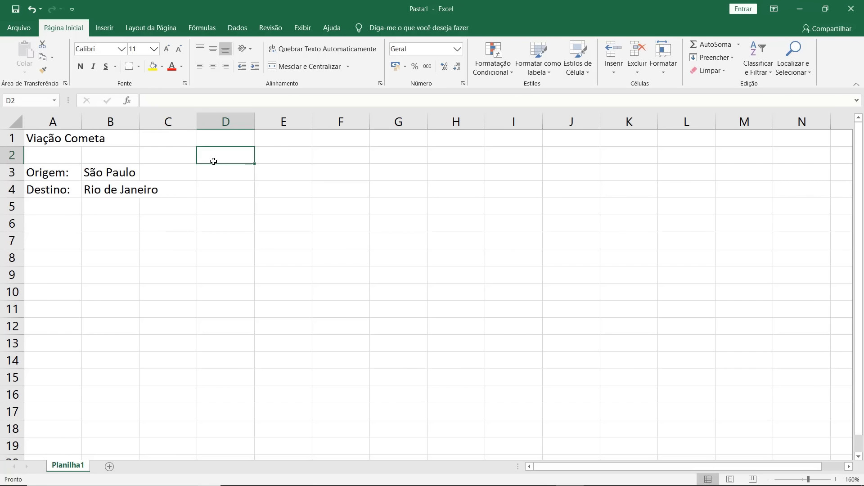
text(Passagem)
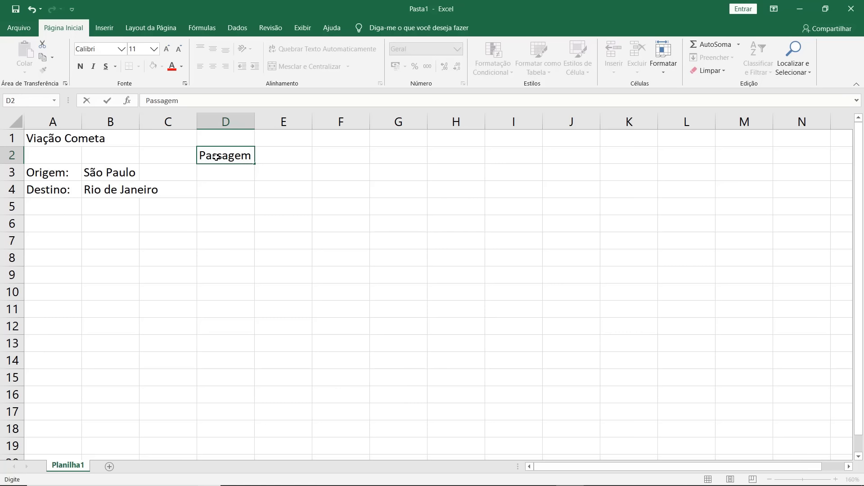
key(Return)
text(I)
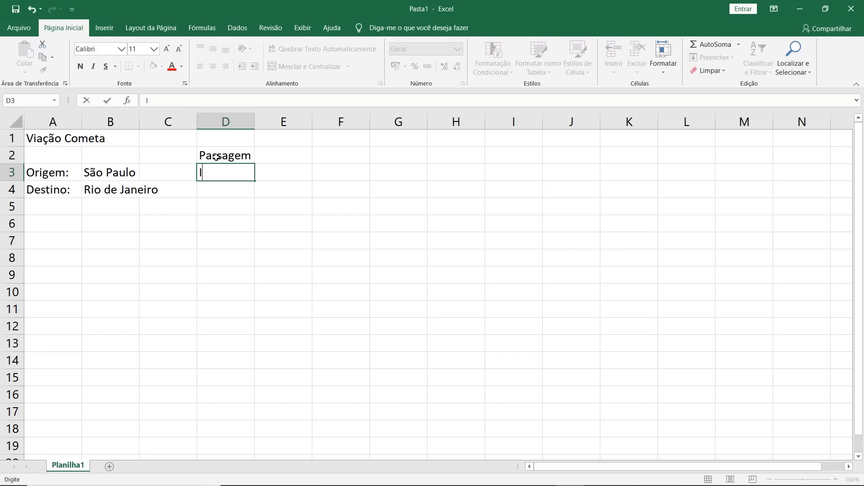
text(mpostos)
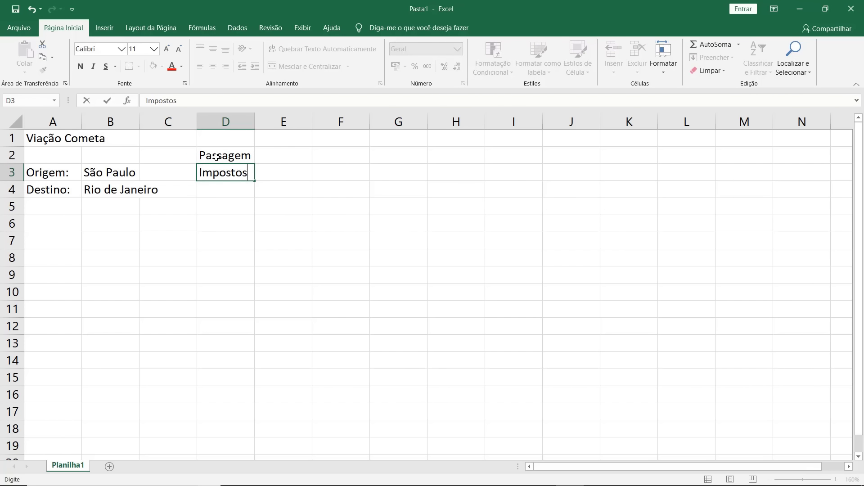
key(Return)
text(T)
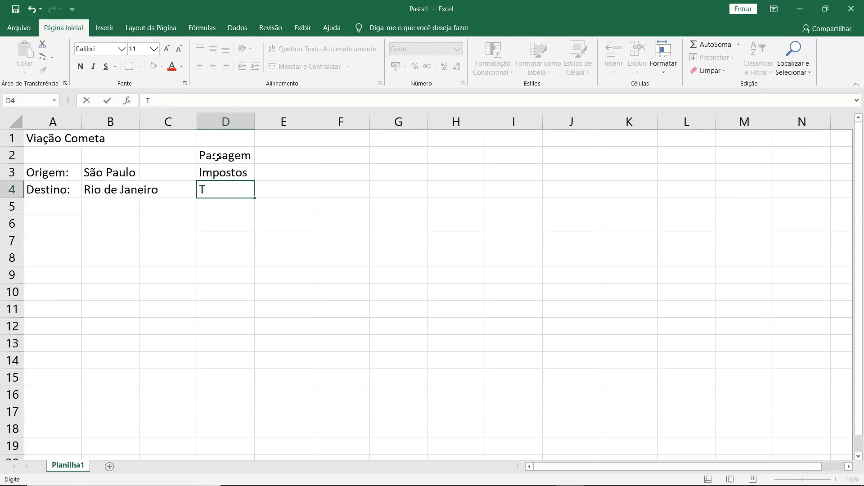
key(BackSpace)
text(Preço Total)
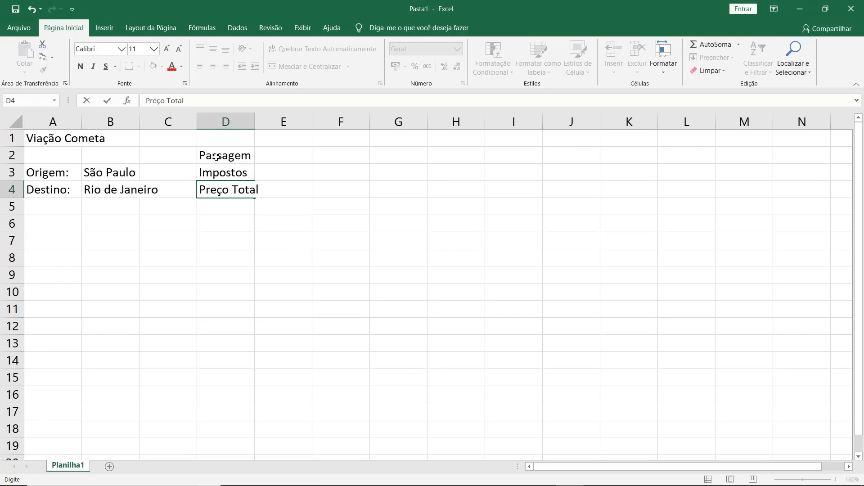
key(Return)
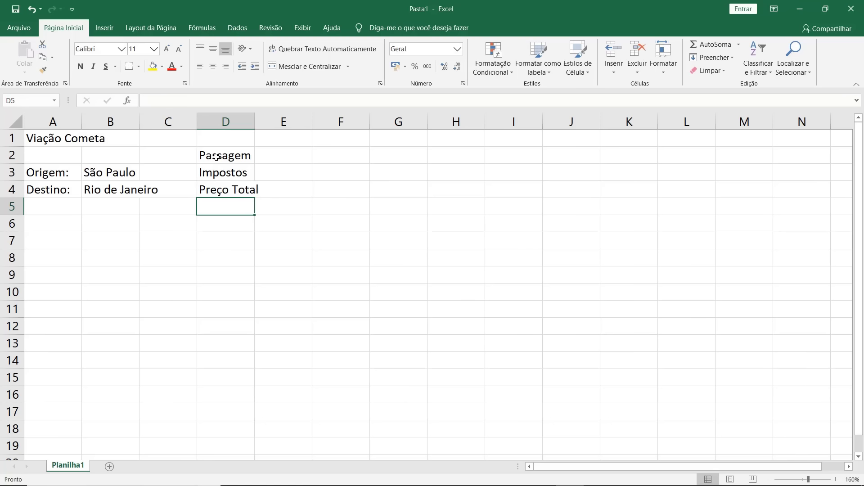
Enter the departure date heading as "Data de" in A6 and "Partida" in A7.
click(59, 223)
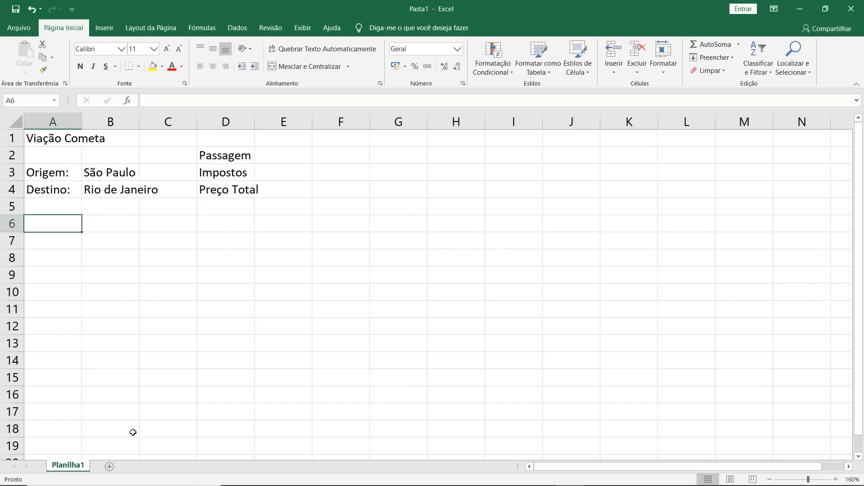
text(Data de)
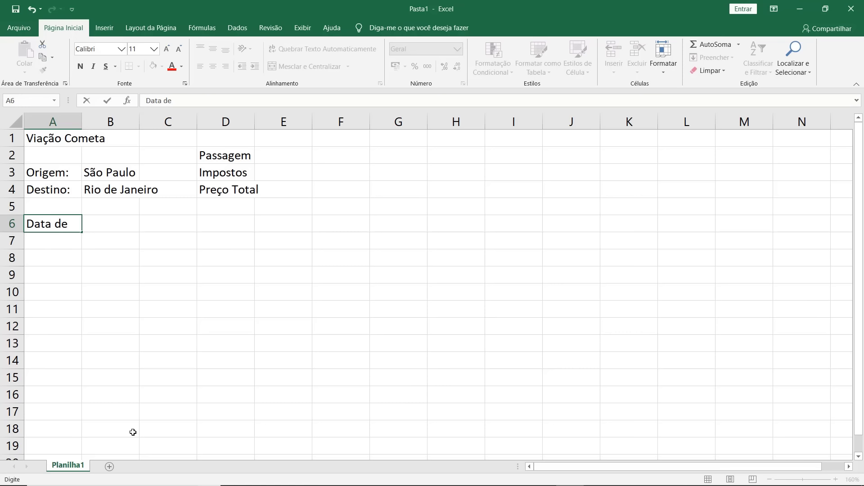
key(Return)
text(Partida)
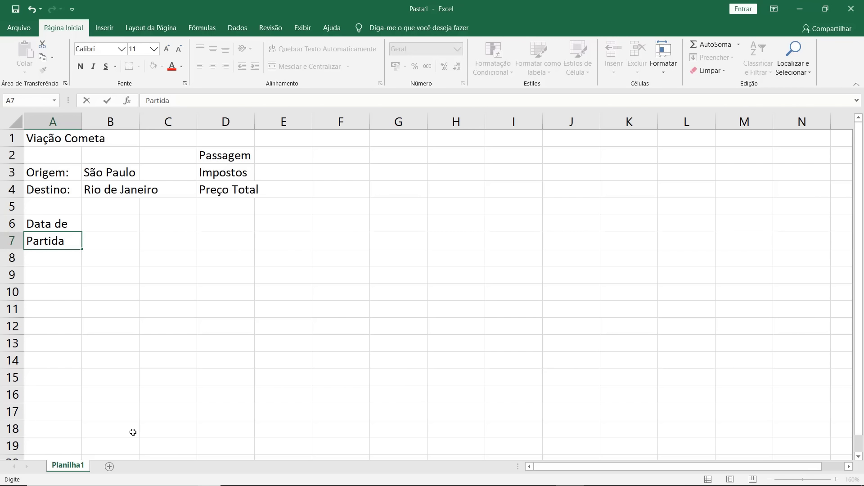
Enter the departure time heading as "Horário de" in B6 and "Saída" in B7.
click(102, 225)
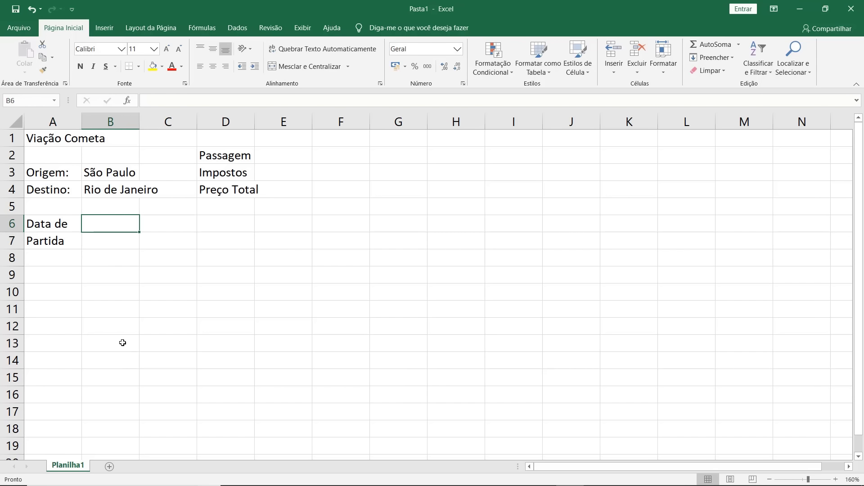
text(Ho)
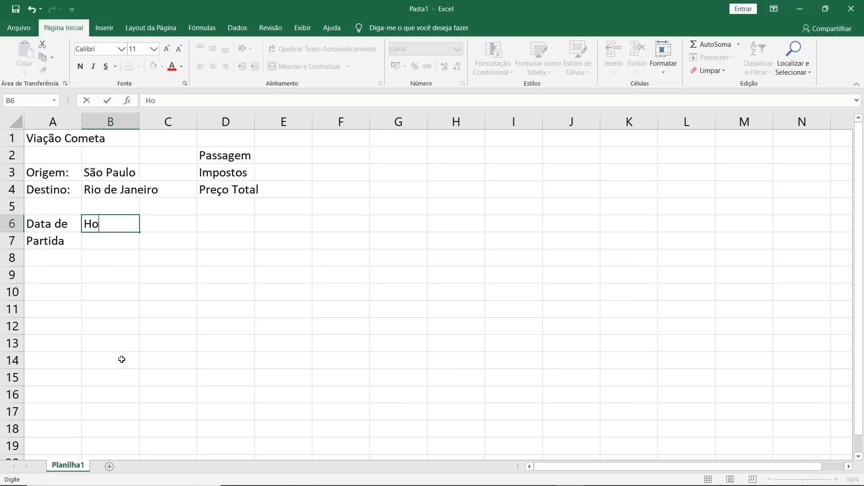
text(rário de)
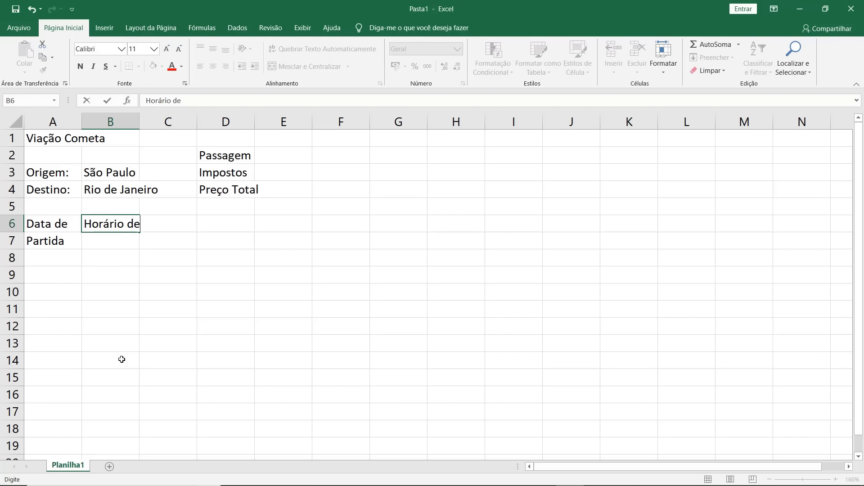
key(Return)
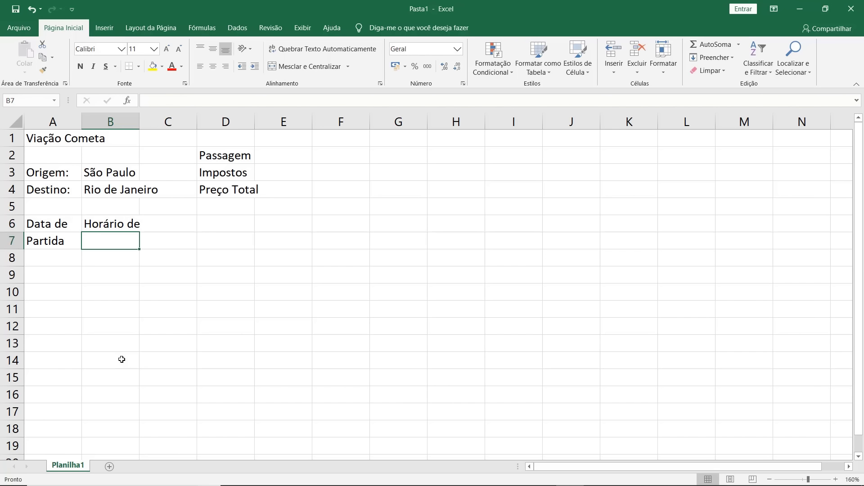
text(Saída)
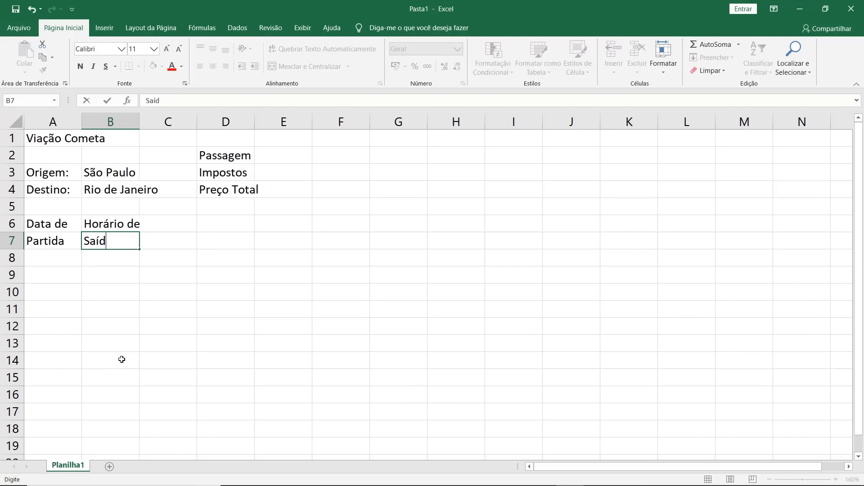
Enter the arrival time heading as "Horário de" in C6 and "Chegada" in C7.
click(179, 224)
text(H)
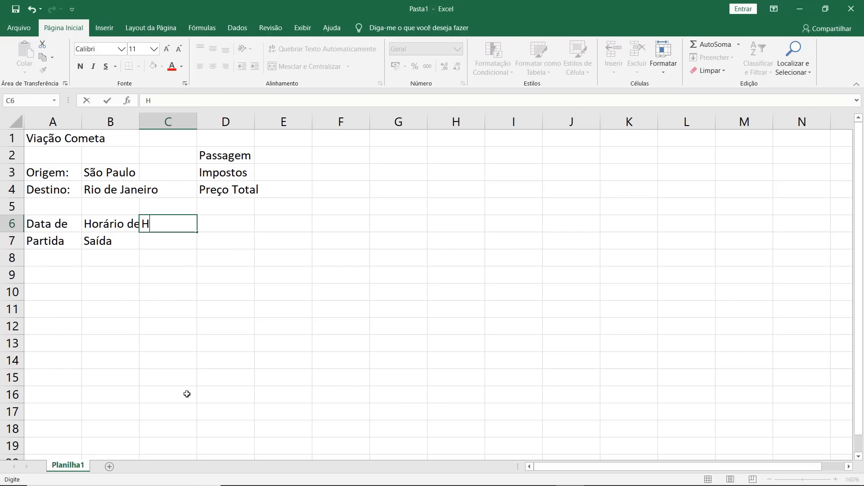
text(orário de)
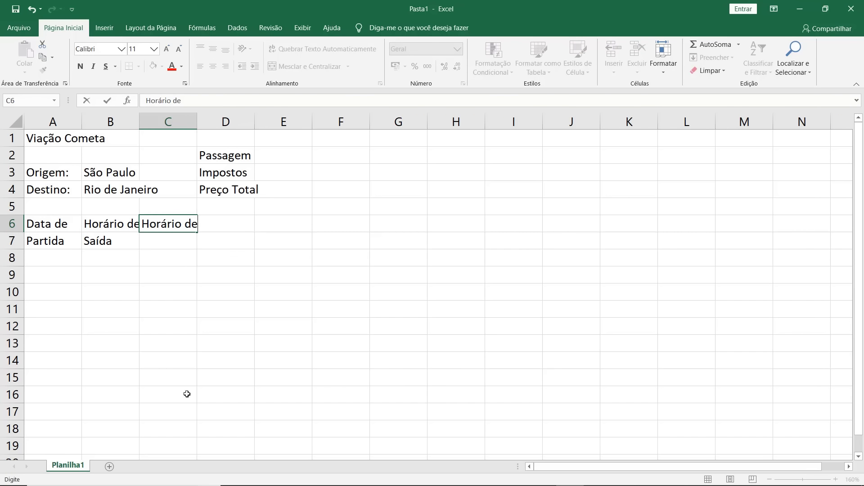
key(Return)
text(Chegada)
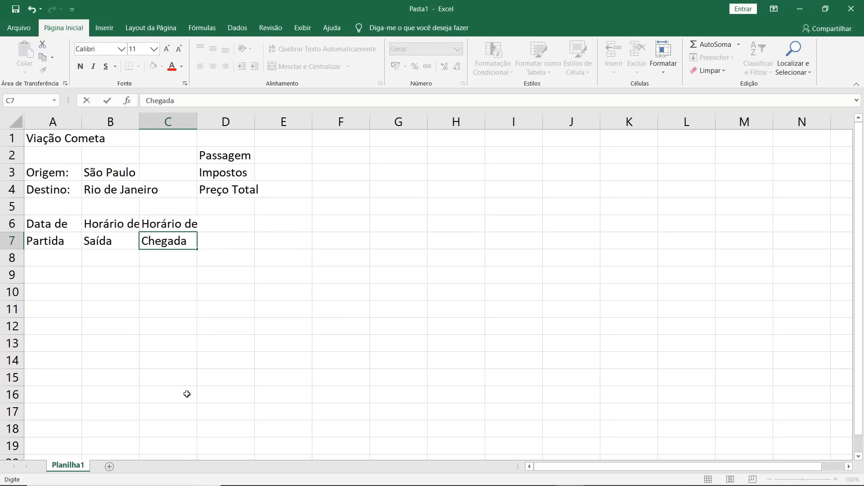
key(Return)
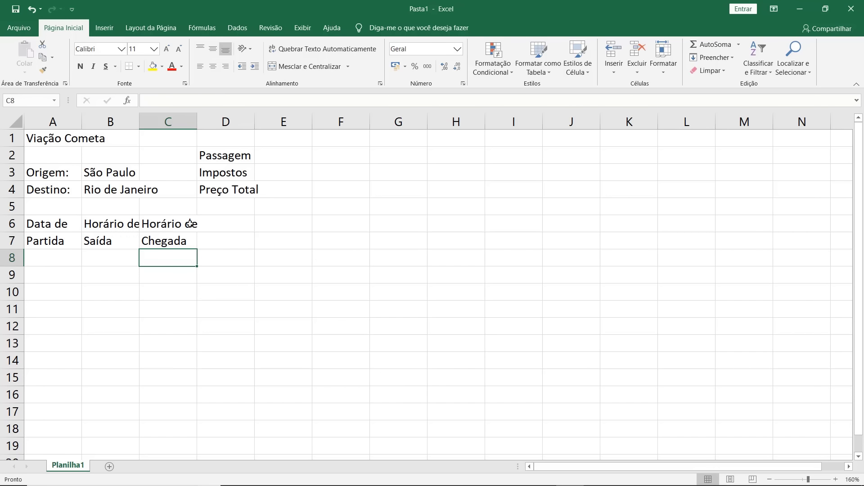
Select the whole sheet and auto-fit all column widths to their contents.
drag(124, 223, 156, 226)
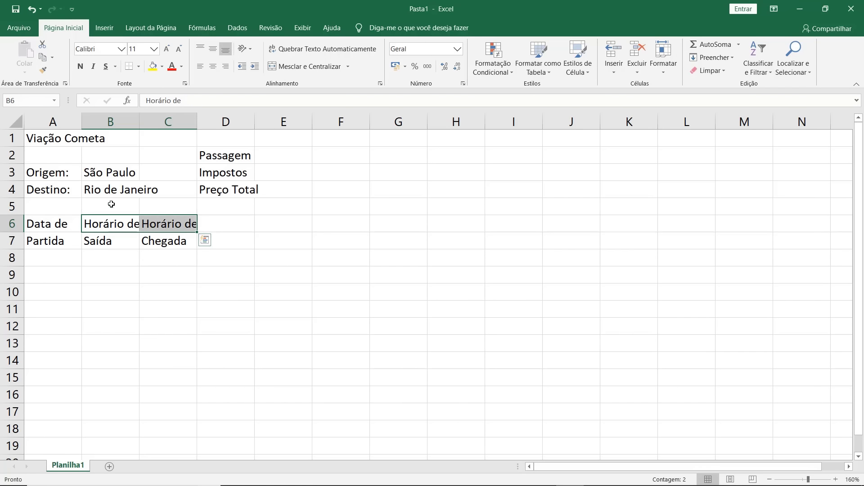
click(12, 120)
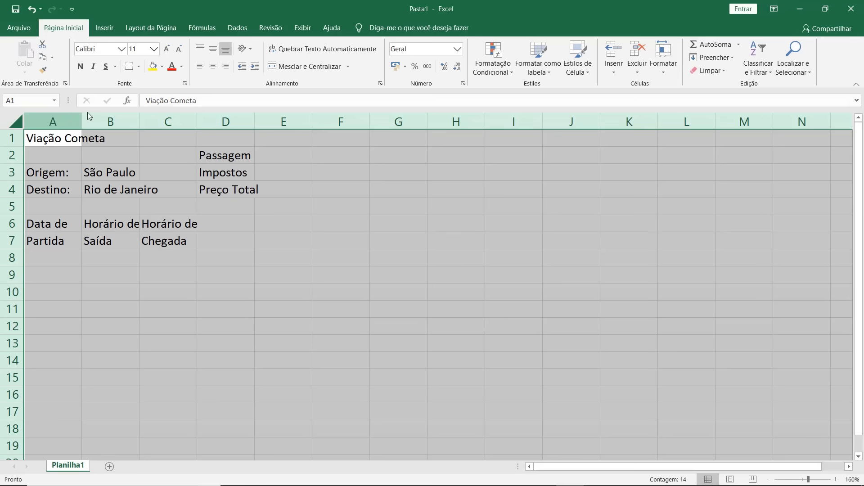
double_click(80, 120)
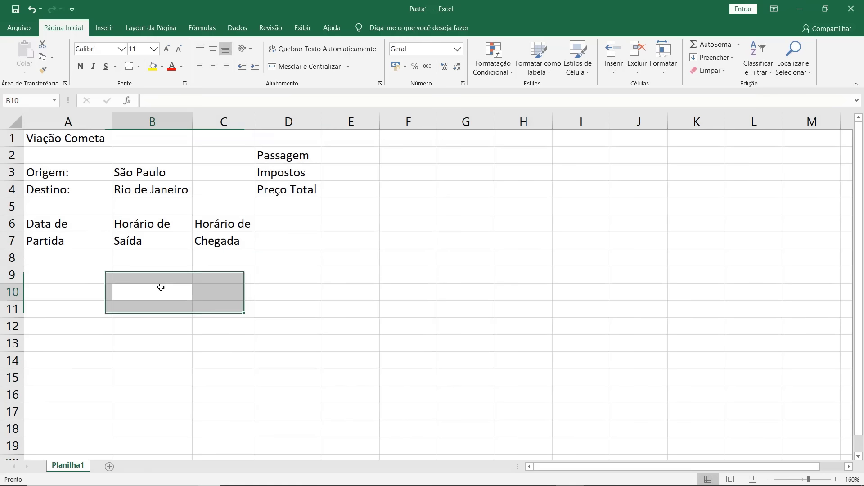
click(161, 288)
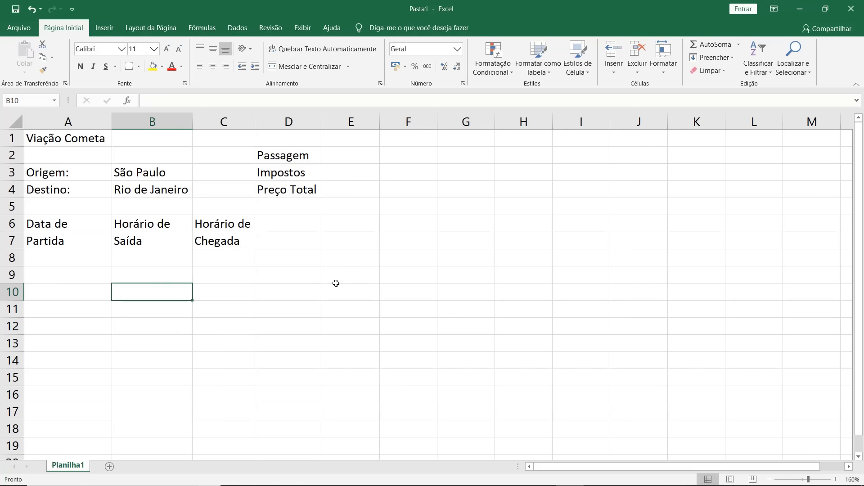
Enter the ticket price 180 in E2 and the tax amount 20 in E3.
click(342, 155)
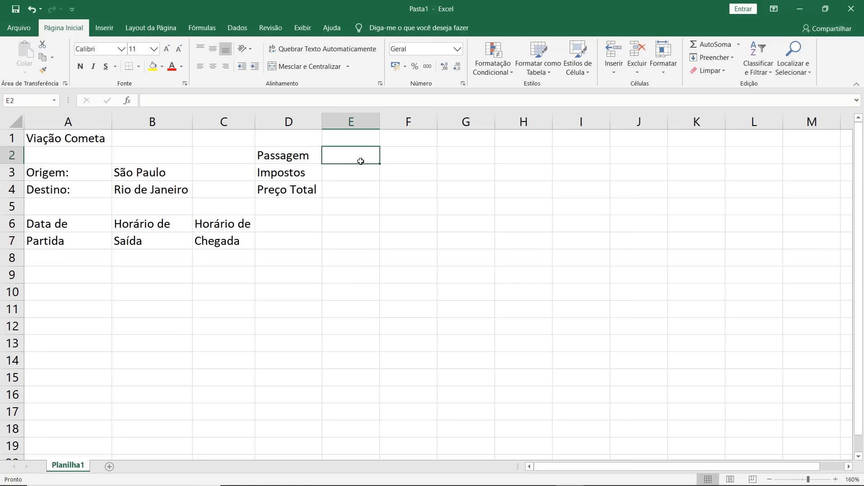
text(180)
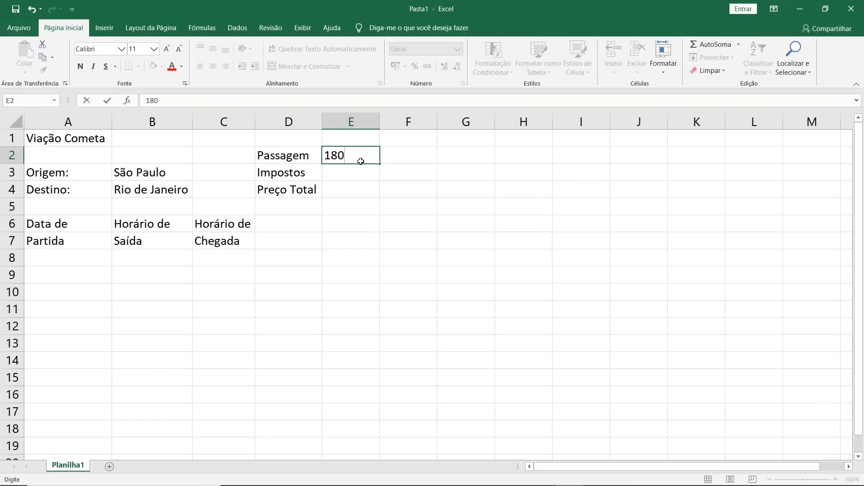
key(Return)
text(20)
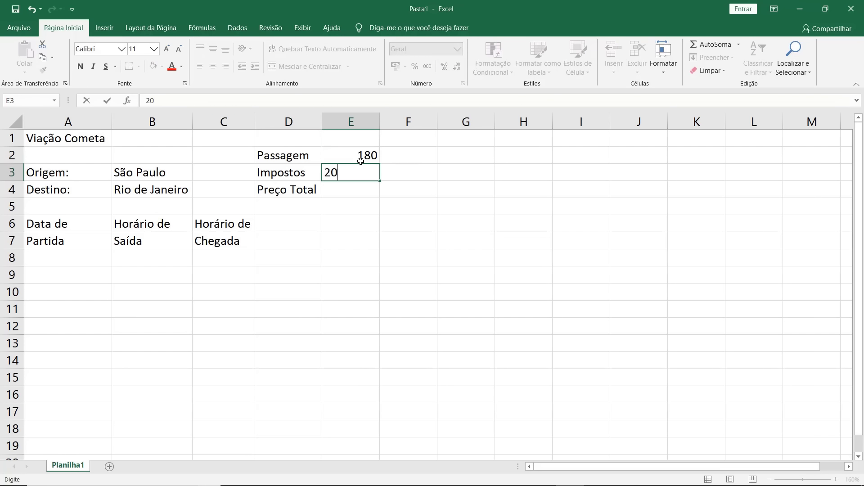
key(Return)
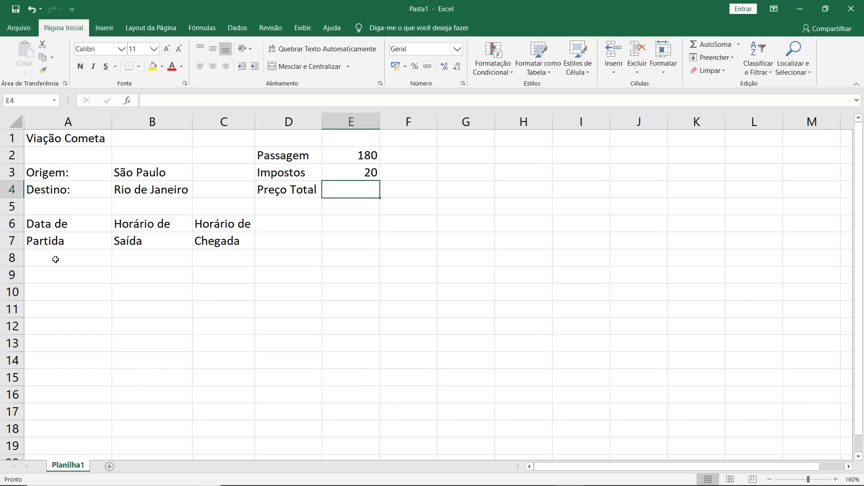
Enter the first departure date 04/07/2019 in cell A9.
click(56, 274)
text(04)
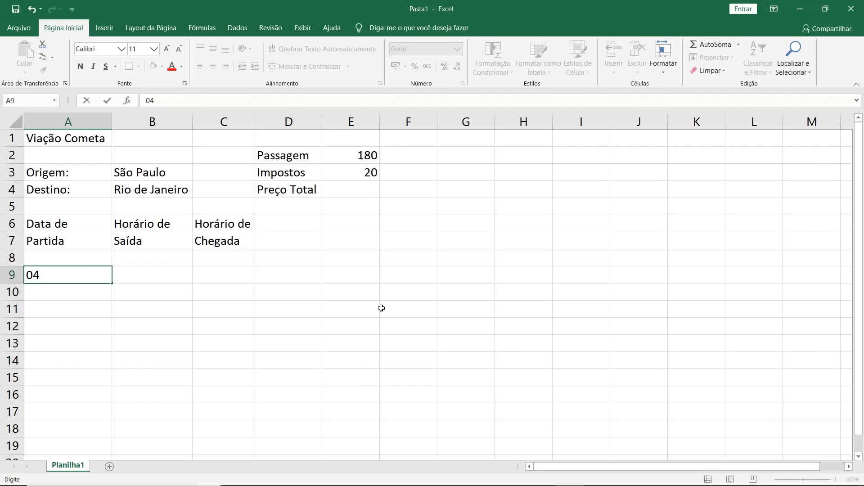
text(/07/2019)
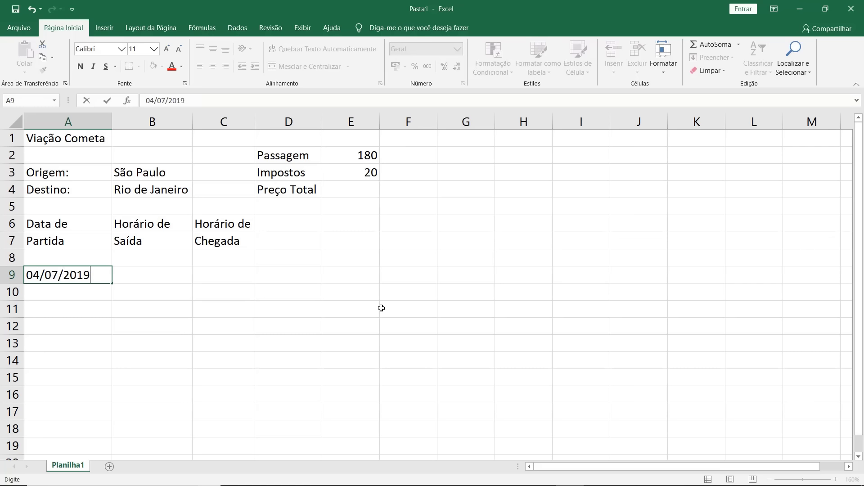
Fill in the first trip's departure time 22:00 in B9 and arrival time 08:00 in C9.
click(165, 275)
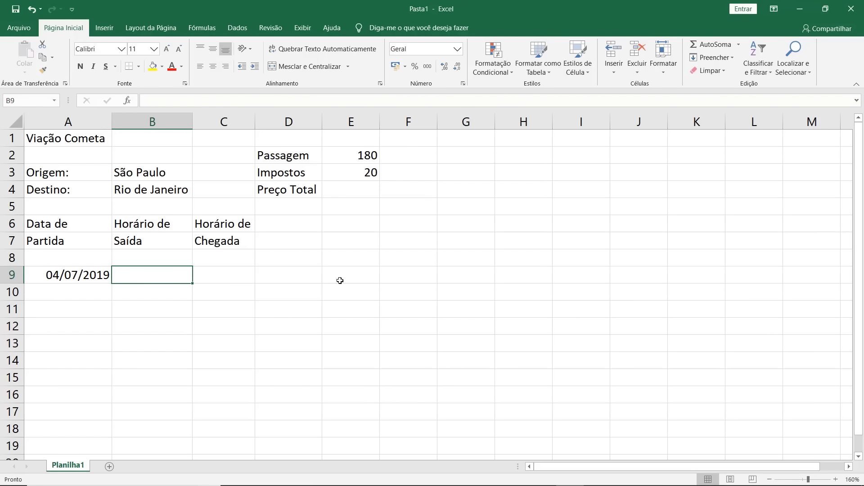
text(22:00)
key(Return)
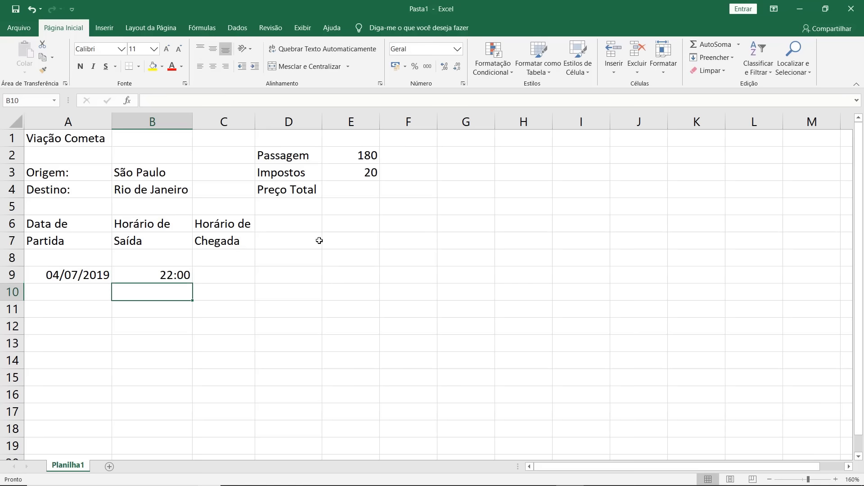
click(250, 267)
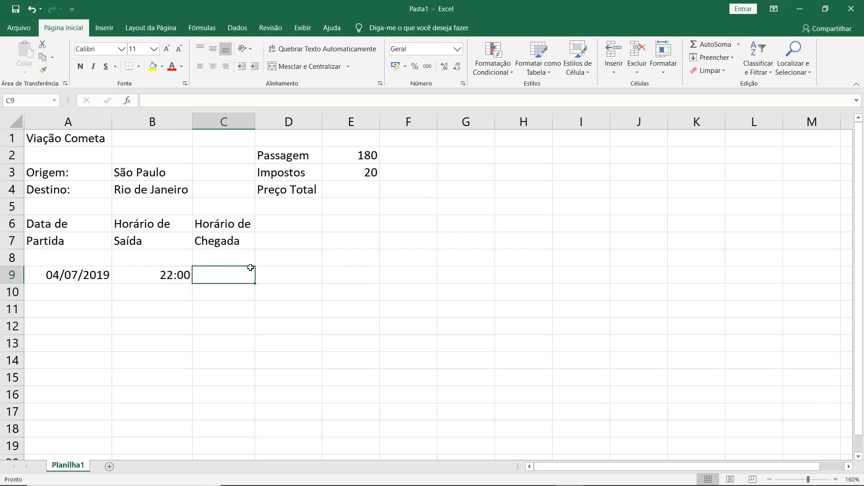
text(0)
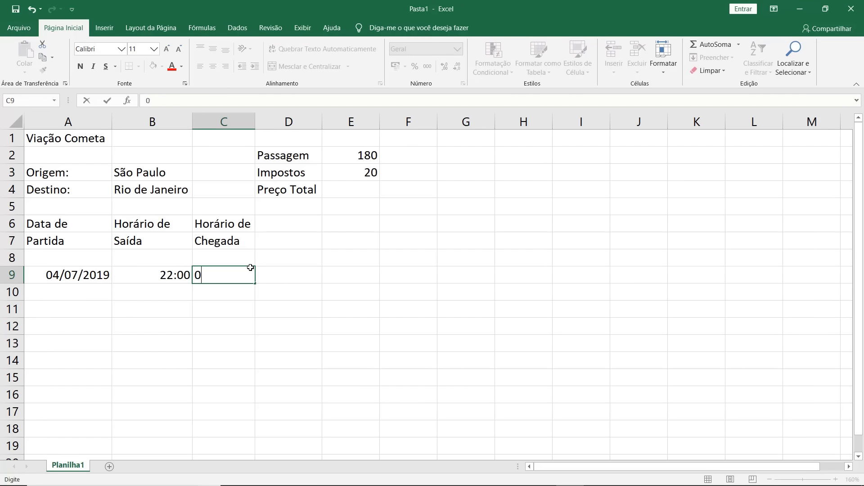
text(8:00)
key(Return)
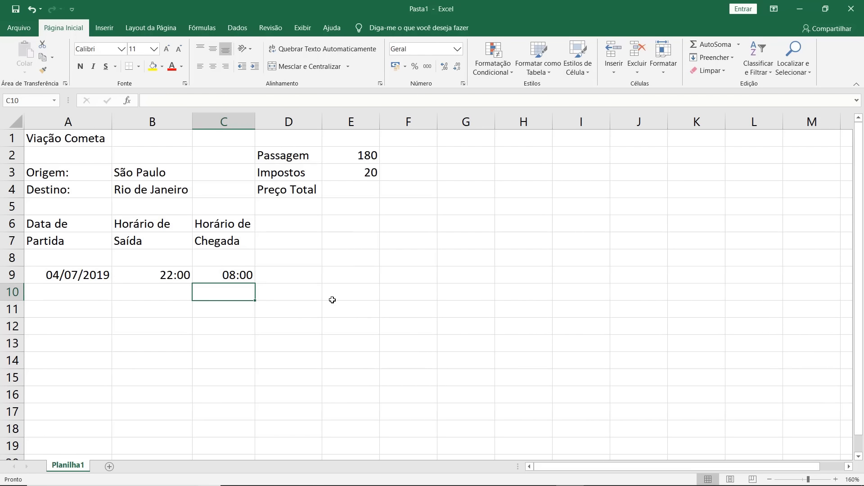
Calculate the total price in E4 with the formula =E2+E3.
click(338, 188)
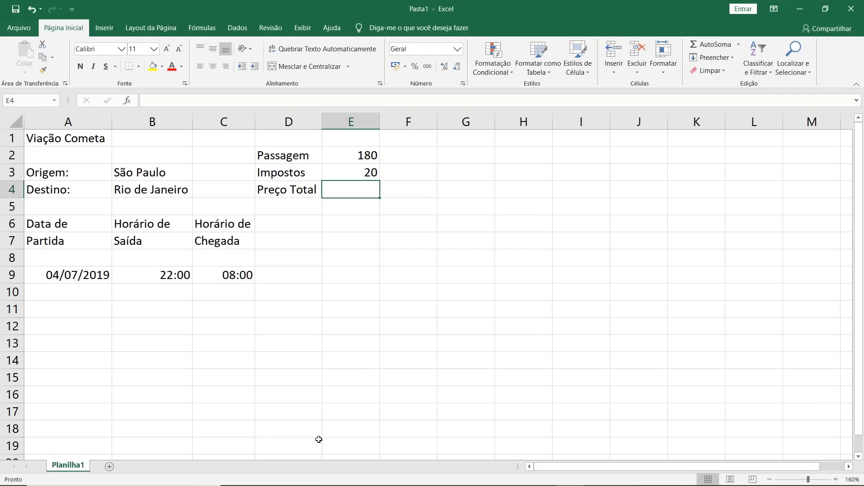
text(=)
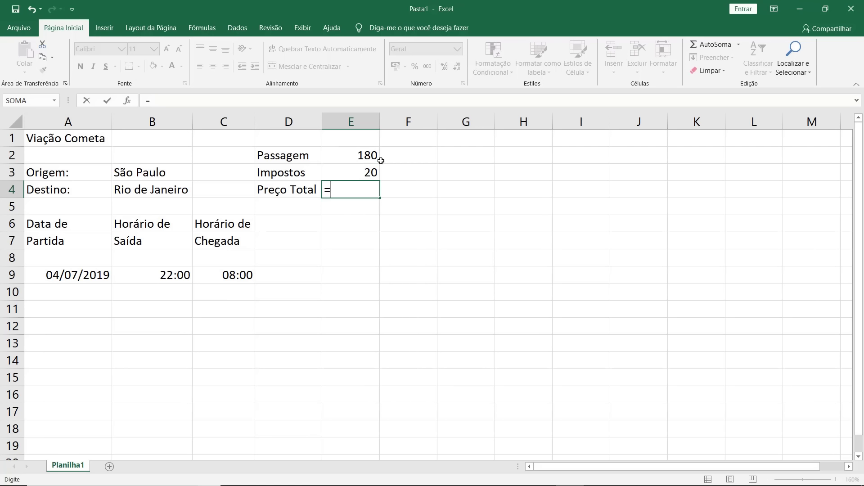
click(360, 155)
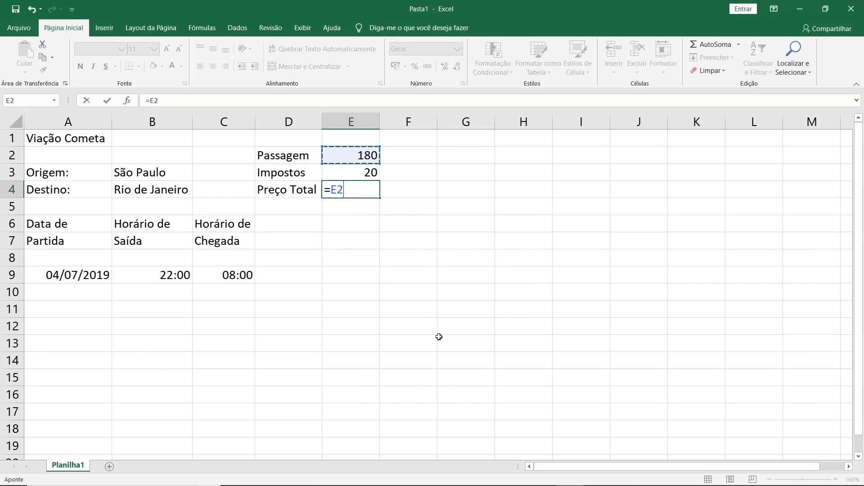
text(+)
click(360, 171)
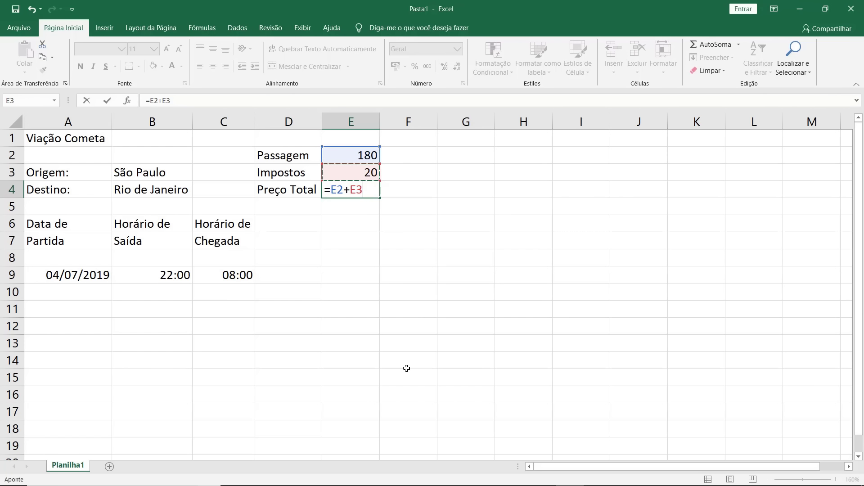
key(Return)
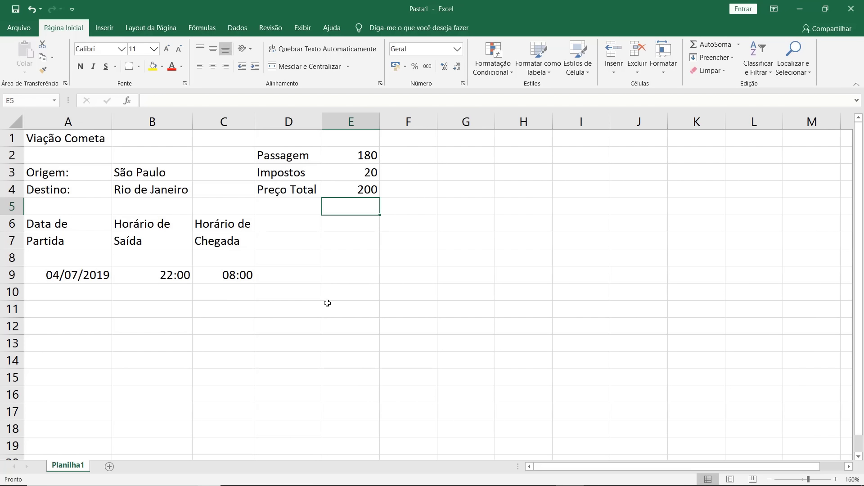
click(347, 226)
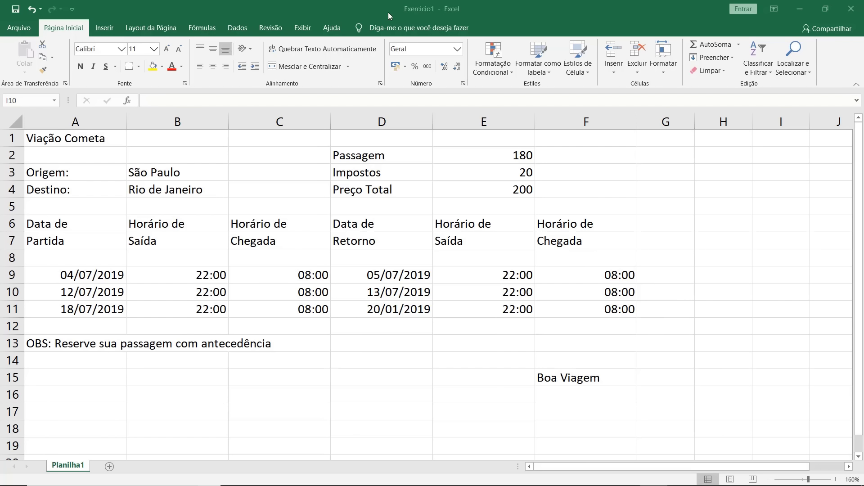
Save a copy of the workbook as Exercicio2 in the Curso Excel folder.
click(431, 10)
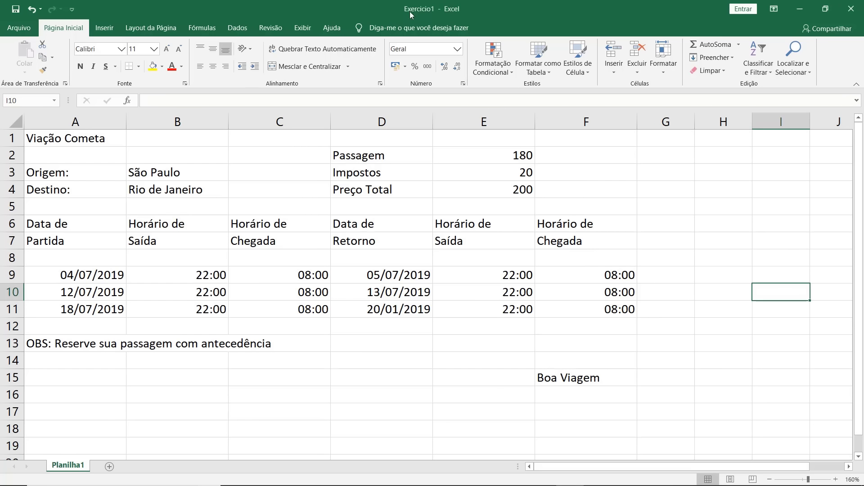
click(19, 30)
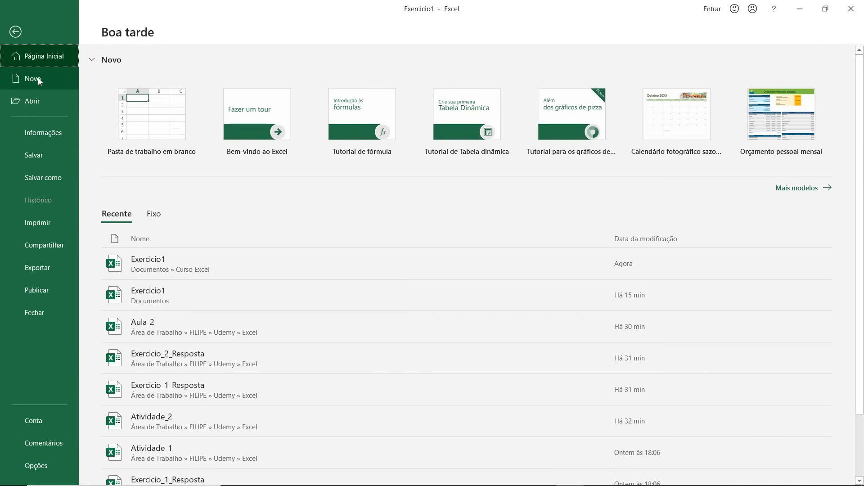
click(16, 31)
click(16, 27)
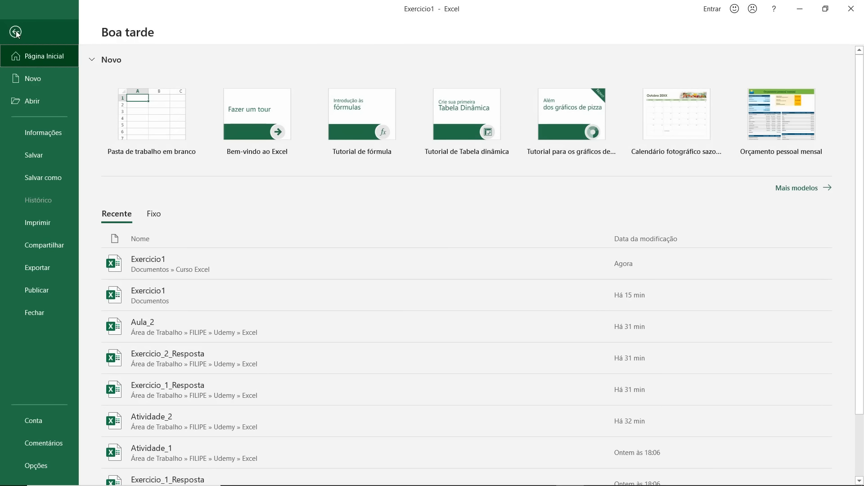
click(41, 180)
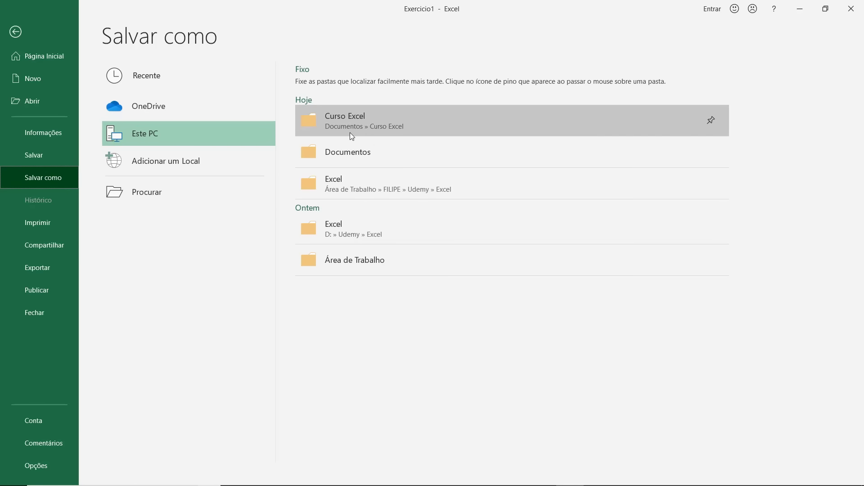
click(162, 194)
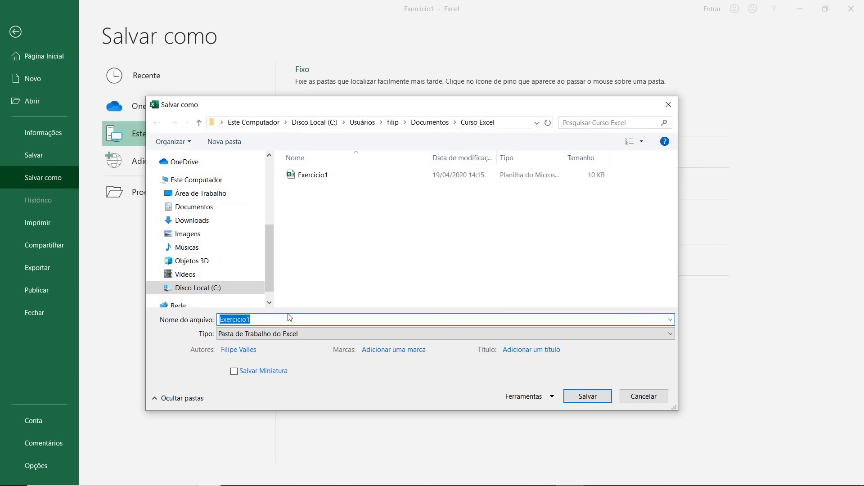
click(299, 319)
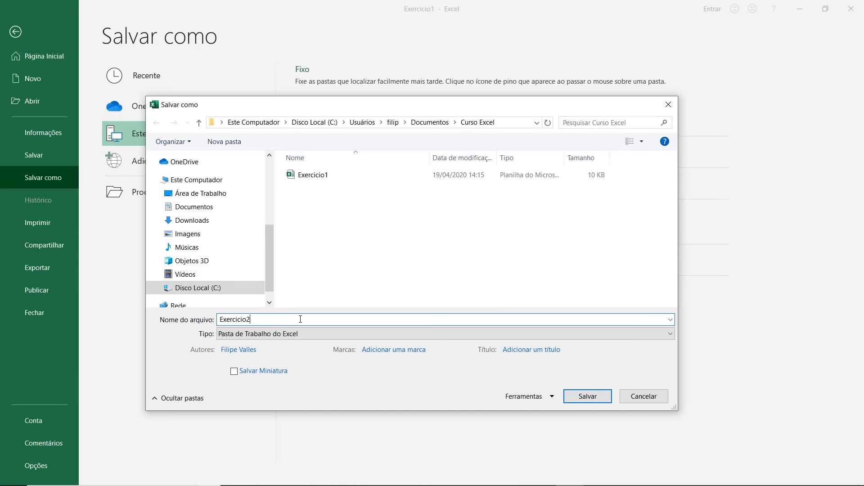
key(Return)
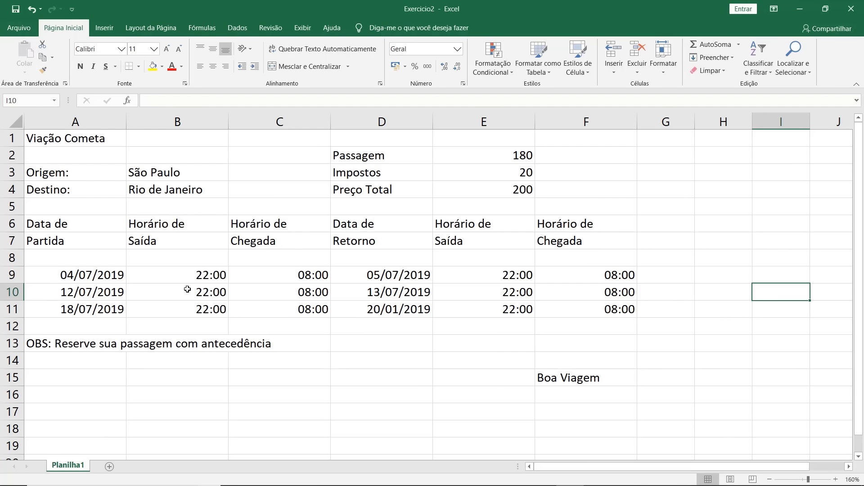
Change the header in cell B6 to "Horários".
double_click(170, 224)
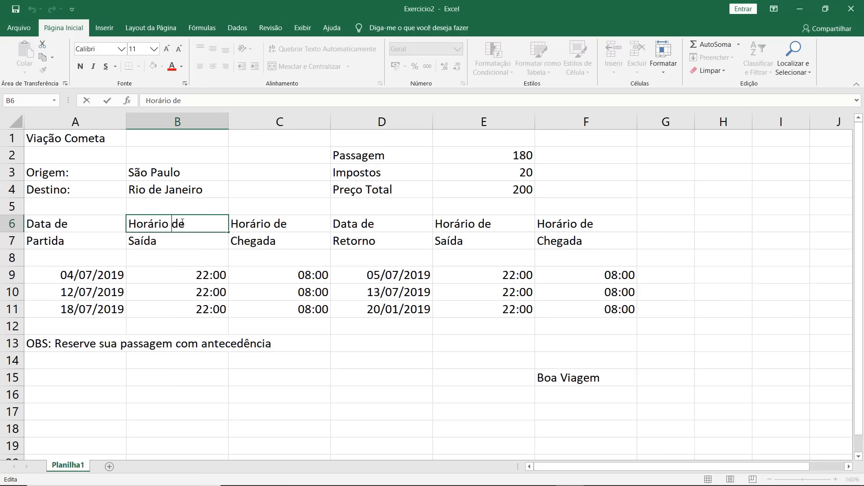
click(202, 222)
key(Home)
key(End)
key(BackSpace)
key(BackSpace)
key(BackSpace)
key(BackSpace)
text(s)
key(Return)
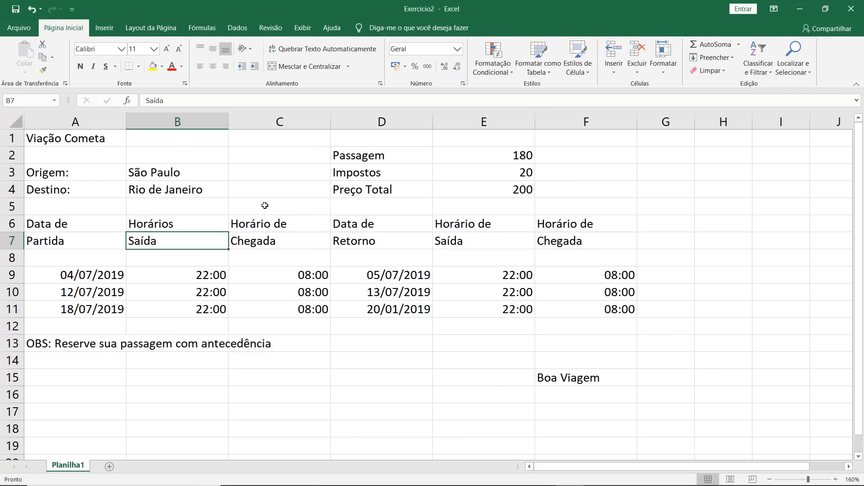
Replace the Impostos amount in cell E3 with 57,48.
click(489, 173)
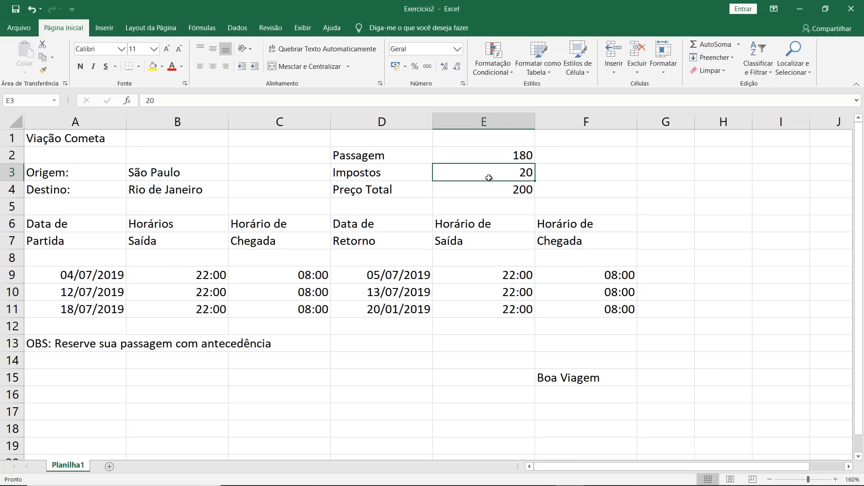
key(Delete)
text(5)
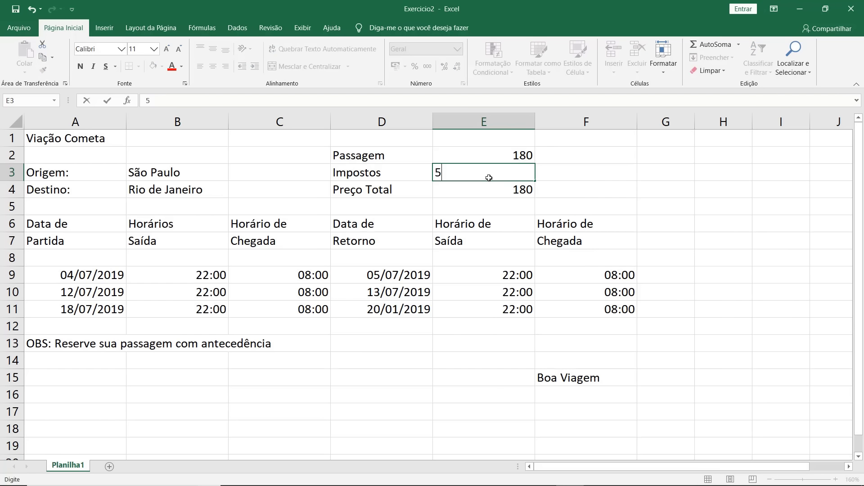
text(7,48)
key(ctrl+Return)
key(Down)
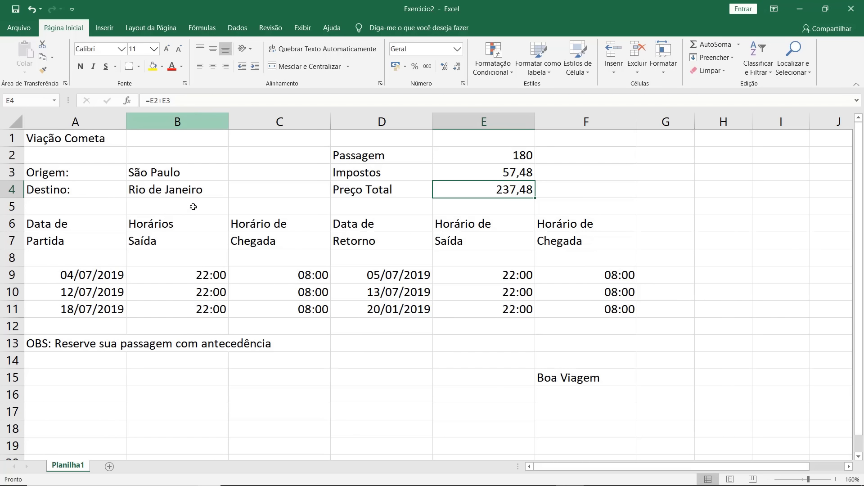
click(194, 277)
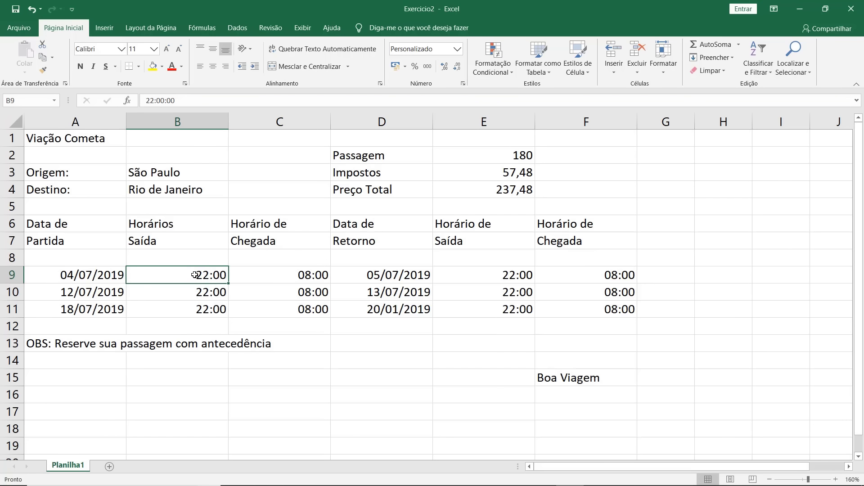
double_click(194, 275)
click(177, 292)
click(187, 273)
key(Left)
key(Right)
key(Left)
key(Right)
key(Left)
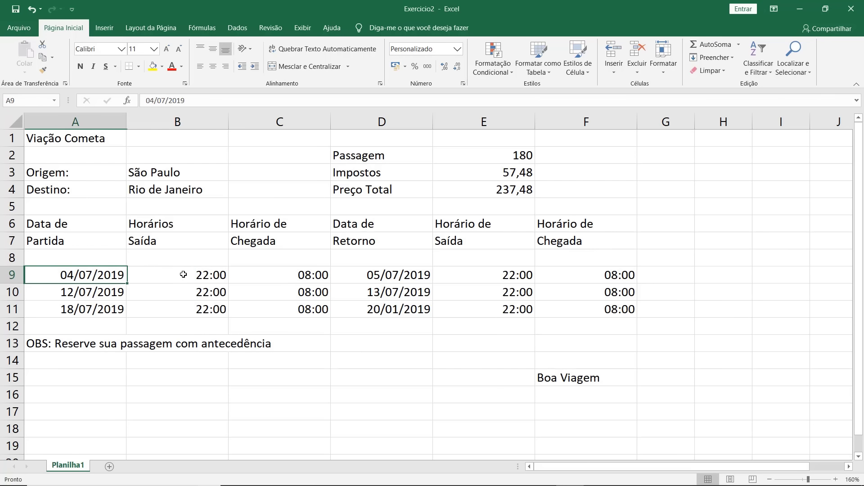
Edit the first trip's departure time in cell B9 so that it reads 21:00.
key(Right)
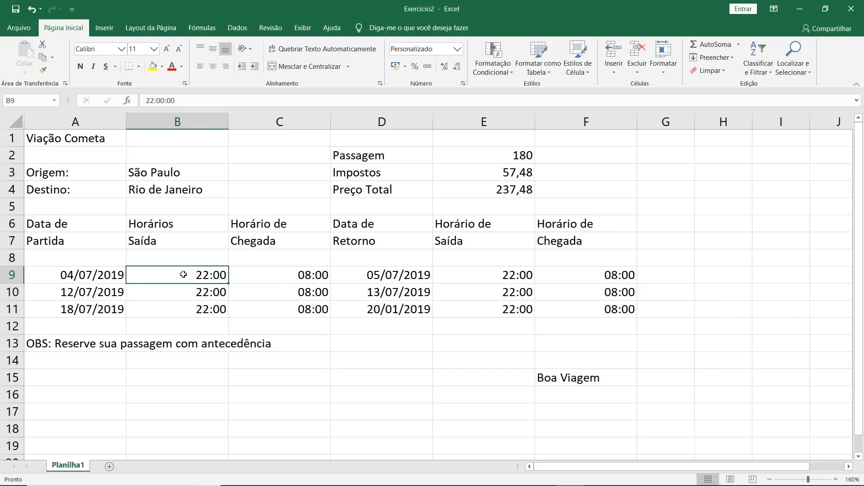
key(F2)
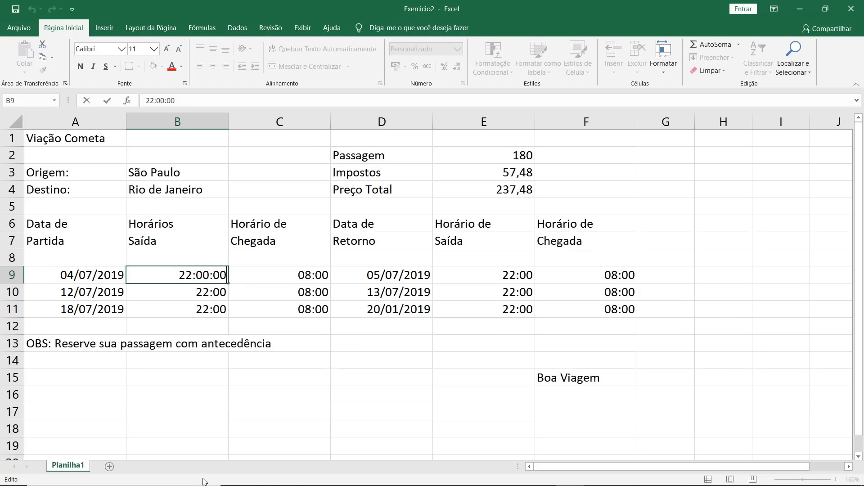
key(Left)
key(Left)
key(Left)
key(Left)
key(Left)
key(Left)
key(Left)
key(Left)
key(shift+Right)
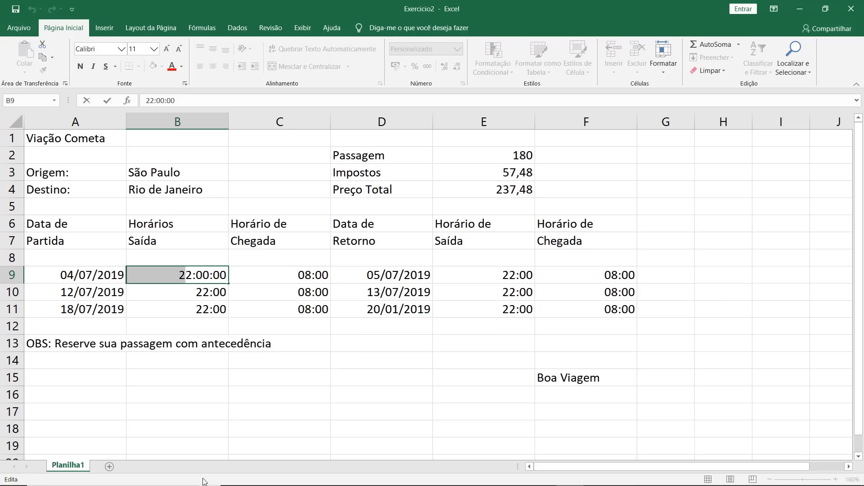
text(21)
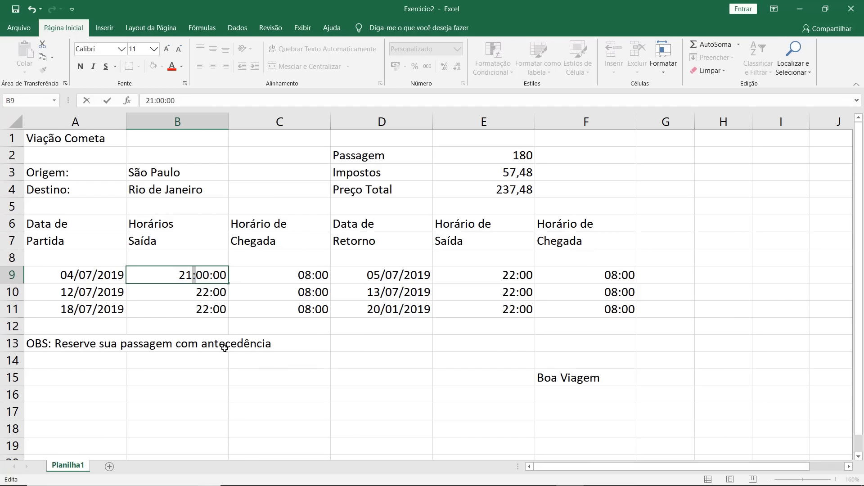
click(203, 299)
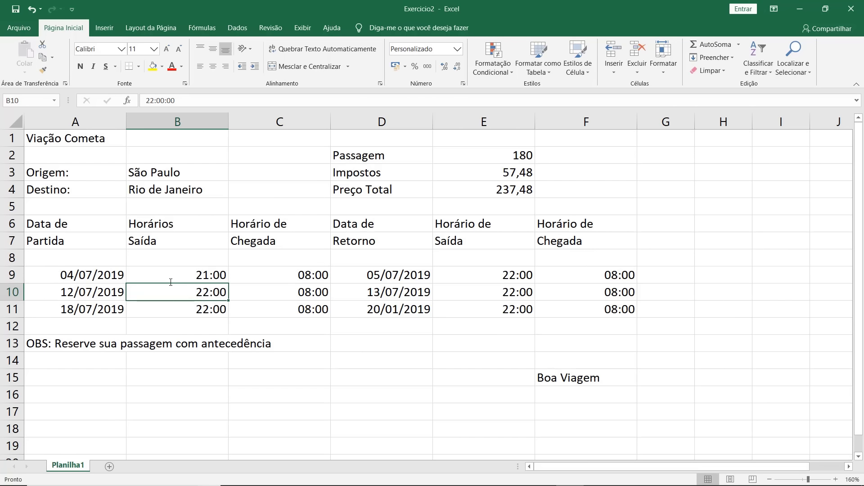
Edit the first return date in cell D9 so that it reads 06/07/2019.
click(367, 275)
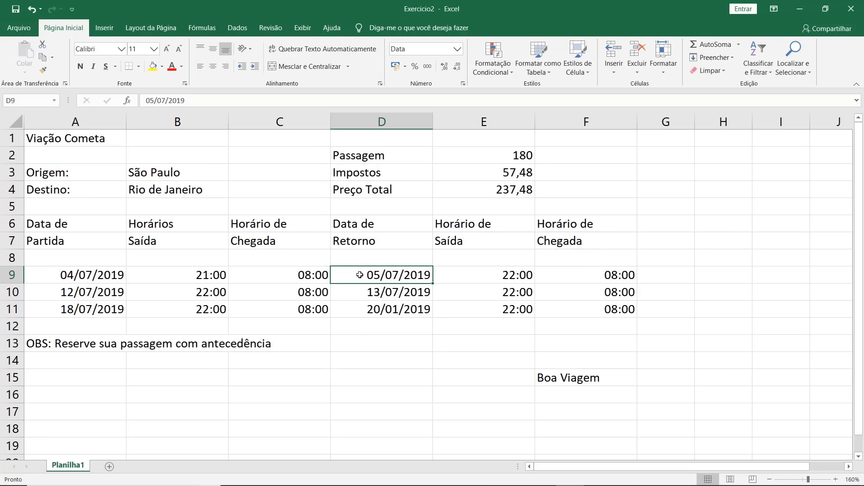
key(F2)
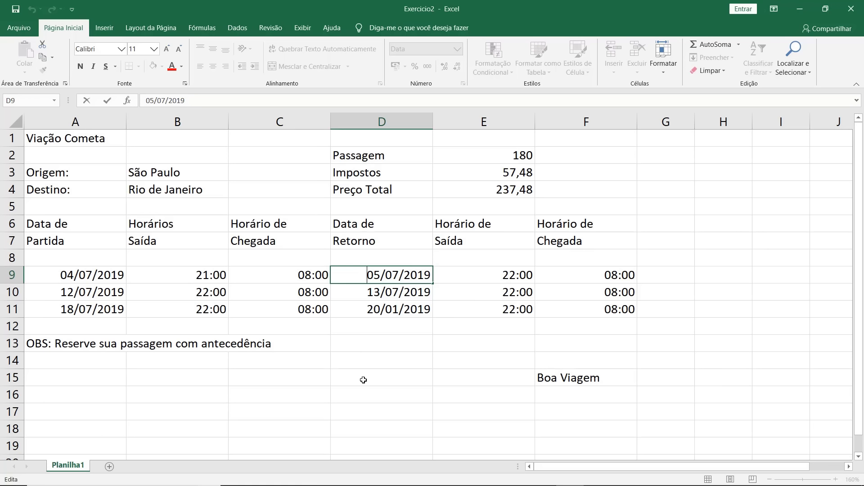
key(Delete)
key(Delete)
text(06)
key(Return)
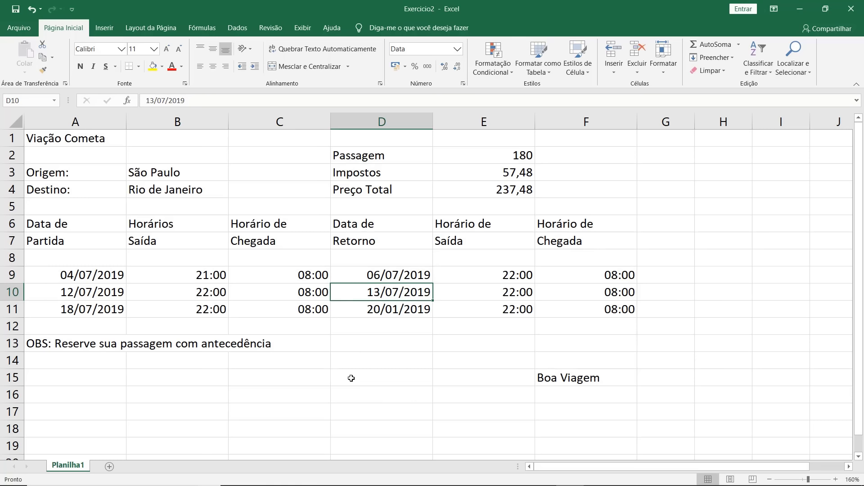
Look at the Help topics for the program and close them again.
click(558, 380)
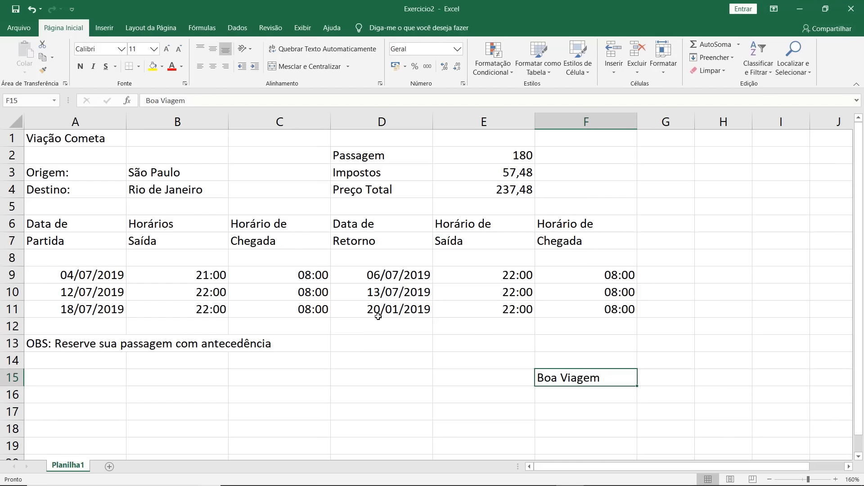
key(F1)
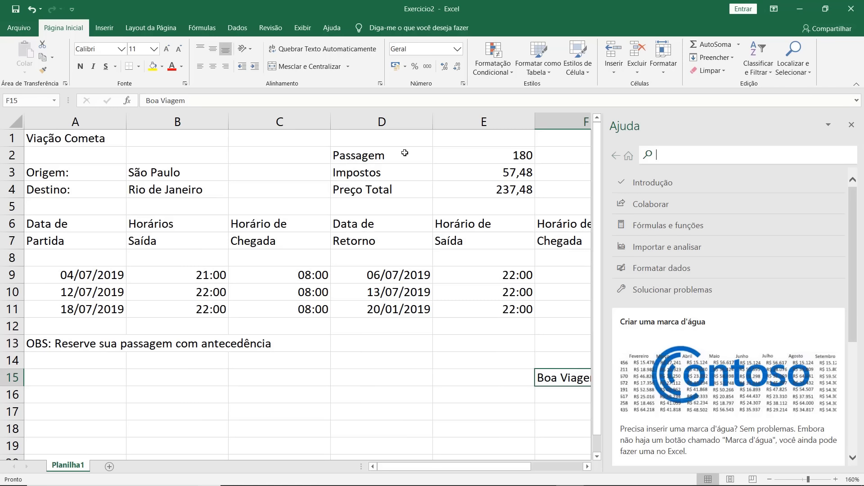
click(851, 127)
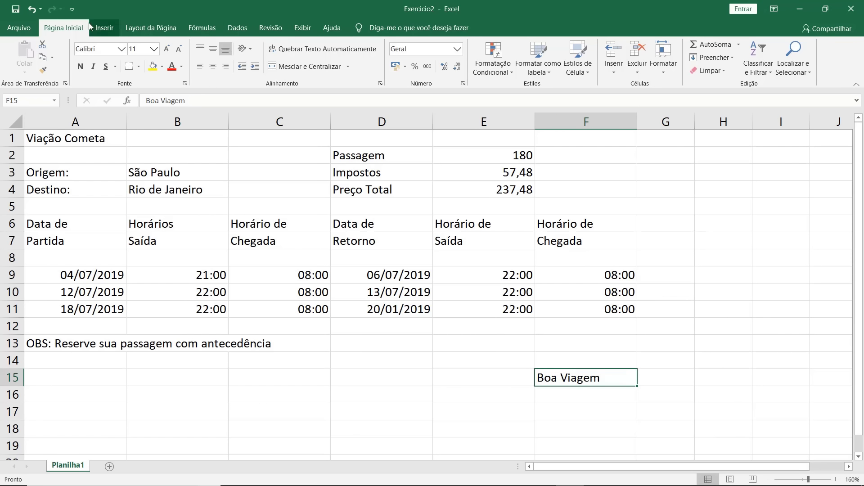
click(336, 29)
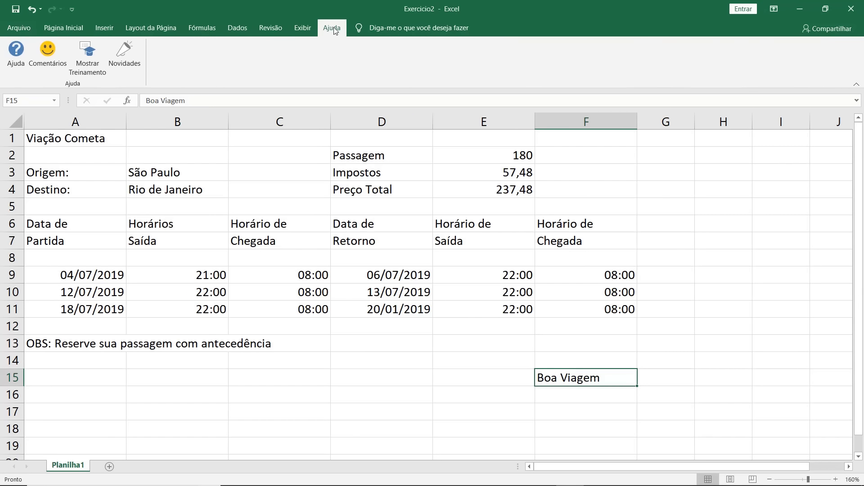
click(15, 53)
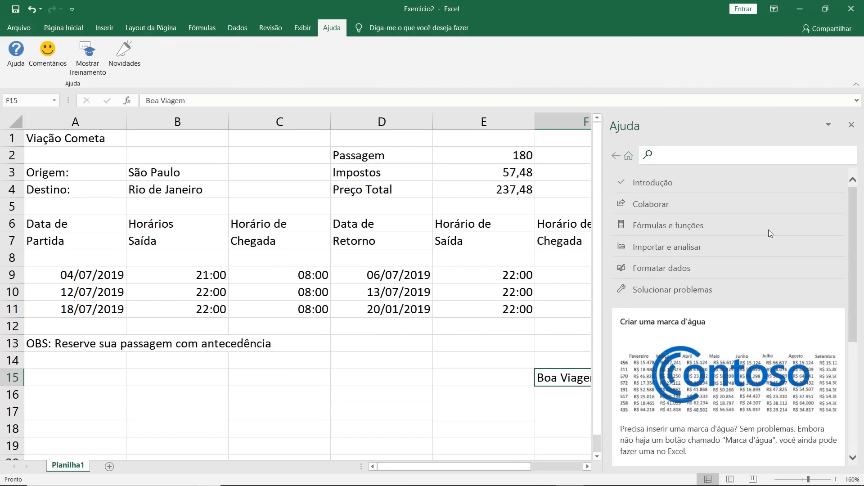
key(Escape)
click(606, 393)
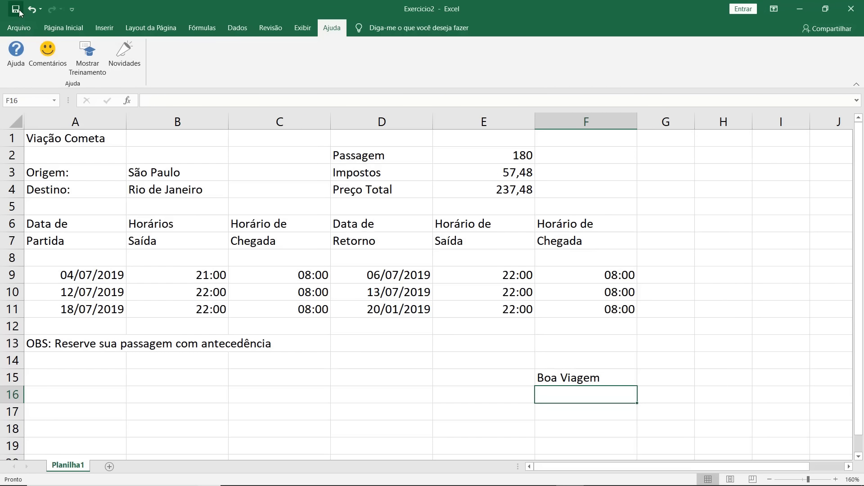
Start a blank workbook and open the existing file AULA 2 - Exercicio - Resposta from the Udemy > Excel folder.
key(ctrl+n)
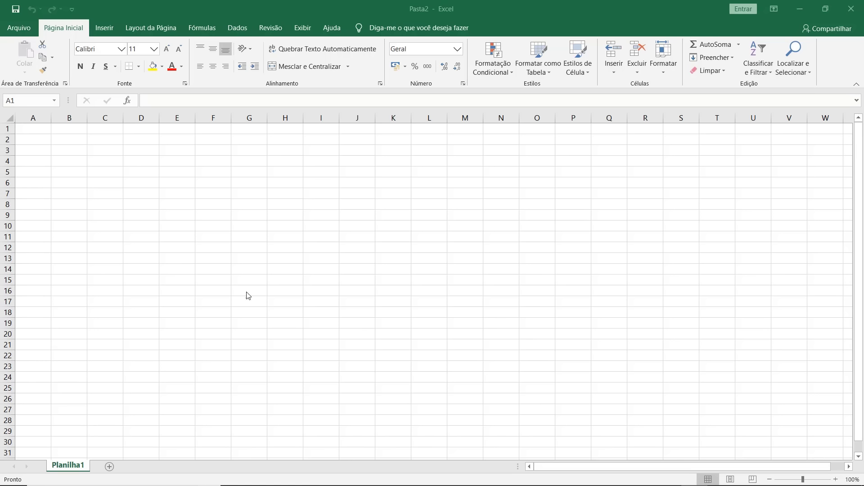
click(19, 30)
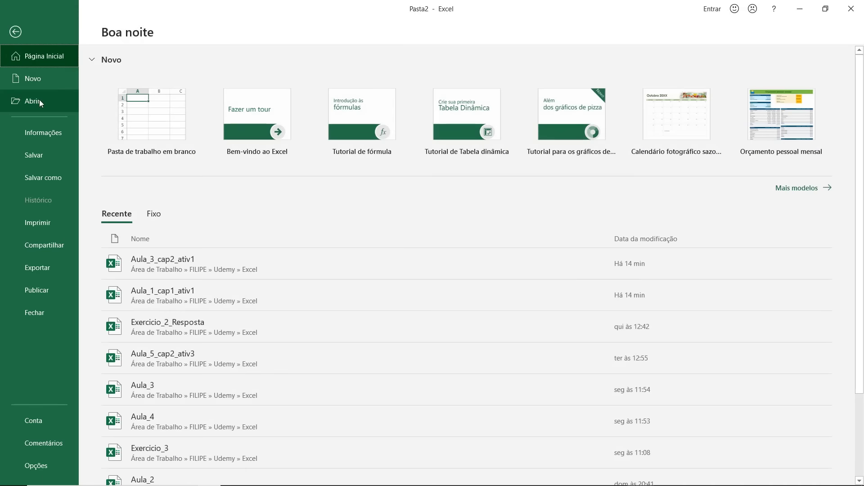
click(39, 99)
click(161, 196)
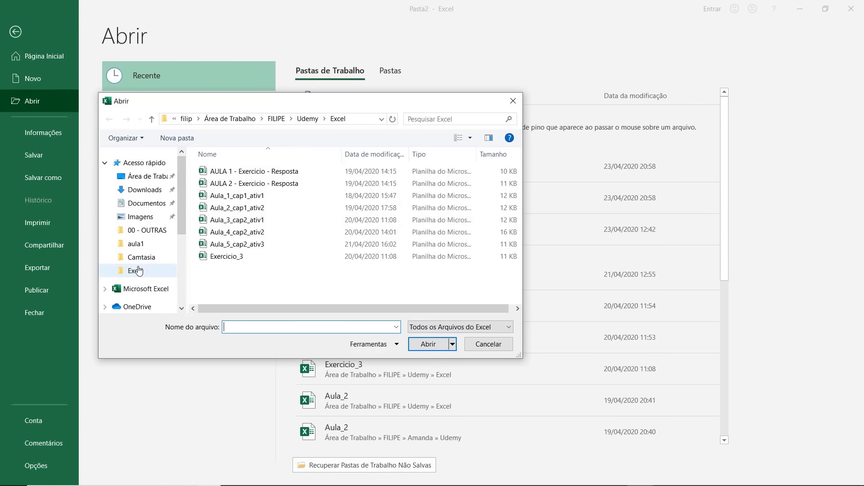
click(234, 183)
click(430, 345)
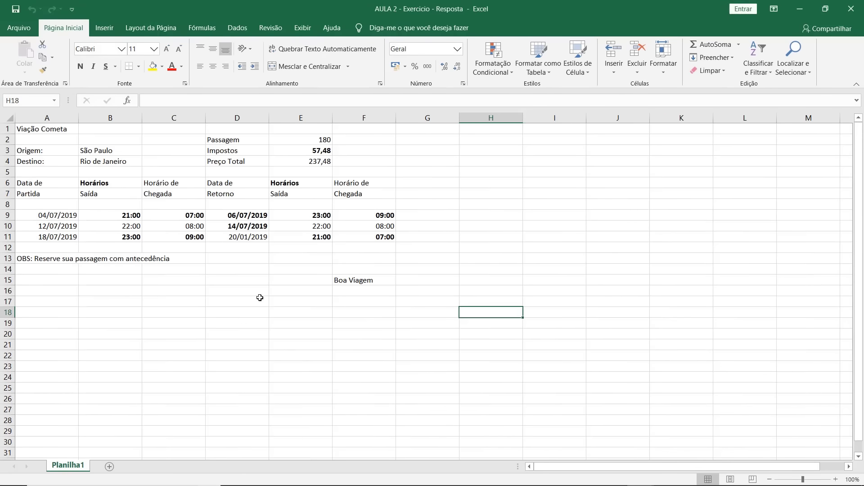
scroll(231, 267, up, 4)
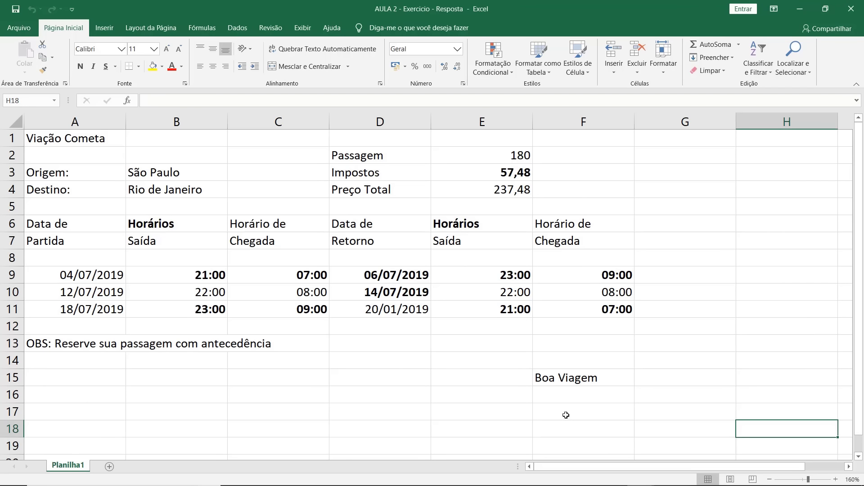
Create a new blank workbook alongside the opened answer file.
click(19, 28)
click(44, 81)
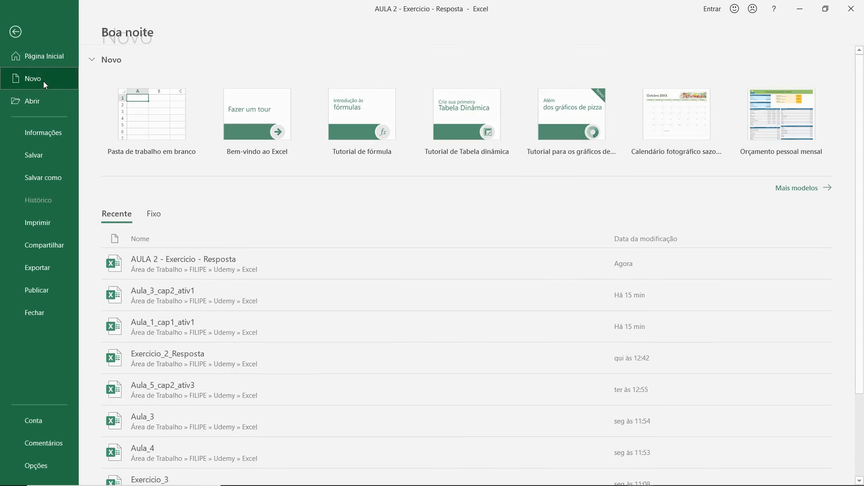
click(164, 104)
scroll(490, 244, up, 4)
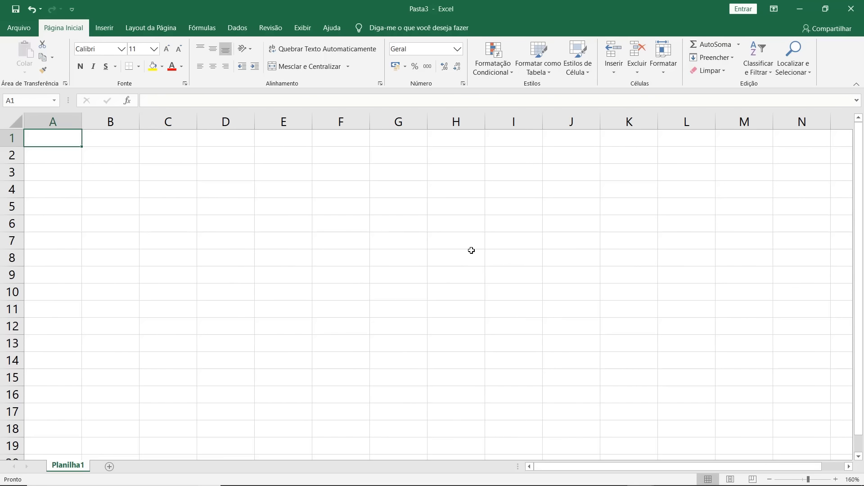
Select cell B3 and move the active cell around the blank sheet one cell at a time, returning to B3.
click(116, 174)
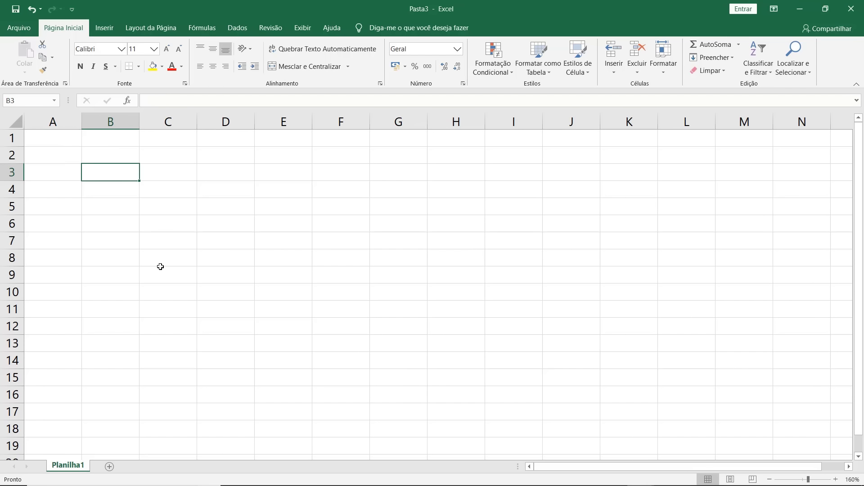
key(Right)
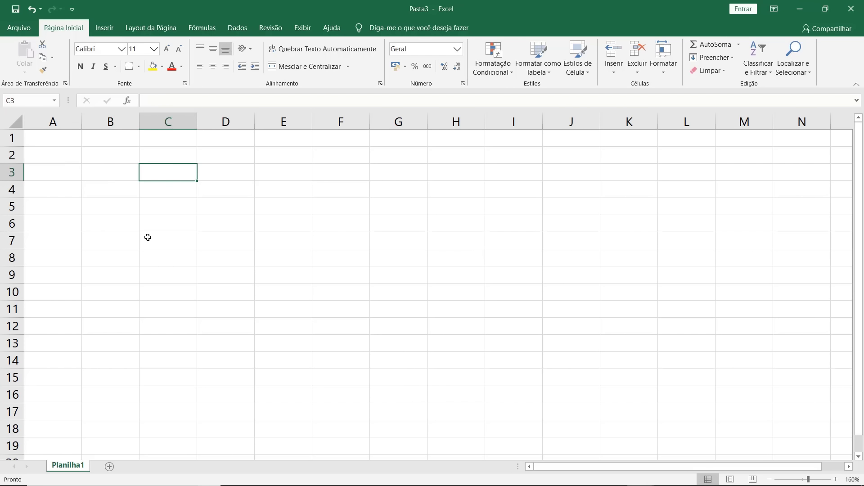
key(Left)
key(Down)
key(Down)
key(Right)
key(Down)
key(Right)
key(Down)
key(Left)
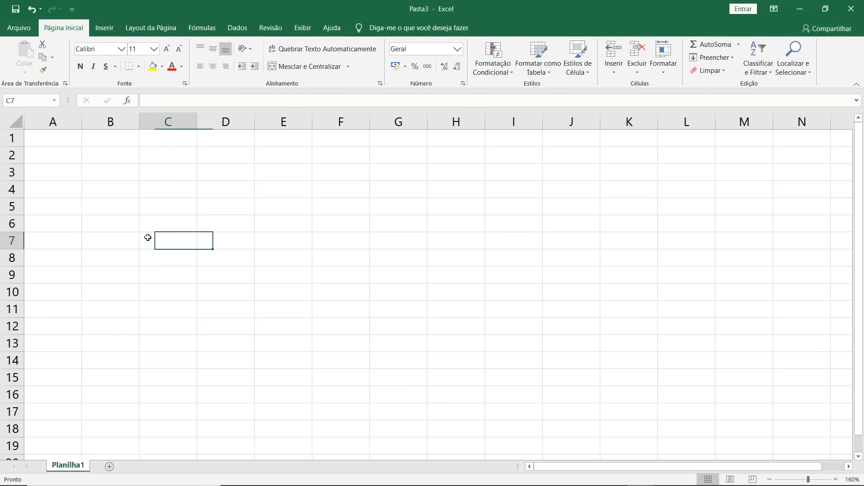
key(Down)
key(Down)
key(Down)
key(Right)
key(Down)
key(Up)
key(Up)
key(Up)
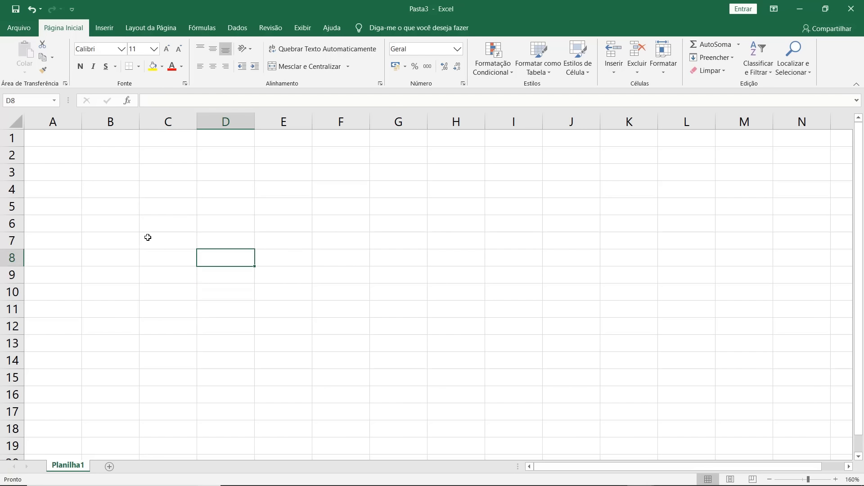
key(Up)
key(Up)
key(Up)
key(Left)
key(Left)
key(Left)
key(Right)
key(Up)
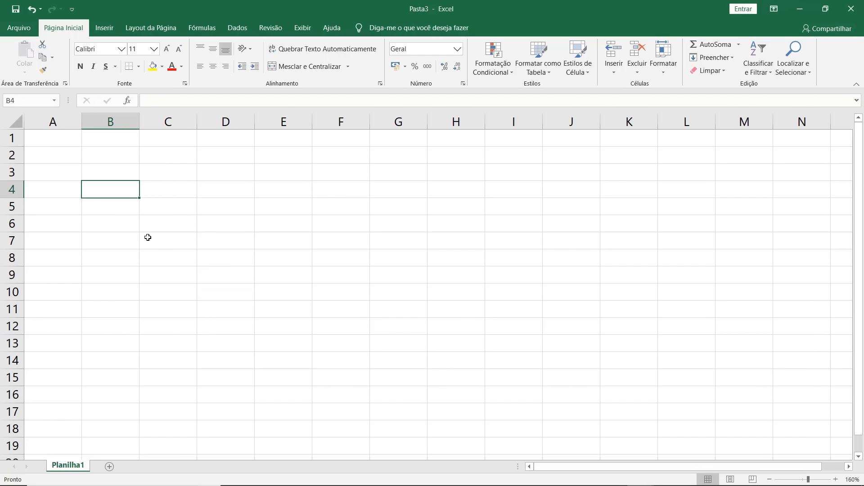
key(Up)
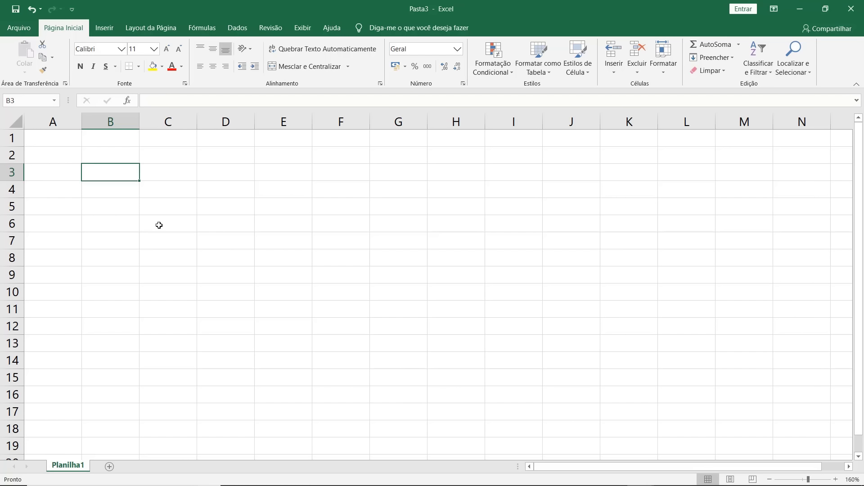
Add the non-adjacent cells C6, D3, E6 and E5 to the selection with B3, and clear it by selecting B8.
ctrl+click(159, 225)
ctrl+click(232, 177)
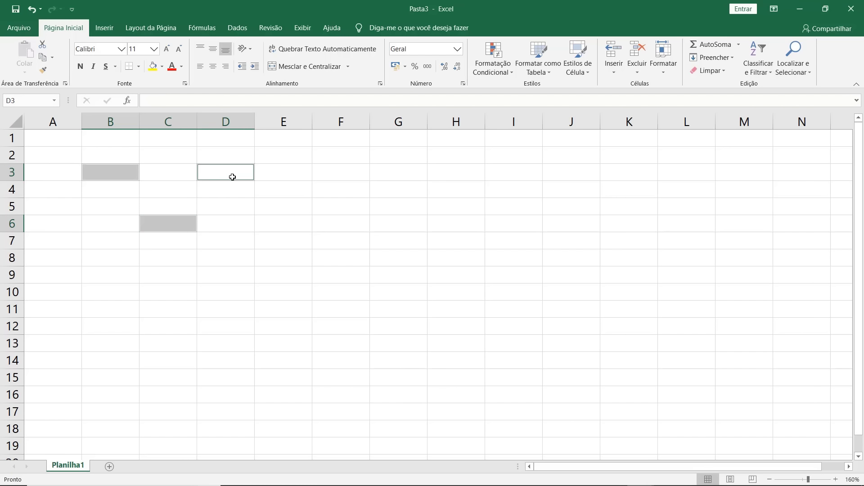
ctrl+click(266, 221)
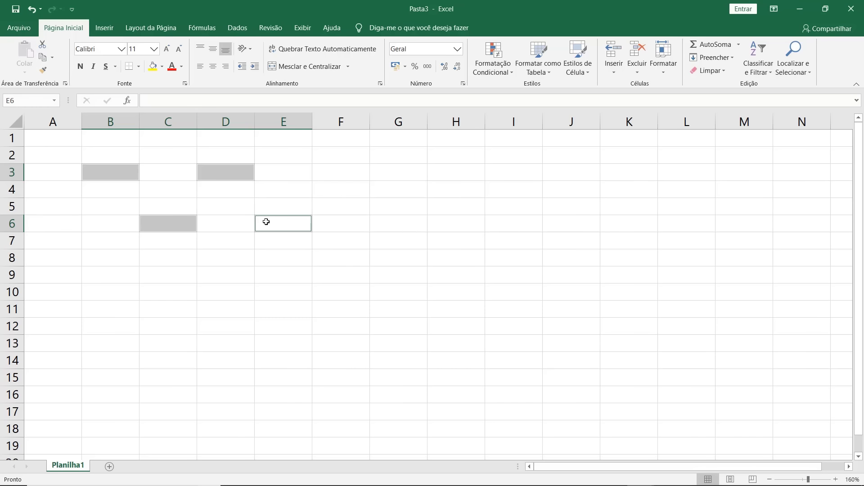
ctrl+click(262, 209)
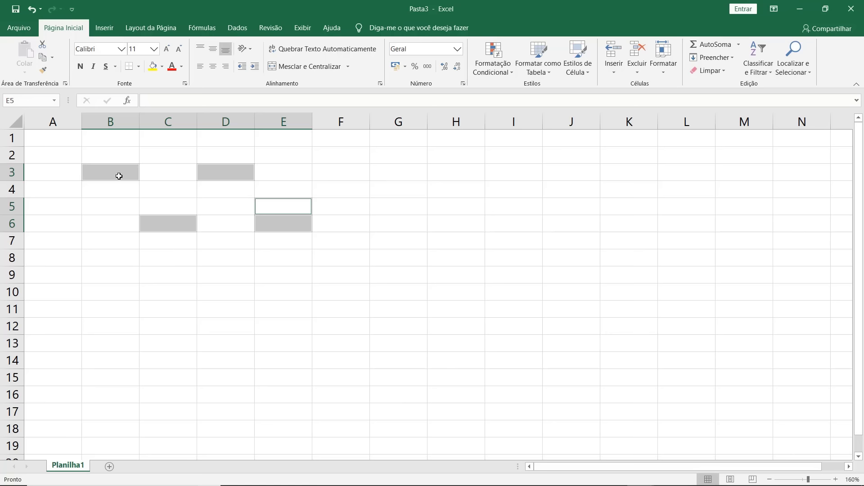
click(111, 254)
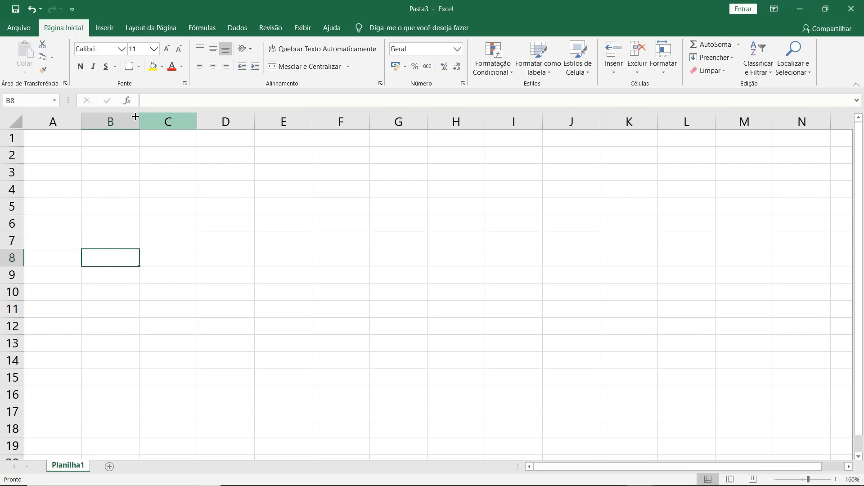
Select entire columns B and C one after the other, and entire rows 5, 7 and again 5.
click(110, 118)
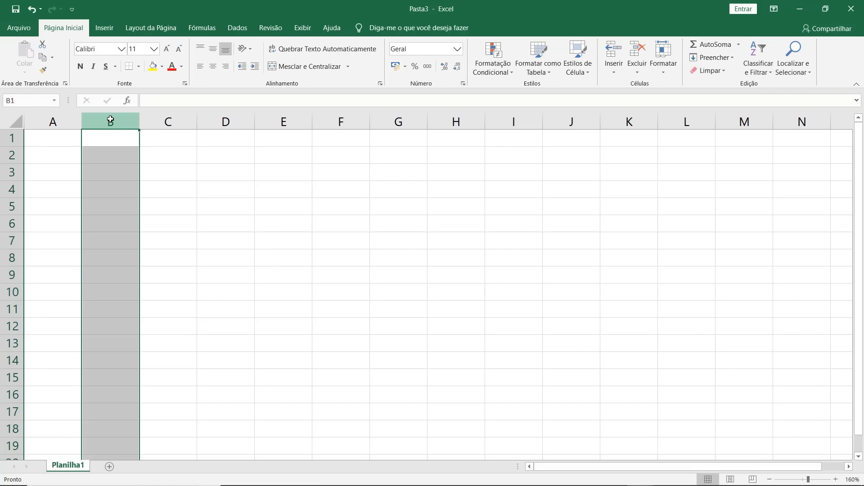
click(178, 118)
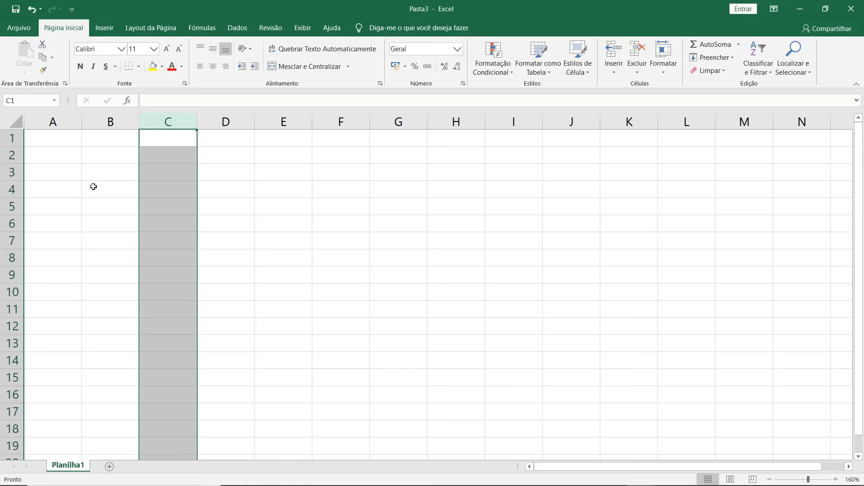
click(8, 206)
click(8, 241)
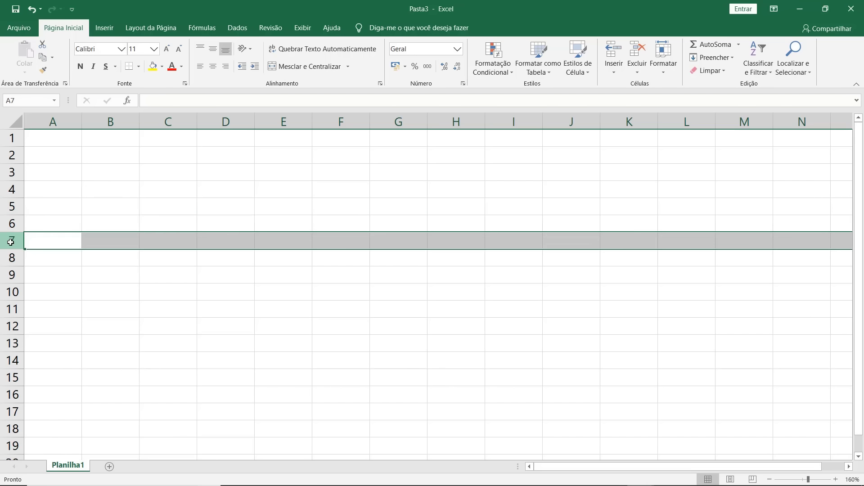
click(9, 206)
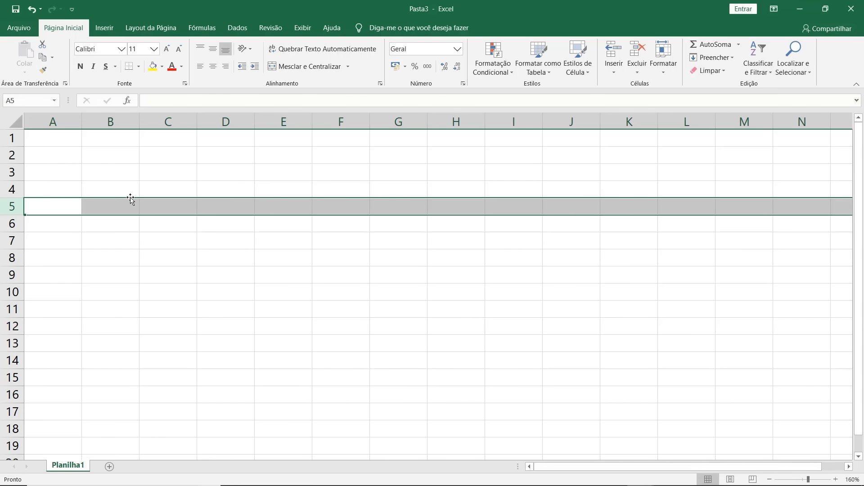
Select column blocks B to F and H to L together, and row blocks 4 to 10 and 13 to 18 together.
drag(120, 119, 323, 125)
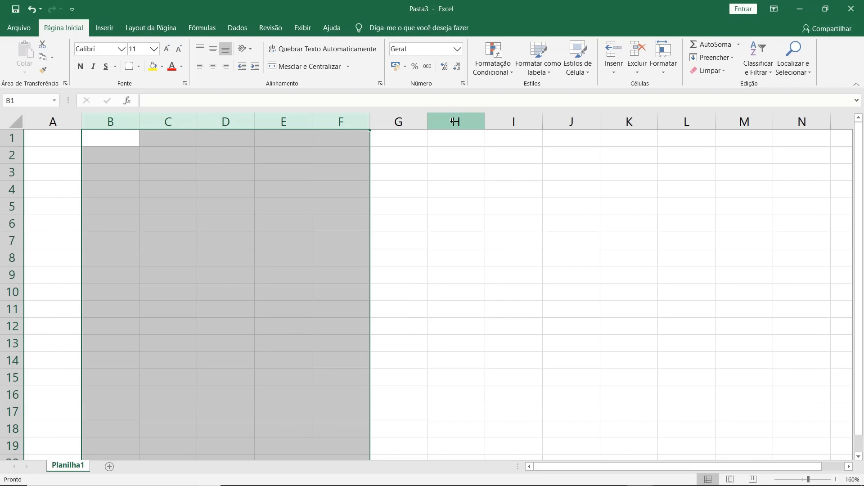
drag(453, 121, 689, 115)
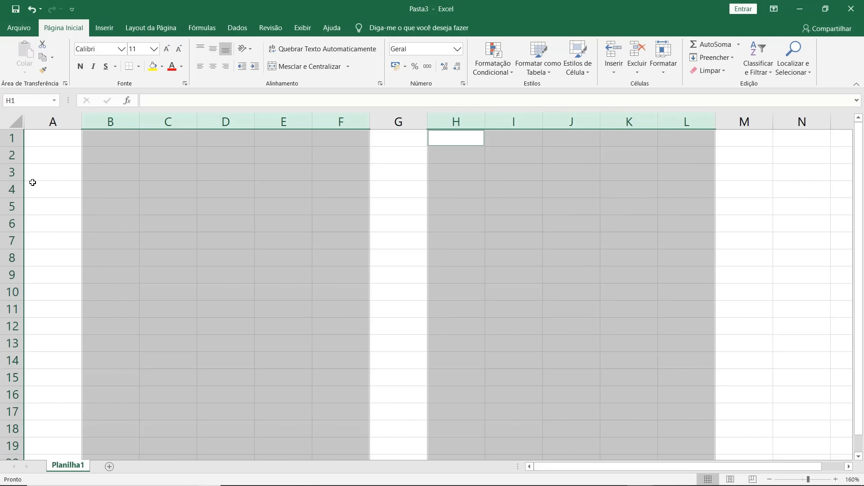
drag(12, 190, 10, 292)
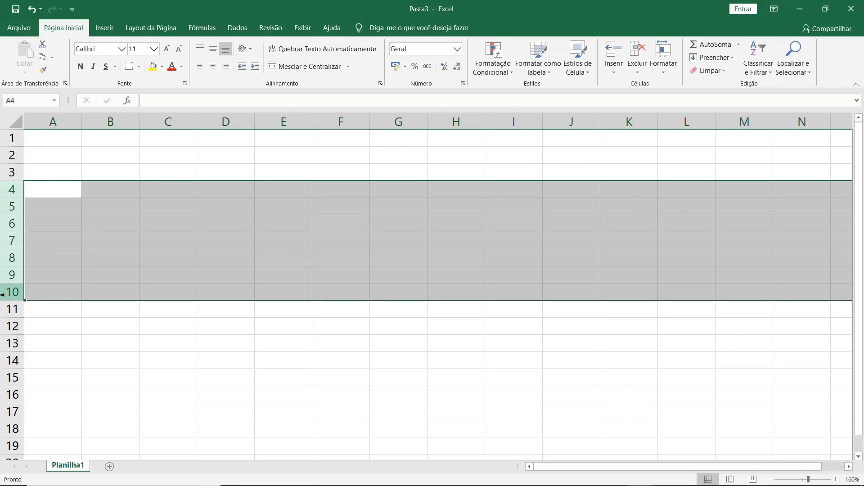
drag(15, 347, 8, 425)
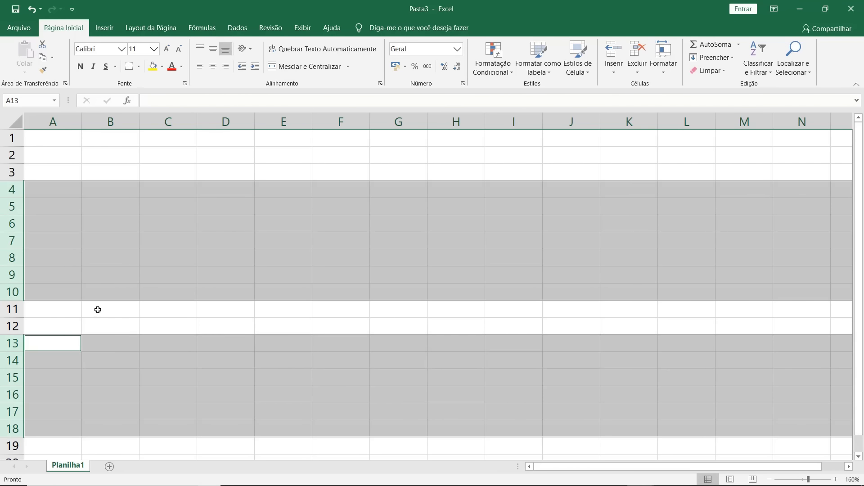
Make B3 the active cell and extend the selection to its entire column, then from B3 to its entire row.
click(135, 254)
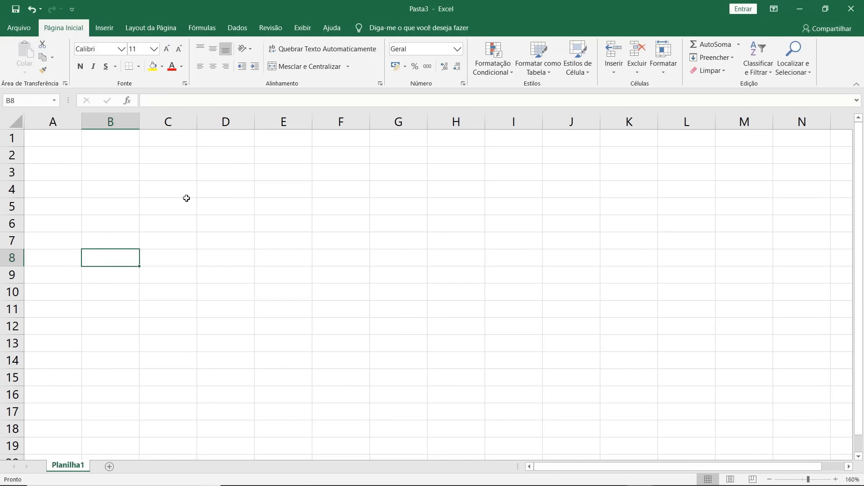
key(Up)
key(Up)
key(Up)
key(Up)
key(Up)
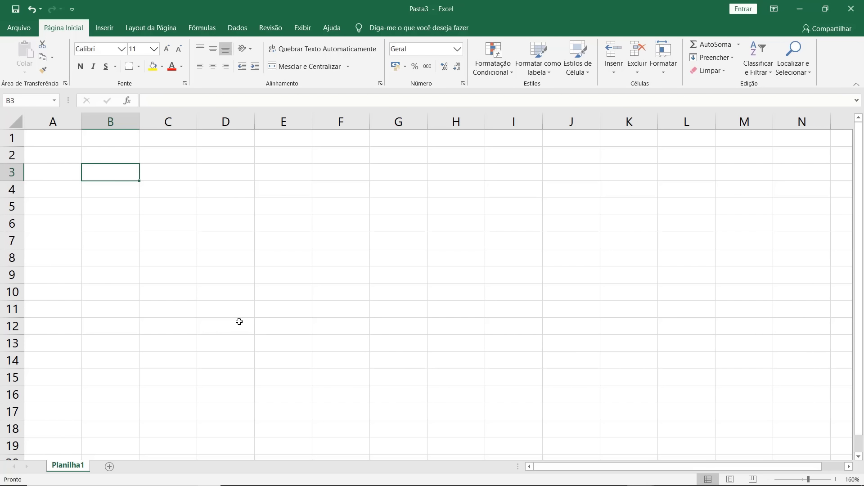
key(ctrl+space)
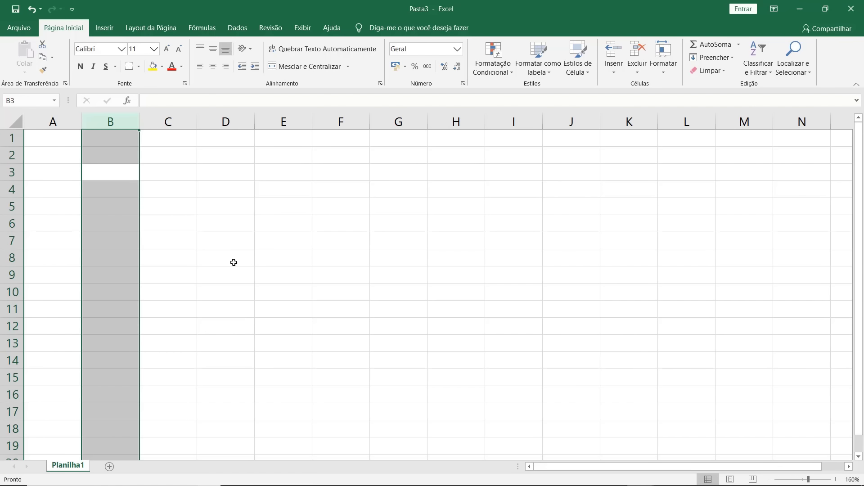
click(116, 176)
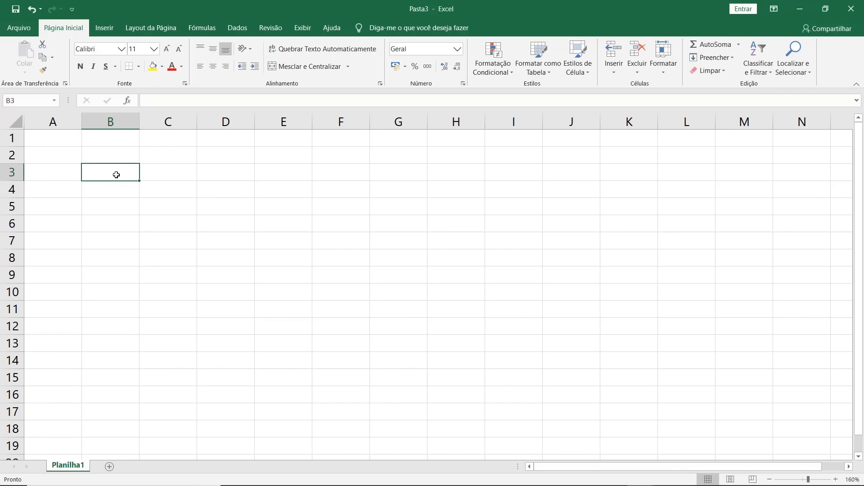
key(shift+space)
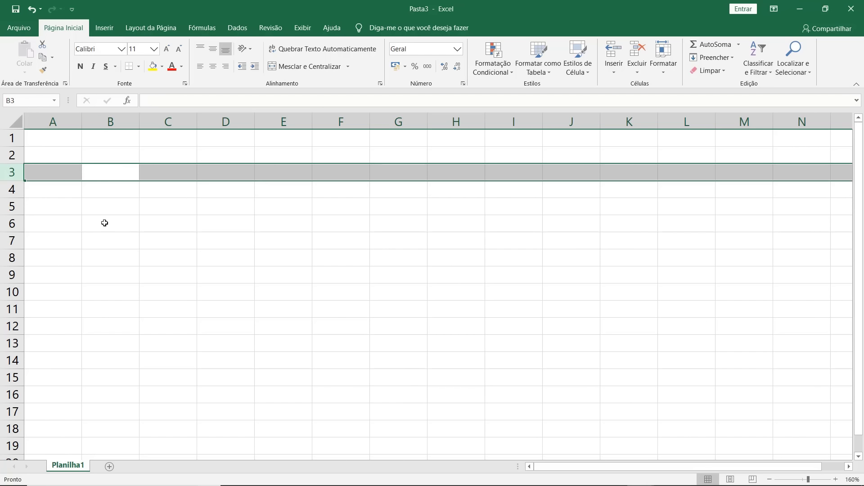
Select the cell range B5:D12 and clear the selection by moving to B4.
click(102, 206)
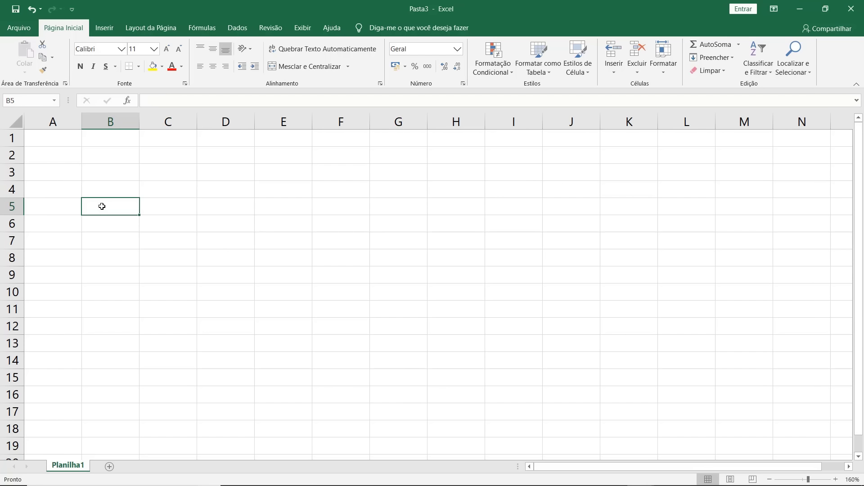
drag(102, 206, 211, 323)
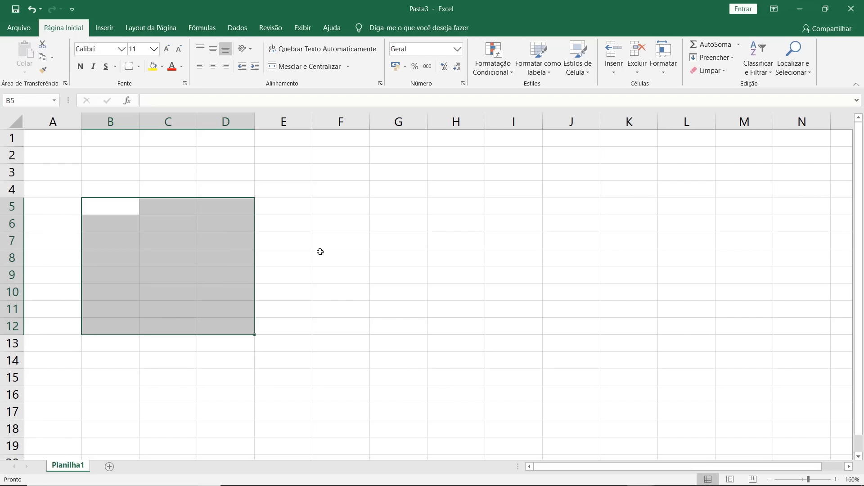
key(Up)
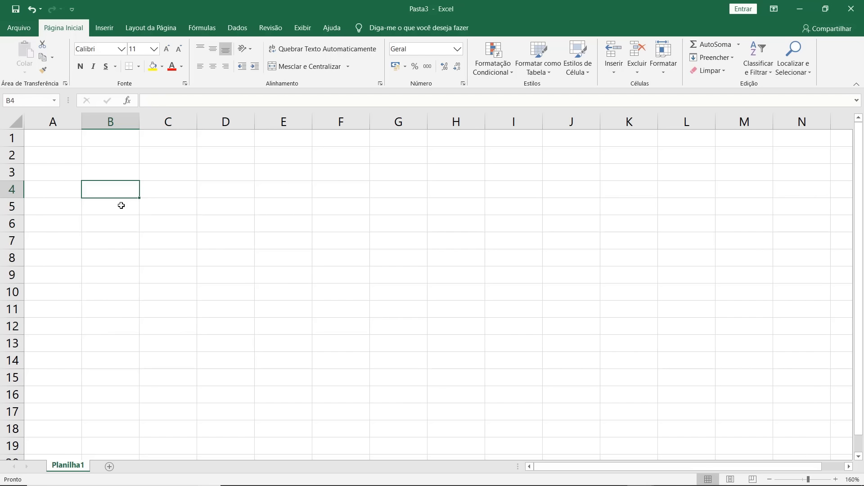
Return to cell B5, turn on extend-selection mode and extend the selection to the range B5:E14.
key(Left)
key(Right)
key(Down)
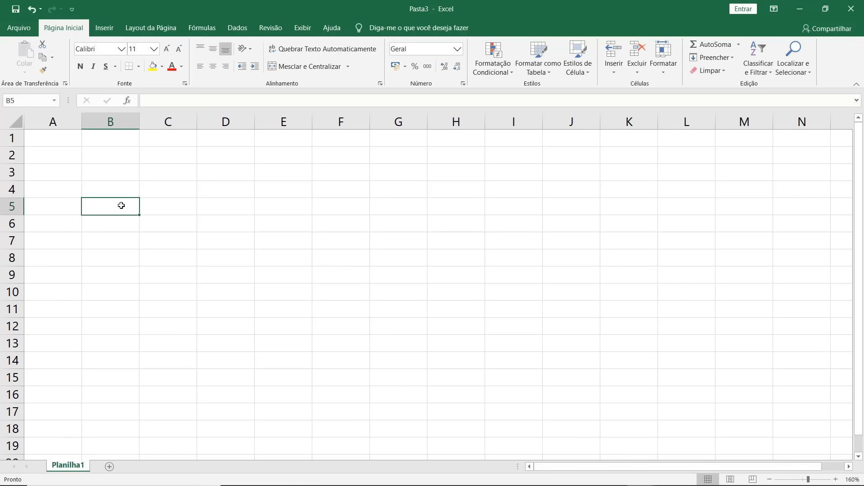
key(Up)
key(Down)
key(F8)
key(Right)
key(Right)
key(Right)
key(Down)
key(Down)
key(Down)
key(Down)
key(Down)
key(Down)
key(Down)
key(Down)
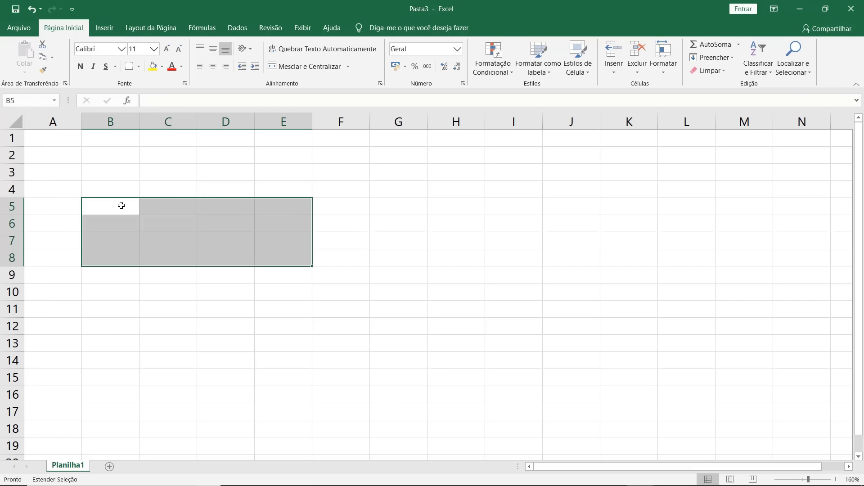
key(Down)
key(Left)
key(Right)
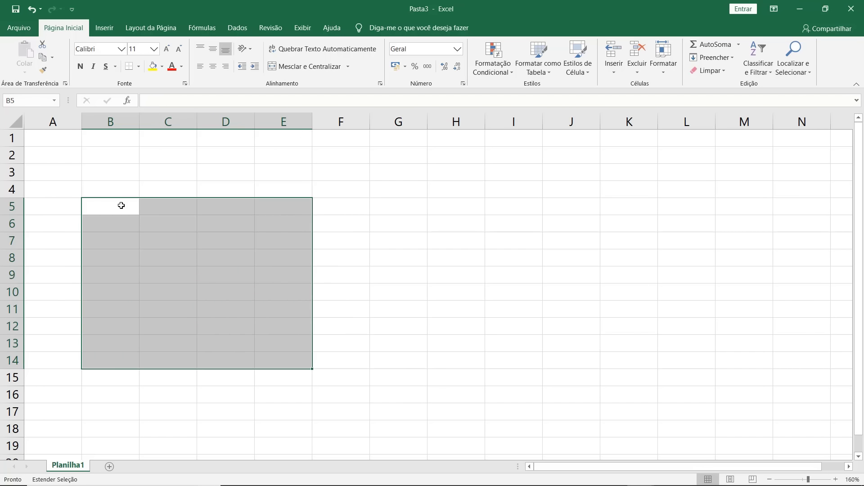
Turn off extend-selection mode and return the active cell to B5.
key(F8)
key(Right)
key(Left)
key(Right)
key(Left)
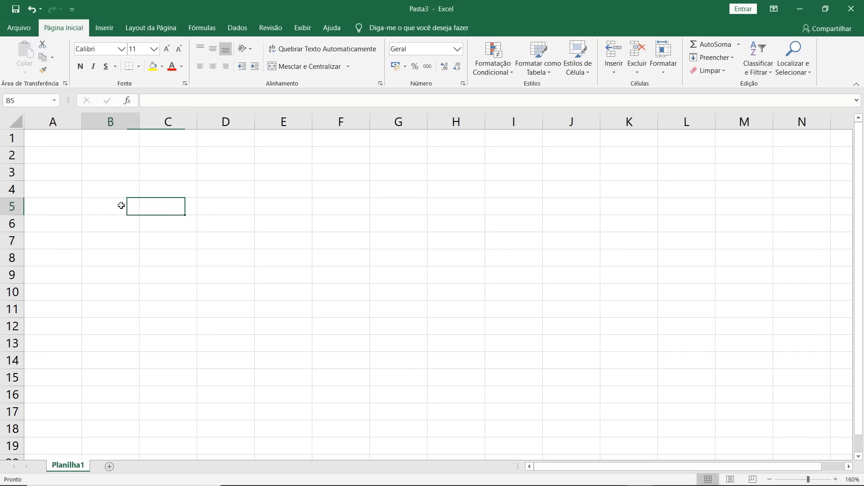
Turn extend-selection mode back on at B5 and select the range B5:D12.
key(F8)
key(Right)
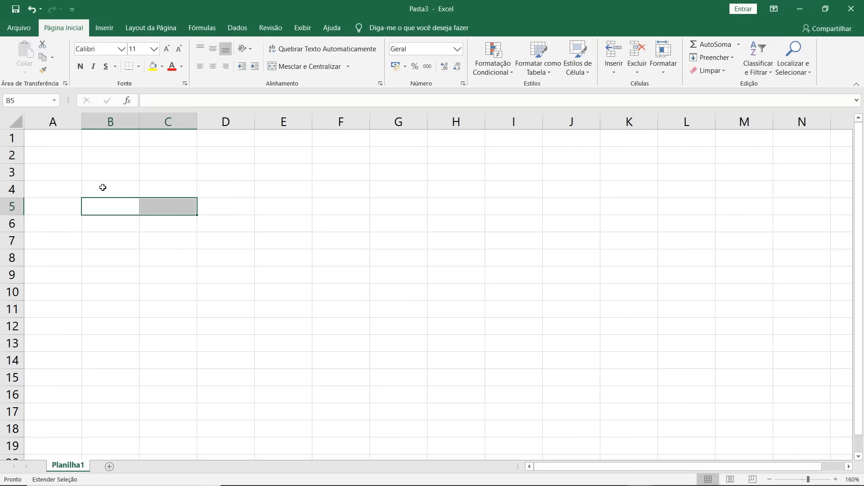
drag(102, 187, 235, 332)
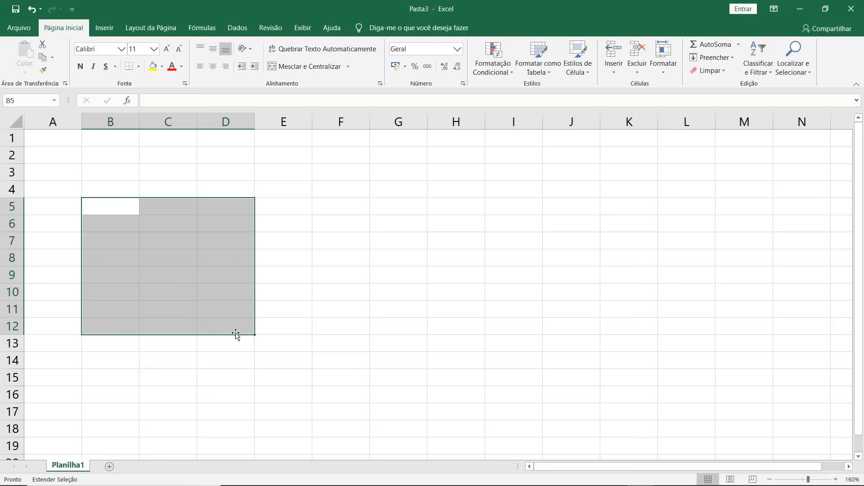
text(B5:D12)
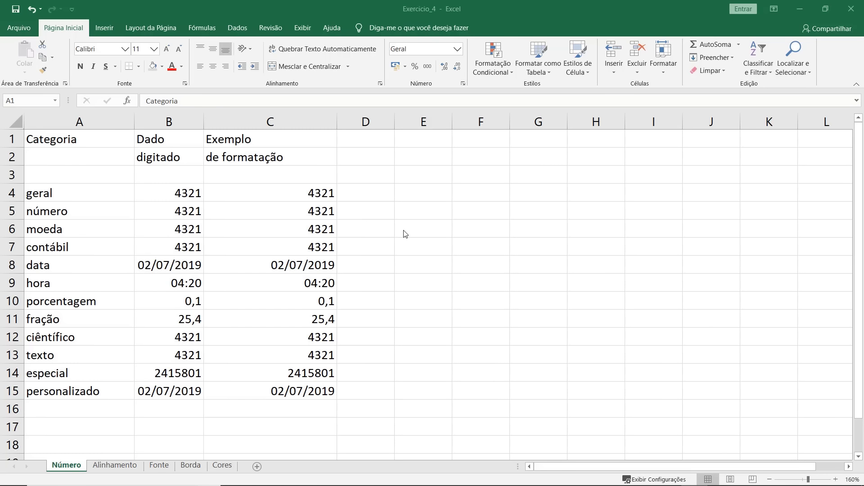
Look at the alignment options in the Format Cells dialog for cell C4 of Exercicio_4 and dismiss the dialog.
right_click(307, 192)
click(373, 386)
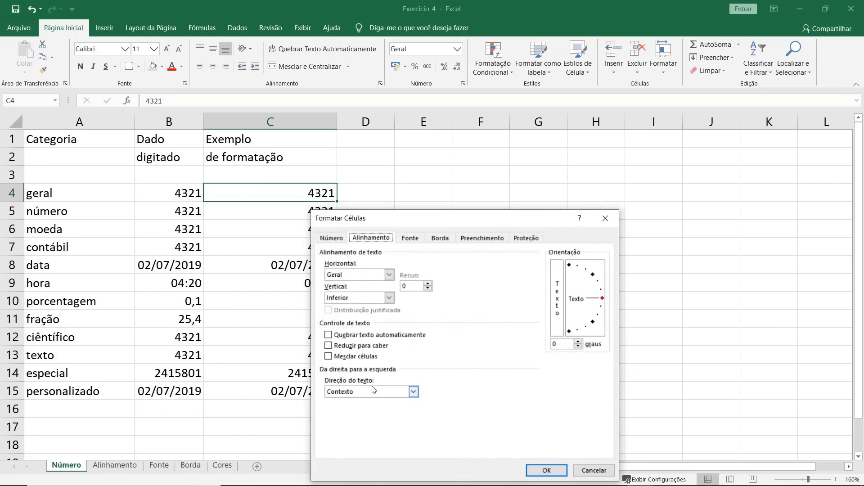
drag(449, 221, 508, 162)
click(642, 413)
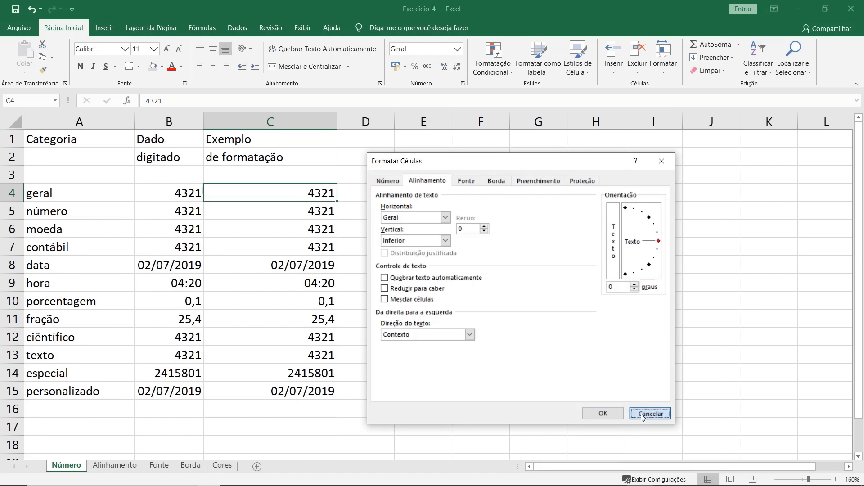
Open the Format Cells dialog for cell C4 and close it without making changes.
click(666, 55)
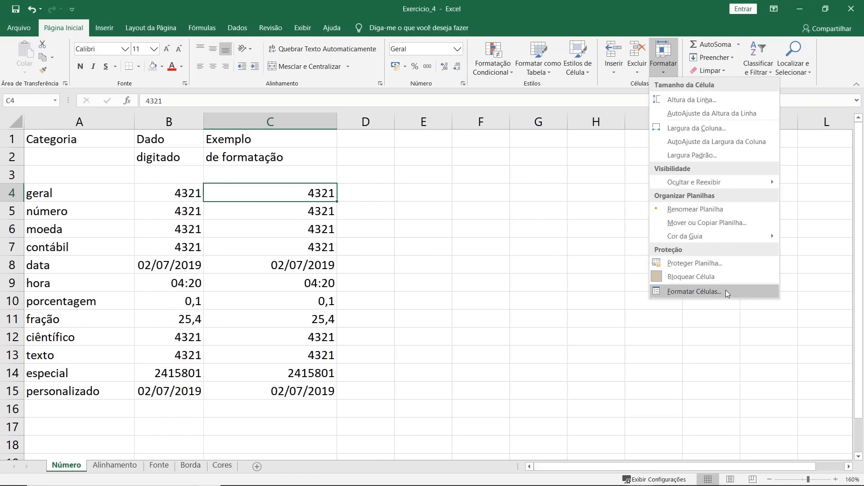
click(734, 293)
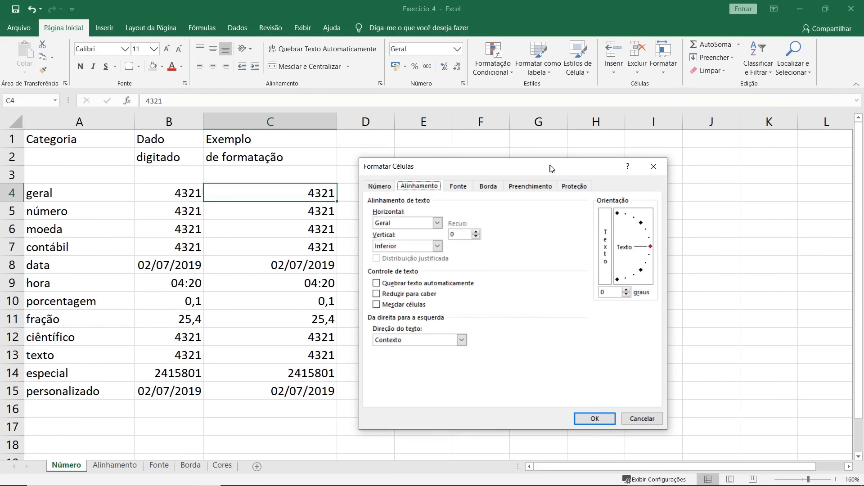
click(657, 170)
Review the number categories for cell C4 and apply the Geral format.
key(ctrl+1)
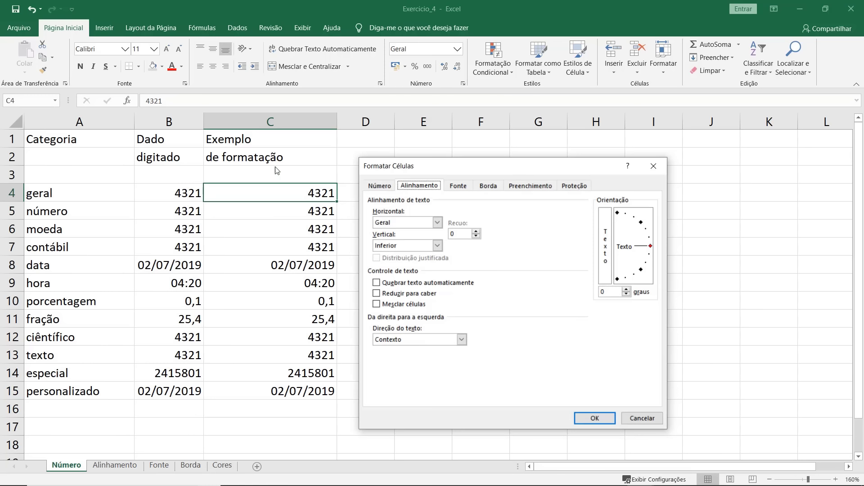
click(379, 186)
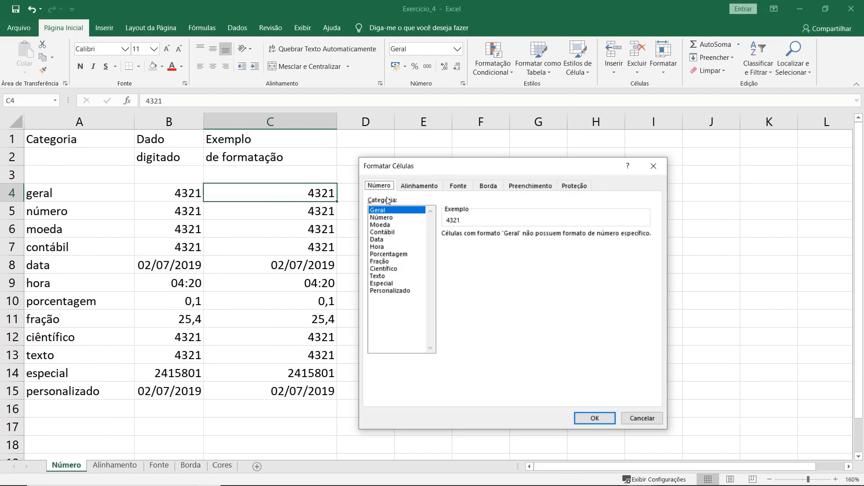
drag(459, 171, 474, 153)
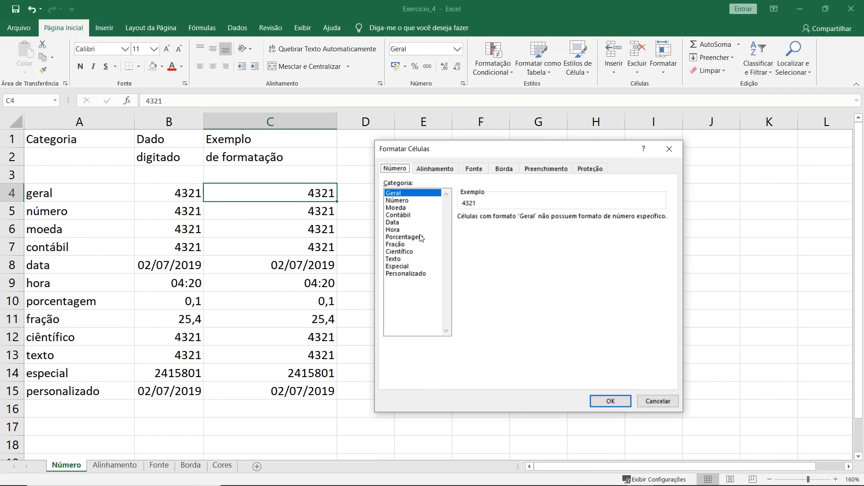
click(610, 400)
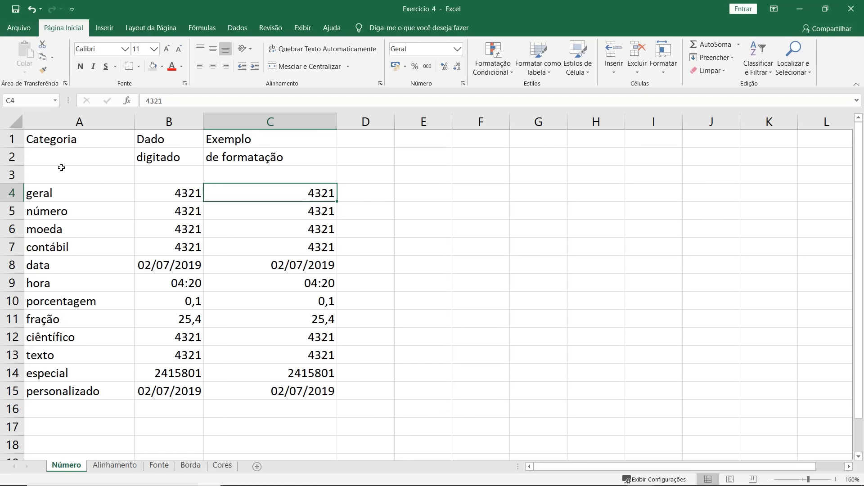
click(45, 195)
shift+click(287, 194)
Format cell C5 as Número with 2 decimal places and the thousands separator.
click(305, 208)
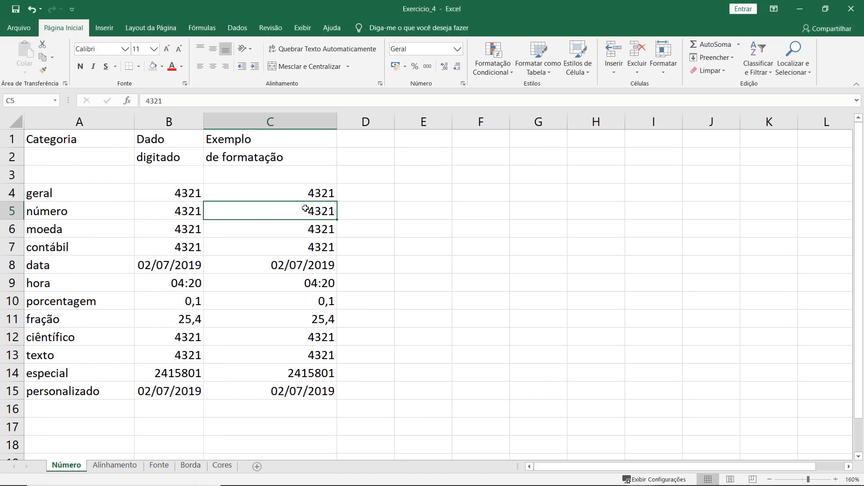
key(ctrl+1)
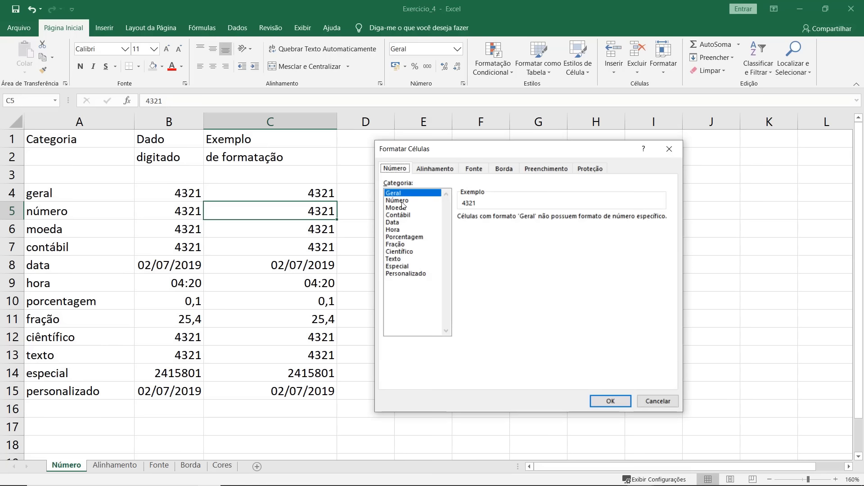
click(398, 201)
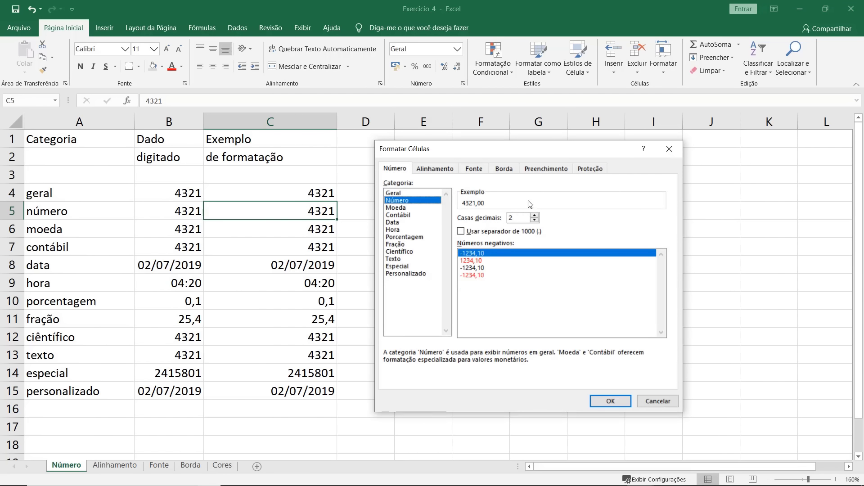
click(460, 232)
click(610, 401)
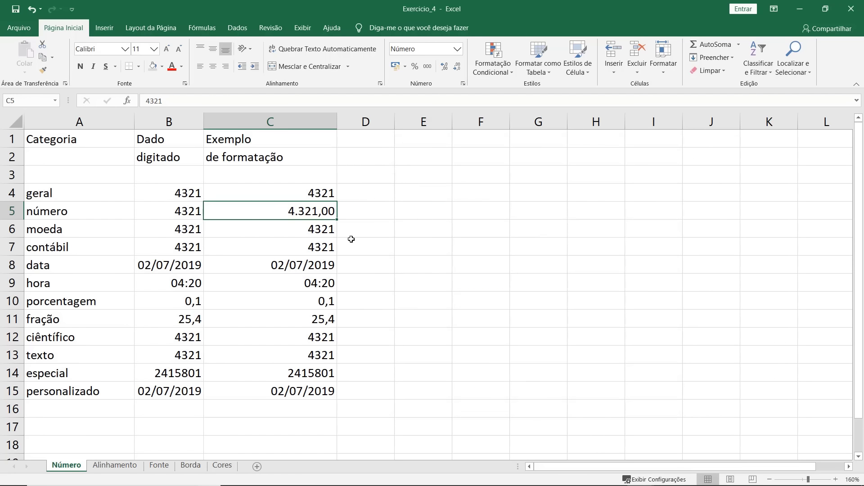
Format cell C6 as Moeda with the R$ symbol and 2 decimal places.
key(Return)
key(ctrl+1)
click(407, 208)
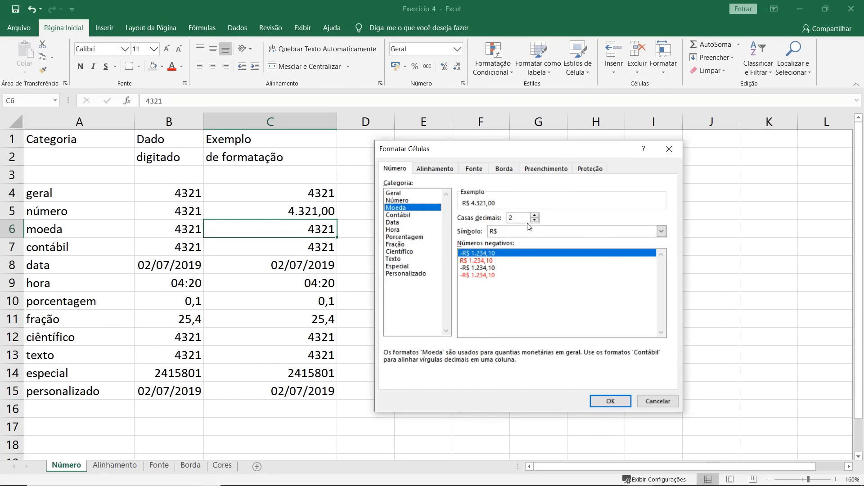
click(610, 401)
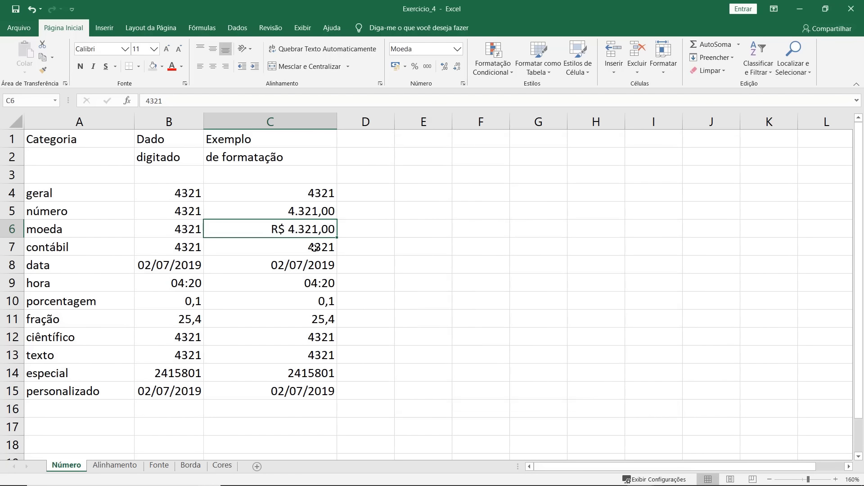
Format cell C7 as Contábil with 2 decimal places, checking the available currency symbols and keeping R$.
click(314, 247)
key(ctrl+1)
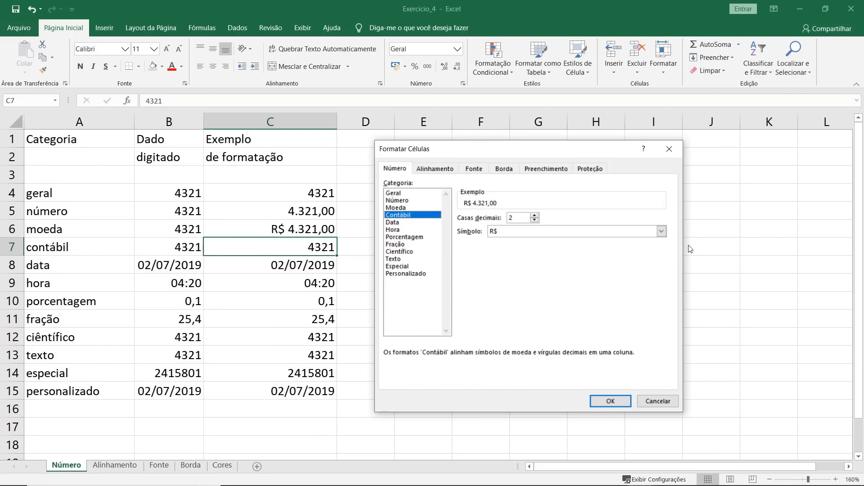
click(662, 232)
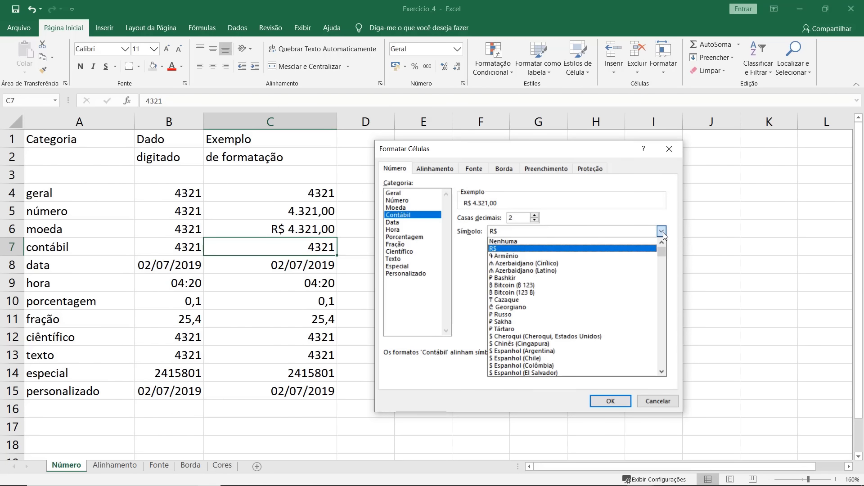
click(662, 231)
click(611, 401)
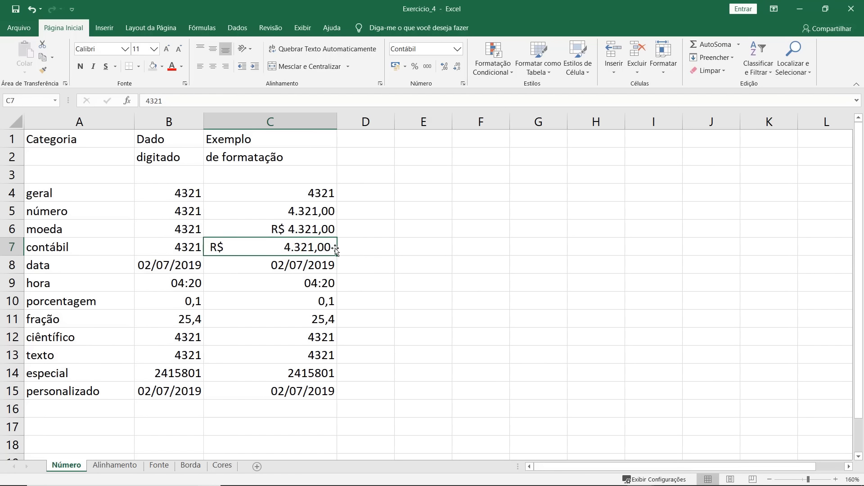
Format the date in cell C8 with the Data type 14-mar-12.
click(271, 266)
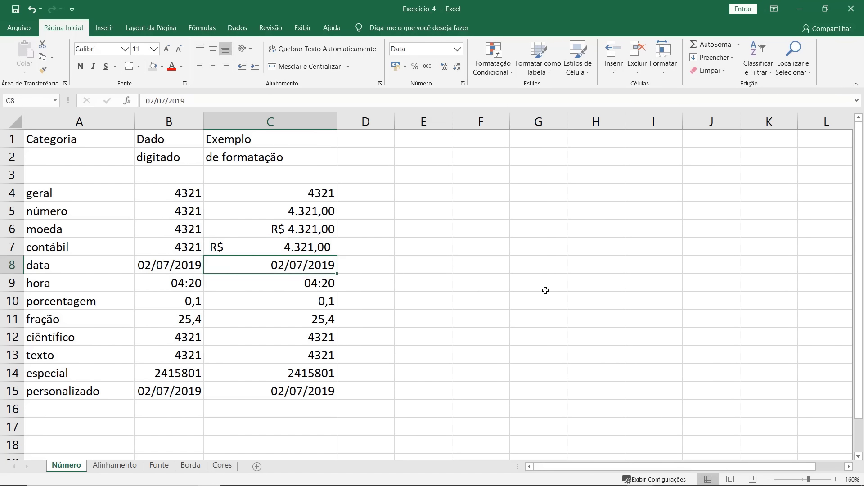
key(ctrl+1)
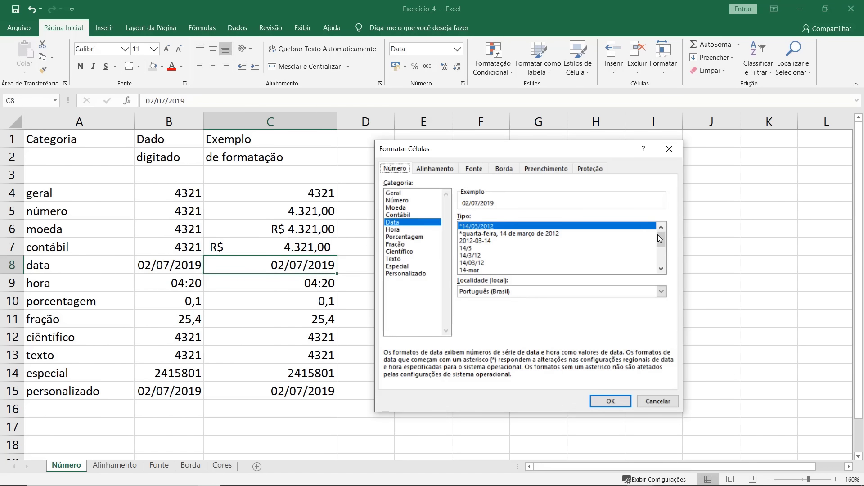
drag(661, 237, 665, 248)
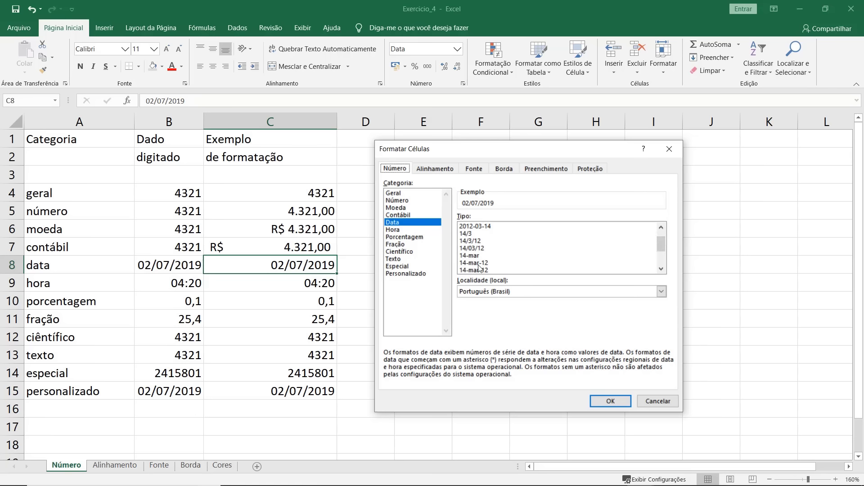
click(471, 264)
click(601, 401)
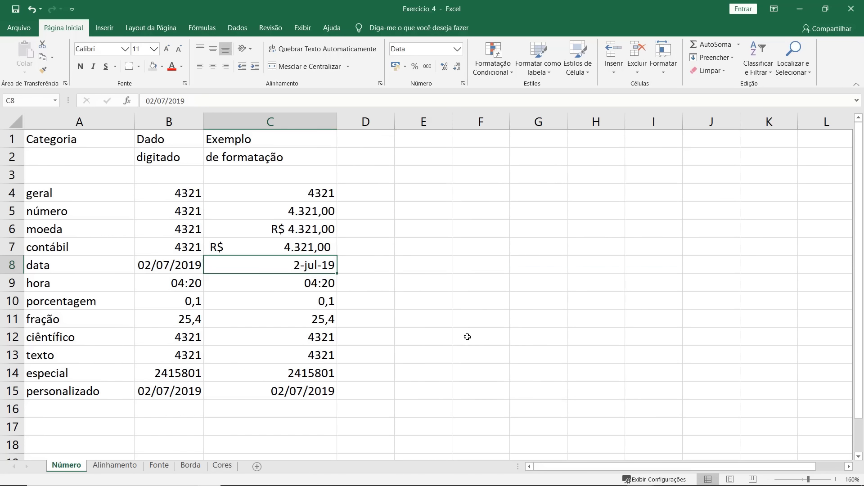
Format the time in cell C9 with the Hora type 13:30:55.
click(324, 281)
key(ctrl+1)
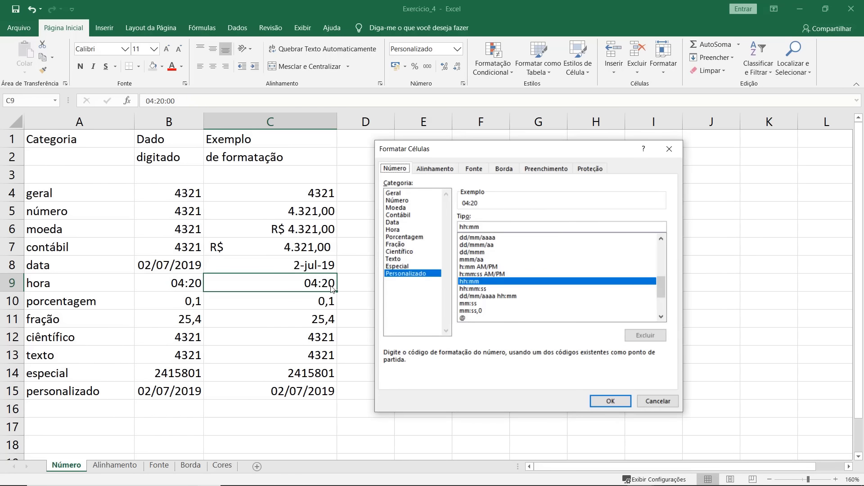
click(398, 231)
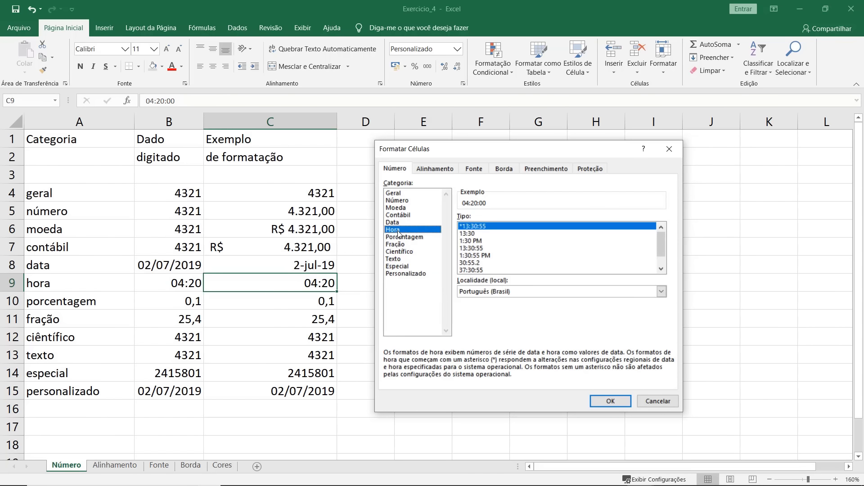
click(472, 248)
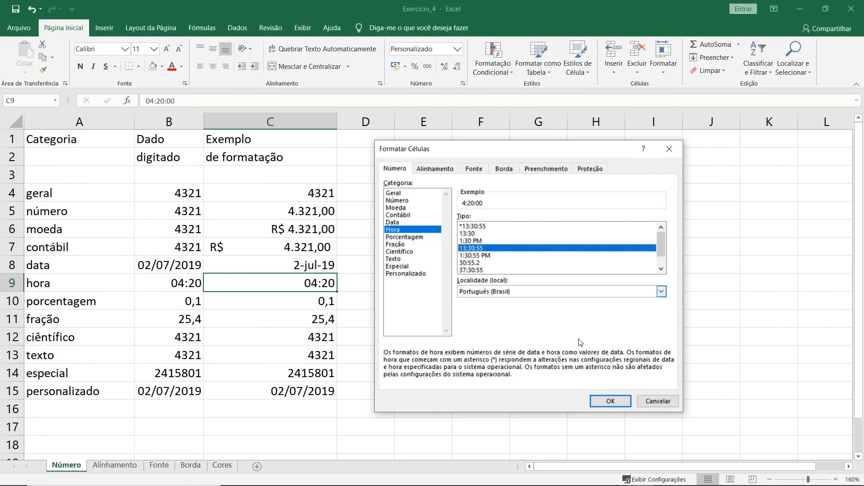
click(604, 403)
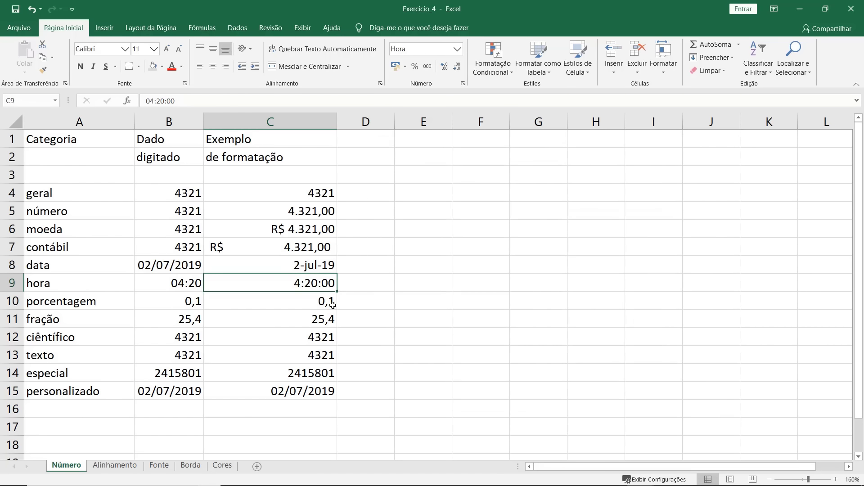
Format cell C10 as Porcentagem with 0 decimal places.
click(314, 304)
key(ctrl+1)
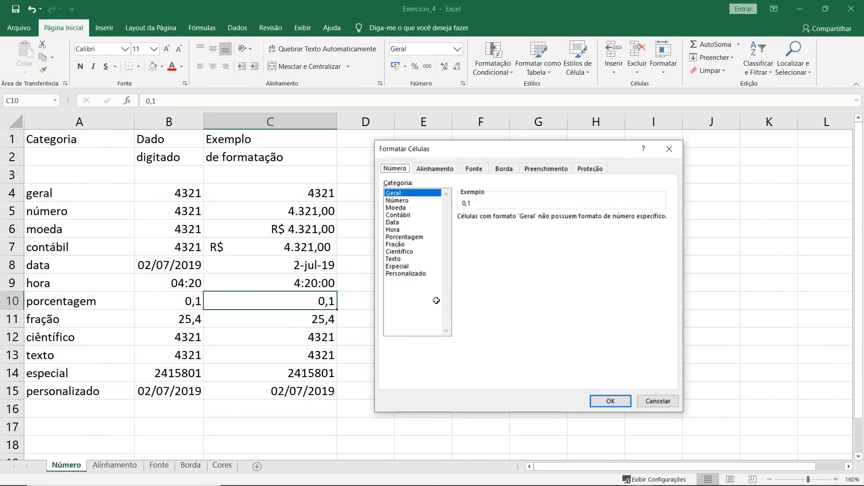
click(404, 237)
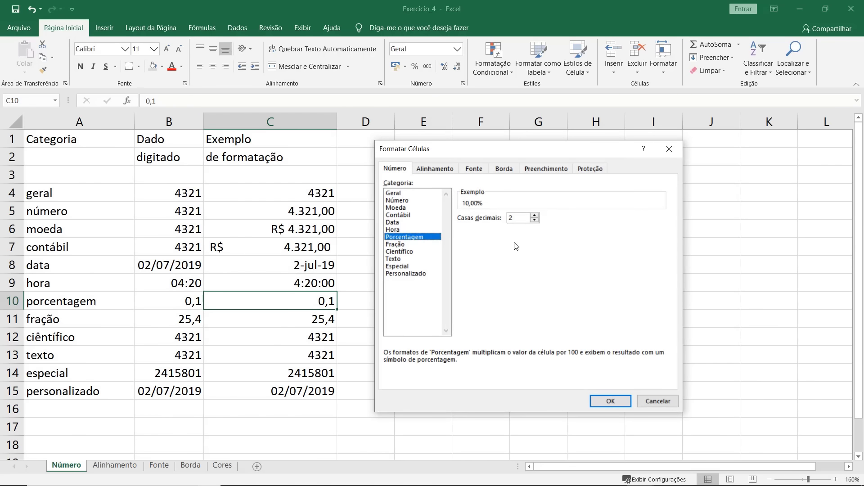
click(534, 220)
click(534, 221)
key(Return)
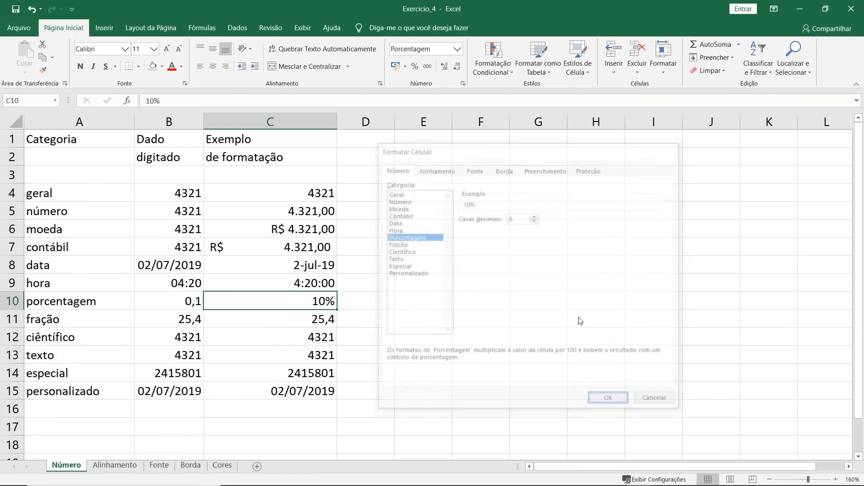
Format cell C11 as Fração with the type Máximo de um dígito (1/4).
click(312, 319)
key(ctrl+1)
click(435, 244)
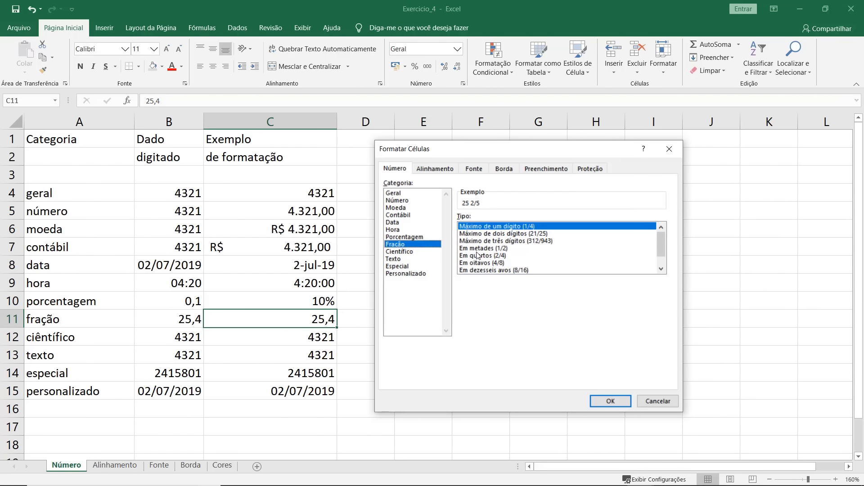
click(605, 402)
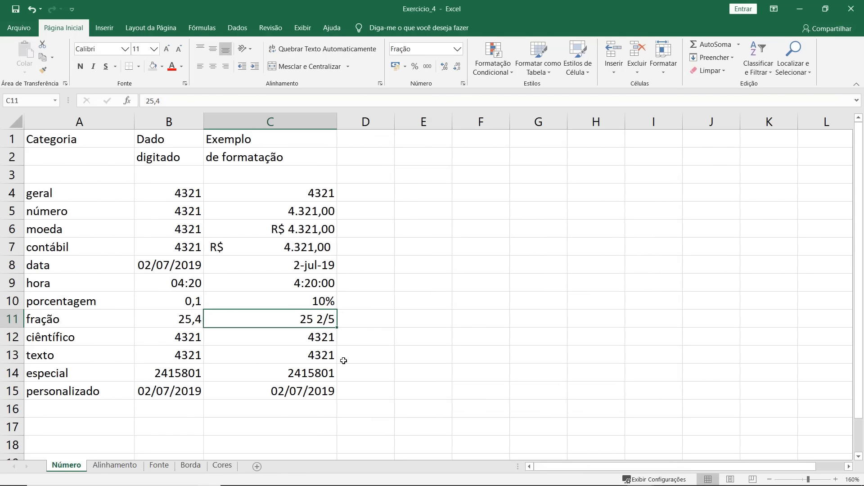
Format cell C12 as Científico with 2 decimal places.
click(316, 337)
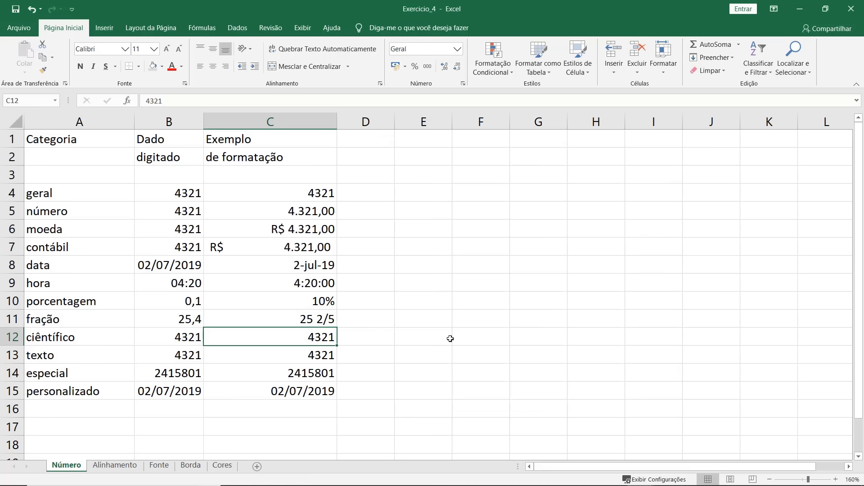
key(ctrl+1)
click(400, 252)
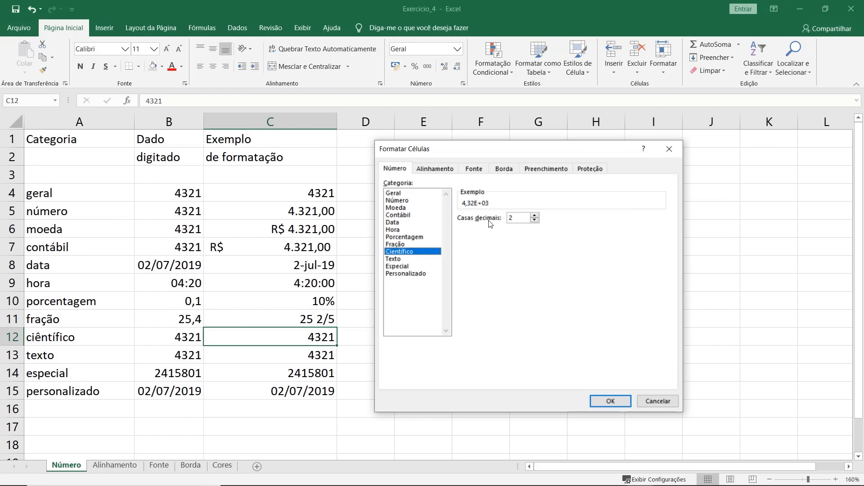
click(610, 400)
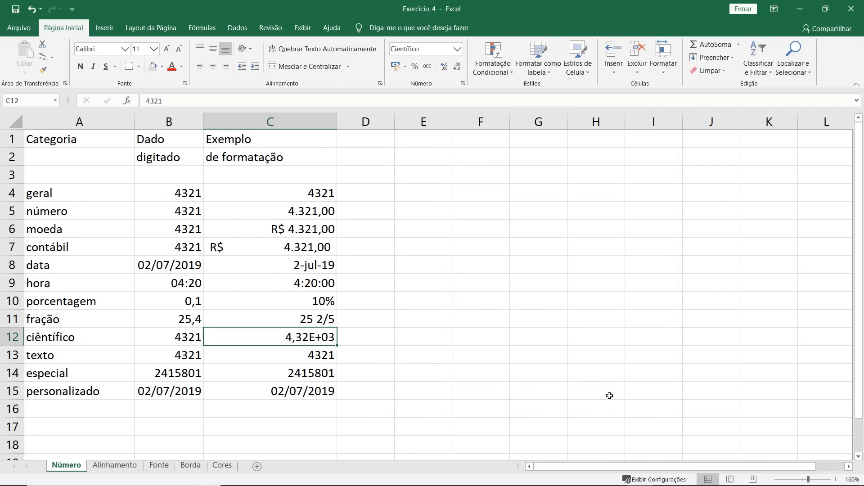
Format cell C13 with the Texto number category.
click(313, 357)
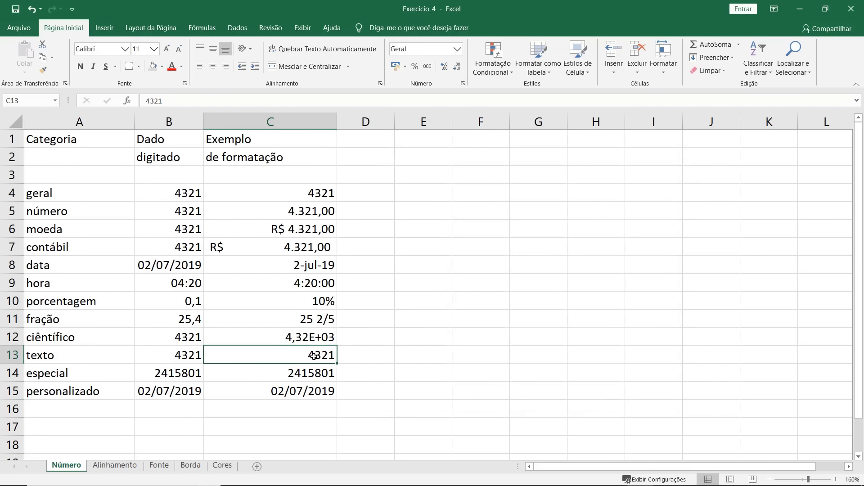
key(ctrl+1)
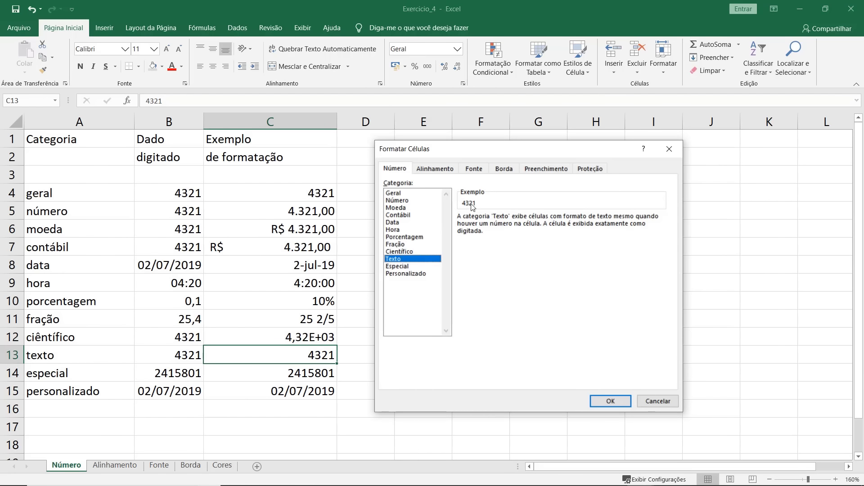
key(Return)
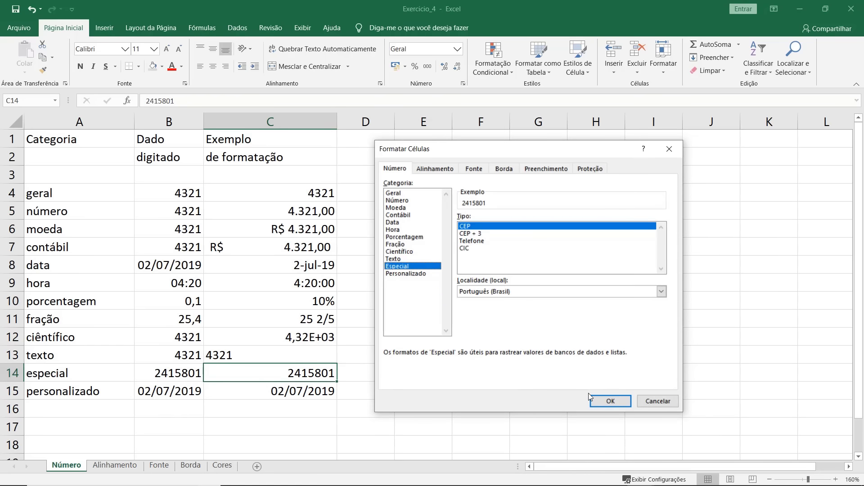
Format cell C14 with the Especial category, using the type CEP + 3.
click(470, 234)
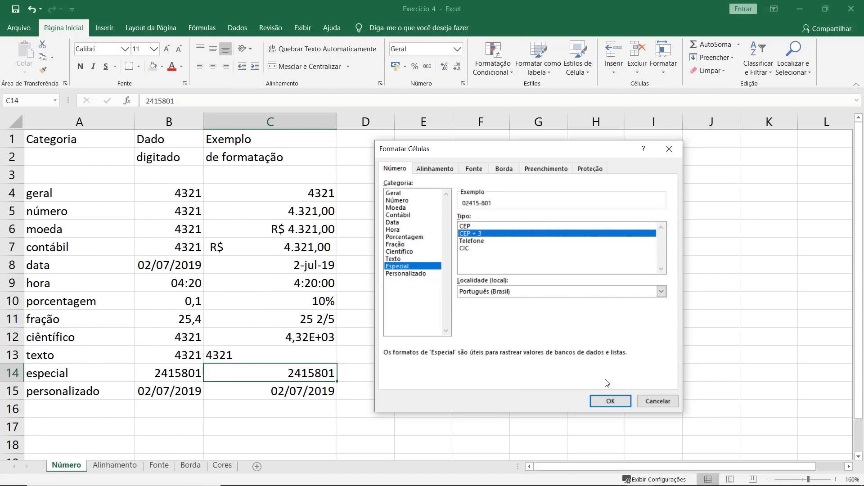
click(610, 401)
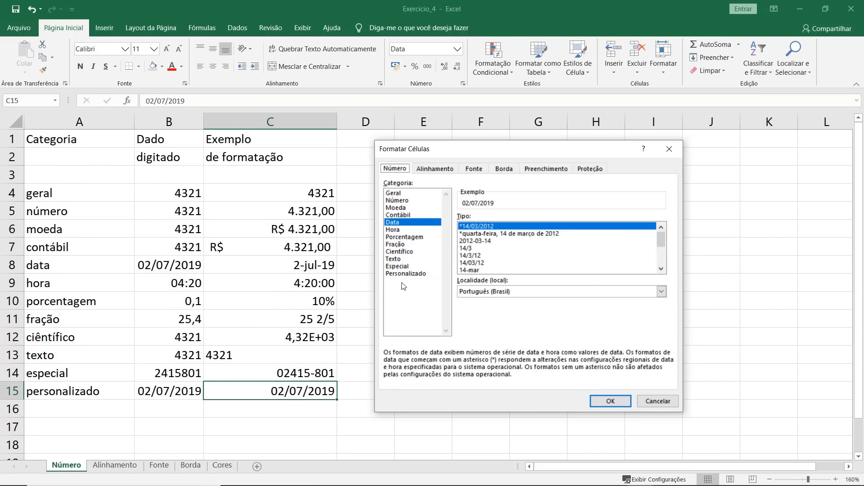
Format cell C15 with the Personalizado code dd/mm/aaaa hh:mm:ss, extending the existing dd/mm/aaaa hh:mm code with seconds.
click(405, 273)
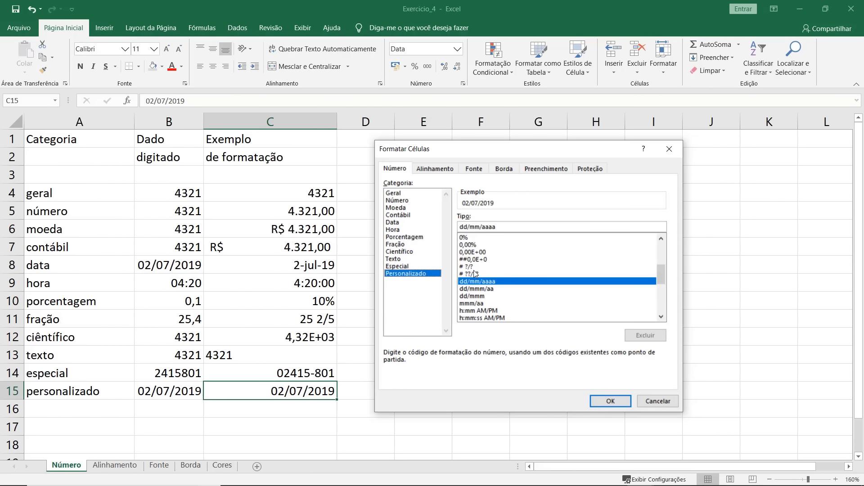
drag(658, 267, 663, 280)
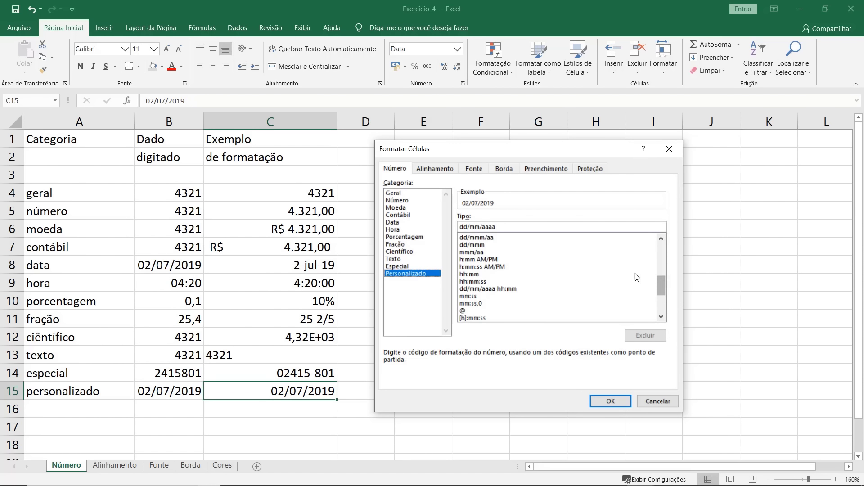
click(492, 290)
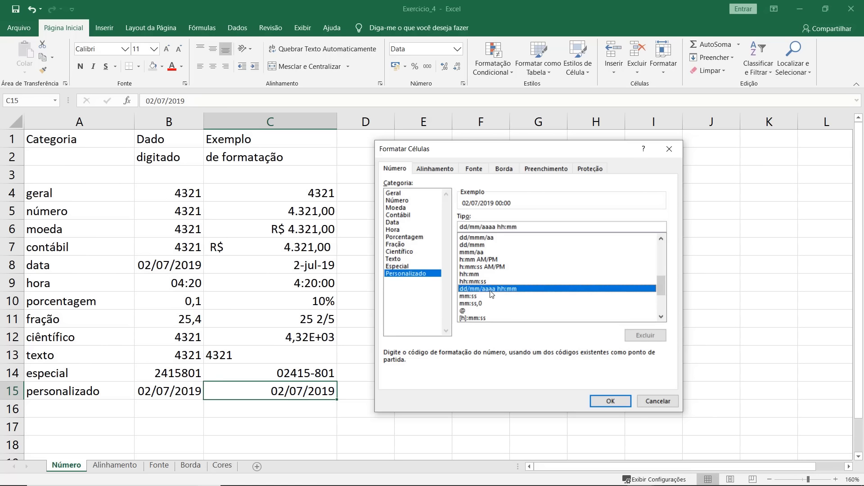
click(540, 227)
text(:ss)
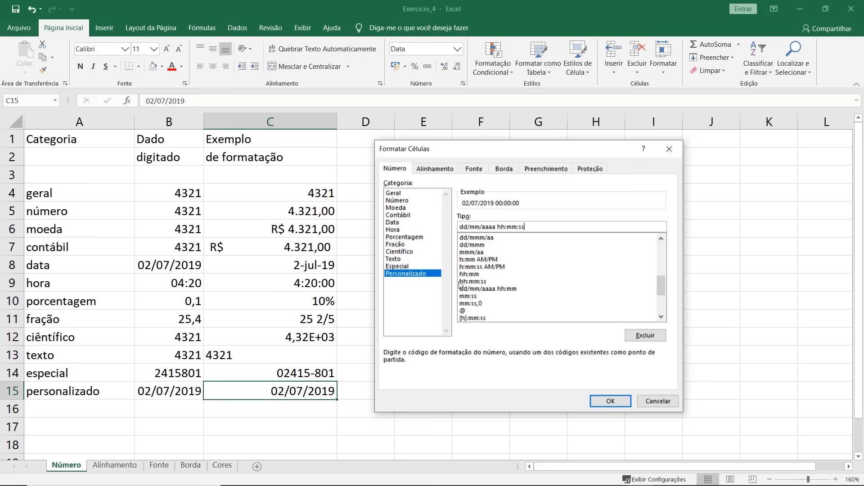
click(606, 405)
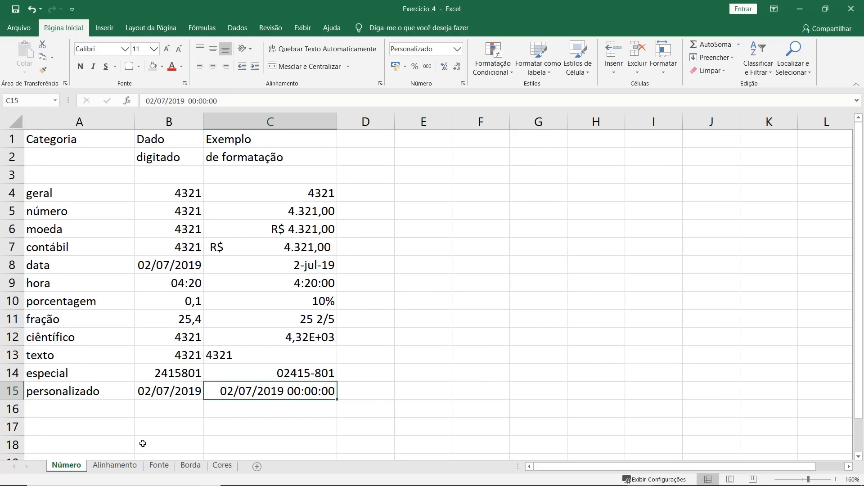
On the Alinhamento sheet, set the horizontal alignment of cell B1 to Esquerda (recuo).
click(114, 465)
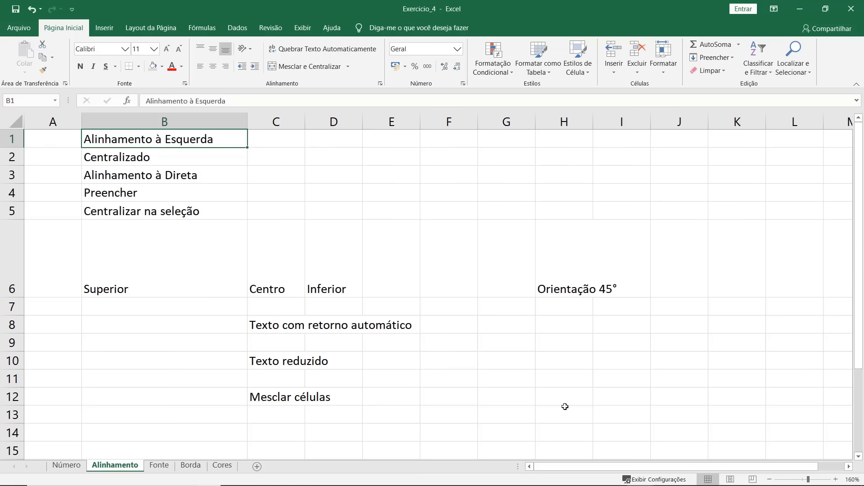
key(ctrl+1)
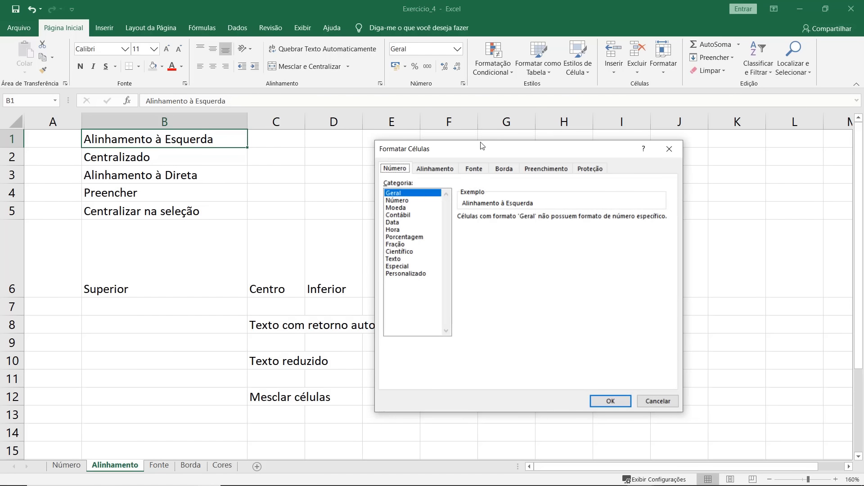
drag(497, 150, 576, 155)
click(518, 172)
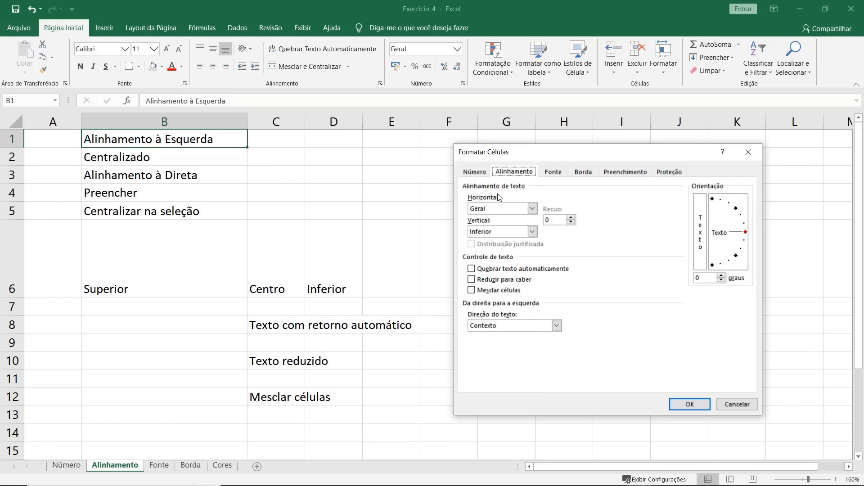
click(522, 208)
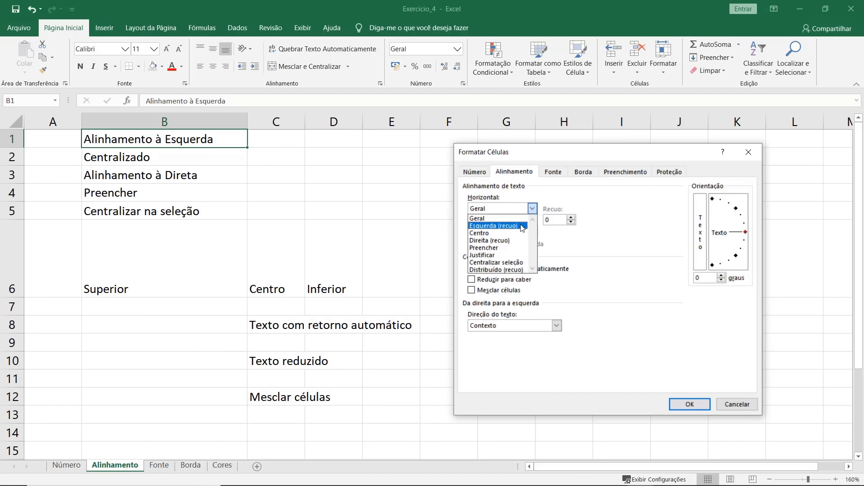
click(522, 227)
click(682, 403)
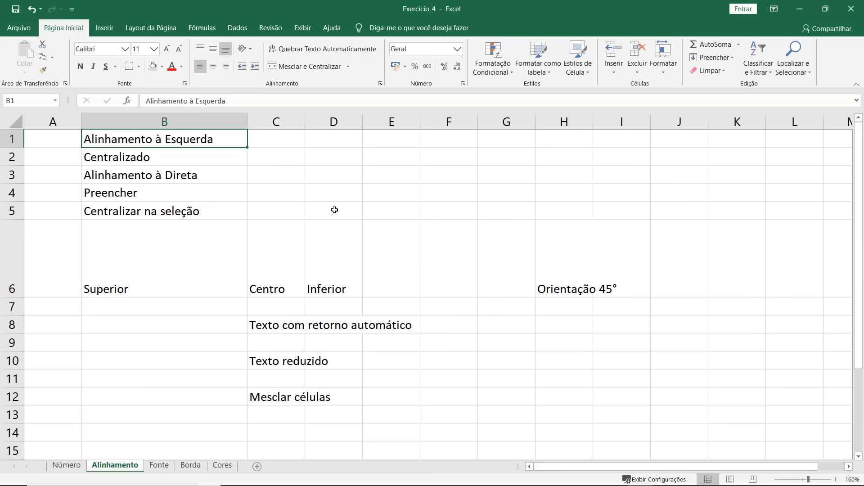
Set the horizontal alignment of cell B2 to Centro.
click(203, 155)
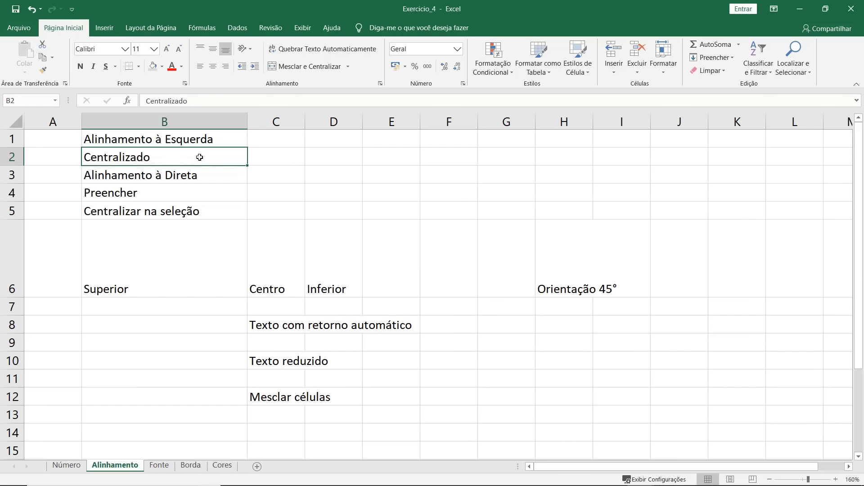
right_click(200, 157)
click(245, 351)
click(507, 207)
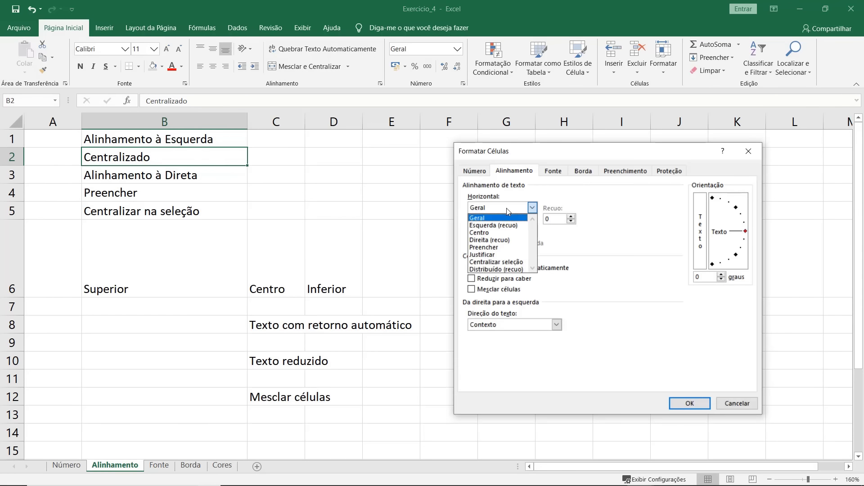
click(509, 232)
key(Return)
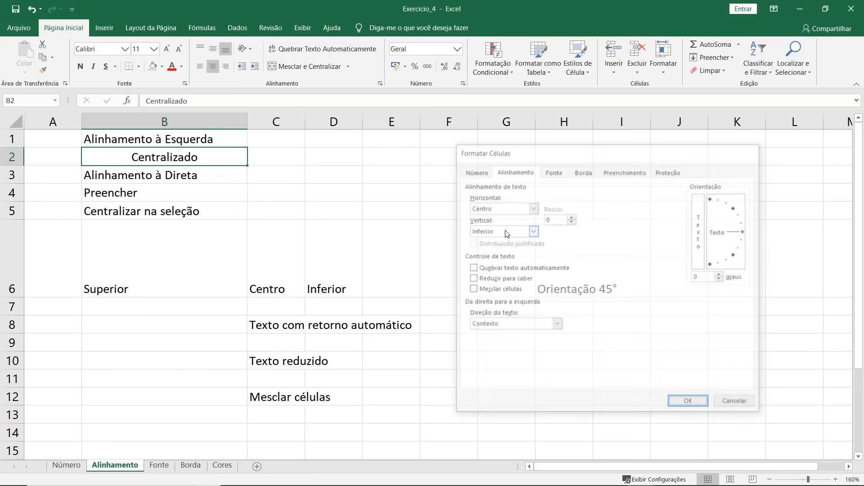
Set the horizontal alignment of cell B3 to Direita (recuo).
click(210, 177)
key(ctrl+1)
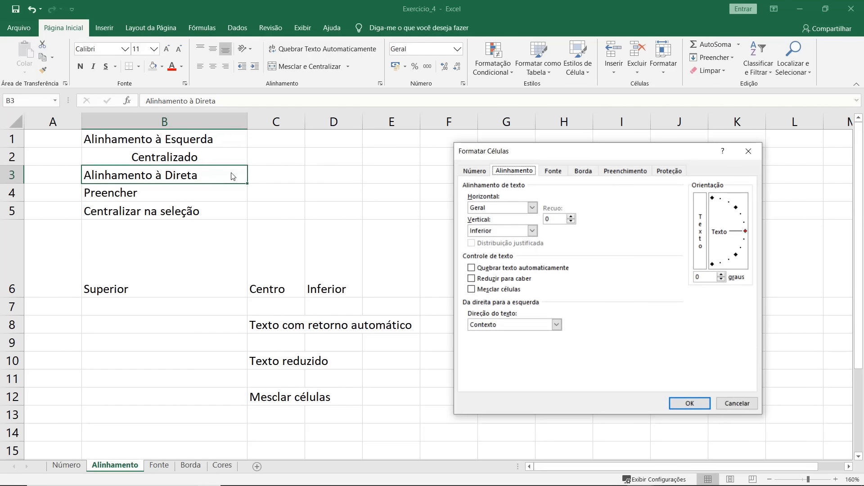
click(514, 208)
click(495, 240)
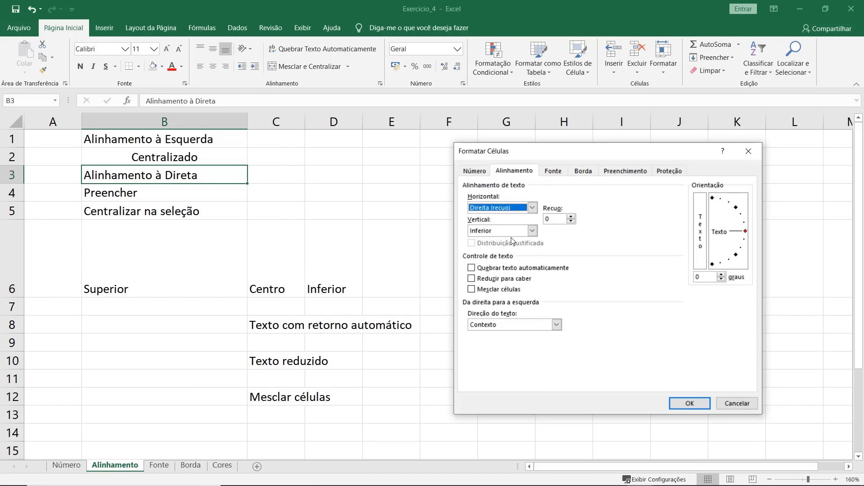
key(Return)
Set the horizontal alignment of cell B4 to Preencher.
click(184, 194)
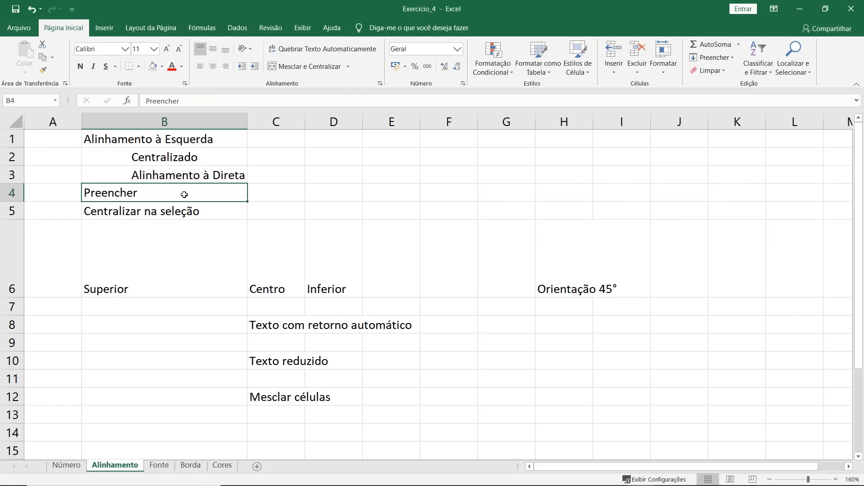
key(ctrl+1)
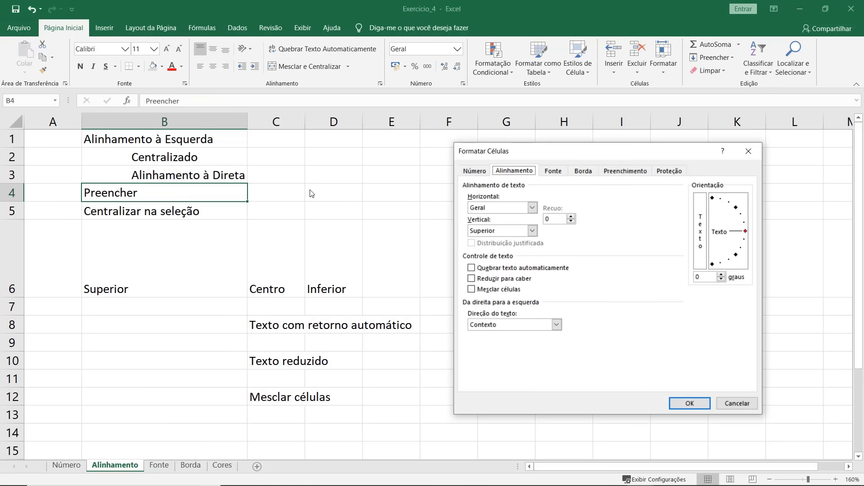
click(533, 206)
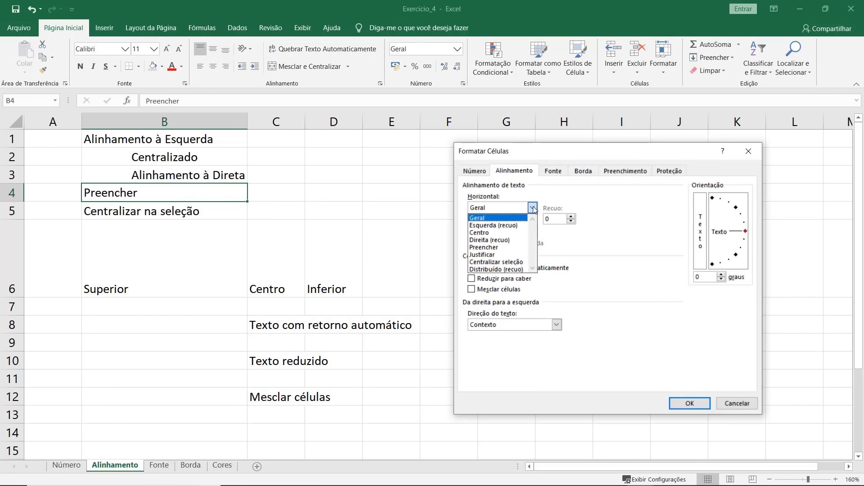
click(523, 249)
click(681, 404)
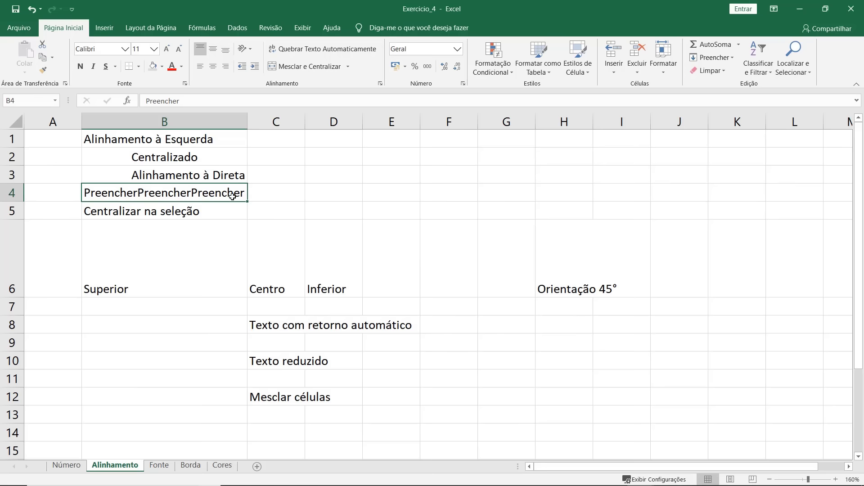
Center the text of B5 across the range B5:D5 with the horizontal alignment Centralizar seleção.
key(Down)
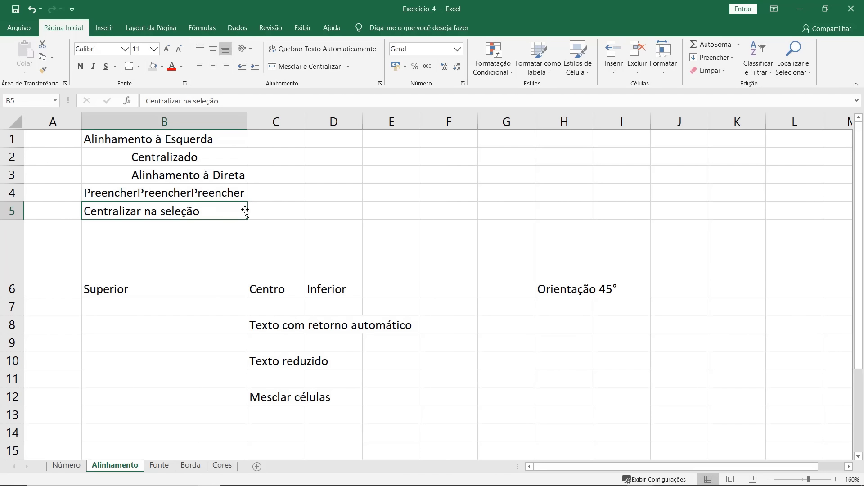
drag(230, 210, 333, 210)
click(189, 210)
drag(212, 212, 335, 213)
key(ctrl+1)
click(521, 208)
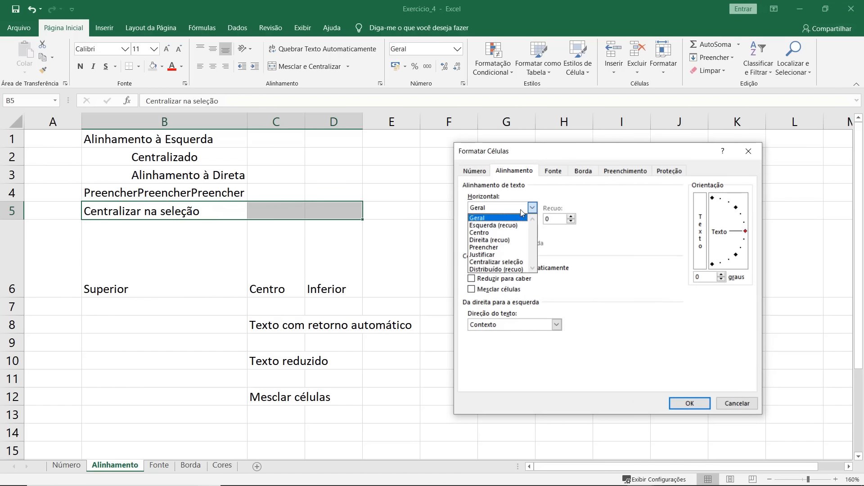
click(496, 262)
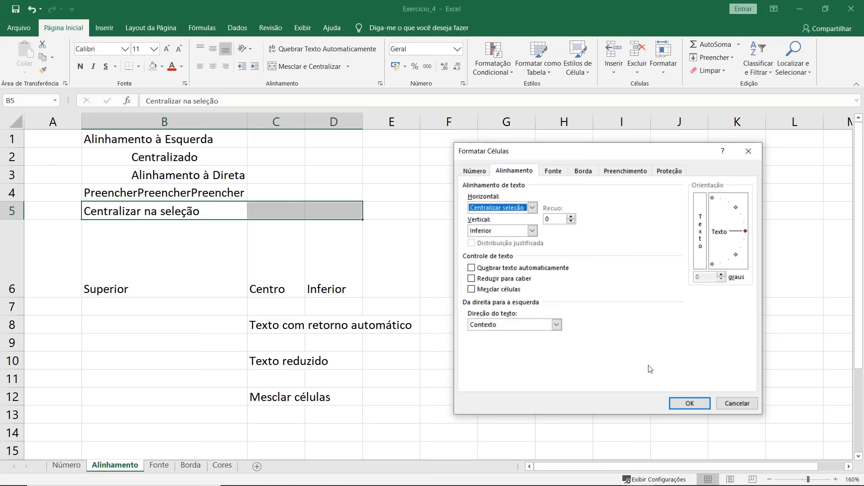
click(689, 403)
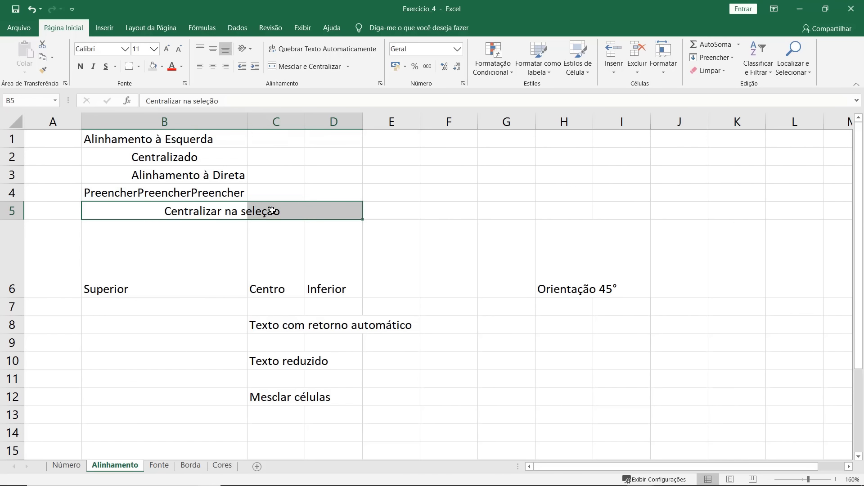
click(403, 214)
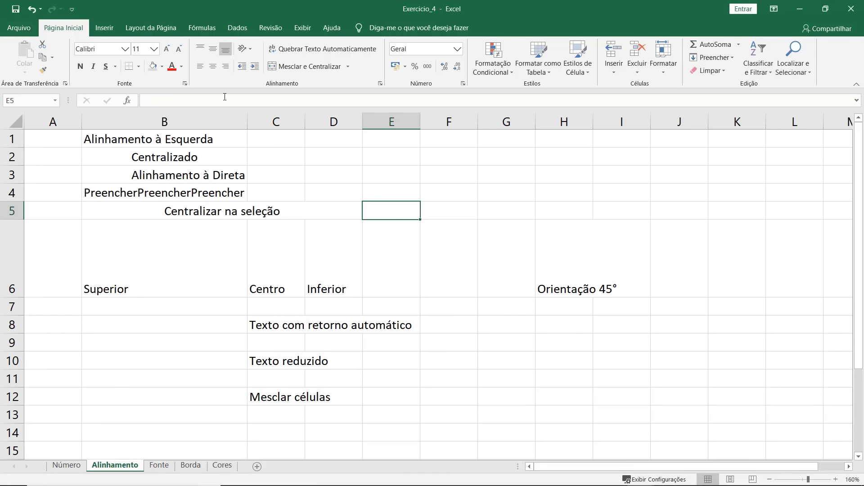
click(225, 66)
click(213, 68)
drag(217, 256, 324, 251)
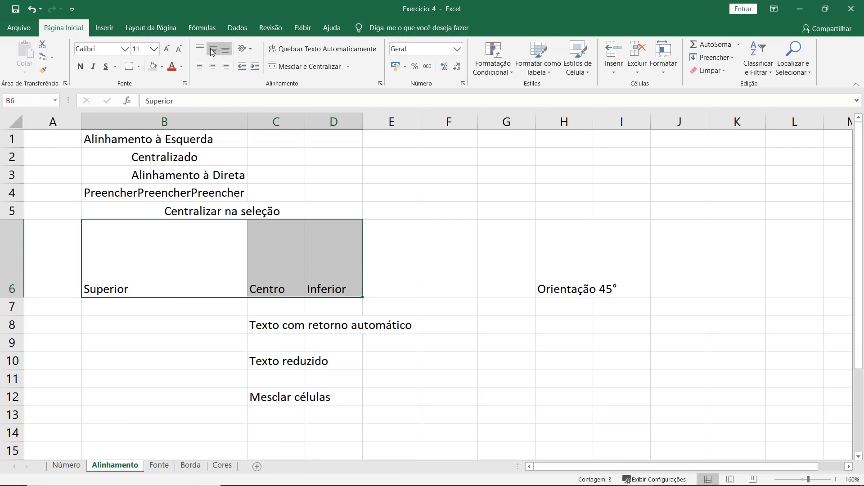
Set the vertical alignment of cell B6 to Superior.
click(192, 264)
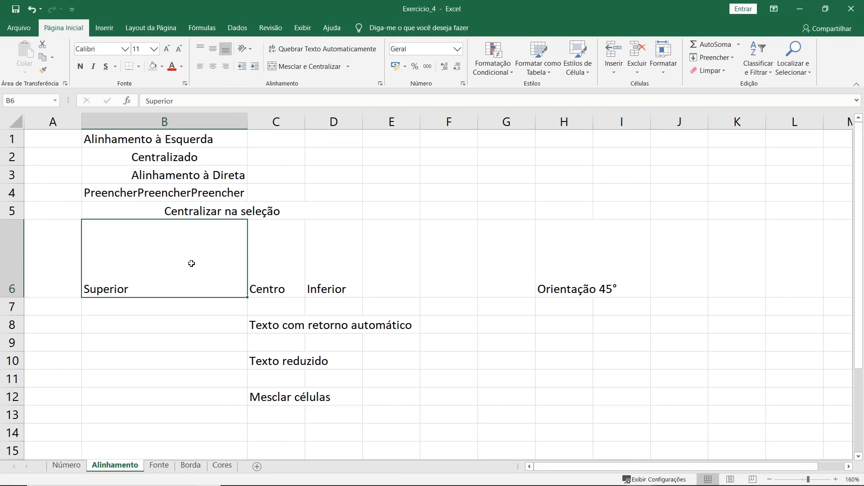
key(ctrl+1)
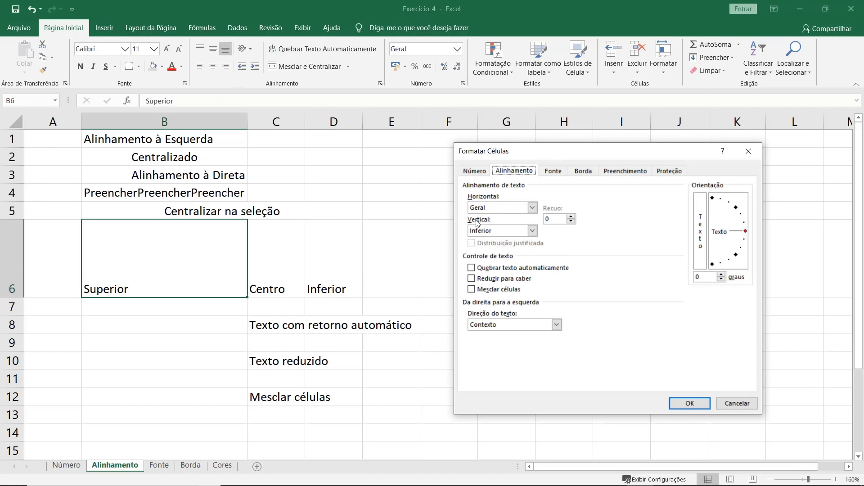
click(532, 232)
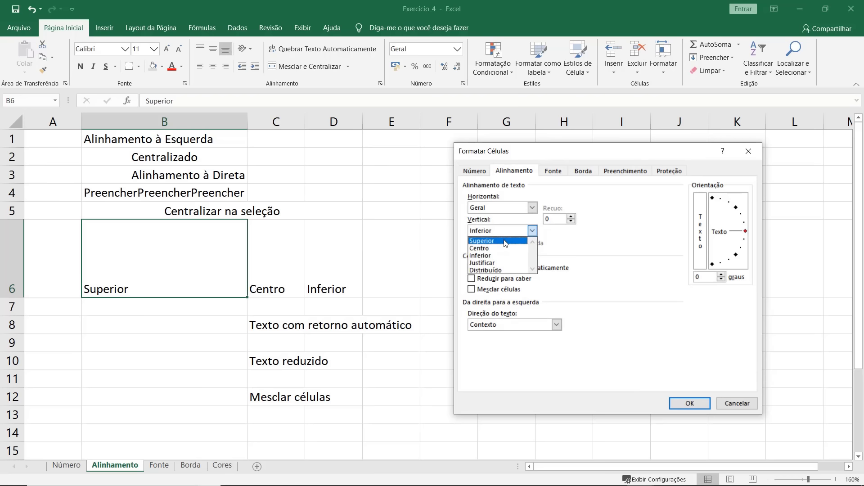
click(483, 241)
click(677, 403)
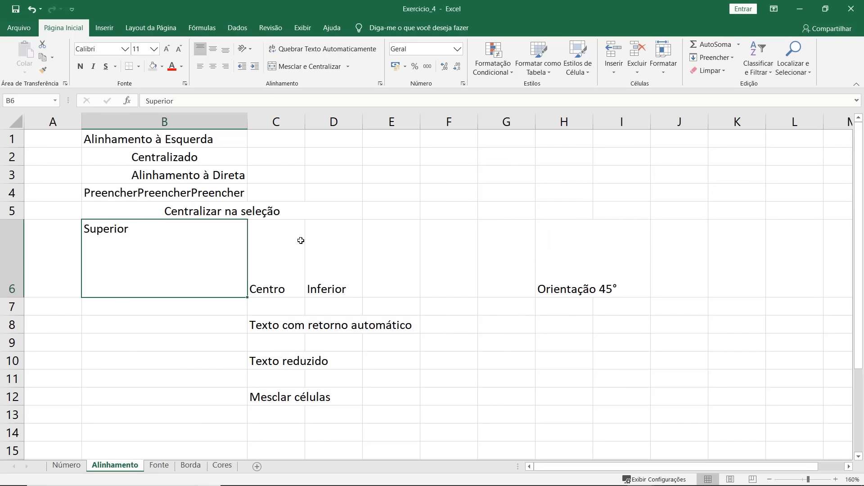
Set the vertical alignment of cell C6 to Centro.
right_click(288, 256)
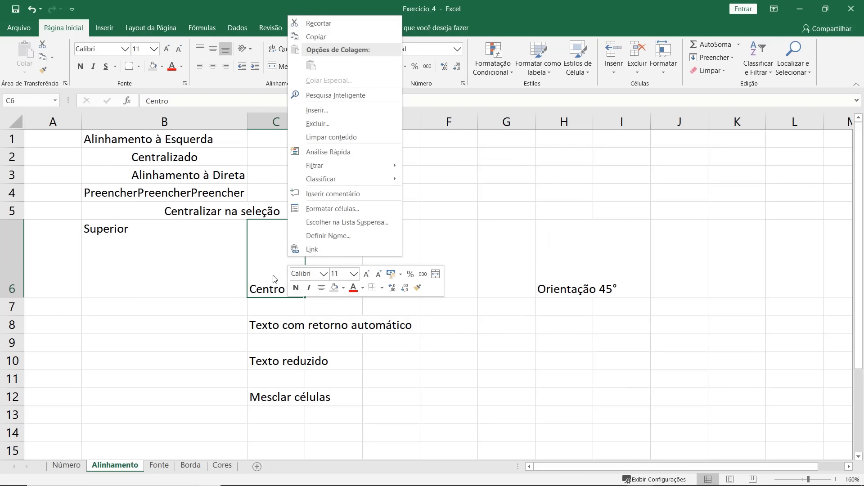
click(333, 209)
click(533, 230)
click(516, 249)
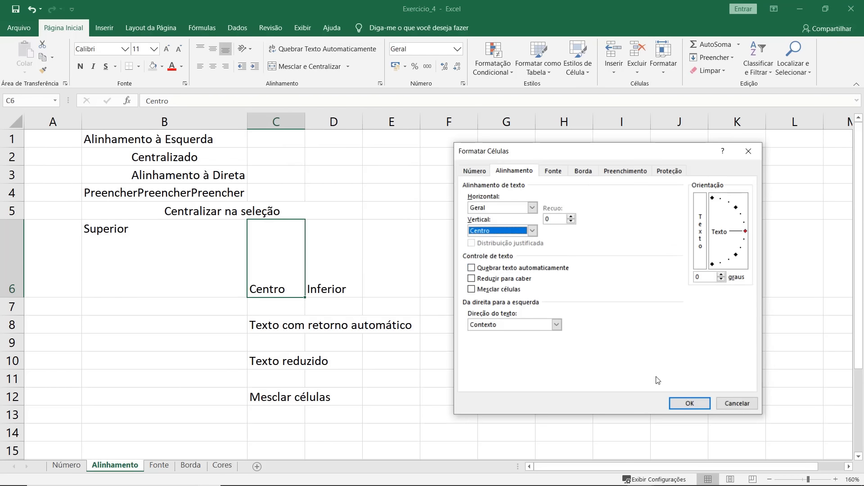
click(667, 403)
Set the vertical alignment of cell D6 to Inferior.
click(329, 267)
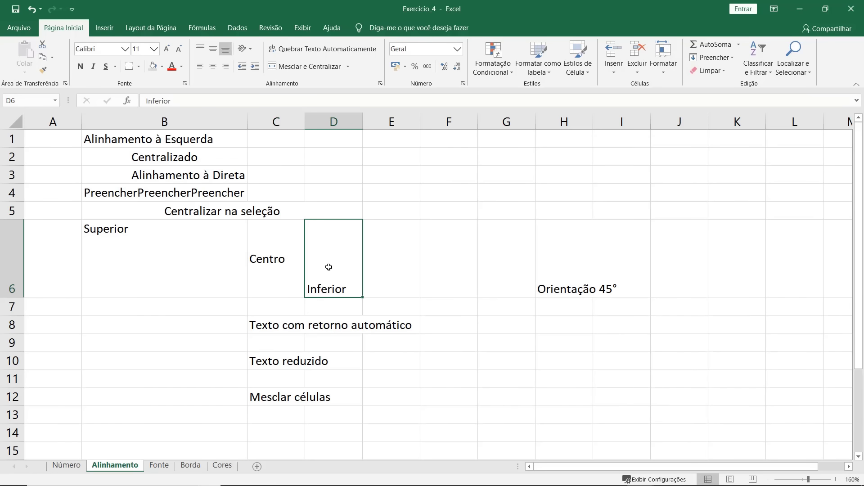
key(ctrl+1)
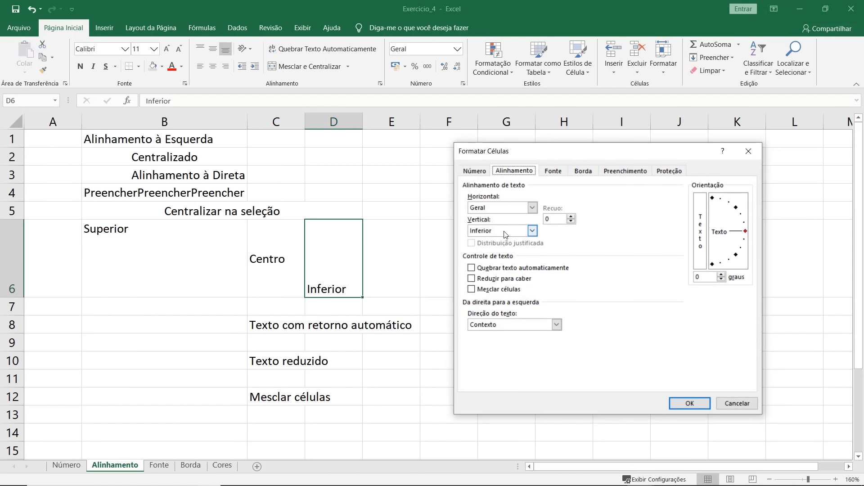
click(506, 231)
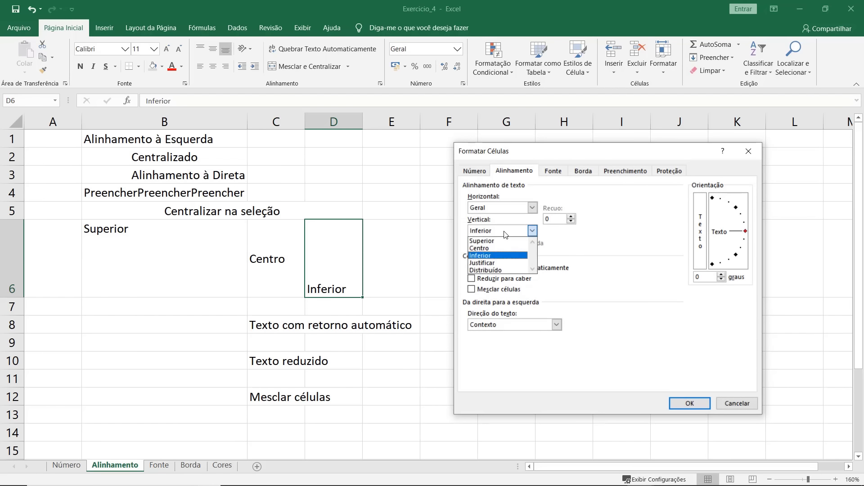
click(498, 255)
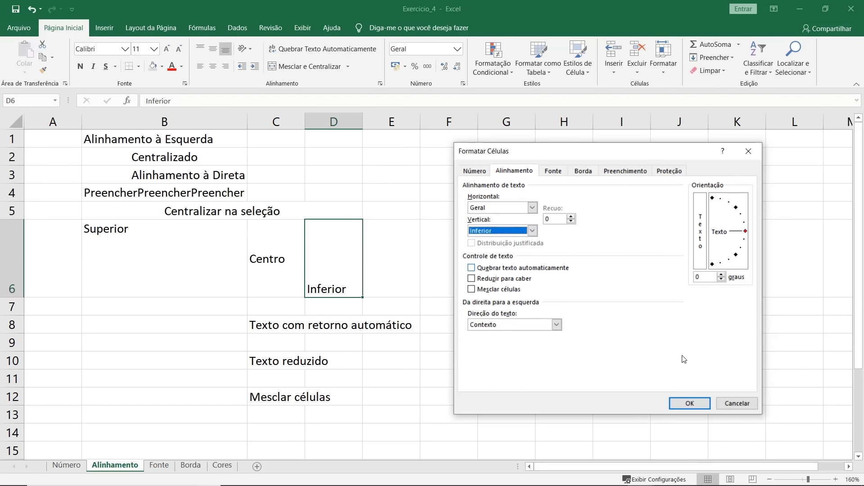
click(690, 403)
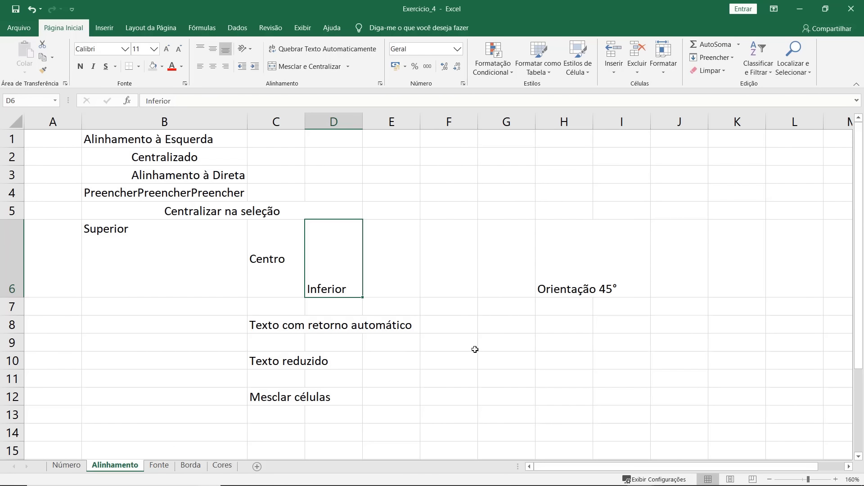
Rotate the text of cell H6 to an orientation of 45 degrees and autofit the width of column H.
click(560, 255)
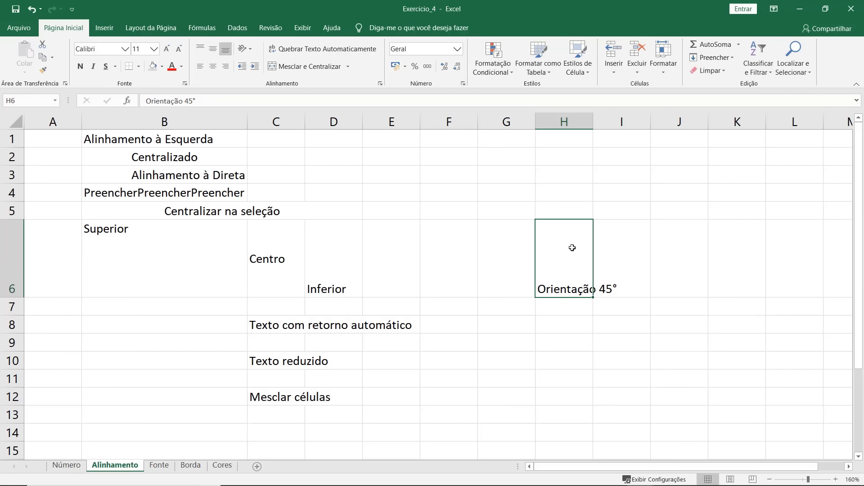
key(ctrl+1)
drag(627, 156, 368, 171)
double_click(436, 290)
text(45)
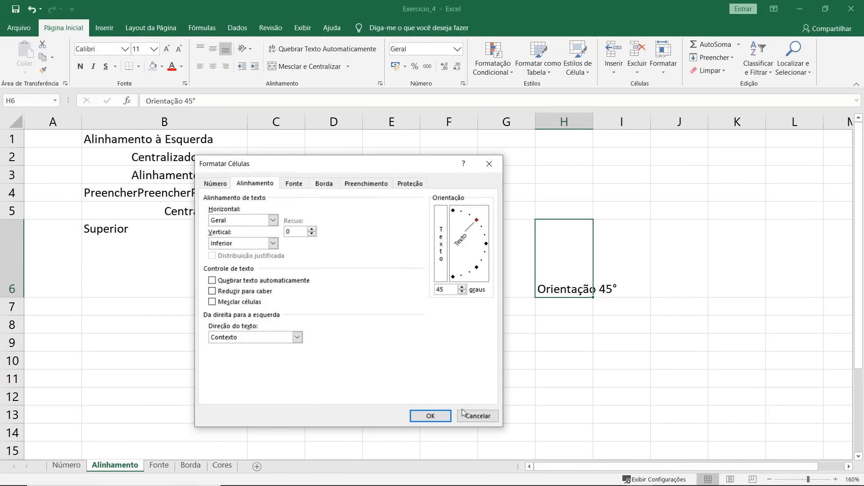
click(431, 415)
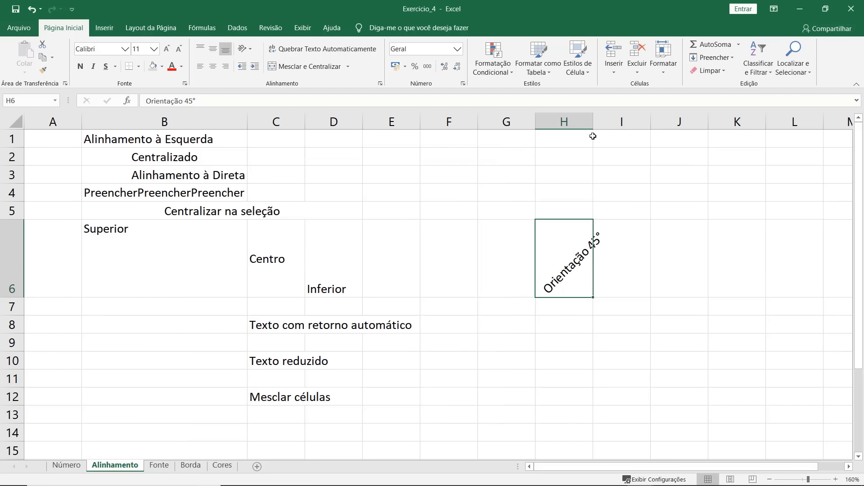
double_click(595, 118)
click(639, 381)
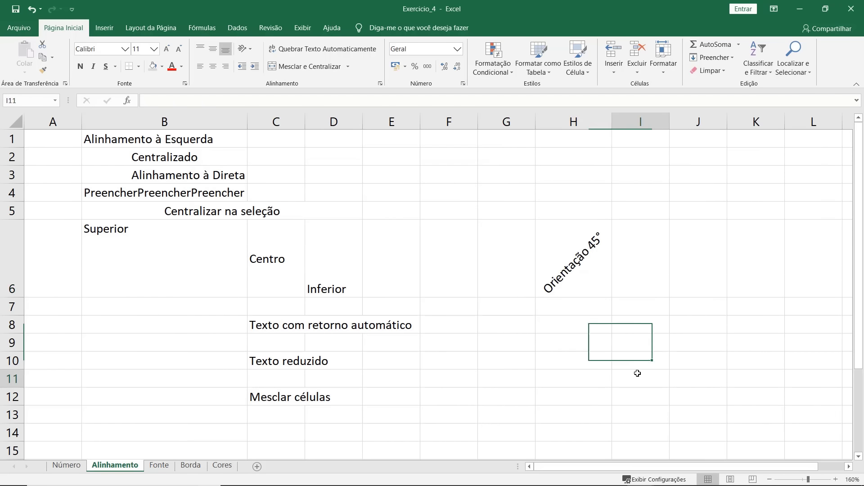
Turn on automatic text wrapping (Quebrar texto automaticamente) for cell C8.
click(276, 324)
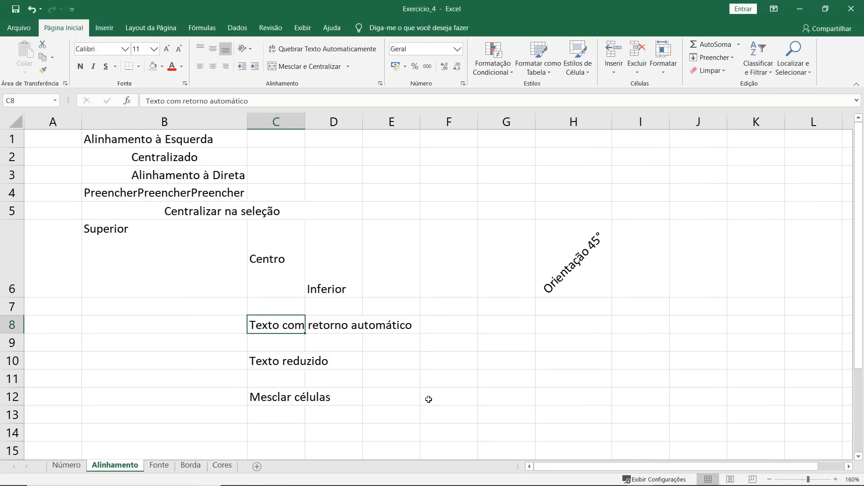
key(ctrl+1)
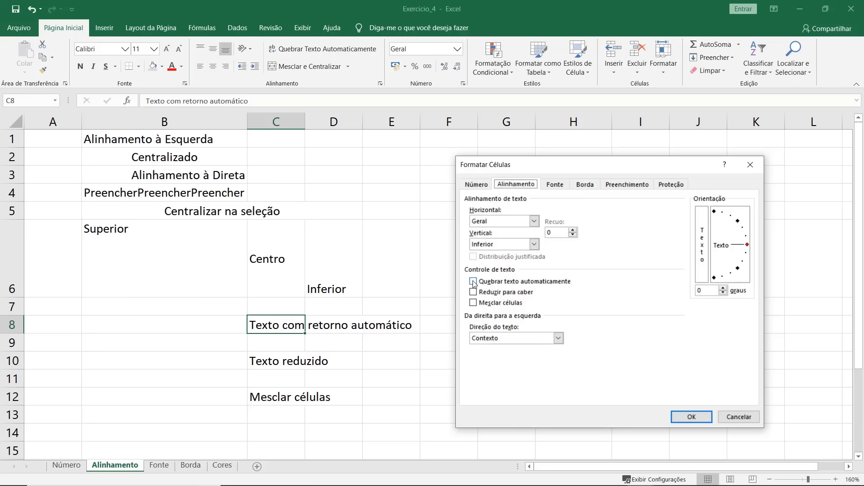
click(473, 282)
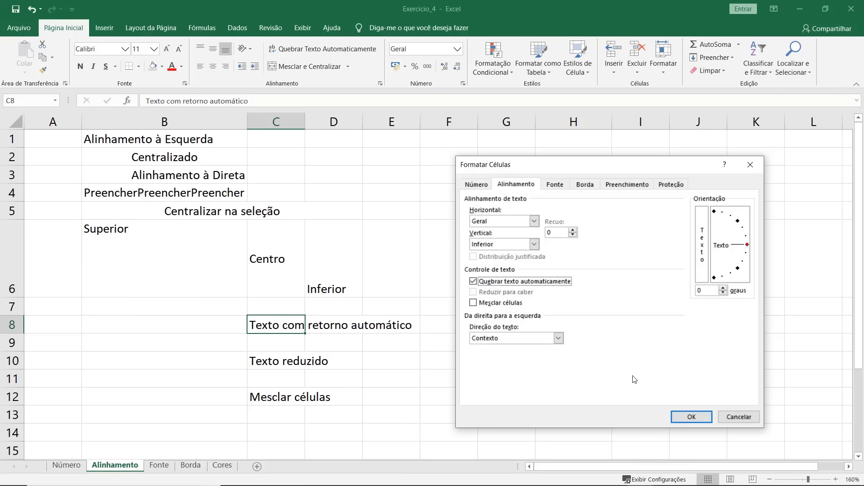
click(692, 418)
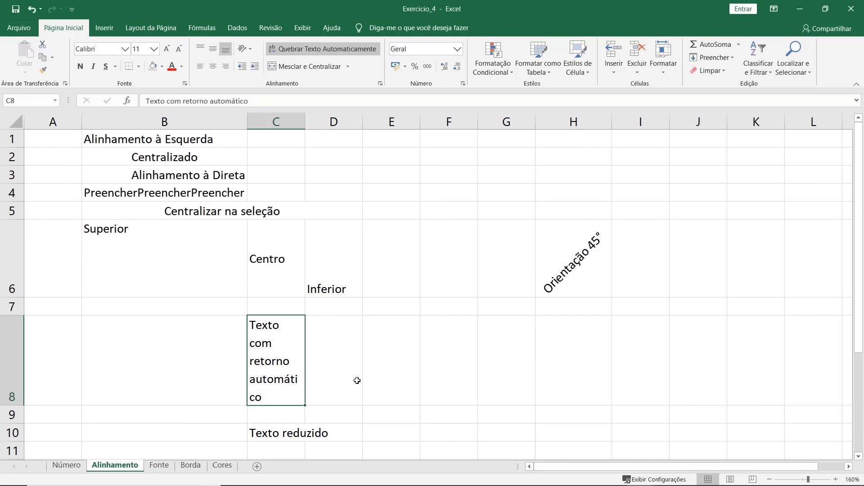
Apply the text control Reduzir para caber to cell C10.
scroll(324, 347, down, 2)
click(280, 268)
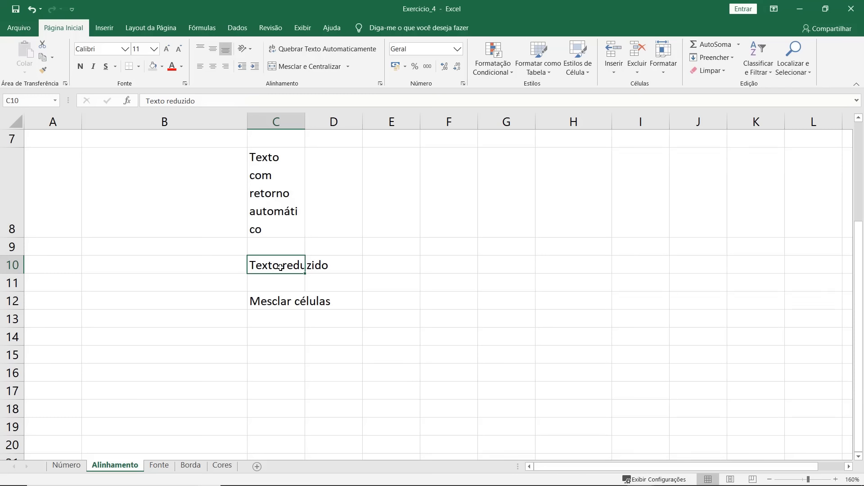
key(ctrl+1)
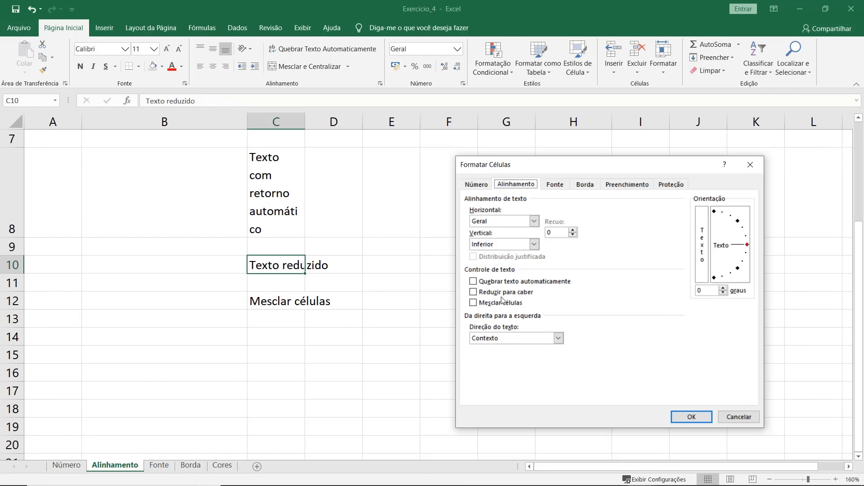
click(495, 295)
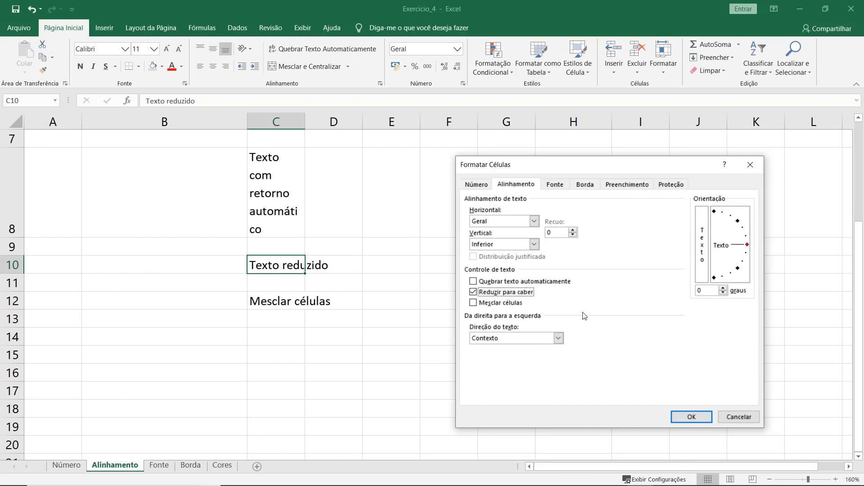
click(692, 415)
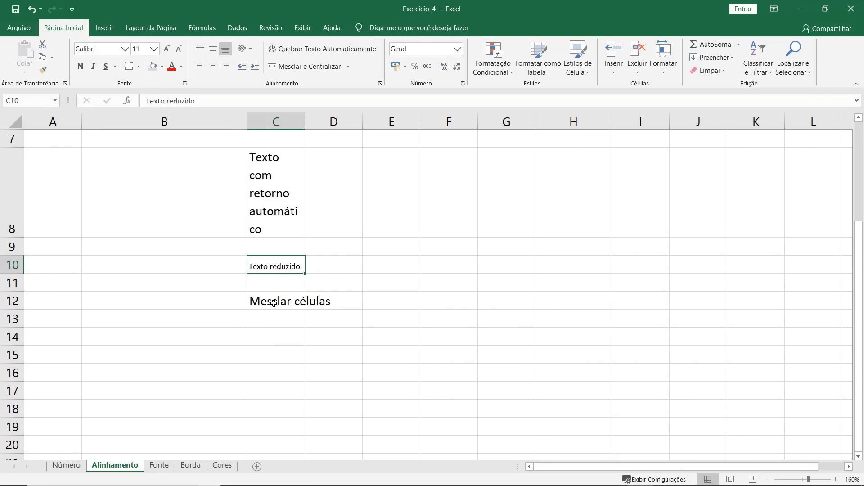
Merge cells C12:D12 and center the text in the merged cell.
click(273, 303)
drag(281, 303, 331, 301)
key(ctrl+1)
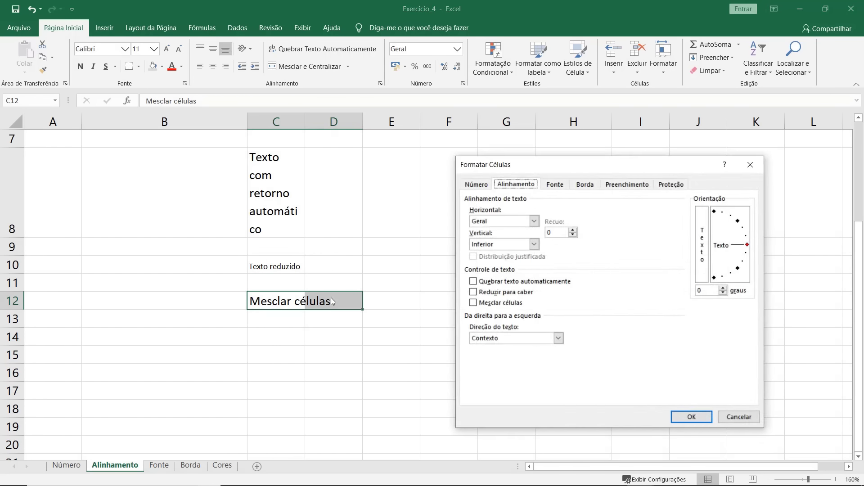
click(493, 303)
click(691, 417)
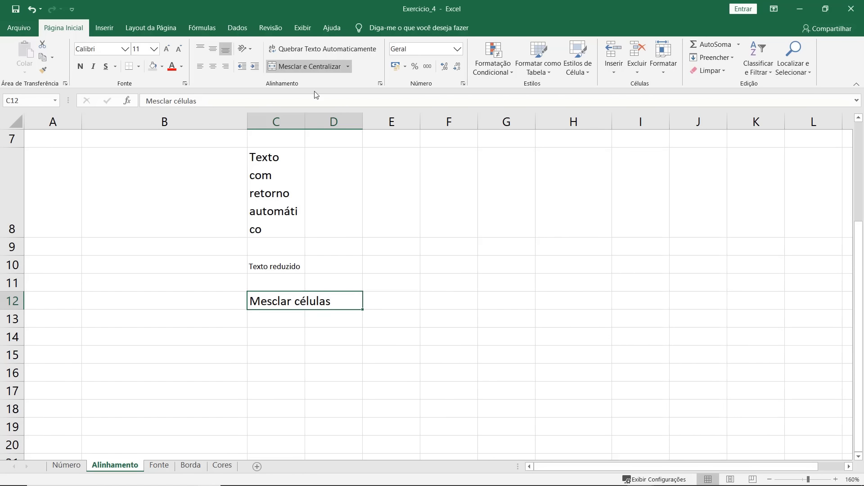
click(334, 67)
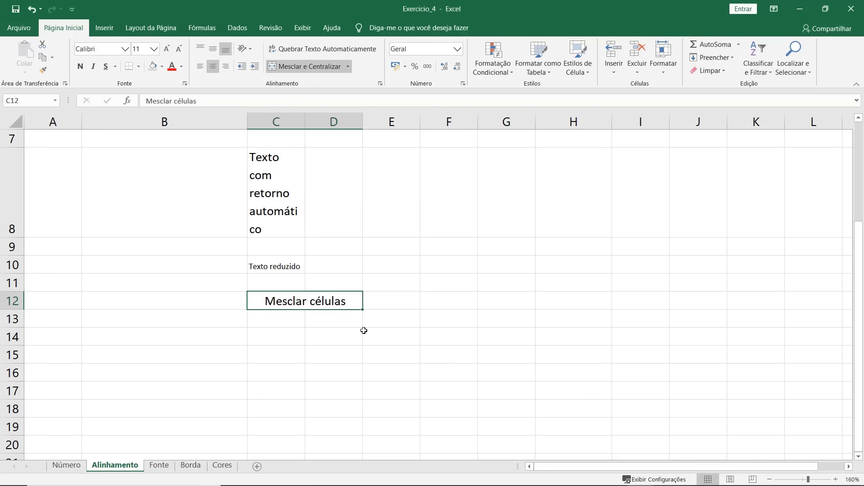
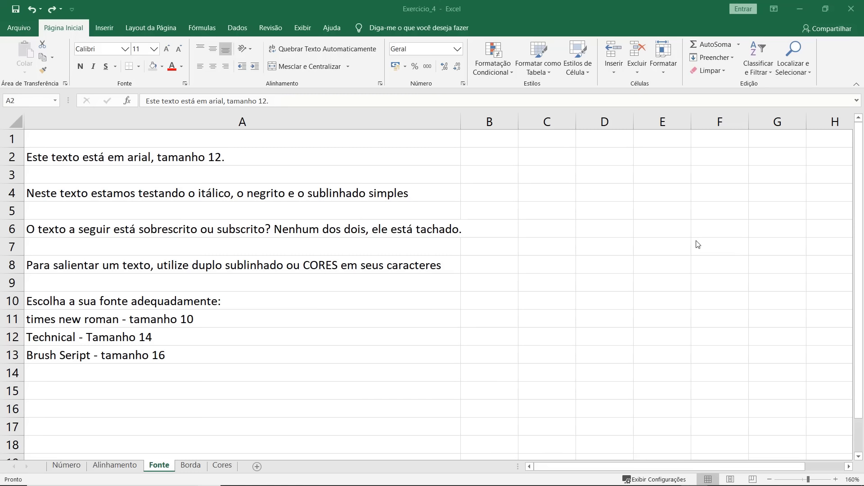
Format cell A2 on the Fonte sheet with the Arial font at size 12.
click(170, 163)
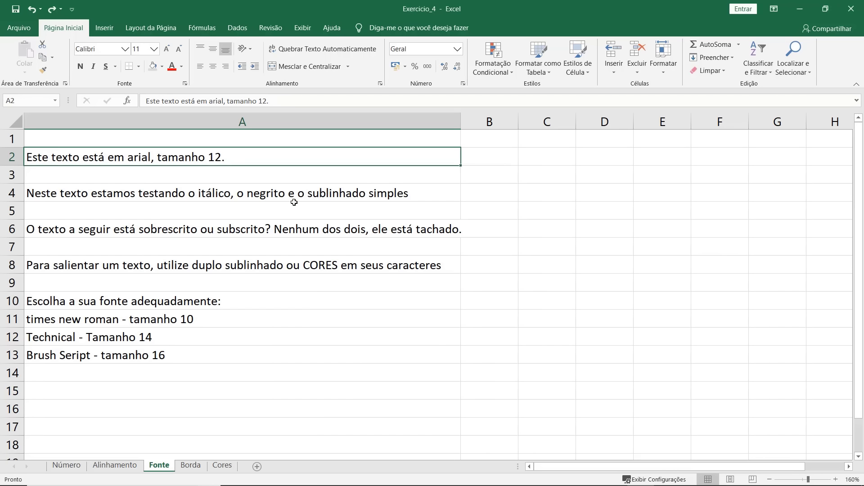
key(ctrl+1)
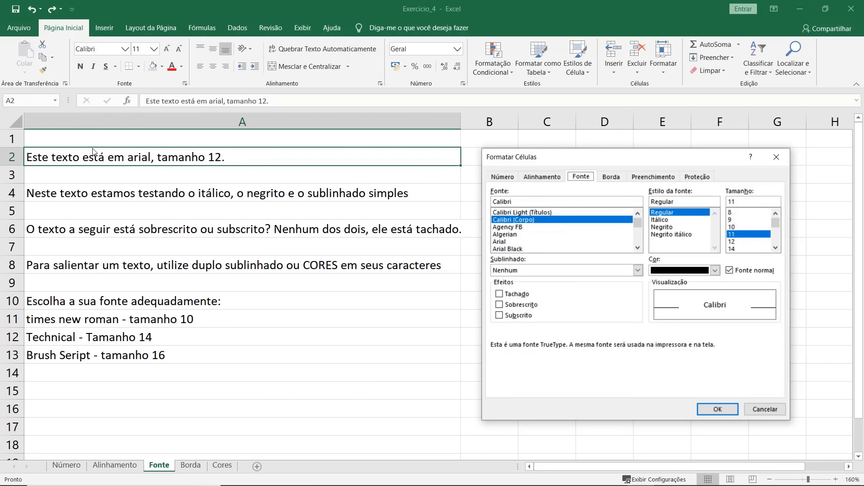
click(505, 242)
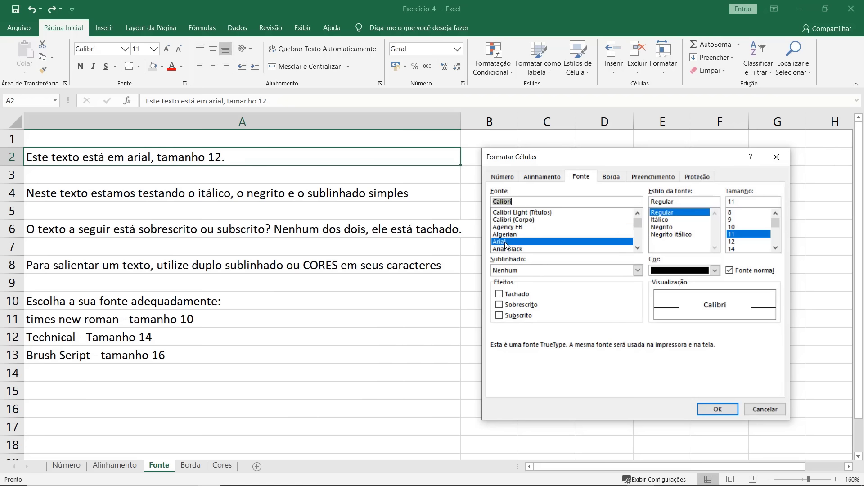
click(739, 241)
click(718, 409)
Make only the word "itálico" in cell A4 italic.
click(207, 193)
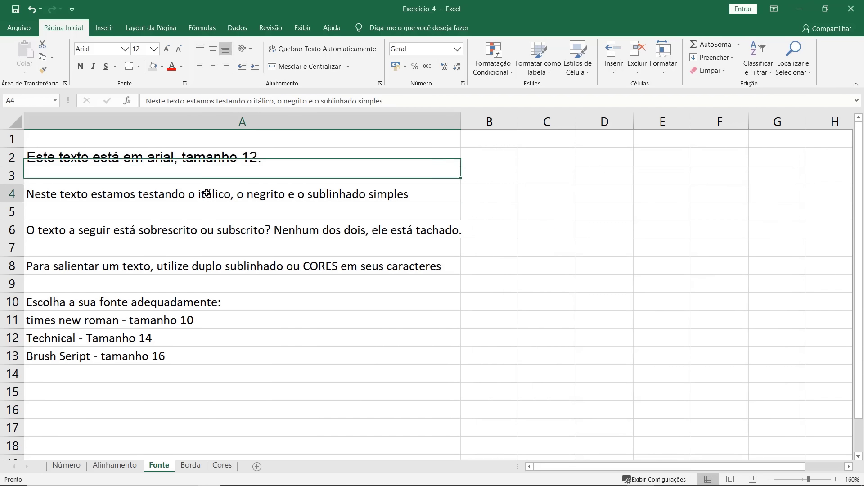
double_click(207, 193)
drag(198, 193, 230, 192)
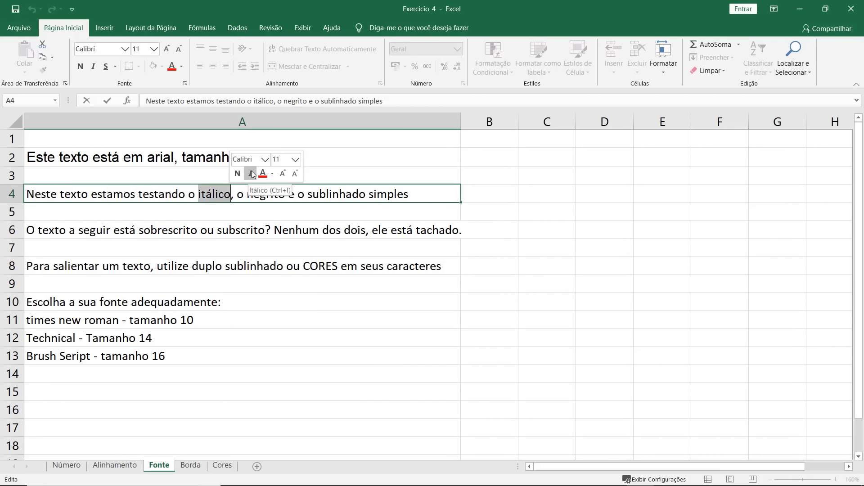
click(94, 67)
In cell A4, make the word "negrito" bold and underline "sublinhado simples".
double_click(279, 193)
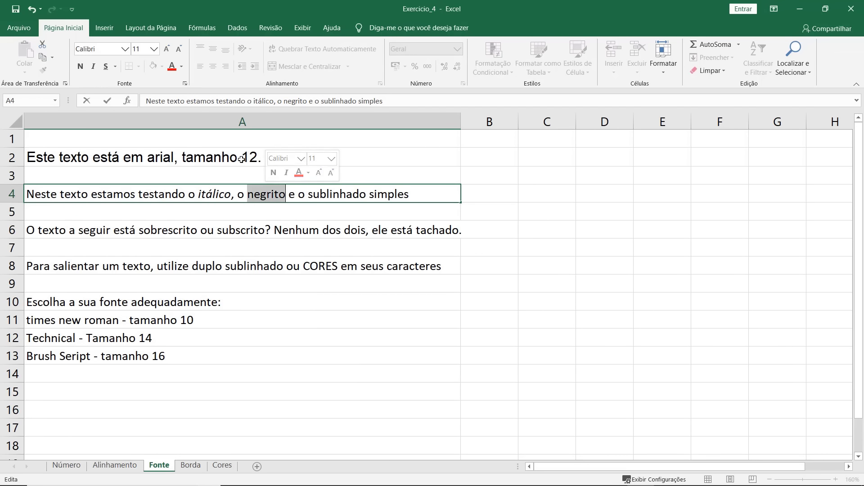
click(275, 174)
mouse_move(309, 194)
mouse_down()
mouse_move(421, 193)
mouse_move(299, 194)
mouse_move(310, 195)
mouse_up()
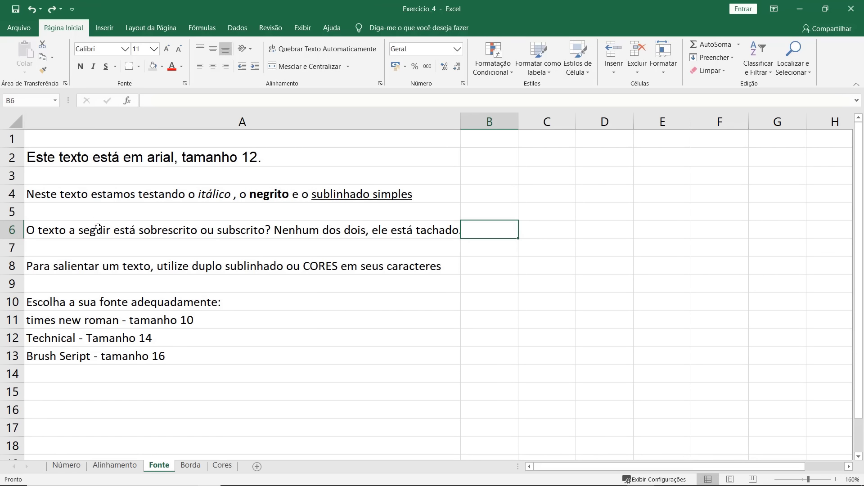
Apply the Sobrescrito effect to only the word "sobrescrito" in cell A6.
click(97, 228)
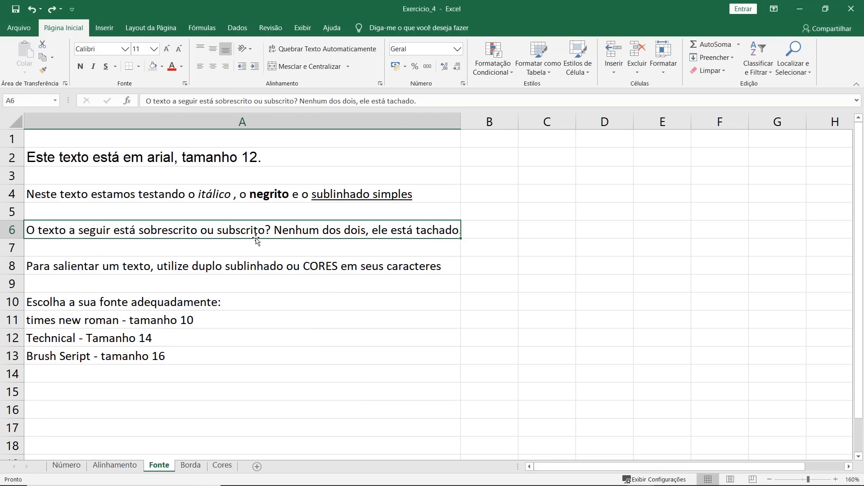
double_click(157, 228)
drag(139, 229, 192, 229)
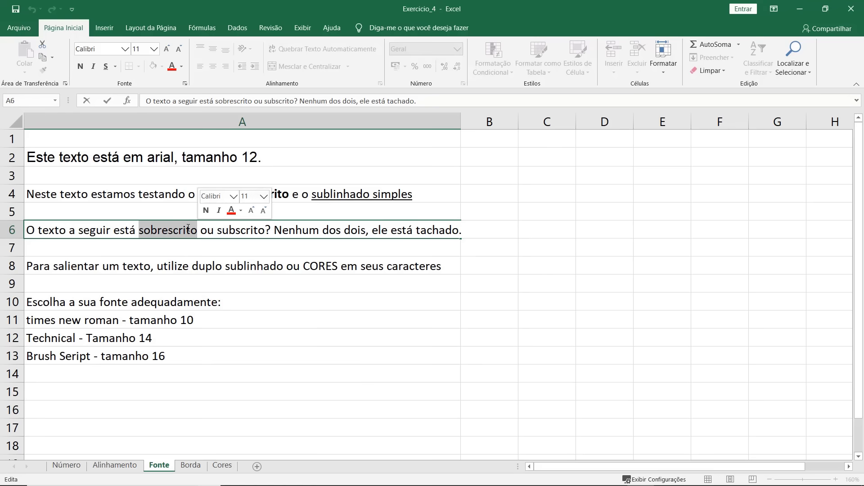
right_click(188, 228)
click(255, 309)
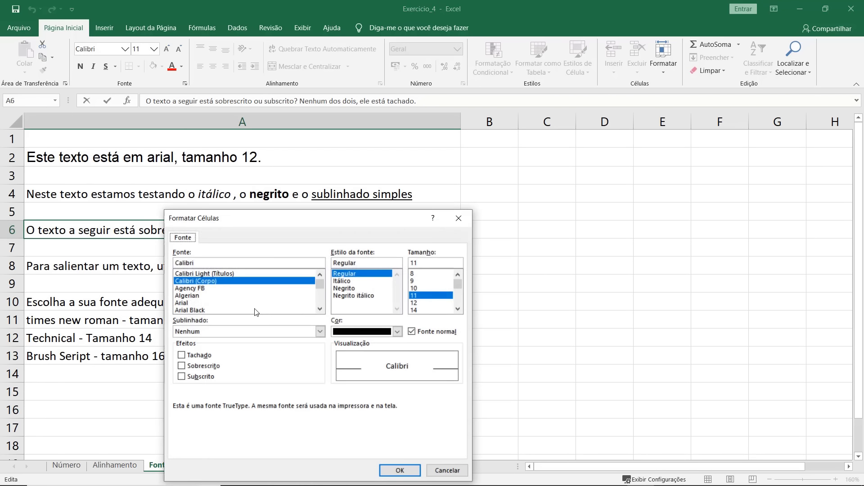
drag(322, 219, 415, 170)
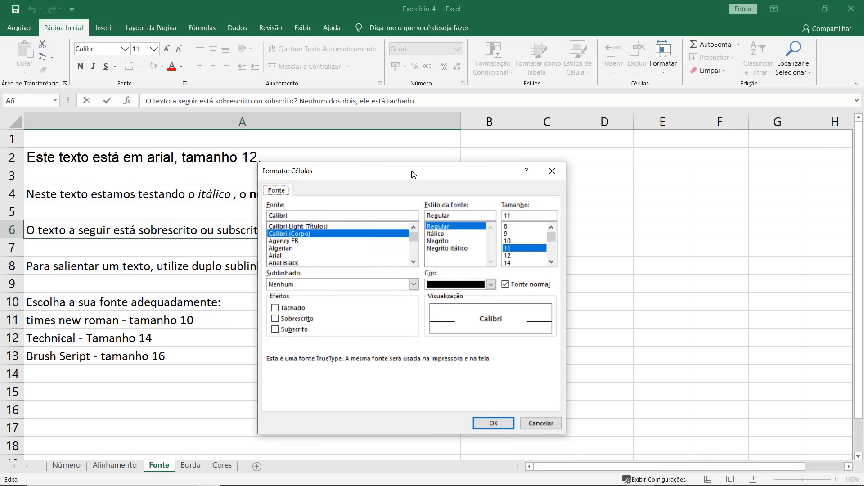
click(290, 318)
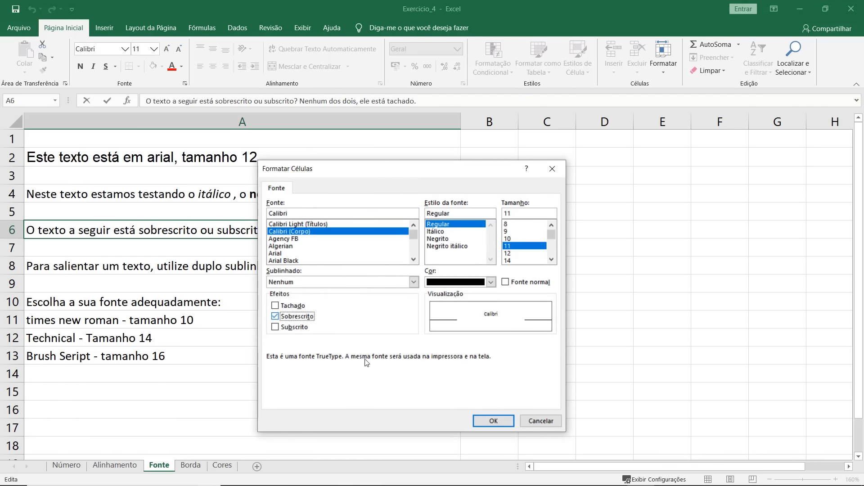
click(485, 423)
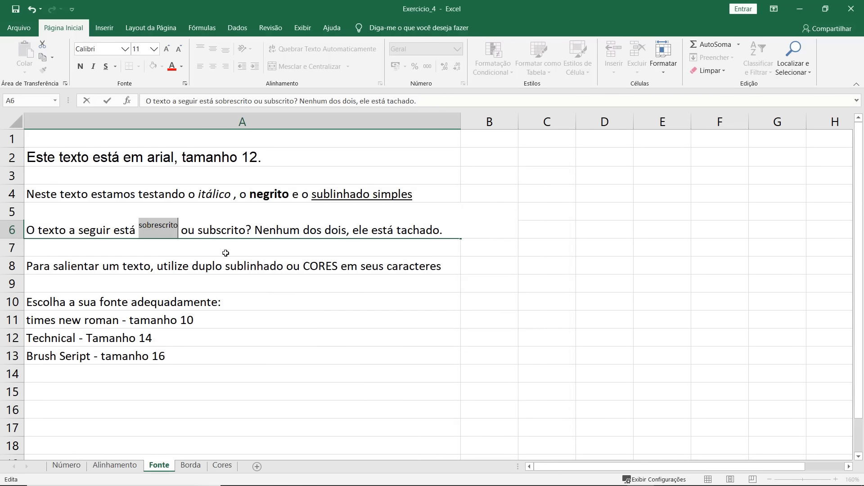
Apply the Subscrito effect to only the word "subscrito" in cell A6.
double_click(222, 230)
click(220, 231)
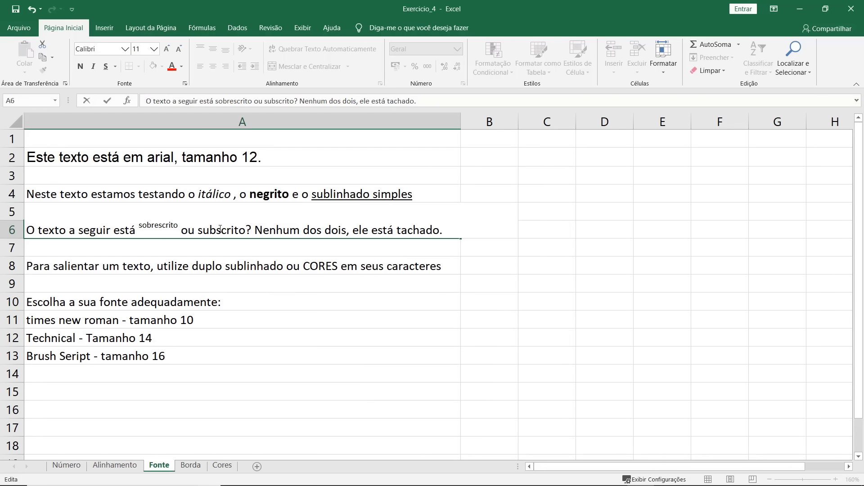
drag(245, 230, 203, 230)
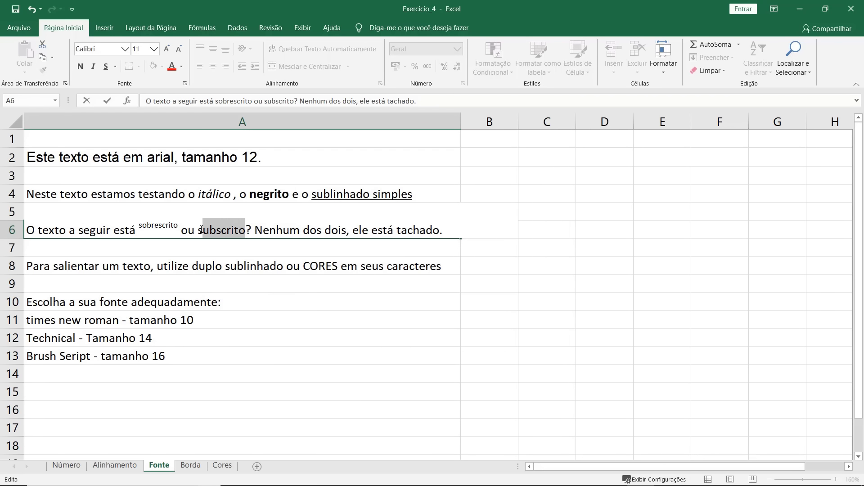
right_click(201, 230)
click(247, 308)
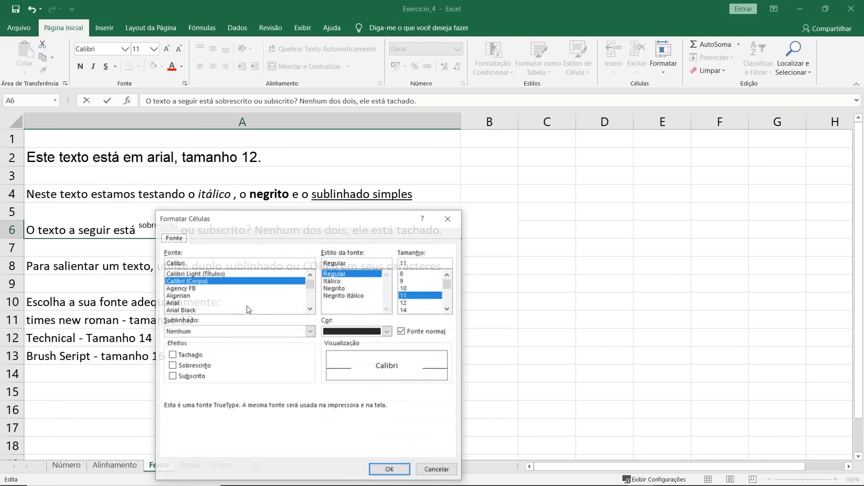
click(290, 352)
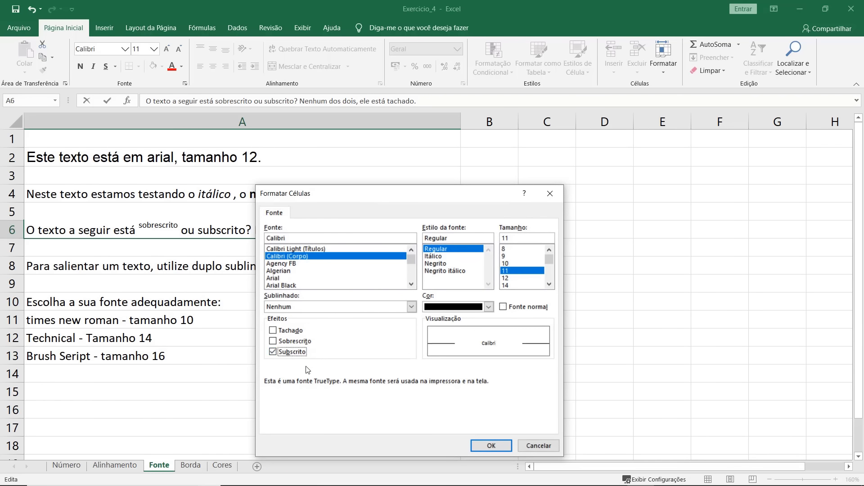
click(478, 445)
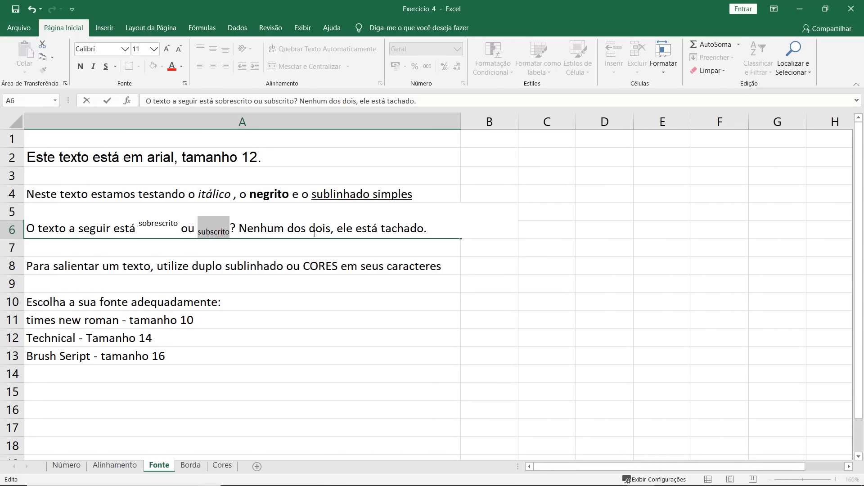
Apply the Tachado effect to only the word "tachado" at the end of cell A6.
double_click(389, 226)
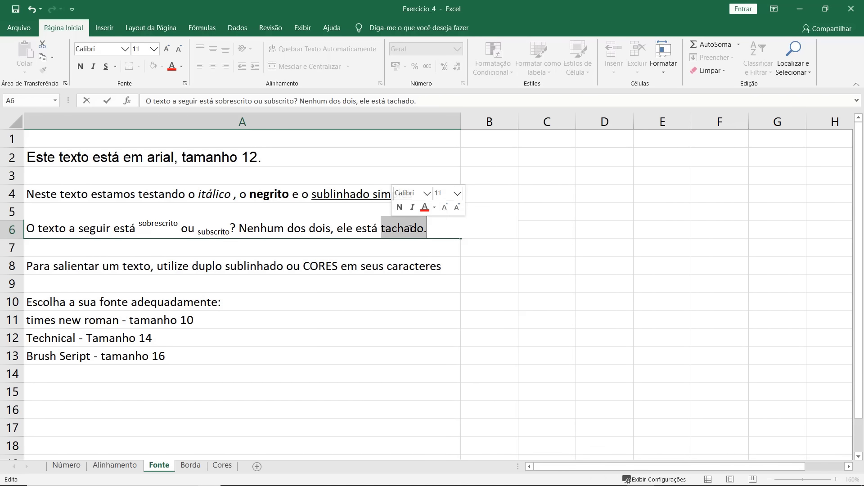
click(411, 228)
double_click(412, 228)
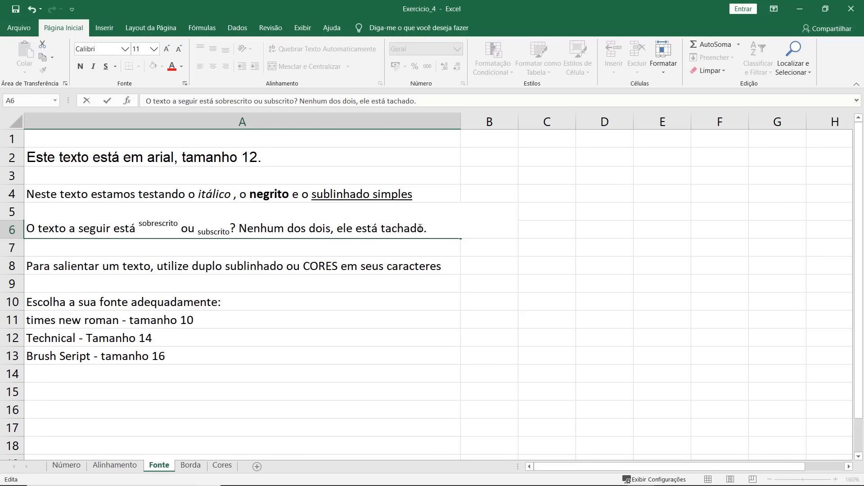
drag(424, 228, 382, 227)
right_click(382, 227)
click(423, 305)
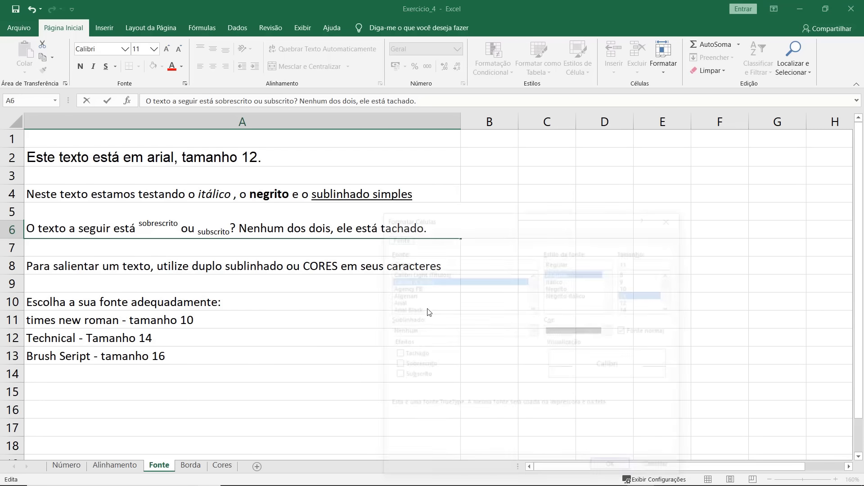
click(397, 355)
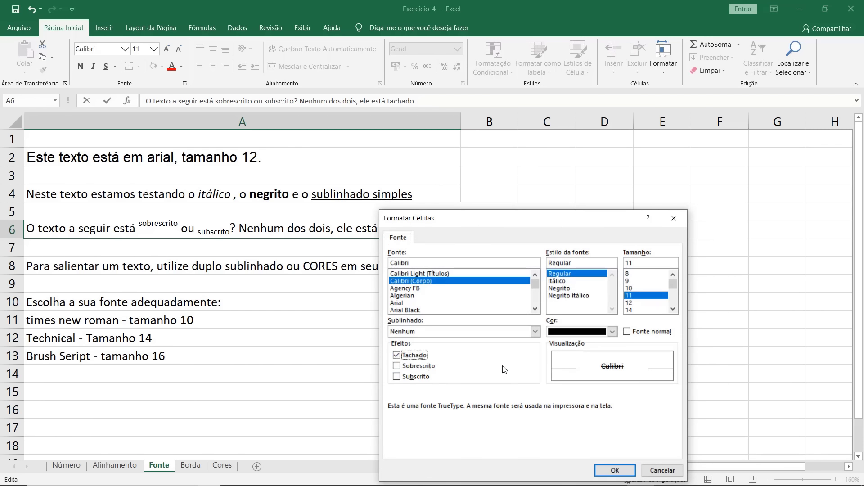
key(Return)
Apply a double underline to only the words "duplo sublinhado" in cell A8.
click(93, 263)
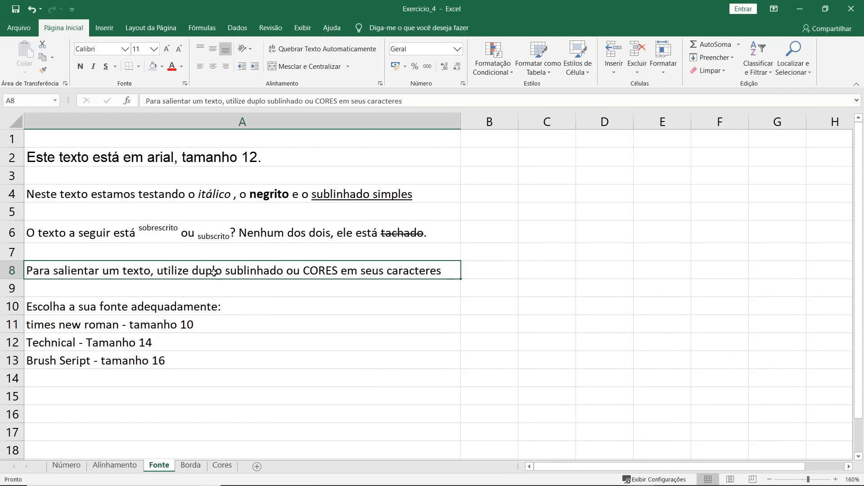
double_click(195, 270)
drag(192, 270, 284, 270)
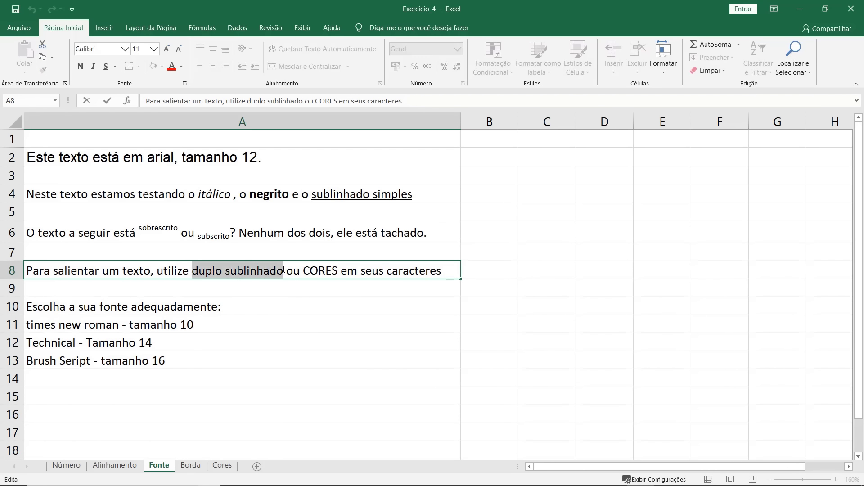
click(115, 67)
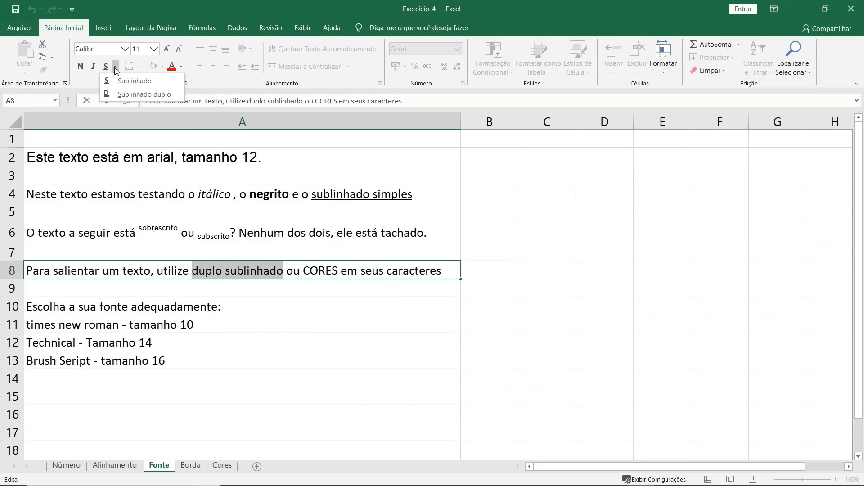
click(144, 94)
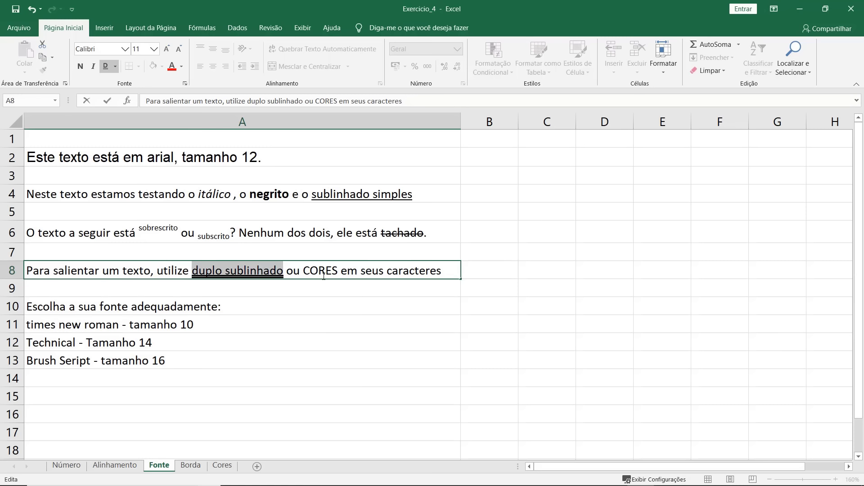
Color only the letter C of the word "CORES" in cell A8 red.
click(310, 271)
drag(310, 270, 303, 270)
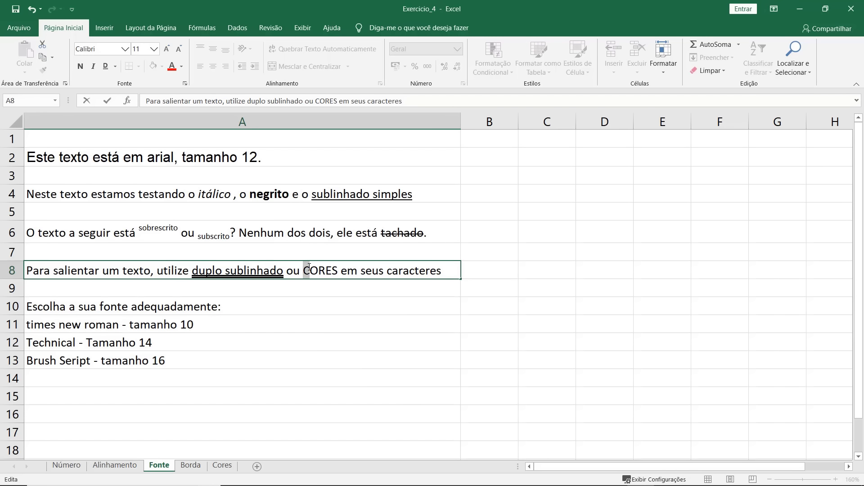
click(316, 301)
double_click(304, 270)
drag(307, 270, 303, 270)
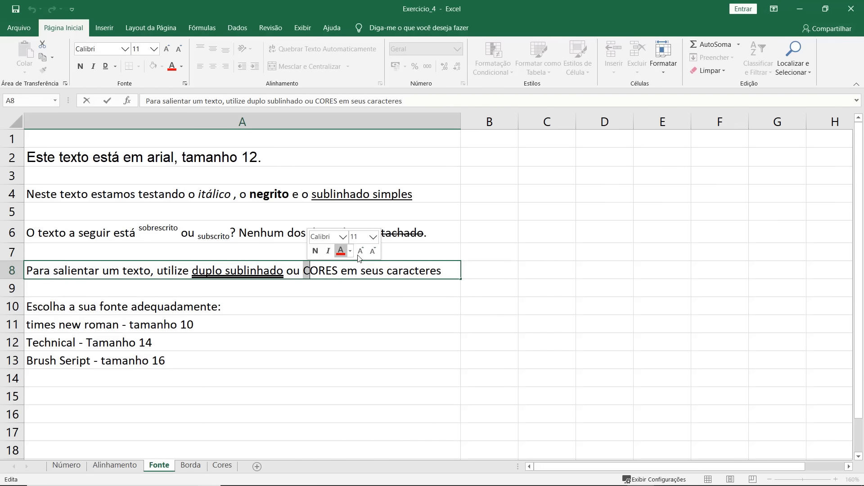
click(351, 250)
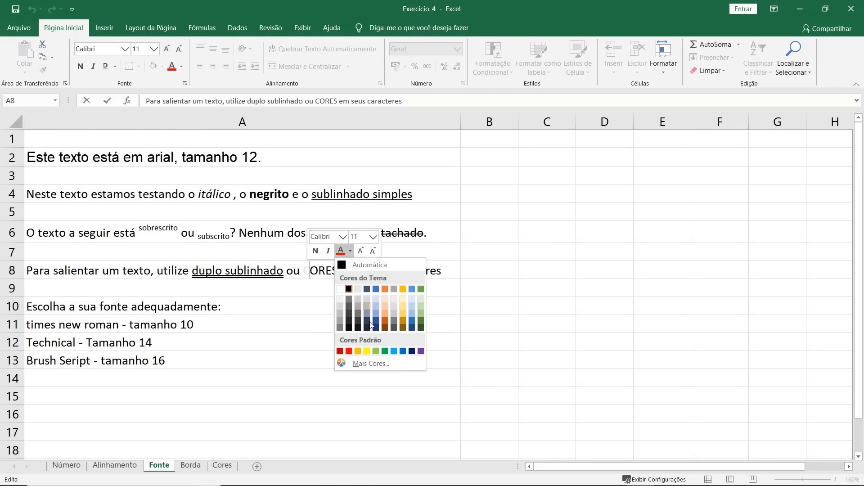
click(349, 352)
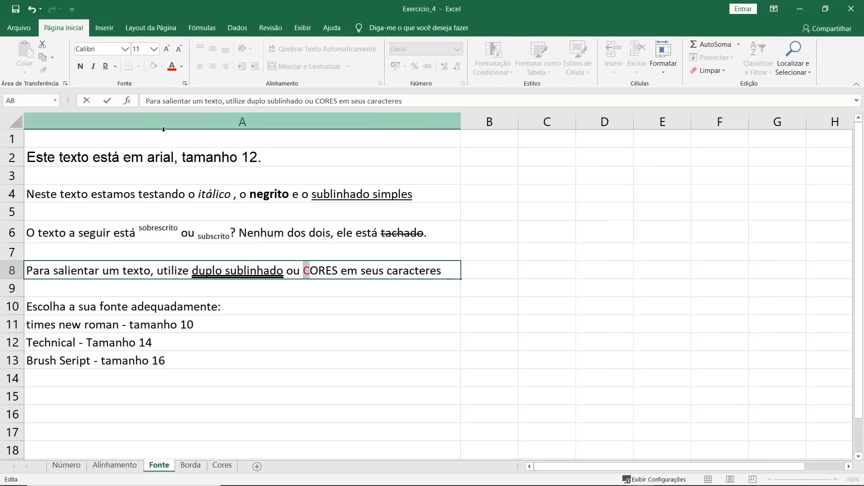
Give the remaining letters of "CORES" in cell A8 individual font colors, with O blue, R green and E gold.
mouse_move(324, 263)
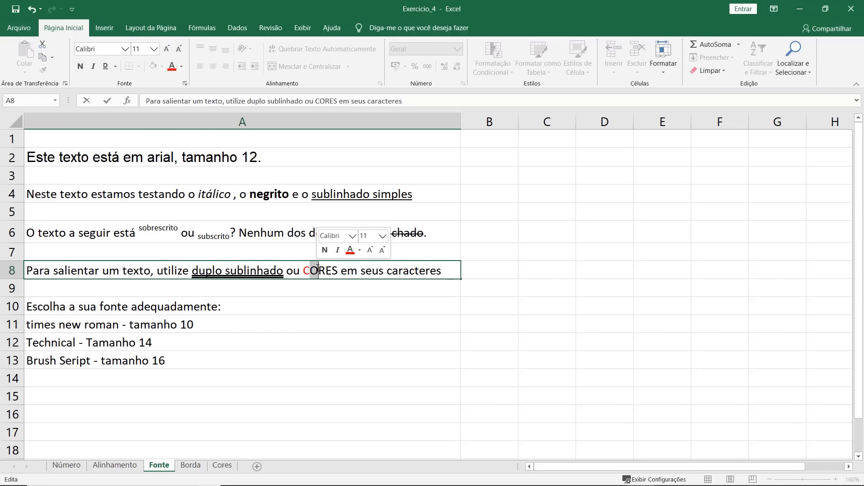
click(359, 250)
click(385, 274)
drag(319, 270, 333, 270)
click(374, 250)
click(367, 329)
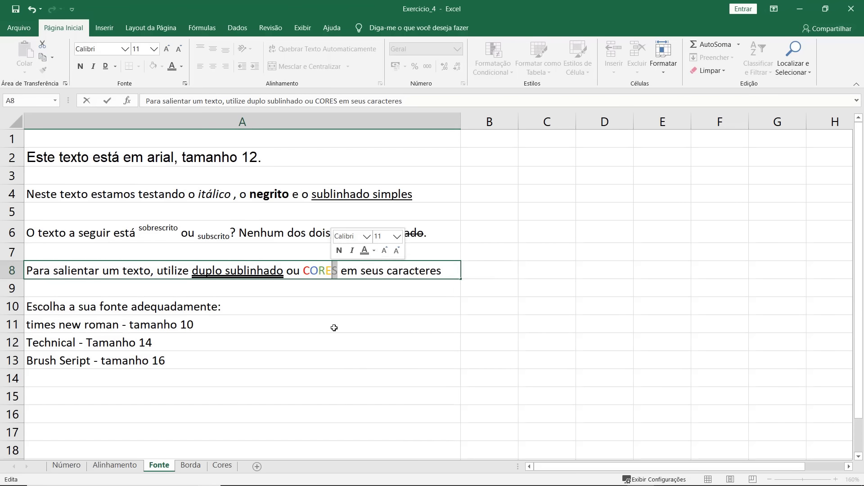
click(338, 327)
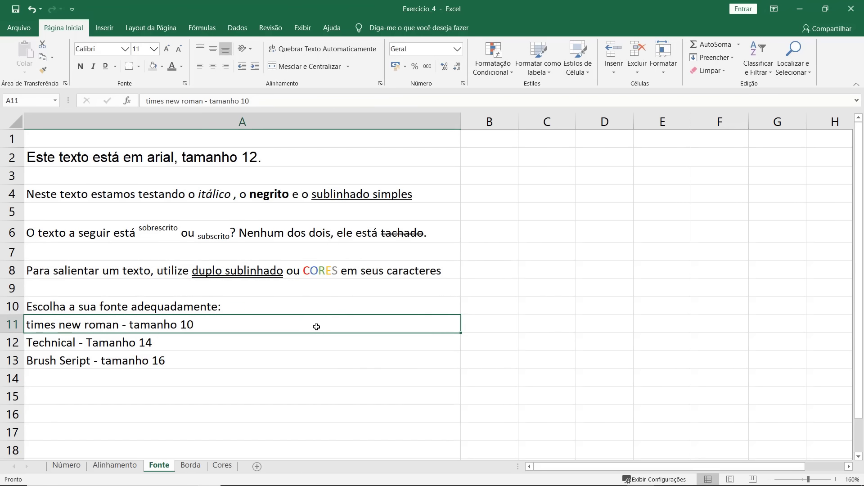
Format cell A11 with the Times New Roman font at size 10.
click(228, 307)
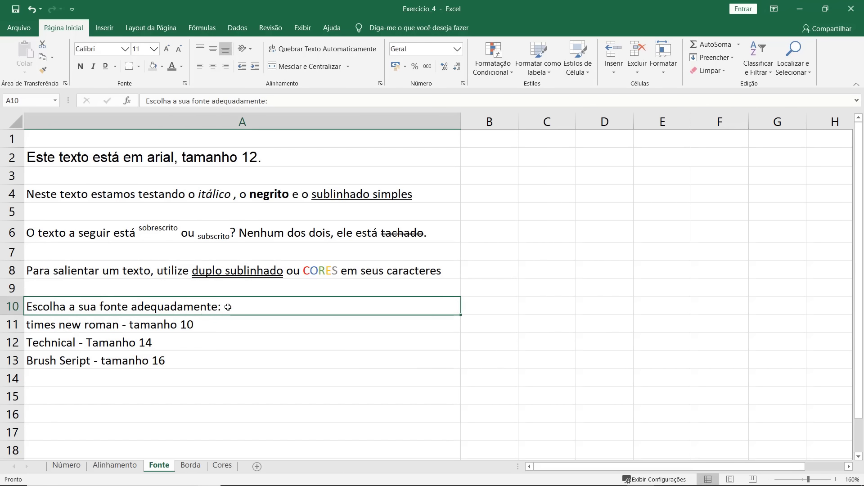
click(83, 326)
key(Down)
key(Down)
click(320, 324)
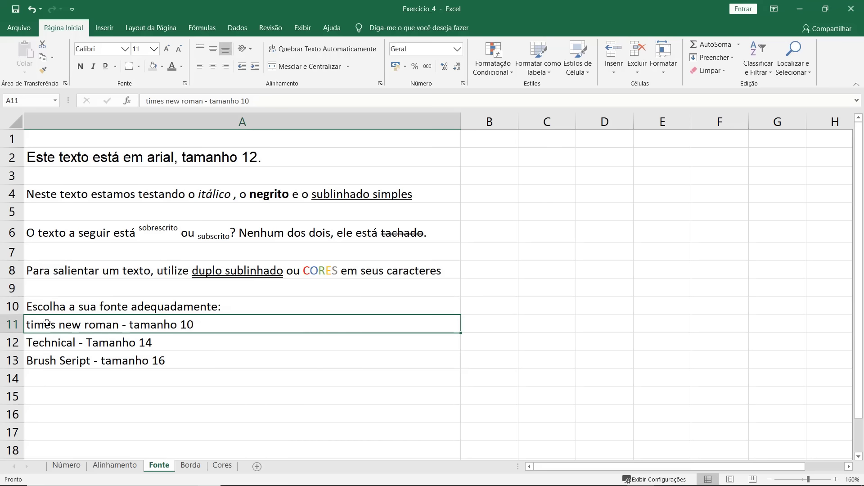
click(125, 49)
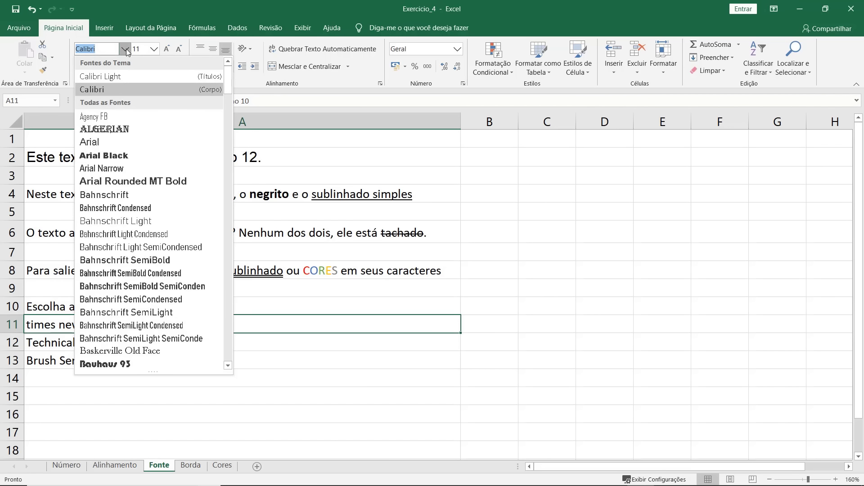
text(Times New Ro)
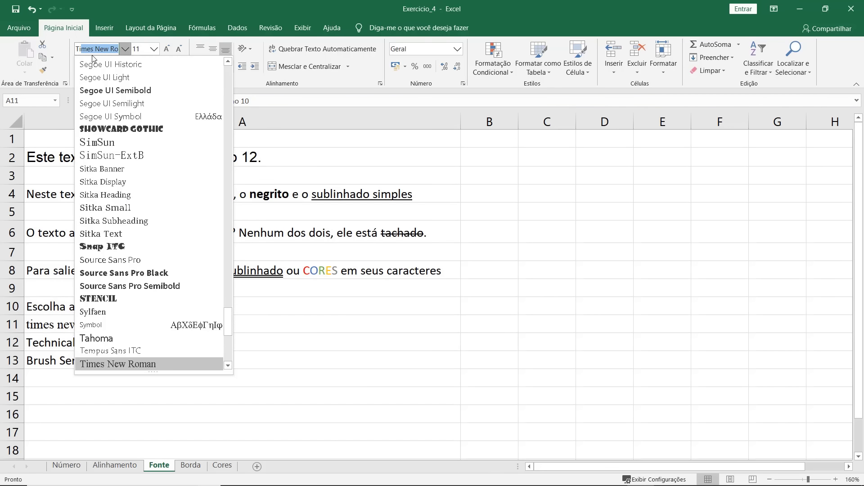
click(131, 362)
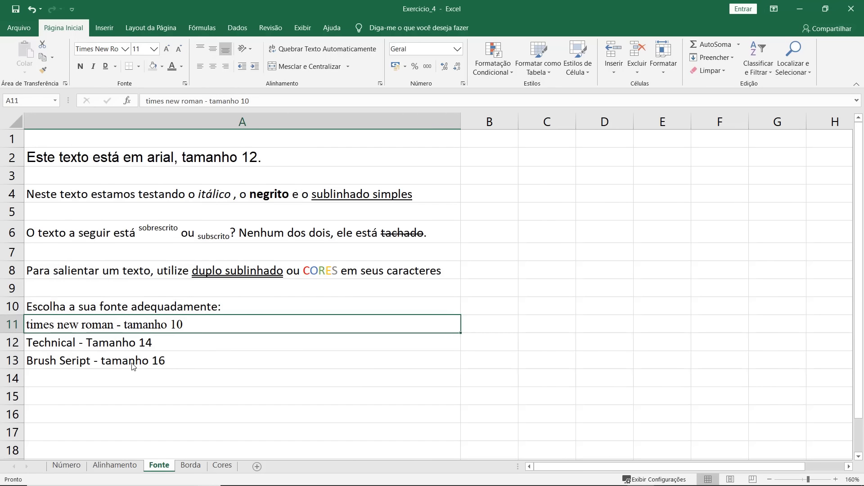
click(154, 49)
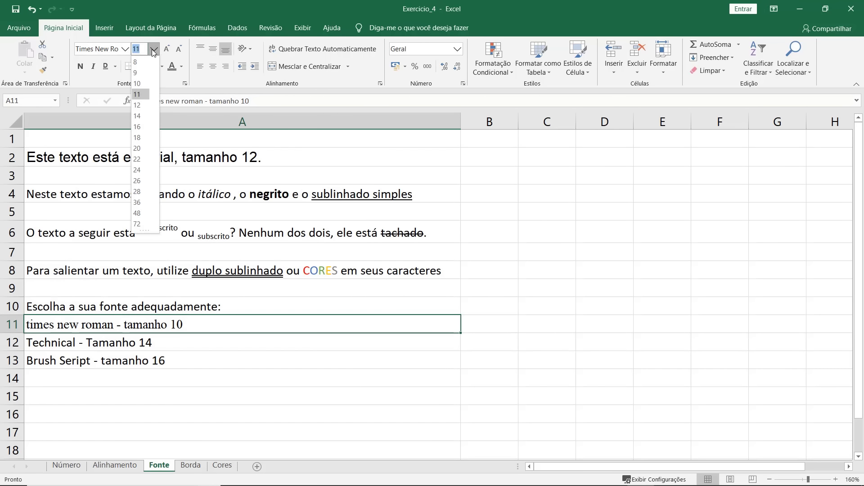
click(146, 84)
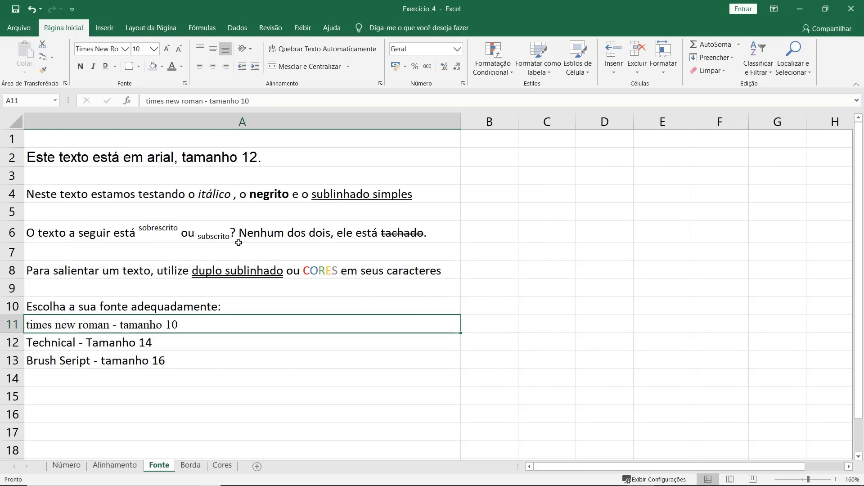
Replace the word "Technical" in cell A12 with "Calibri".
click(198, 342)
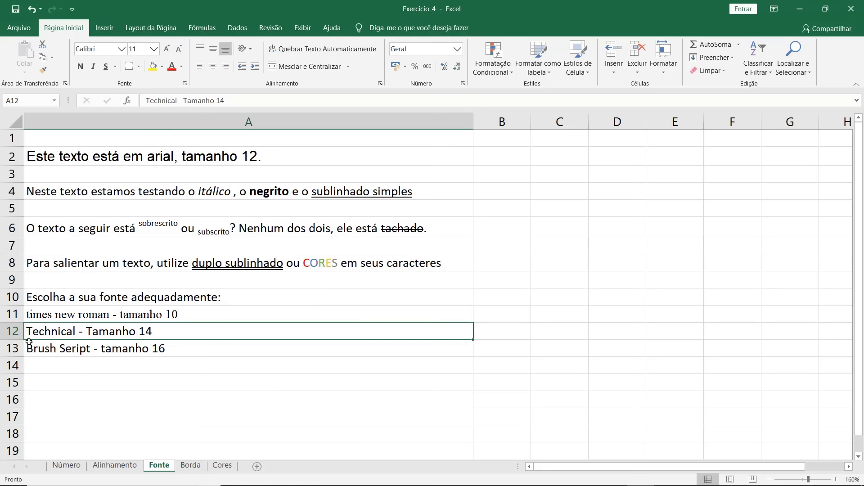
double_click(77, 330)
drag(75, 331, 26, 331)
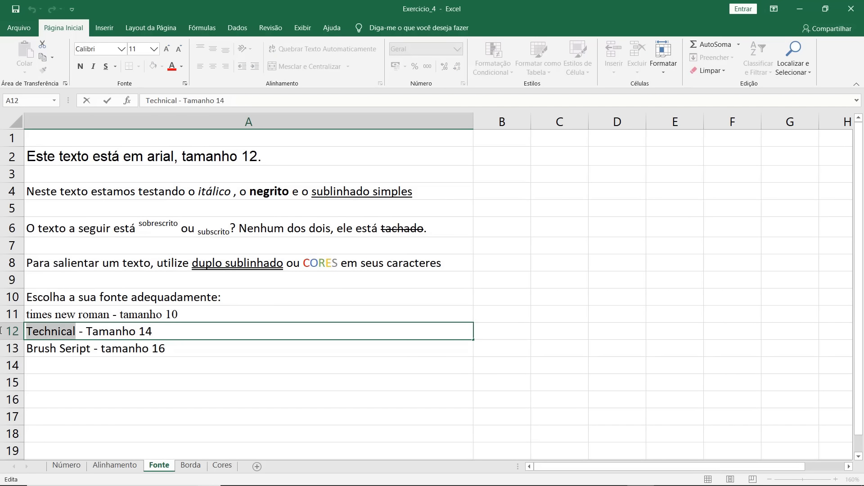
text(Calibri)
click(107, 101)
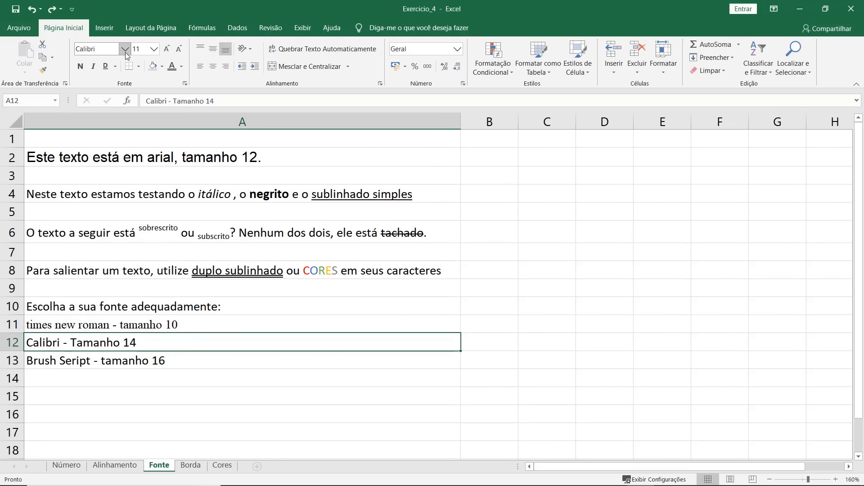
Format cell A12 with the Calibri font at size 14.
click(125, 52)
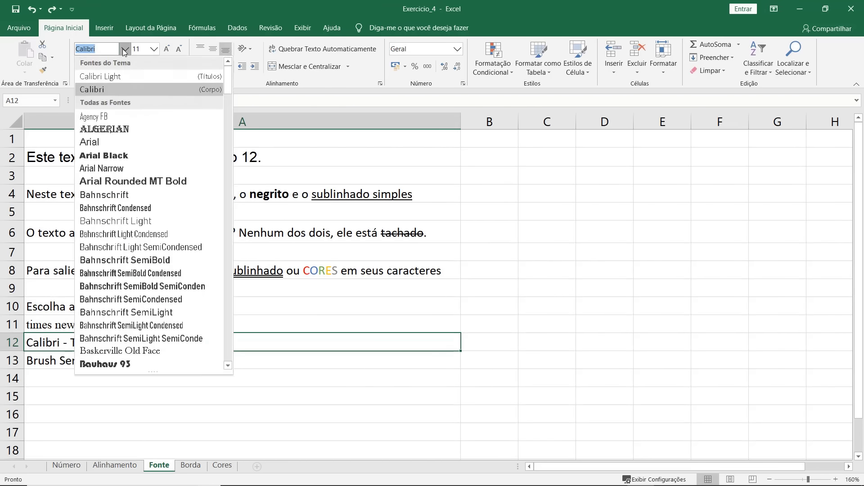
click(96, 90)
click(154, 48)
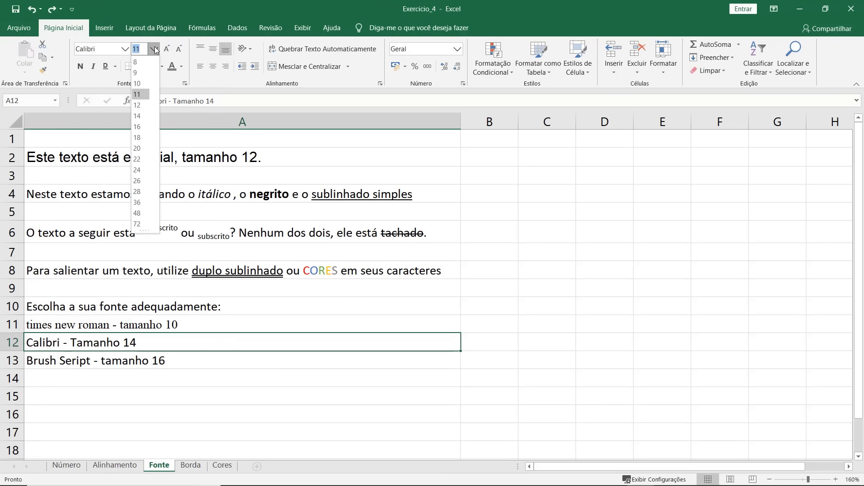
click(143, 117)
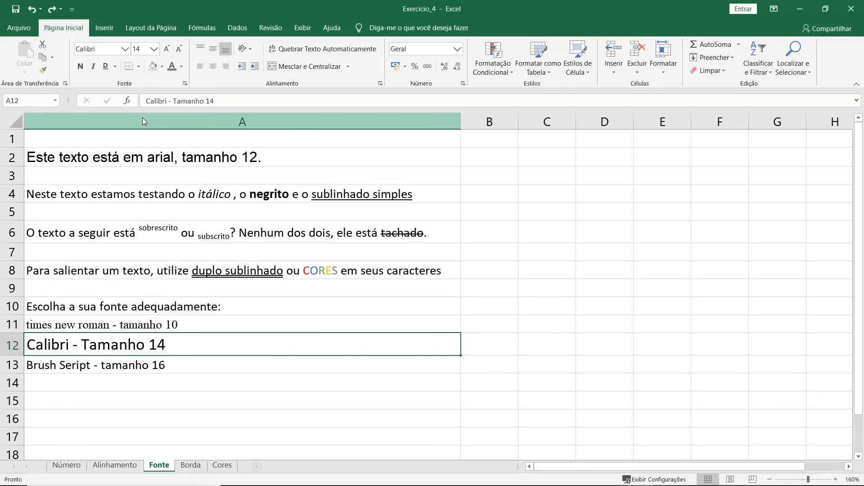
Format cell A13 with the Brush Script MT font at size 16.
click(56, 365)
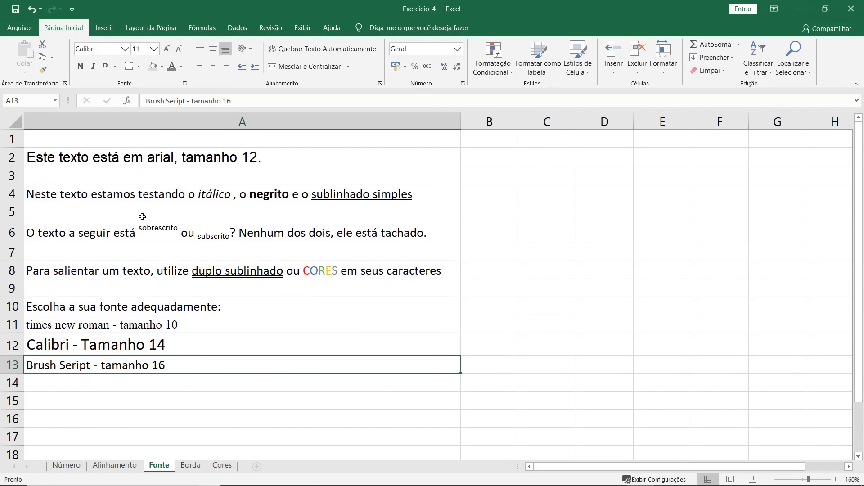
click(126, 47)
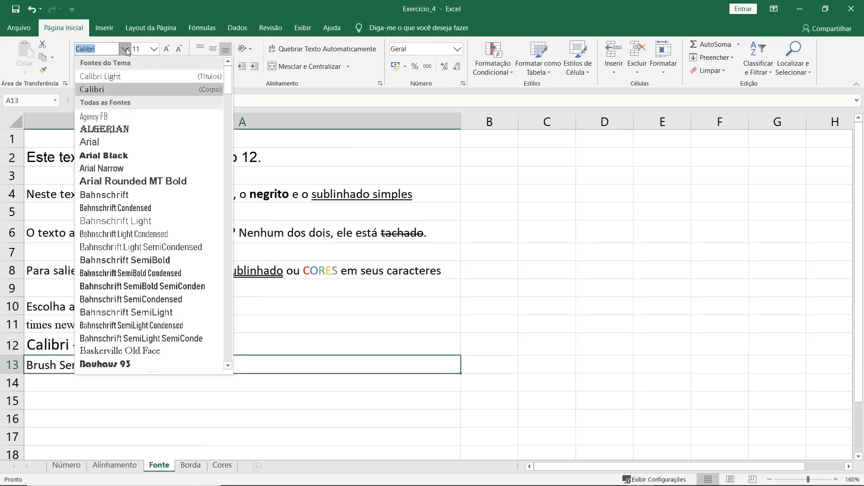
text(Brush Script M)
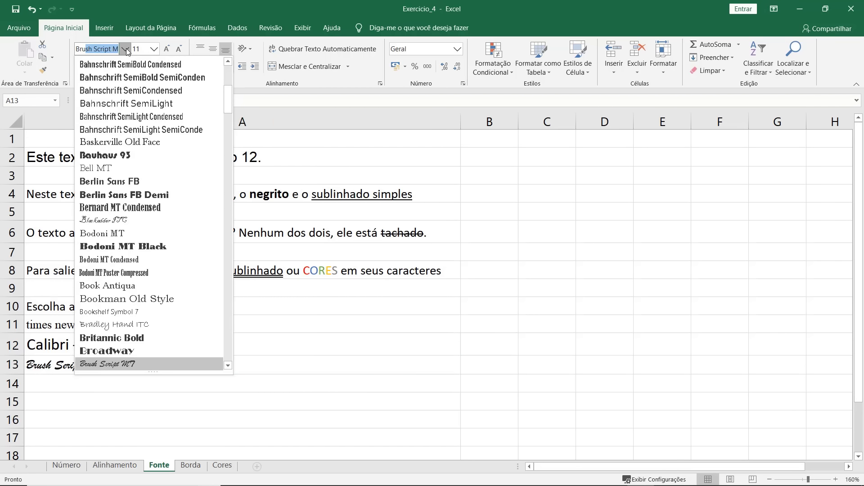
key(Return)
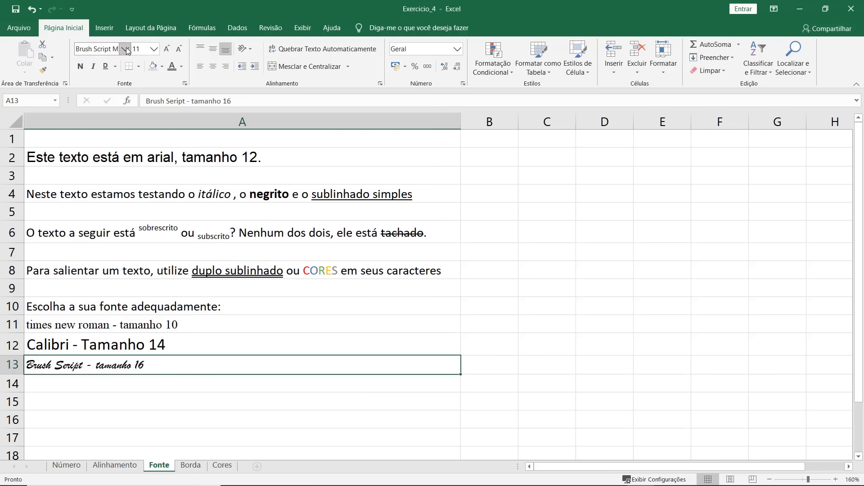
click(154, 48)
click(144, 125)
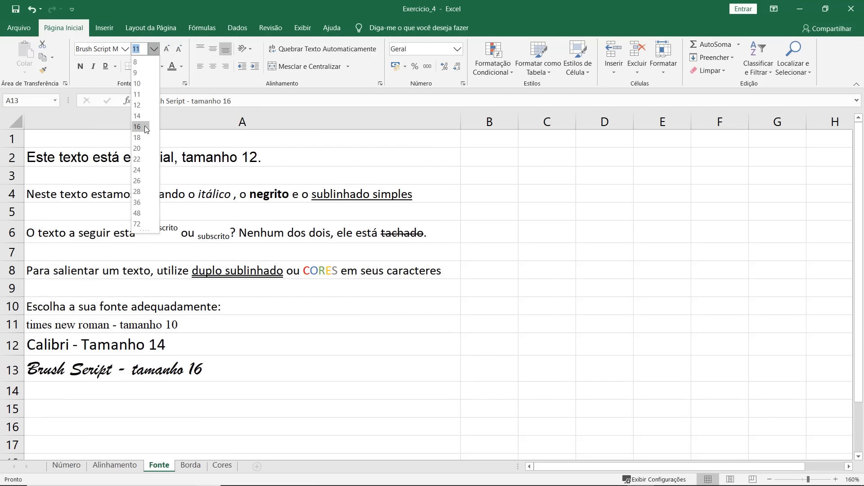
Apply a thick outline border around the range H2:L13 on the Borda sheet.
key(ctrl+Page_Down)
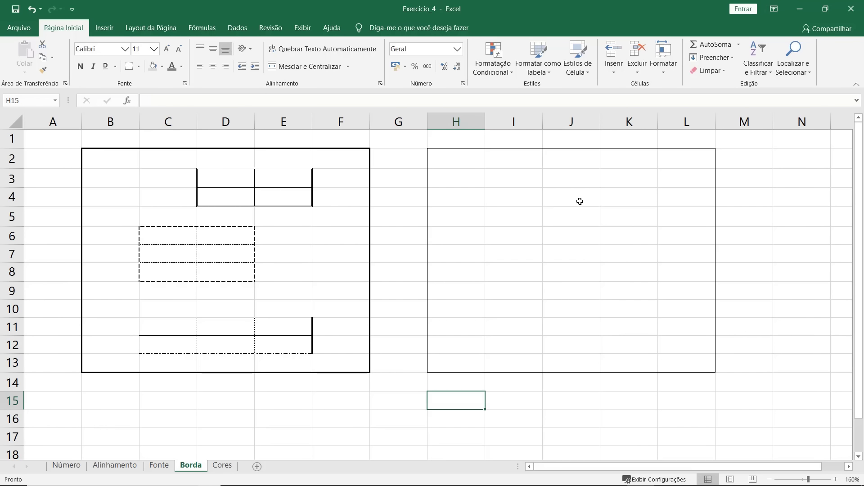
drag(450, 156, 695, 350)
scroll(695, 350, up, 1)
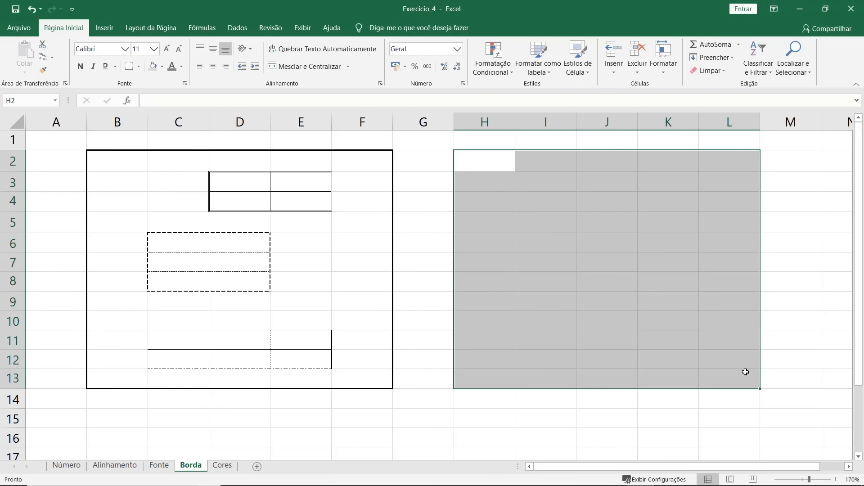
key(ctrl+1)
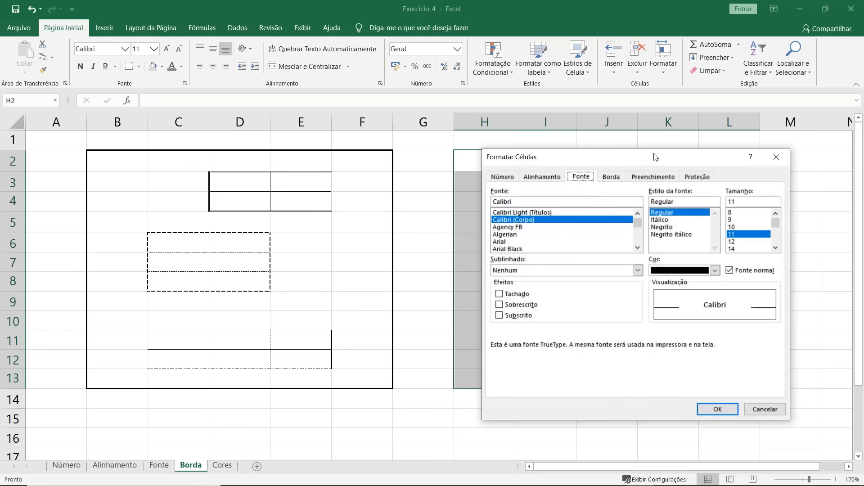
drag(656, 155, 285, 171)
click(246, 194)
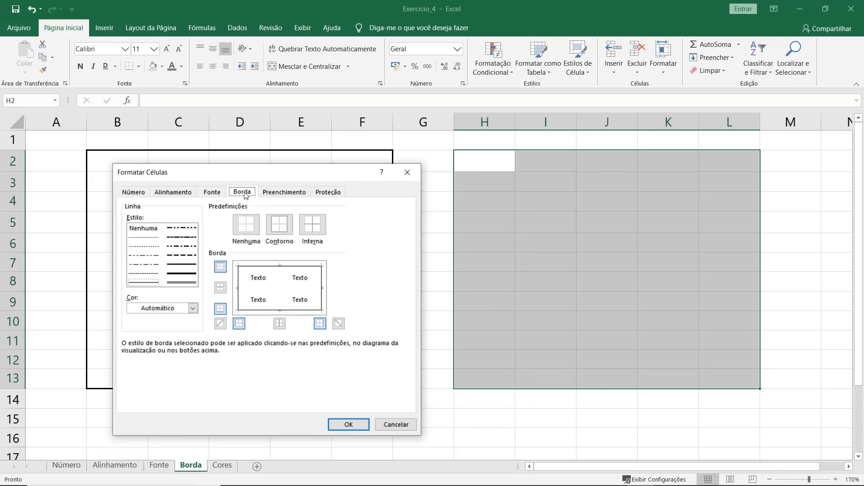
click(177, 276)
click(281, 229)
click(350, 425)
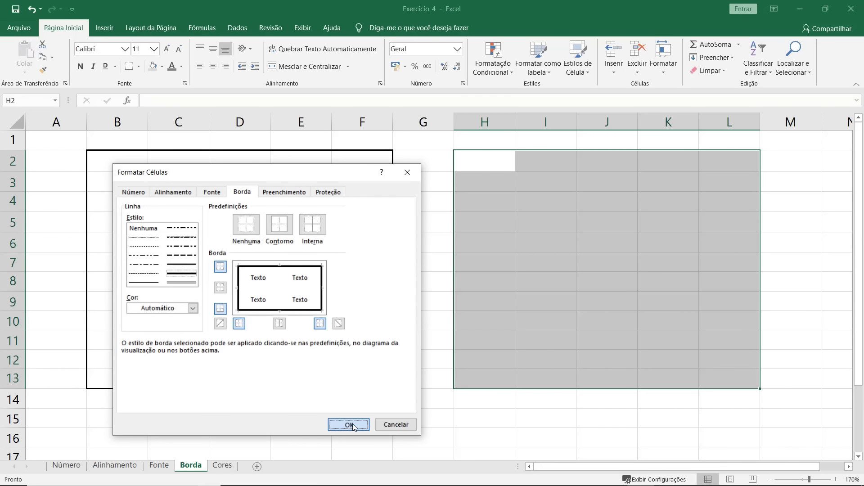
click(519, 421)
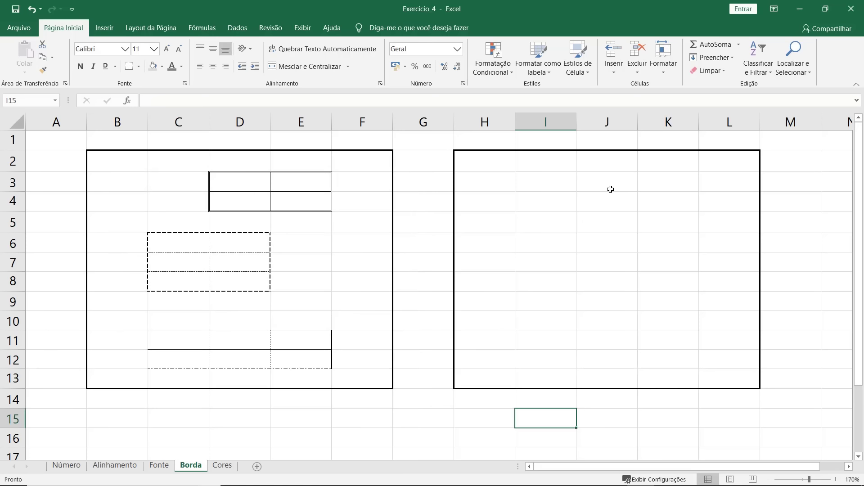
Apply a double-line outline border around the range J3:K4.
drag(610, 189, 666, 193)
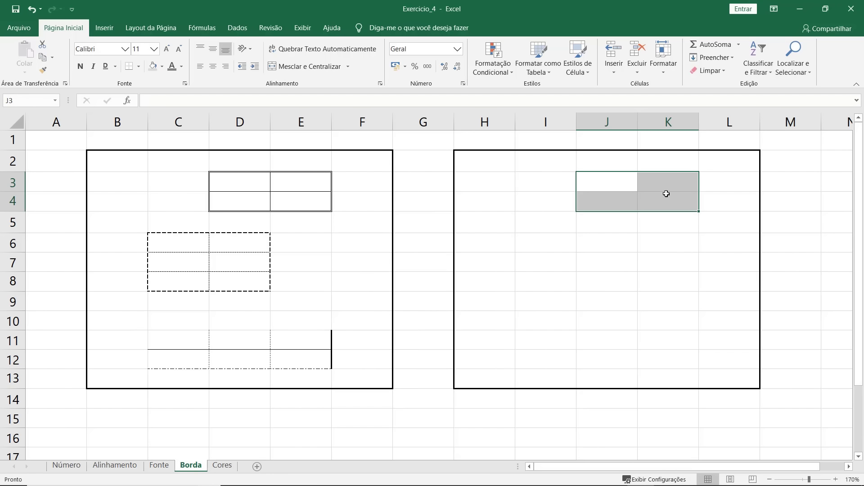
key(ctrl+1)
drag(653, 251, 630, 230)
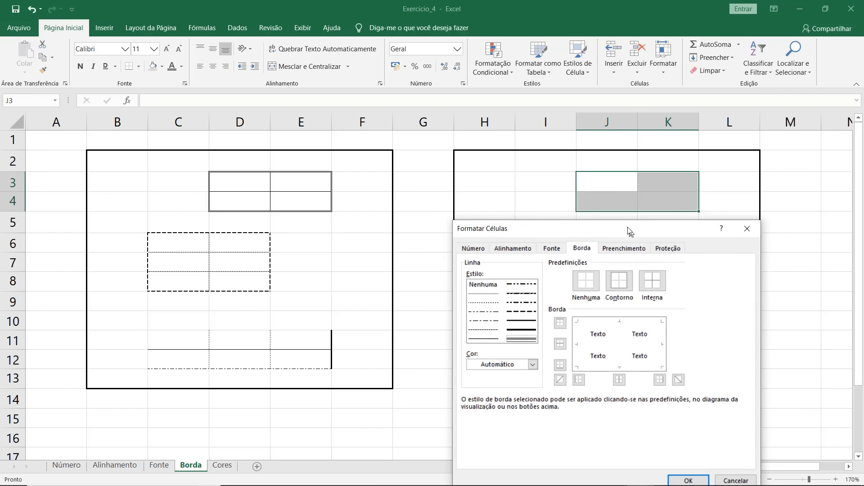
click(615, 275)
click(690, 475)
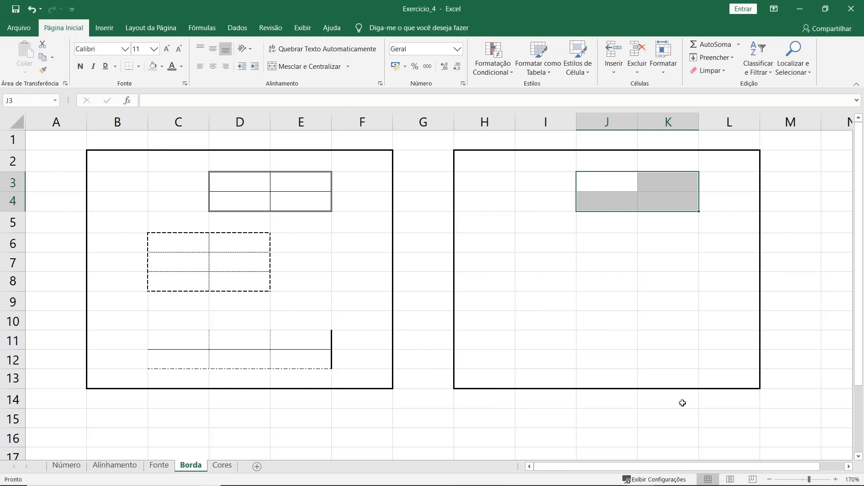
click(648, 240)
Add thin solid inner borders to the range J3:K4, keeping the double-line outline.
drag(620, 184, 664, 197)
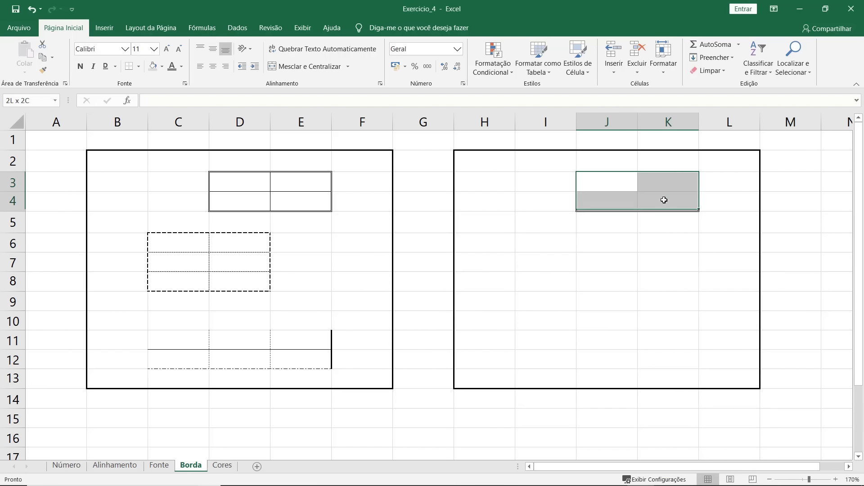
right_click(662, 199)
click(658, 334)
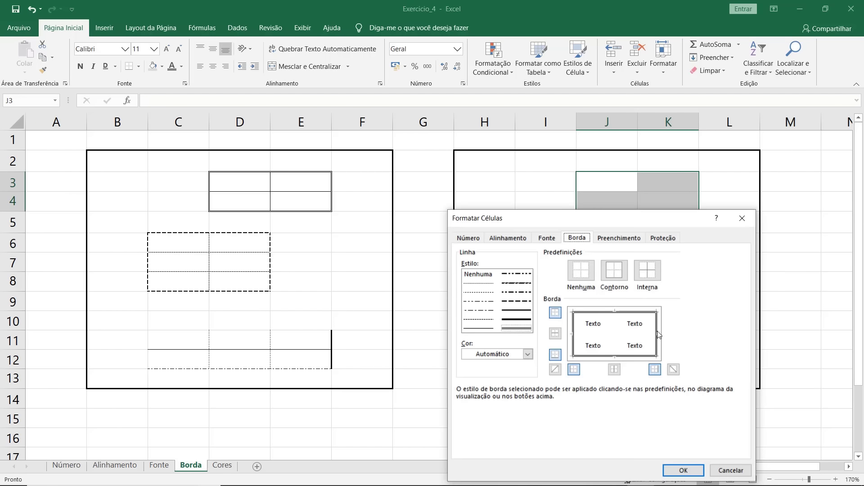
click(647, 271)
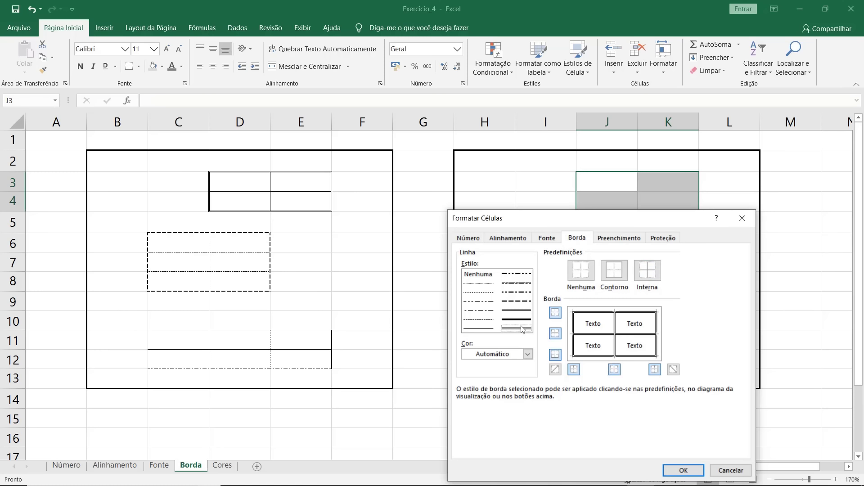
click(476, 329)
click(639, 276)
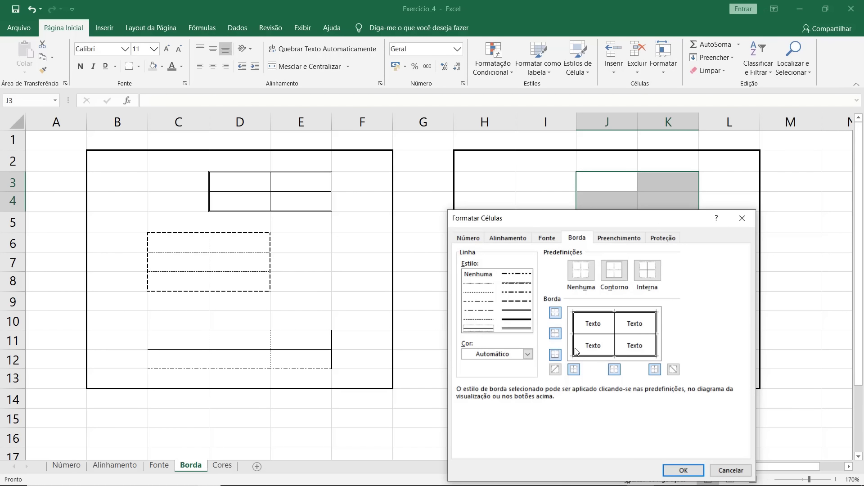
click(683, 470)
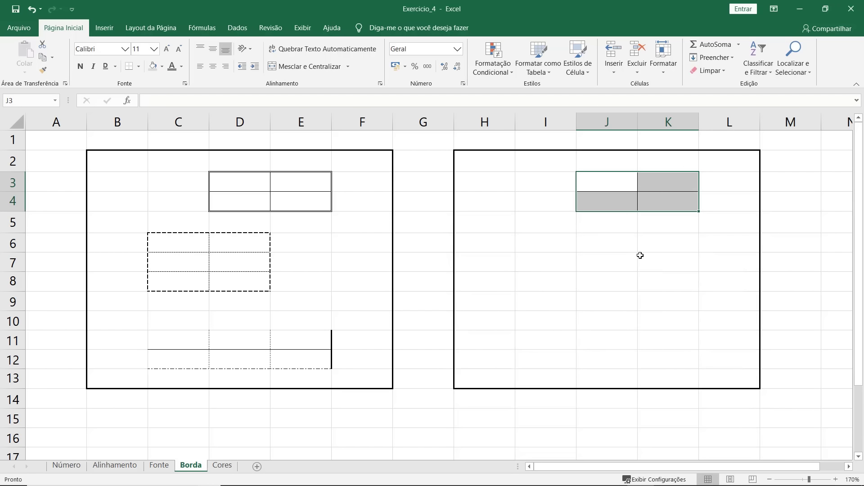
click(641, 255)
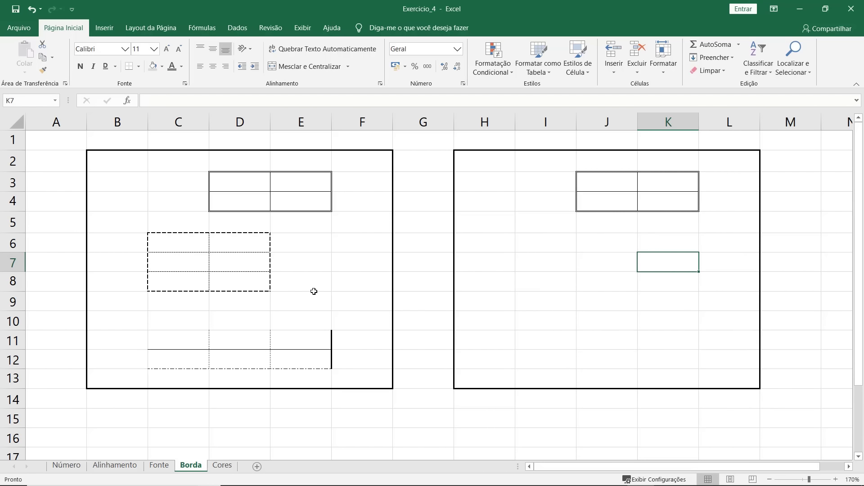
Format the range I6:J8 with a medium dashed outline and dotted inner borders.
drag(555, 238, 604, 289)
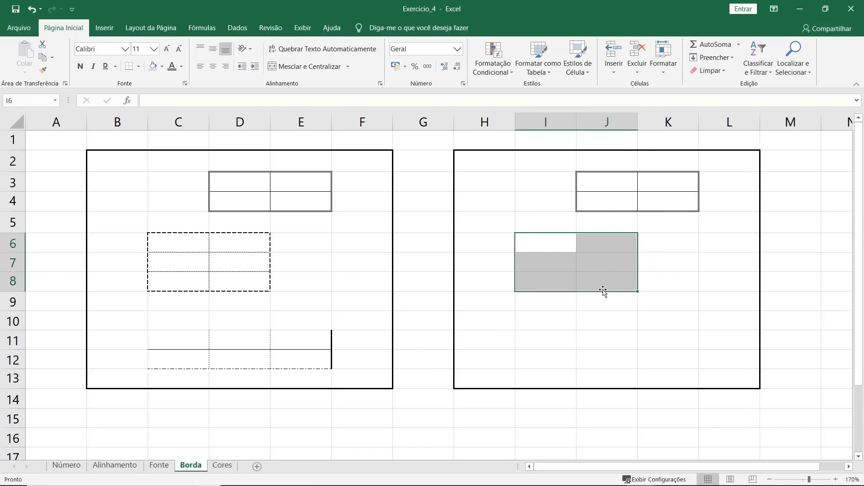
key(ctrl+1)
drag(364, 303, 338, 307)
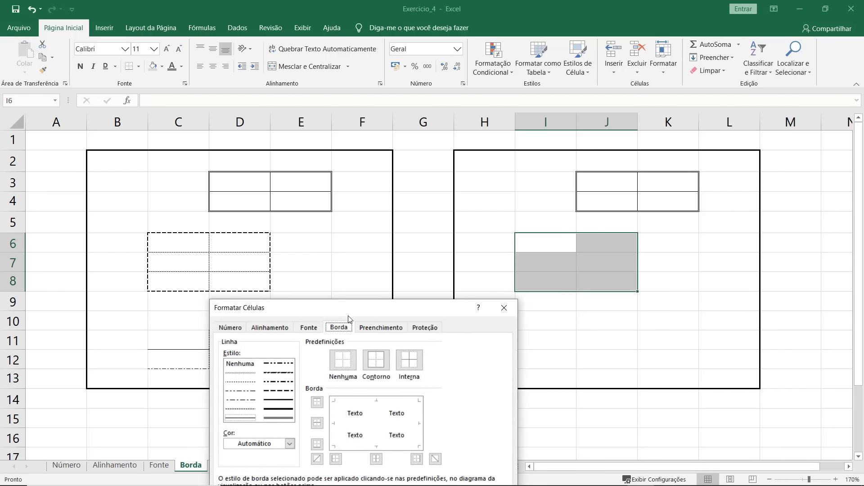
click(275, 391)
click(377, 366)
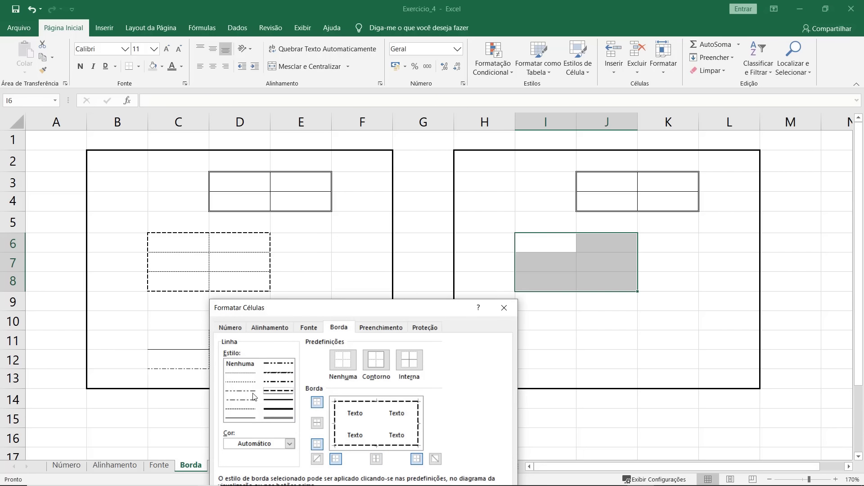
click(234, 384)
click(410, 367)
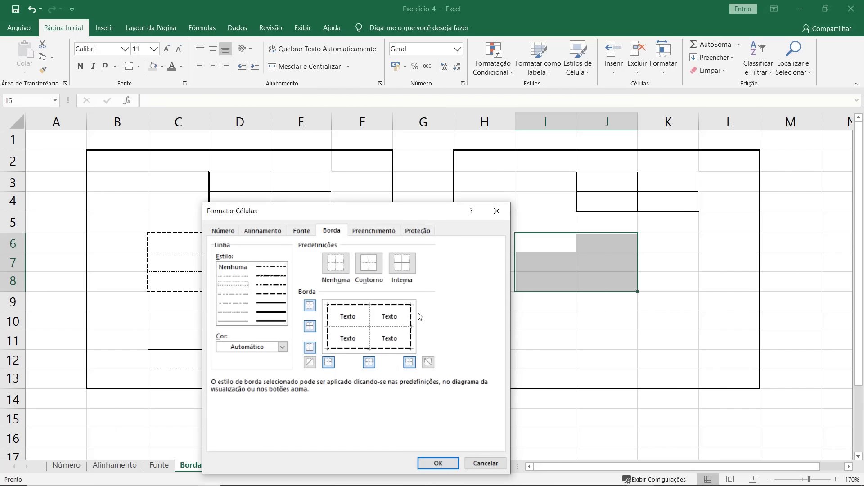
click(423, 465)
click(594, 376)
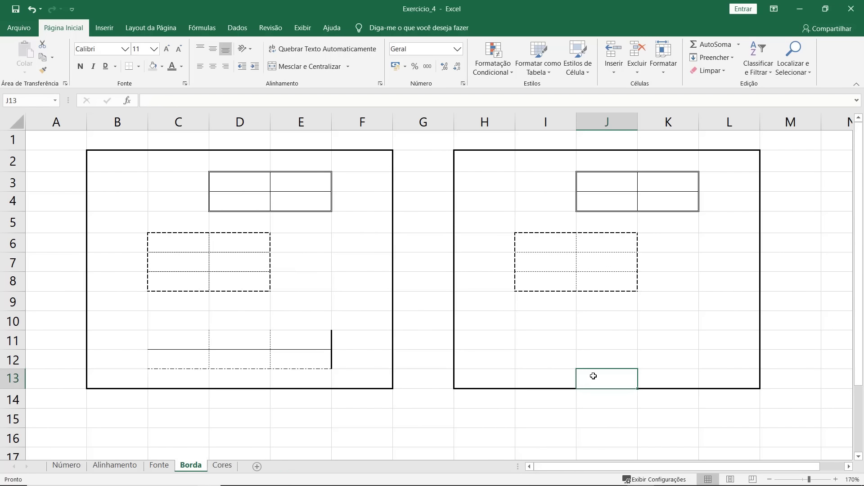
Set a dash-dot bottom border for the range I11:K12, following the model in C11:E12.
click(362, 419)
click(169, 342)
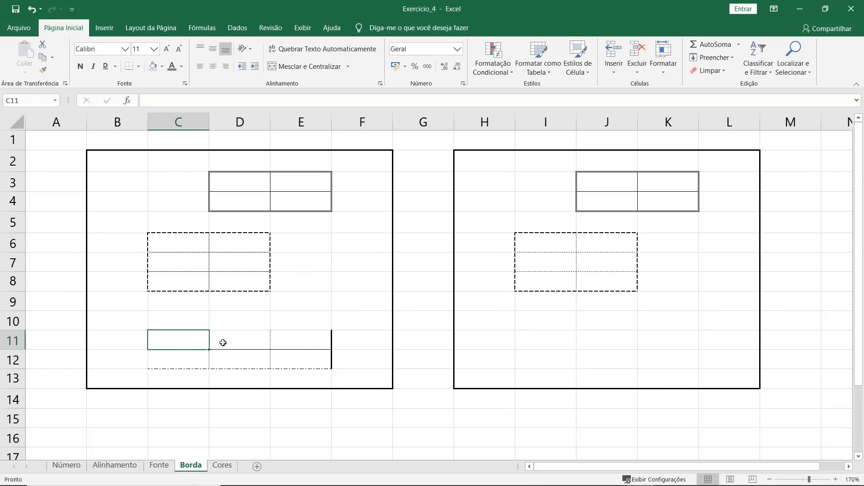
drag(223, 343, 313, 359)
click(571, 417)
drag(558, 340, 675, 356)
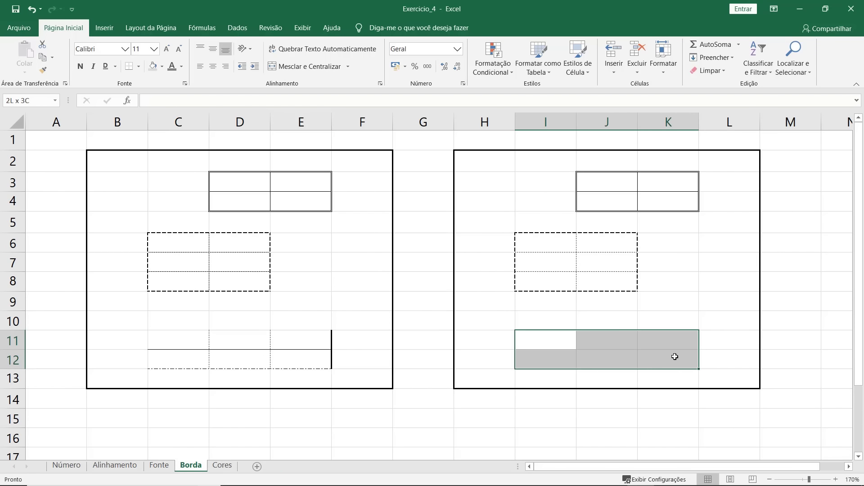
key(ctrl+1)
drag(392, 388, 463, 55)
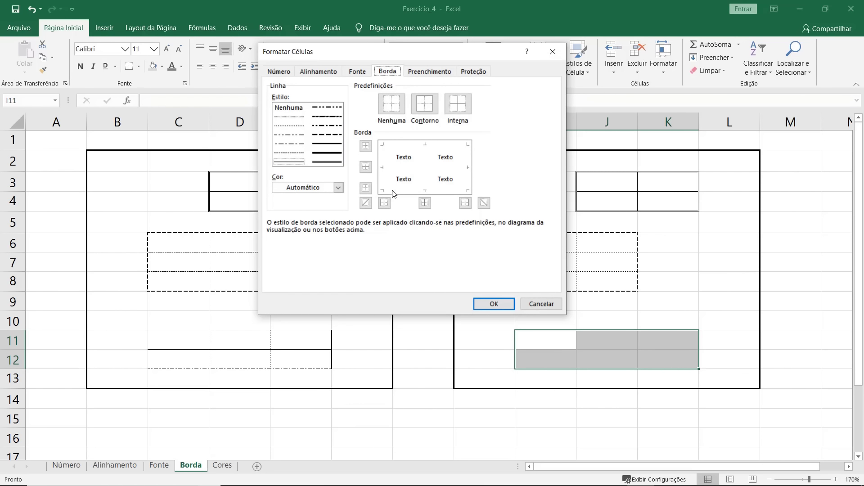
click(293, 145)
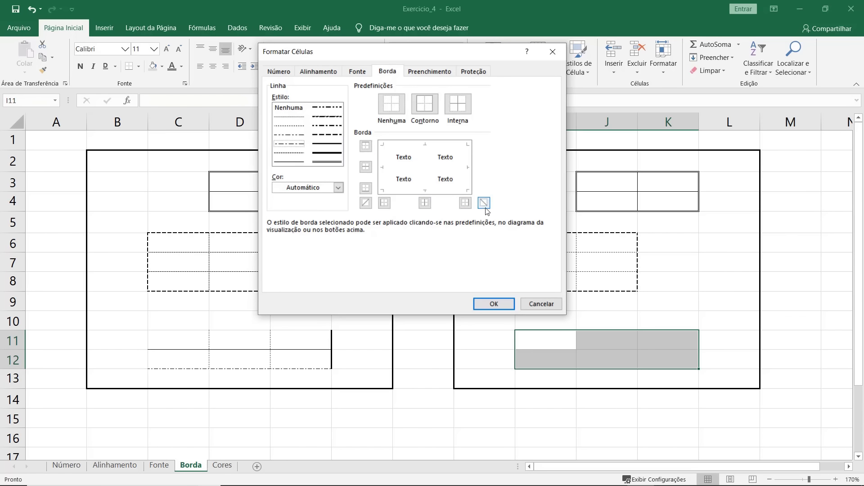
click(366, 189)
Add fine dashed inner borders and a thick right border to the range I11:K12.
click(287, 153)
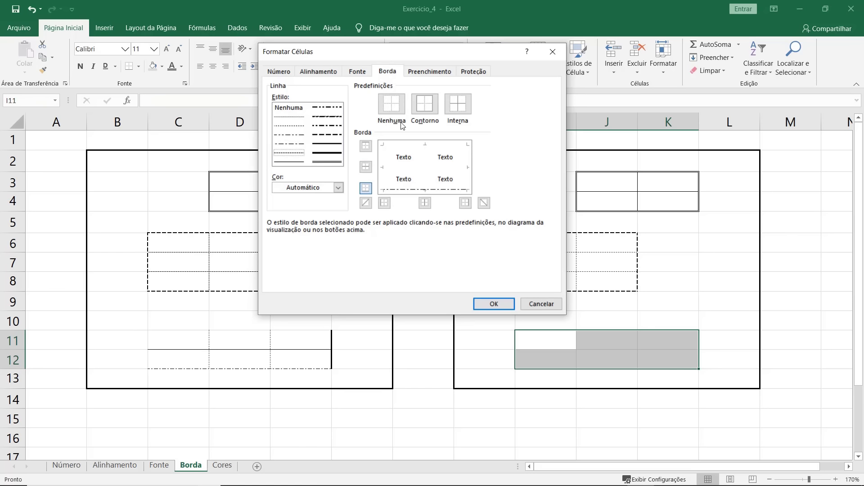
click(458, 106)
click(324, 156)
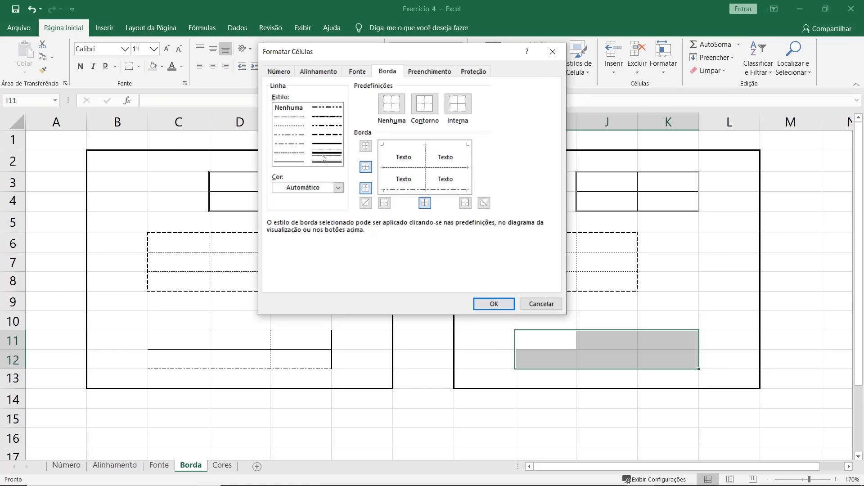
click(466, 206)
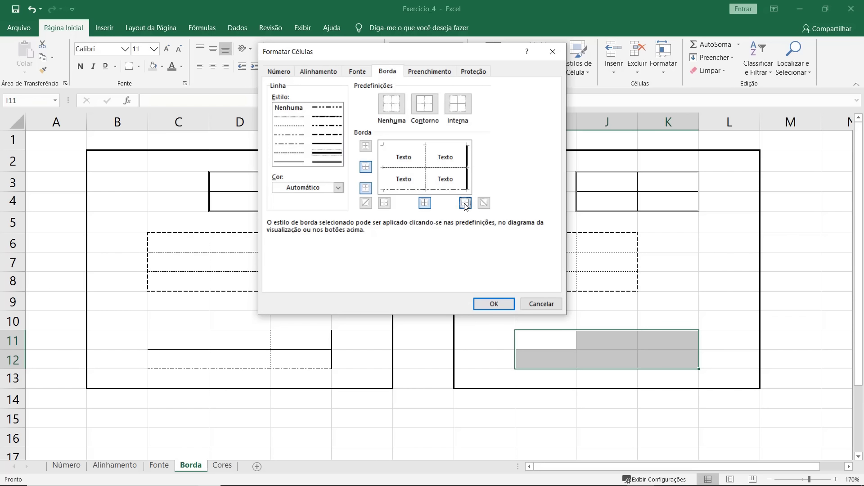
click(493, 305)
click(671, 419)
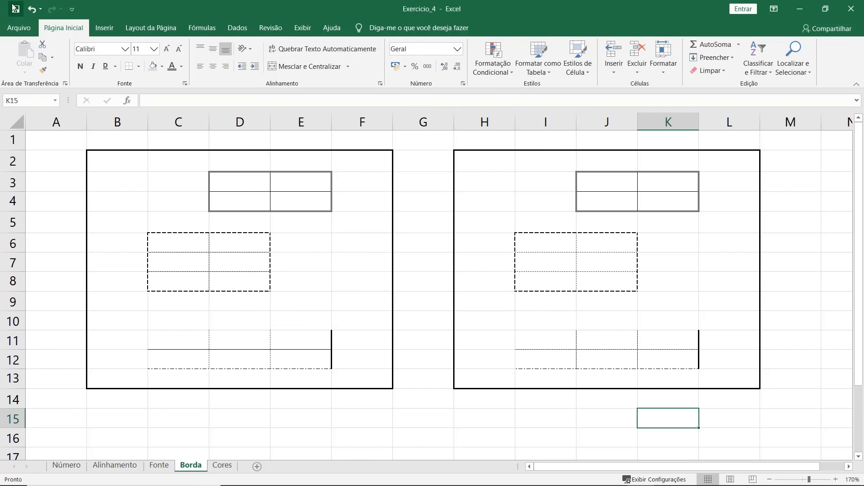
On the Cores sheet, fill cell B4 next to Amarelo with the standard yellow background color.
click(222, 467)
click(106, 187)
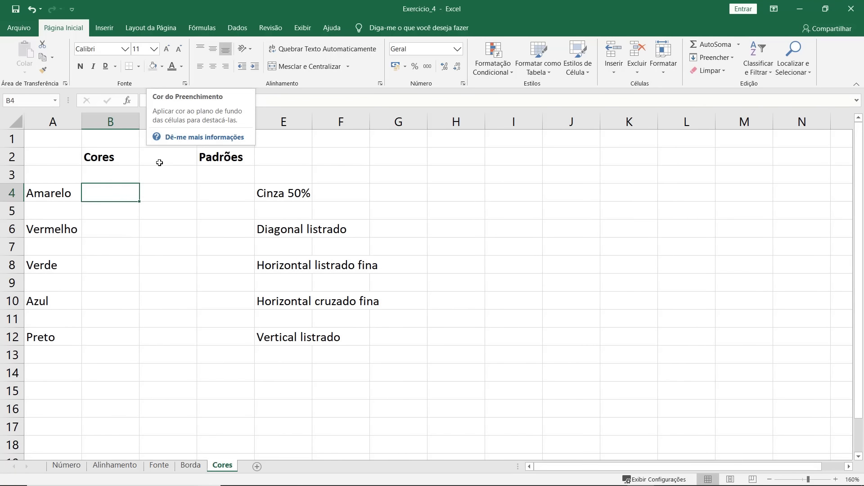
key(ctrl+1)
drag(456, 55, 620, 150)
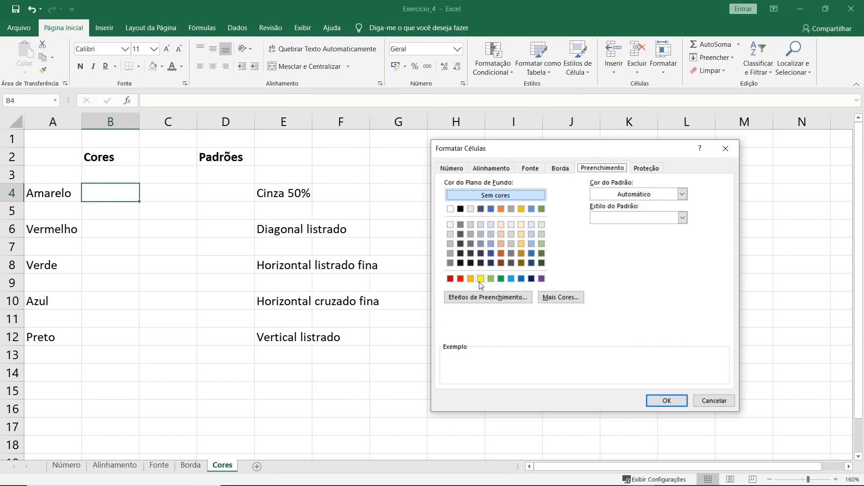
click(472, 277)
click(658, 399)
Fill cell B6 next to Vermelho with the standard red background color.
key(Down)
key(Down)
key(ctrl+1)
click(461, 279)
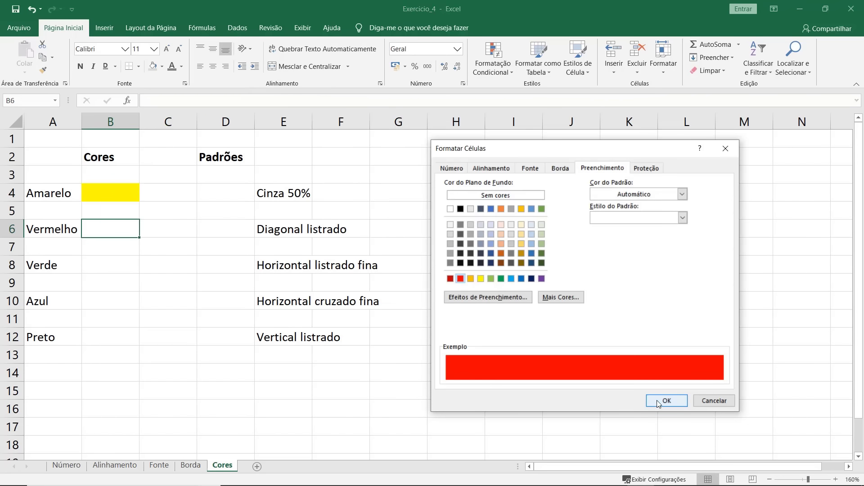
click(667, 400)
Fill cell B8 next to Verde with the standard green background color.
key(Down)
key(Down)
key(ctrl+1)
click(501, 279)
click(659, 400)
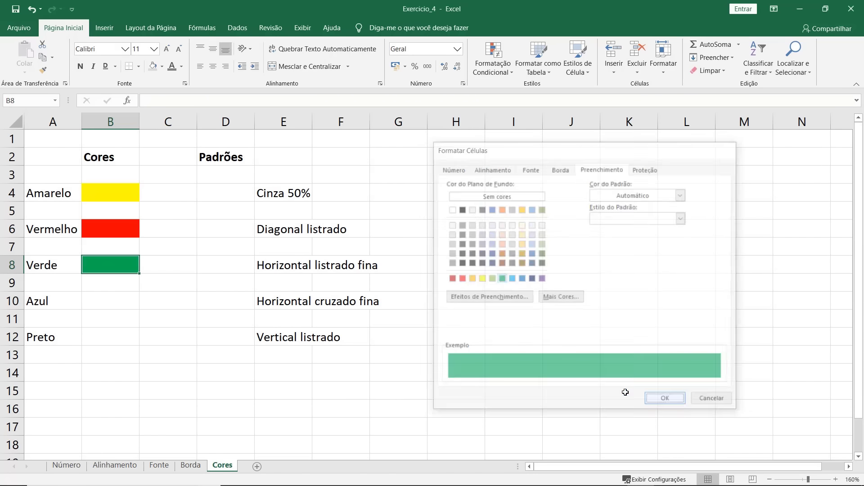
Fill cell B10 next to Azul with the standard blue background color.
key(Down)
key(Down)
key(ctrl+1)
click(521, 279)
click(662, 400)
Fill cell B12 next to Preto with a black background color.
key(Down)
key(Down)
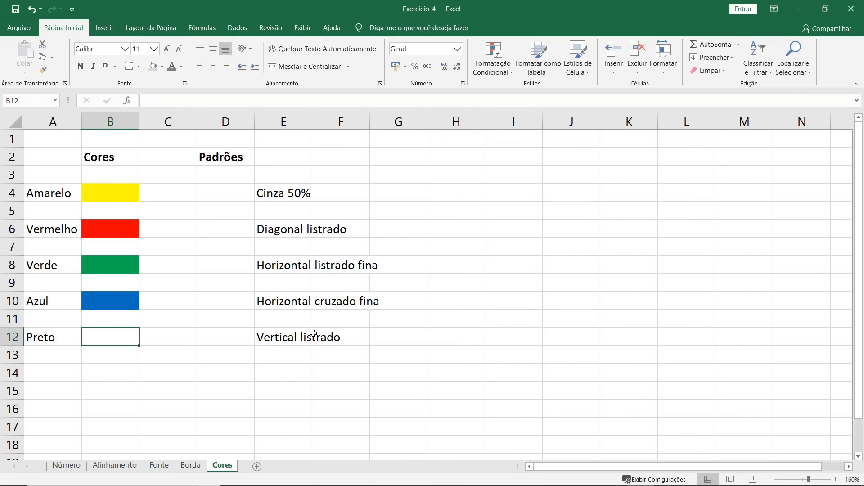
key(ctrl+1)
click(460, 209)
click(665, 399)
Apply the 50% gray pattern style to cell D4 beside the Cinza 50% label.
click(236, 188)
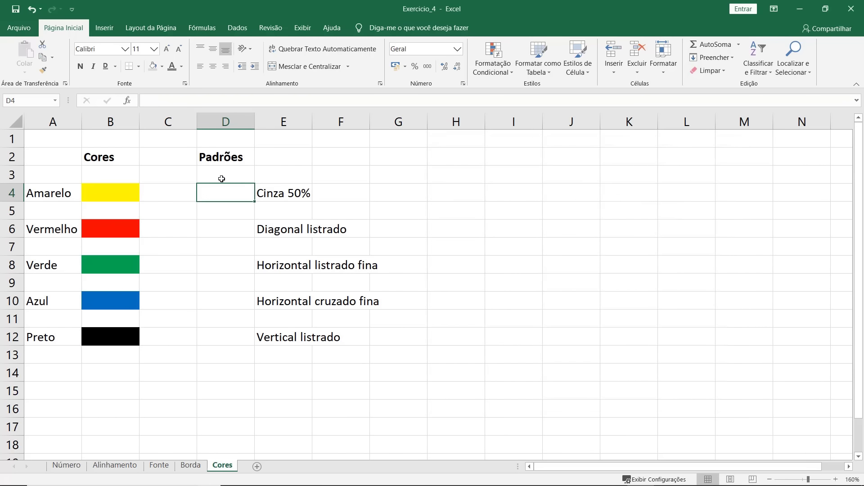
key(ctrl+1)
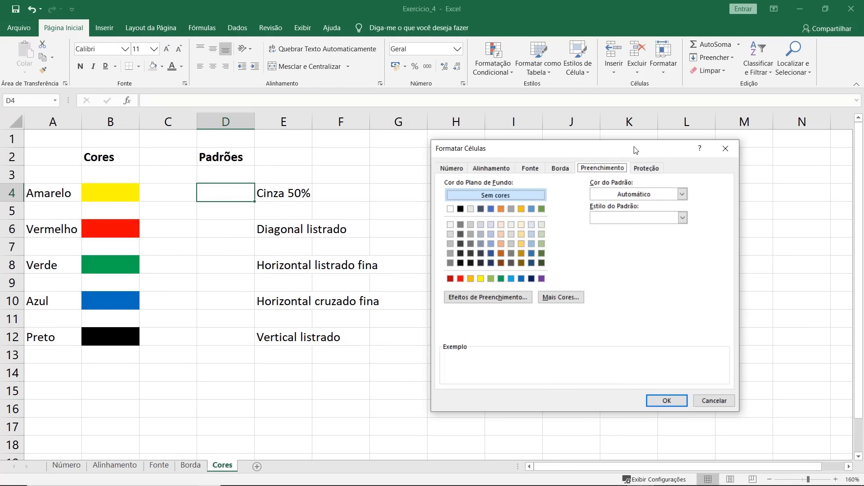
click(683, 218)
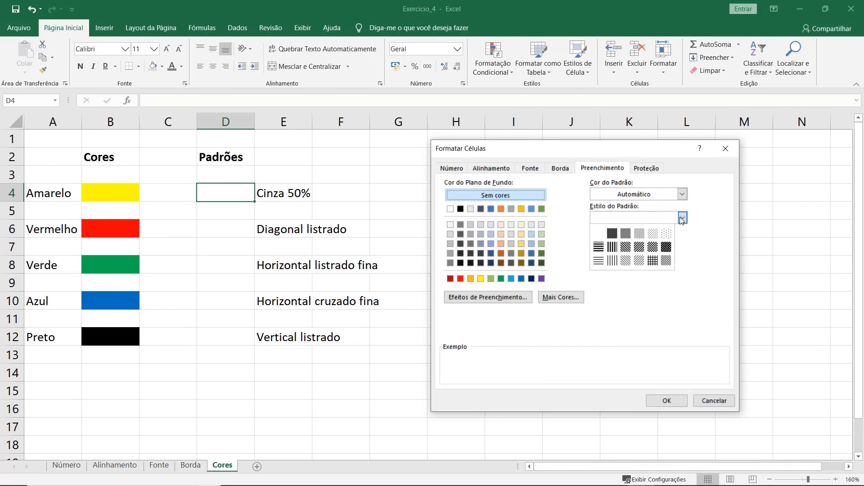
click(625, 233)
click(663, 401)
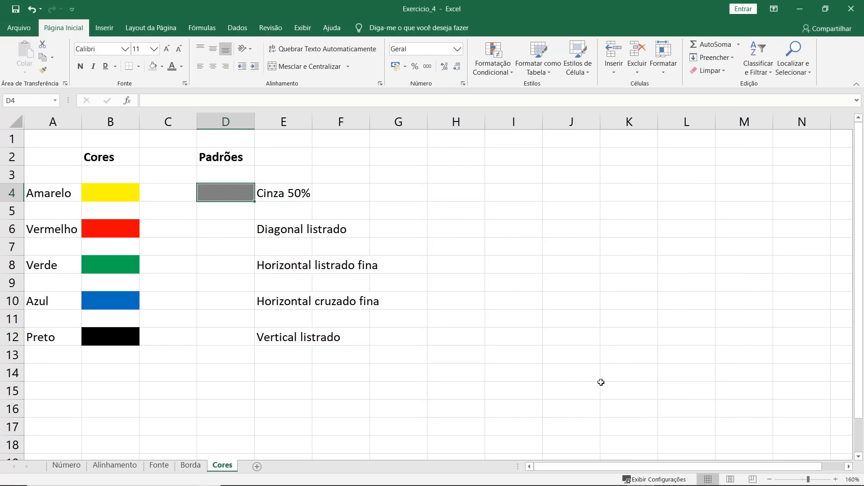
Apply the diagonal striped pattern style to cell D6 beside the Diagonal listrado label.
click(233, 230)
key(ctrl+1)
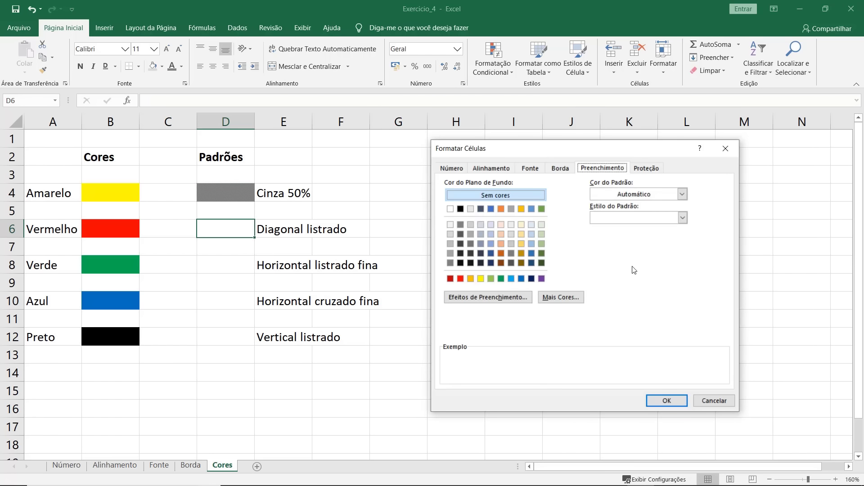
click(682, 218)
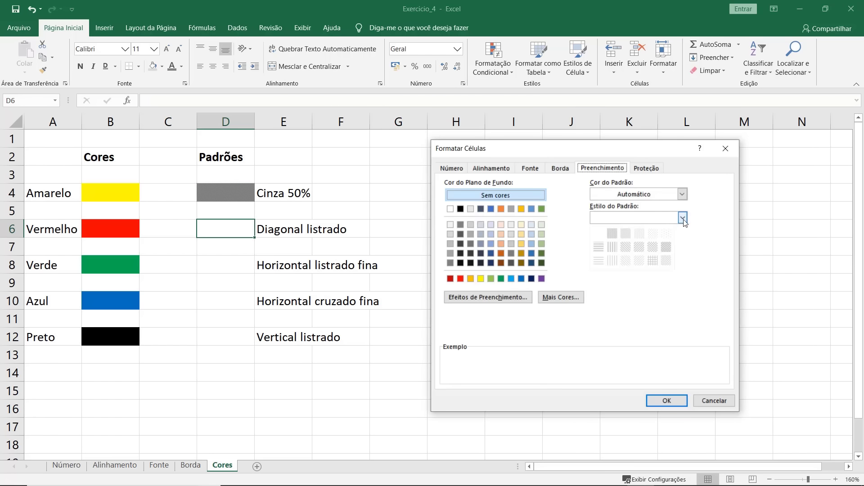
click(639, 248)
click(678, 401)
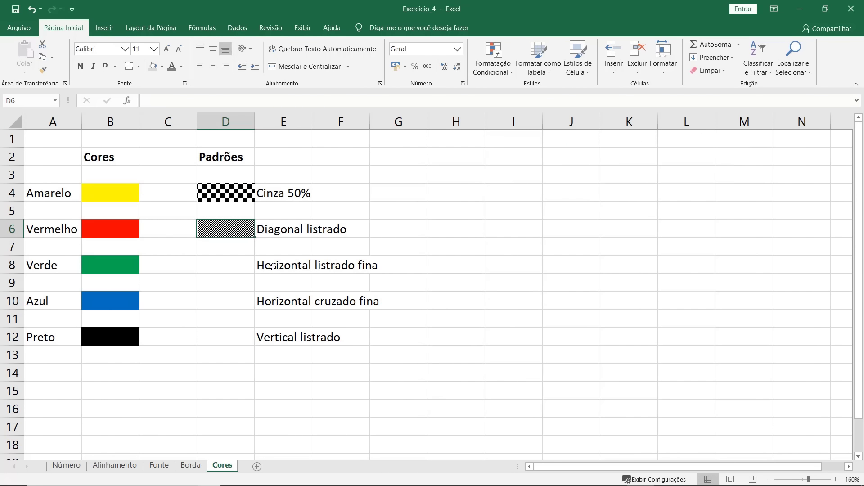
Apply the Horizontal Listrado Fina pattern style to cell D8.
click(224, 264)
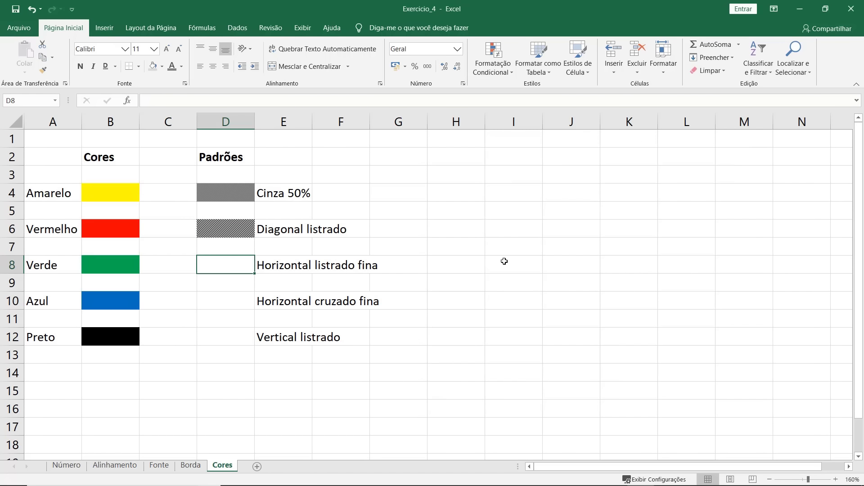
key(ctrl+1)
click(683, 218)
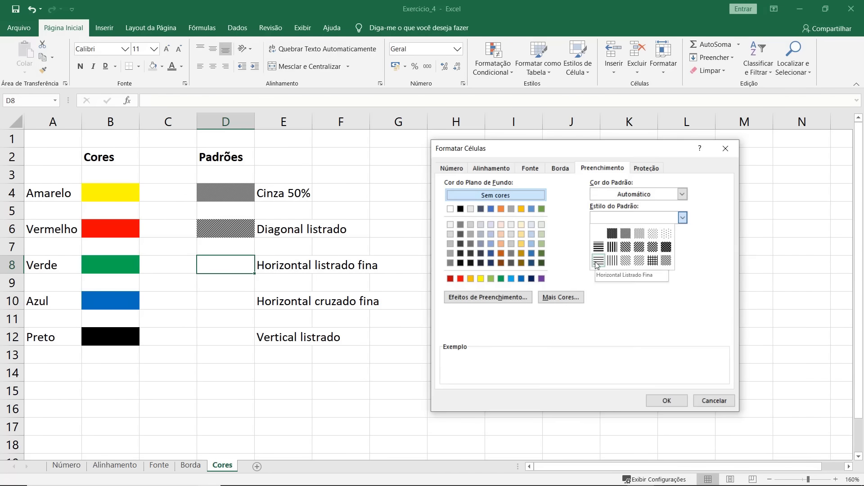
click(597, 261)
click(667, 401)
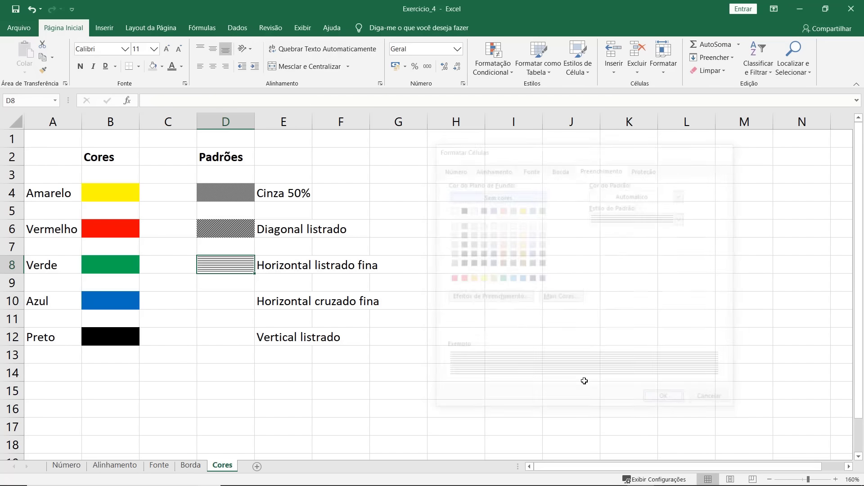
Apply the thin horizontal crosshatch pattern style to cell D10 beside Horizontal cruzado fina.
key(Down)
key(Down)
key(ctrl+1)
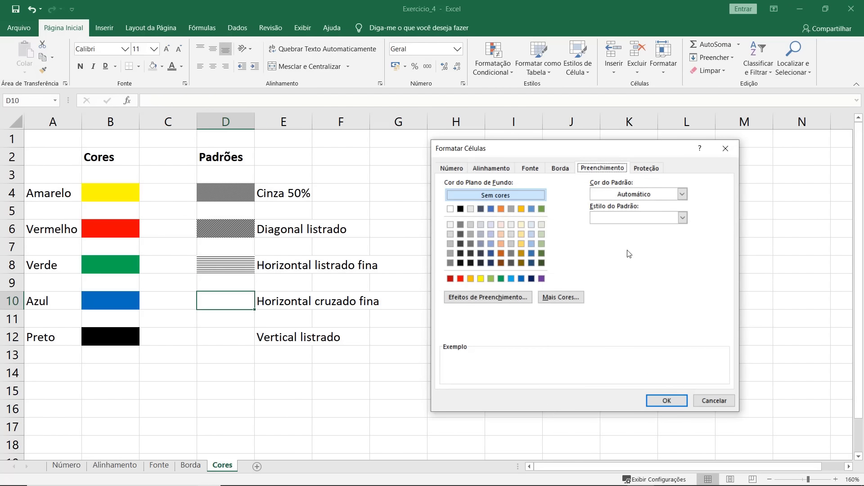
click(687, 218)
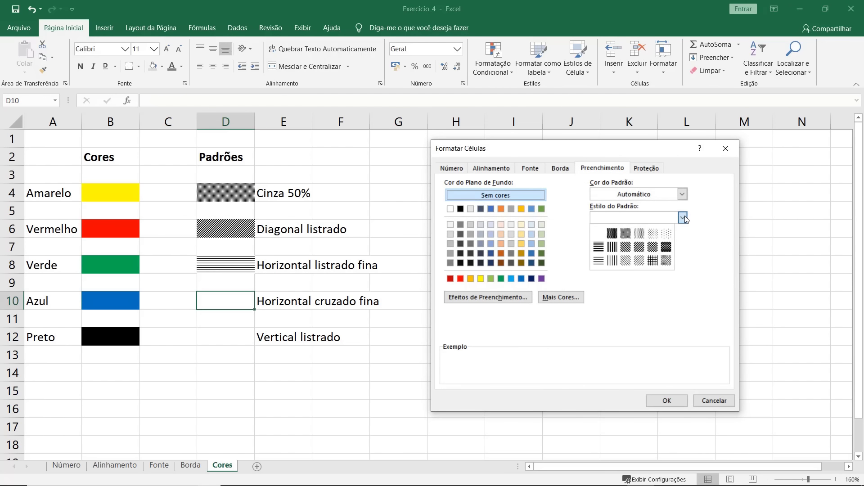
click(652, 261)
click(666, 400)
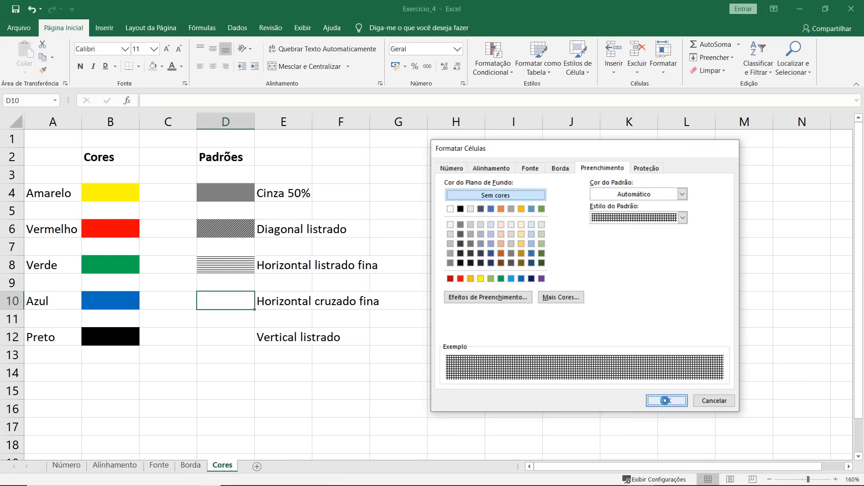
Apply the vertical striped pattern style to cell D12 beside Vertical listrado and deselect the cell.
key(Down)
key(Down)
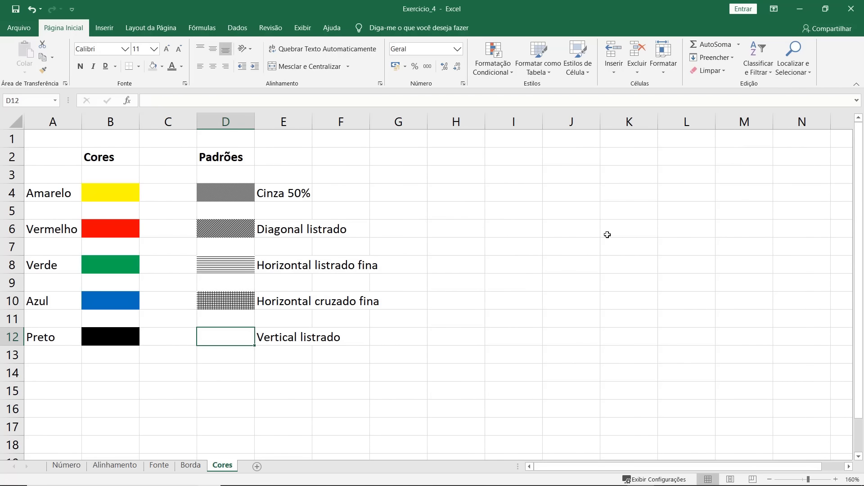
key(ctrl+1)
click(683, 218)
click(621, 251)
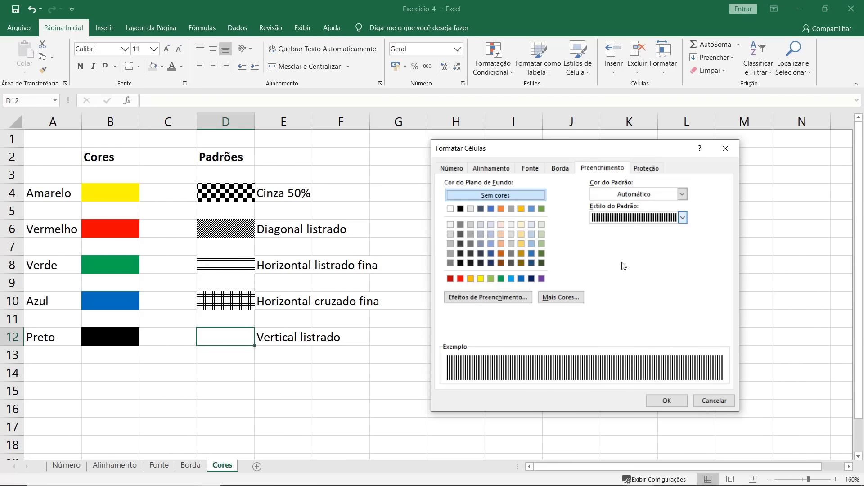
click(669, 401)
click(549, 378)
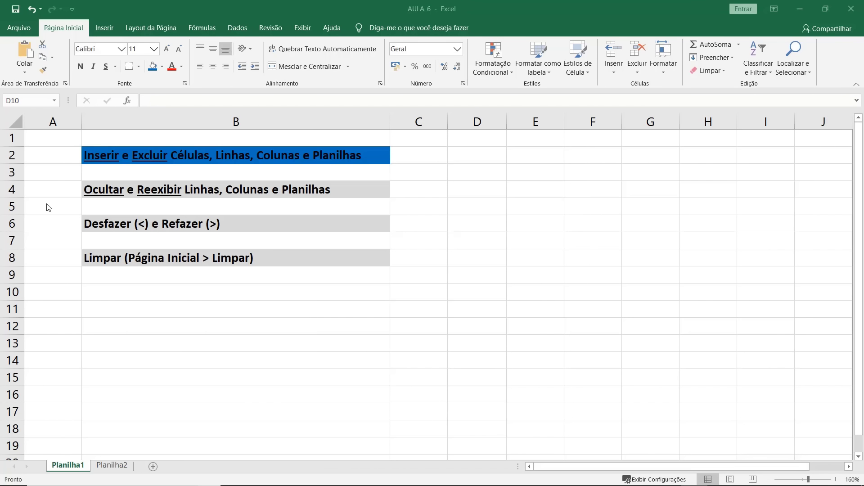
On Planilha1 of the AULA_6 workbook, insert a blank row above row 2 and delete that new row.
click(7, 155)
right_click(9, 155)
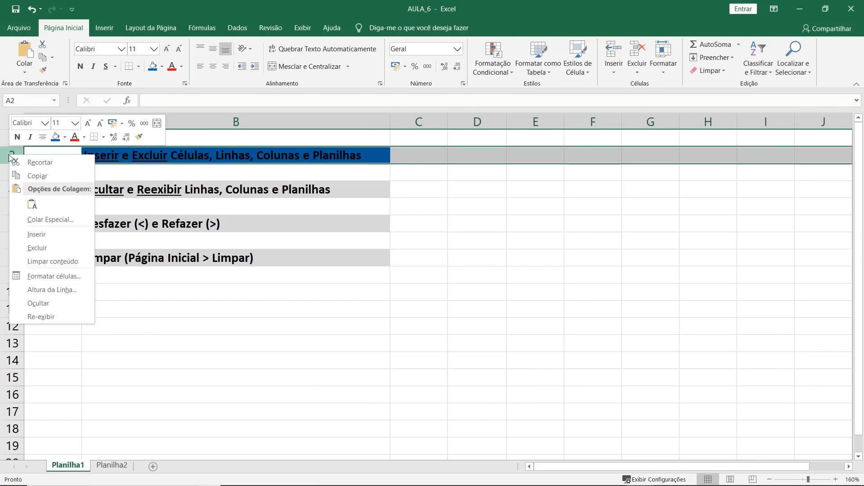
click(56, 234)
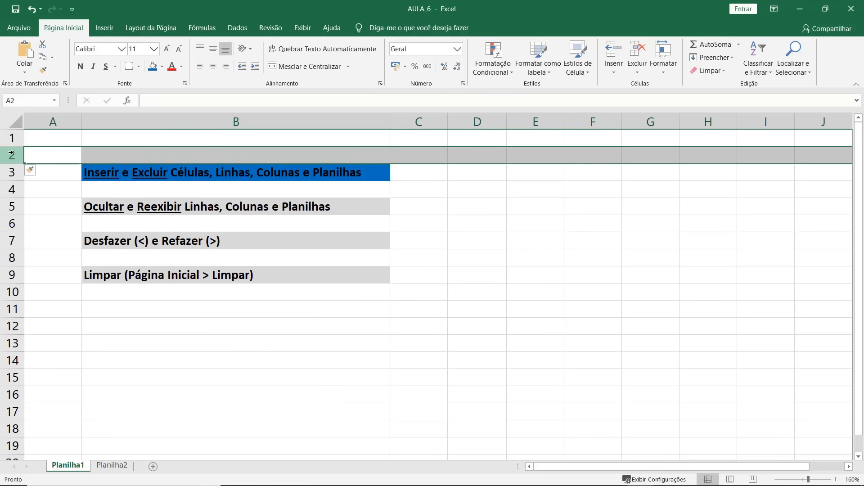
right_click(15, 156)
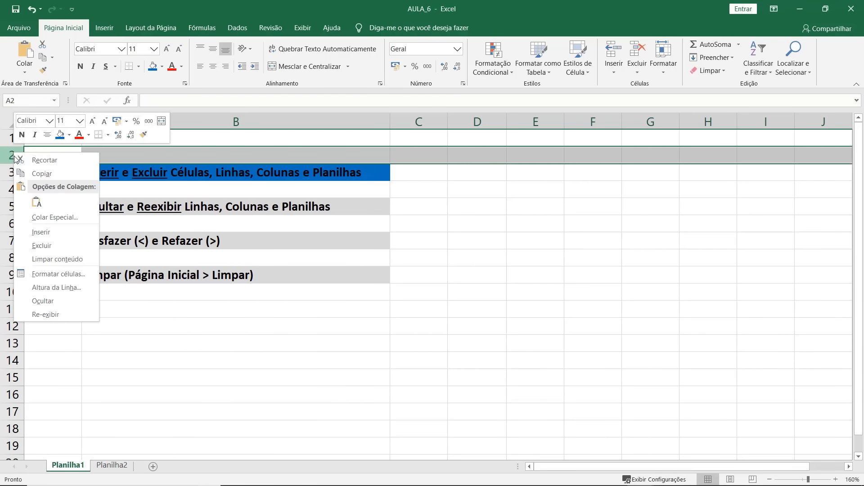
click(48, 245)
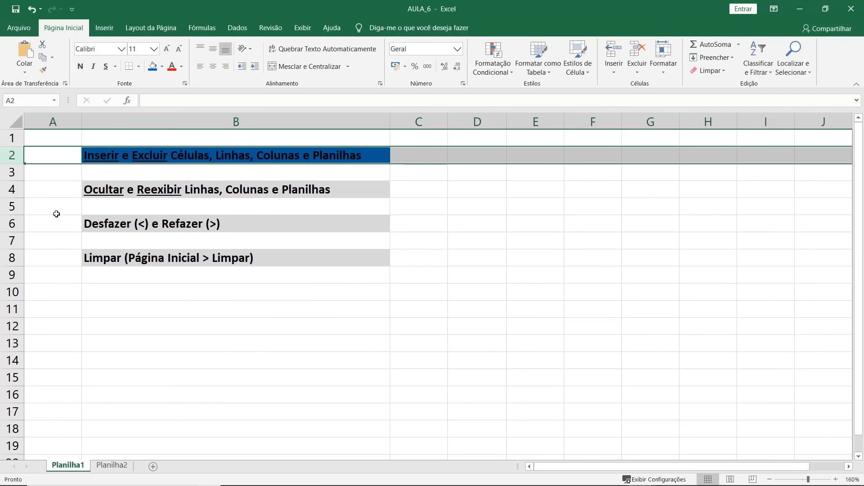
Insert a blank column before column A on Planilha1 and bring up the new column's commands.
click(56, 123)
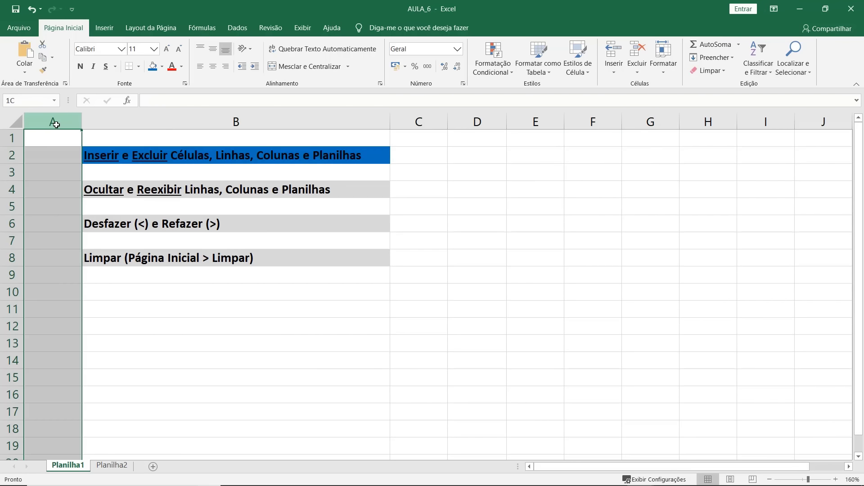
right_click(56, 124)
click(97, 206)
right_click(59, 124)
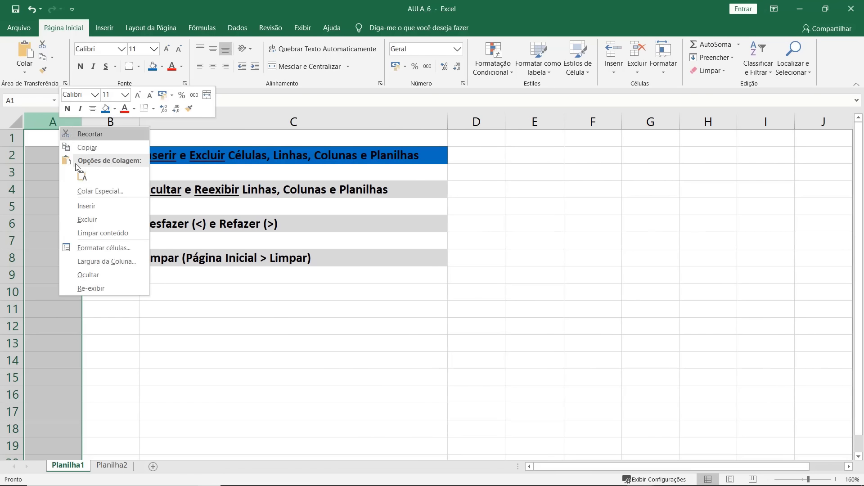
Delete the extra blank column A so the topic list moves into column B.
click(96, 219)
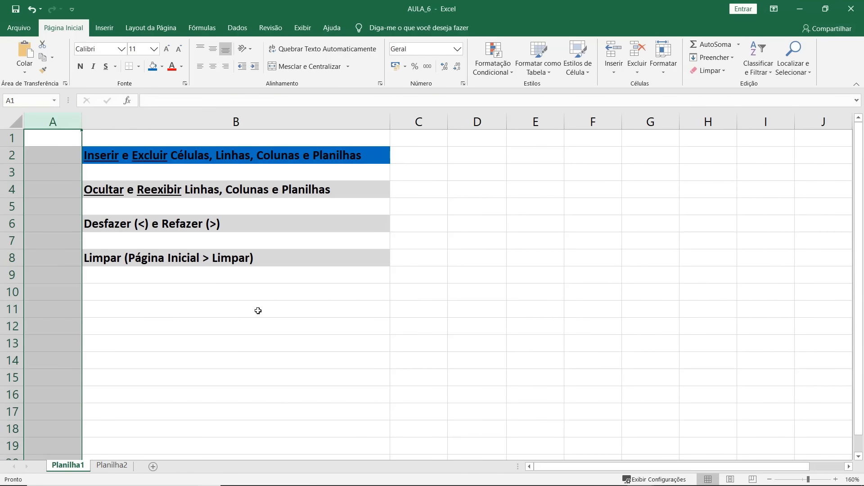
Insert a cell at B2, shifting the existing cells down.
click(260, 155)
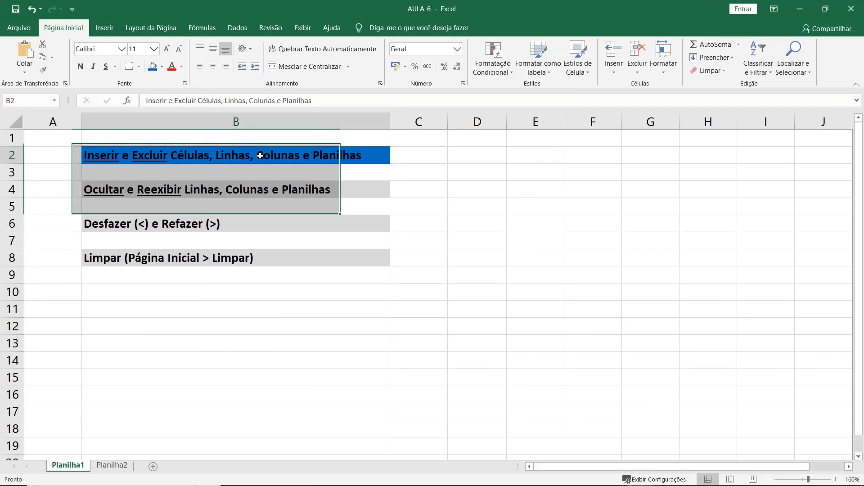
right_click(345, 157)
click(397, 255)
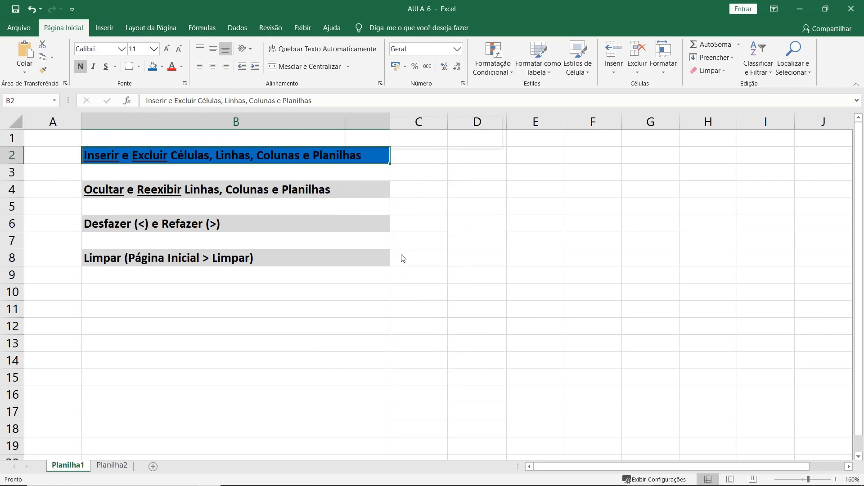
drag(419, 205, 468, 162)
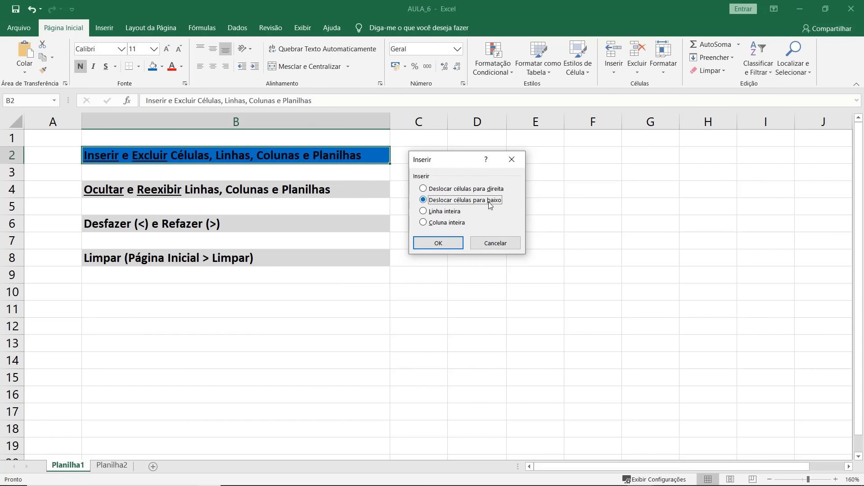
click(452, 246)
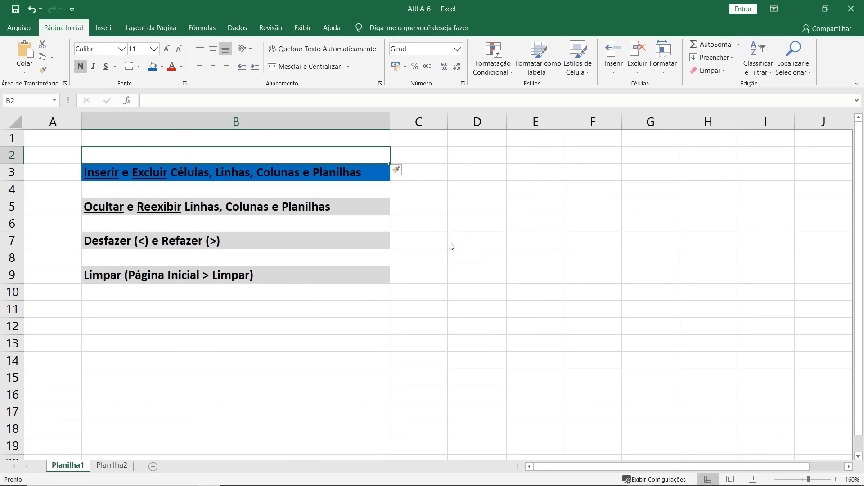
Delete the blank cell B2, shifting the cells below it up.
right_click(366, 153)
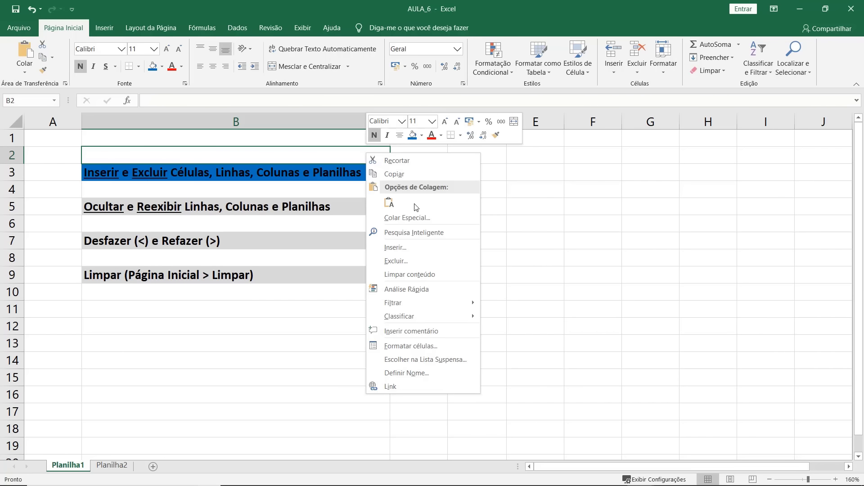
click(423, 263)
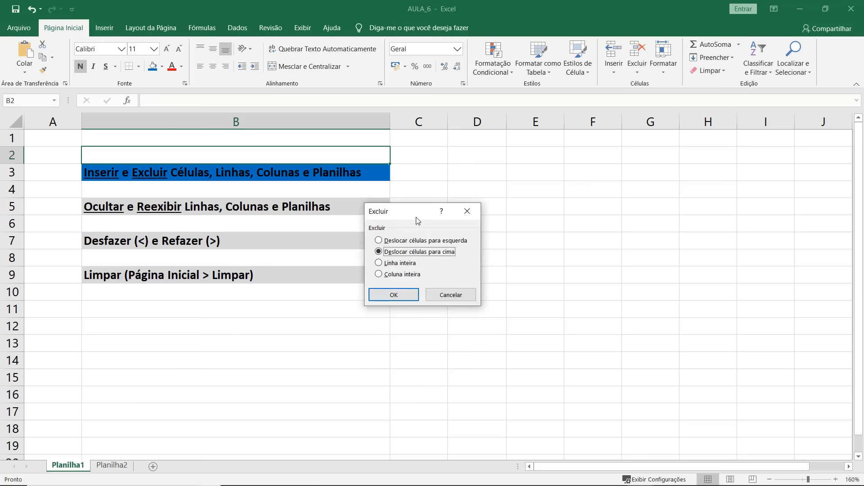
drag(414, 214, 465, 164)
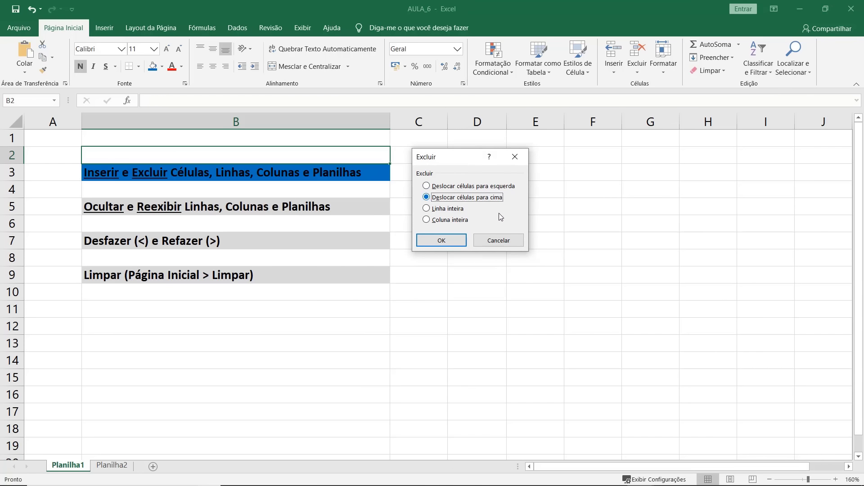
click(450, 241)
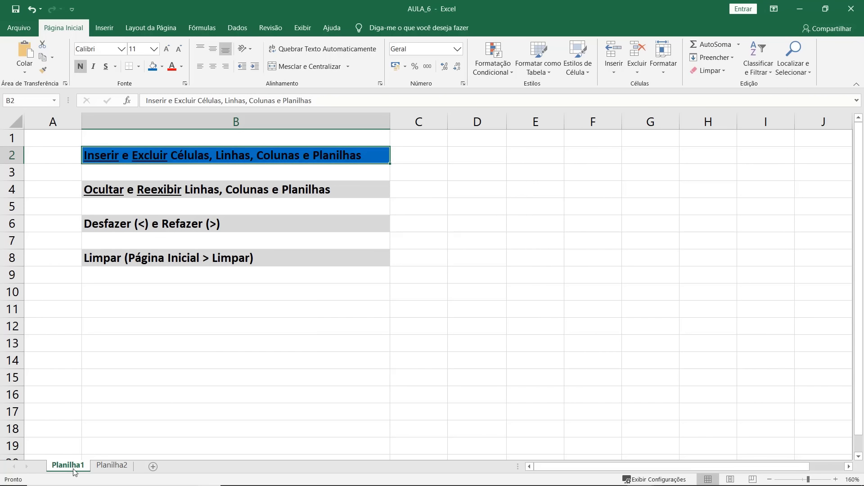
Insert a new blank worksheet before Planilha2.
right_click(110, 468)
click(163, 334)
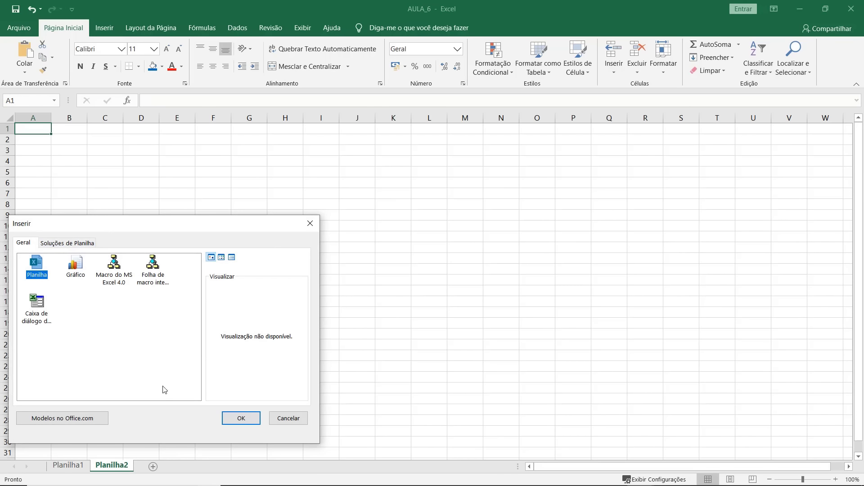
click(236, 418)
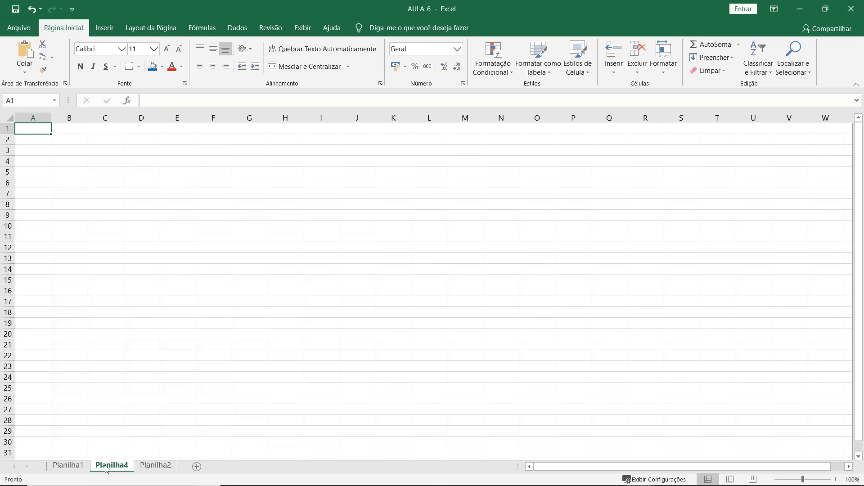
Delete the Planilha4 worksheet and go back to Planilha1.
right_click(112, 470)
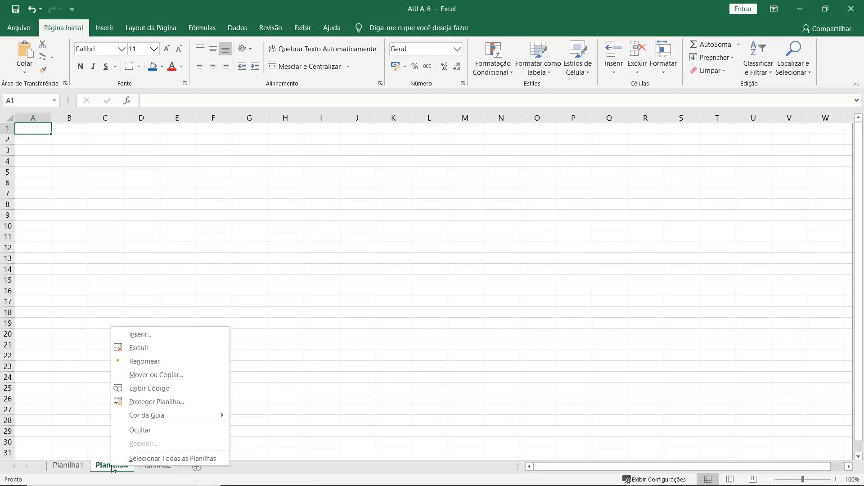
click(151, 351)
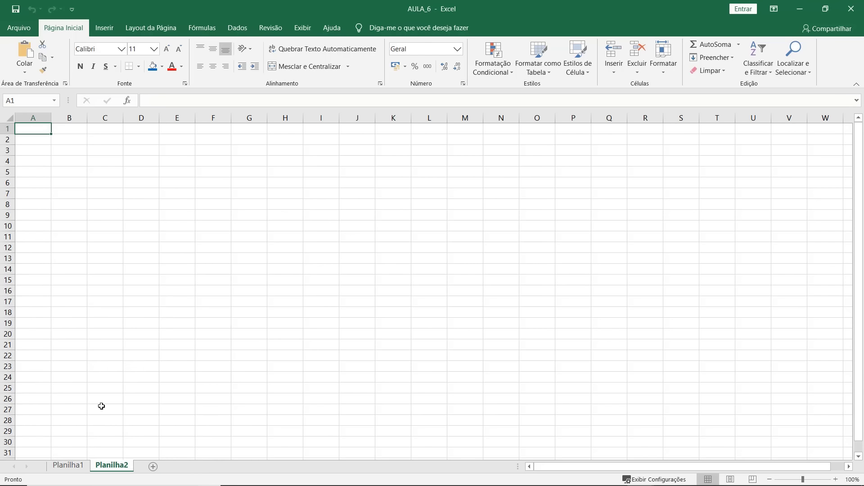
click(69, 467)
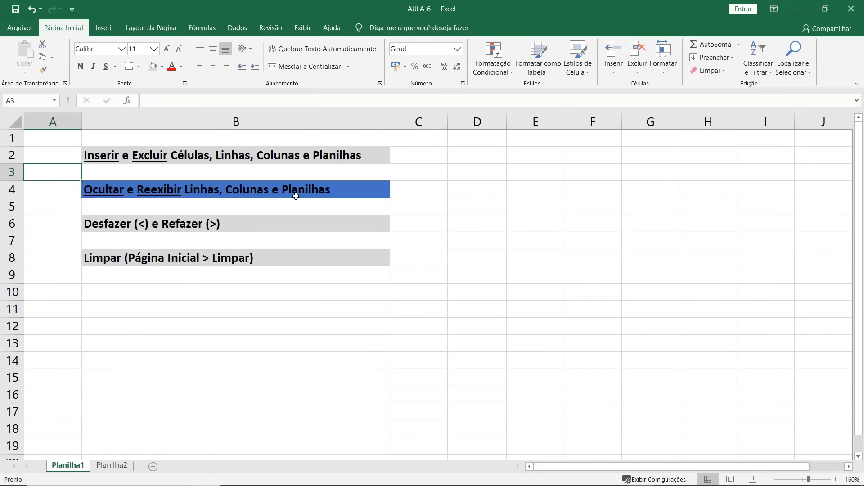
Hide row 4, which holds the "Ocultar e Reexibir" topic, and unhide it by way of the adjacent rows 3 and 5.
click(377, 193)
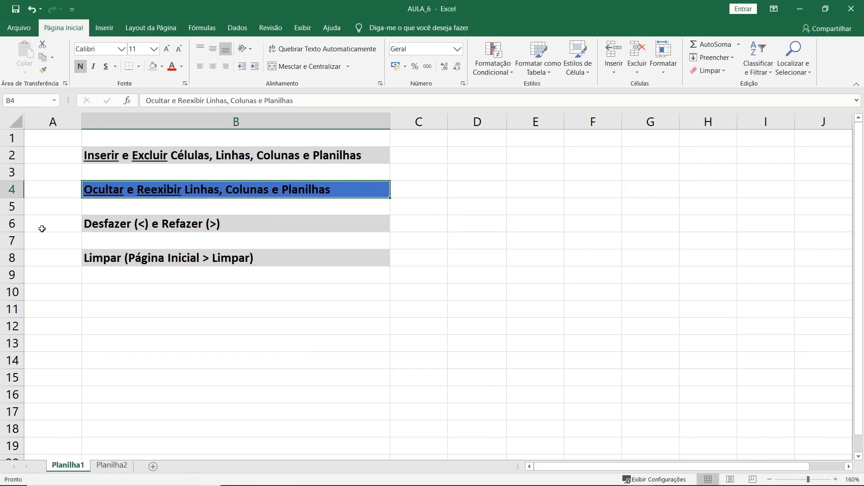
click(11, 190)
right_click(11, 190)
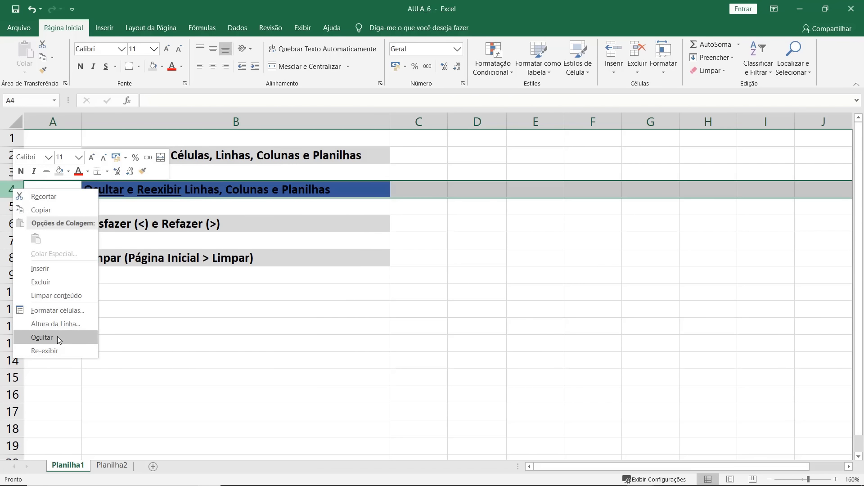
click(57, 338)
drag(11, 172, 11, 189)
right_click(11, 189)
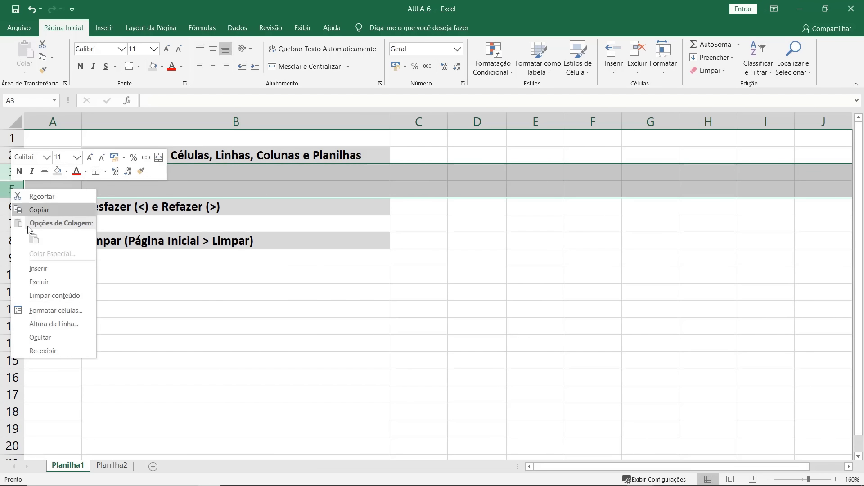
click(56, 351)
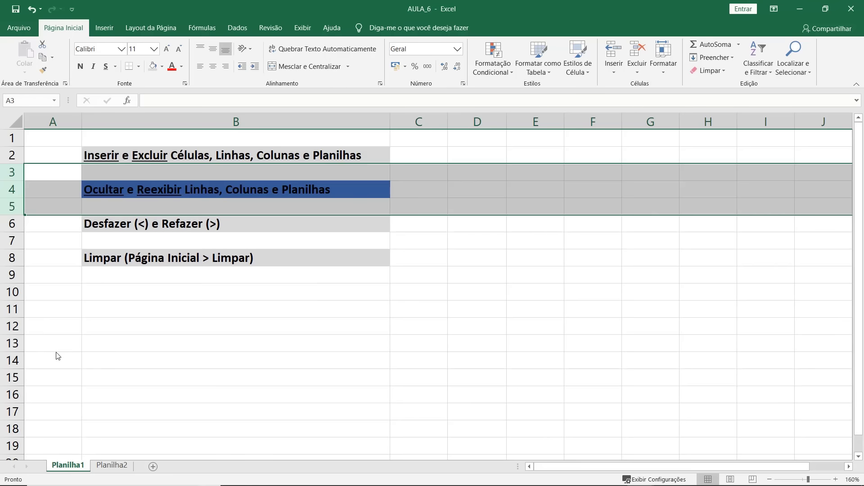
Hide column B with the topic list, and unhide it by way of the adjacent columns A and C.
click(283, 119)
right_click(281, 120)
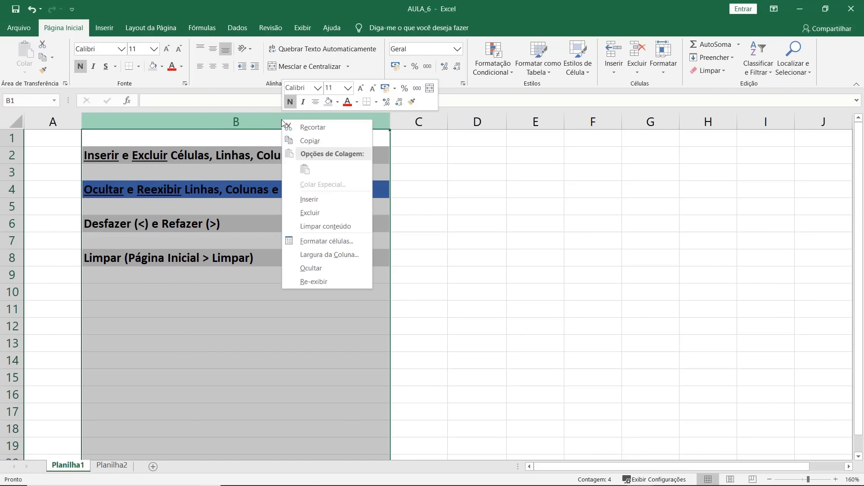
click(325, 269)
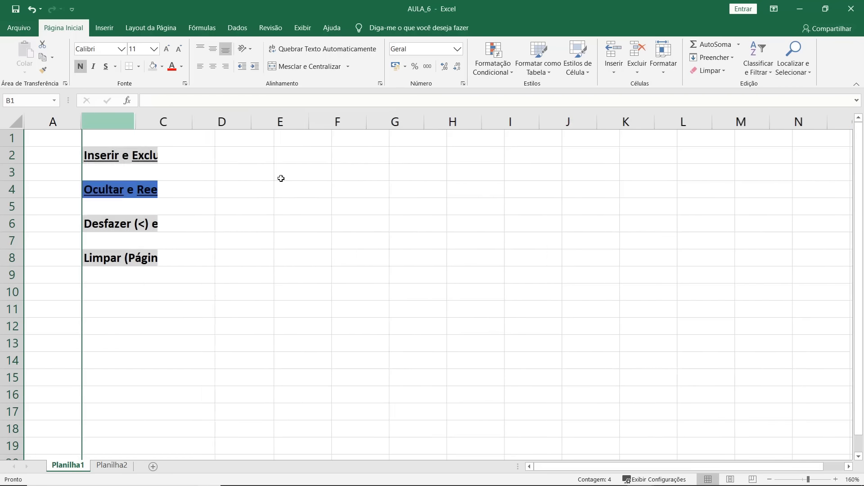
drag(58, 119, 108, 121)
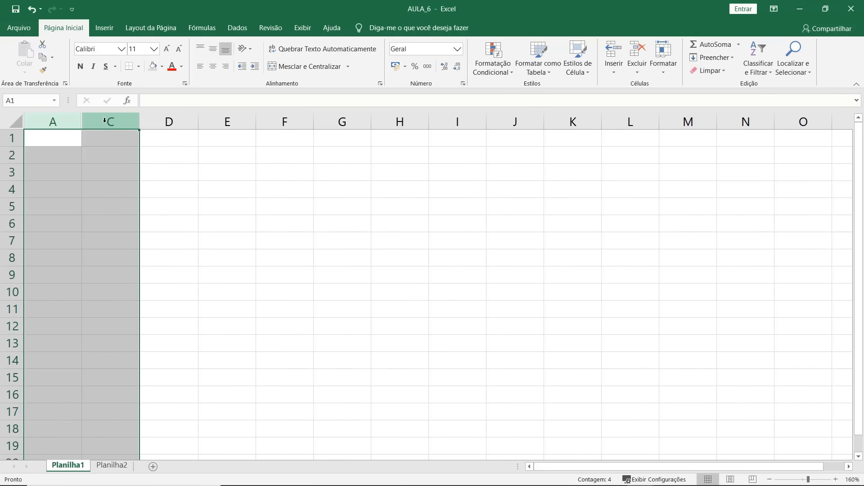
right_click(107, 122)
click(142, 285)
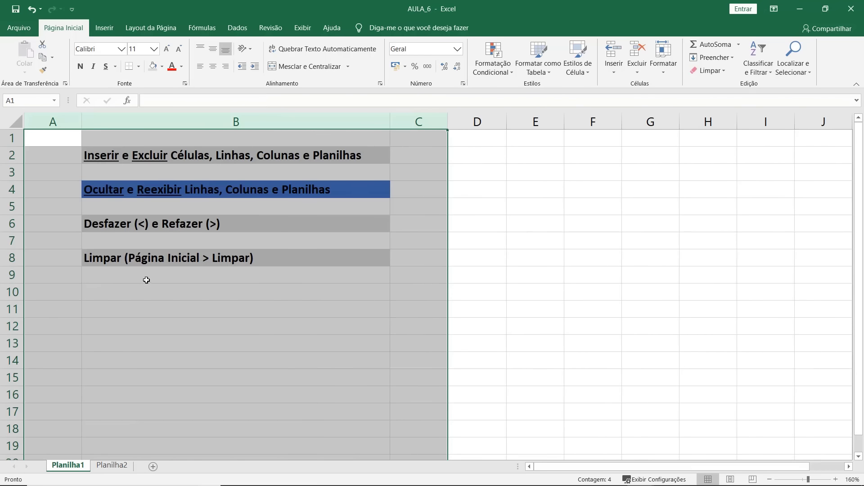
click(249, 306)
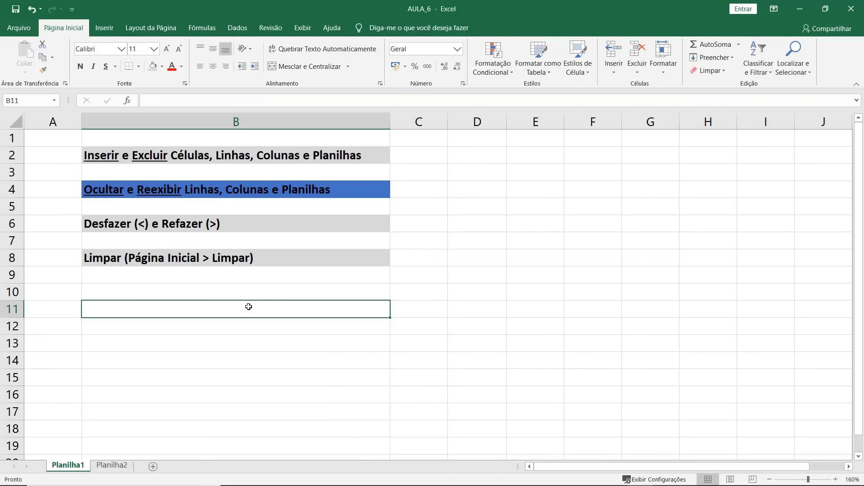
Hide the Planilha1 worksheet and unhide it again.
right_click(71, 470)
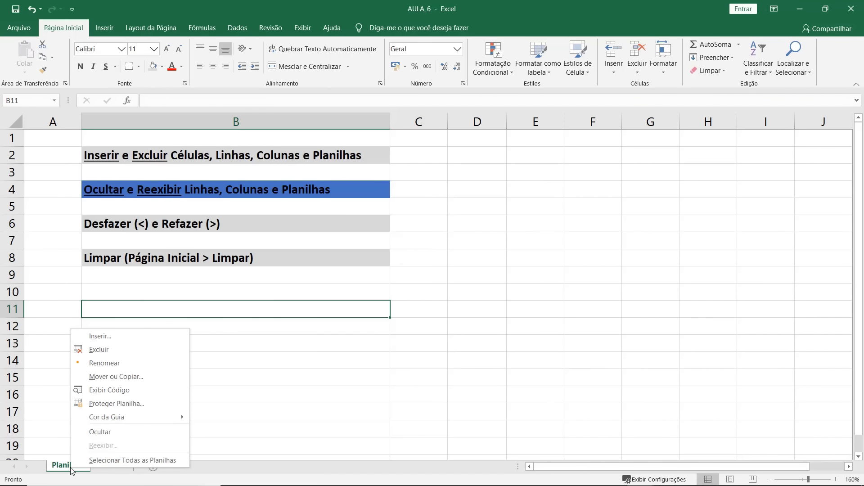
click(126, 433)
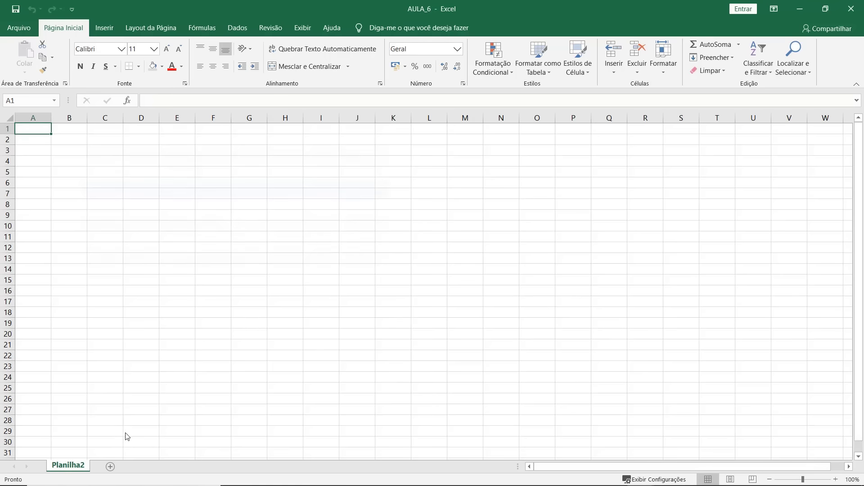
right_click(71, 468)
click(97, 446)
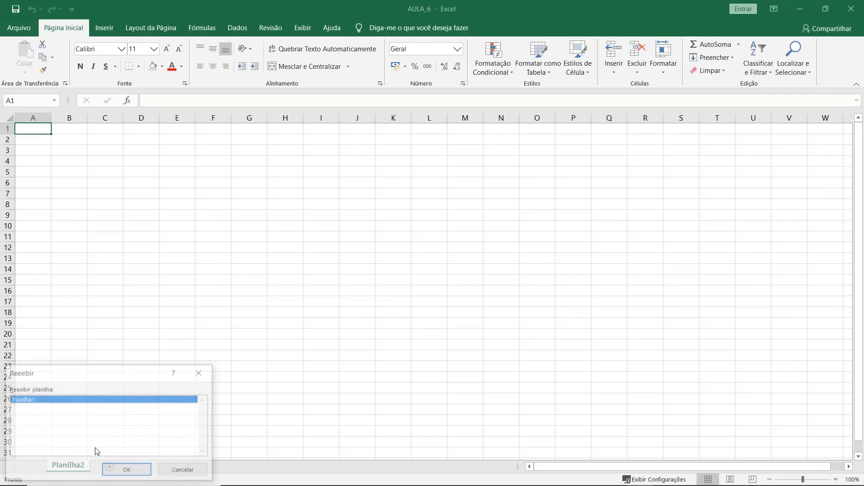
drag(104, 377, 239, 262)
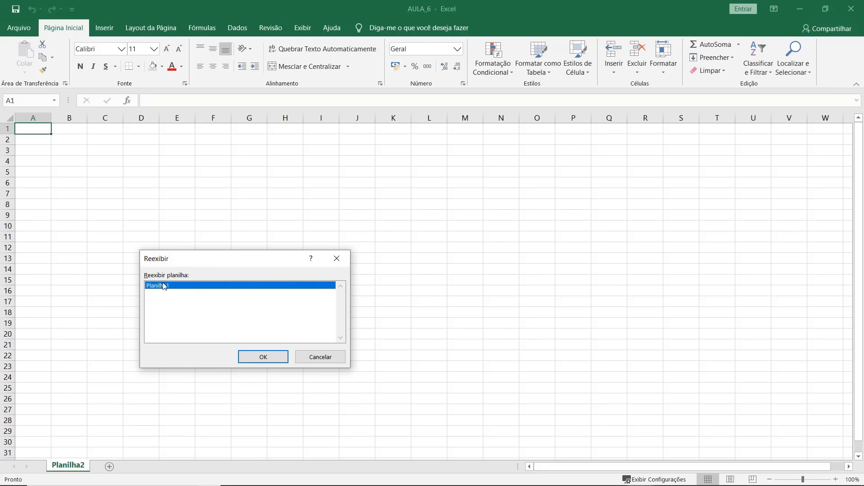
click(263, 358)
click(239, 363)
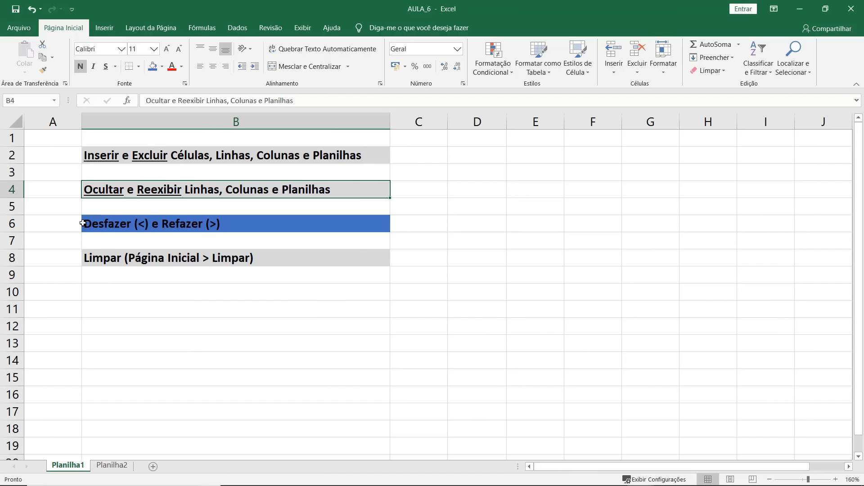
Enter "Testando Desfazer e Refazer" in cell D6 and autofit column D to the text.
click(141, 227)
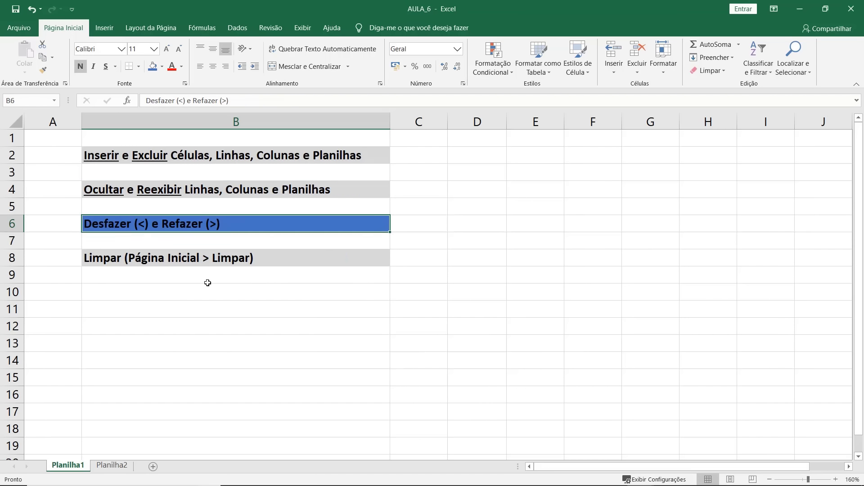
click(479, 223)
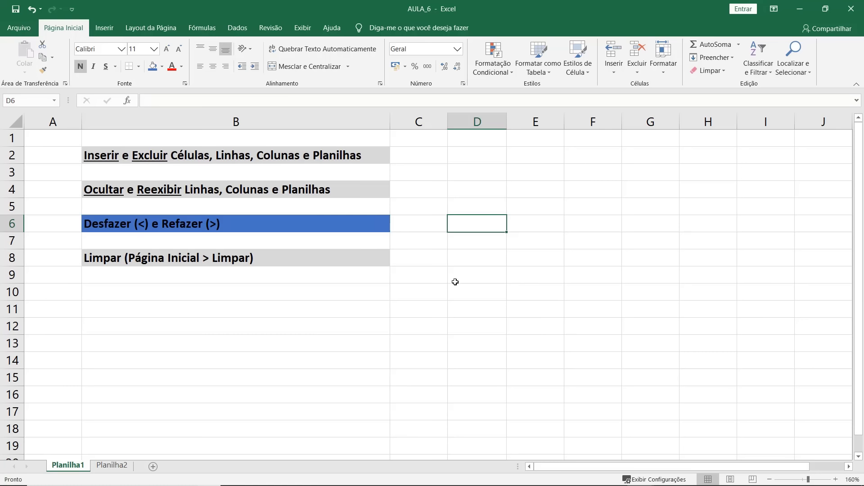
text(Testando Desfazer e Refazer)
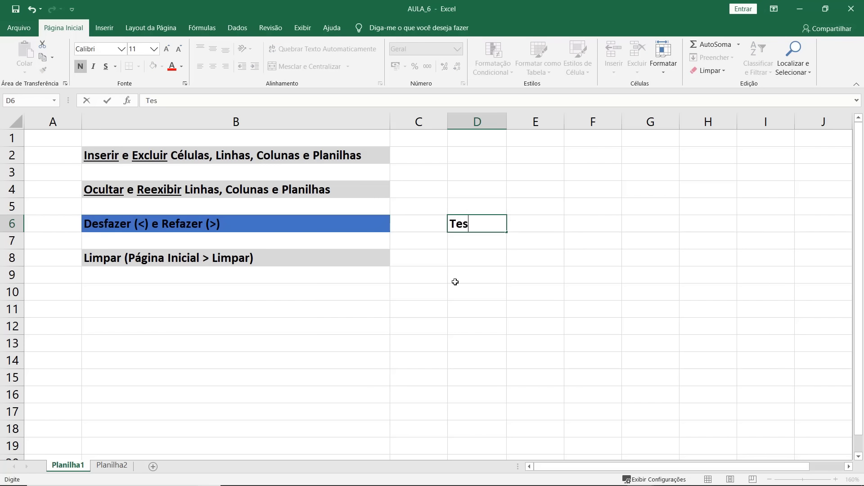
key(Return)
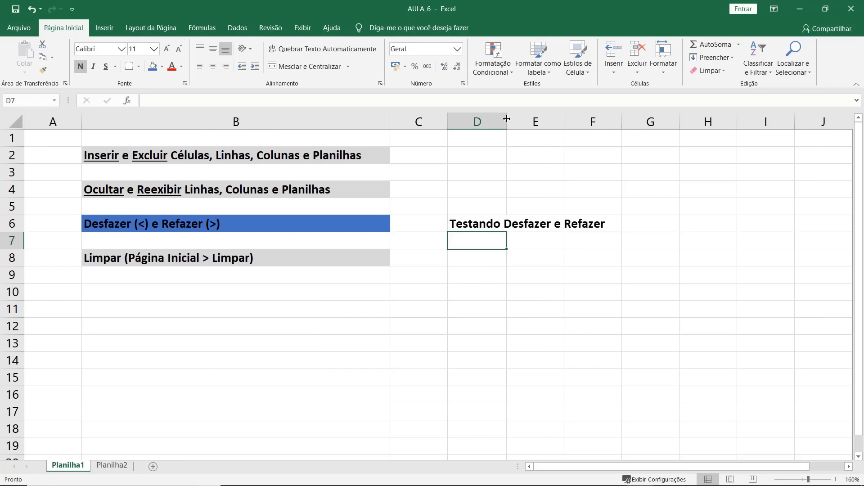
double_click(506, 118)
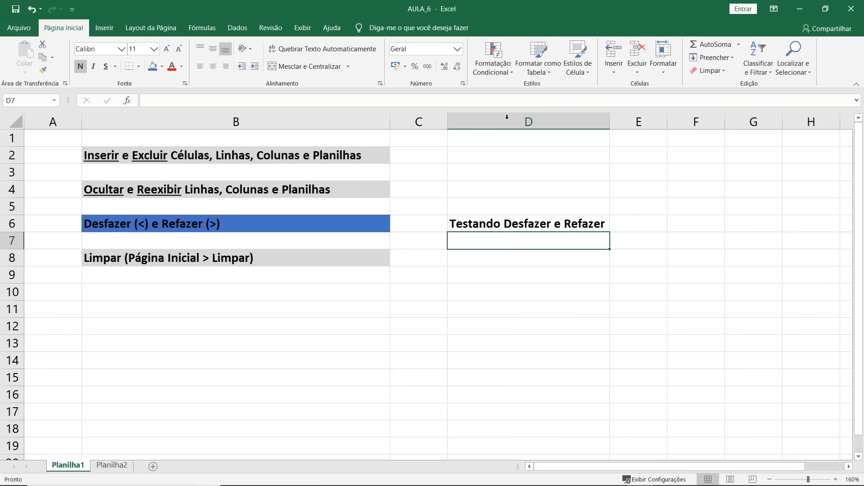
Undo the last width change of column D.
click(539, 227)
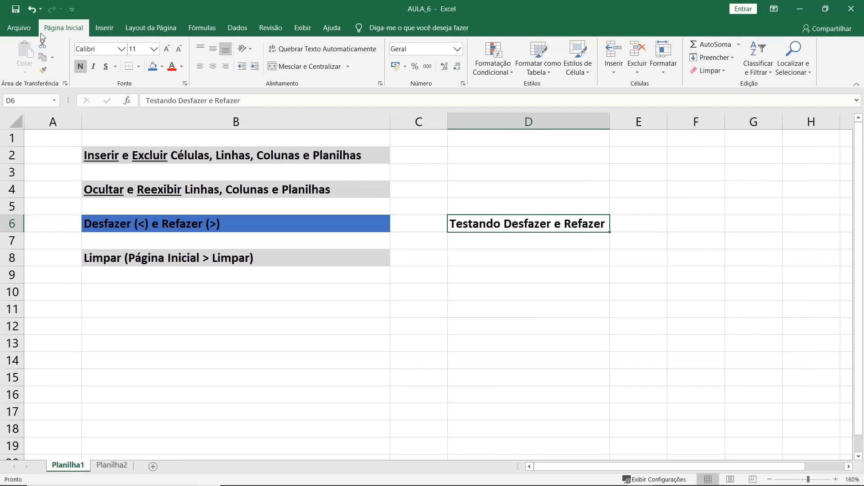
click(32, 11)
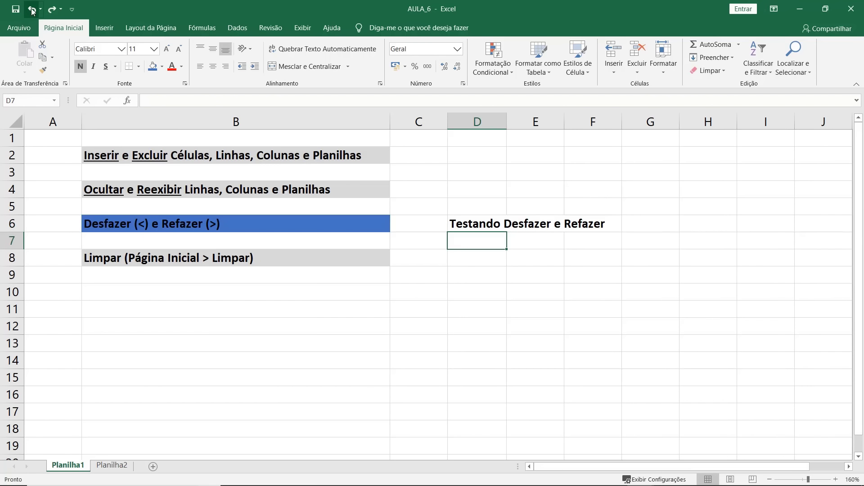
Undo the text entry in cell D6, and redo both the entry and the width change of column D.
click(32, 11)
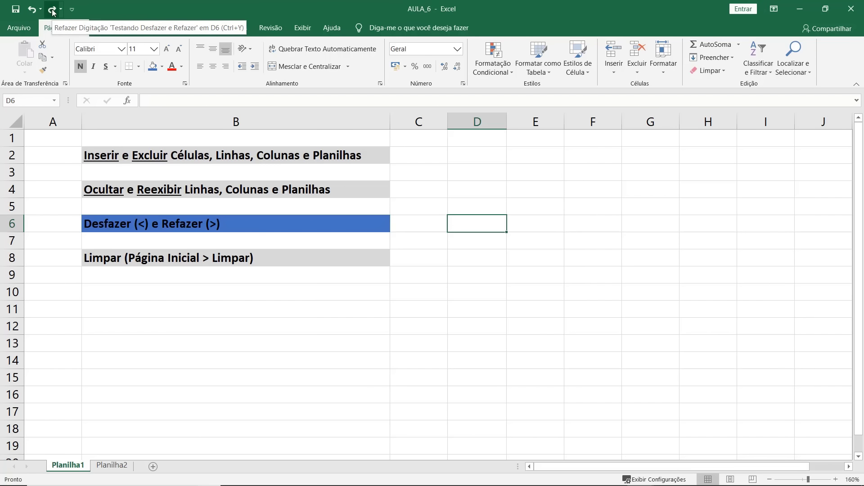
click(52, 10)
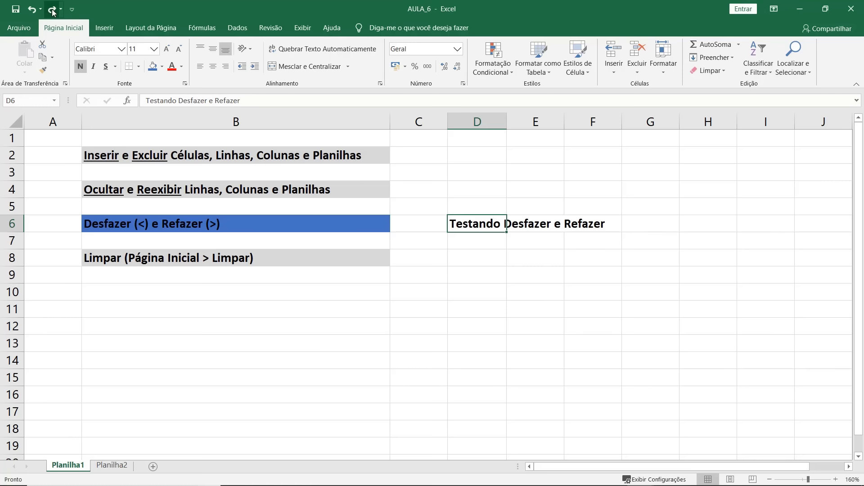
click(52, 12)
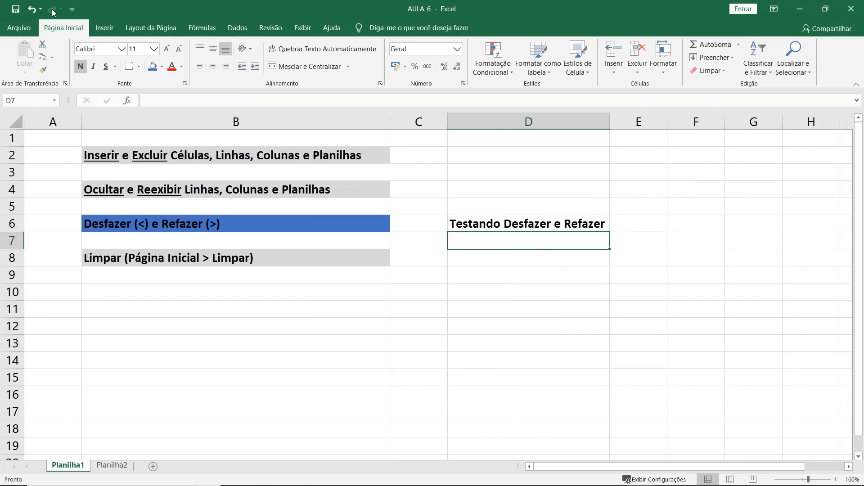
Enter "Testando Limpar" in cell D8, beside the Limpar topic.
click(480, 262)
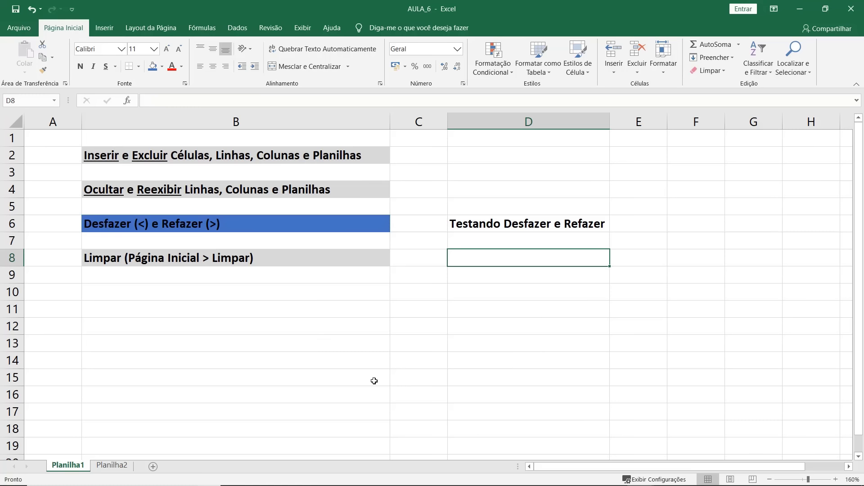
click(276, 261)
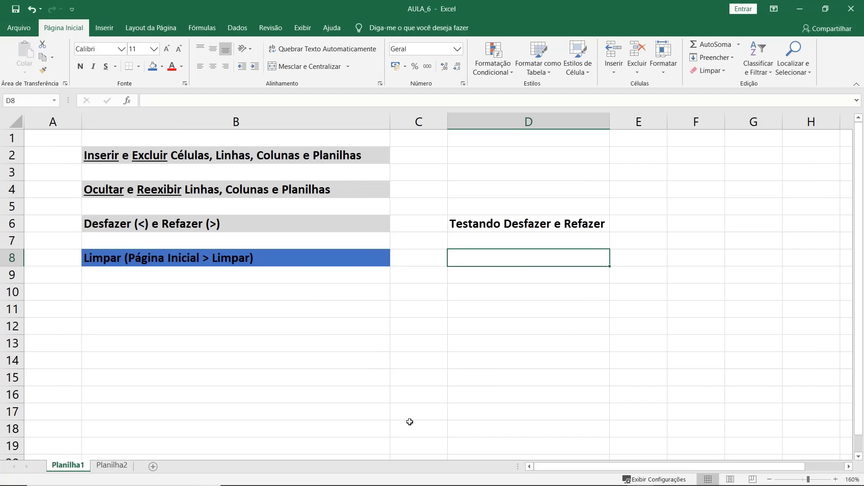
text(Testando )
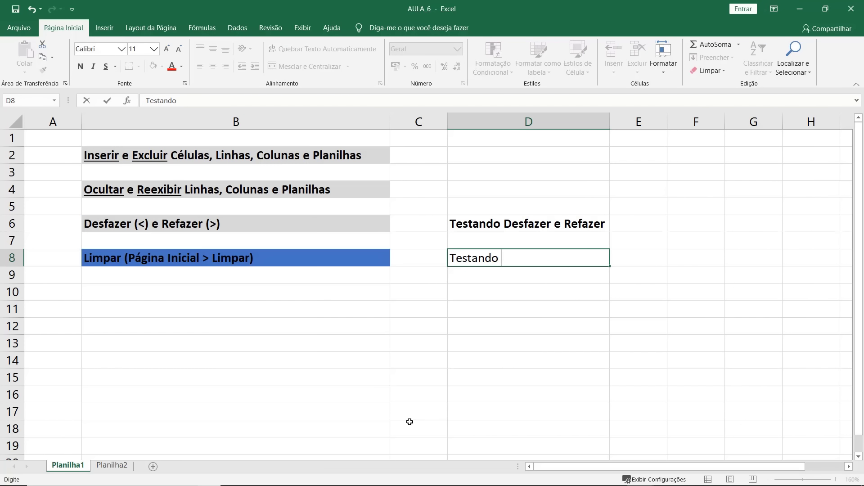
text(Limpar)
key(Return)
Format the text in cell D8 as bold, italic and underlined.
click(487, 257)
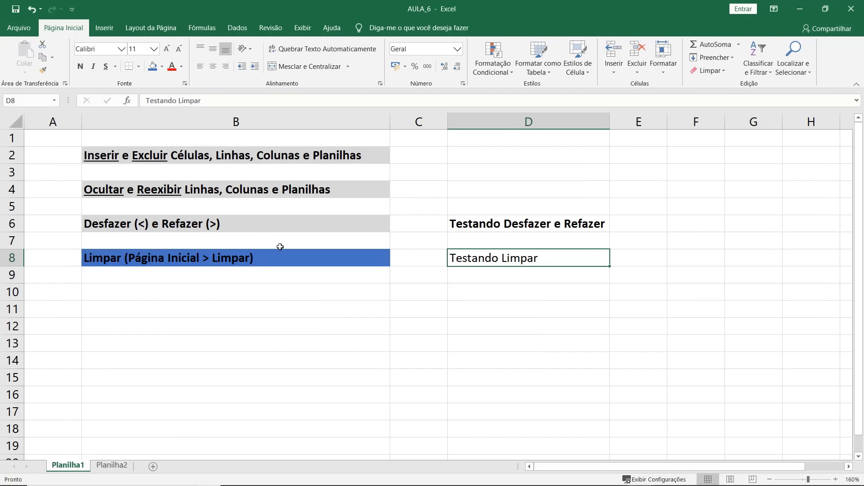
click(80, 66)
click(93, 67)
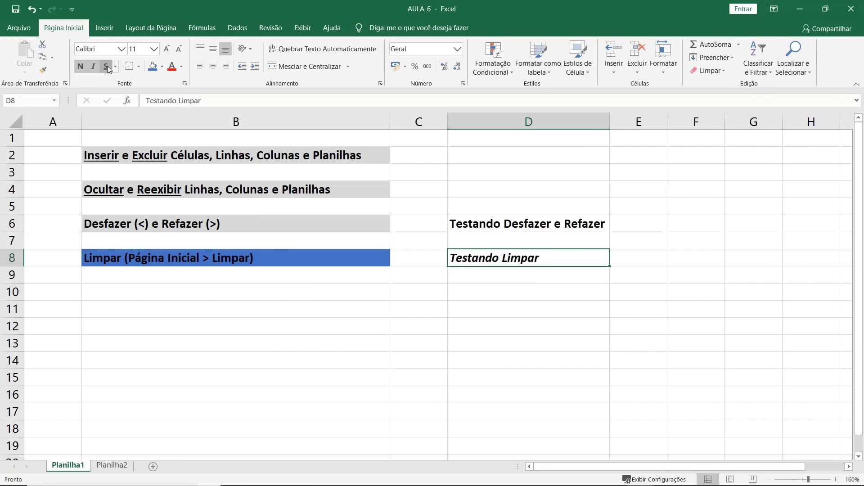
click(106, 66)
click(528, 291)
click(585, 255)
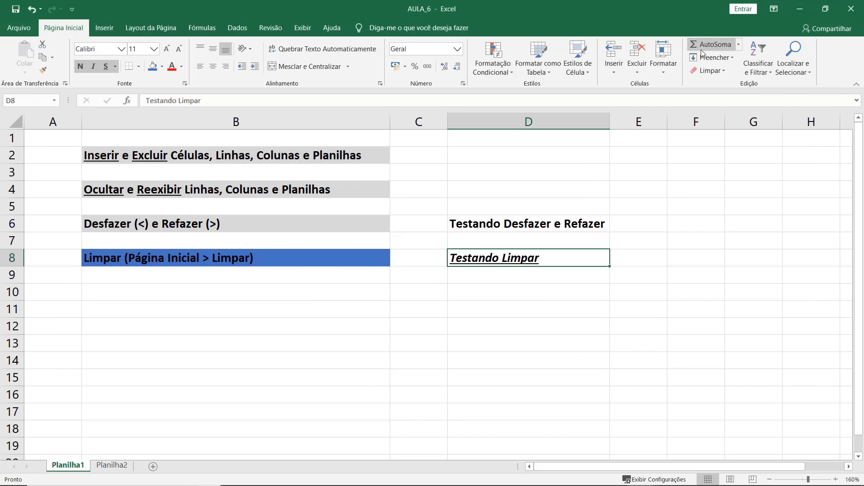
Clear both the content and formatting of cell D8 with Limpar Tudo, and undo the clearing.
click(724, 70)
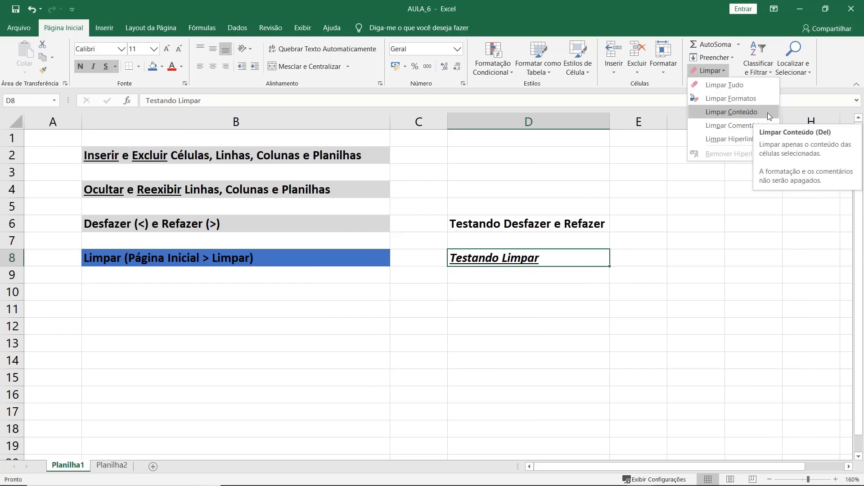
click(760, 86)
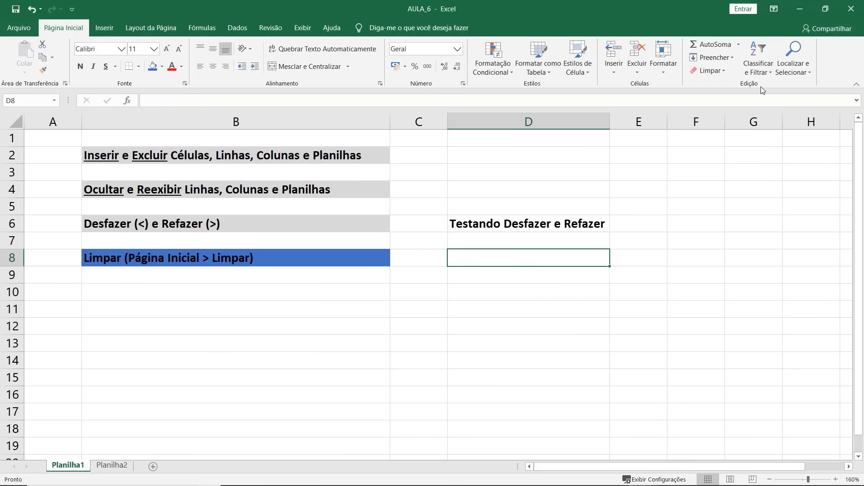
click(28, 11)
Clear only the formatting of cell D8 with Limpar Formatos, and undo the clearing.
click(722, 72)
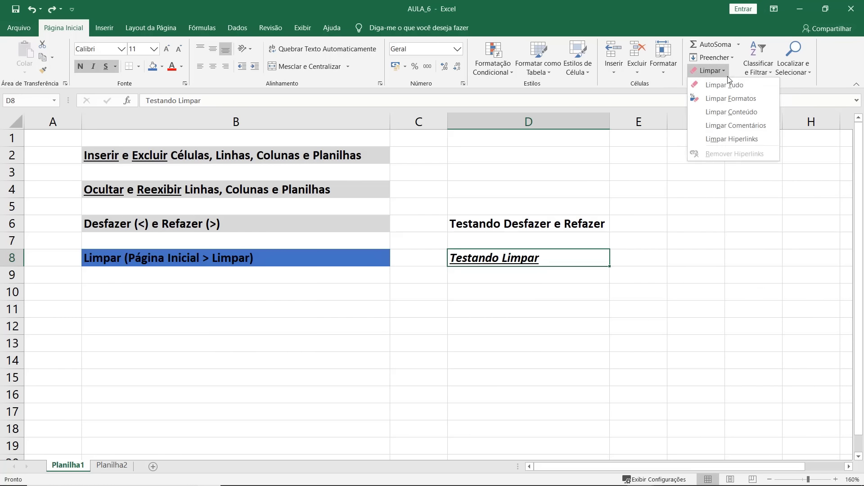
click(751, 98)
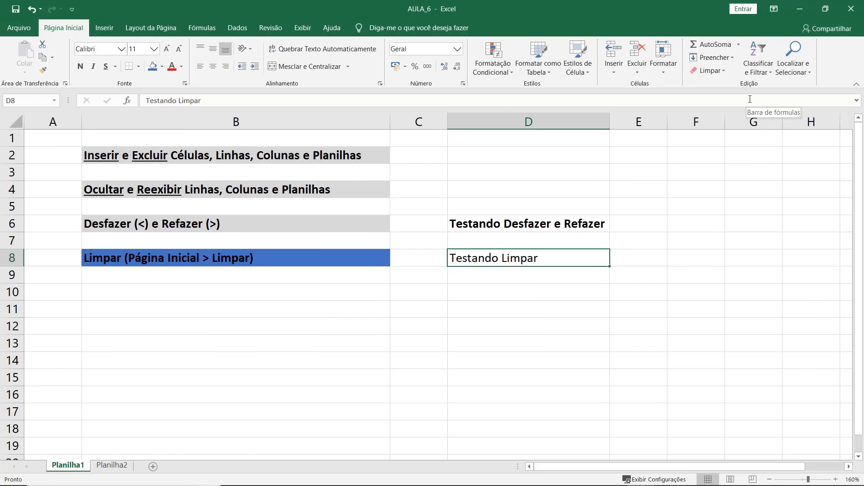
click(31, 10)
Clear only the content of cell D8 with Limpar Conteúdo, keeping the cell's formatting.
click(722, 71)
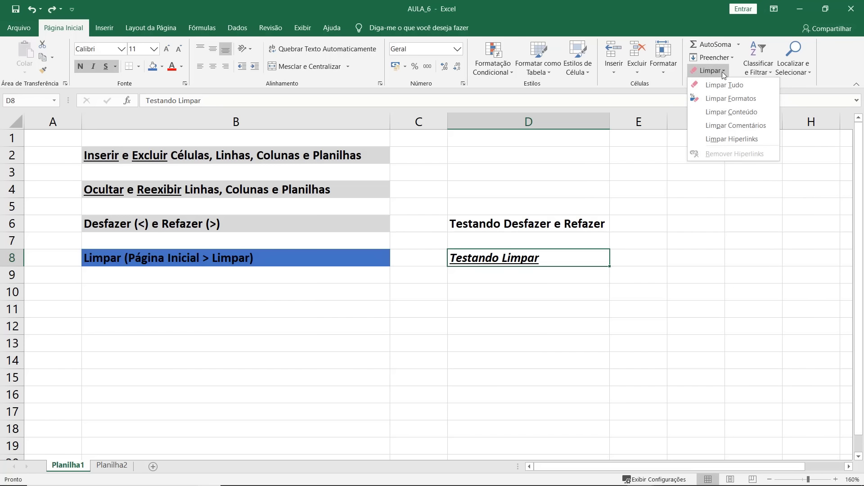
click(759, 111)
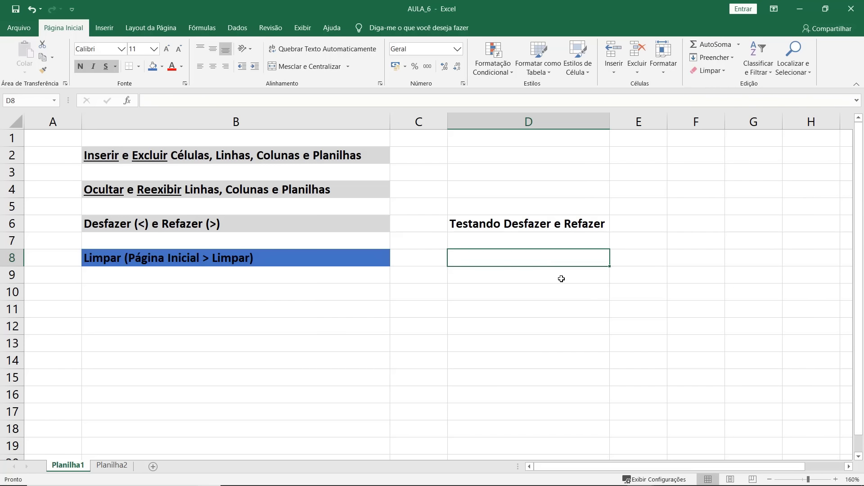
key(Return)
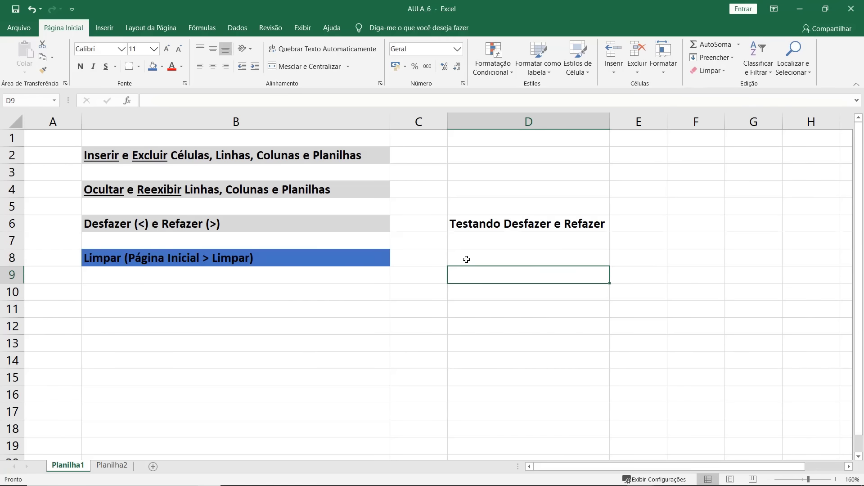
Enter "testar novamente" in the cleared cell D8 to test its retained formatting.
click(467, 260)
text(testa)
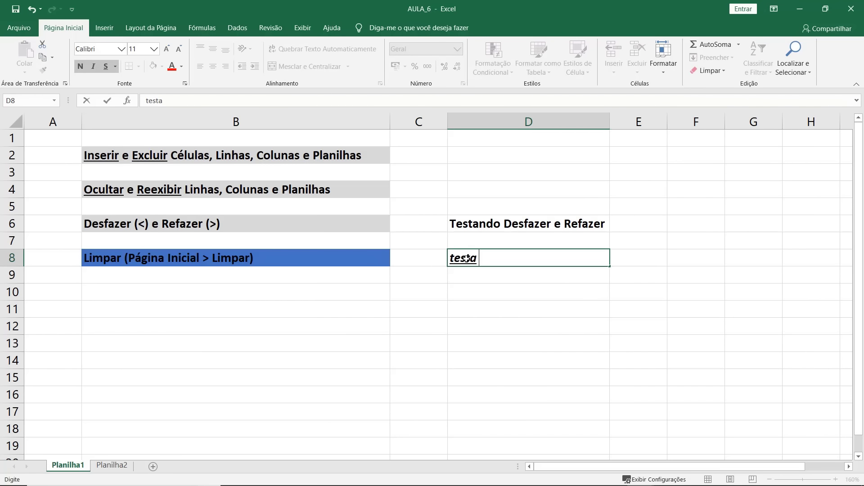
text(r novamente)
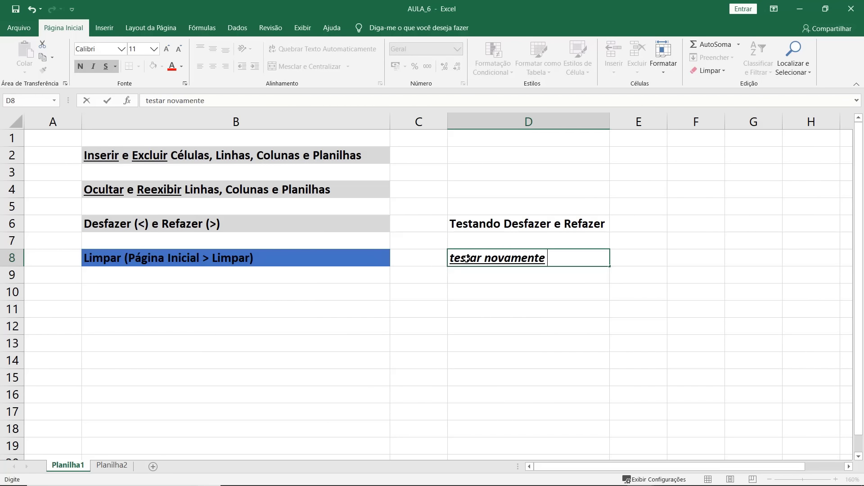
key(Return)
key(Return)
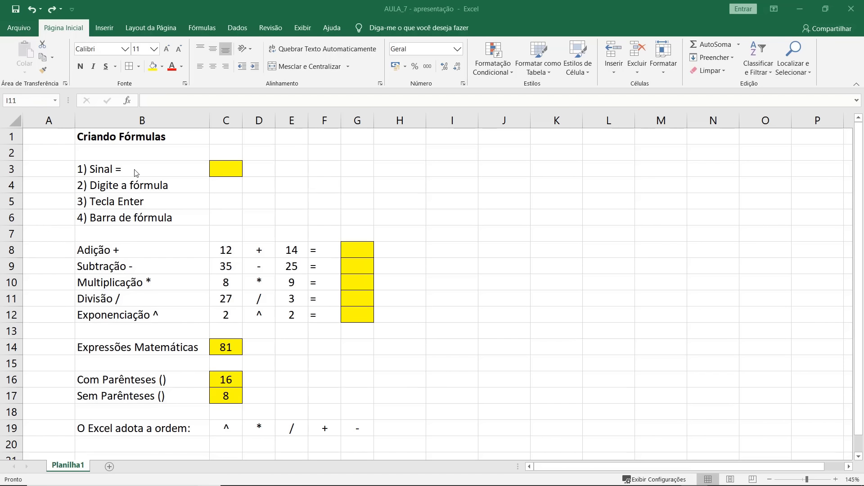
Go through the four formula instructions in B3:B6 of the AULA_7 workbook and enter =1+1 in cell C3.
click(122, 169)
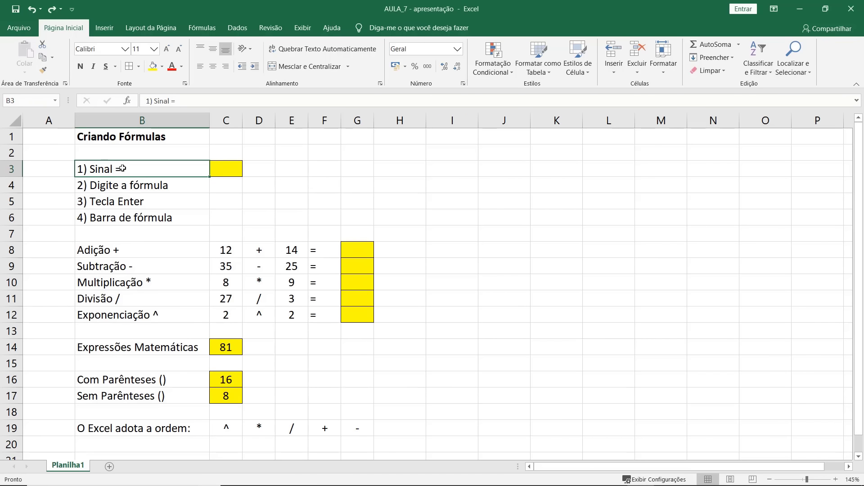
click(176, 188)
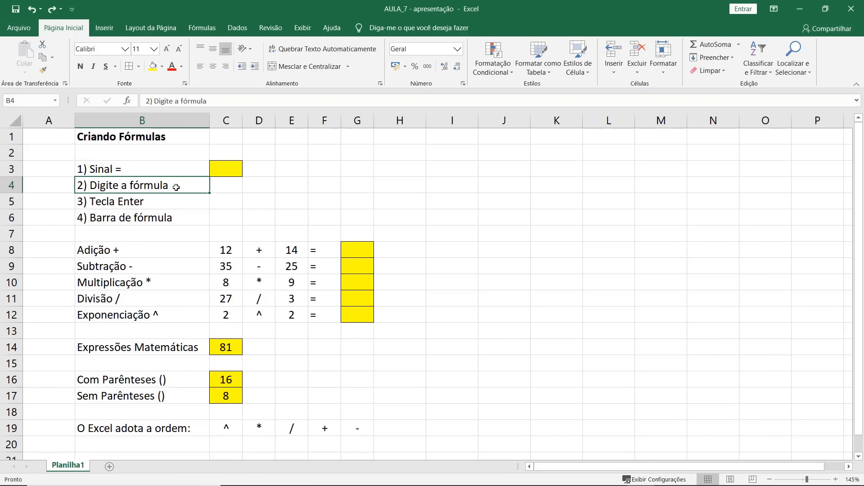
click(179, 204)
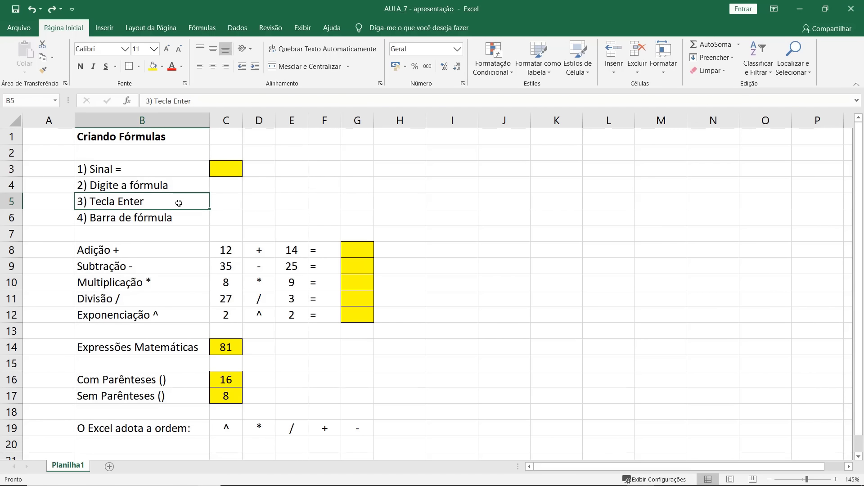
click(182, 221)
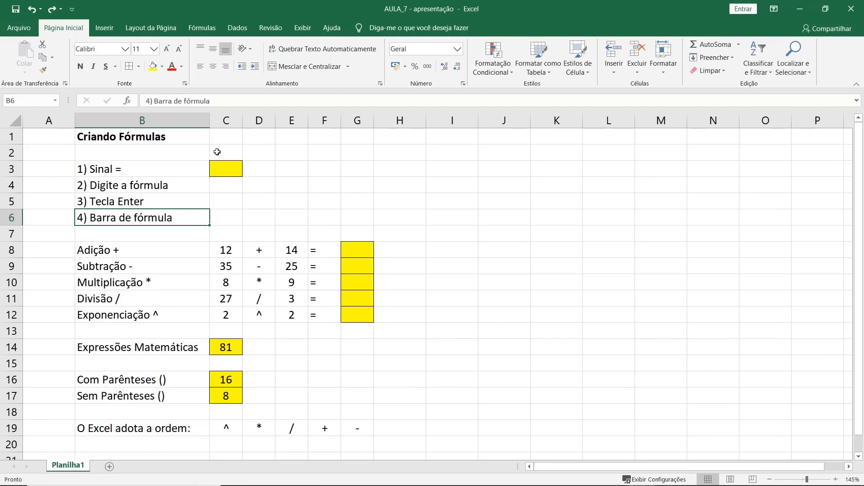
click(221, 169)
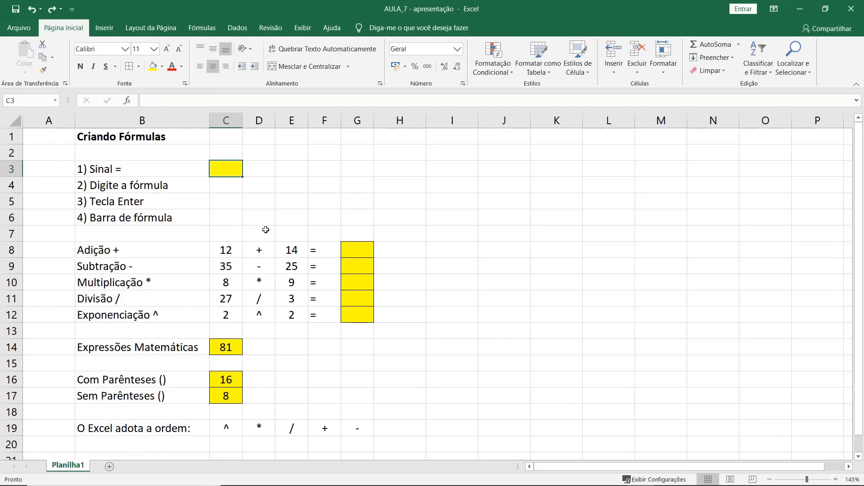
text(=)
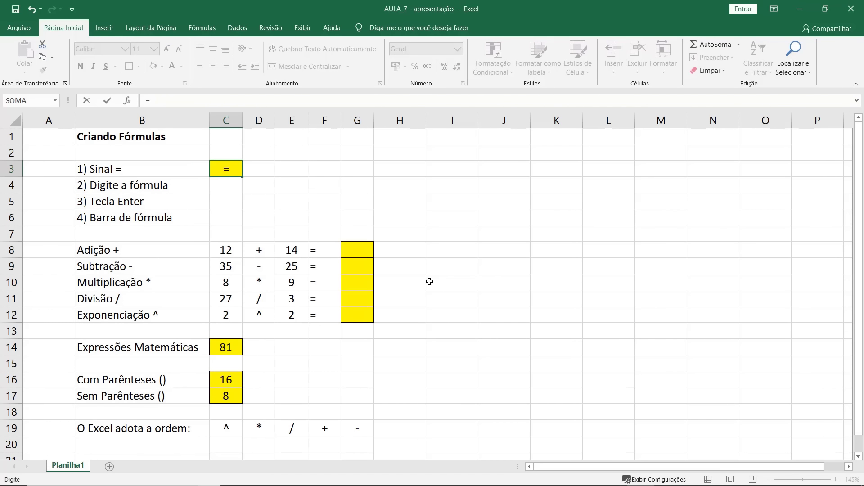
text(1+1)
key(Return)
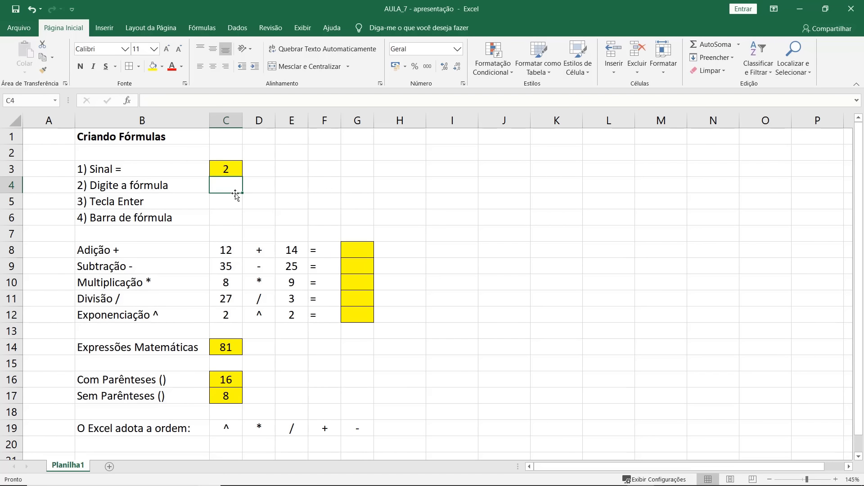
Change the formula in cell C3 to =2+2 and reselect the cell to check it.
click(230, 169)
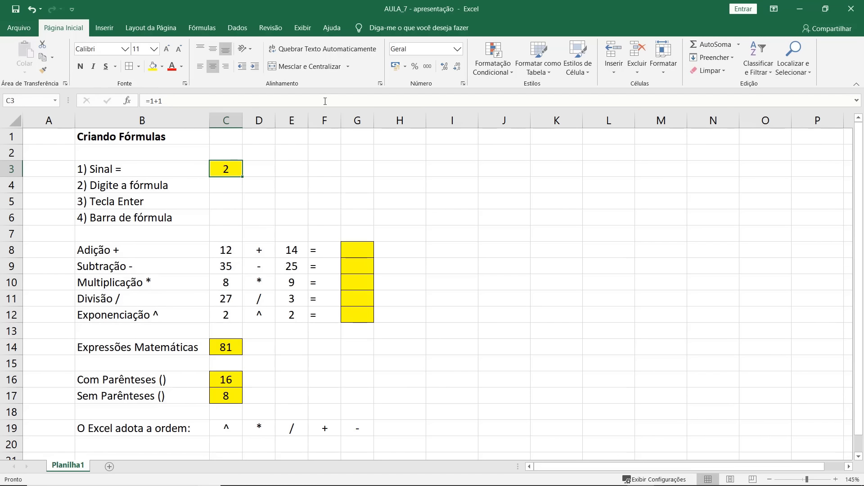
click(185, 100)
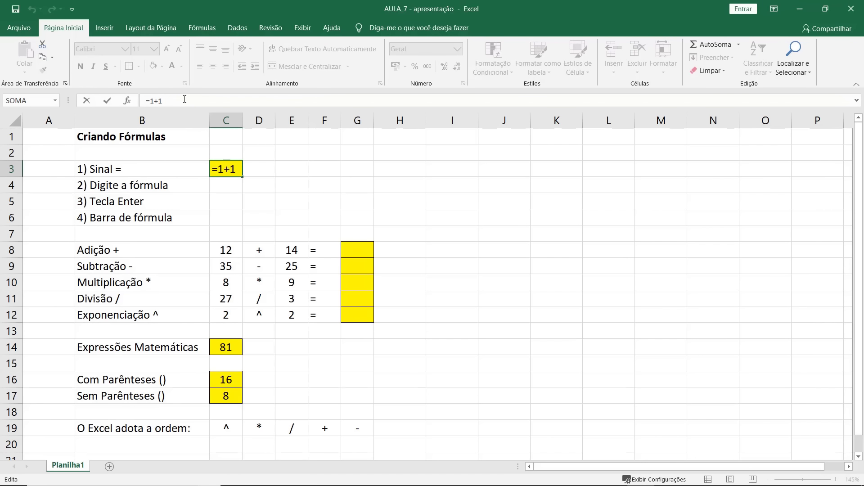
key(BackSpace)
key(BackSpace)
key(BackSpace)
text(2+2)
key(Return)
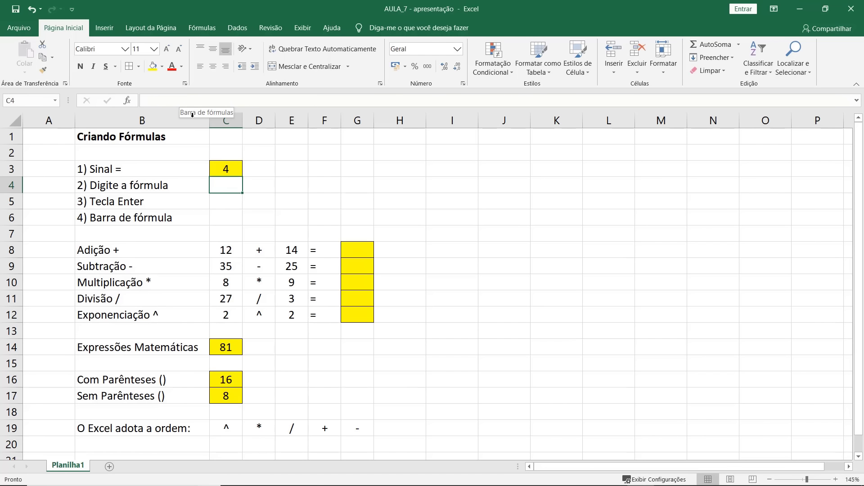
click(232, 170)
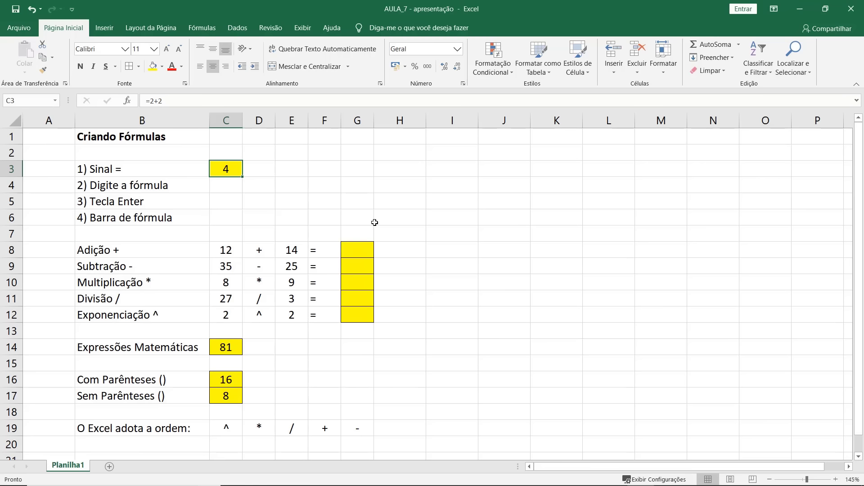
Enter the addition formula =12+14 in cell G8 of the Adição row.
click(361, 249)
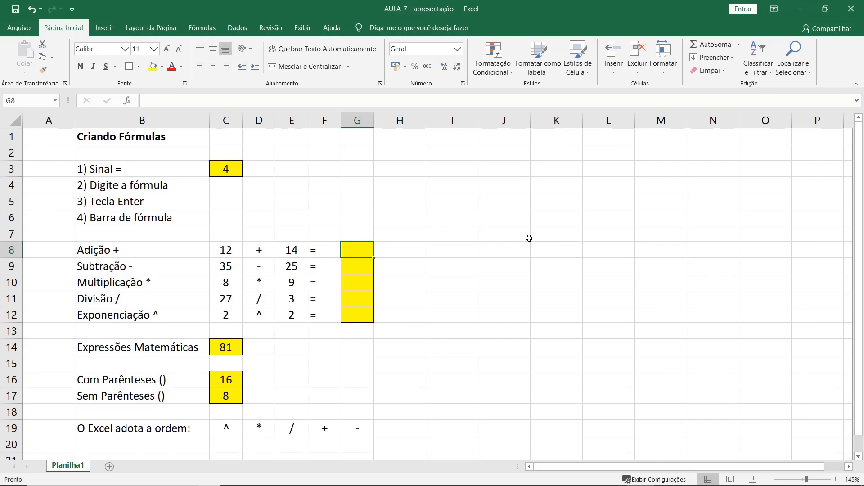
text(=)
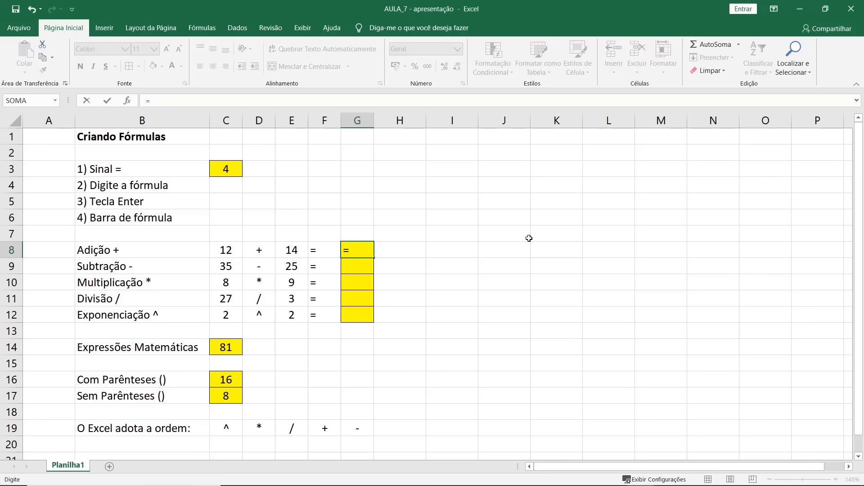
text(12+14)
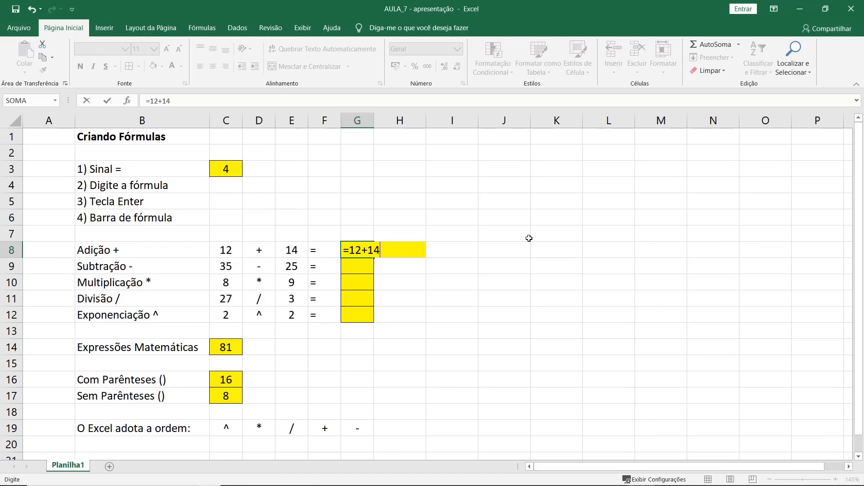
key(Return)
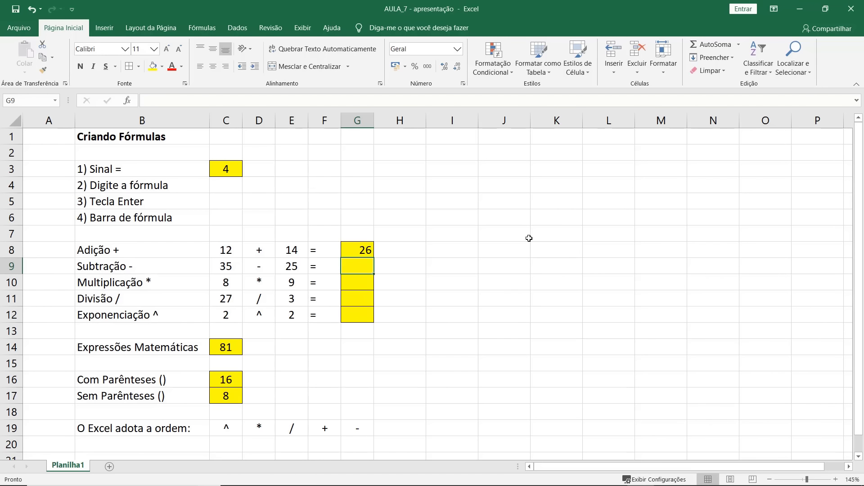
Enter the subtraction formula =35-25 in cell G9 and the multiplication formula =8*9 in cell G10.
text(=35)
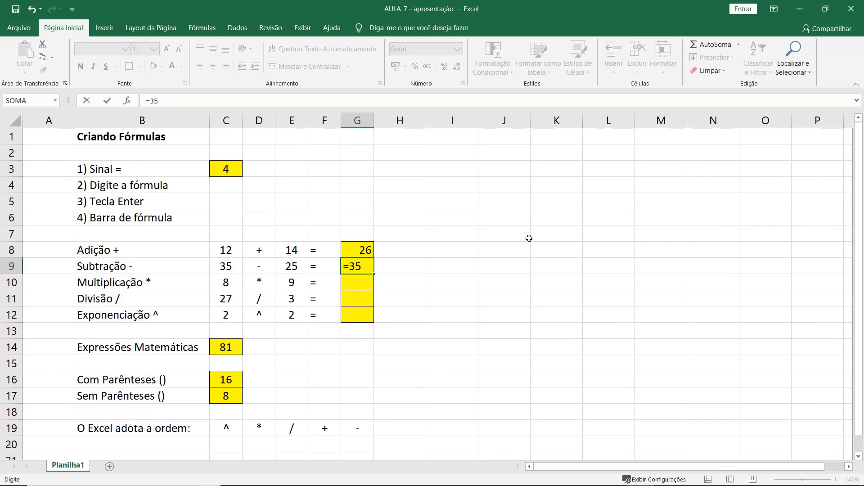
text(-25)
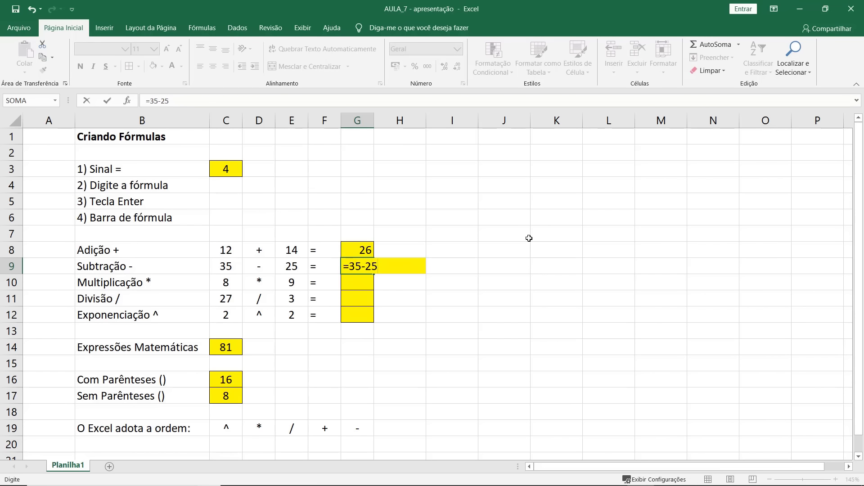
key(Return)
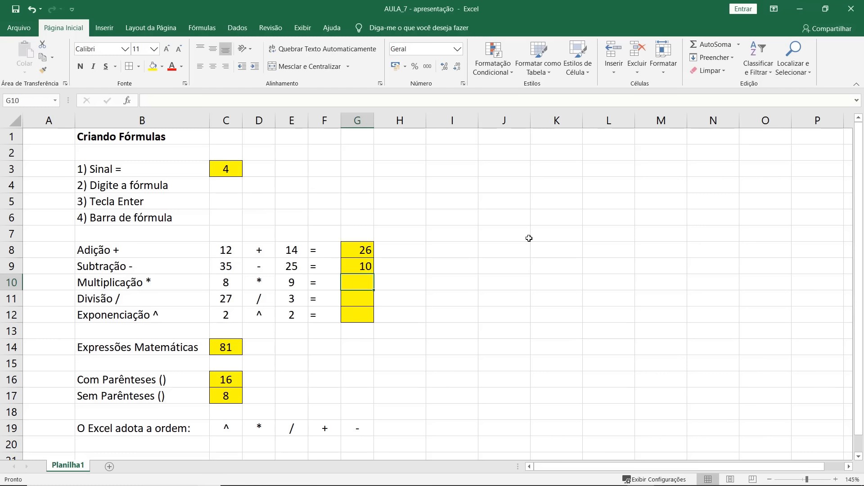
text(=)
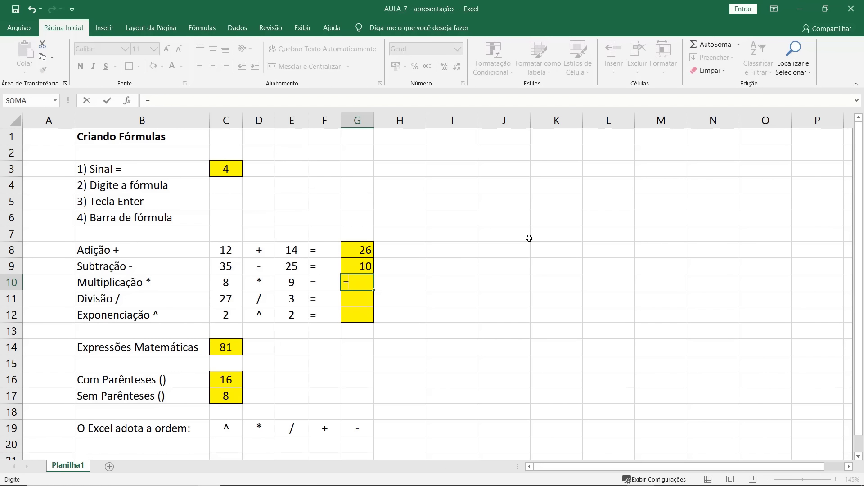
text(8*9)
key(Return)
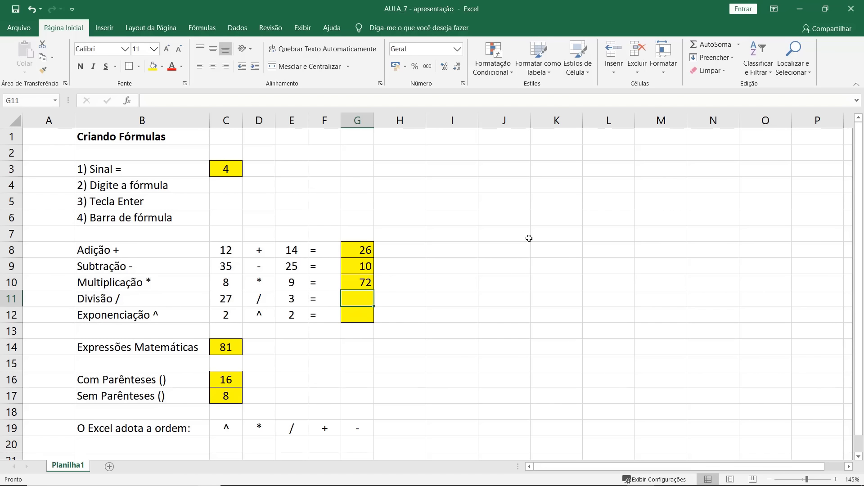
Enter the division formula =27/3 in cell G11 and the exponentiation formula =2^2 in cell G12.
text(=)
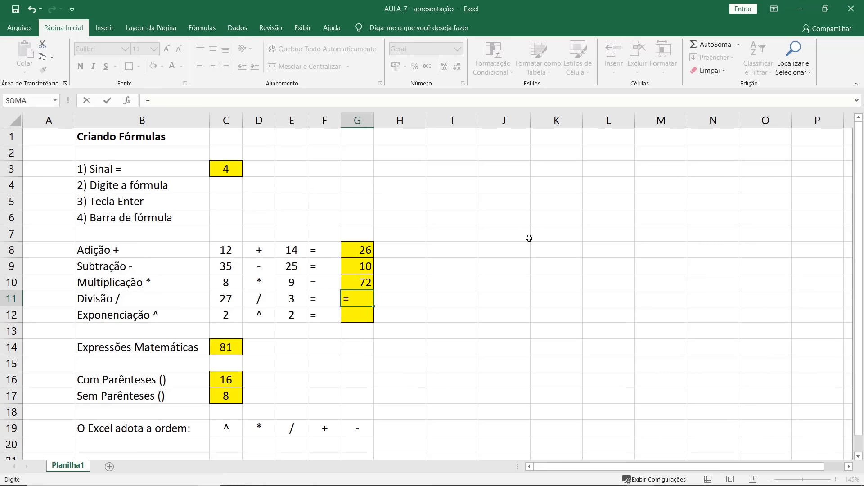
text(27/3)
key(Return)
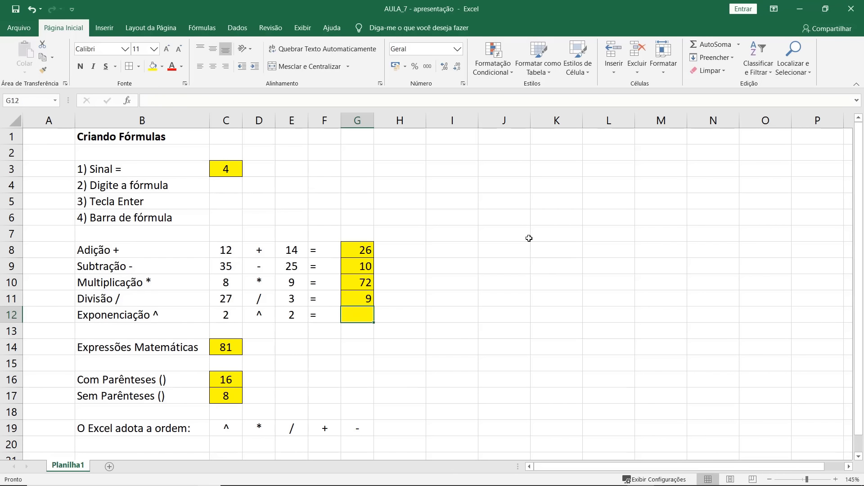
text(=2)
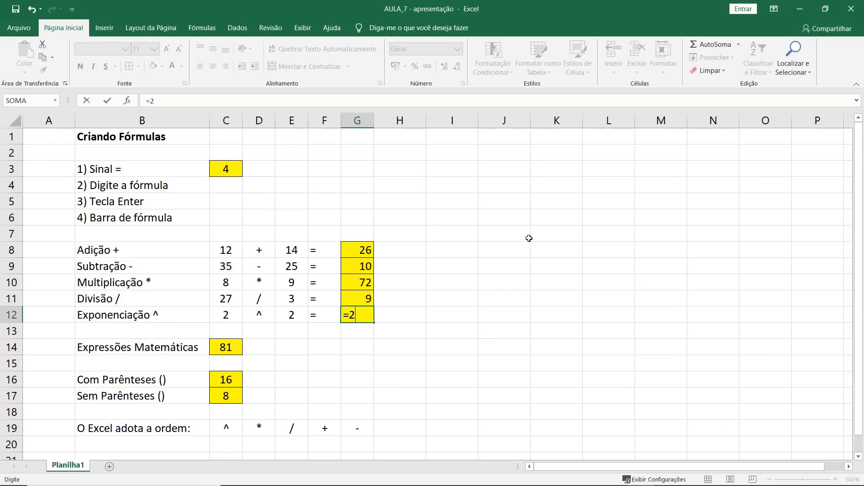
text(^2)
key(Return)
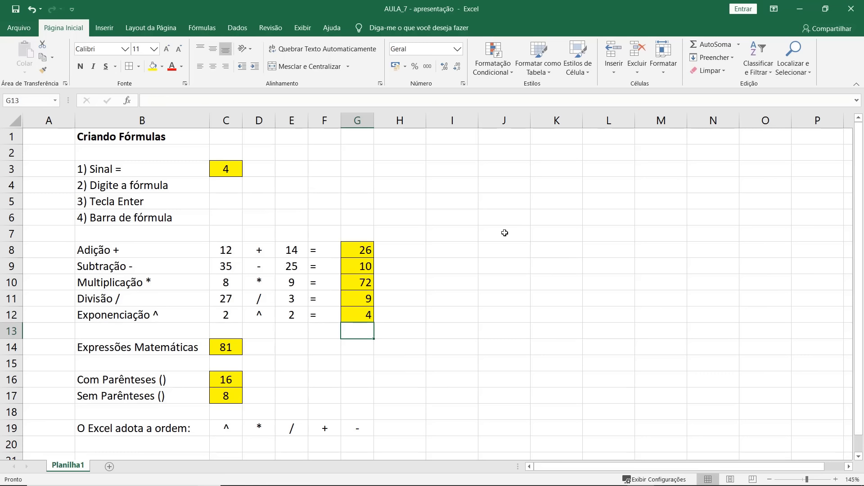
Change the first addend in cell C8 to 13 and check the formula in cell G8.
click(358, 250)
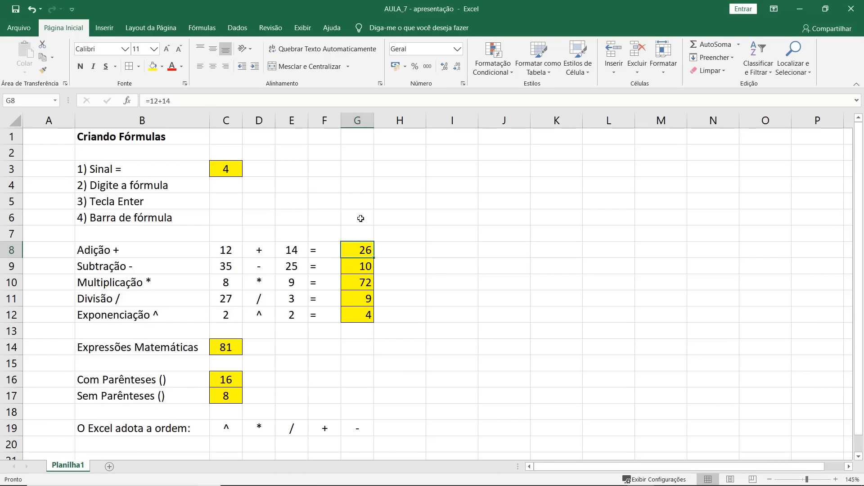
click(229, 248)
double_click(233, 252)
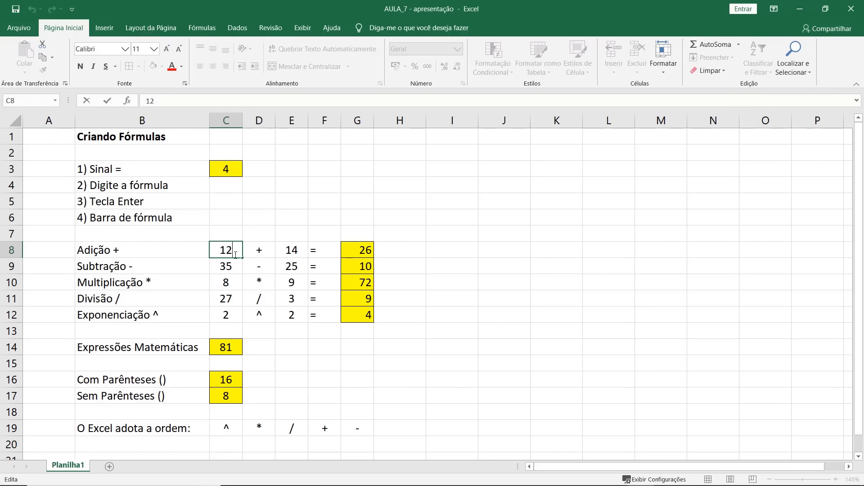
drag(227, 250, 232, 250)
text(3)
click(360, 249)
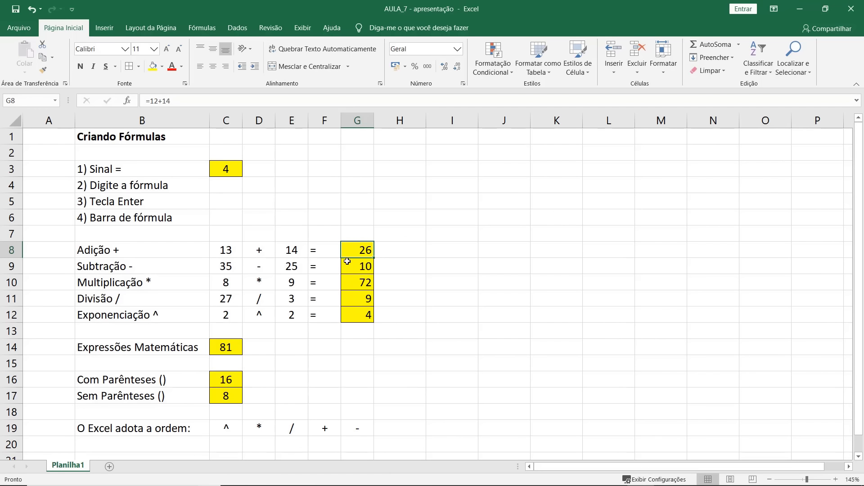
Edit the addition formula in cell G8 to =13+14.
click(156, 100)
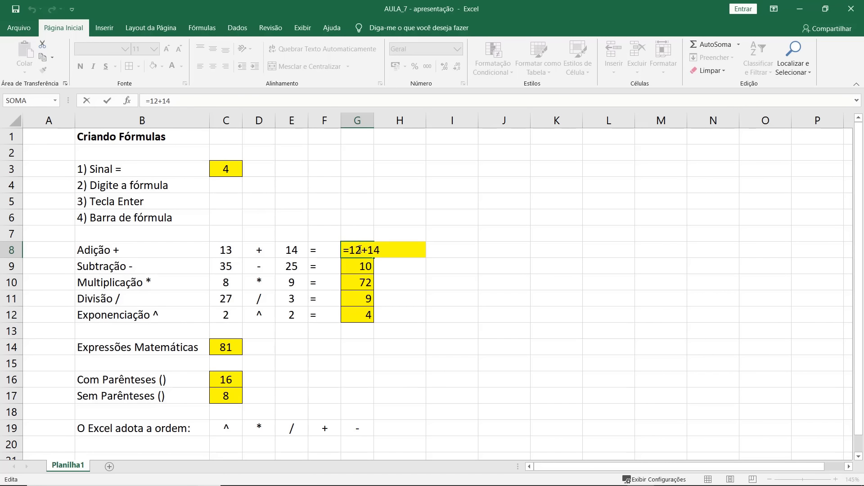
drag(360, 249, 355, 250)
text(3)
key(Return)
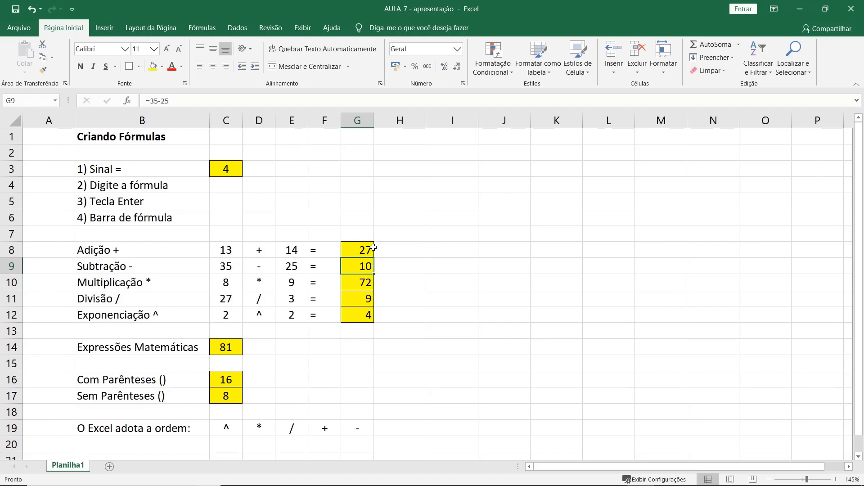
Replace the typed numbers in the G8 addition formula with cell references so it reads =C8+E8.
click(228, 249)
click(355, 249)
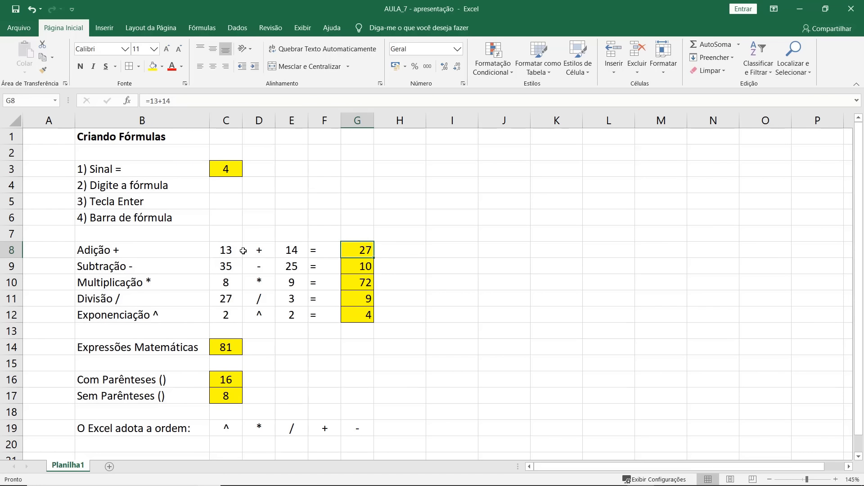
double_click(356, 249)
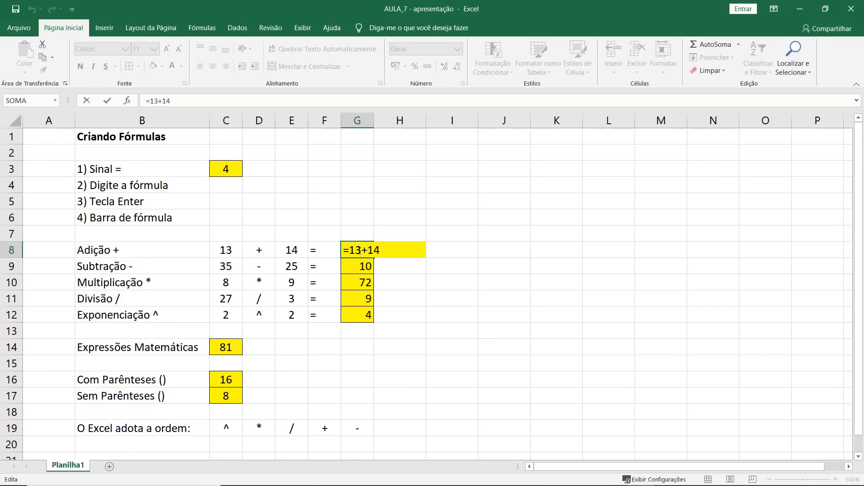
drag(361, 250, 349, 250)
click(229, 249)
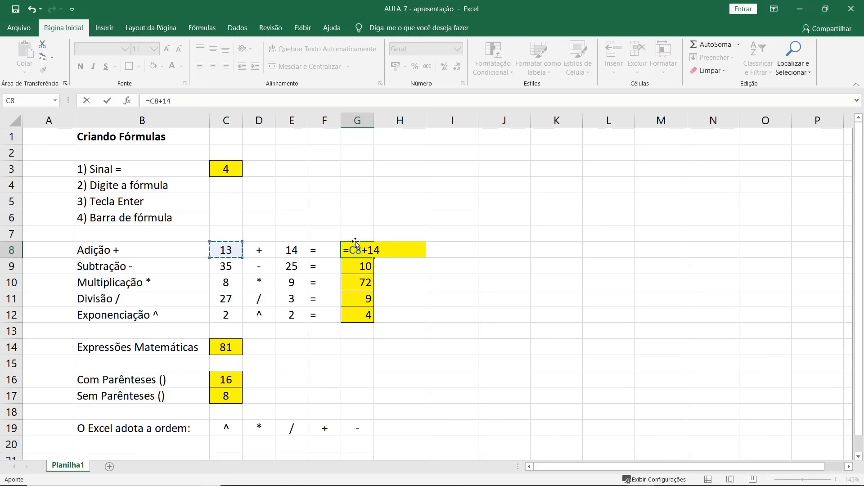
drag(380, 250, 372, 250)
click(290, 251)
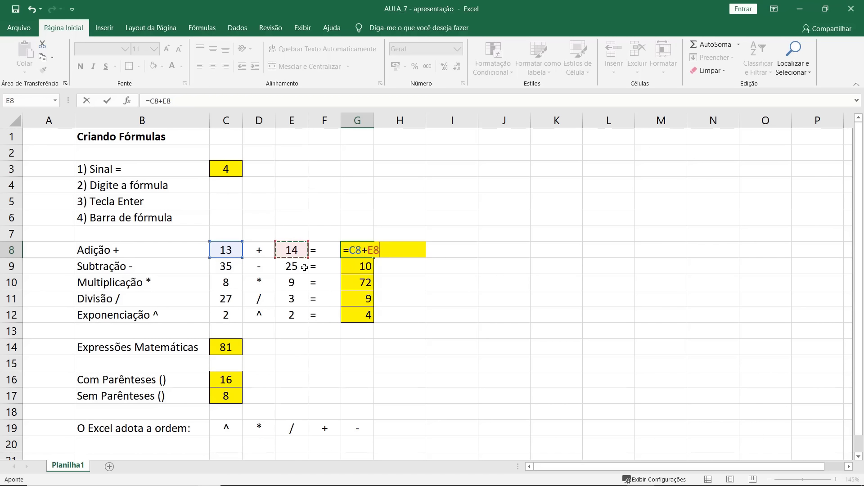
key(Return)
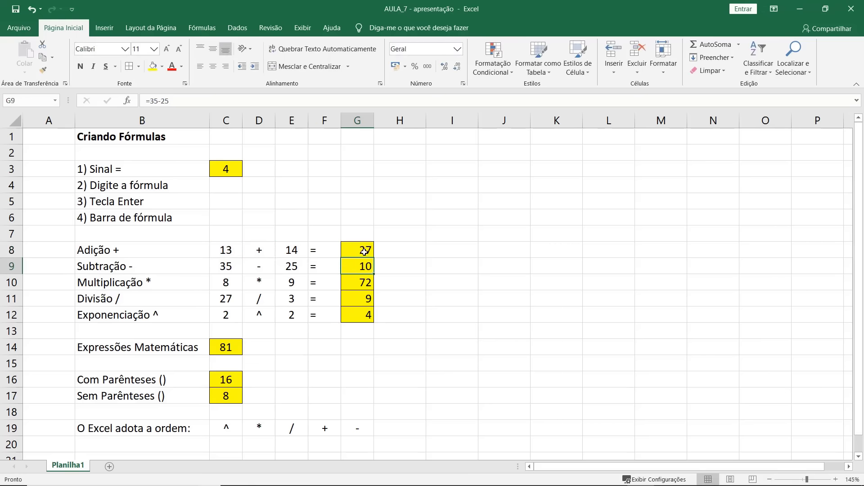
Set the first addend in cell C8 to 12 to test the referenced formula in G8.
click(365, 254)
click(225, 253)
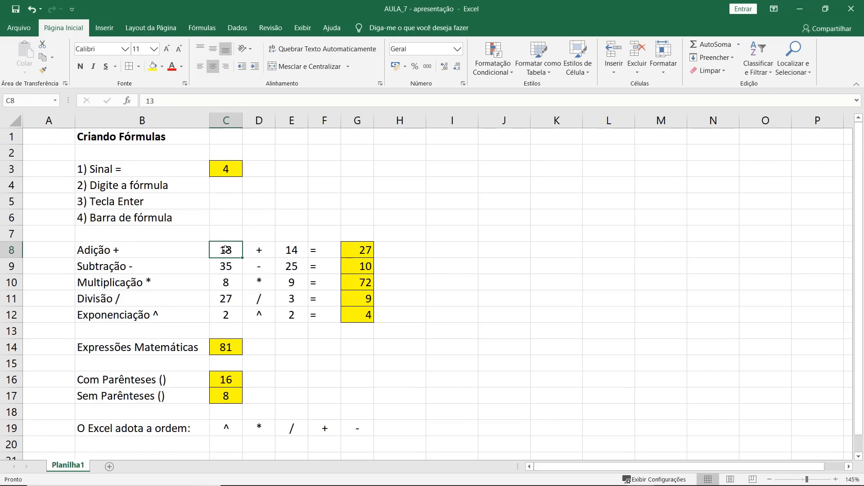
double_click(230, 250)
text(2)
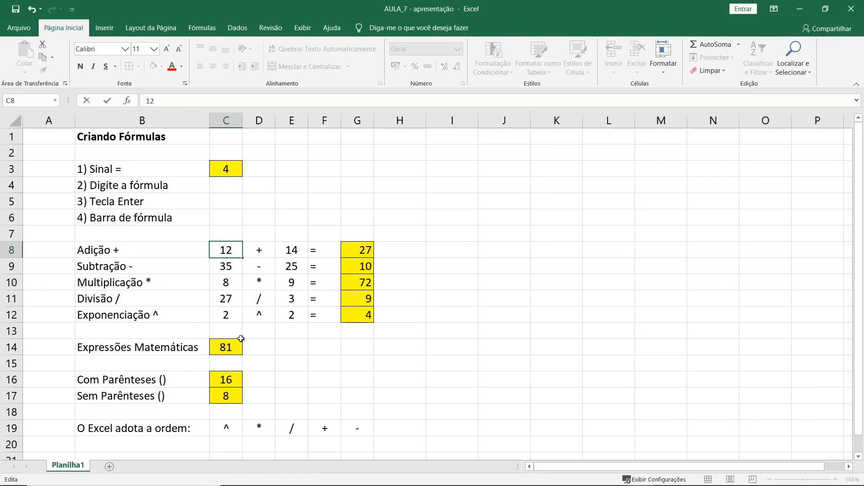
key(Return)
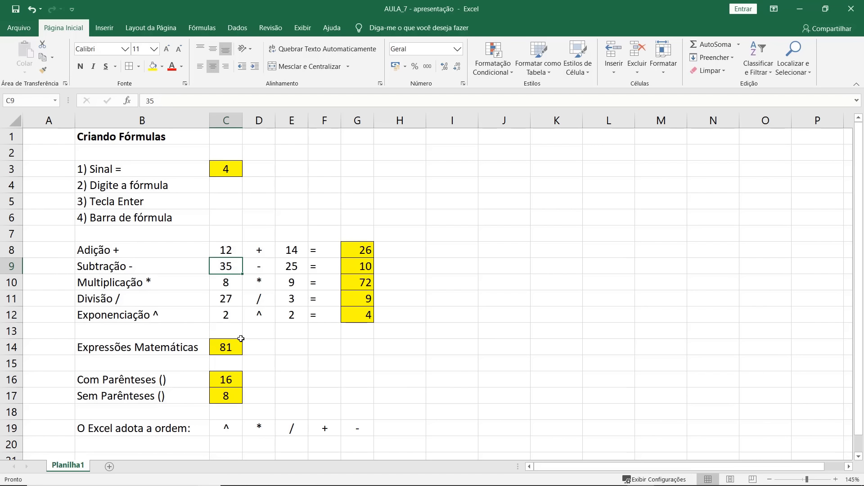
Replace the typed numbers in the G9 subtraction formula with cell references so it reads =C9-E9.
click(358, 266)
double_click(359, 266)
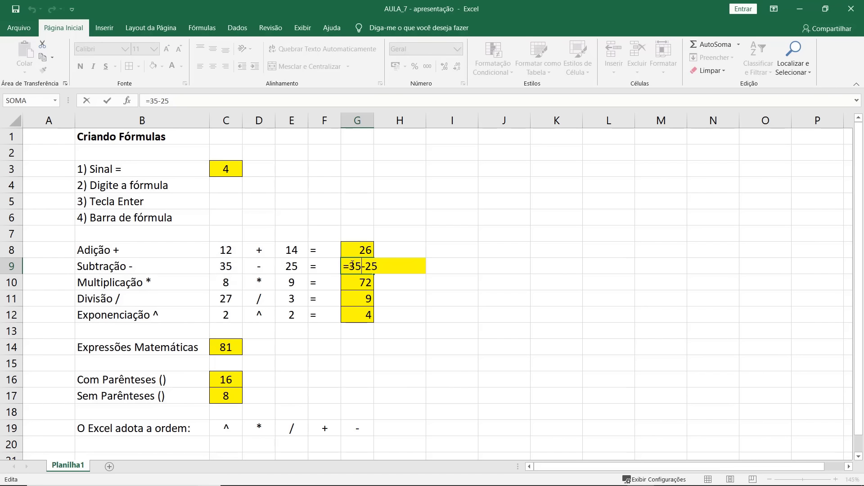
drag(349, 266, 378, 267)
click(225, 265)
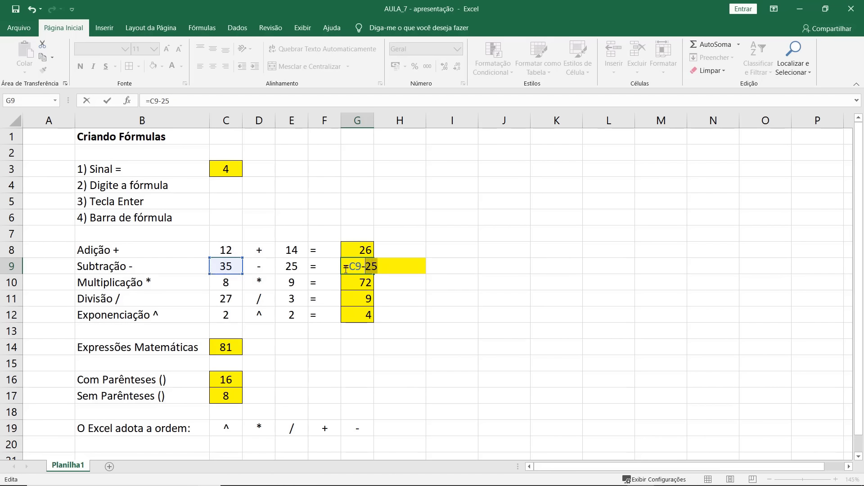
click(297, 267)
key(Return)
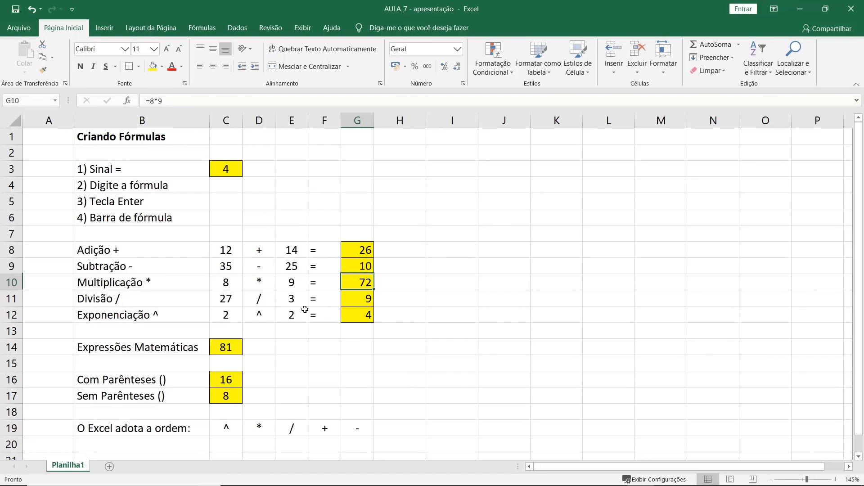
Replace the typed numbers in the G10 multiplication formula with cell references so it reads =C10*E10.
double_click(354, 281)
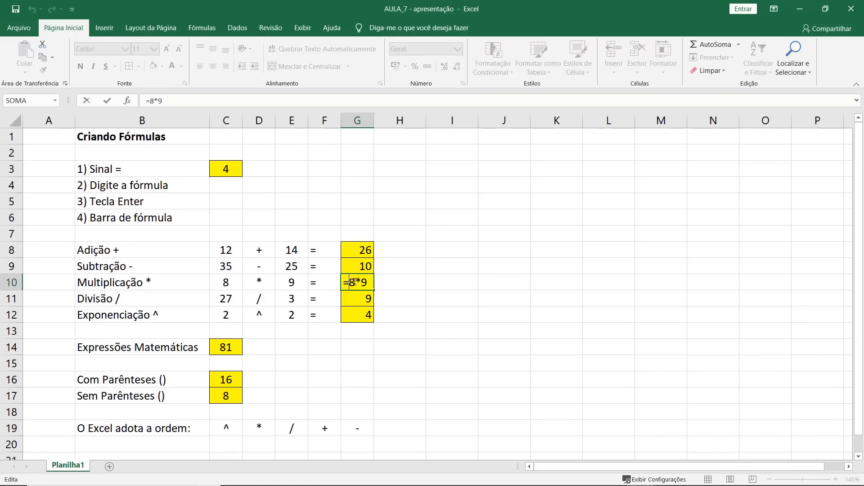
double_click(352, 282)
click(226, 283)
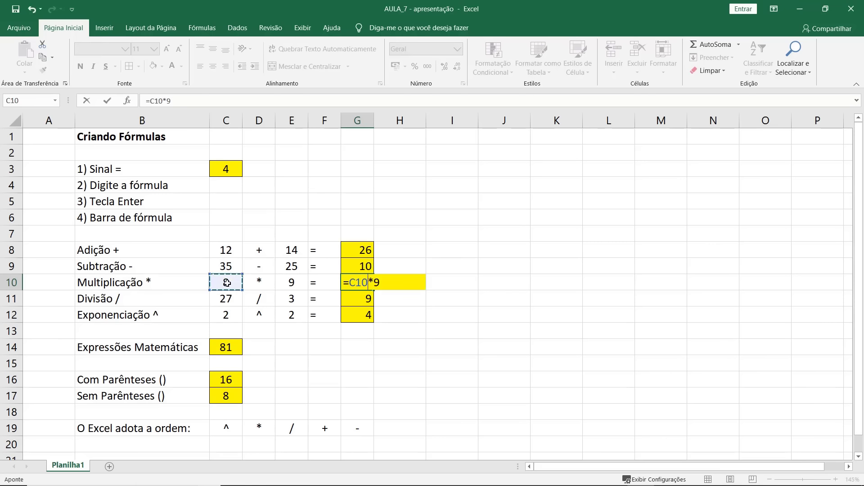
double_click(376, 283)
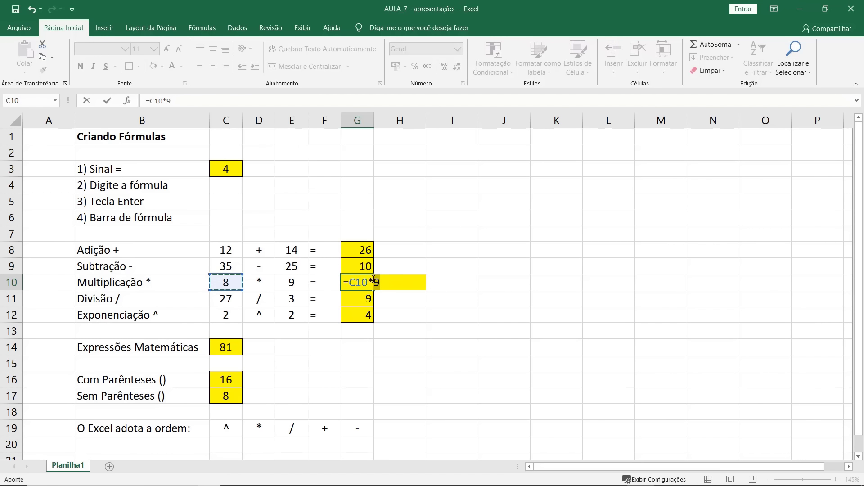
click(291, 282)
key(Return)
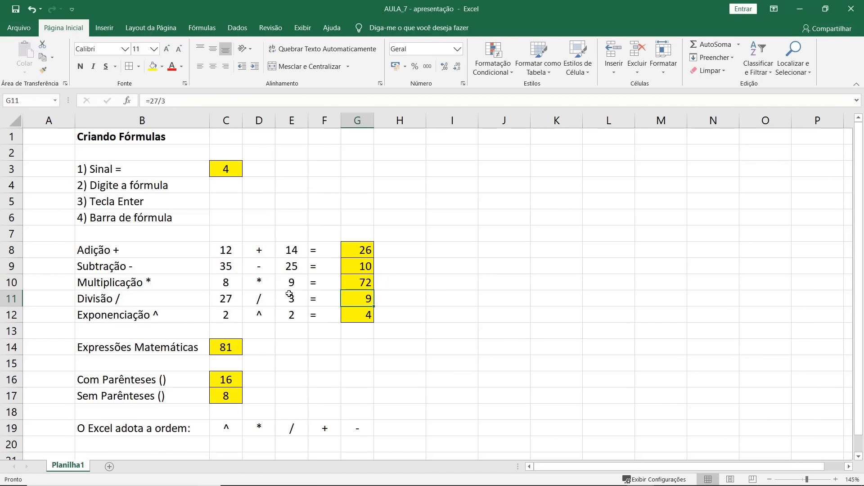
Replace the typed numbers in the G11 division formula with cell references so it reads =C11/E11.
double_click(365, 299)
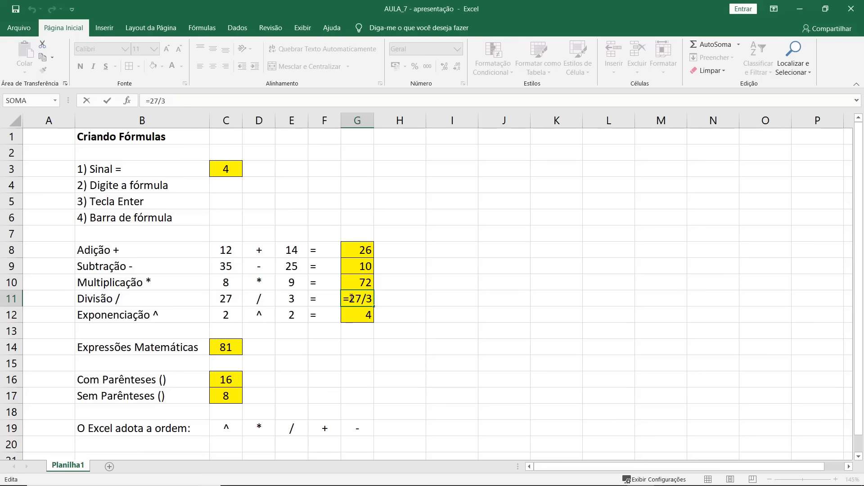
double_click(354, 299)
click(231, 299)
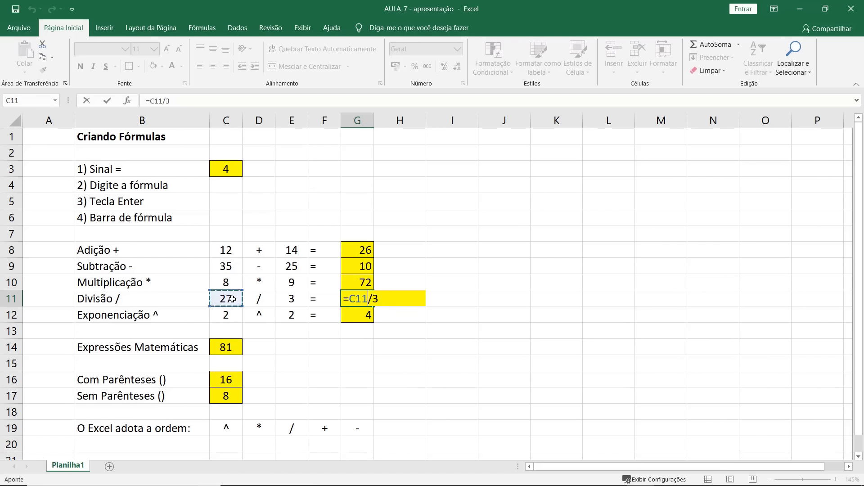
double_click(375, 299)
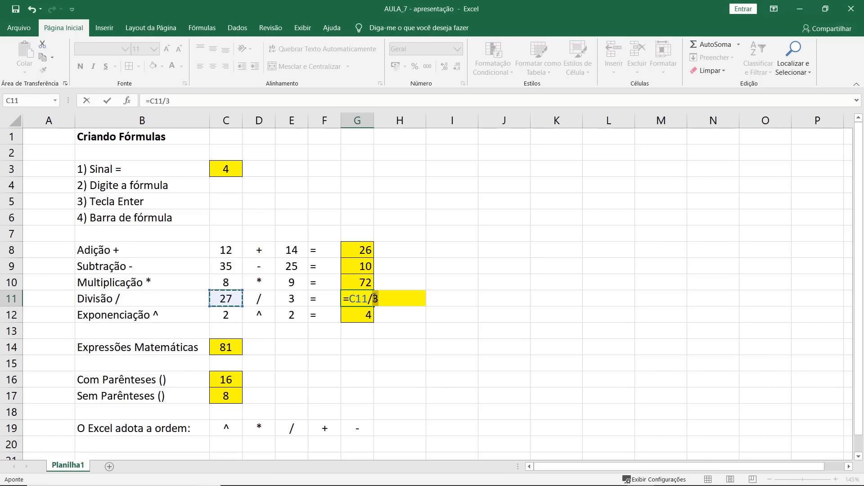
click(292, 298)
key(Return)
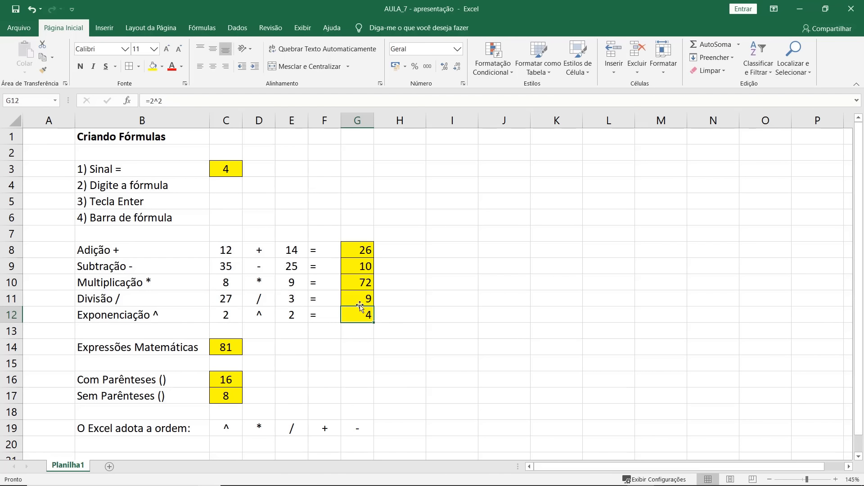
Replace the typed numbers in the G12 exponentiation formula with cell references so it reads =C12^E12.
drag(357, 316, 349, 316)
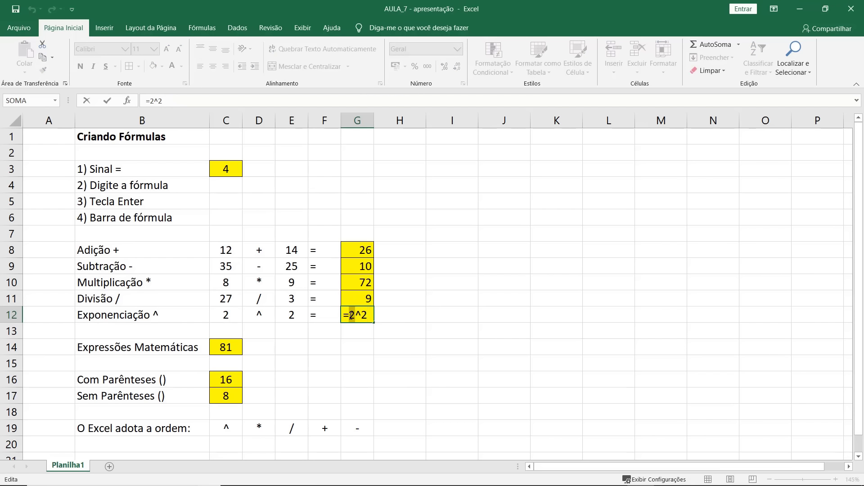
click(229, 316)
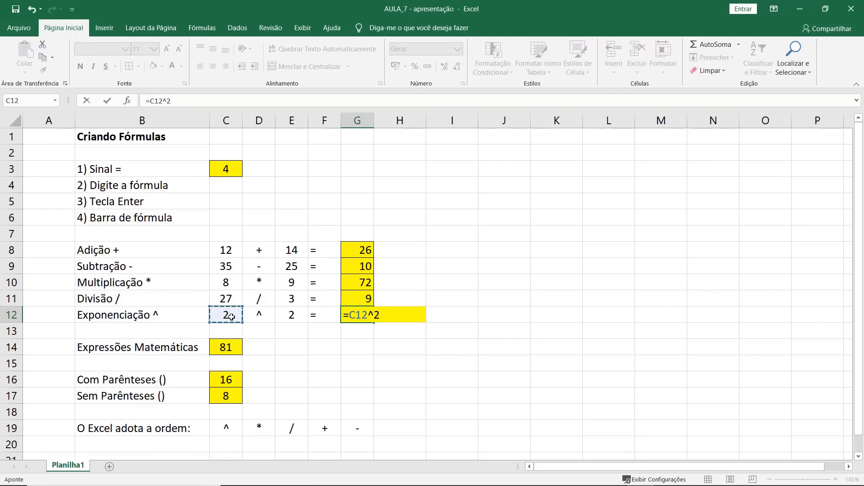
drag(382, 315, 375, 316)
click(294, 315)
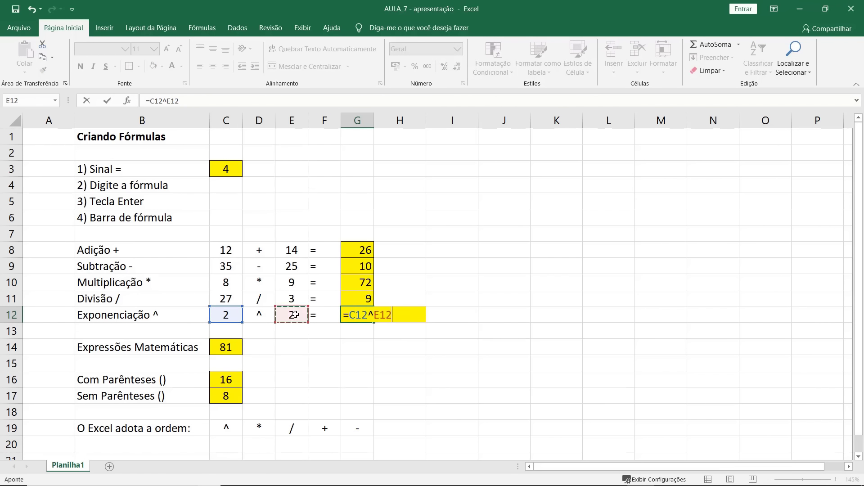
key(Return)
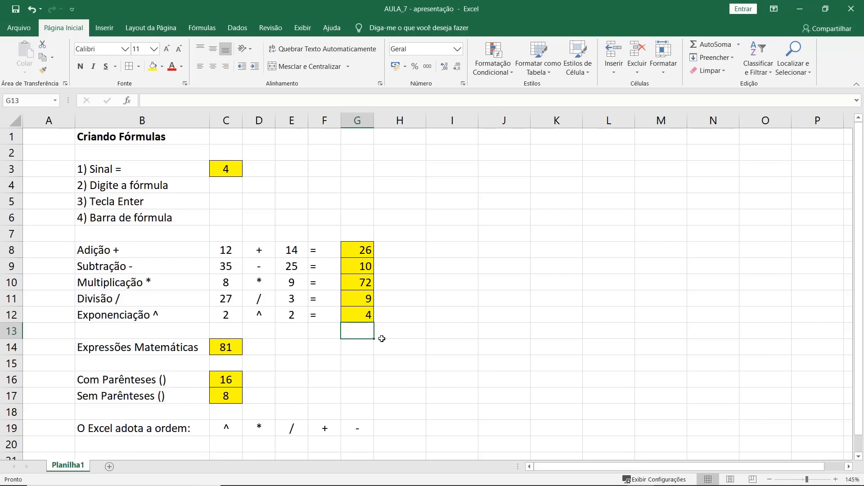
Set the exponentiation base in cell C12 to 3 to test the referenced formula in G12.
click(229, 315)
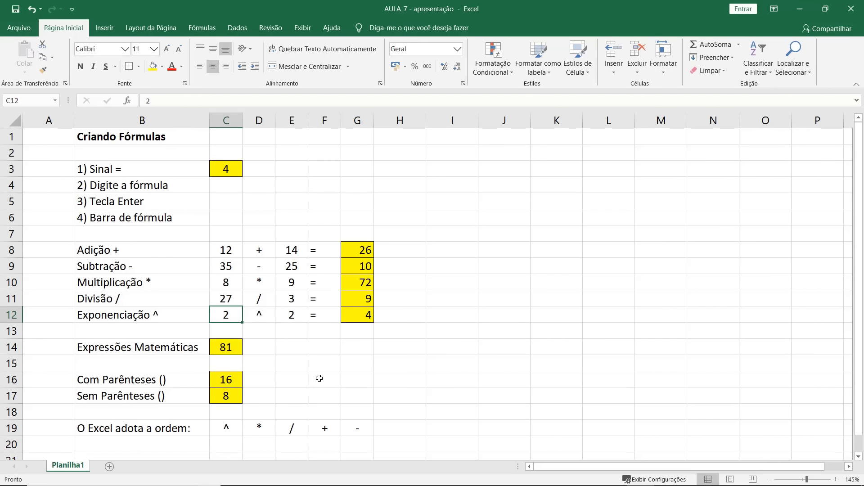
text(3)
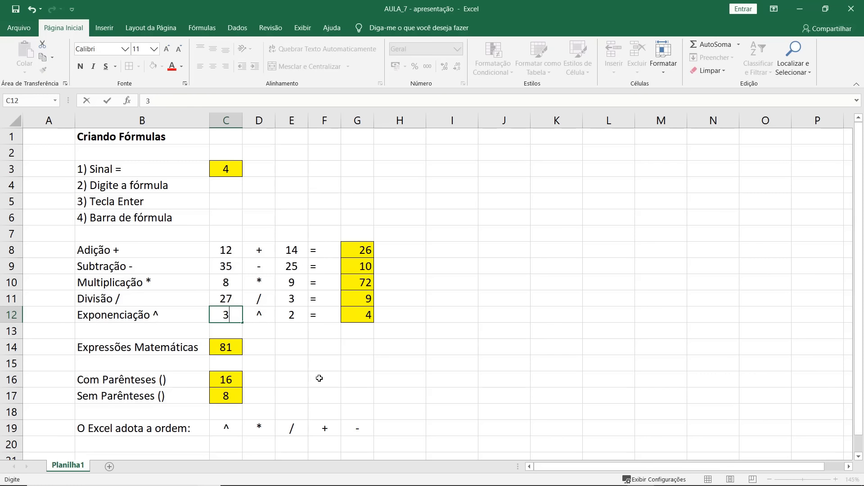
key(Return)
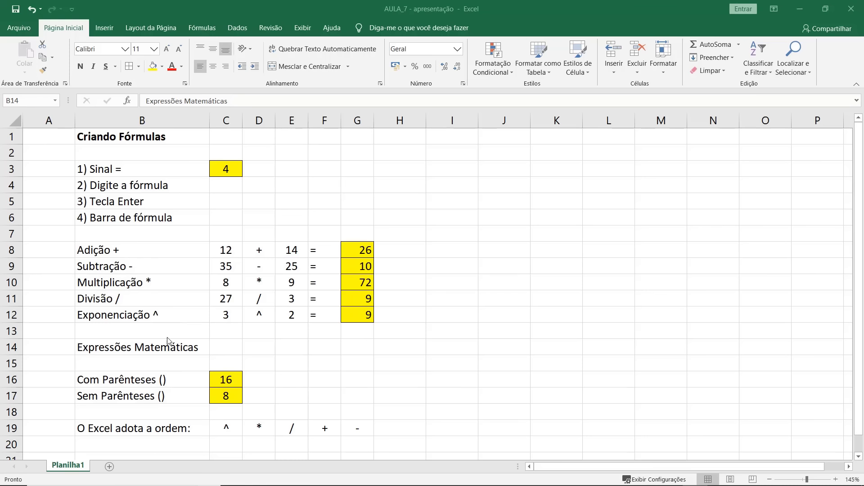
Examine the expression with parentheses in C16 and the one without in C17, comparing which parts are calculated first.
click(239, 389)
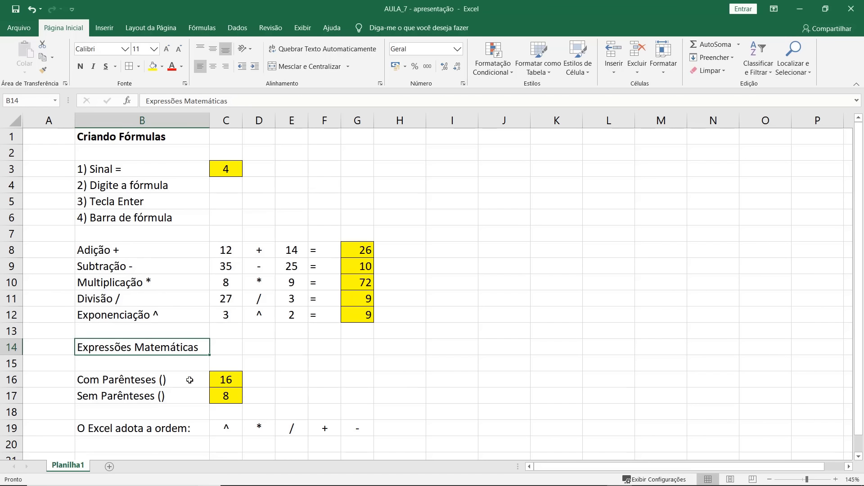
click(237, 379)
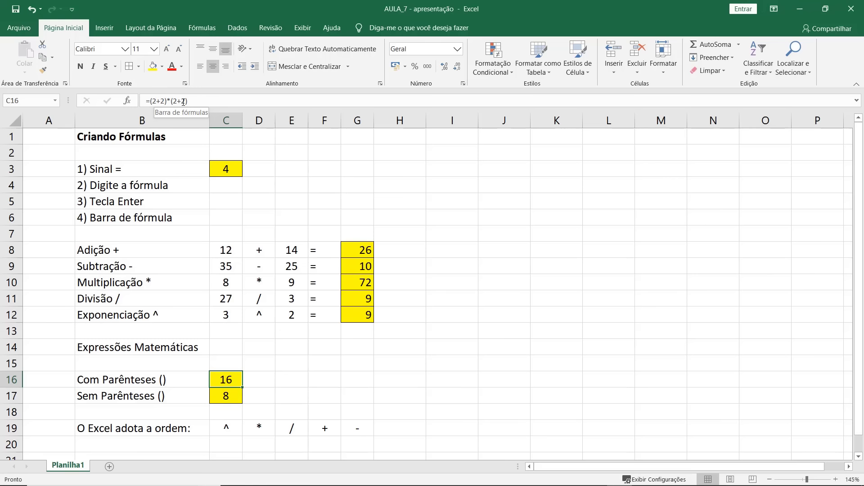
drag(188, 101, 150, 101)
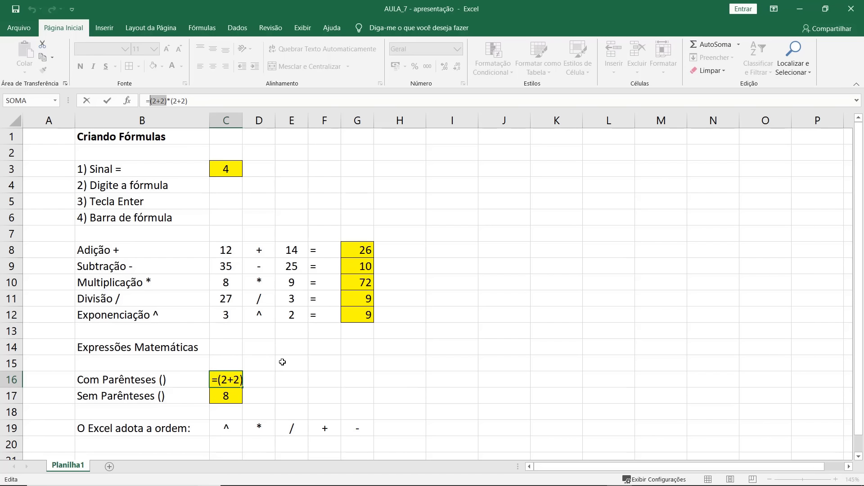
key(Return)
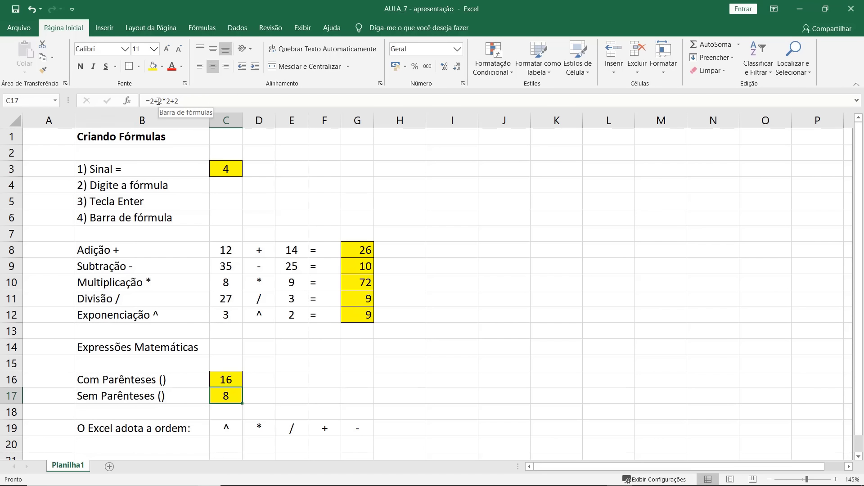
drag(158, 101, 171, 100)
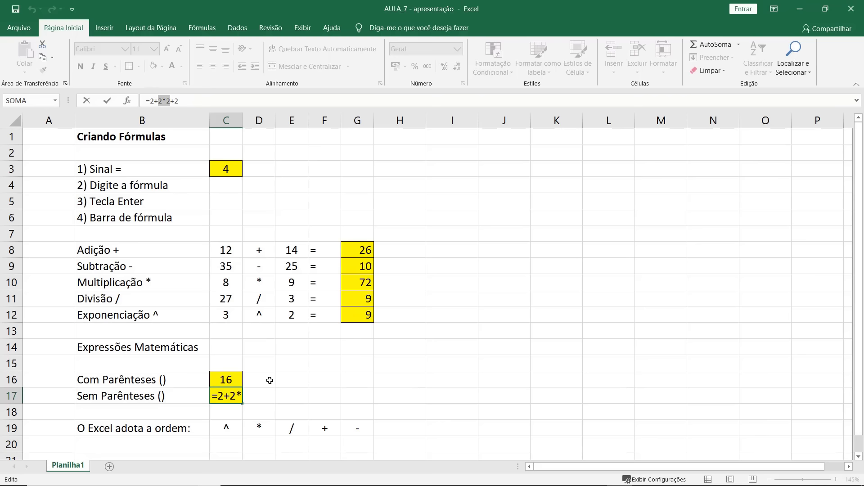
key(Return)
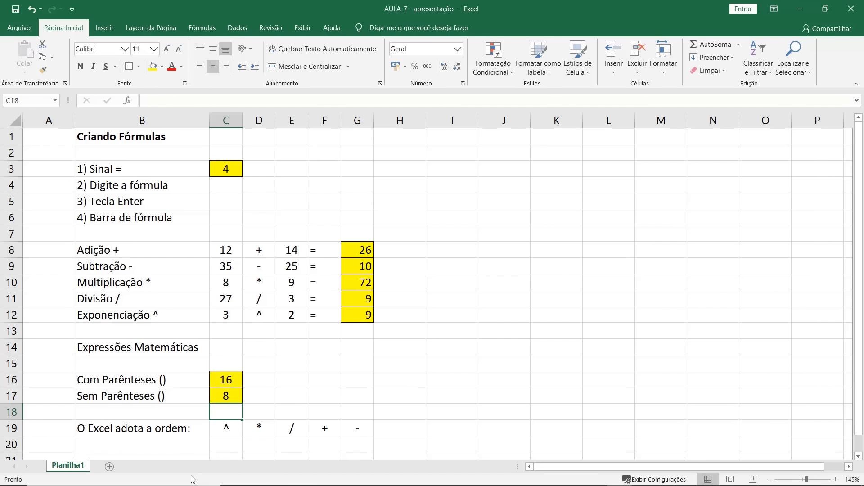
Review the operator precedence listed in row 19, one operator at a time, and return to the C16 expression.
click(125, 431)
key(ctrl+shift+Right)
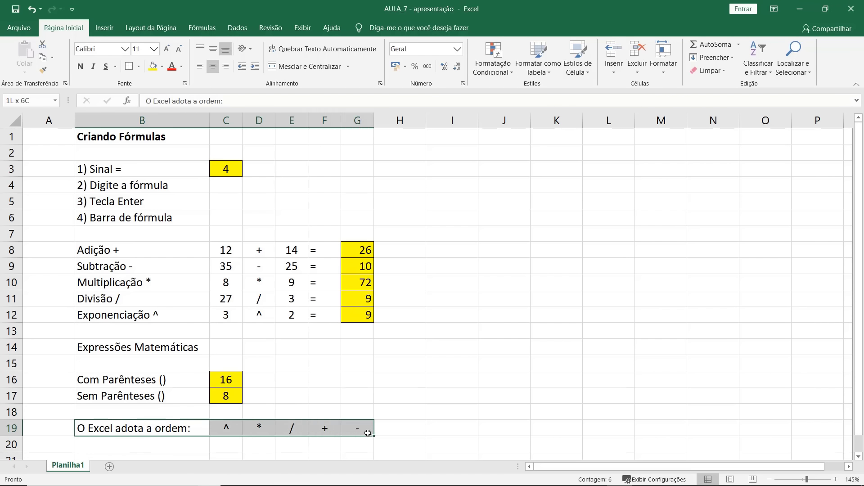
click(220, 426)
key(Right)
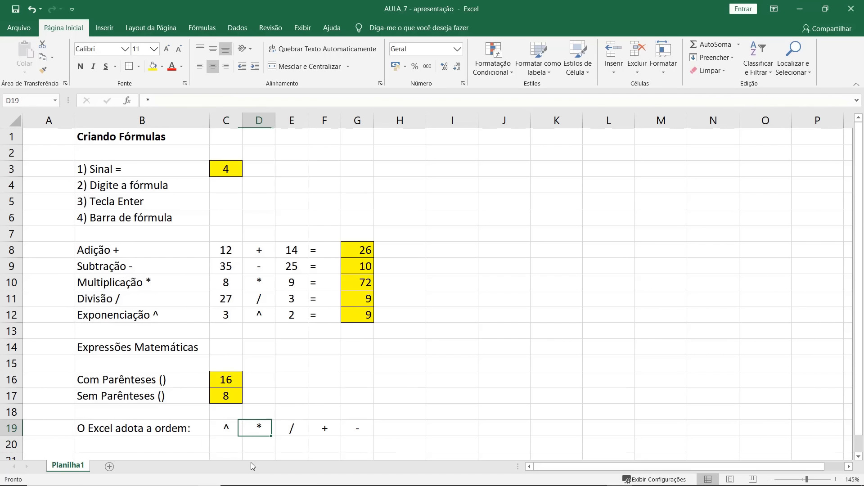
key(Right)
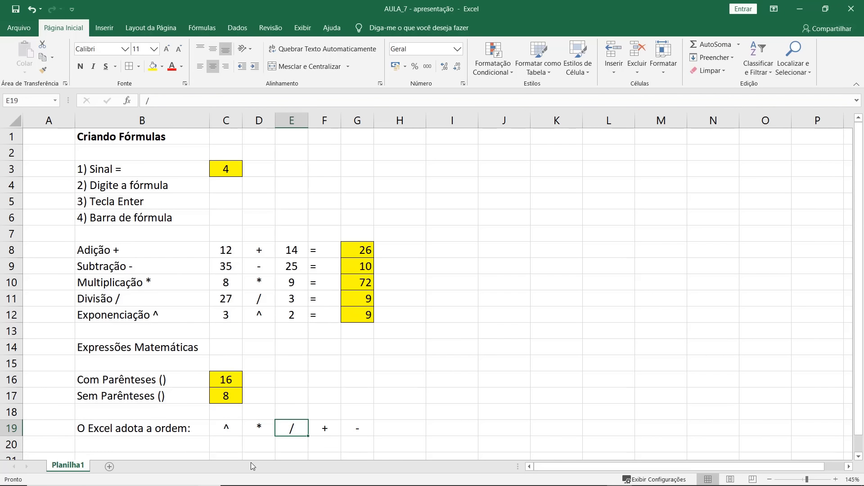
key(Right)
key(Right)
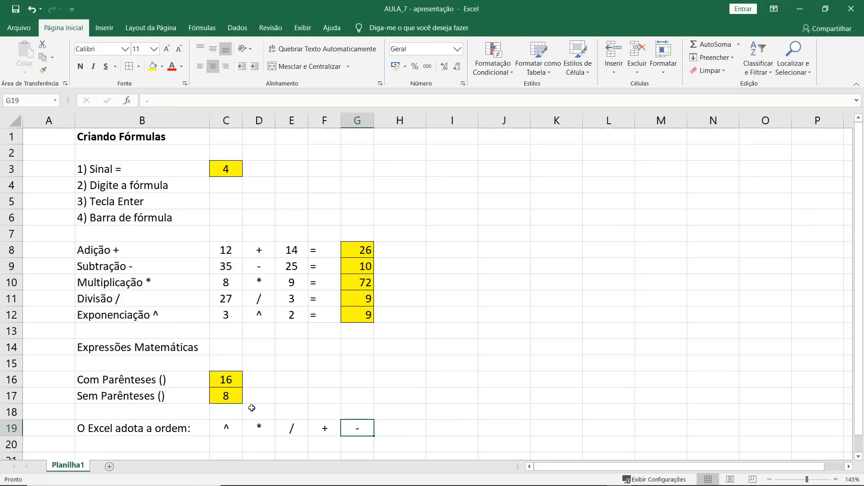
click(230, 380)
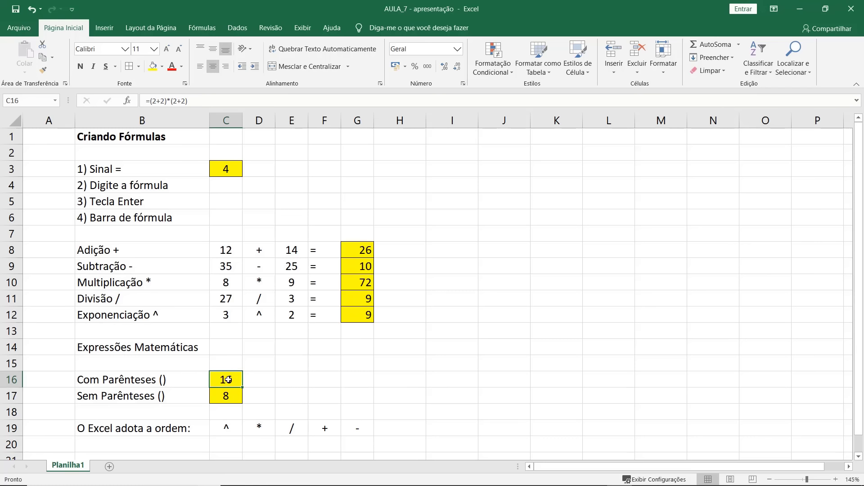
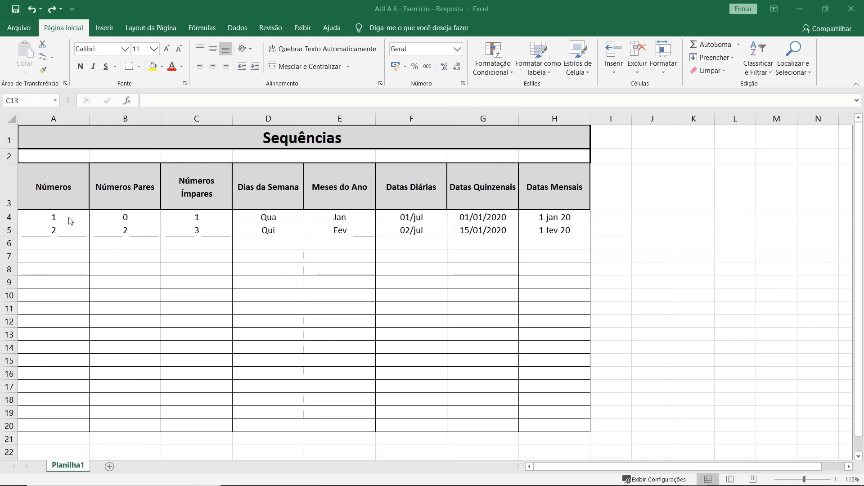
In the AULA 8 exercise workbook, extend the Números sequence from A4:A5 down to row 20.
click(69, 221)
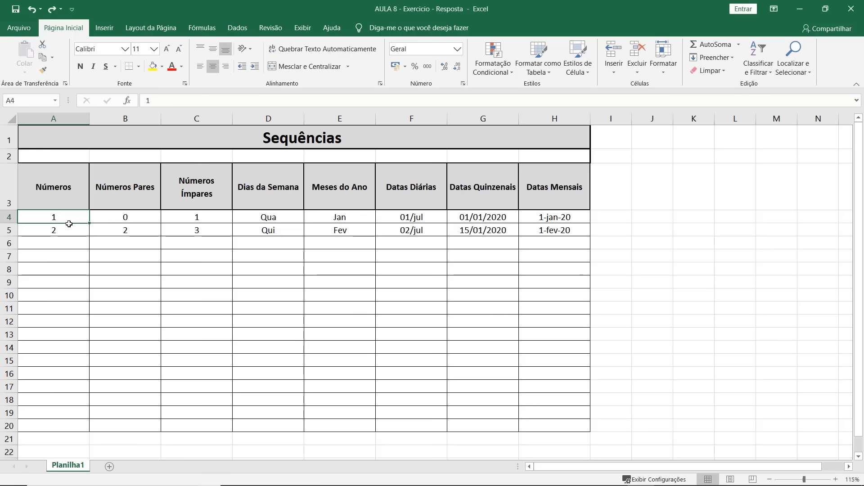
drag(69, 224, 69, 230)
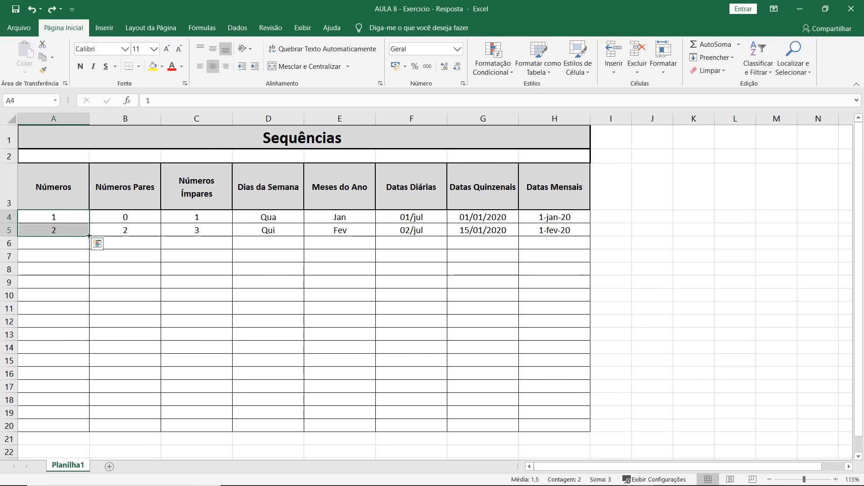
drag(88, 235, 89, 236)
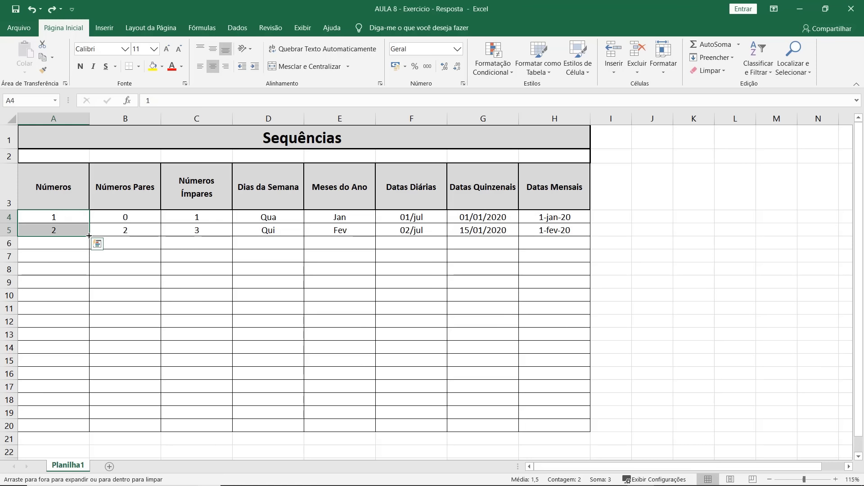
drag(89, 235, 71, 432)
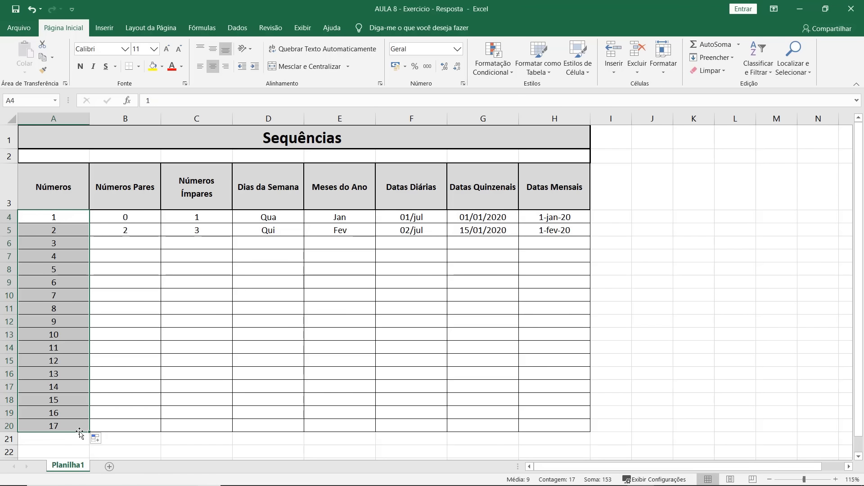
click(149, 342)
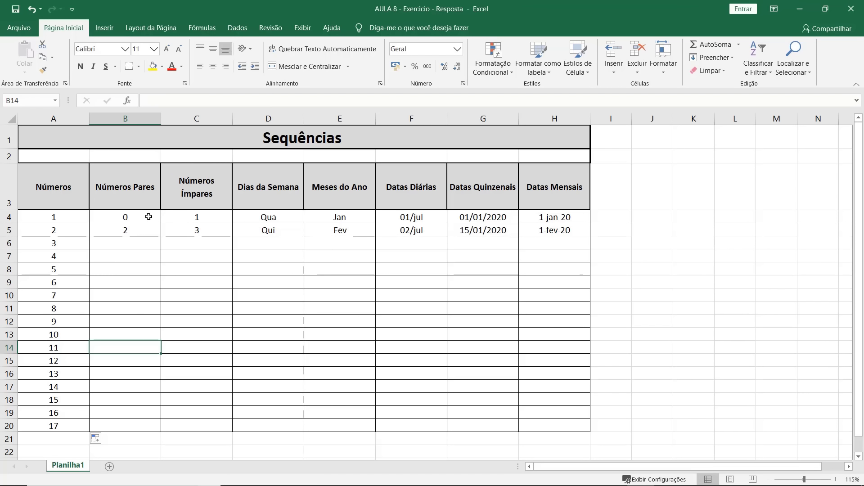
Extend the Números Pares and Números Ímpares sequences from their first two values down to row 20.
drag(148, 217, 154, 435)
drag(212, 216, 215, 227)
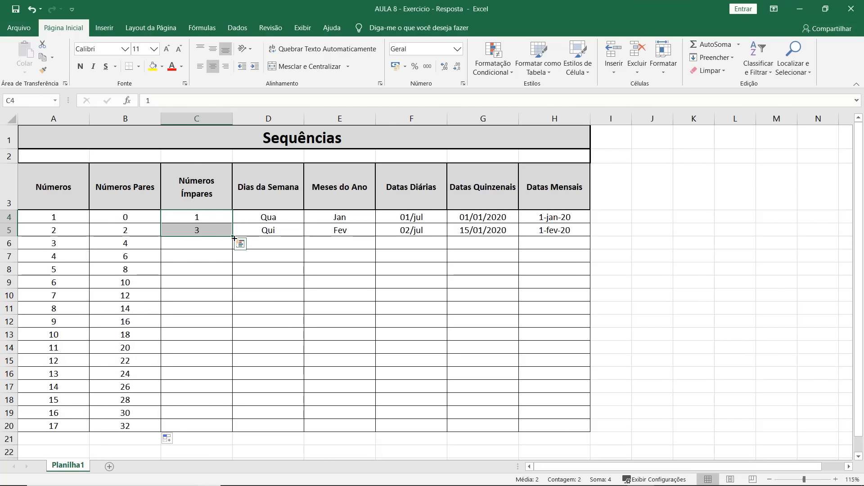
drag(233, 237, 211, 431)
click(261, 243)
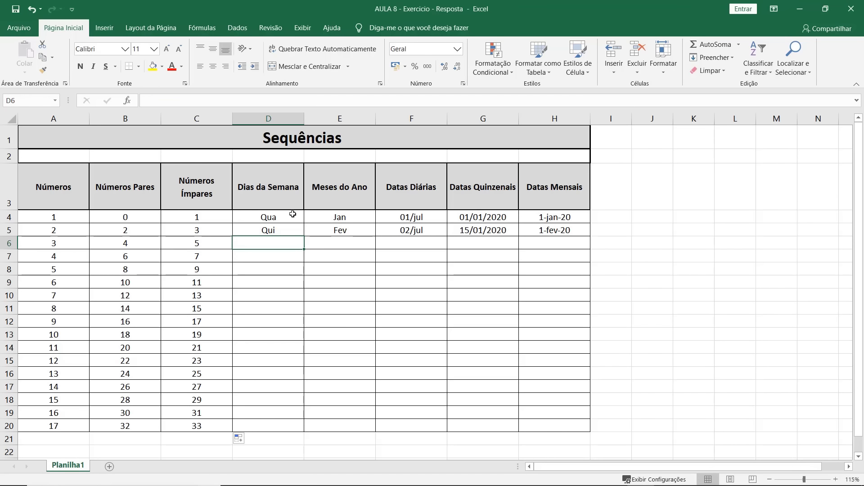
Extend the Dias da Semana and Meses do Ano sequences down to row 20.
drag(292, 215, 293, 437)
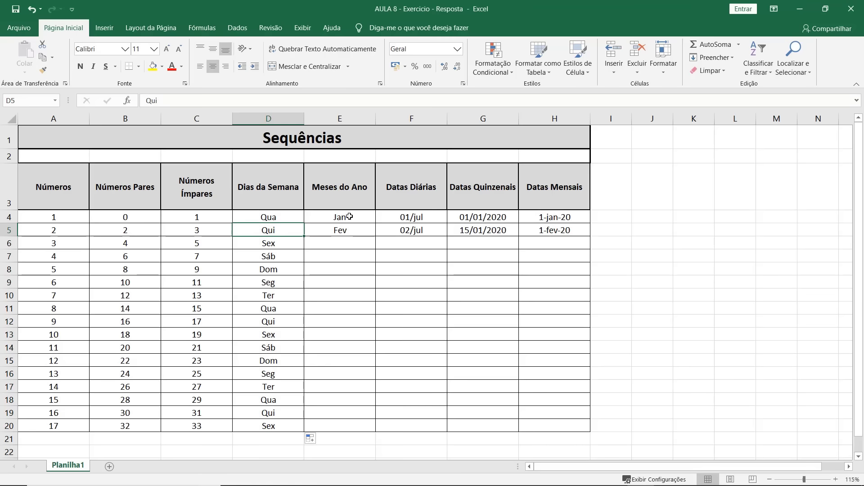
drag(350, 216, 367, 431)
click(400, 270)
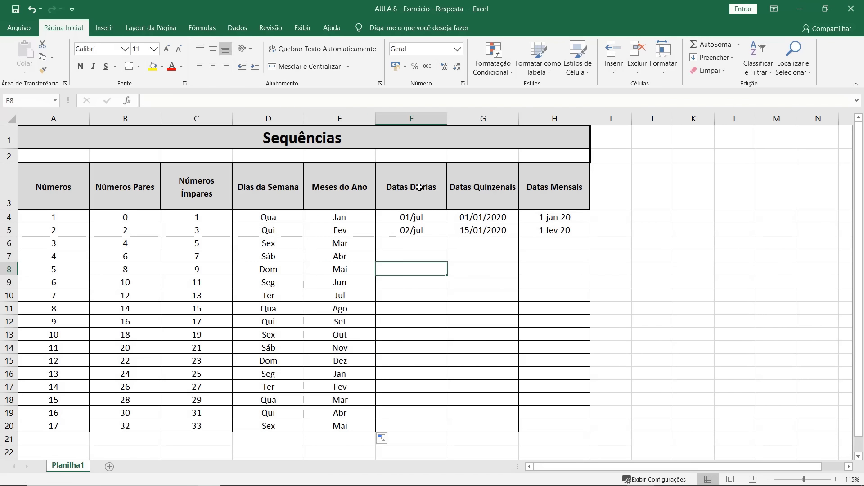
Extend the Datas Diárias and Datas Quinzenais sequences from their starting dates down to row 20.
drag(436, 219, 441, 431)
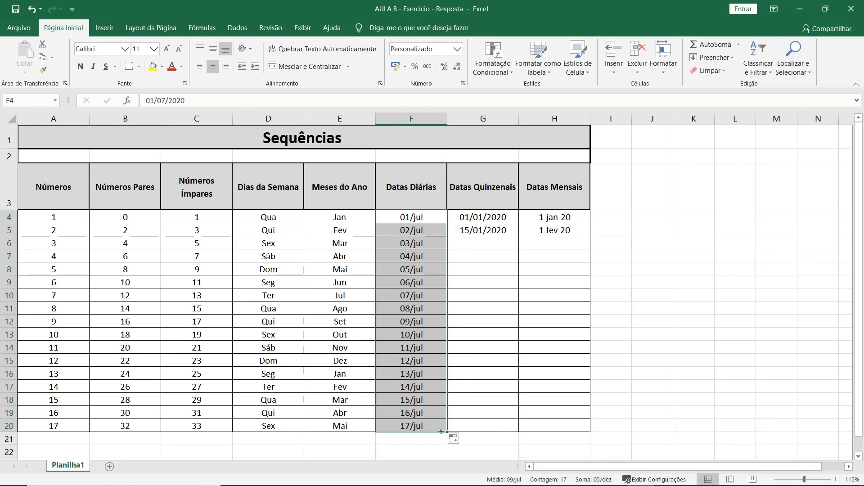
click(503, 252)
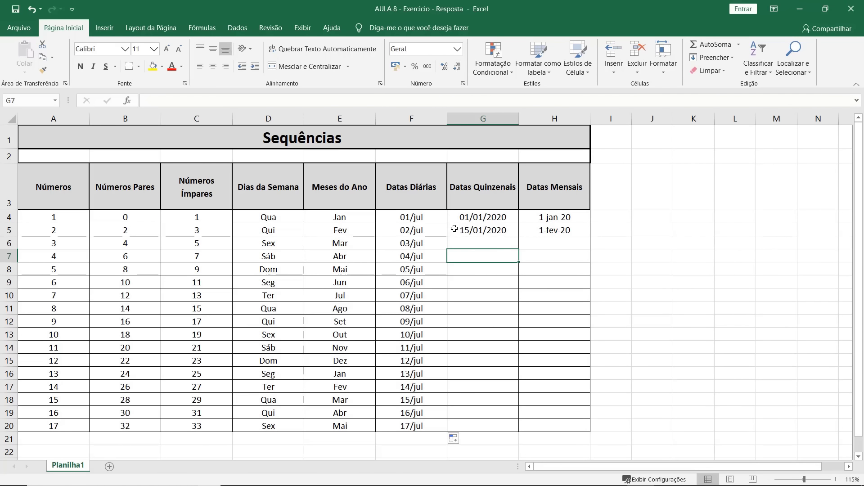
drag(472, 212, 519, 433)
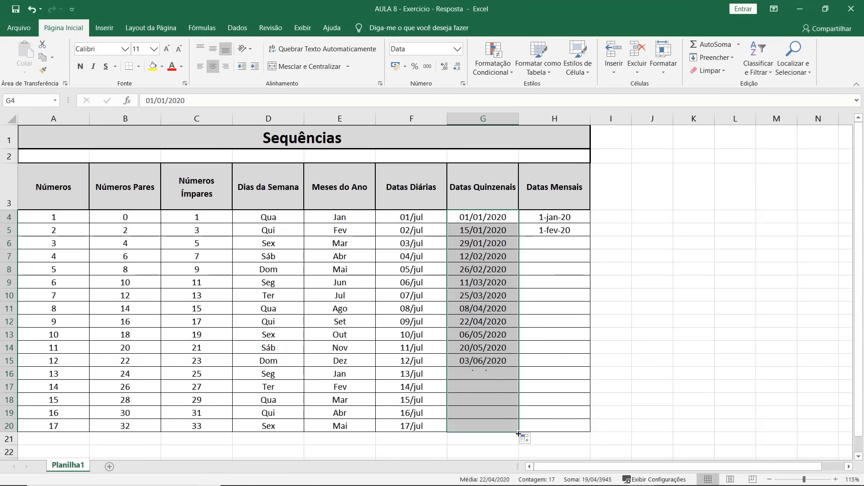
click(561, 295)
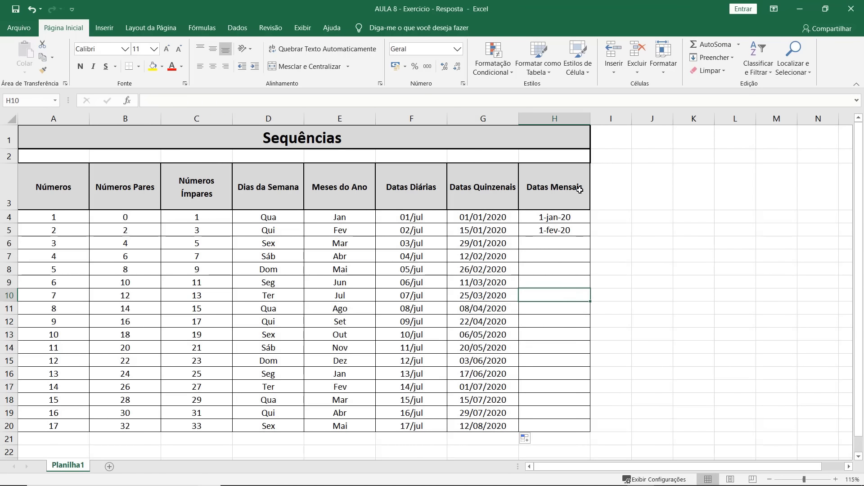
Extend the Datas Mensais sequence from H4:H5 down to row 20.
drag(574, 216, 586, 429)
click(624, 323)
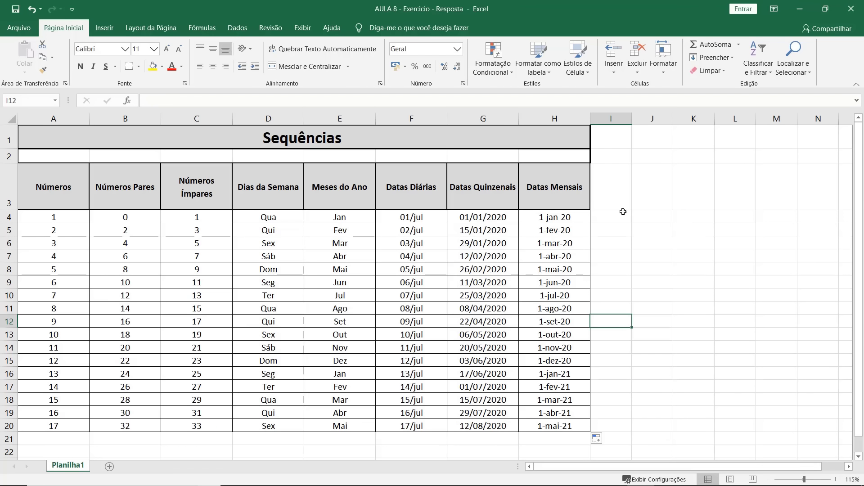
click(616, 185)
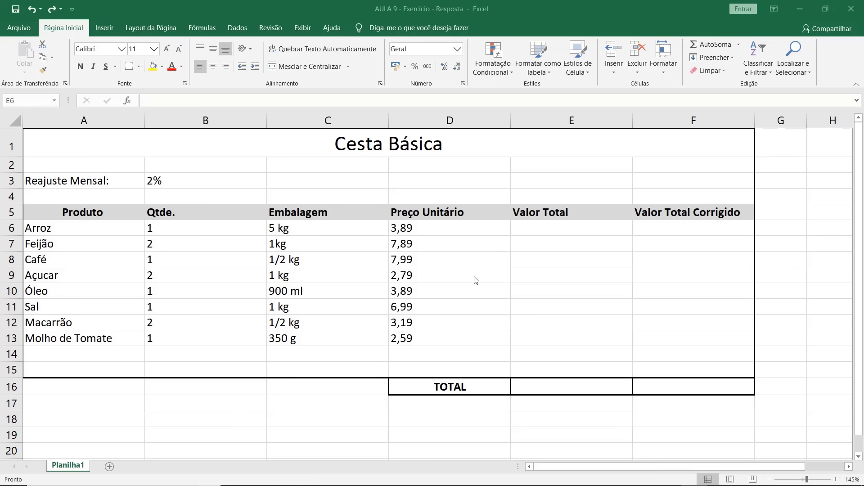
click(98, 418)
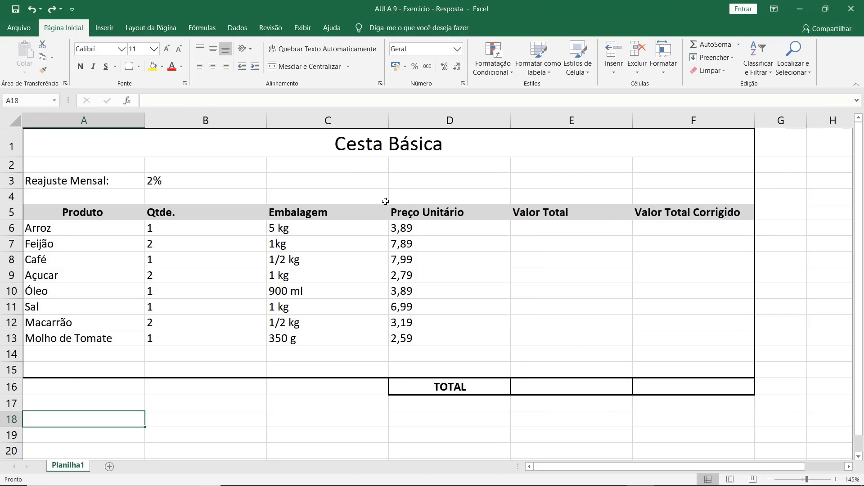
Calculate the Valor Total for Arroz in E6 with the formula =B6*D6.
double_click(569, 234)
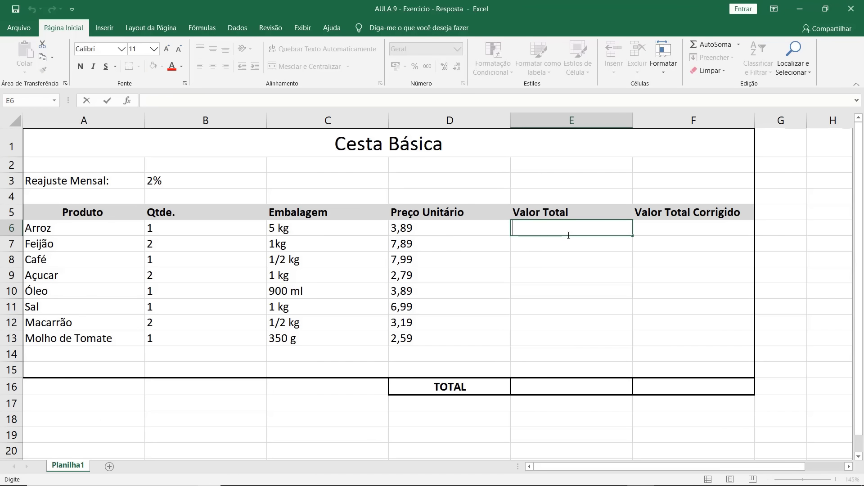
text(=)
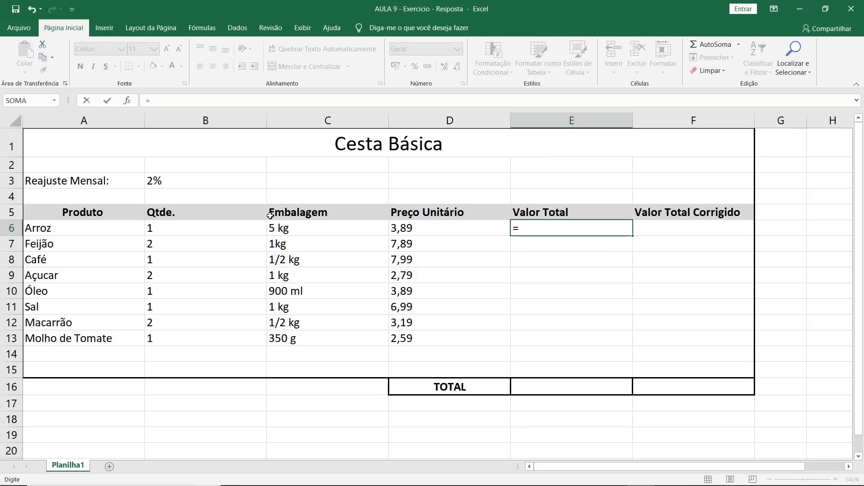
click(205, 229)
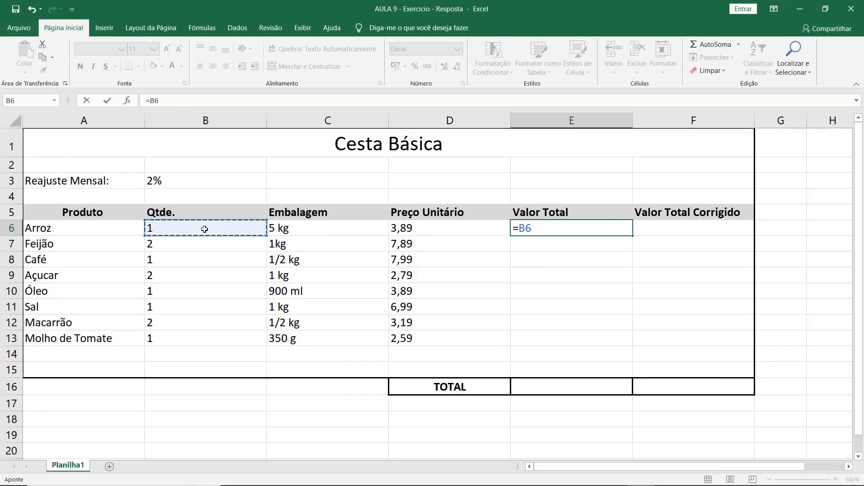
text(*)
click(426, 231)
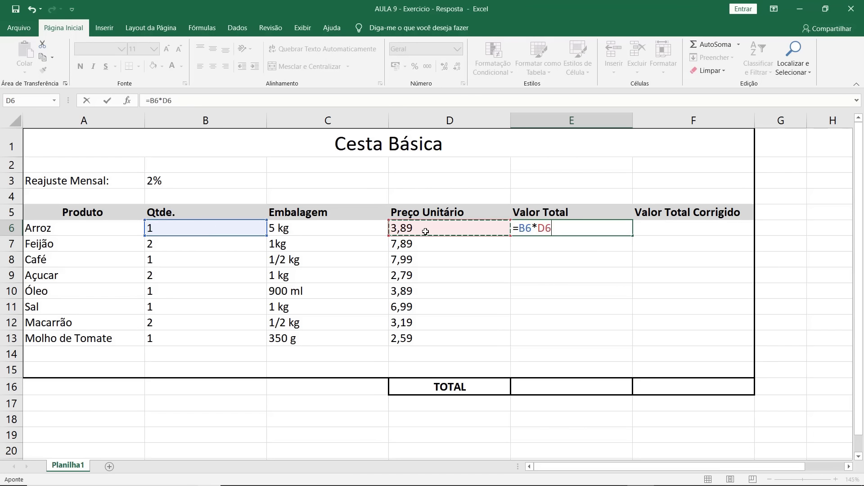
key(Return)
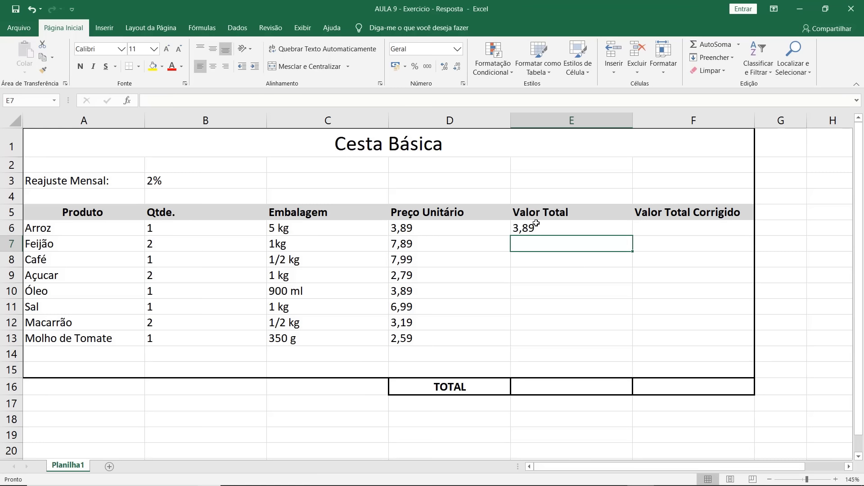
Copy the Valor Total formula from E6 down to E13 and review the cell references in E6 and E7.
click(584, 228)
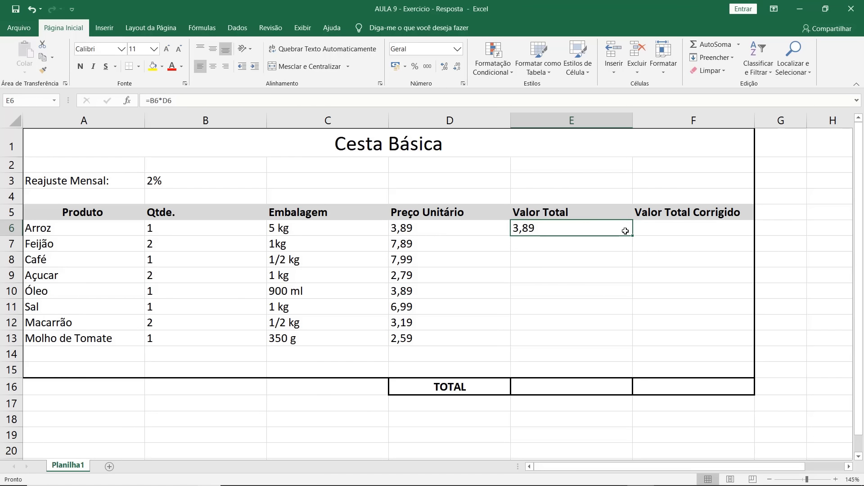
drag(632, 236, 621, 347)
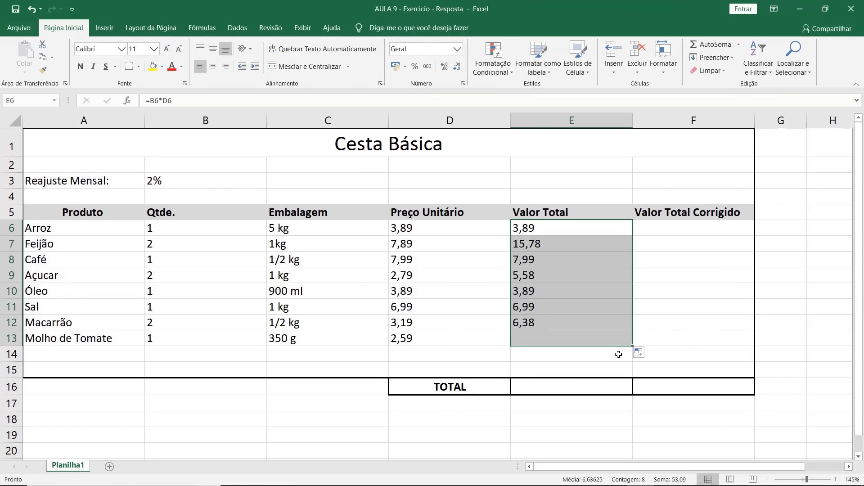
click(581, 359)
click(553, 228)
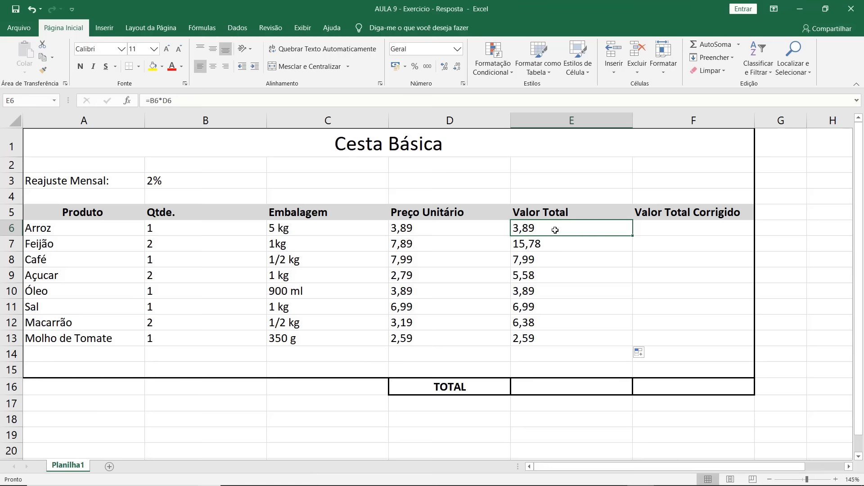
key(F2)
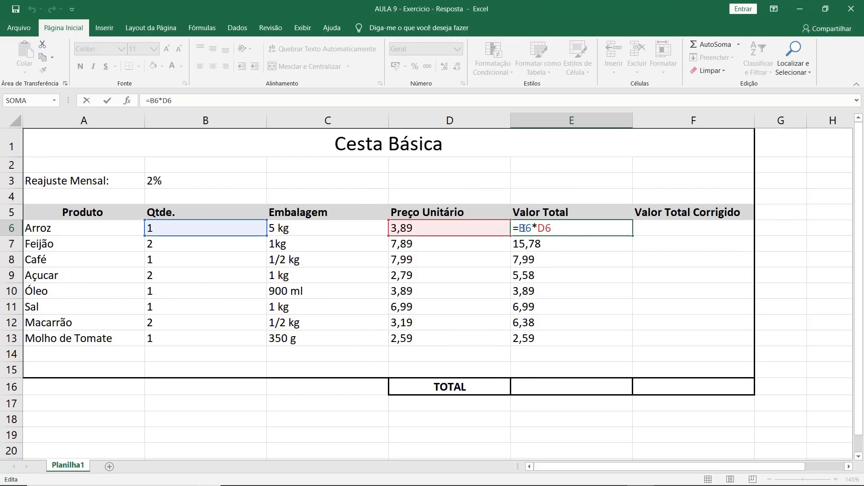
key(Return)
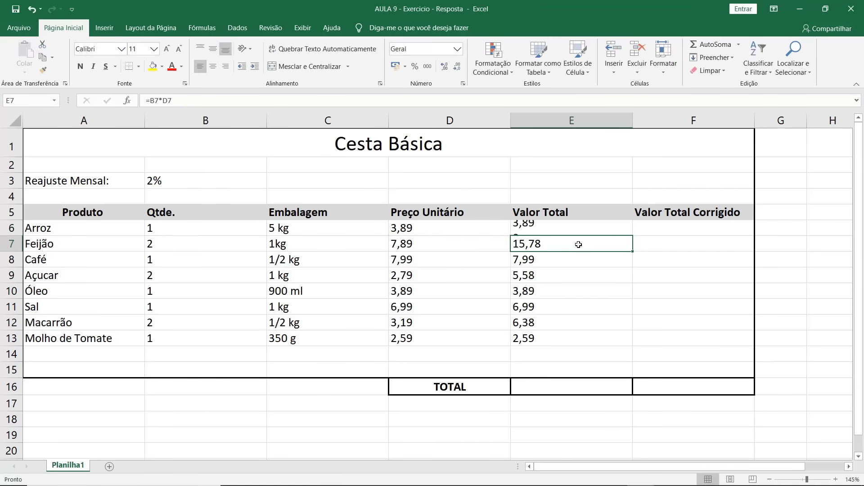
double_click(580, 244)
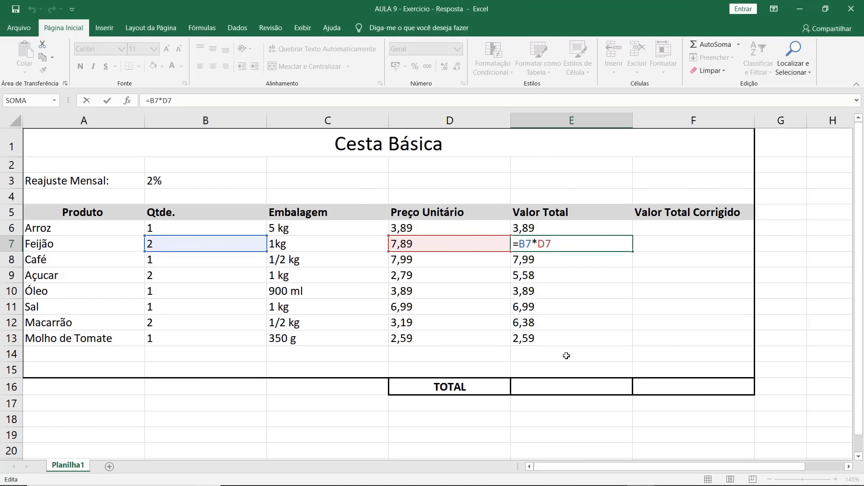
Calculate the Valor Total Corrigido for Arroz in F6 with the formula =(E6*B3)+E6.
click(642, 234)
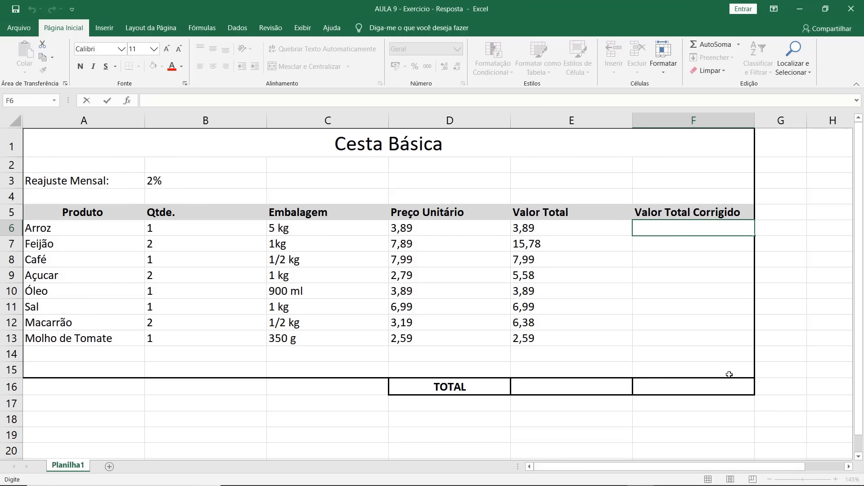
text(=)
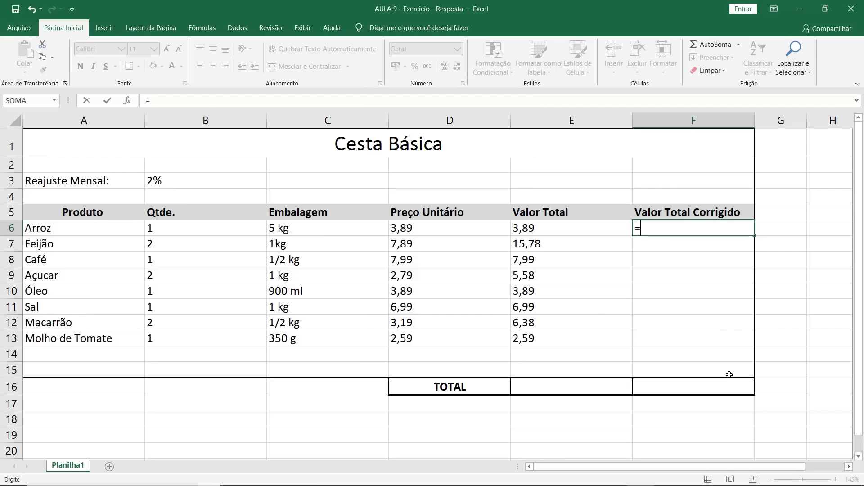
click(610, 228)
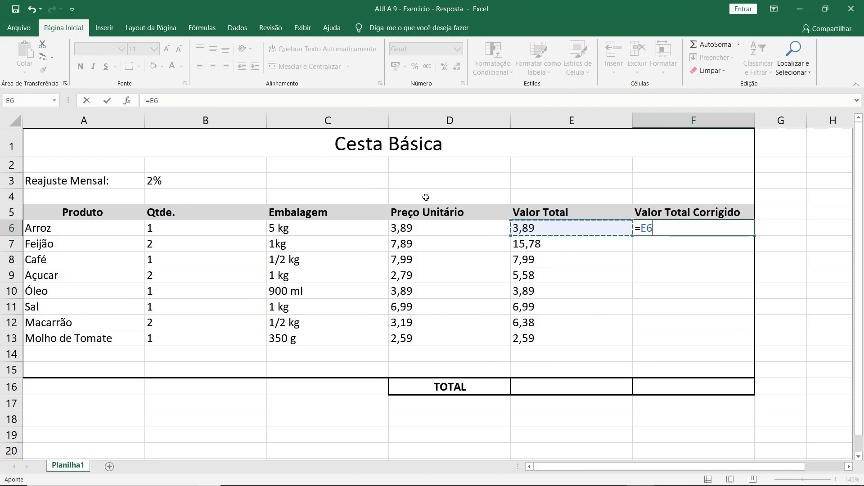
text(*)
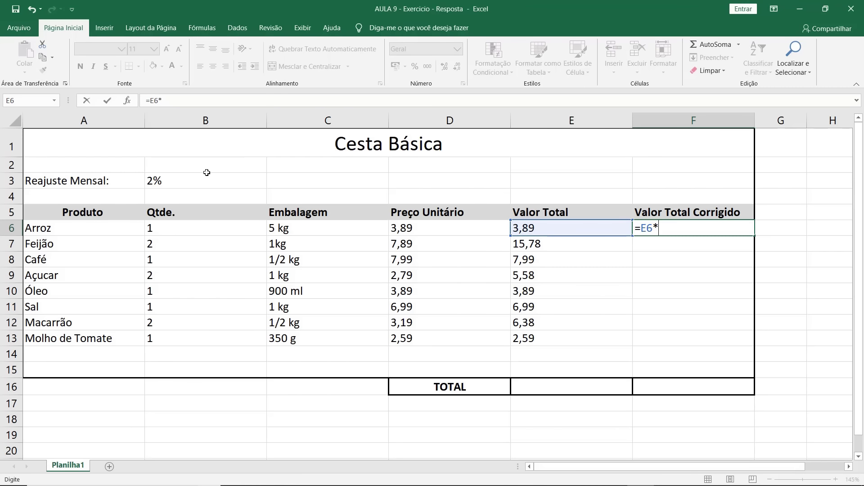
click(195, 181)
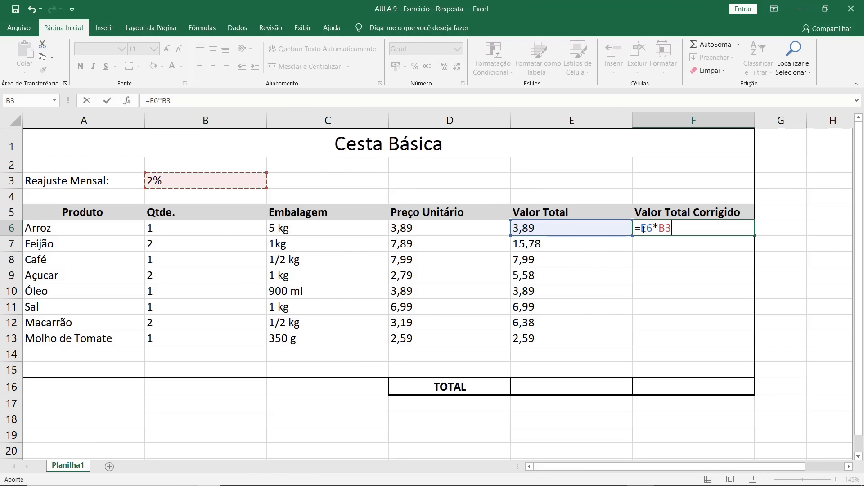
key(F2)
text(()
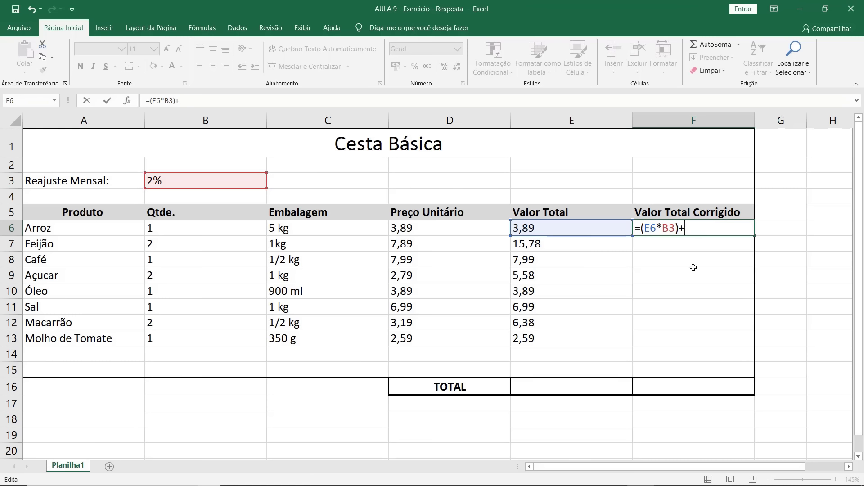
text()+)
click(582, 229)
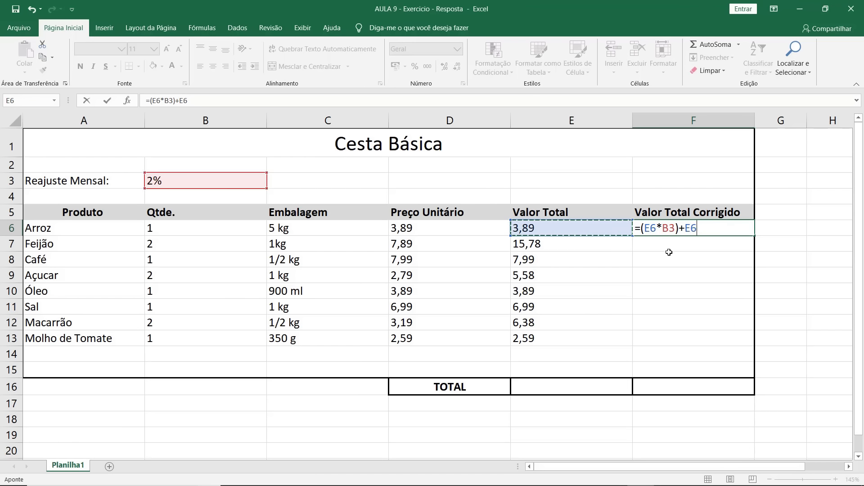
key(Return)
Copy the F6 formula to F7 and compare the cell references in both formulas.
click(702, 230)
drag(754, 236, 752, 252)
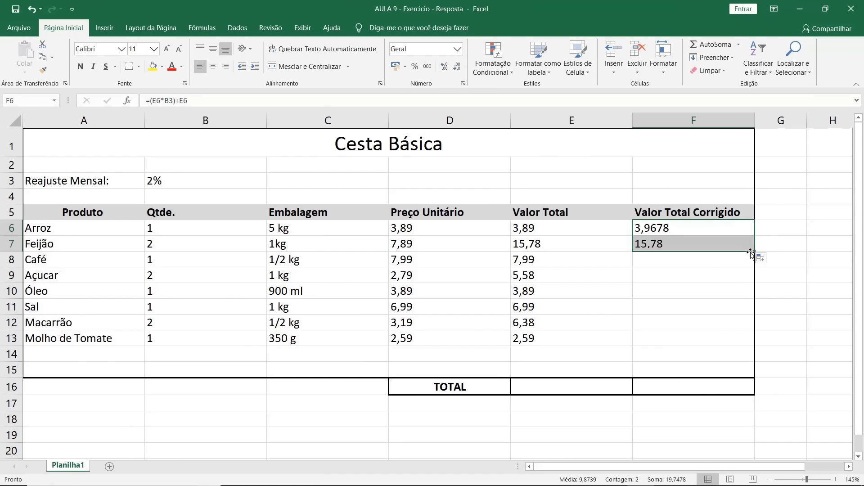
click(681, 227)
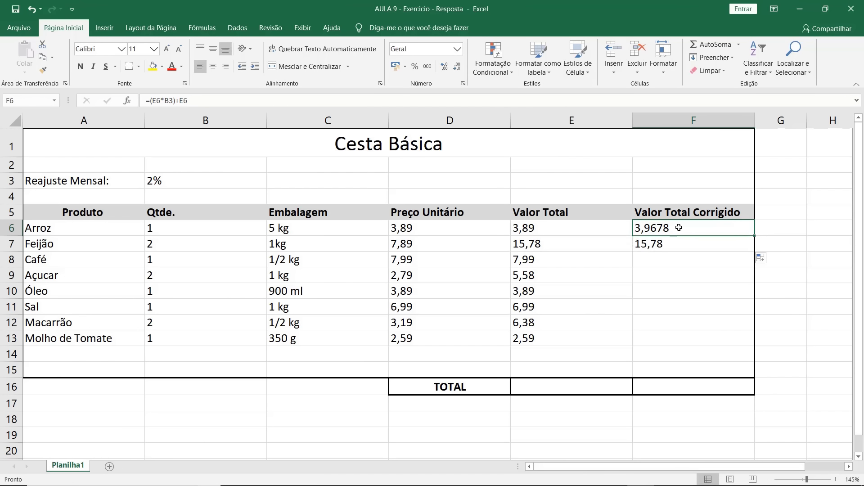
double_click(679, 229)
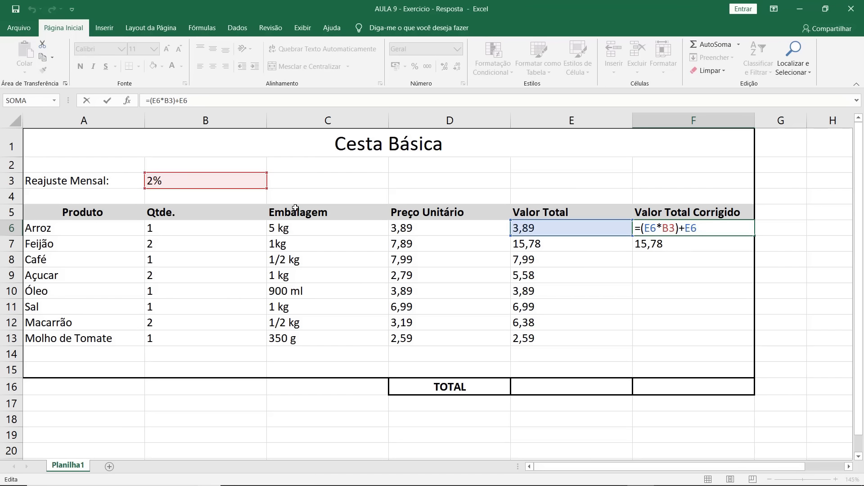
key(Return)
double_click(710, 245)
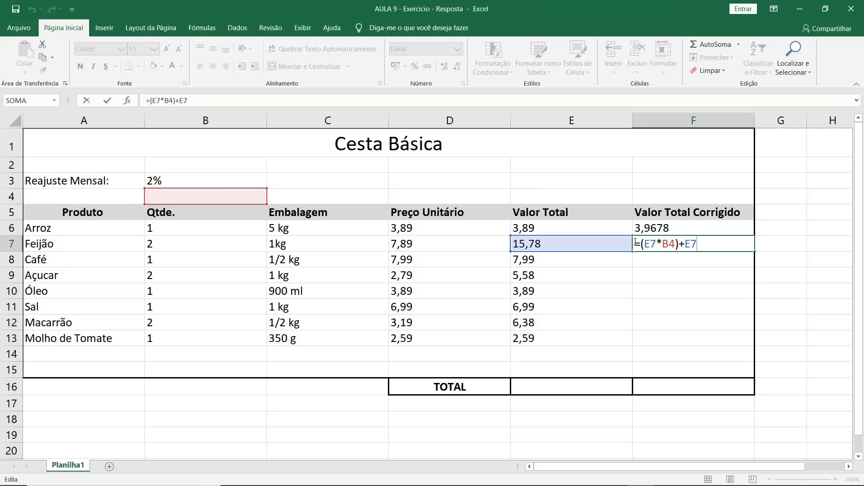
double_click(668, 244)
click(701, 227)
key(Escape)
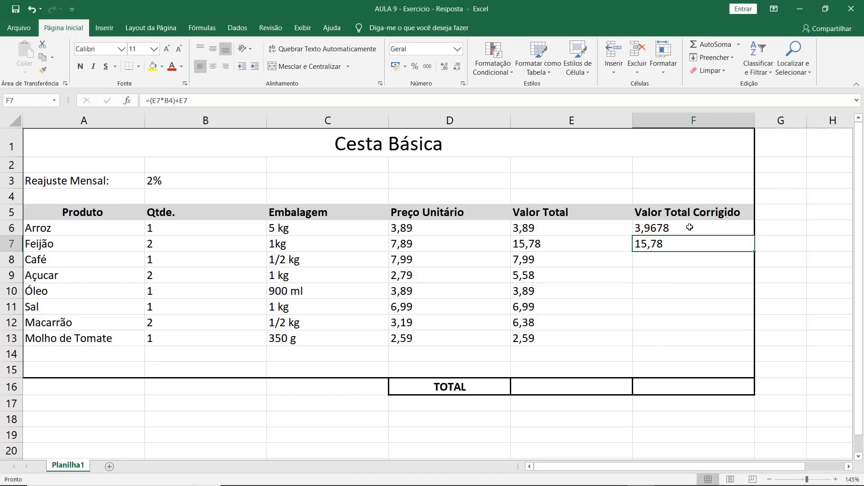
Make the Reajuste Mensal reference in F6 absolute, so the formula reads =(E6*$B$3)+E6.
double_click(692, 228)
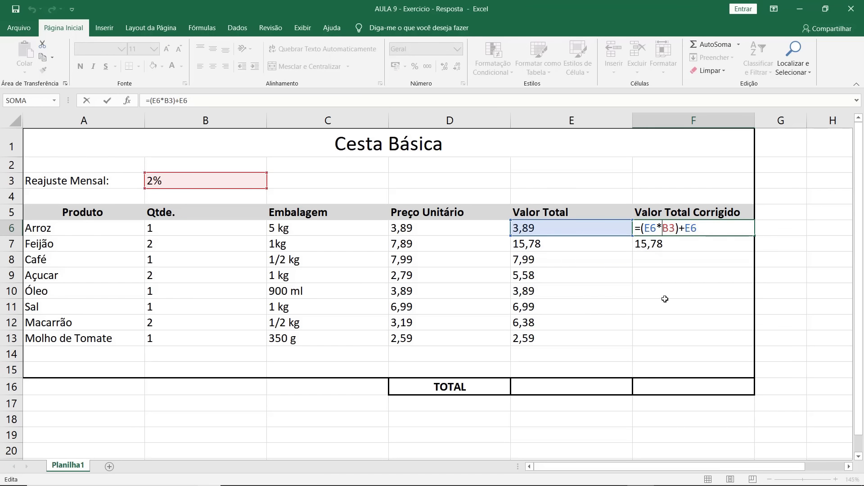
text($)
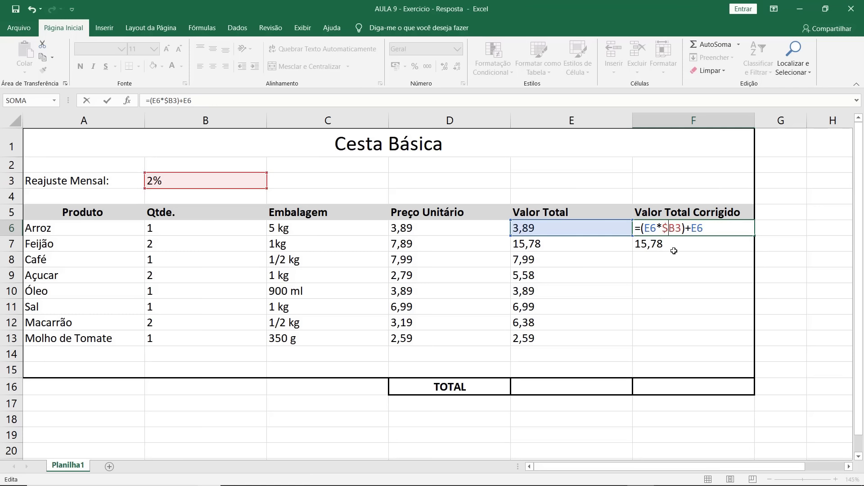
key(Right)
text($)
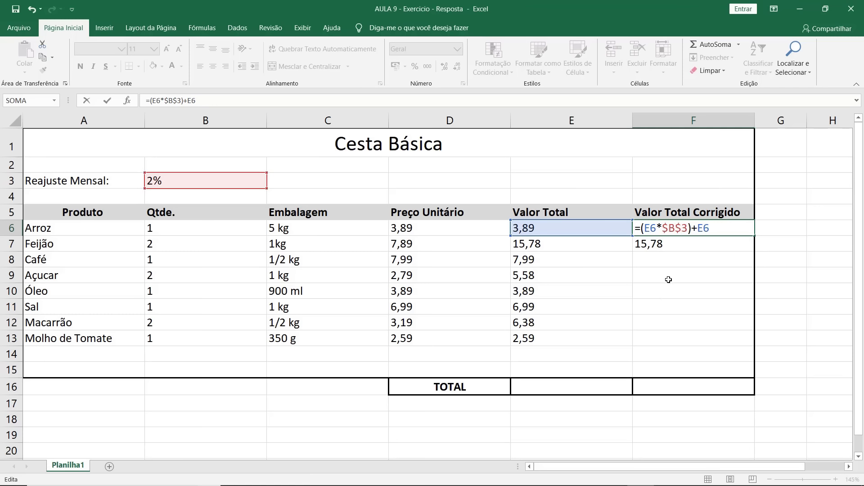
key(Return)
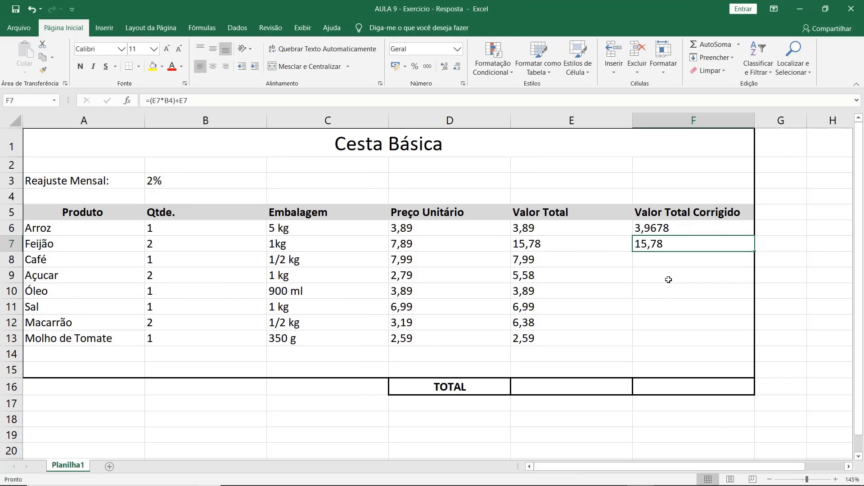
Copy the Valor Total Corrigido formula from F6 down to F13, checking the references in F7 and F13.
click(700, 228)
drag(754, 236, 746, 245)
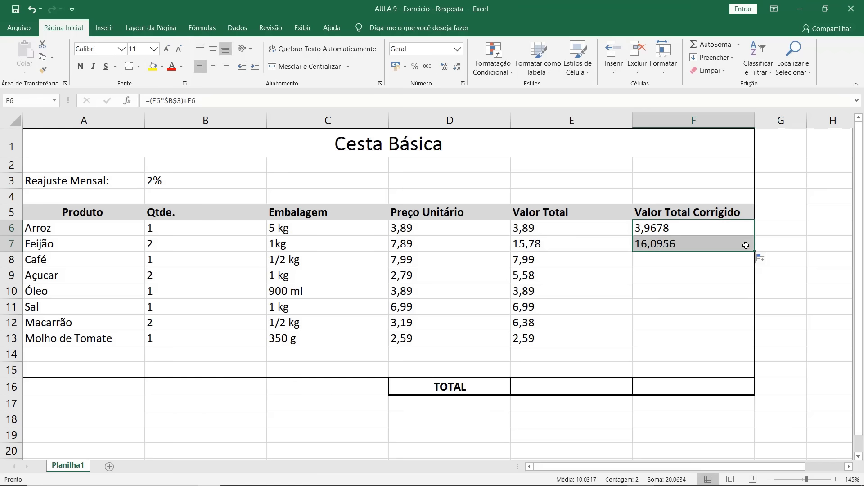
double_click(677, 245)
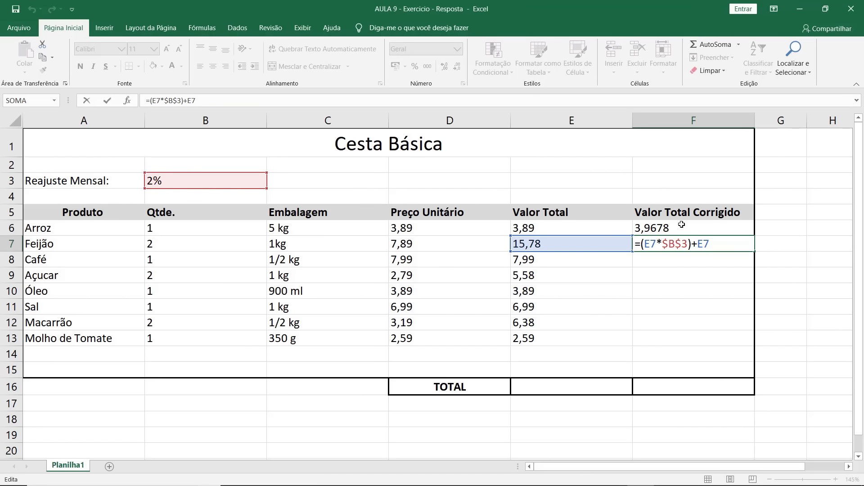
click(753, 232)
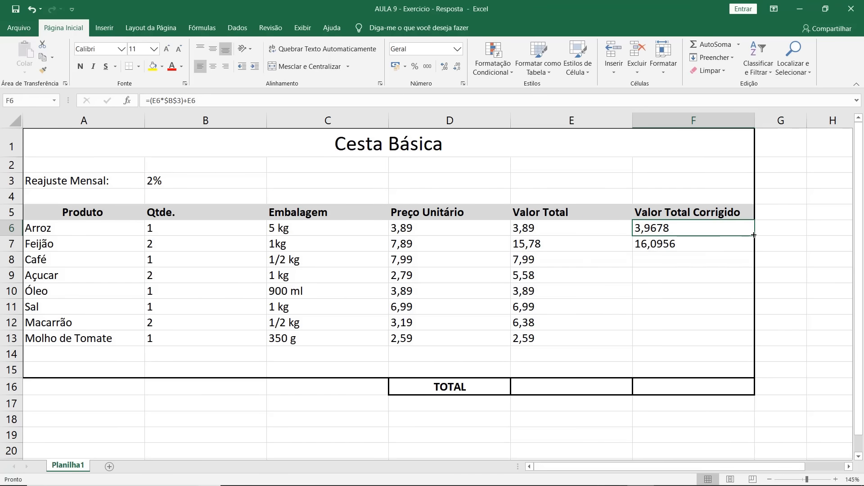
drag(754, 235, 741, 341)
click(681, 337)
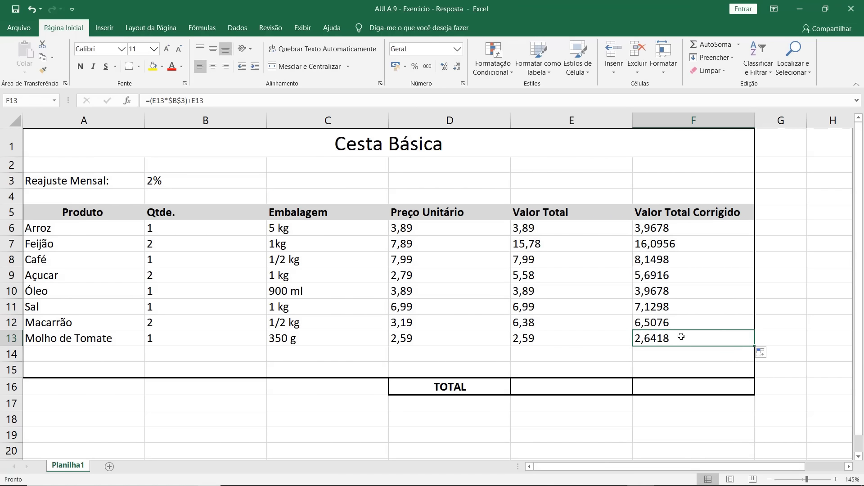
double_click(662, 339)
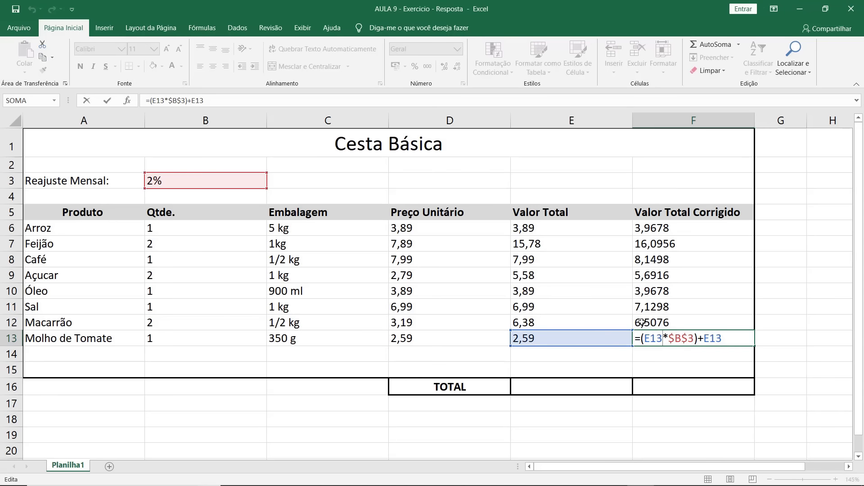
click(727, 365)
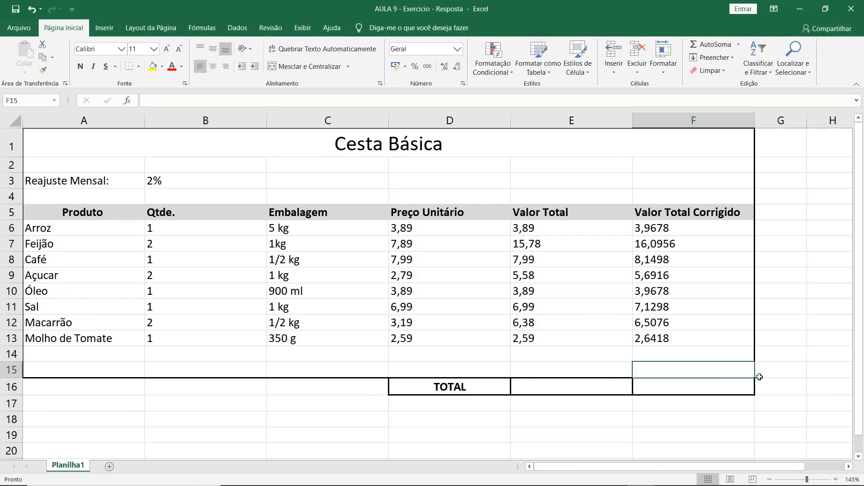
drag(695, 389, 667, 389)
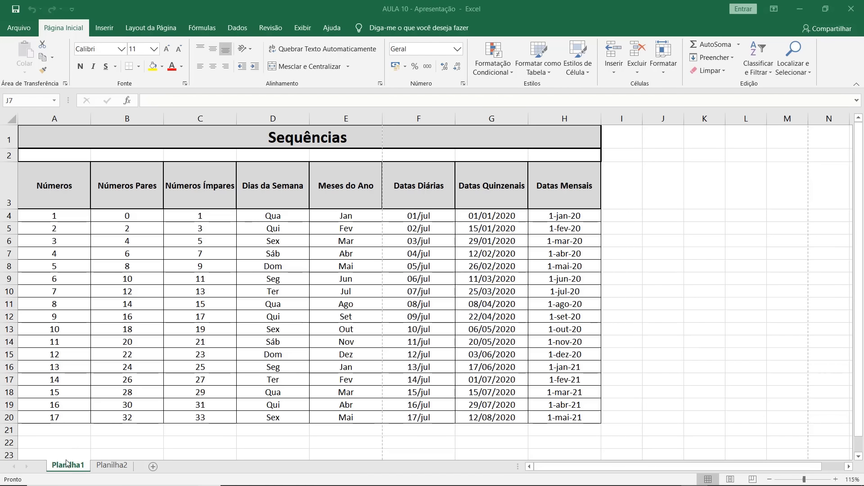
Show the Planilha2 sheet with the Cesta Básica table in the AULA 10 - Apresentação workbook.
click(109, 467)
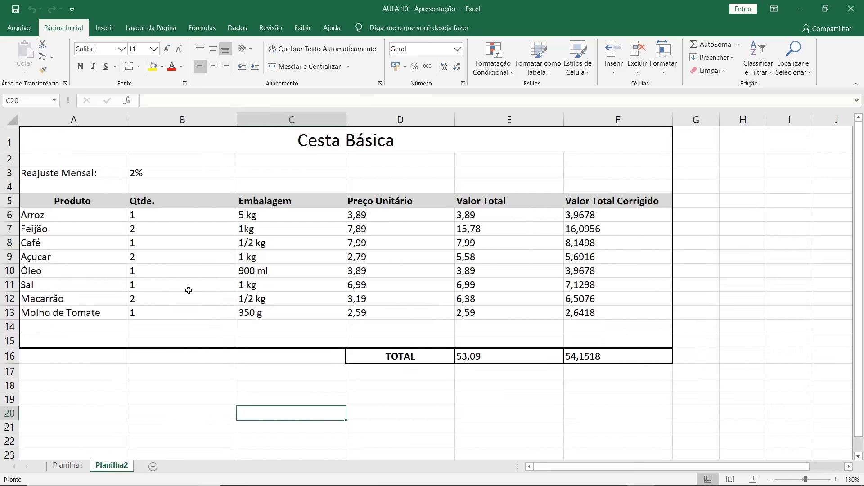
Show the print preview of Planilha1's Sequências table and check the list of available printers.
click(78, 468)
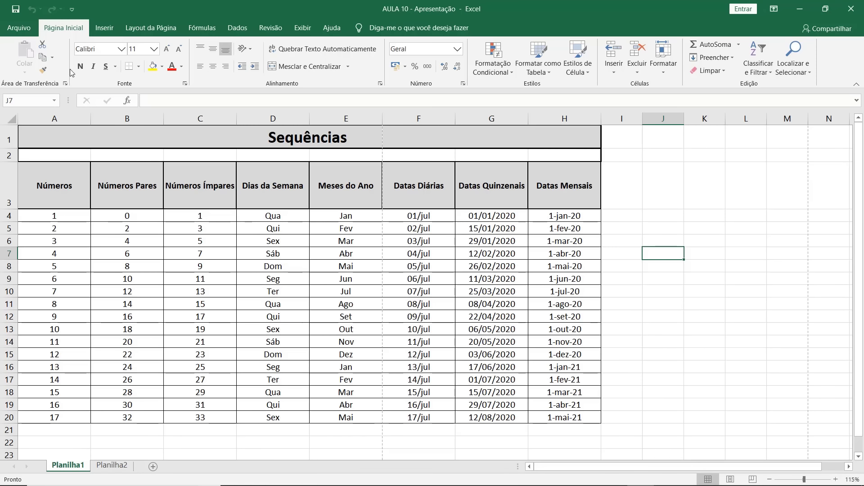
click(18, 27)
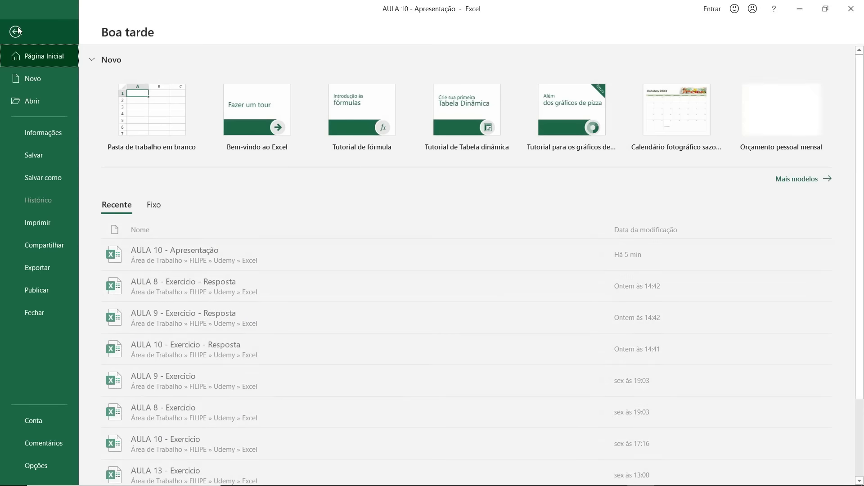
click(38, 222)
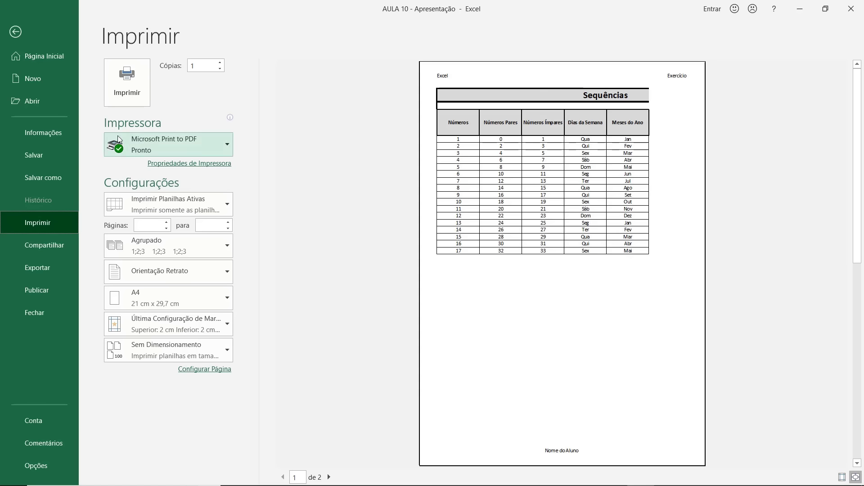
click(228, 144)
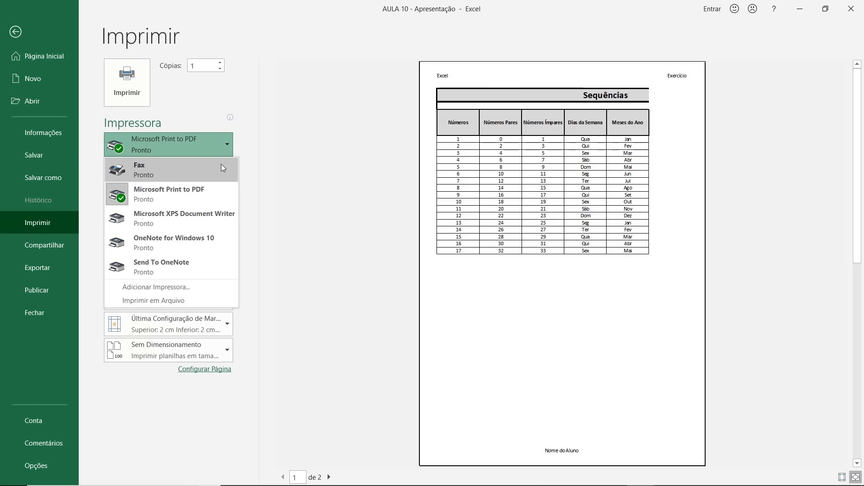
click(250, 158)
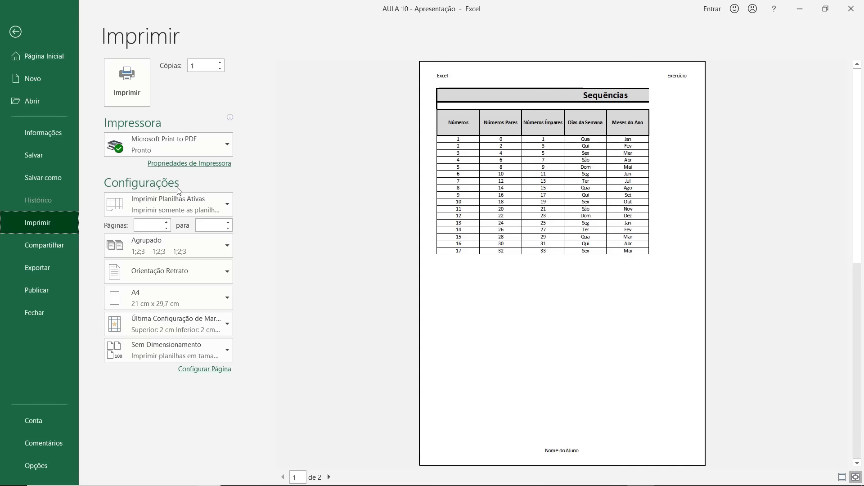
Set the print scope to the entire workbook (Imprimir Toda a Pasta de Trabalho) and preview pages 1 to 3.
click(225, 206)
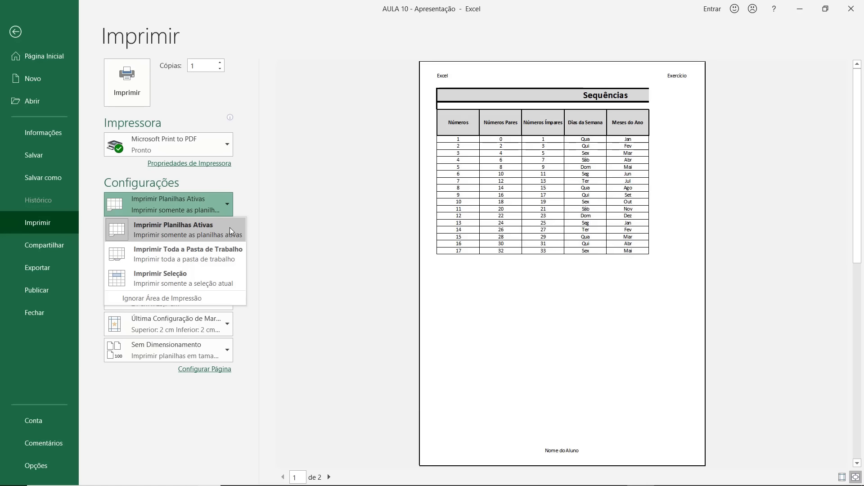
click(200, 256)
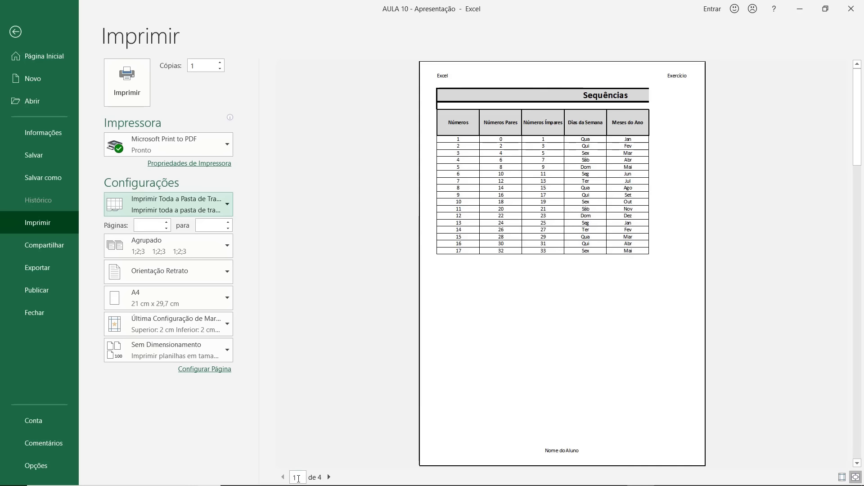
click(328, 478)
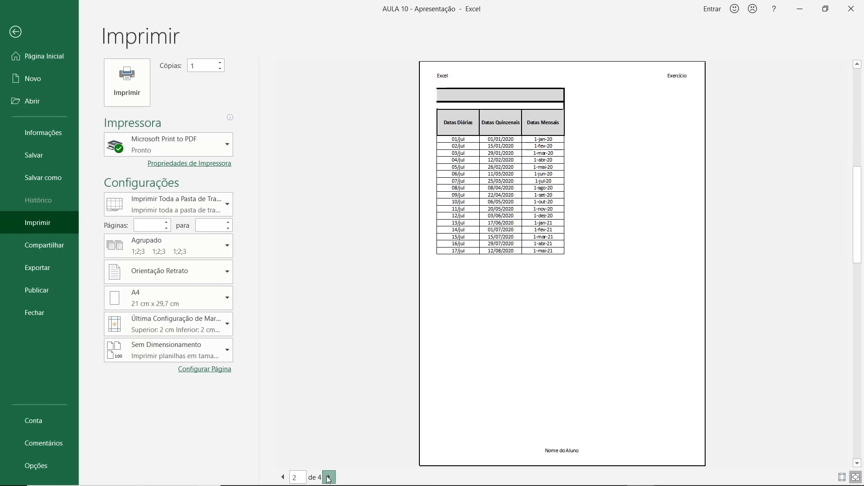
click(329, 477)
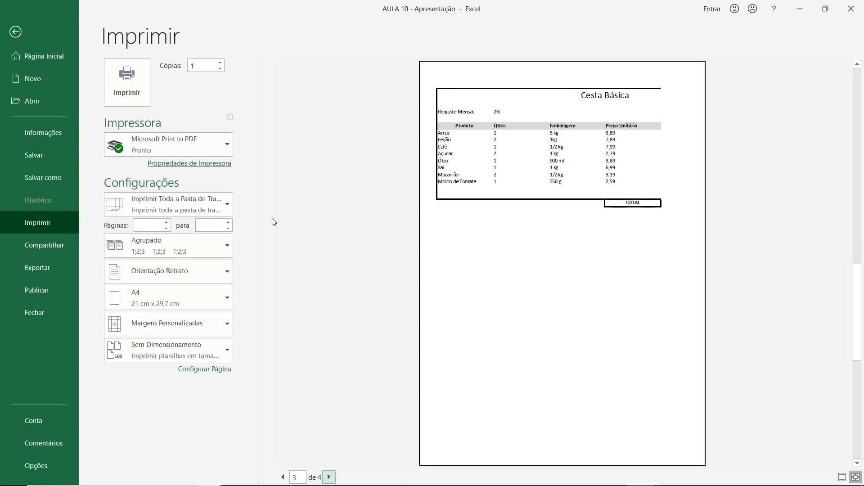
Set the print scope to Imprimir Seleção, select A3:B20 in Planilha1 and preview that selection for printing.
click(225, 204)
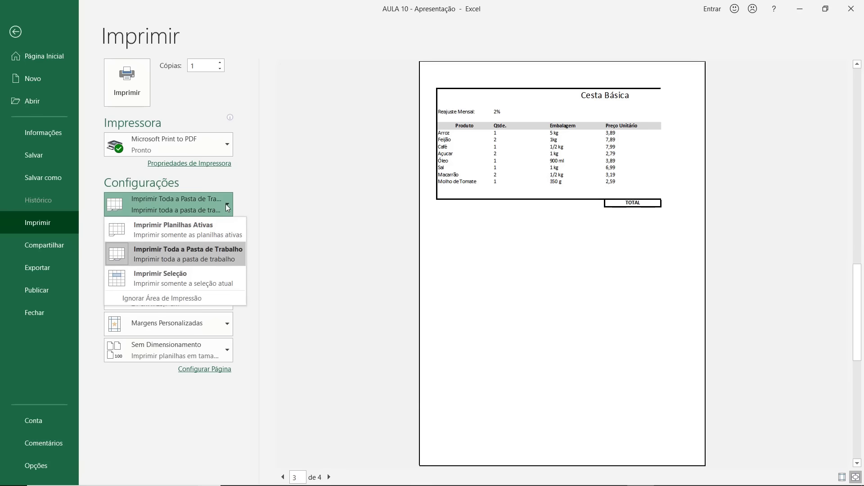
click(204, 279)
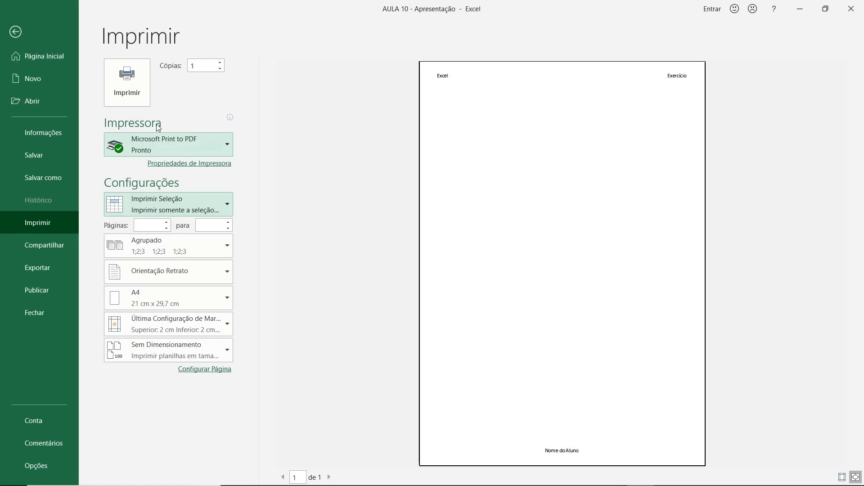
click(16, 33)
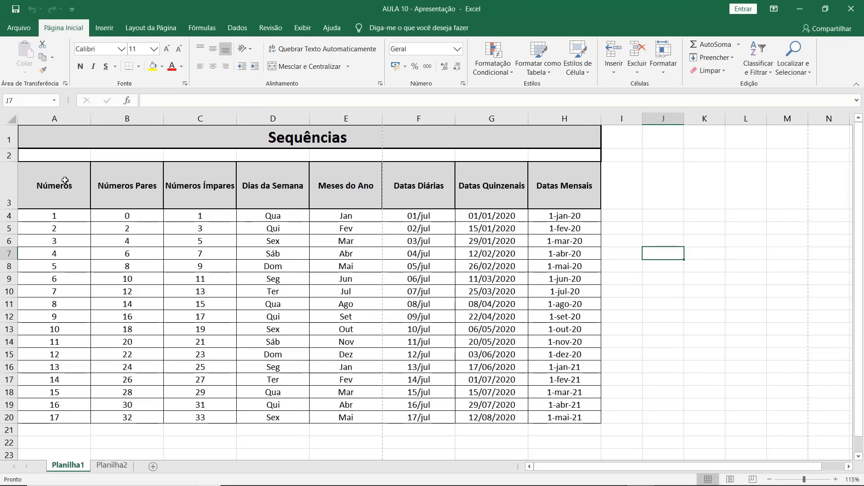
drag(52, 181, 134, 418)
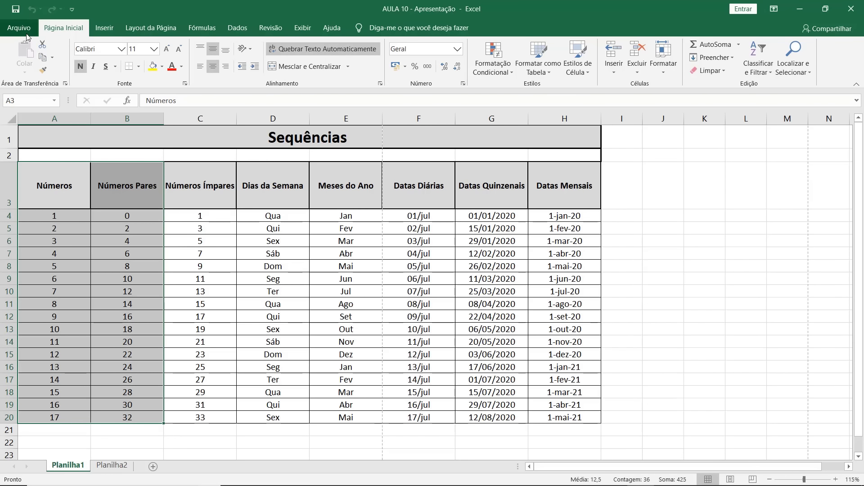
key(ctrl+p)
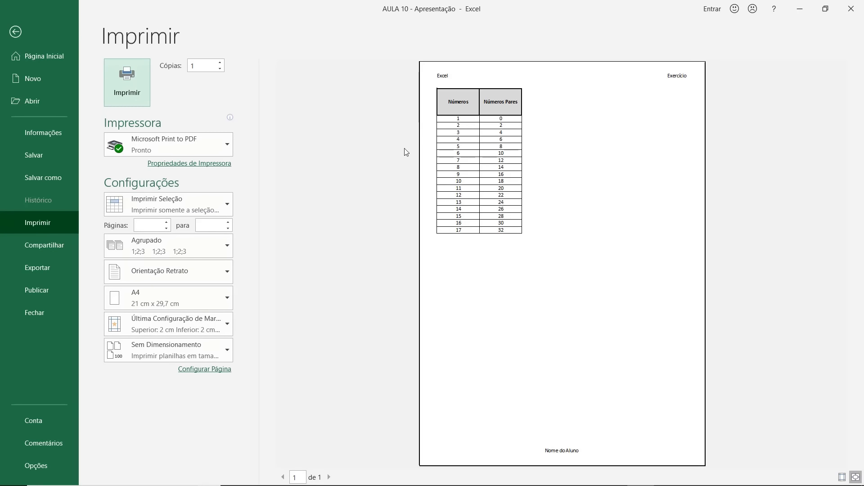
Set the print scope back to the entire workbook, Imprimir Toda a Pasta de Trabalho.
click(226, 205)
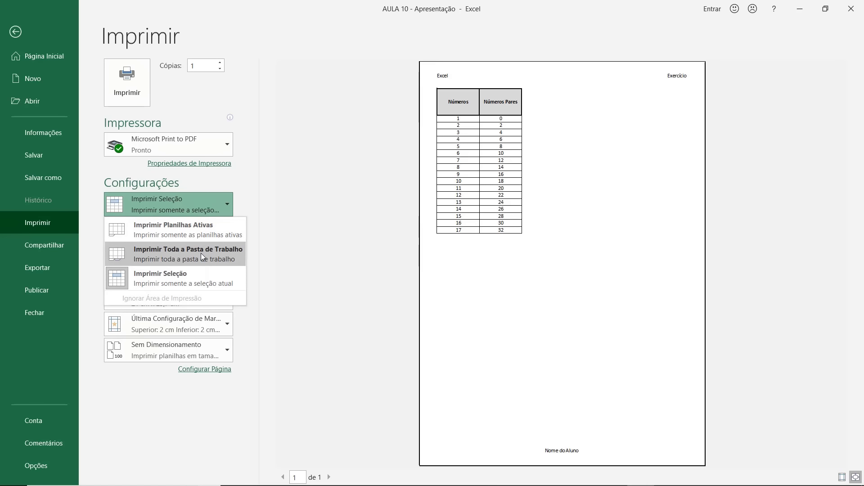
click(189, 256)
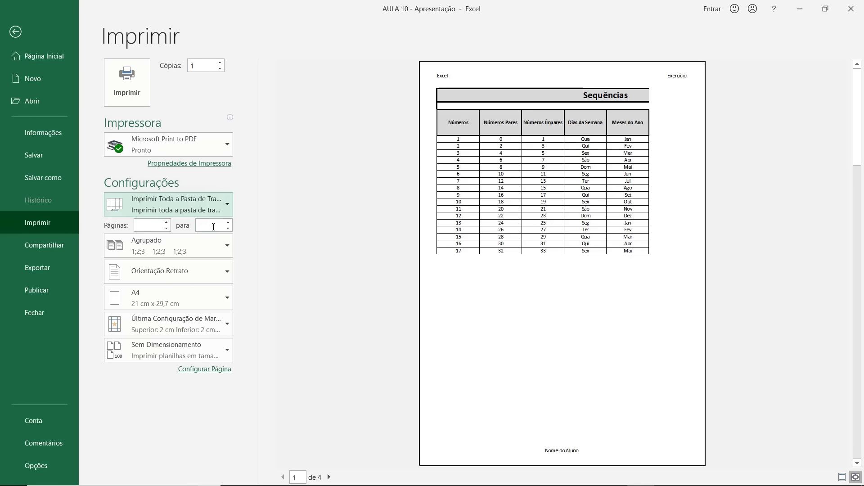
Try a print range from page 2 to page 2, extend it to page 4, and clear the page range.
click(151, 225)
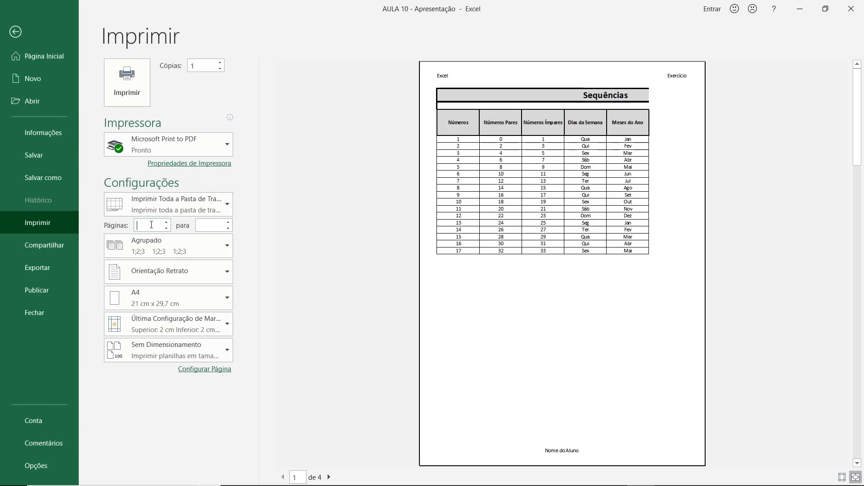
text(2)
click(211, 227)
text(2)
double_click(210, 226)
text(4)
double_click(200, 226)
click(166, 228)
Set the number of copies to 2 and check the collation options, keeping Agrupado.
click(219, 64)
click(228, 245)
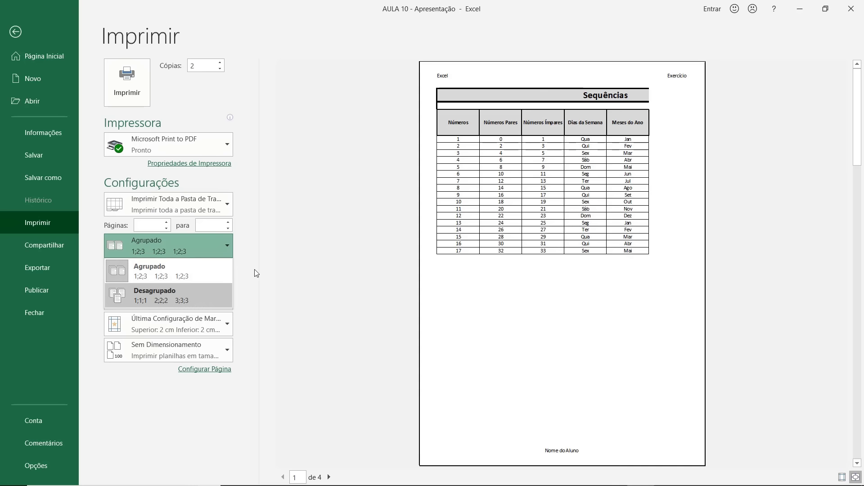
click(248, 245)
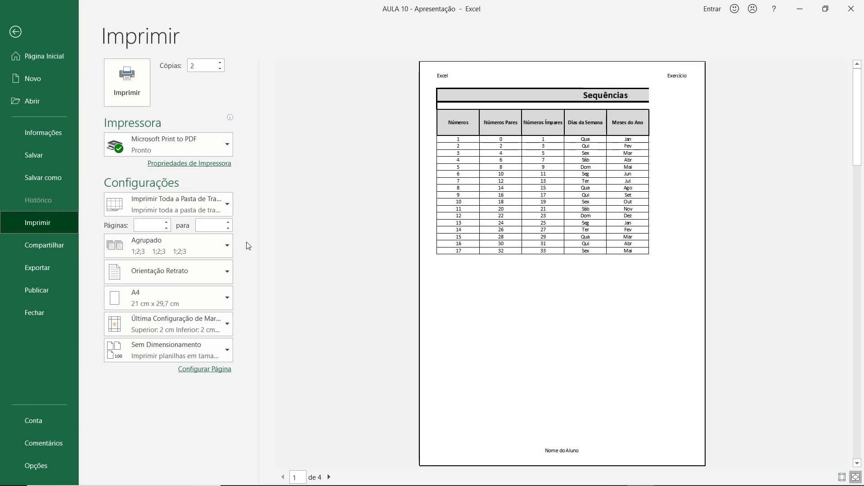
Set the page orientation to Orientação Paisagem for both the Sequências and Cesta Básica sheets.
click(227, 273)
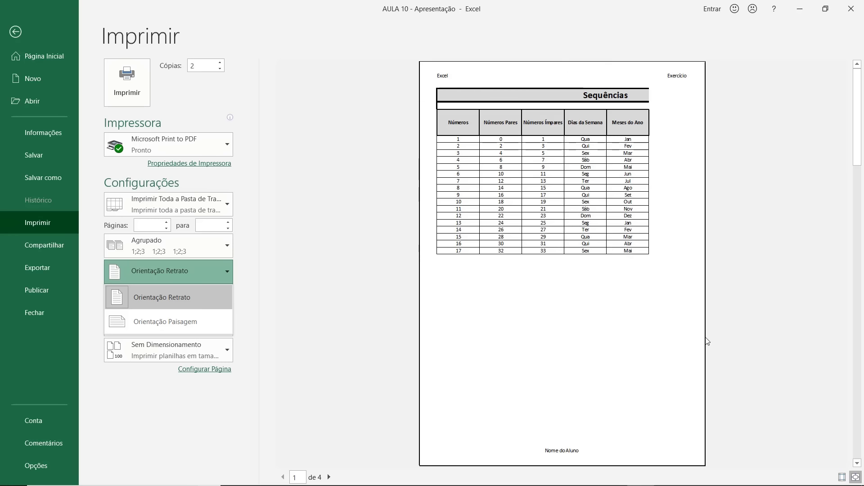
click(179, 321)
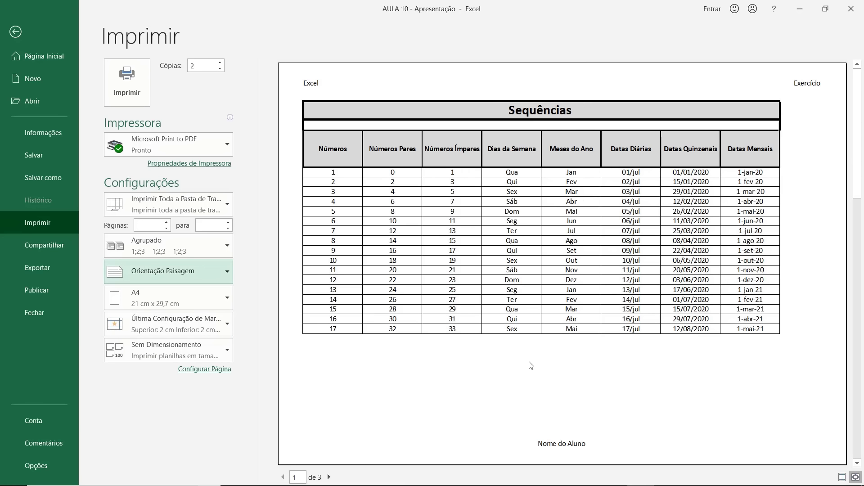
click(329, 478)
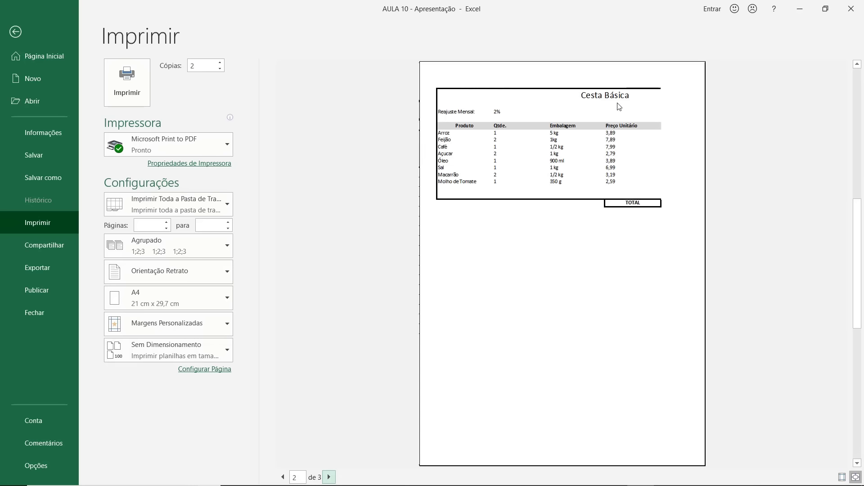
click(223, 274)
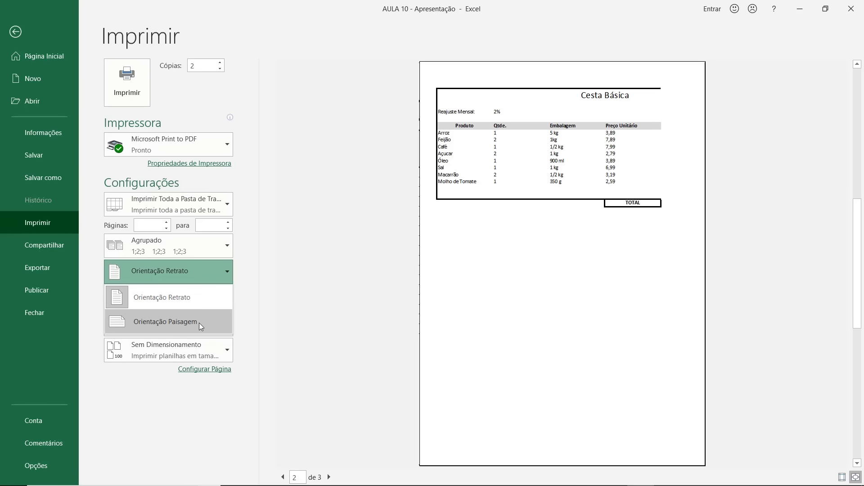
click(200, 324)
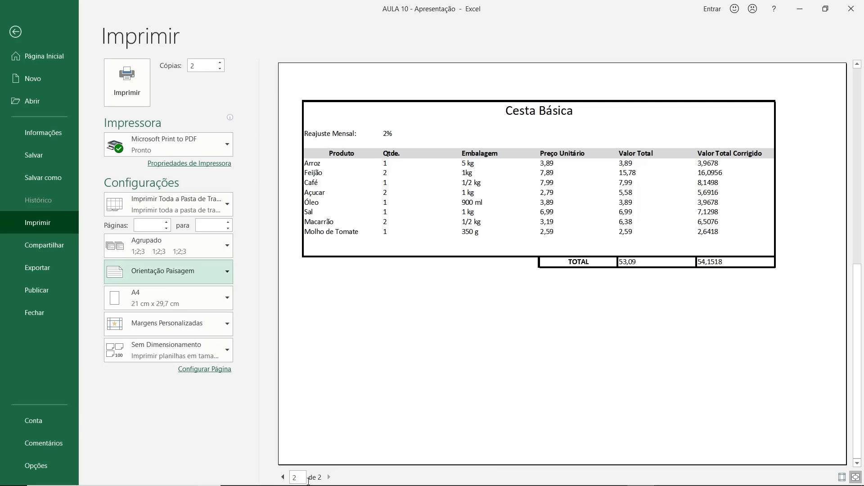
click(282, 477)
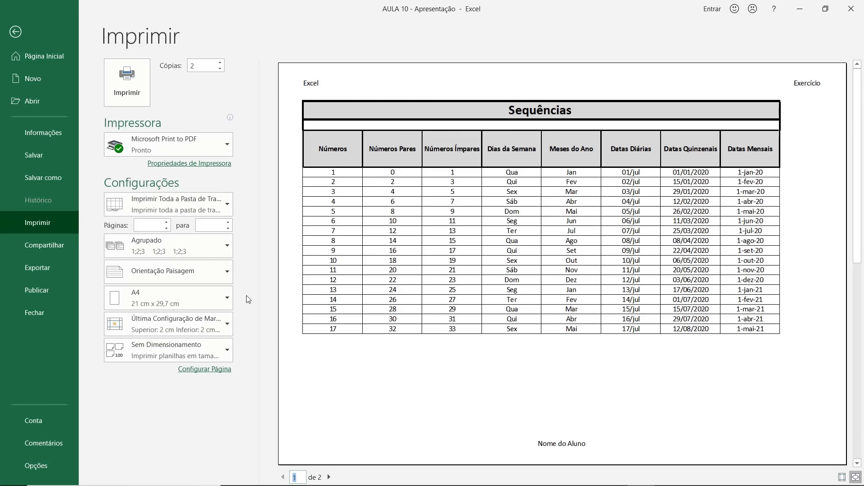
Review the paper size, margin and scaling options for printing without changing them.
click(226, 298)
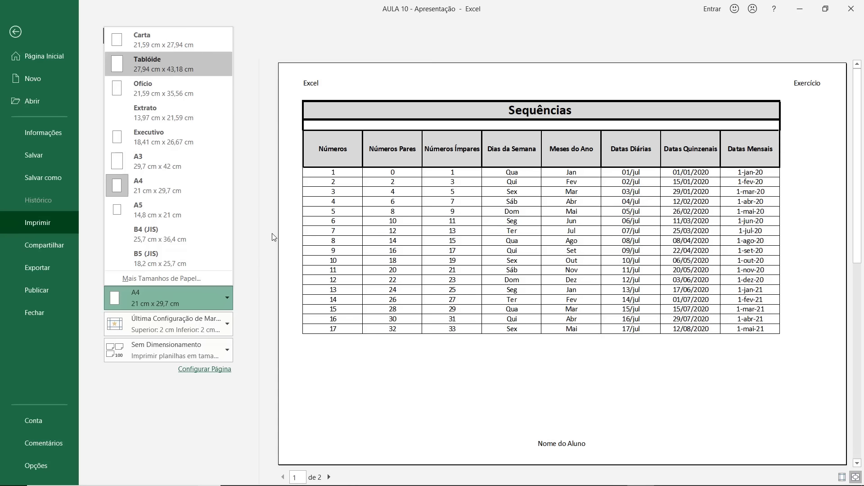
click(249, 232)
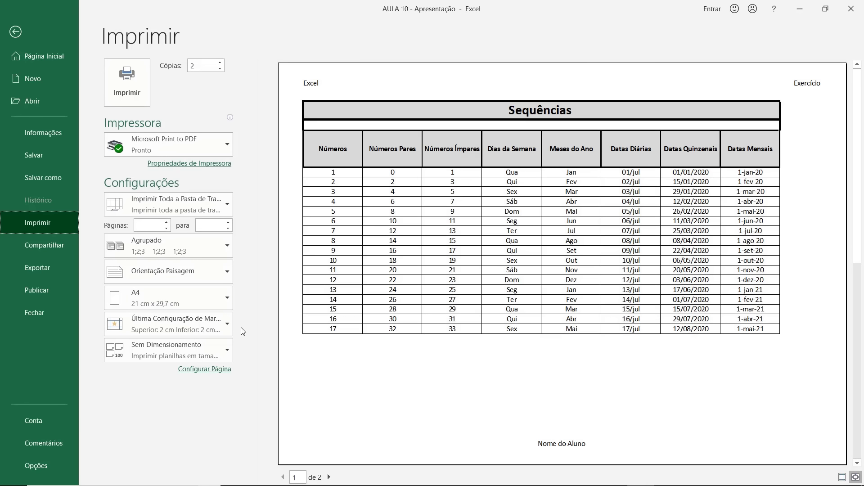
click(224, 326)
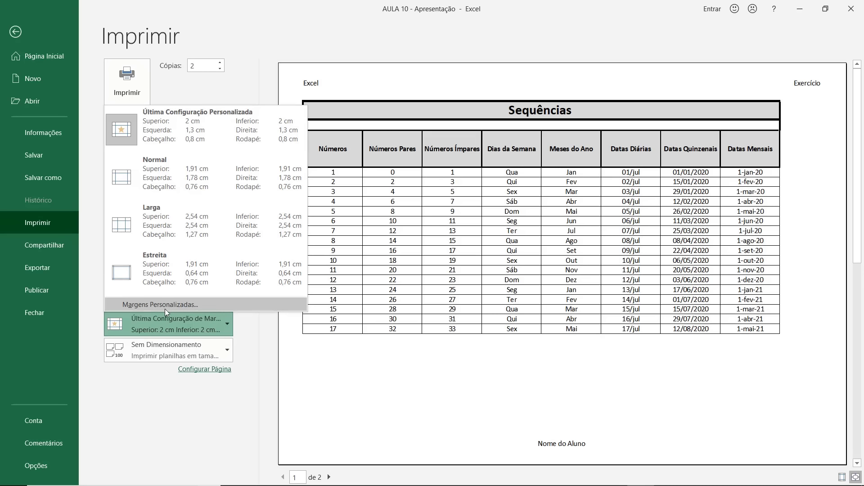
click(247, 341)
click(227, 355)
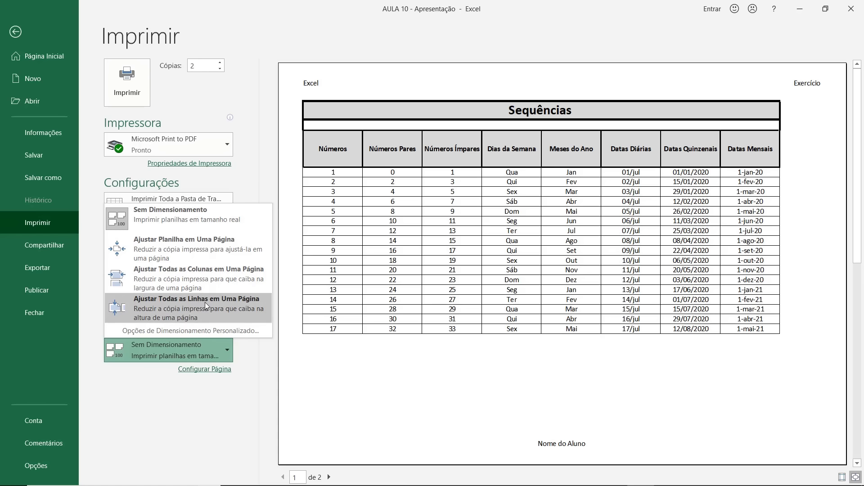
click(259, 382)
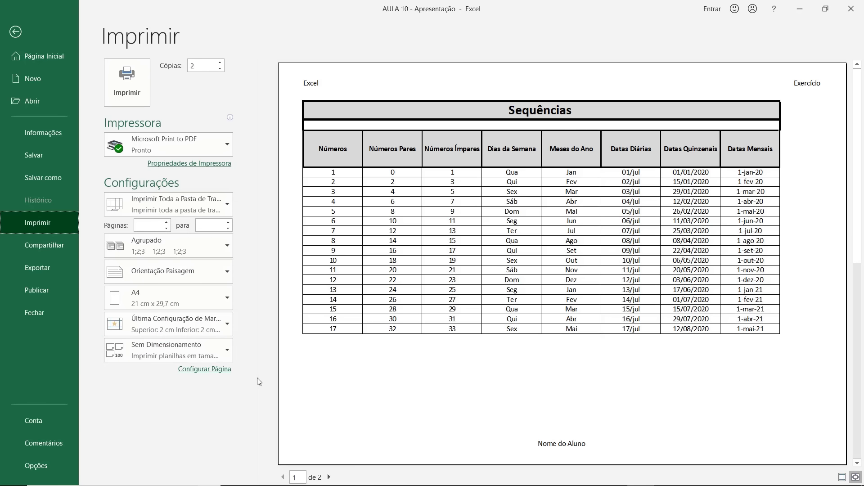
Scale the Sequências page to 80% of normal size in the page setup.
click(200, 371)
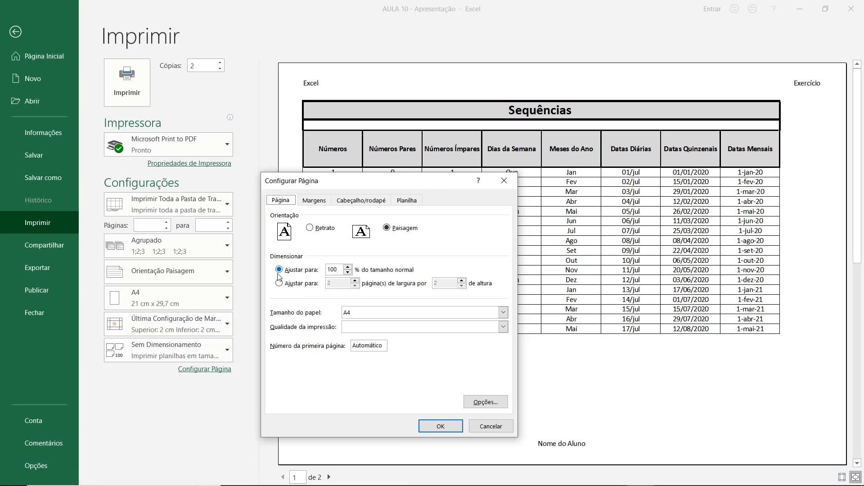
double_click(338, 270)
text(80)
key(Return)
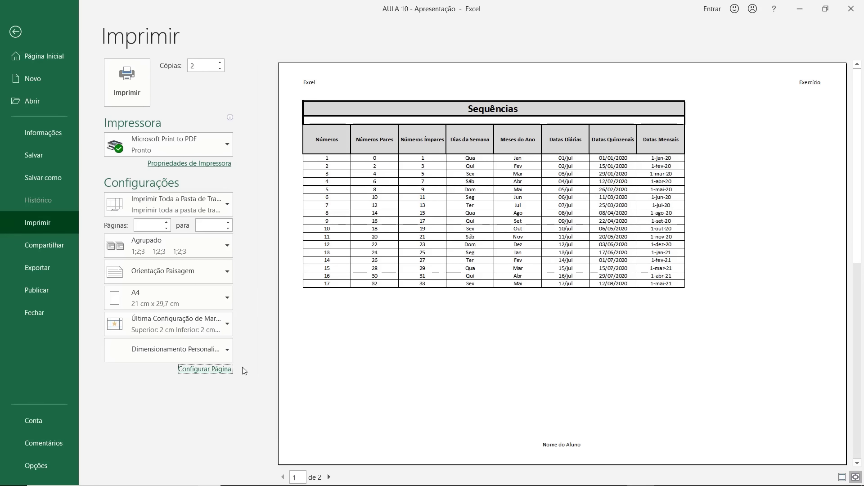
Set the Sequências page scaling to 100% and centre the content on the page horizontally and vertically.
click(211, 370)
click(279, 269)
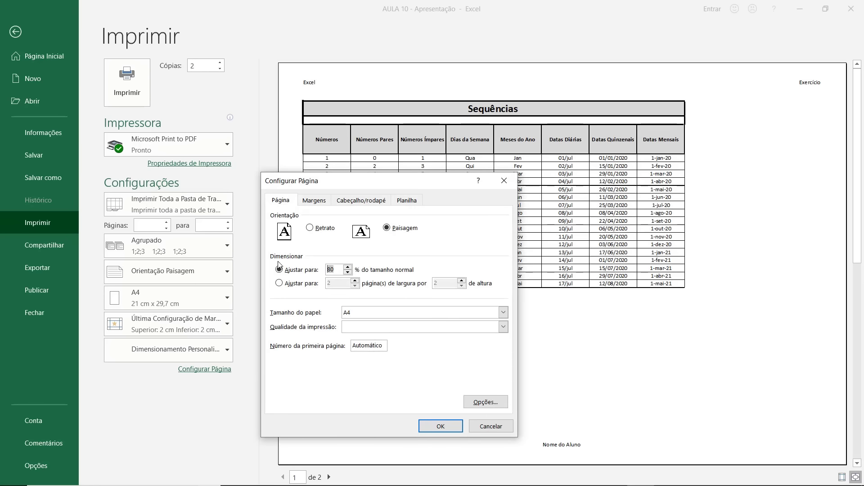
text(100)
click(314, 200)
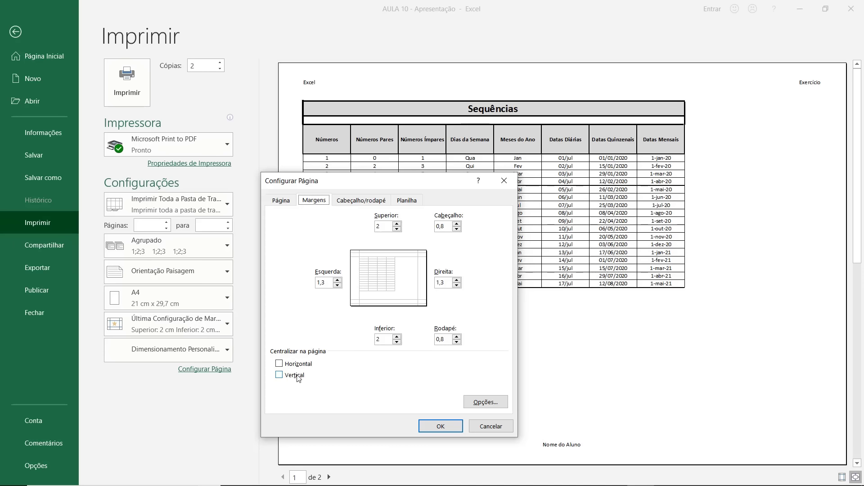
click(279, 363)
click(280, 375)
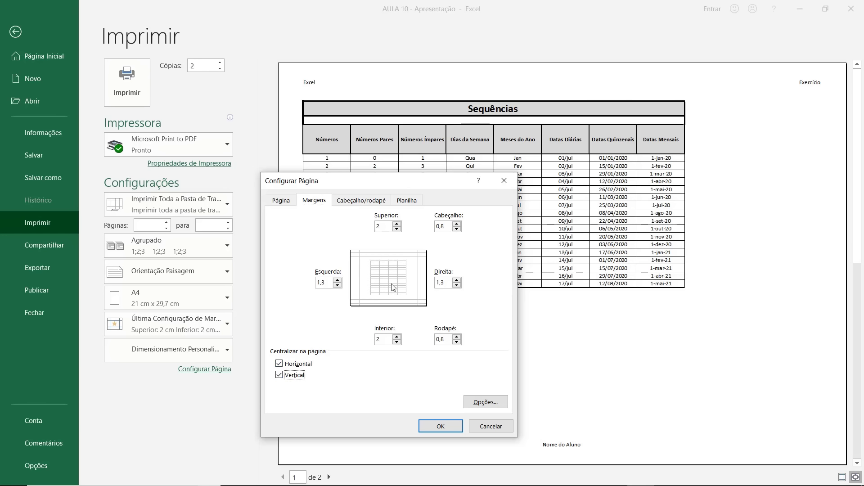
Customize the Sequências page footer with the file path in the left section and the page number in the right section.
click(361, 205)
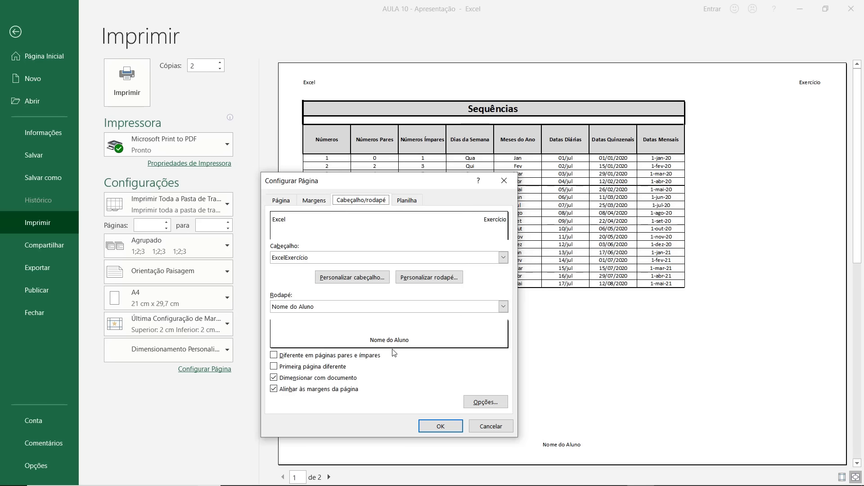
click(436, 281)
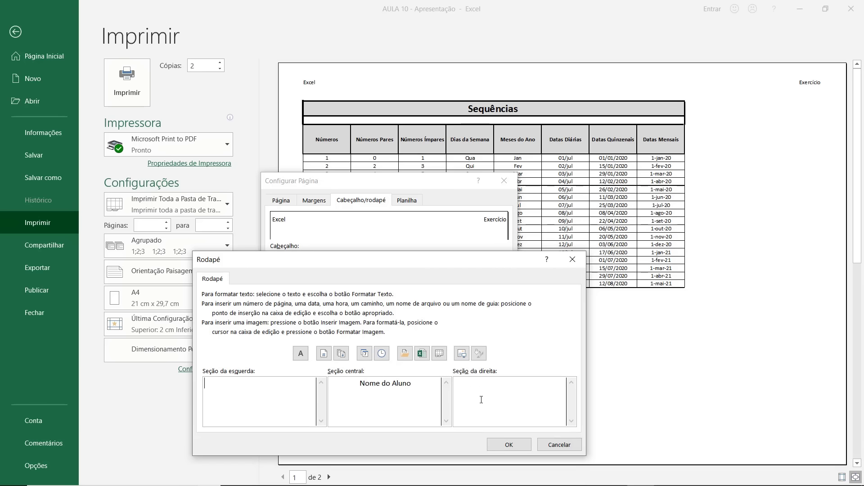
click(404, 355)
click(324, 354)
click(491, 445)
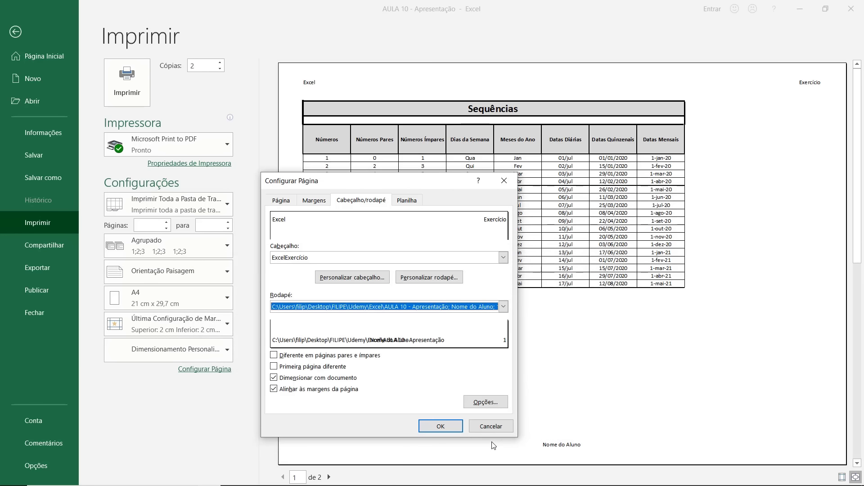
Turn on printing of gridlines (Linhas de grade) for the sheet and apply the page setup.
click(411, 202)
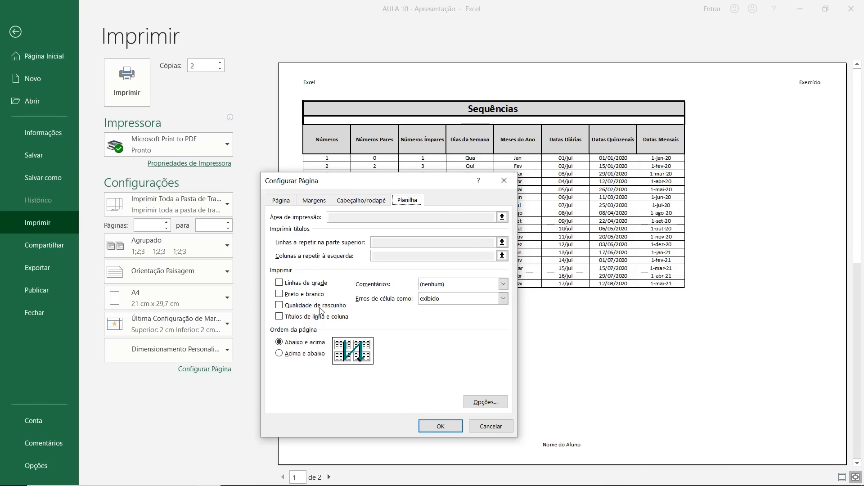
click(280, 284)
click(460, 425)
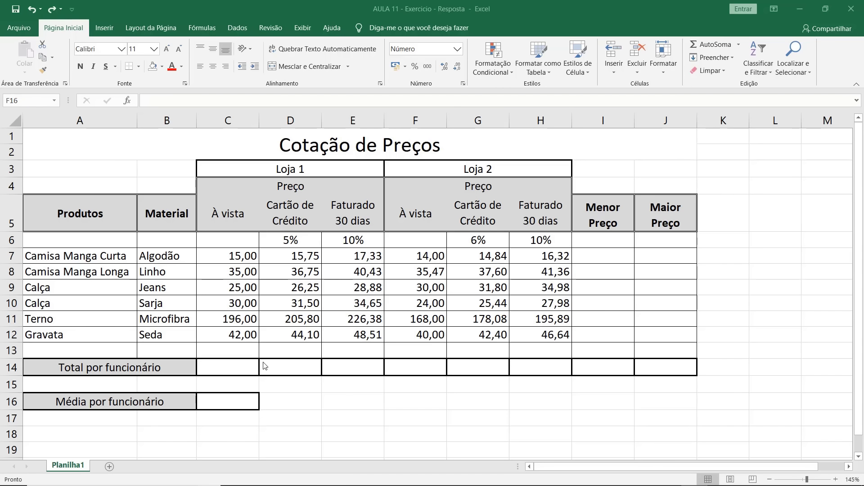
Total the Loja 1 À vista prices in C14 by adding individual cells: =C7+C8+C9+C10+C11+C12.
click(238, 368)
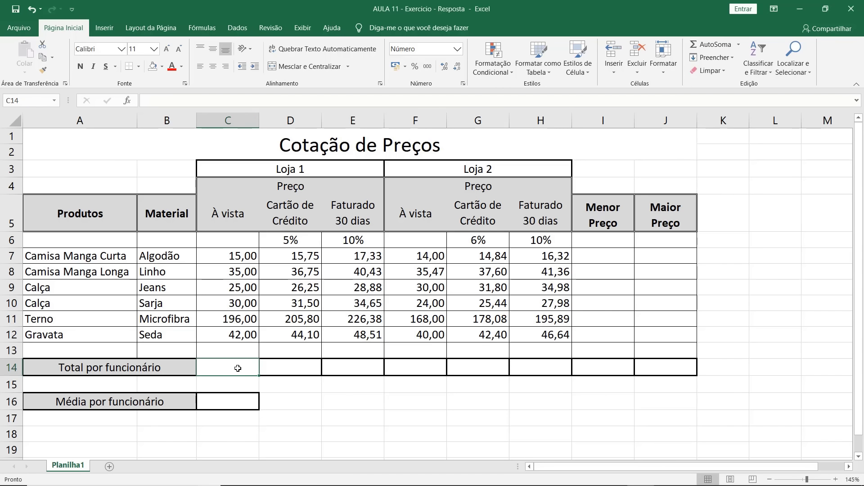
text(=)
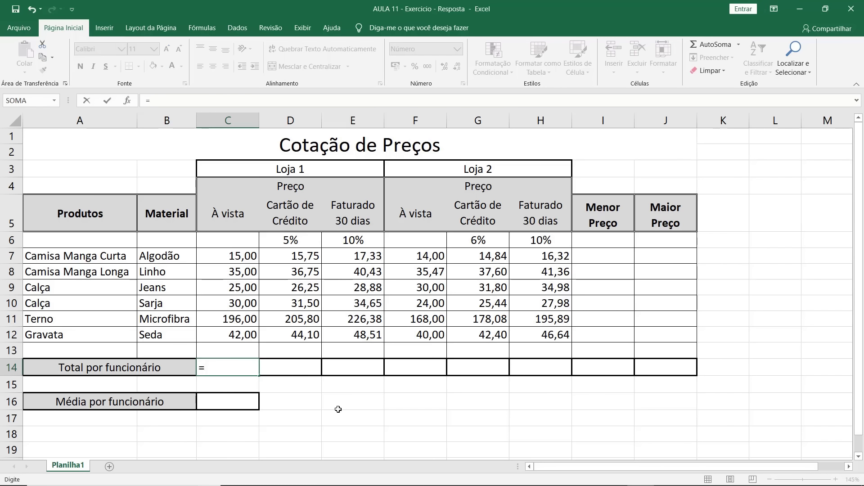
click(245, 254)
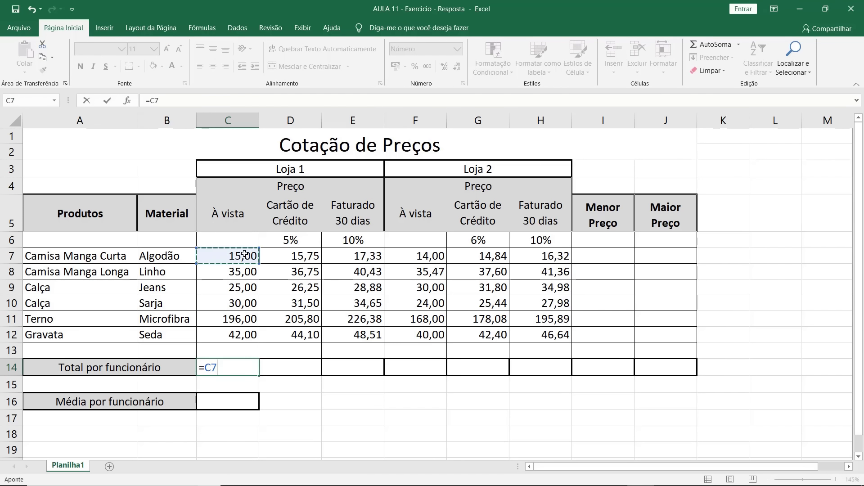
text(+)
click(242, 272)
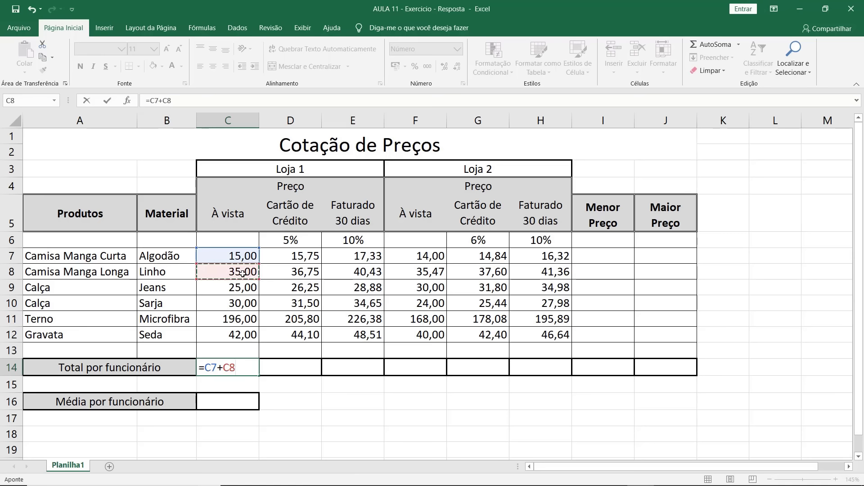
text(+)
click(244, 288)
text(+)
click(245, 304)
text(+)
click(246, 320)
text(+)
click(248, 337)
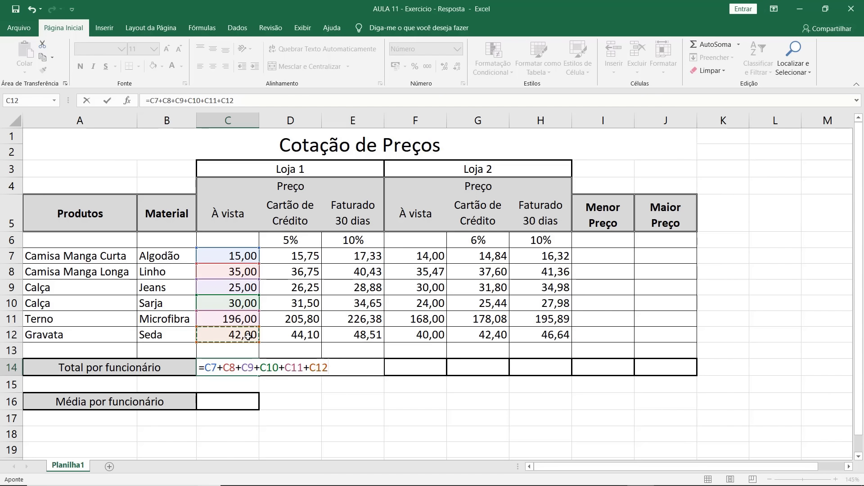
key(Return)
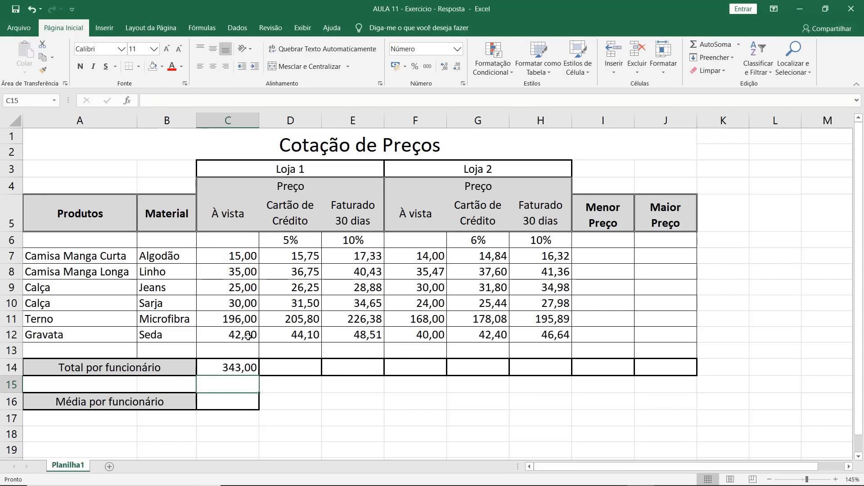
Replace the formula in C14 with =SOMA(C7:C12) to total the Loja 1 À vista prices.
click(235, 365)
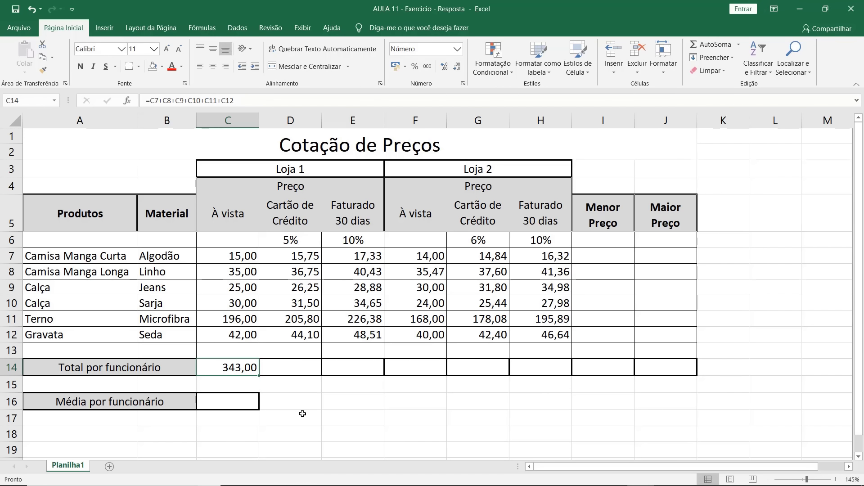
key(Delete)
text(=)
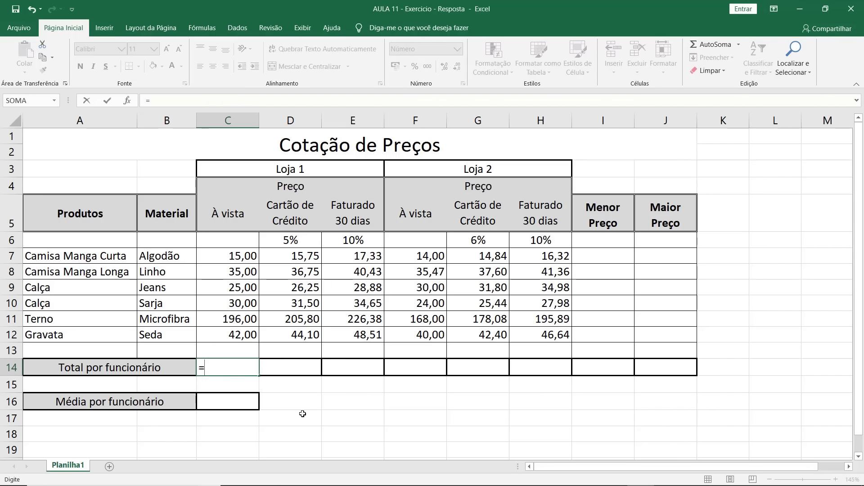
text(SO)
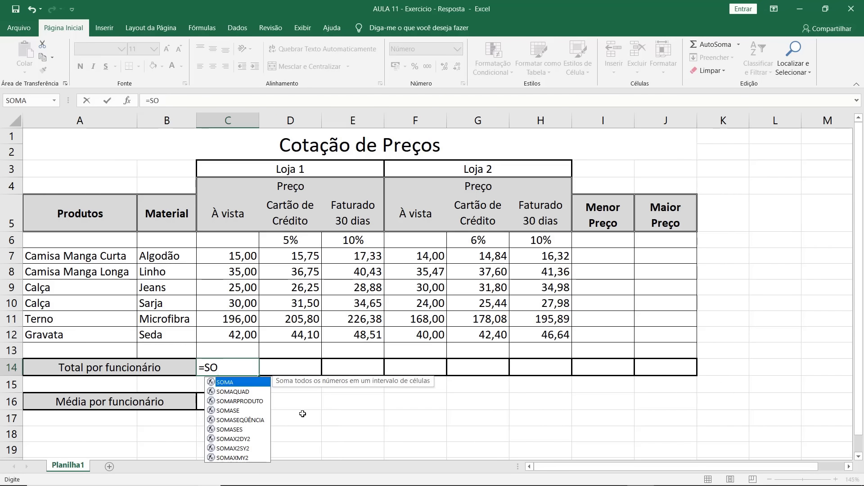
text(MA)
double_click(223, 384)
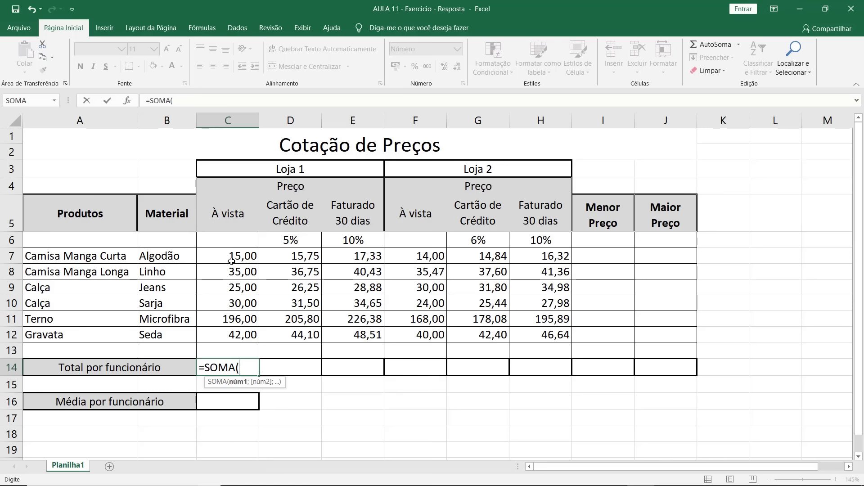
drag(234, 259, 241, 332)
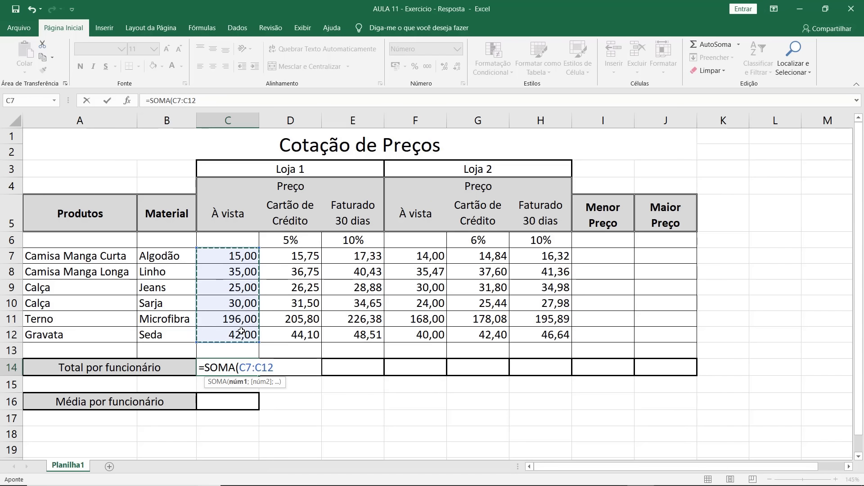
key(Return)
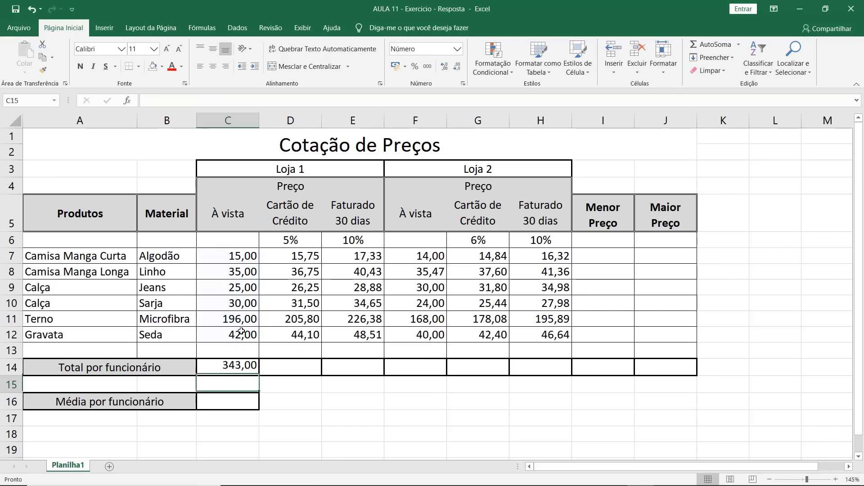
Fill the SOMA formula from C14 across to H14 and check the formula copied into D14.
click(243, 366)
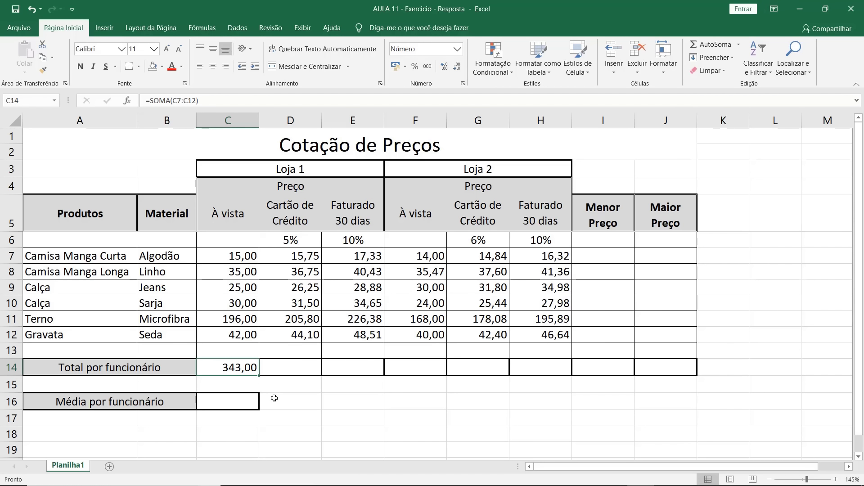
drag(259, 375, 557, 370)
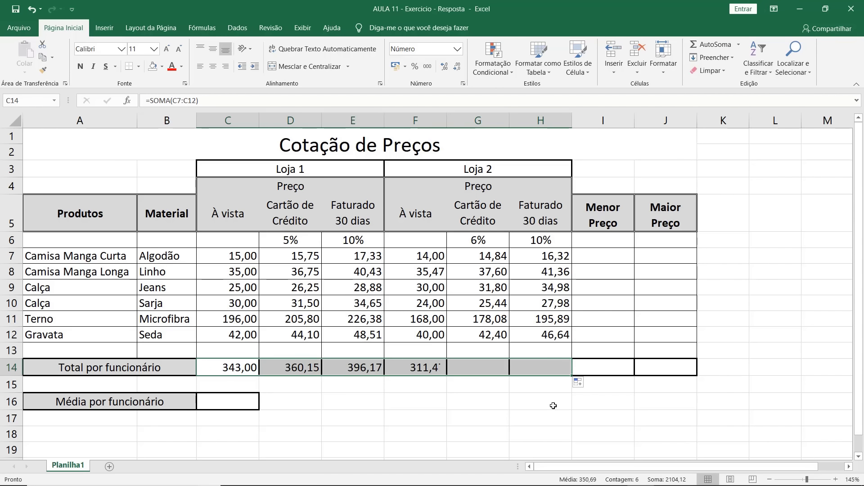
double_click(299, 370)
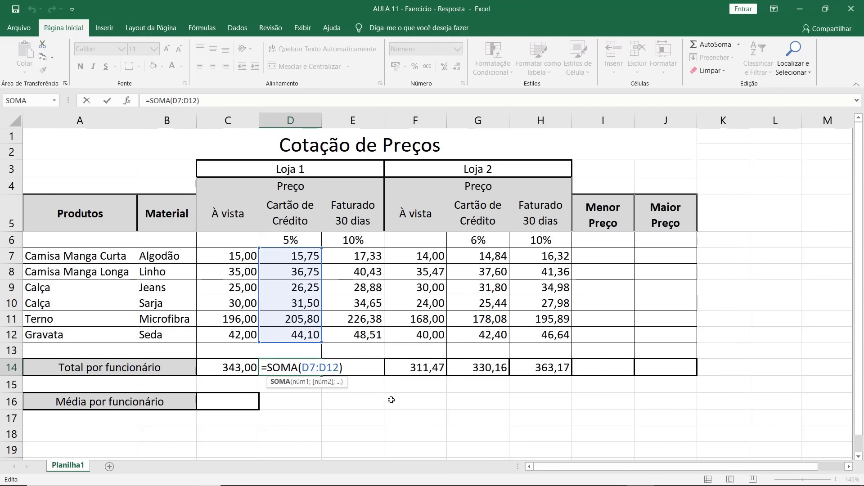
key(Return)
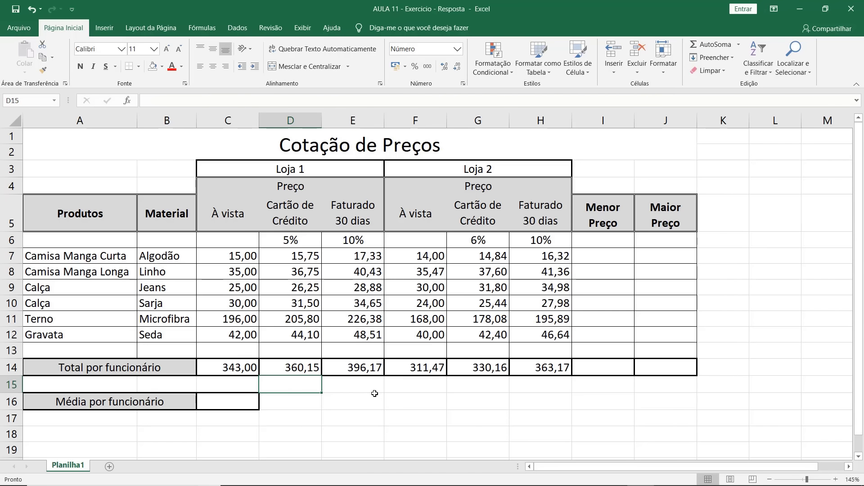
Enter =MED(C14:H14) in C16 for Média por funcionário.
double_click(218, 402)
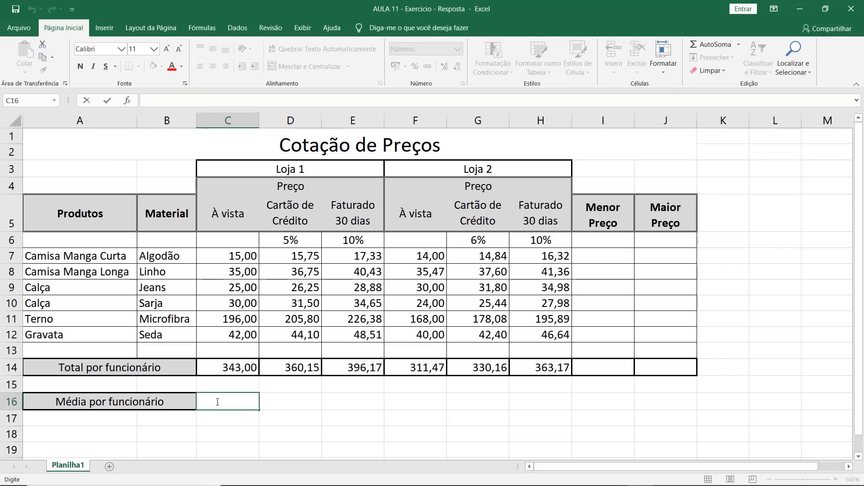
text(=)
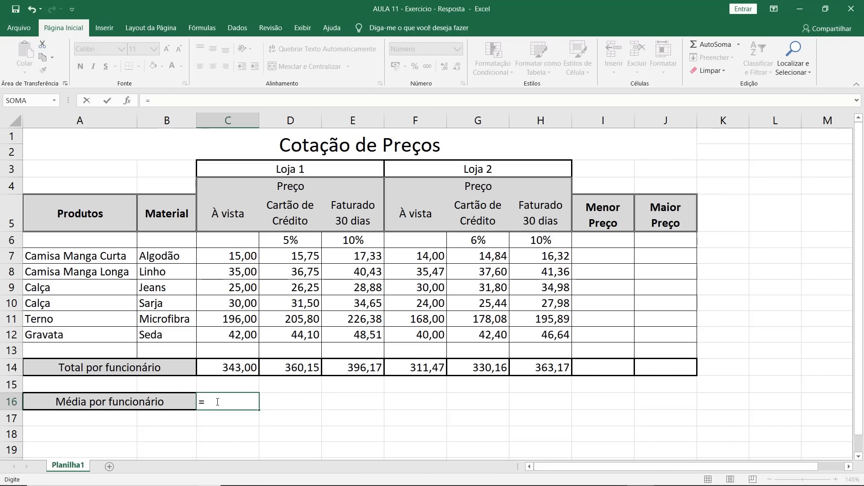
text(MED)
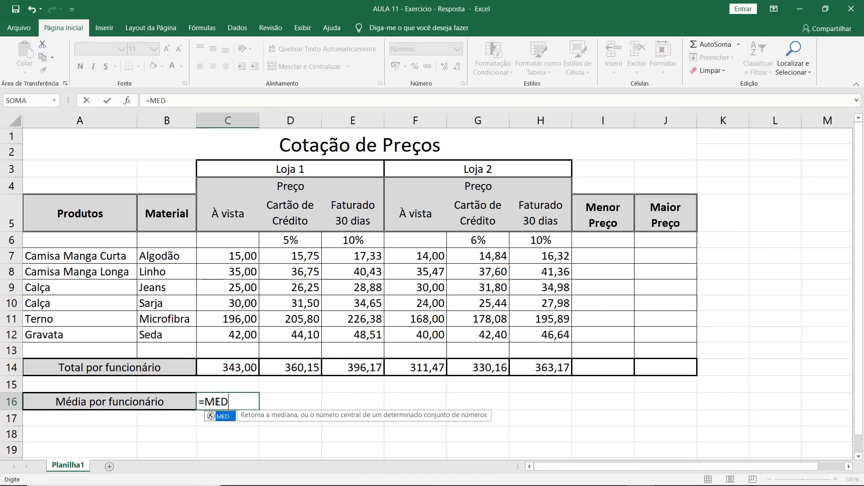
text(()
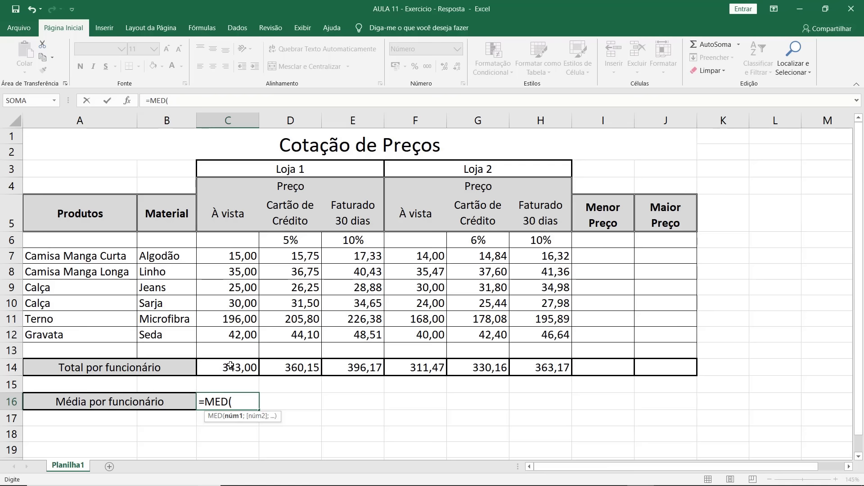
drag(231, 365, 560, 364)
text())
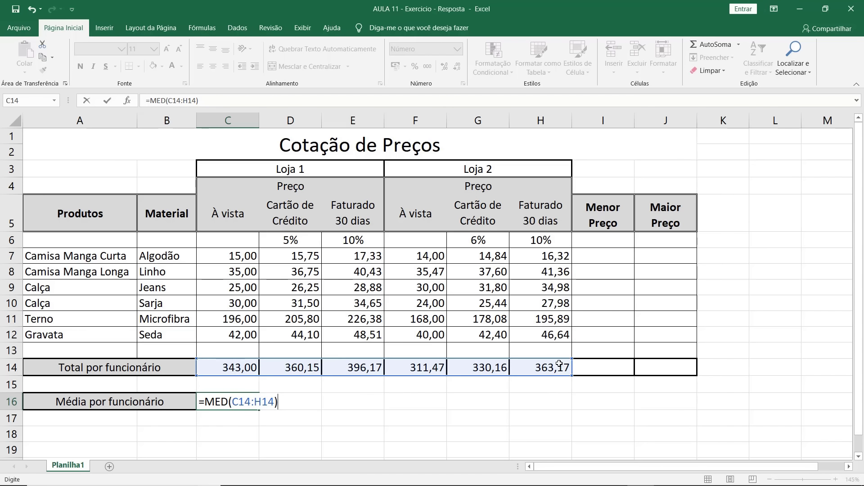
key(Return)
click(283, 396)
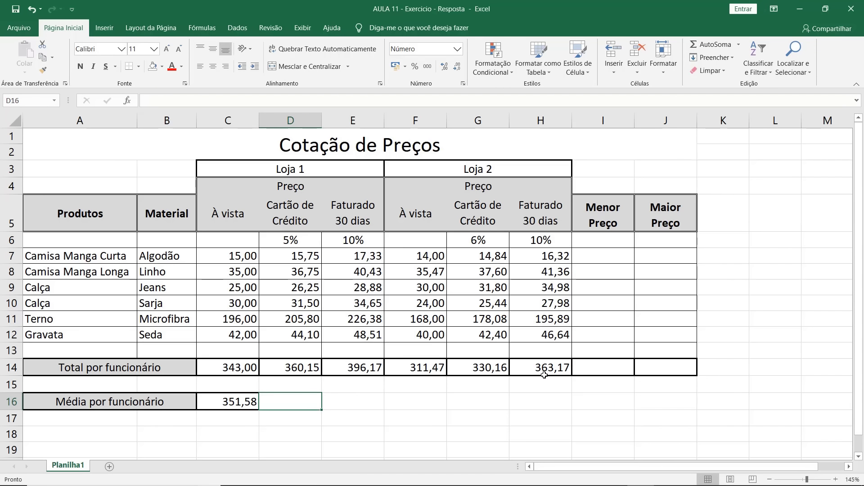
Enter =MÍNIMO(C7:H7) in I7 as the Menor Preço for Camisa Manga Curta, and locate the matching price in row 7.
click(620, 256)
text(=)
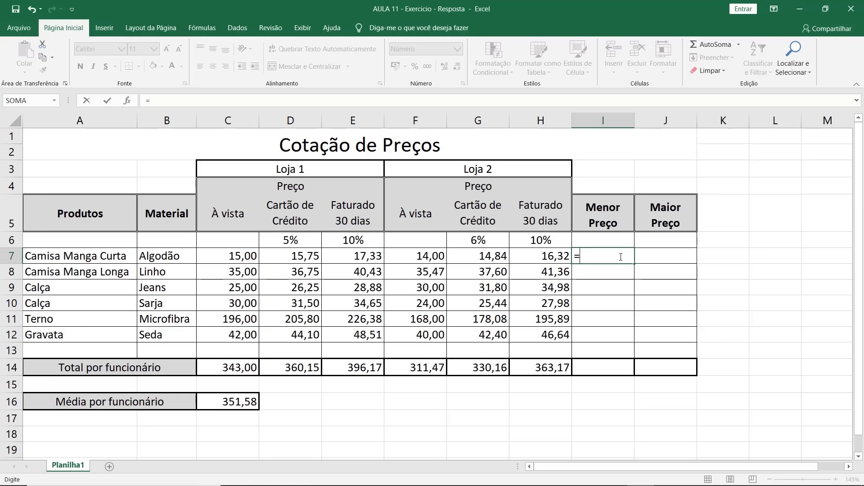
text(MÍ)
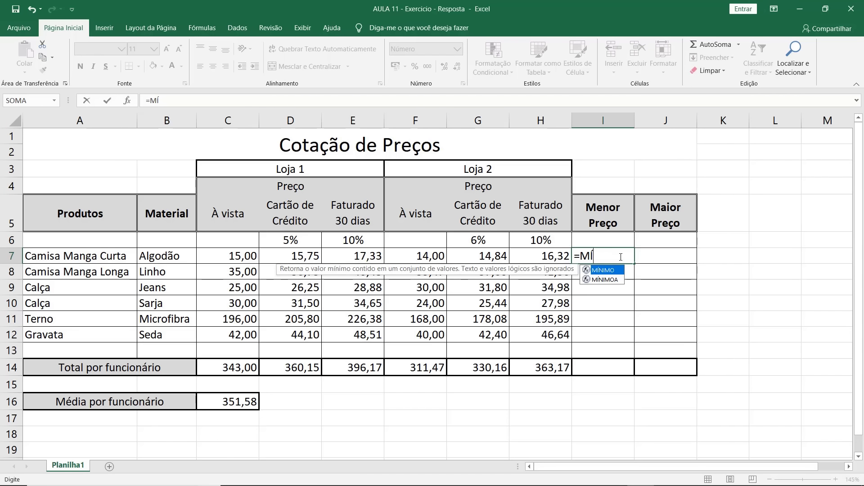
double_click(608, 270)
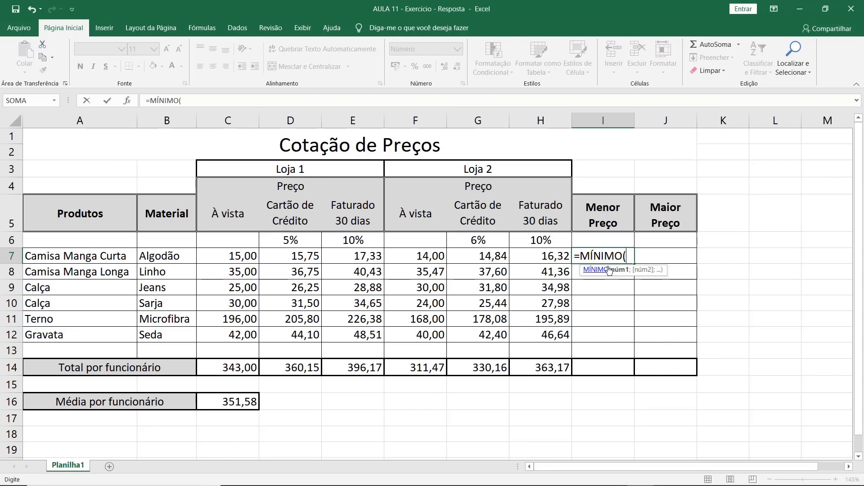
drag(235, 255, 542, 257)
text())
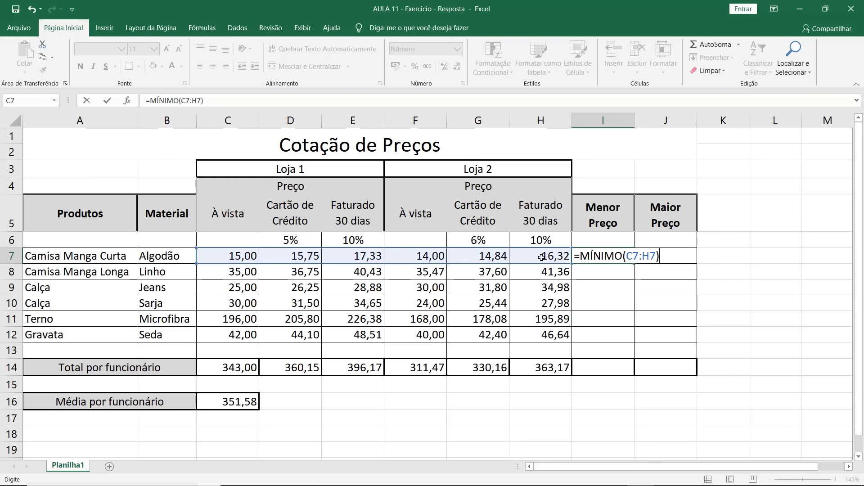
key(Return)
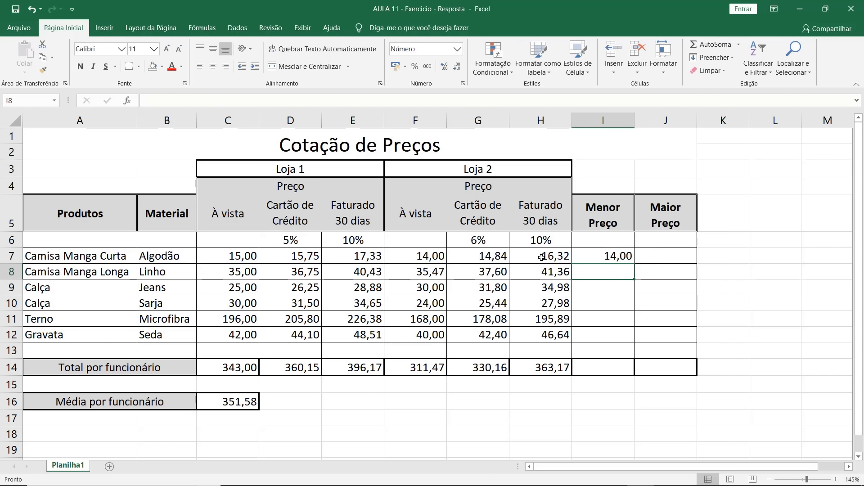
click(431, 256)
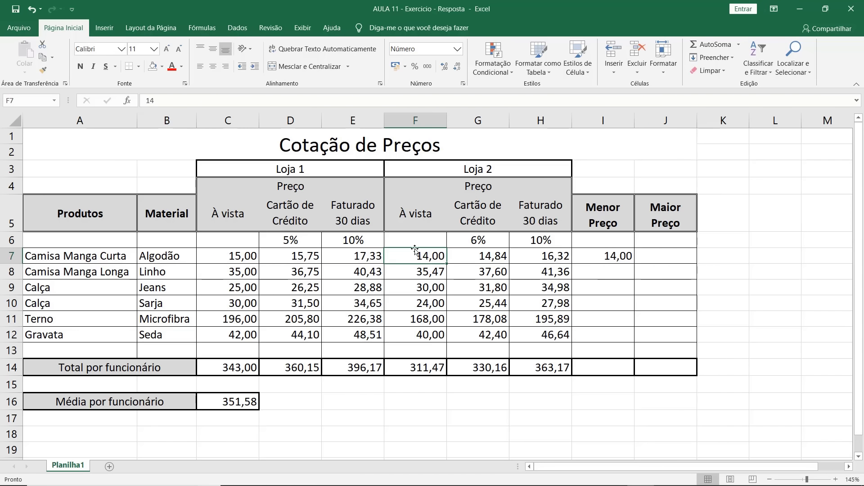
Enter =MÁXIMO(C7:H7) in J7 as the Maior Preço for Camisa Manga Curta.
click(672, 256)
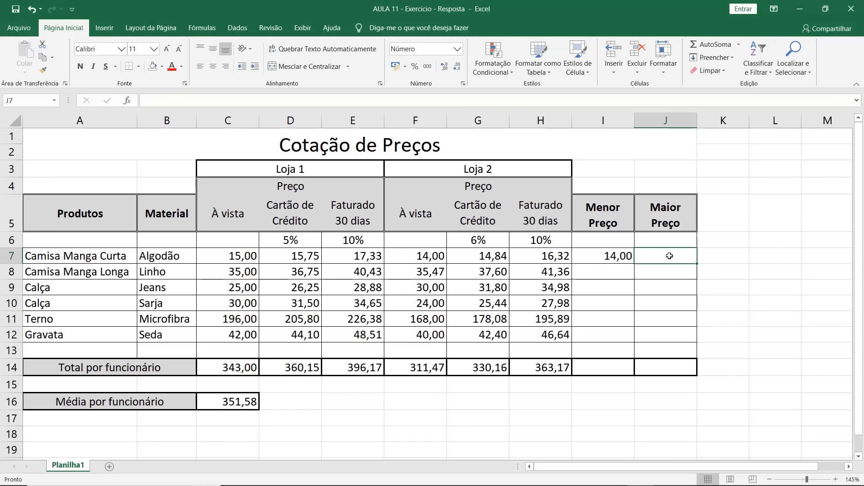
text(=M)
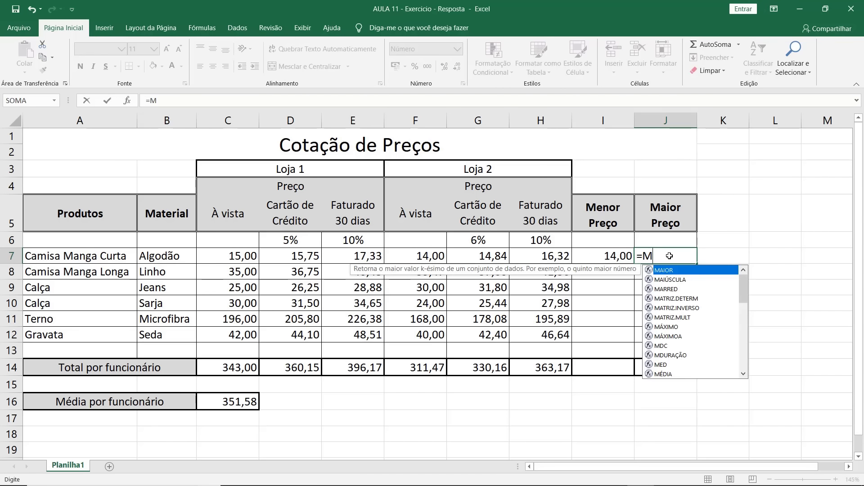
text(Á)
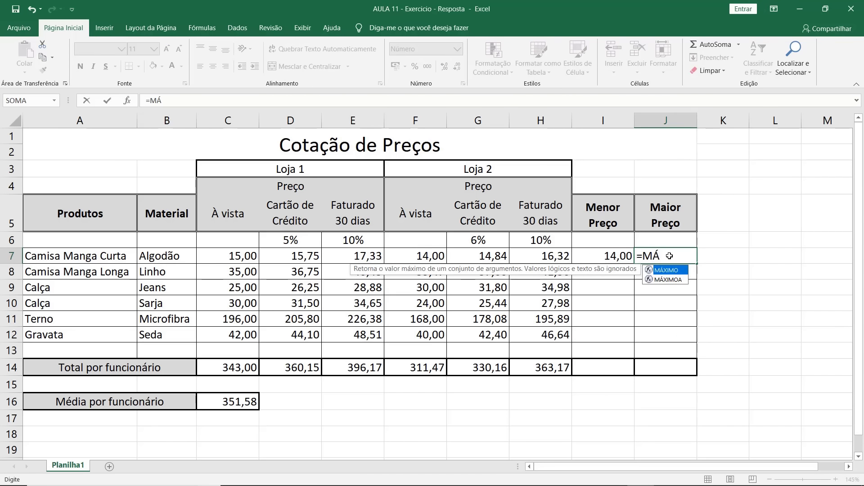
double_click(667, 271)
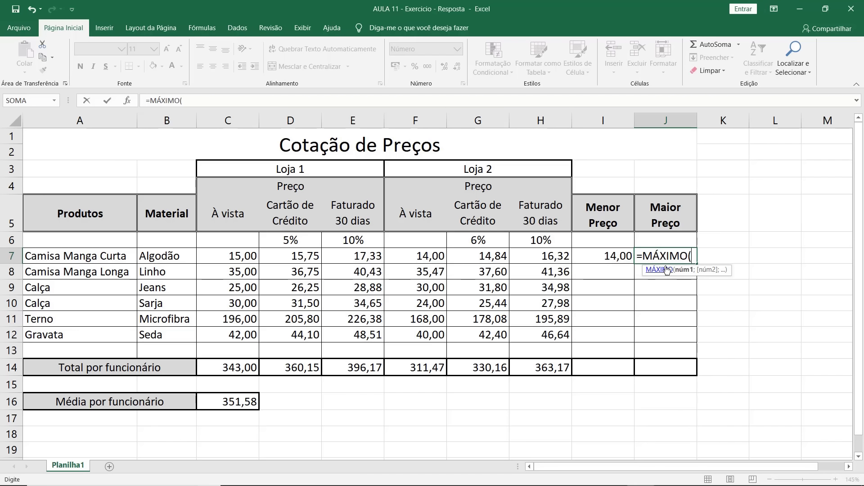
drag(239, 254, 557, 254)
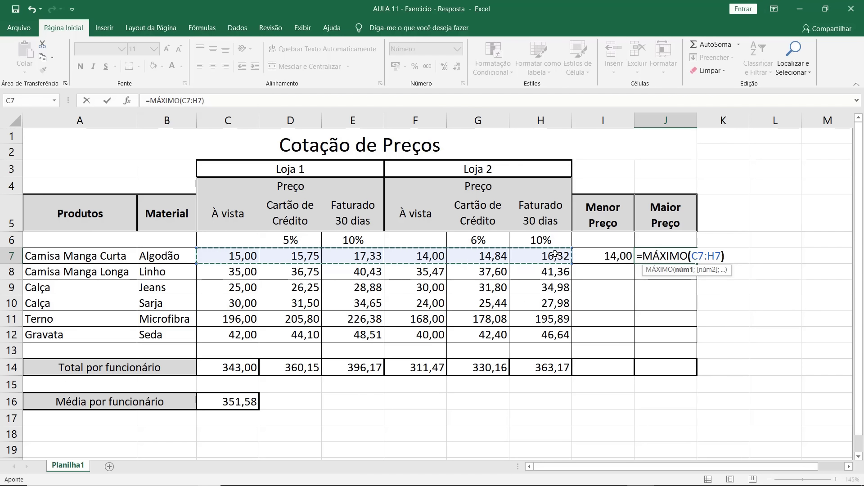
key(Return)
Fill the Menor Preço and Maior Preço formulas from I7:J7 down to row 12 and check the copied formula in I8.
drag(606, 255, 697, 338)
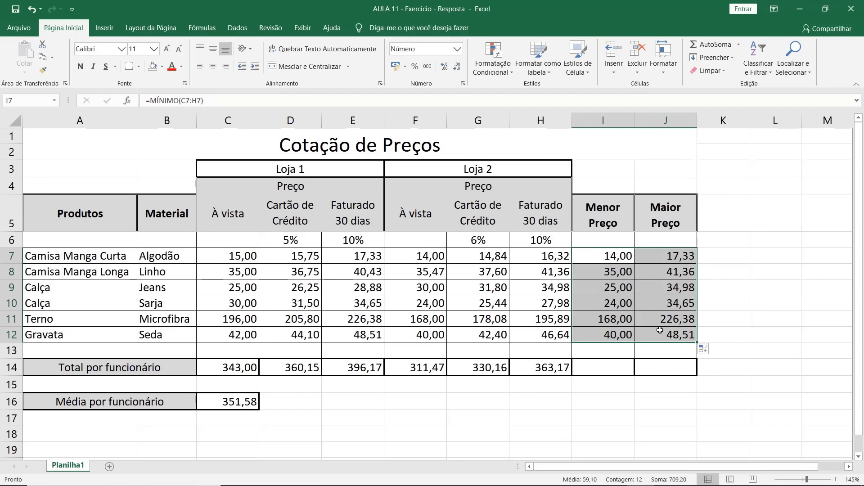
click(671, 350)
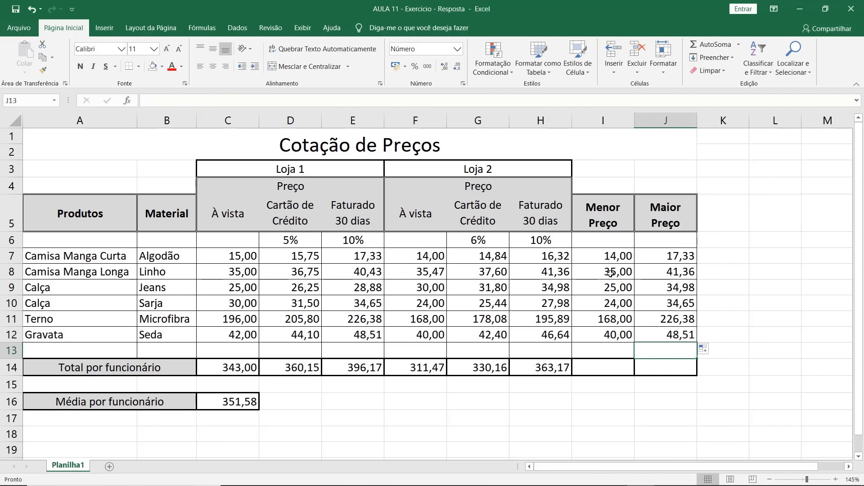
double_click(611, 273)
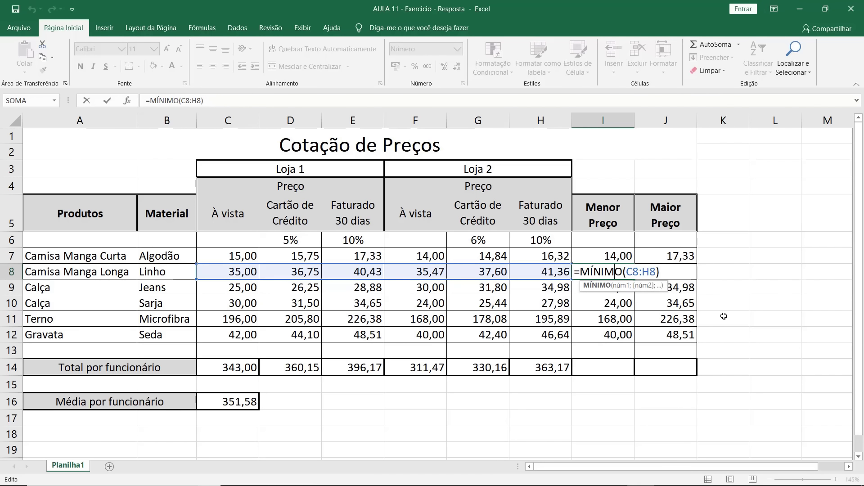
key(Return)
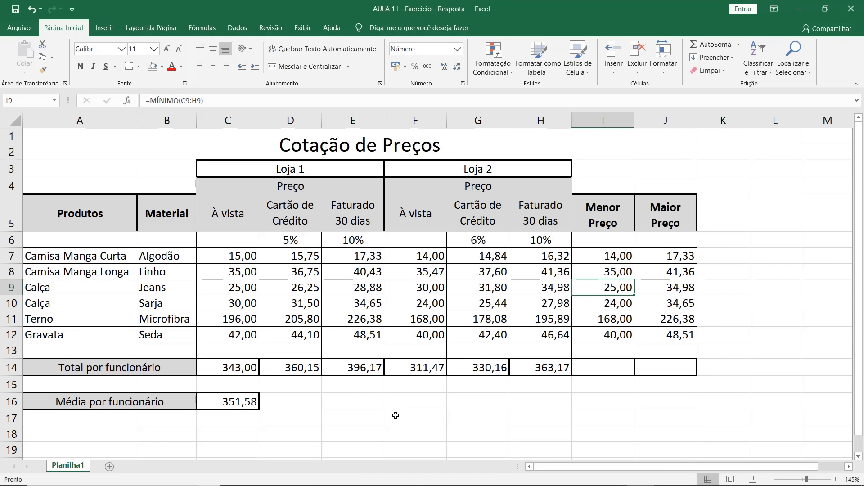
From empty cell E17, look through the function categories available for inserting a function, and close without inserting one.
click(335, 423)
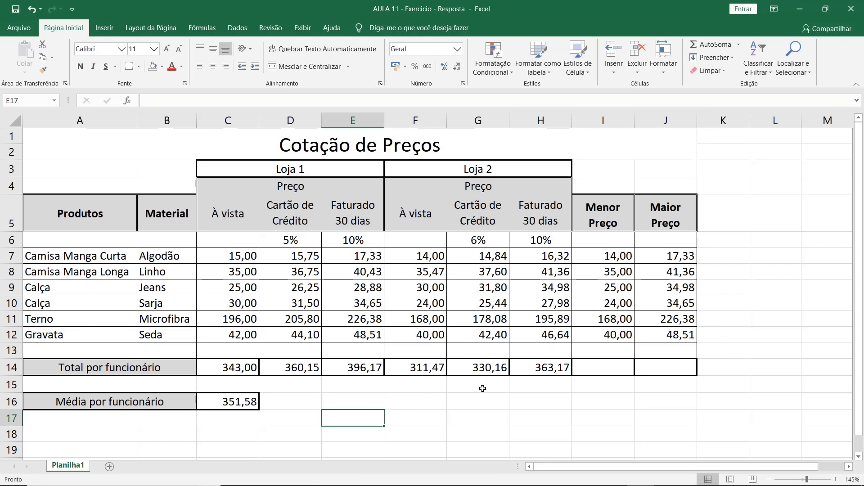
text(=)
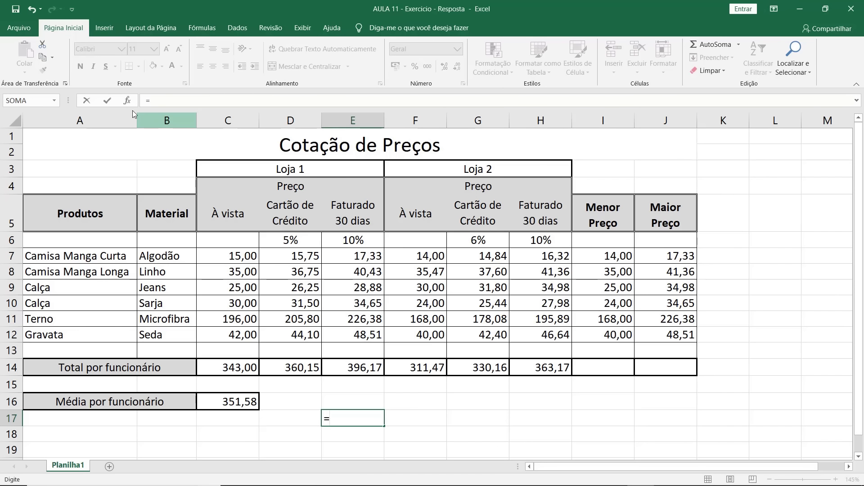
click(128, 100)
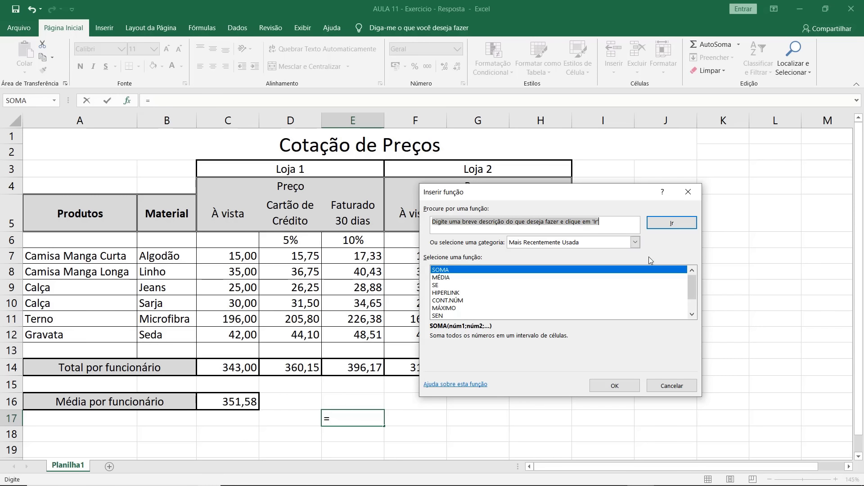
click(636, 243)
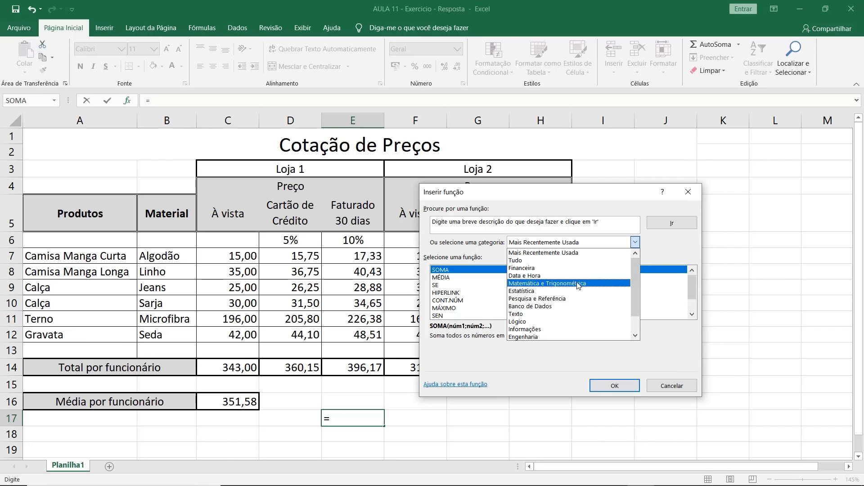
click(665, 259)
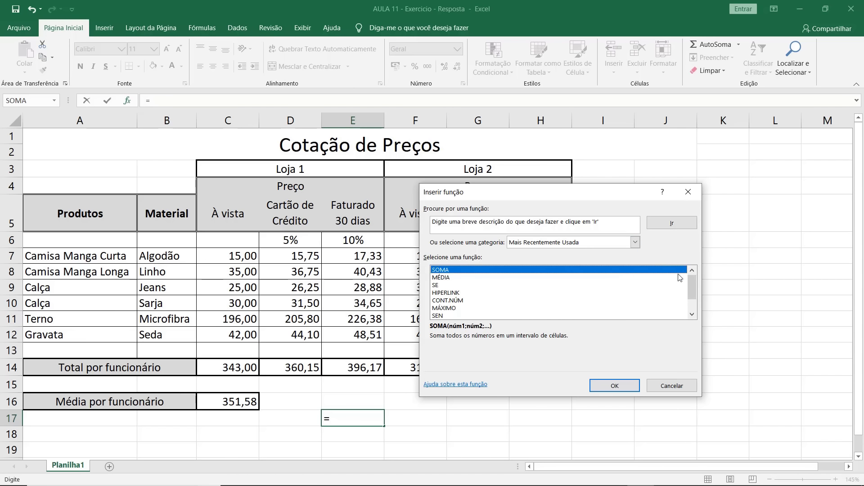
click(672, 386)
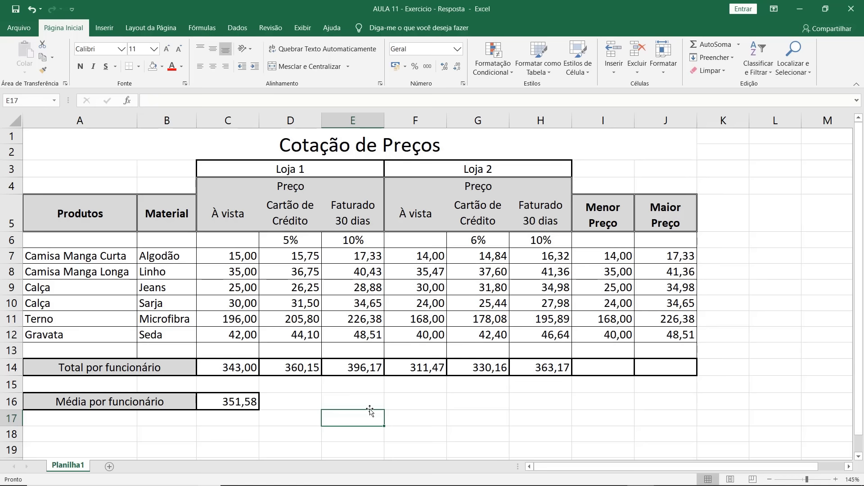
Review the calculated prices in D7:E12 and G7:H12, and examine the absolute reference $D$6 in the D7 formula.
drag(303, 252, 367, 332)
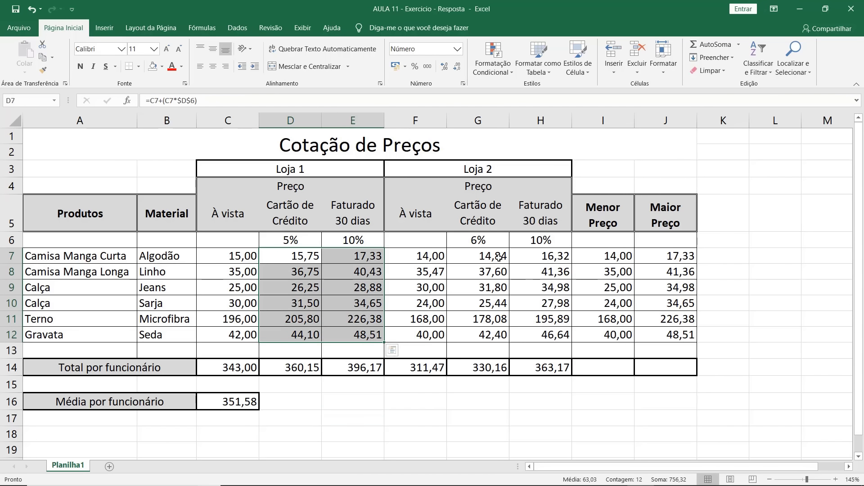
drag(498, 255, 551, 335)
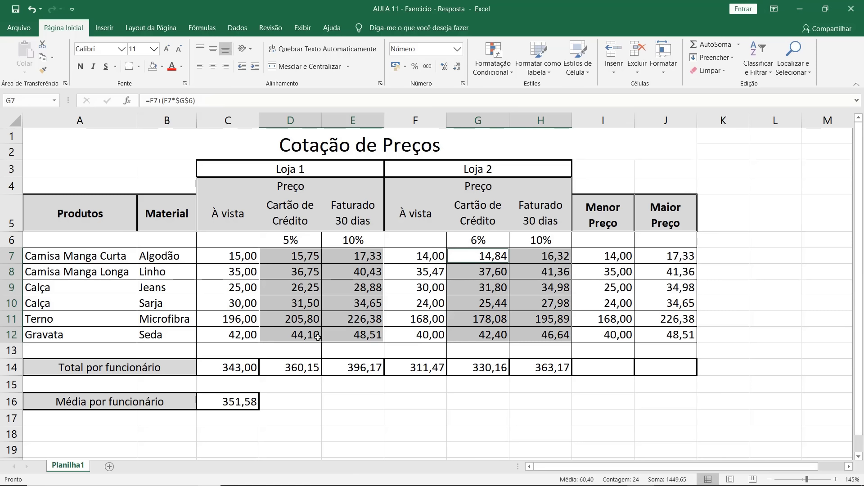
click(339, 399)
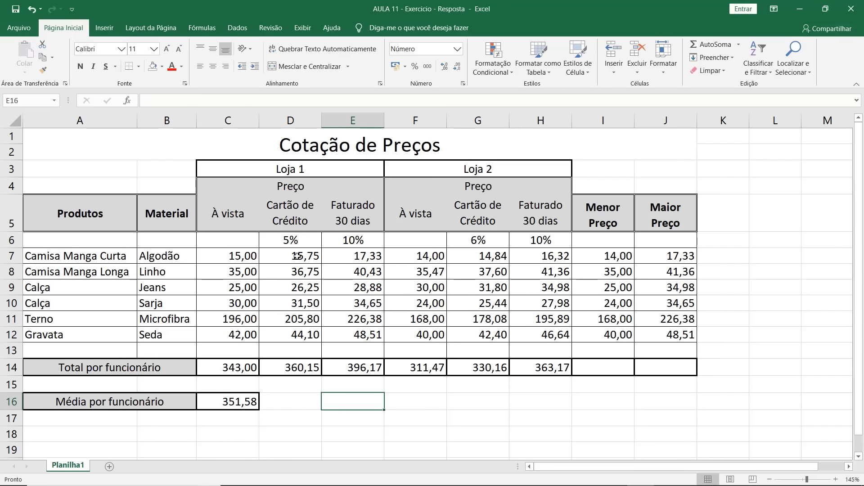
click(297, 256)
key(F2)
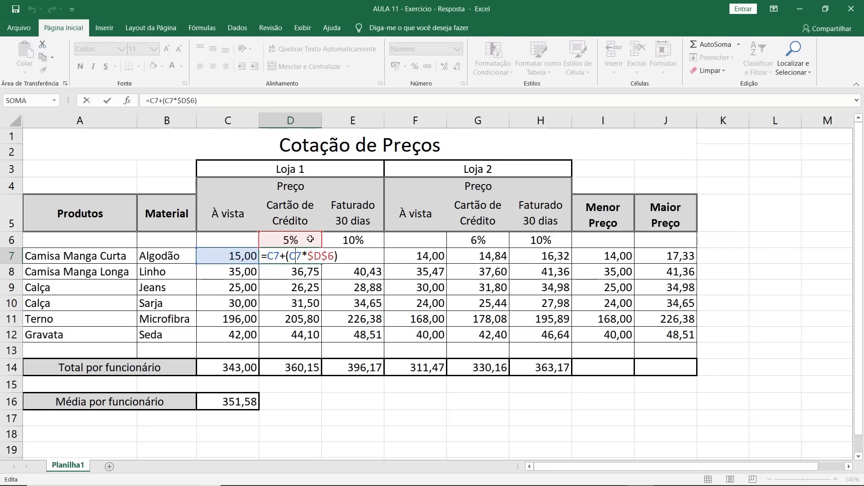
double_click(329, 261)
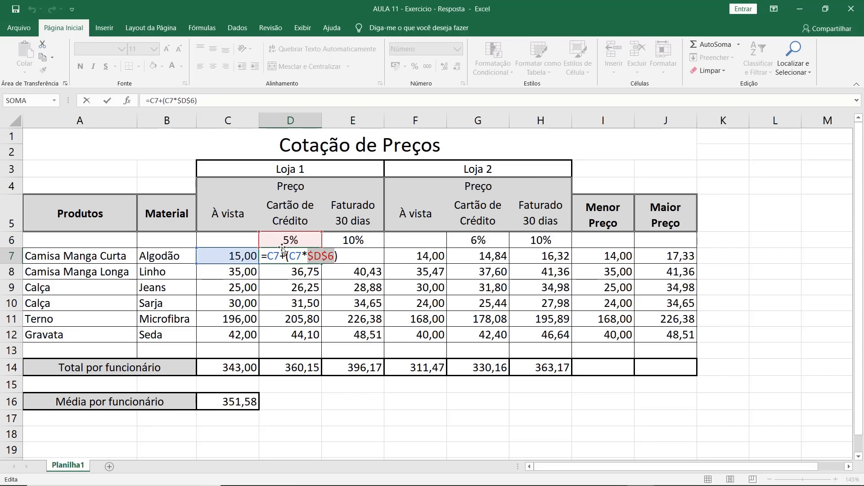
key(Return)
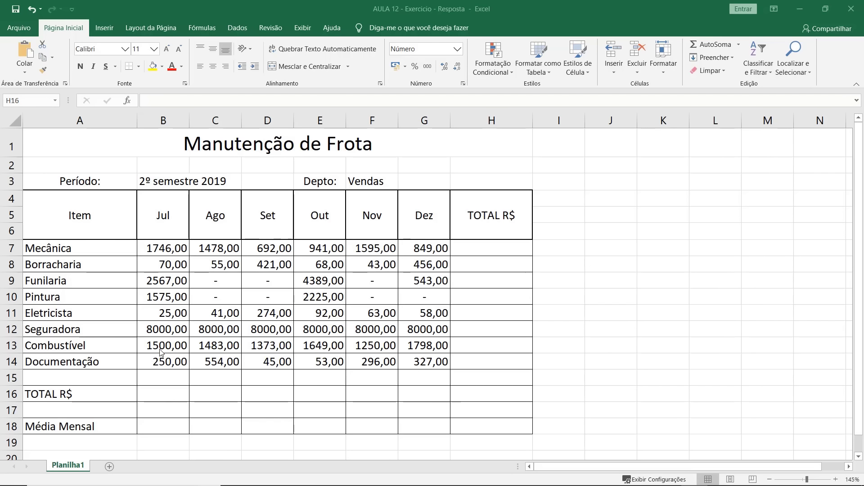
In the Manutenção de Frota sheet, name the Jul cost range B7:B14 Julho.
click(171, 250)
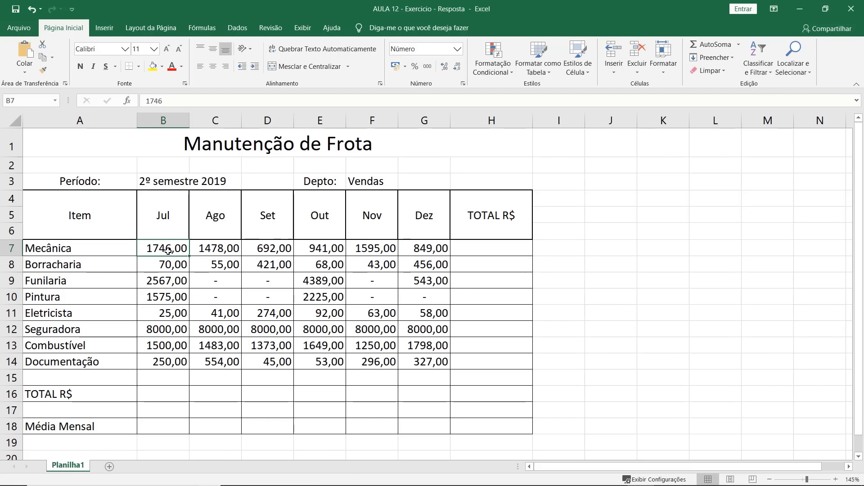
drag(167, 255, 166, 360)
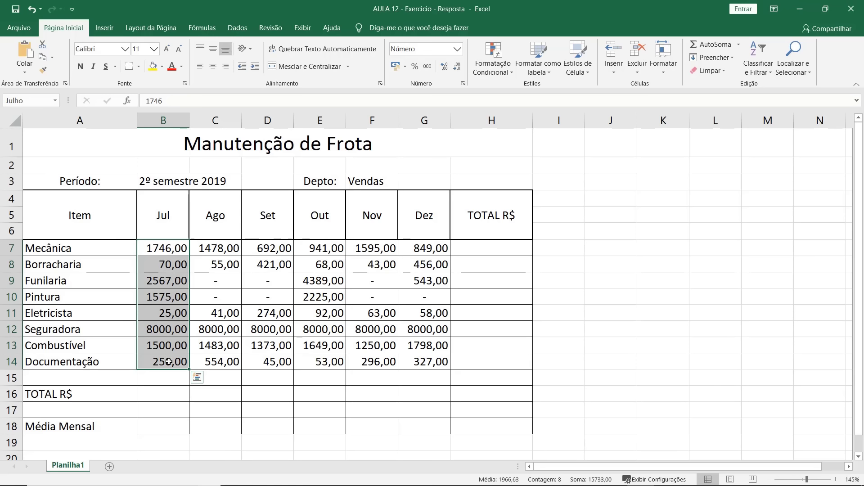
click(27, 101)
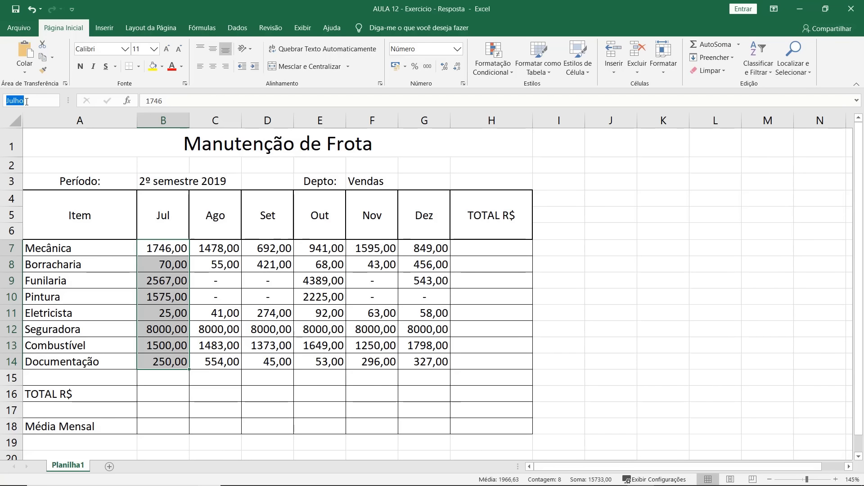
key(BackSpace)
key(Return)
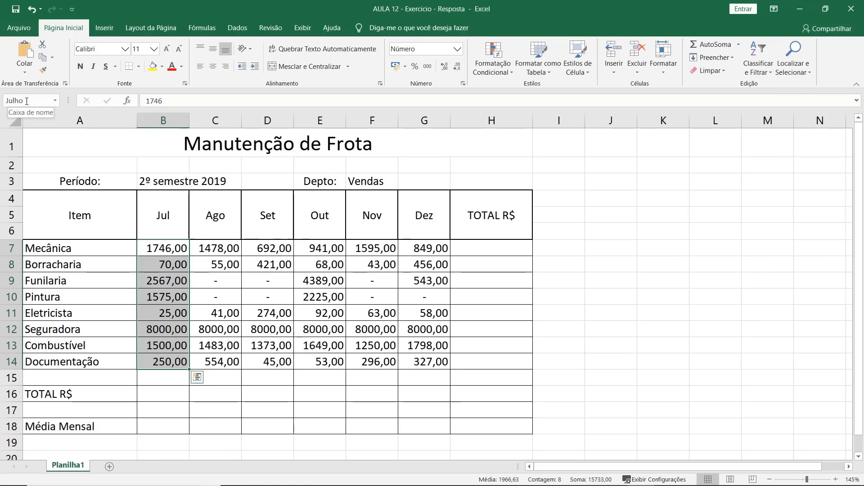
Enter =SOMA(Julho) in B16 as the TOTAL R$ for Jul and check the resulting formula.
click(171, 395)
double_click(172, 395)
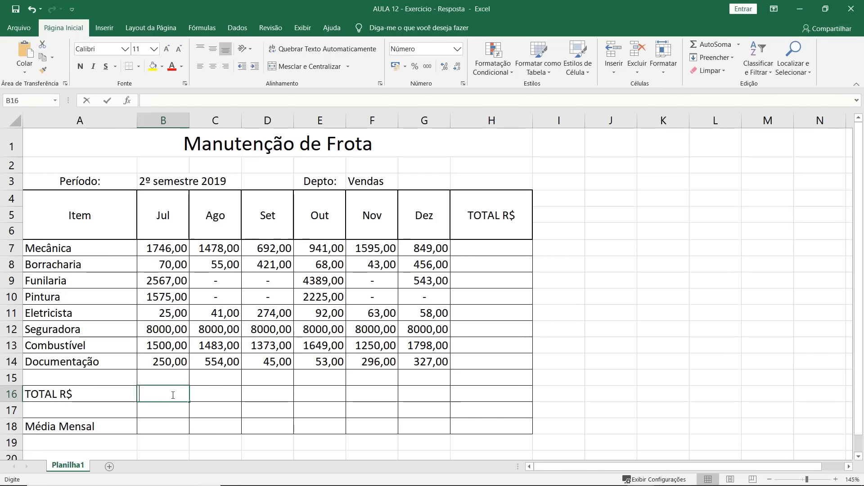
text(=)
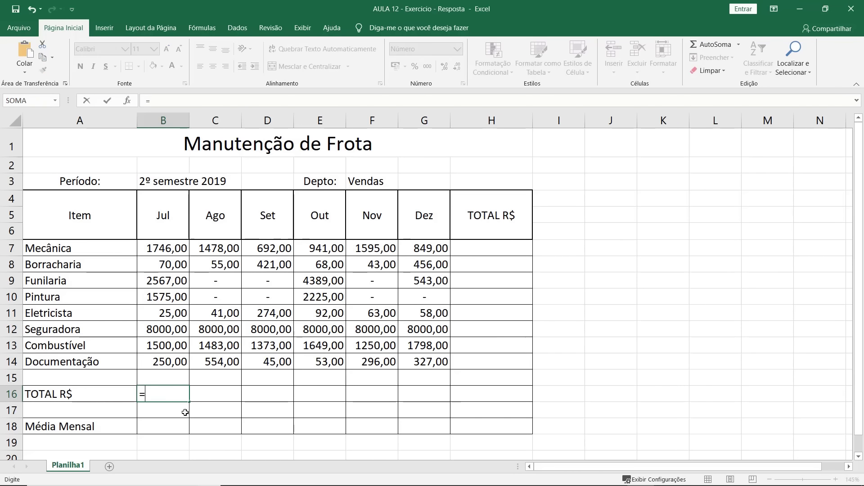
text(soma)
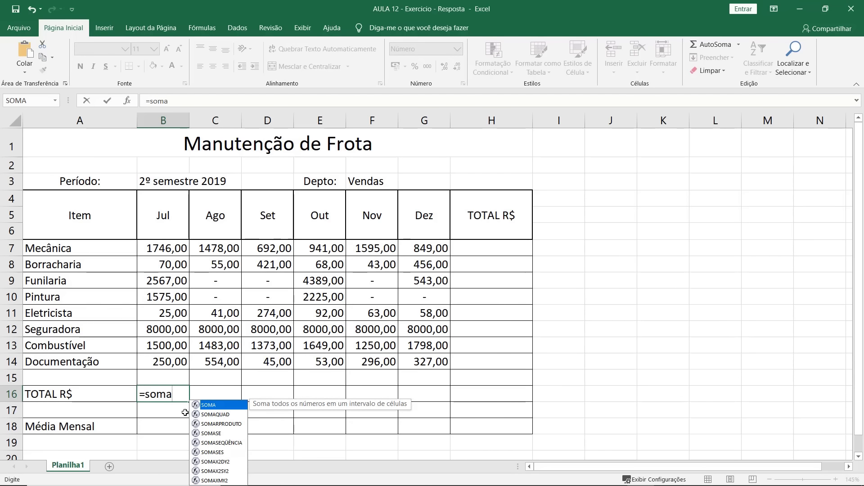
text(()
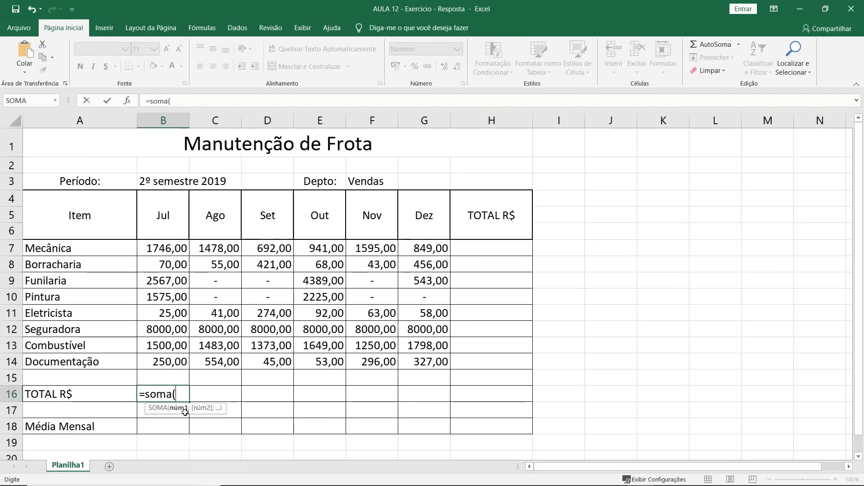
text(ju)
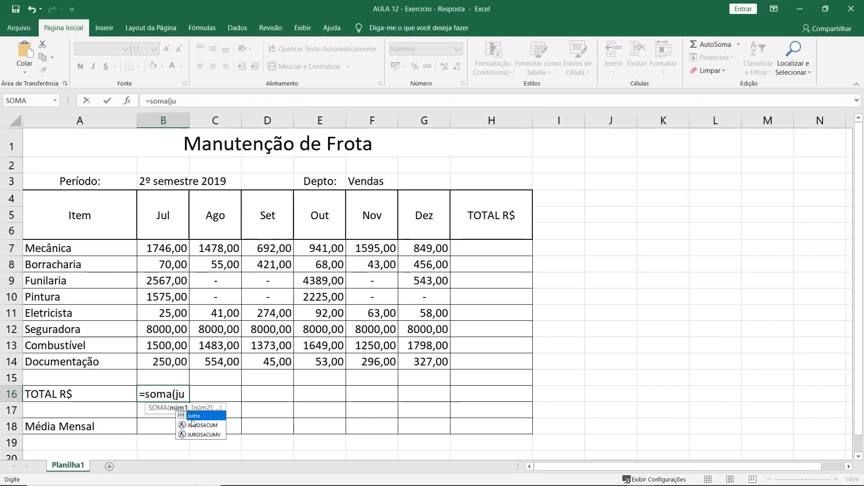
double_click(192, 416)
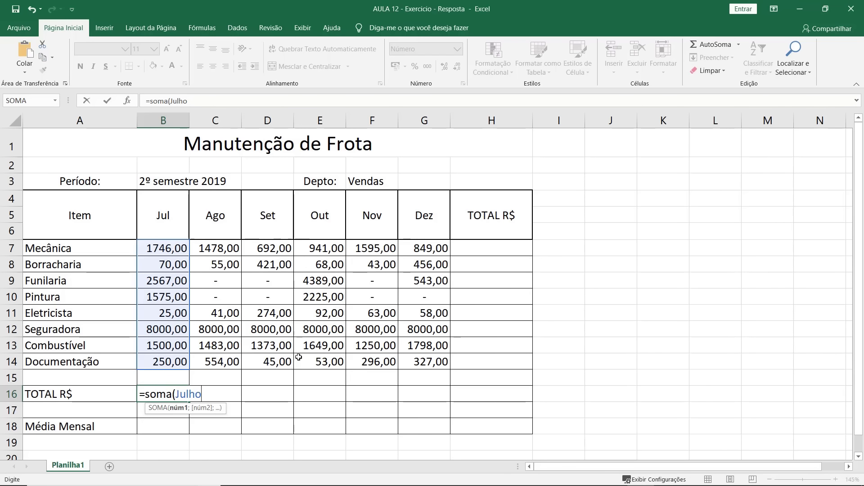
key(Return)
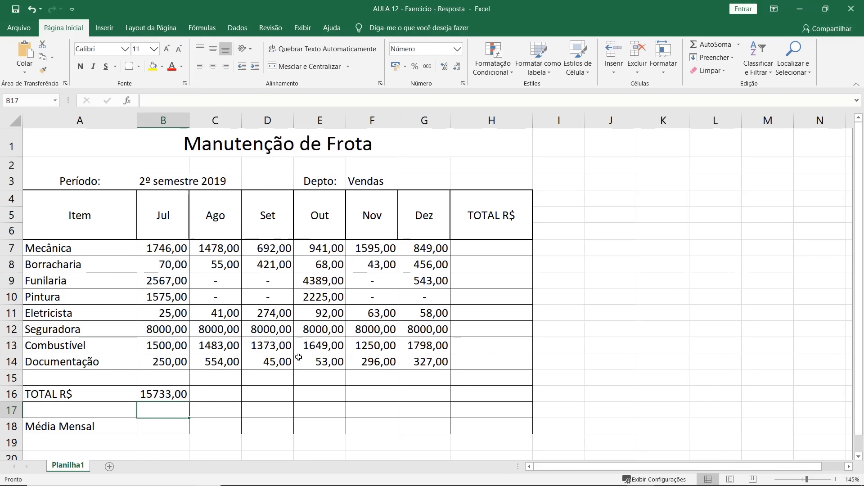
click(169, 393)
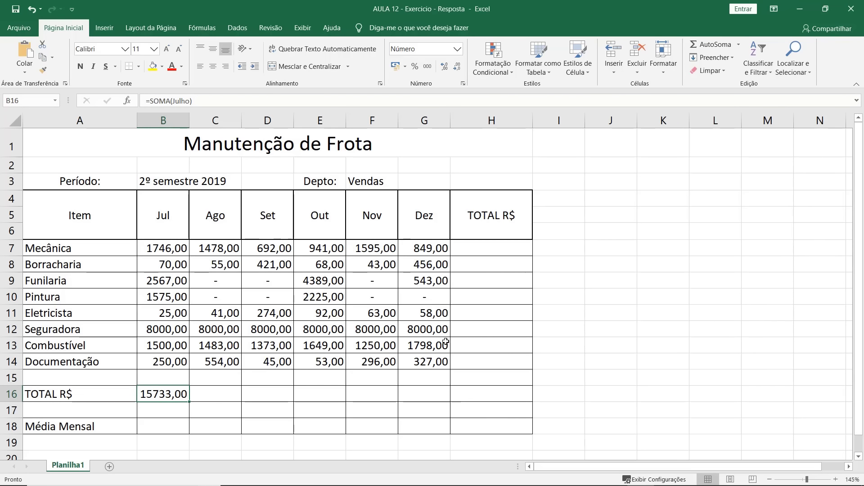
Enter the Ago and Set totals in row 16 with =SOMA(Agosto) in C16 and =SOMA(Setembro) in D16.
click(217, 394)
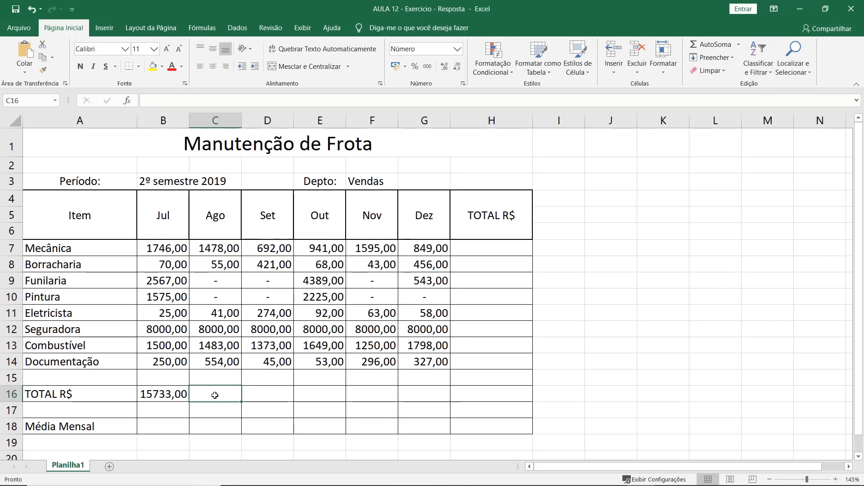
text(=som)
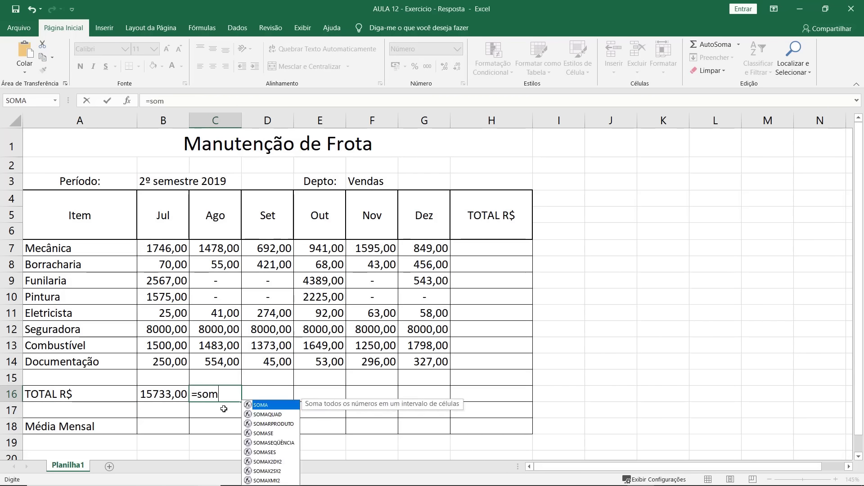
text(a(agosto))
key(Return)
click(267, 394)
text(=soma(setembro))
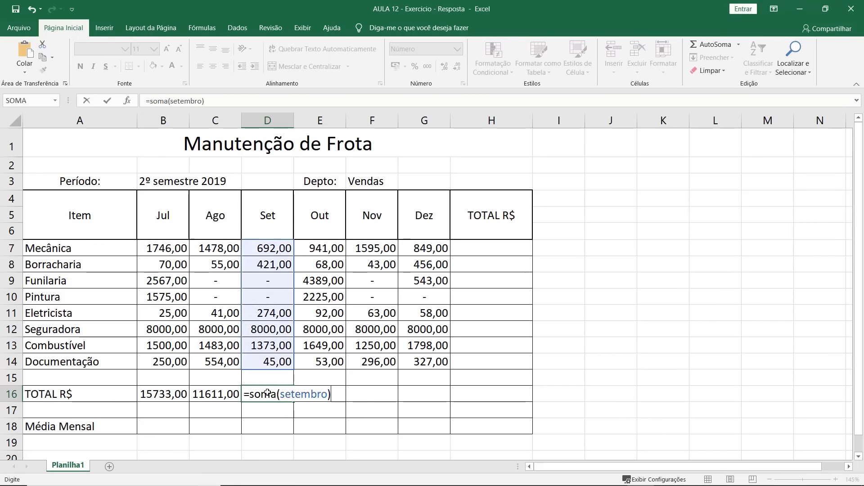
key(Return)
Fill in the Out, Nov and Dez totals in E16:G16 by summing the named ranges Outubro, Novembro and Dezembro.
click(308, 394)
text(=soma(outub)
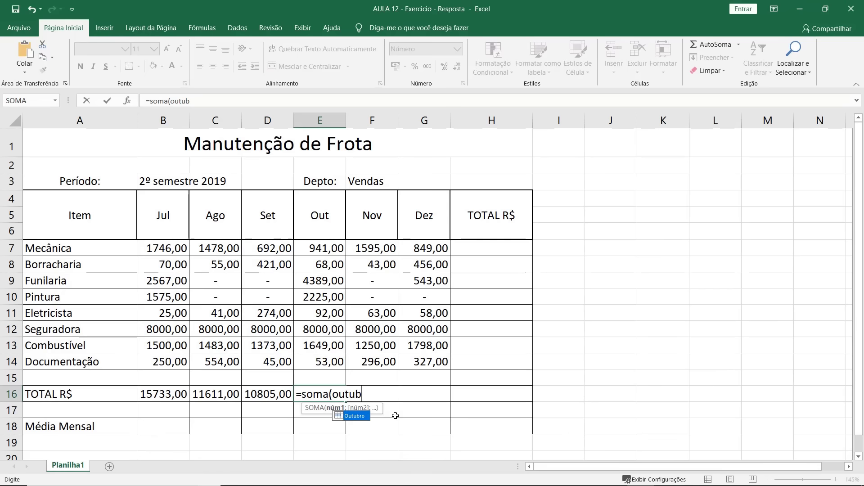
text(ro))
key(Return)
click(381, 395)
text(=soma(novembro)
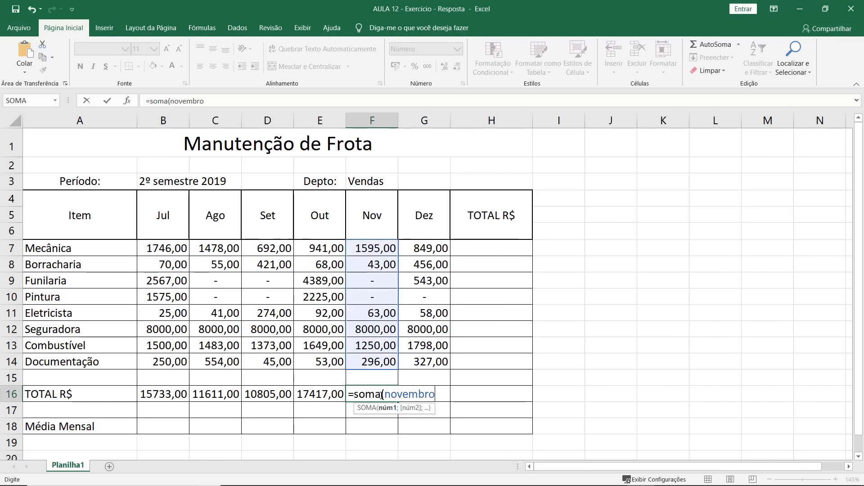
key(Tab)
text(=soma(dezembro)
key(Return)
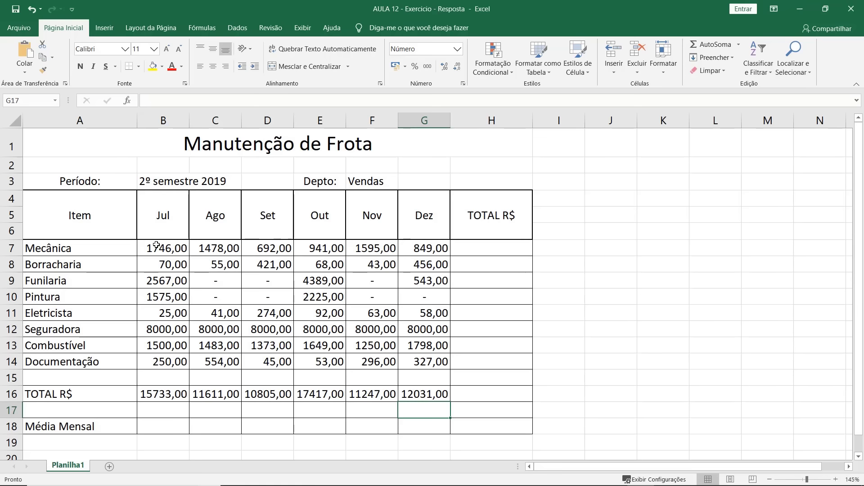
Check the row names of B7:G7 and B8:G8, and enter =SOMA(Mecanica) in H7 as the Mecânica total.
drag(164, 248, 423, 248)
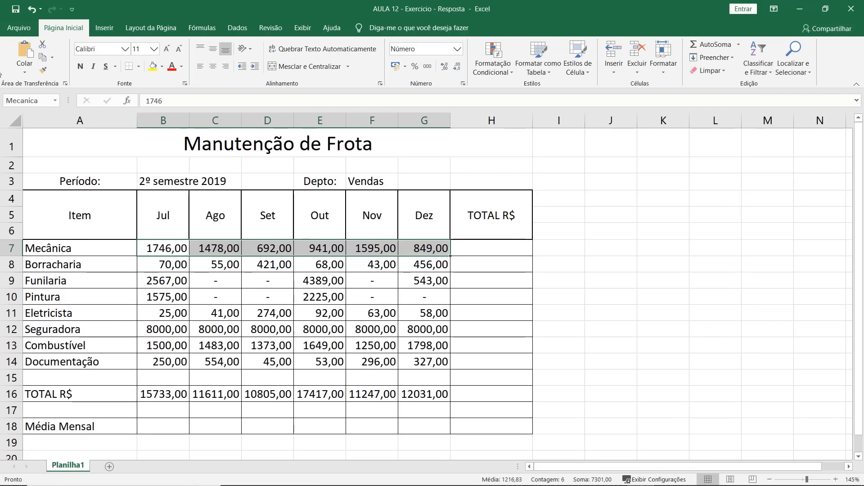
drag(163, 264, 423, 264)
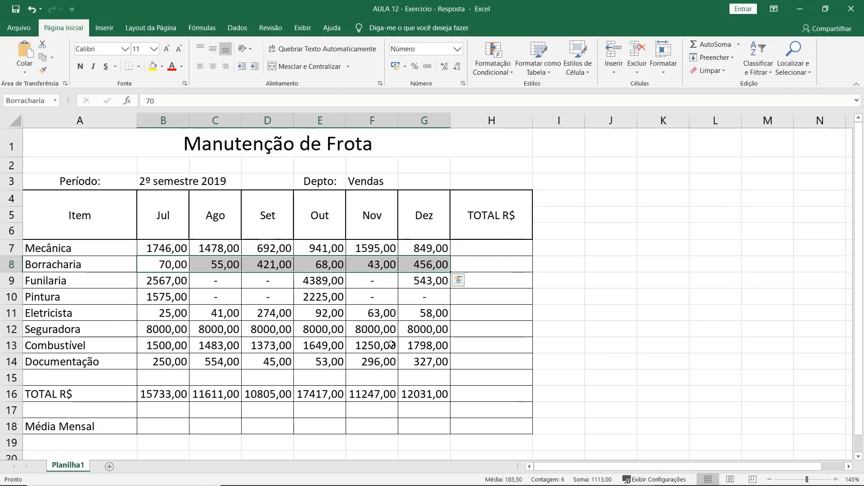
click(481, 247)
text(=soma)
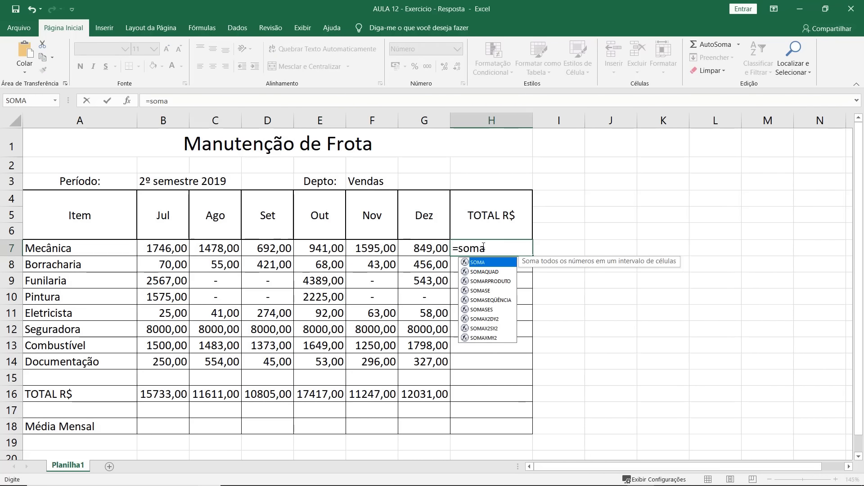
text((me)
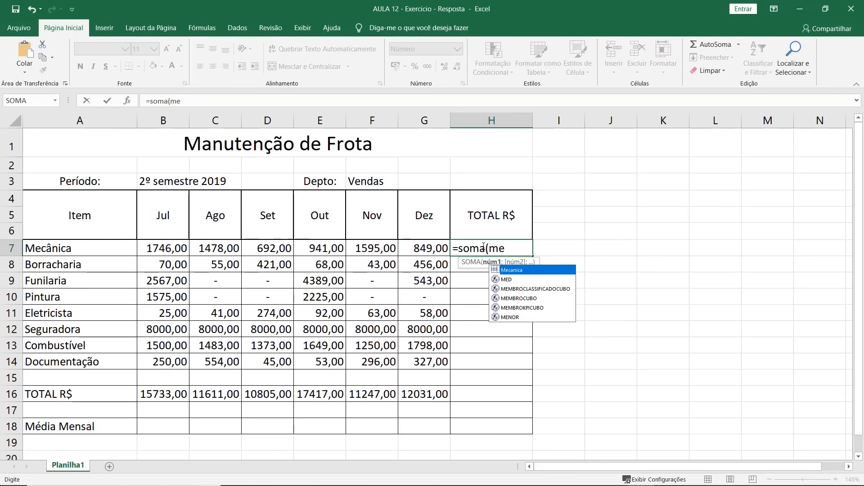
double_click(509, 269)
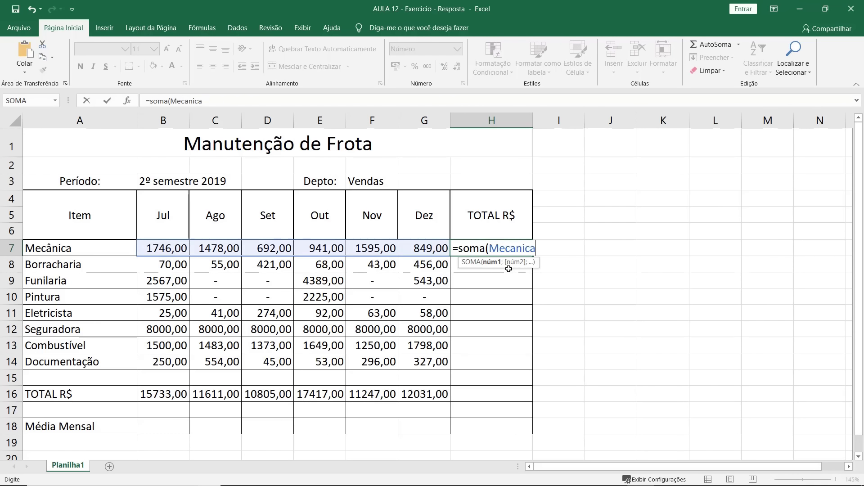
text())
key(Return)
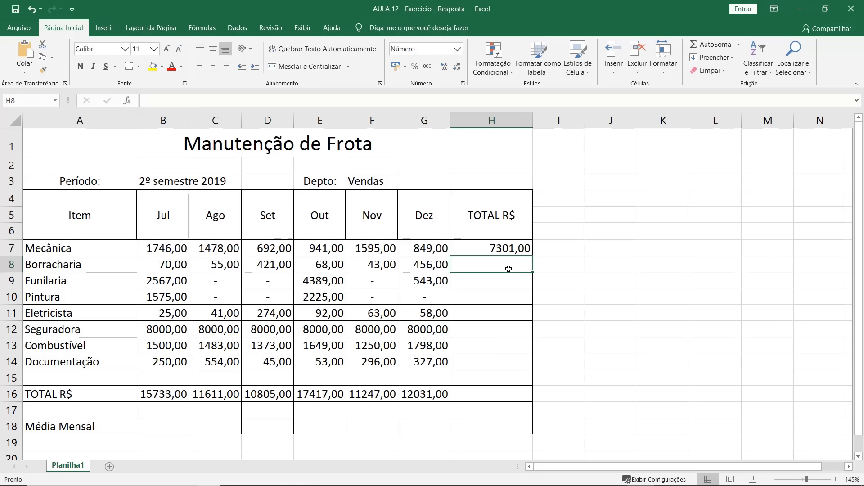
Enter =SOMA(Borracharia) in H8 and =SOMA(Funilaria) in H9 as the row totals.
text(=soma(borra)
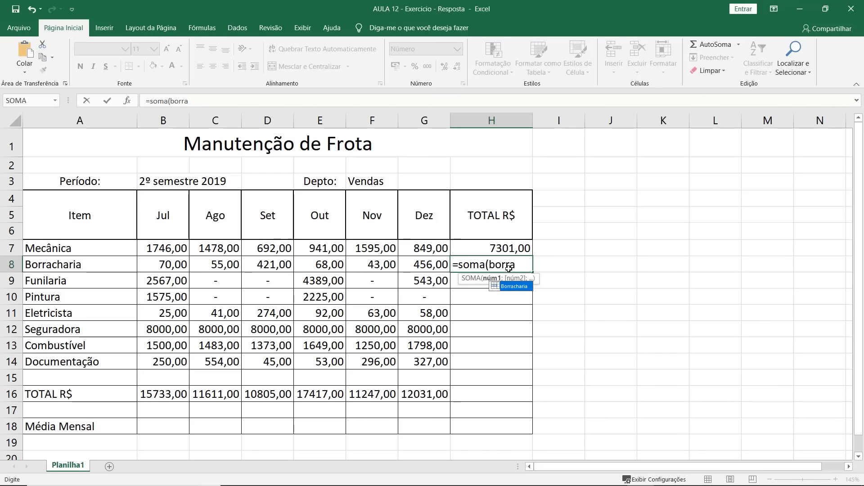
key(Tab)
text())
key(Return)
text(=soma(funi)
key(Tab)
text())
key(Return)
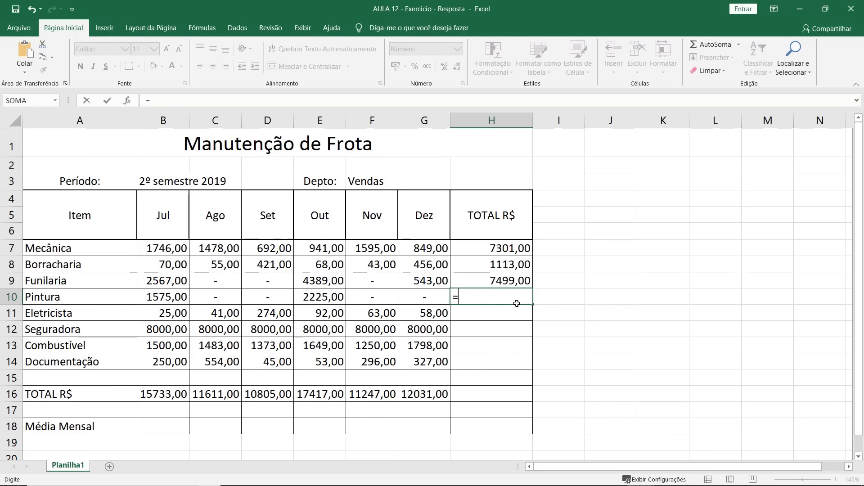
Total the Pintura row in H10 and the Eletricista row in H11 with SOMA of their named ranges.
text(=soma(pin)
key(Tab)
text())
key(Return)
text(=soma(eletri)
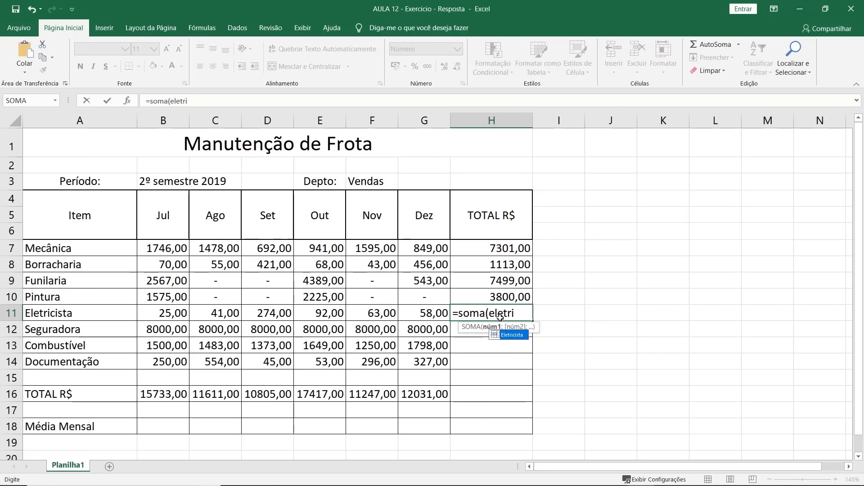
key(Tab)
text())
key(Return)
Total the Seguradora row in H12 and the Combustível row in H13 with SOMA of their named ranges.
text(=soma(segura)
key(Tab)
text())
key(Return)
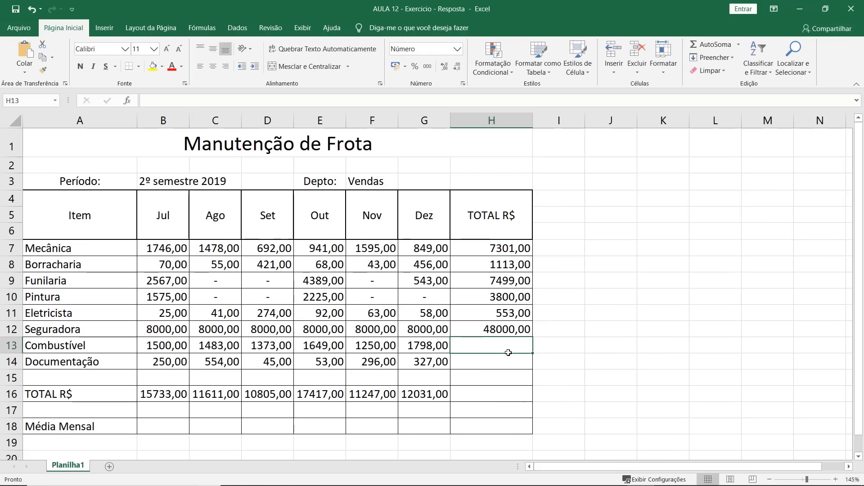
text(=soma(combus)
key(Tab)
text())
key(Return)
Enter =SOMA(Documentação) in H14 as the Documentação total.
text(=soma(doc)
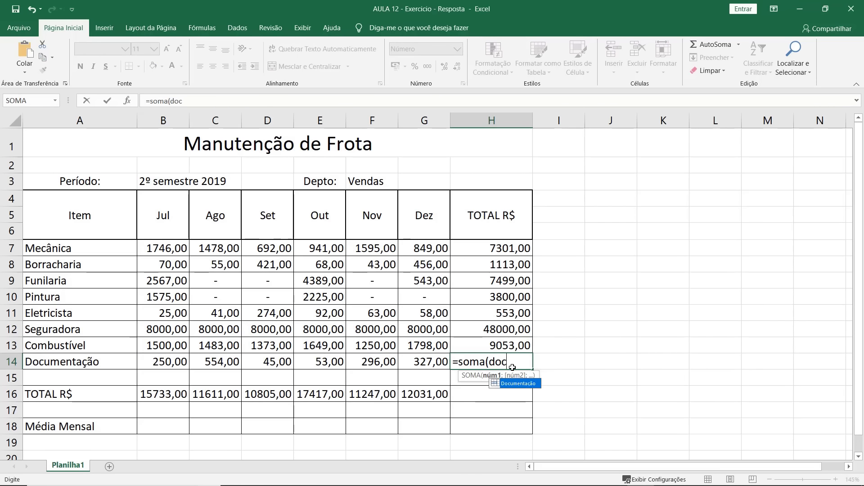
key(Tab)
text())
key(Return)
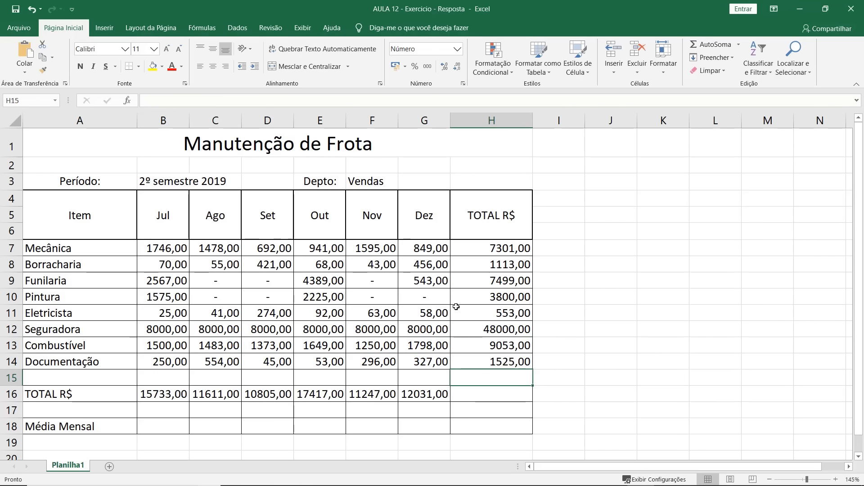
Enter =MED(B16:G16) in B18 as the Média Mensal of the monthly totals.
click(480, 395)
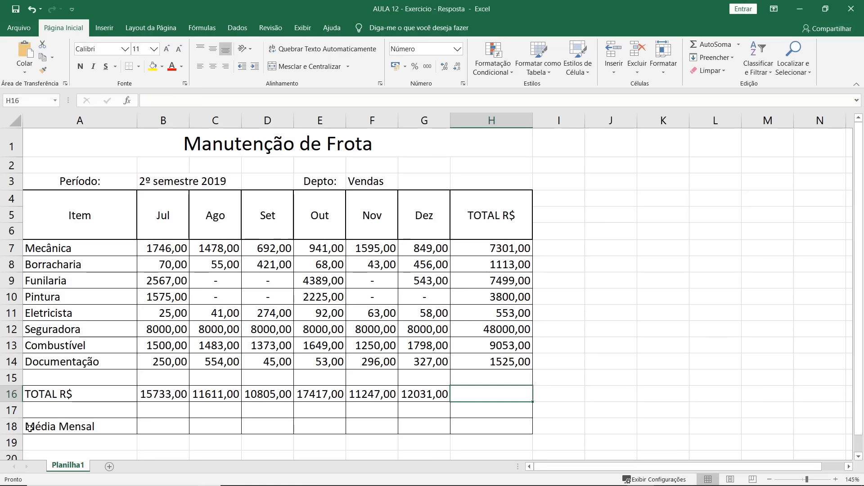
click(153, 428)
text(=)
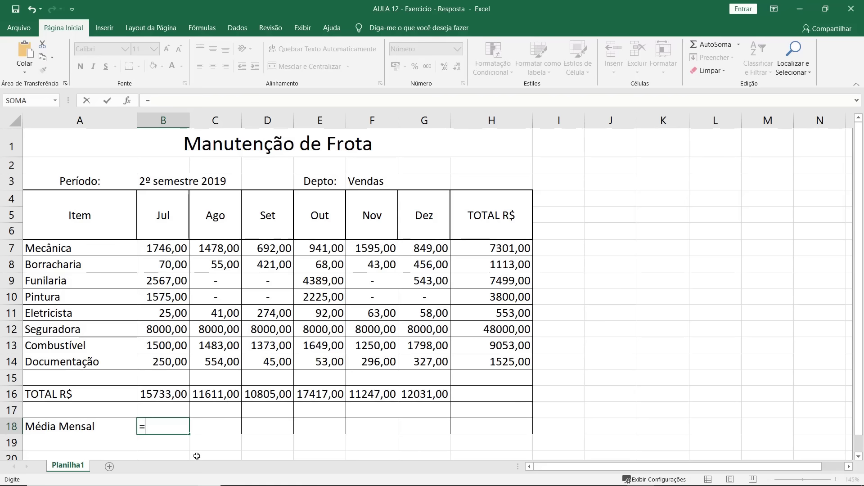
text(med()
drag(163, 395, 423, 395)
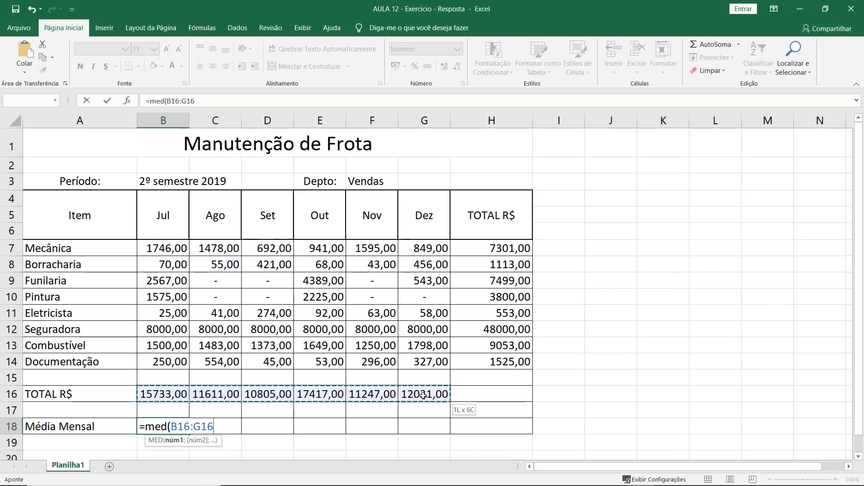
text())
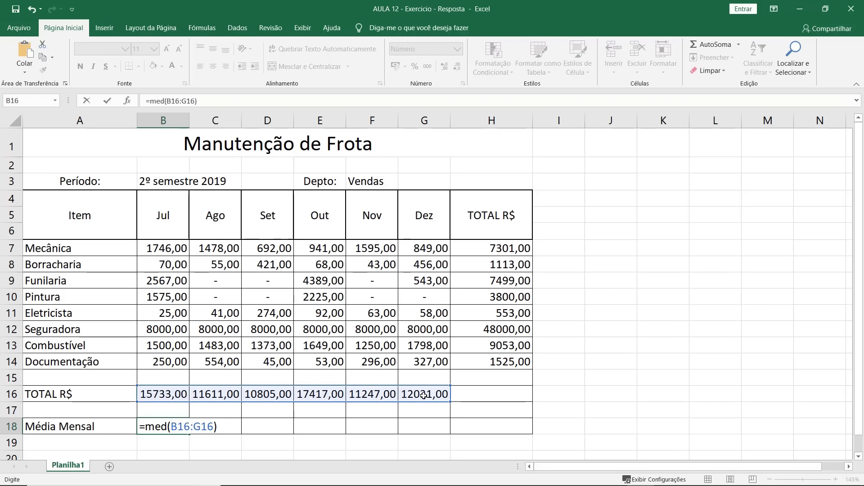
key(Return)
click(492, 425)
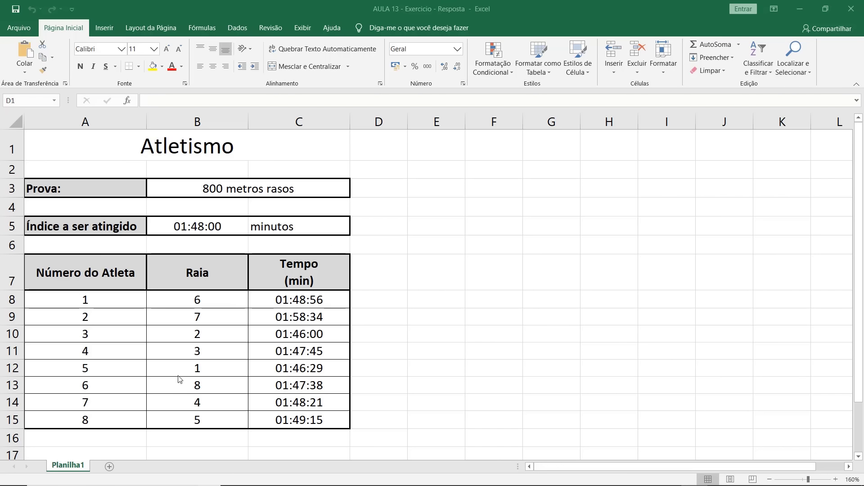
In the Atletismo sheet, start a greater-than conditional formatting rule for the athletes' times in C8:C15.
click(332, 300)
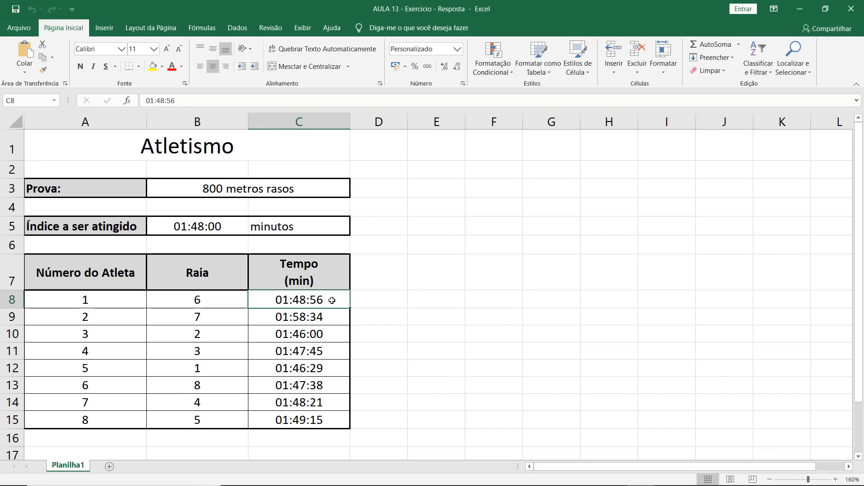
drag(332, 300, 330, 422)
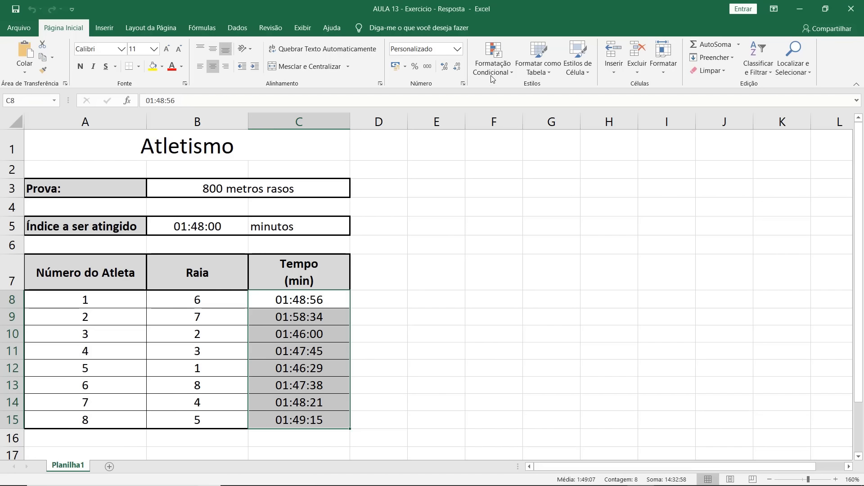
click(496, 56)
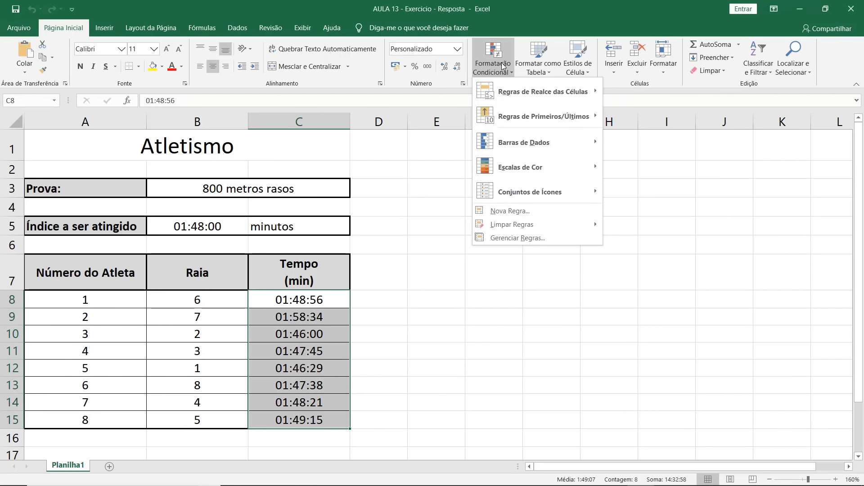
mouse_move(527, 93)
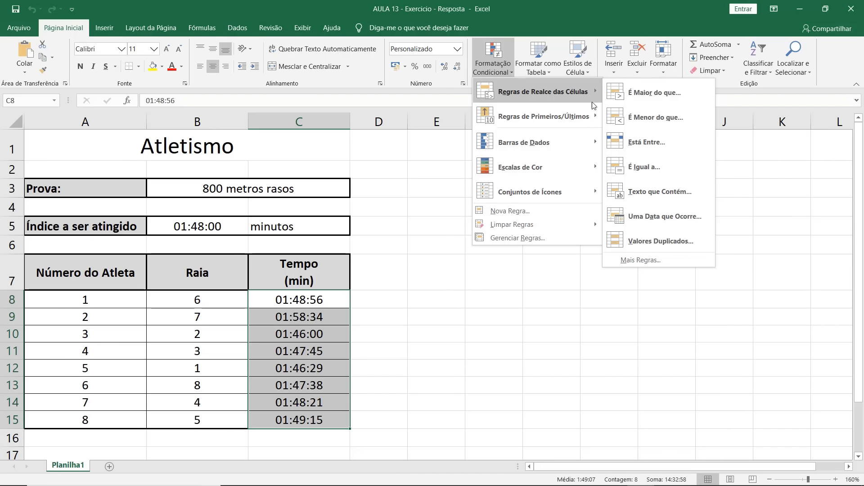
click(679, 95)
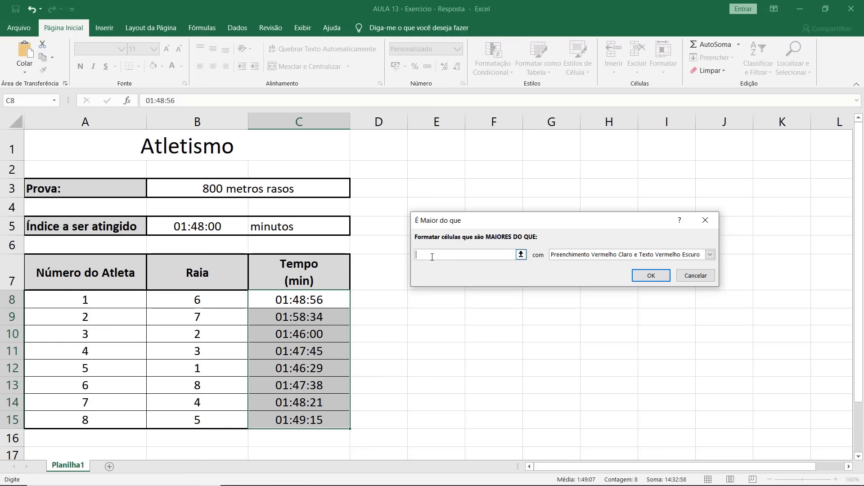
text(01:)
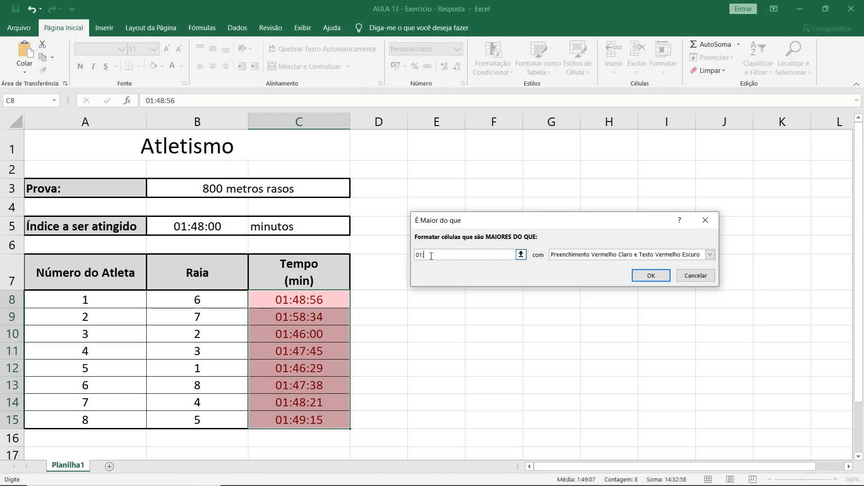
key(BackSpace)
key(BackSpace)
key(BackSpace)
Use the qualifying time in cell $B$5 as the greater-than threshold of the rule.
click(522, 255)
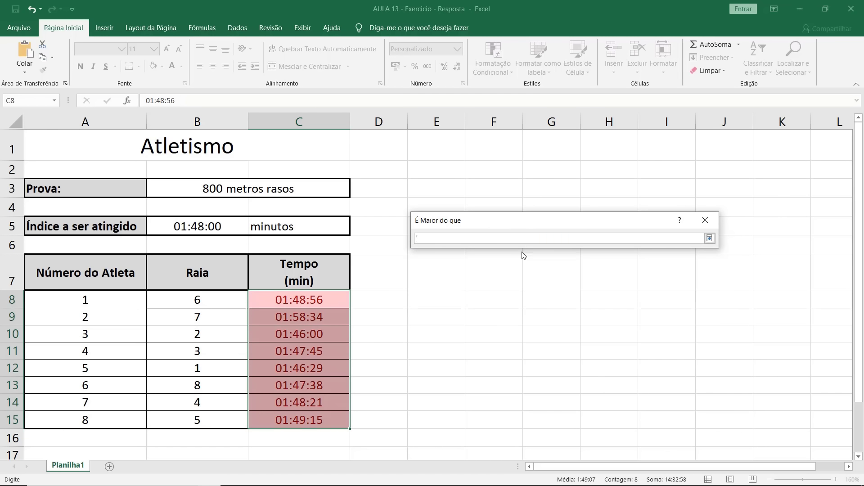
click(213, 224)
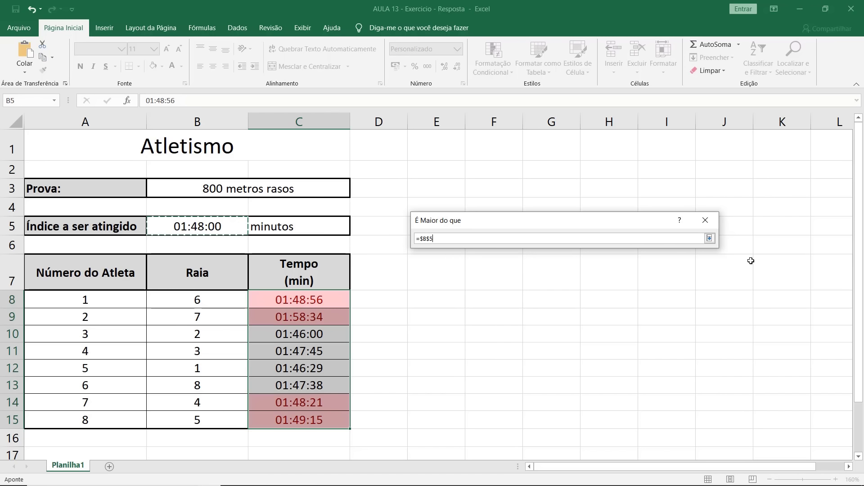
click(710, 239)
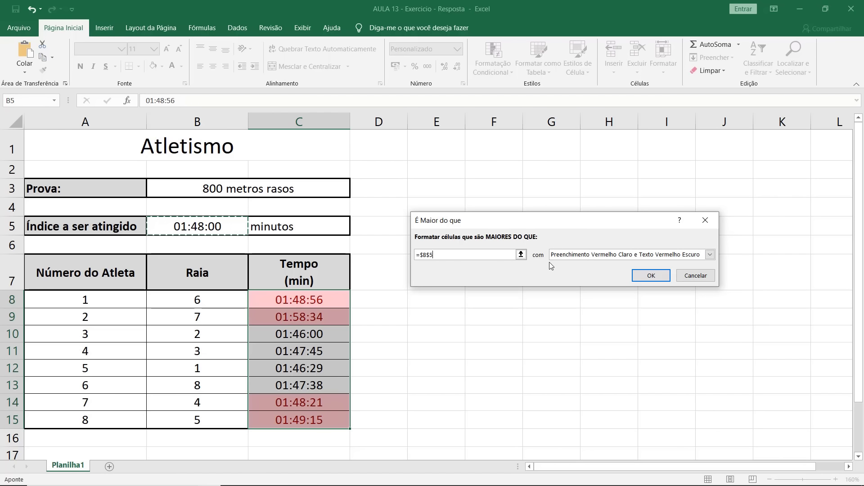
Give the greater-than rule a custom format with bold red text and apply it to the athletes' times.
click(710, 255)
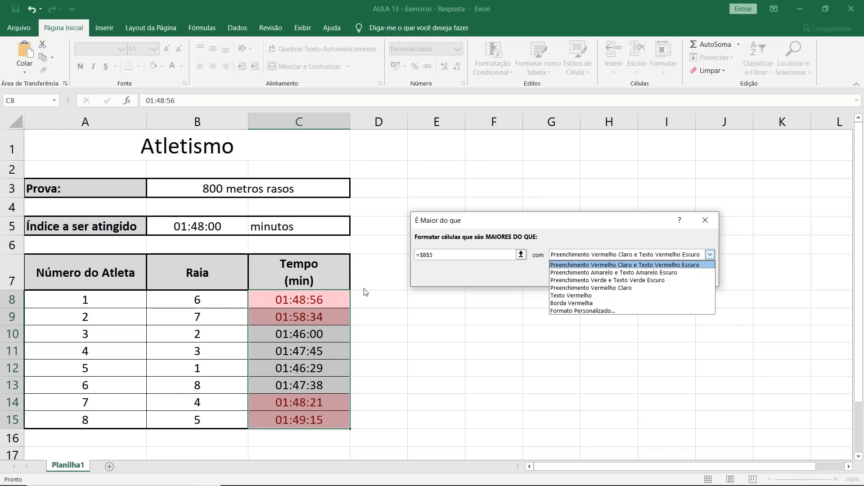
click(598, 313)
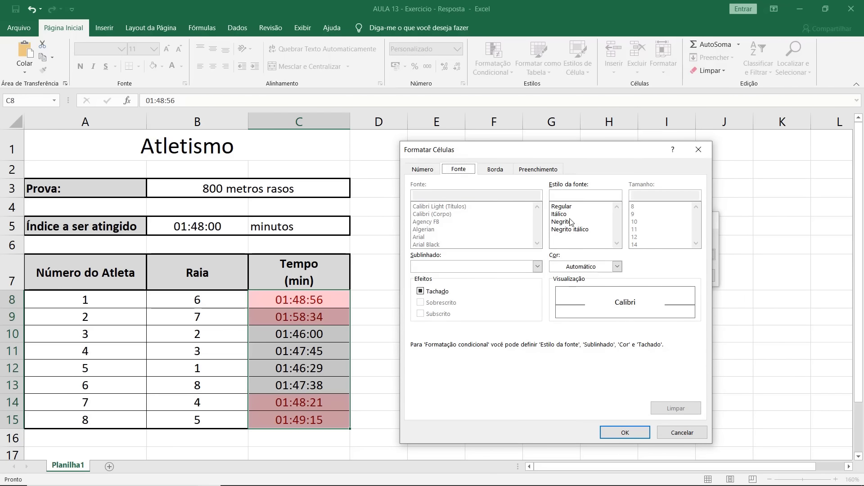
click(567, 223)
click(617, 266)
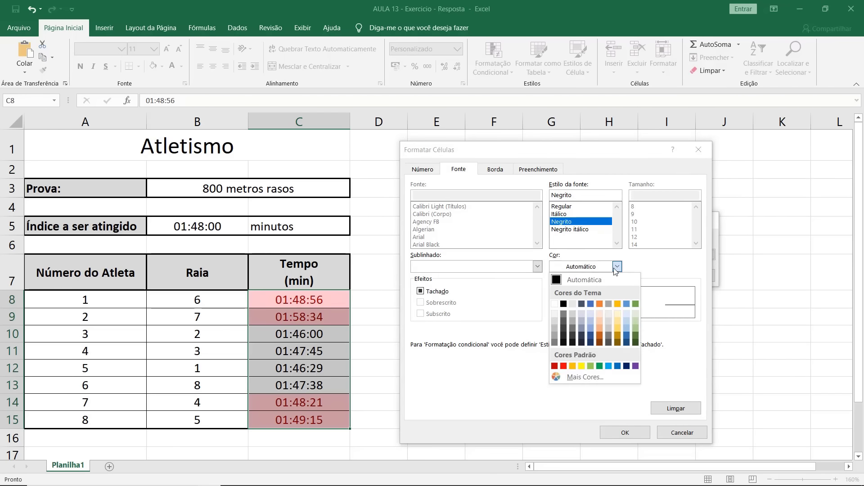
click(564, 366)
click(611, 434)
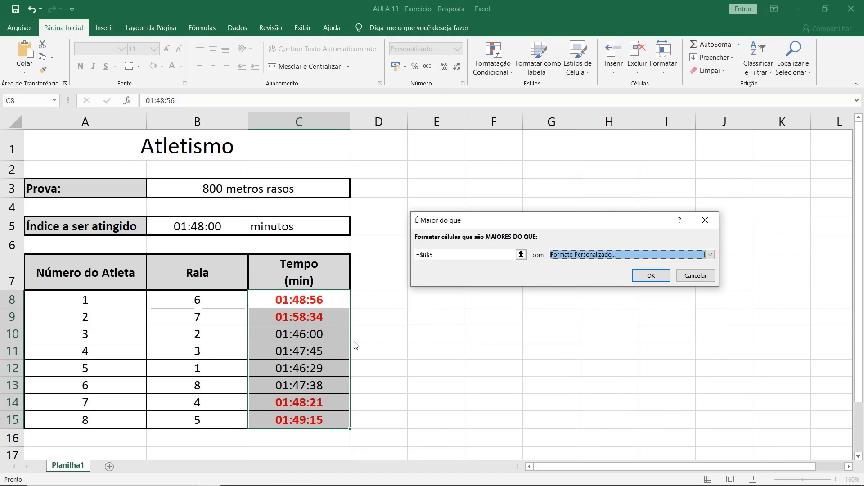
click(652, 279)
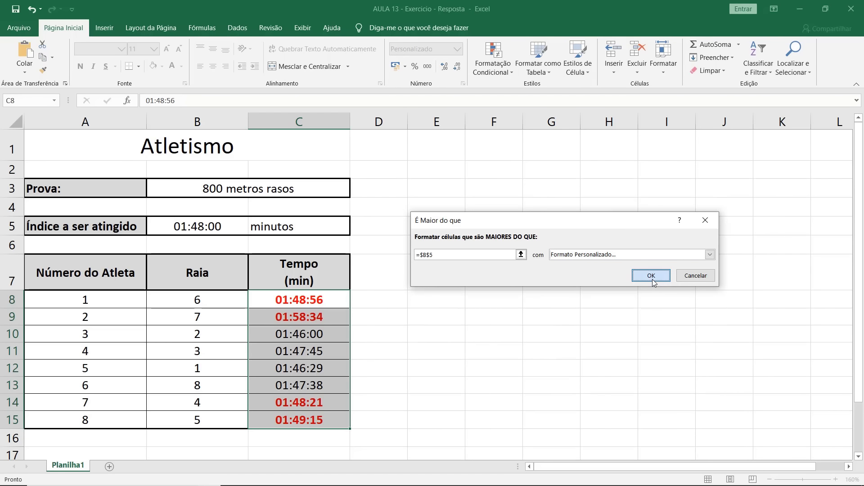
click(442, 303)
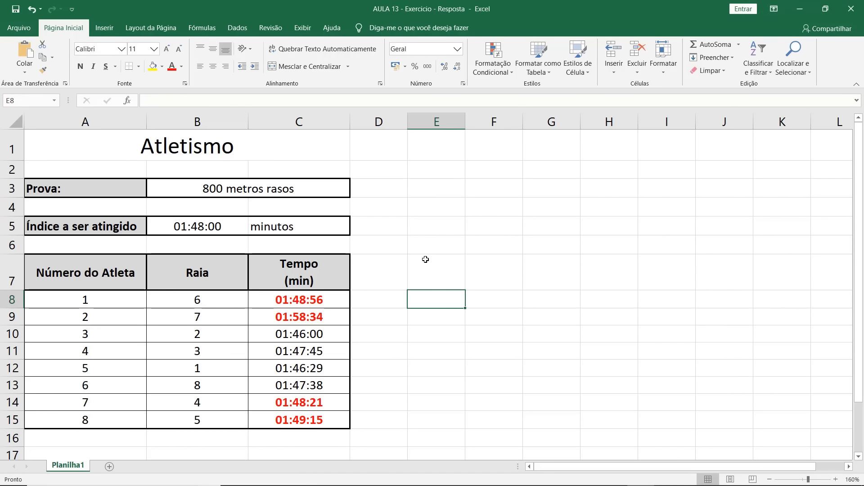
Clear the conditional formatting rules from the entire Atletismo sheet and undo the clearing.
click(510, 73)
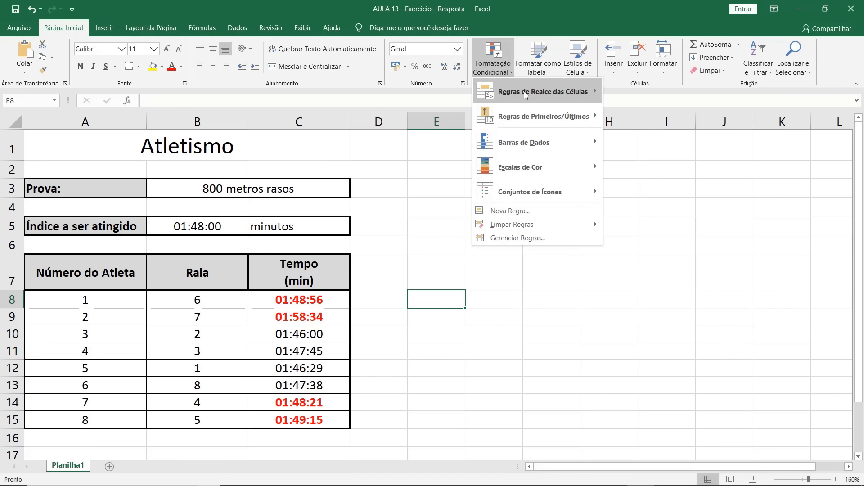
mouse_move(568, 224)
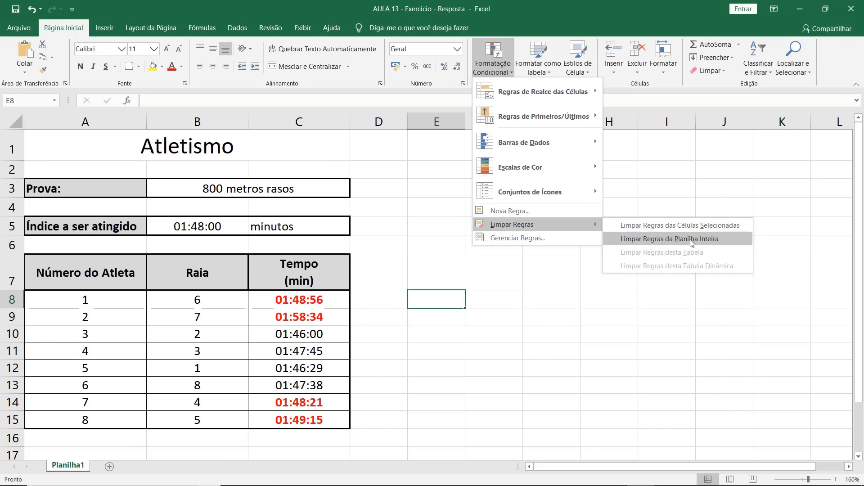
click(667, 242)
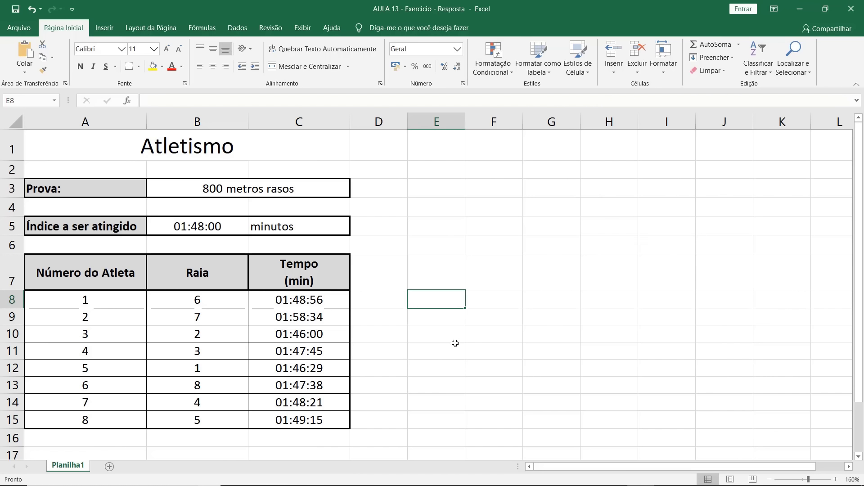
click(30, 9)
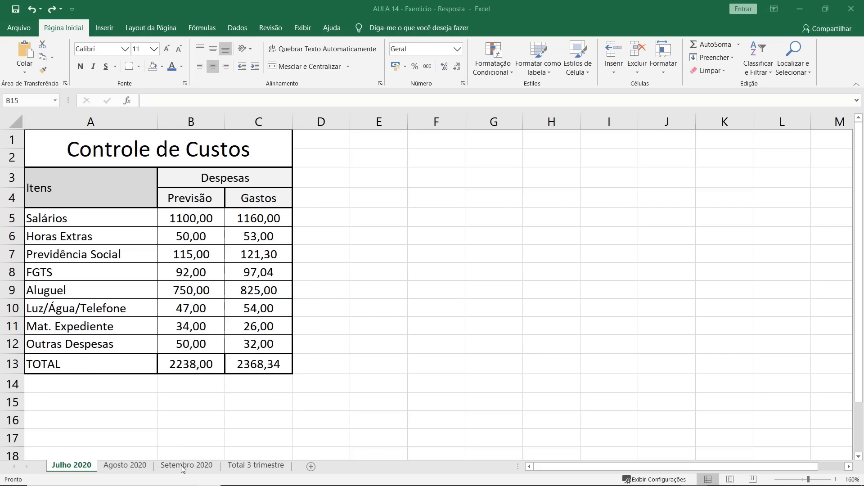
In the AULA 14 workbook, examine the Total 3 trimestre sheet and the Julho, Agosto and Setembro 2020 cost sheets.
click(254, 467)
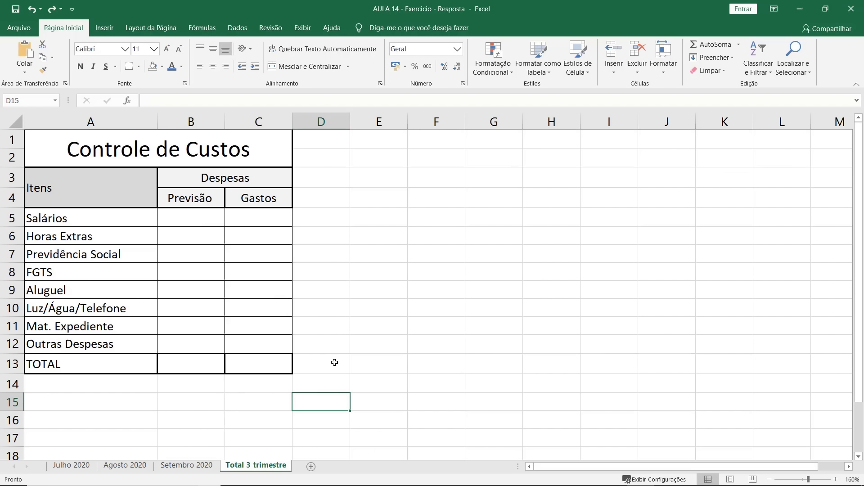
click(76, 467)
click(94, 412)
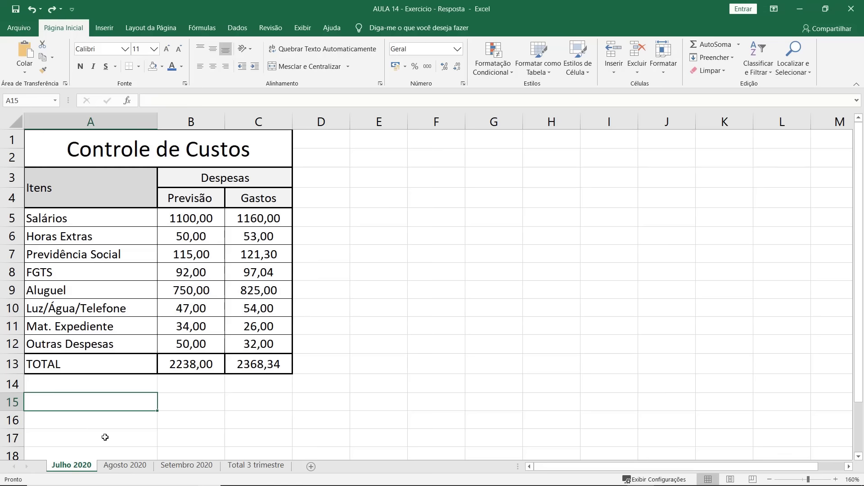
click(126, 466)
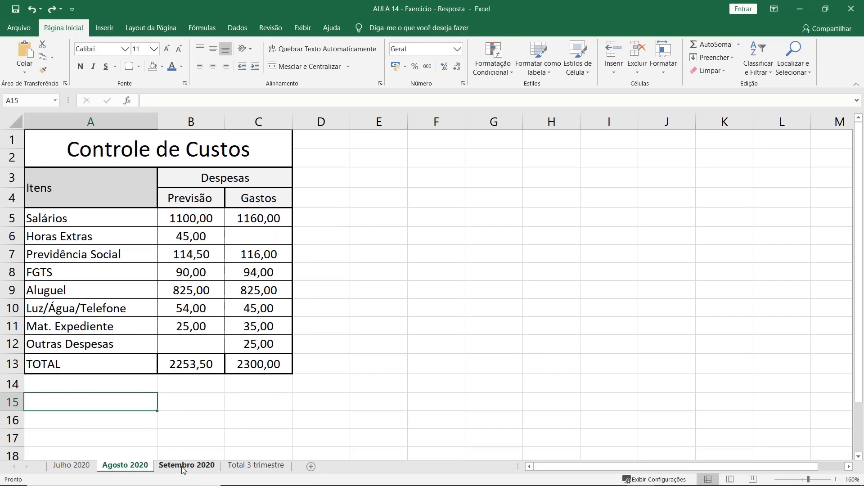
click(182, 468)
Group the Julho 2020, Agosto 2020 and Setembro 2020 sheets, starting from Julho 2020.
click(76, 467)
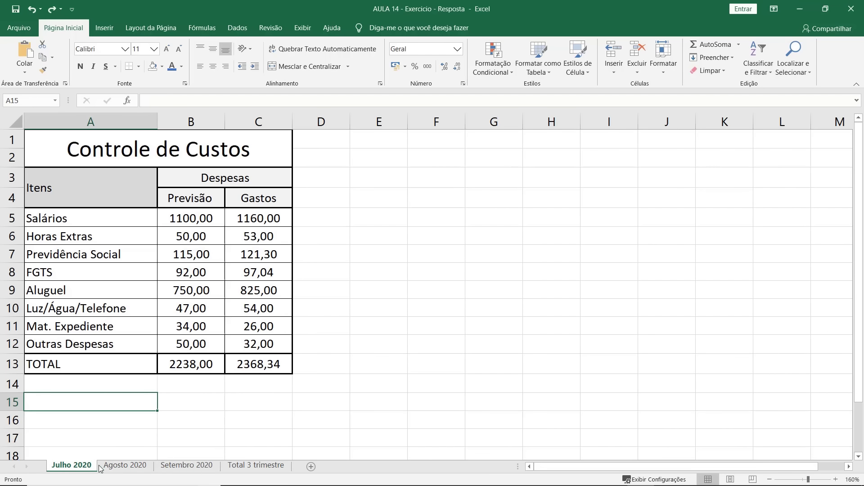
shift+click(124, 466)
shift+click(198, 467)
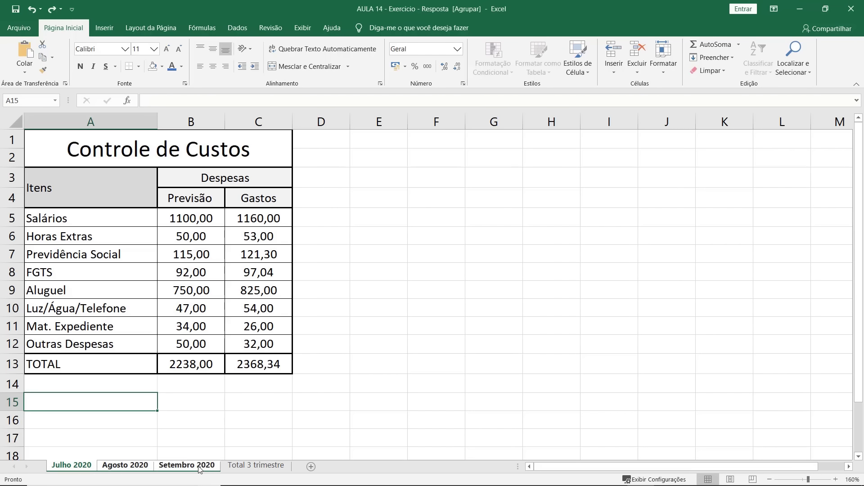
Change the font colour of the Controle de Custos title to blue across the grouped sheets.
click(136, 148)
double_click(137, 148)
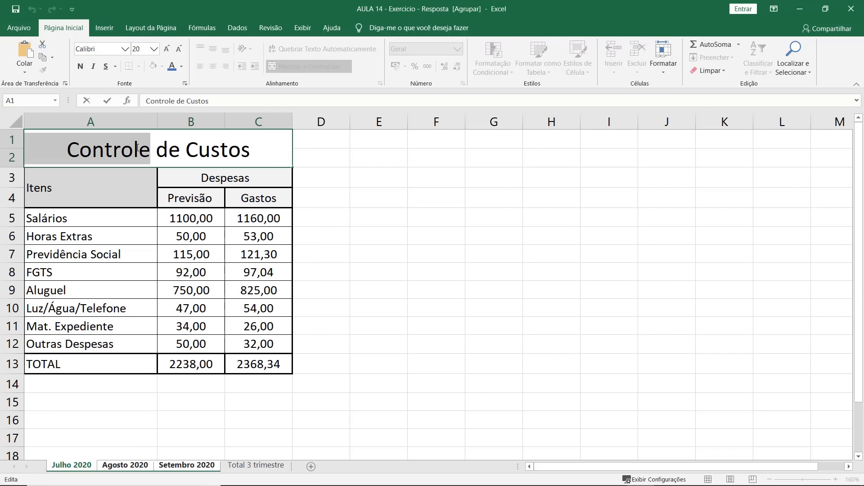
click(337, 154)
click(274, 155)
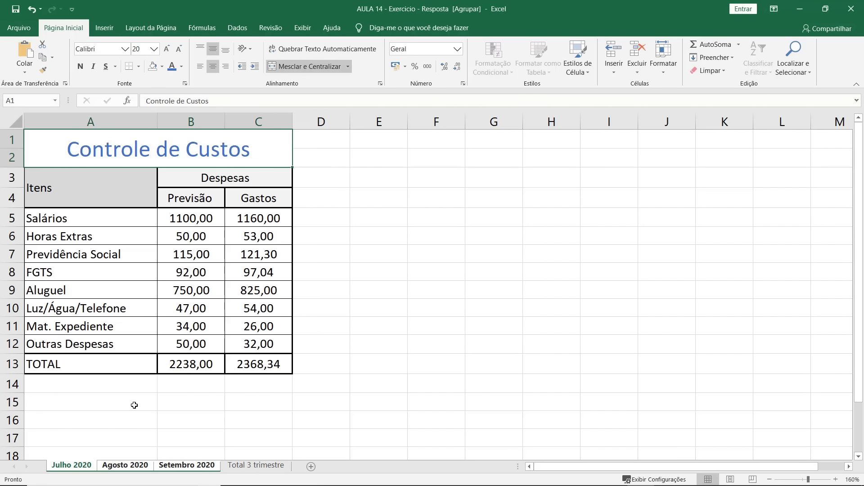
click(133, 403)
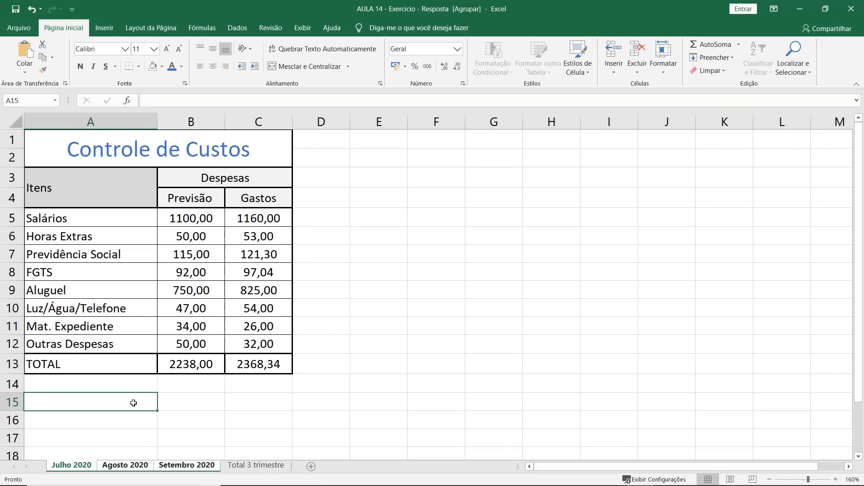
Check the Controle de Custos title colour on the grouped Agosto 2020 and Setembro 2020 sheets.
click(138, 467)
click(205, 467)
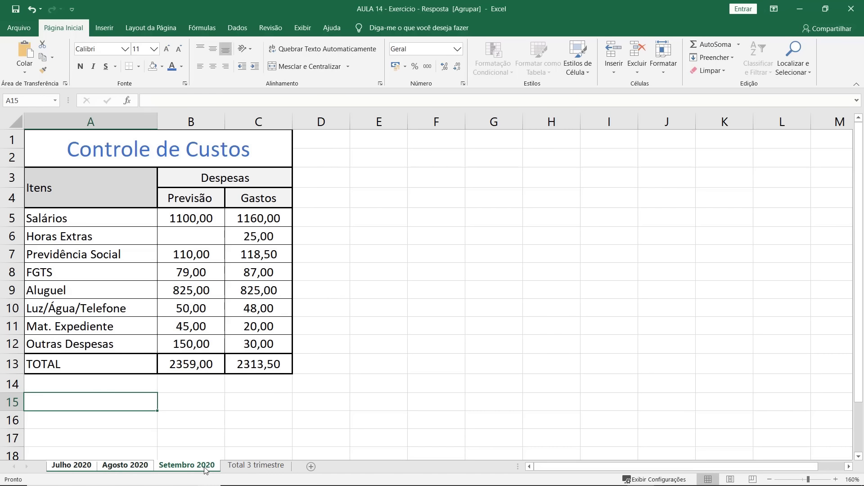
click(132, 467)
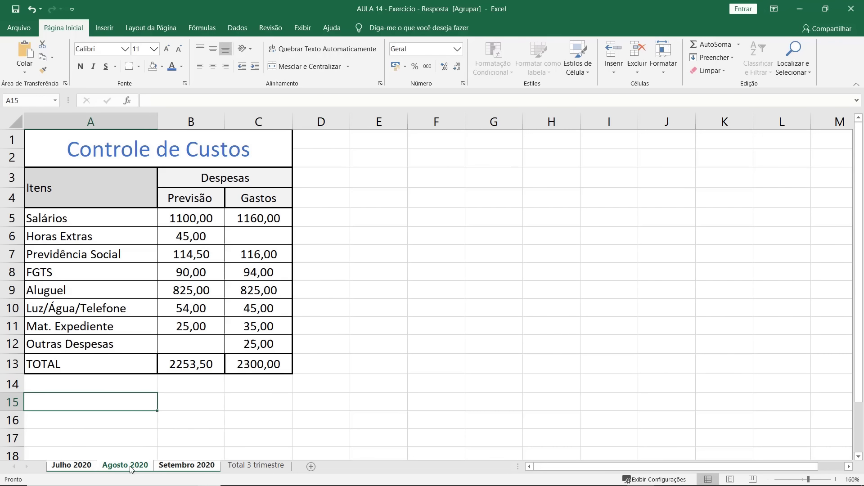
Ungroup the Julho, Agosto and Setembro 2020 sheets and switch to the Total 3 trimestre sheet.
ctrl+click(158, 469)
ctrl+click(119, 467)
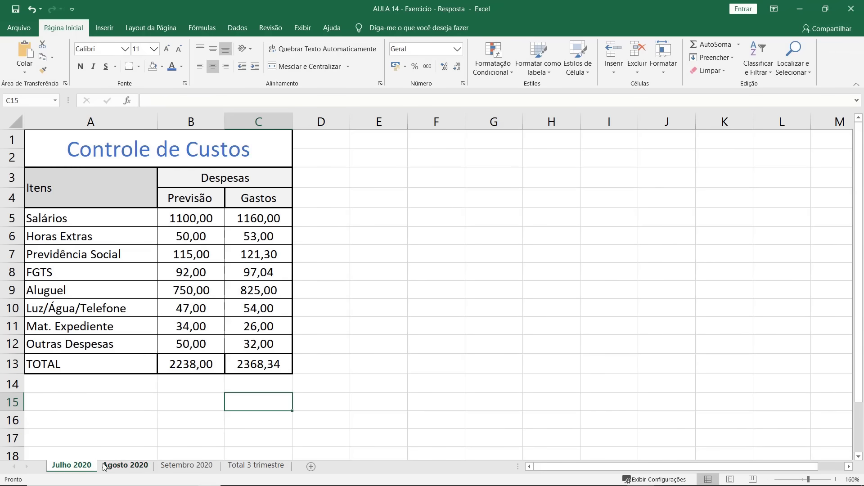
click(248, 467)
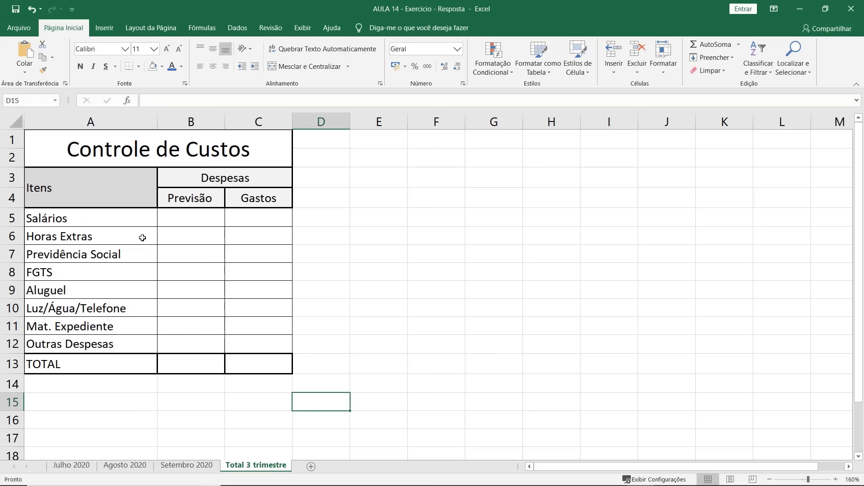
Enter the formula ='Julho 2020'!B5 in cell B5, the Previsão value for Salários.
double_click(176, 219)
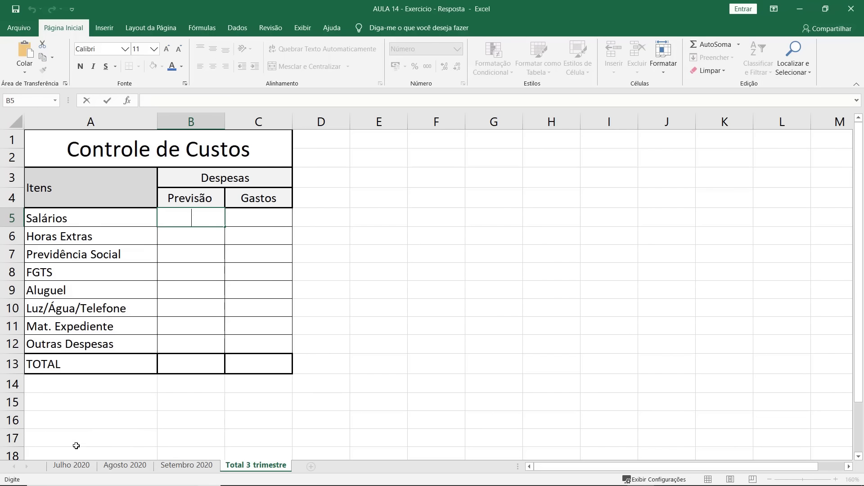
text(=)
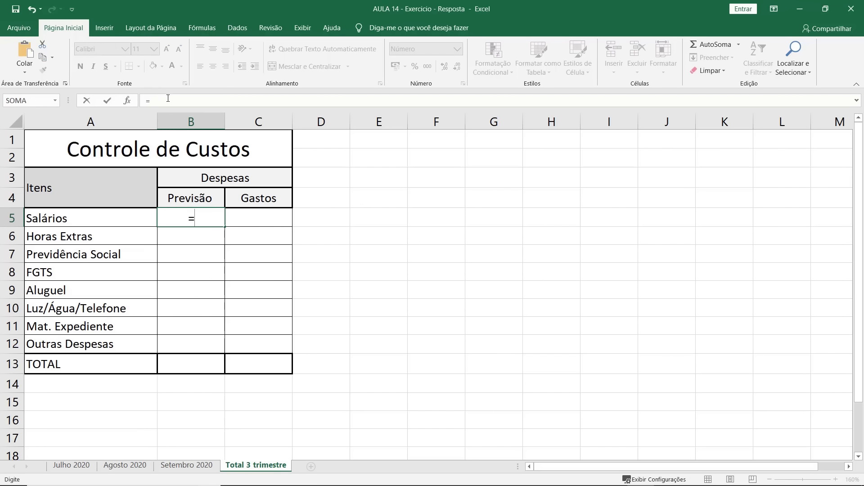
click(189, 103)
text(Julho 2020)
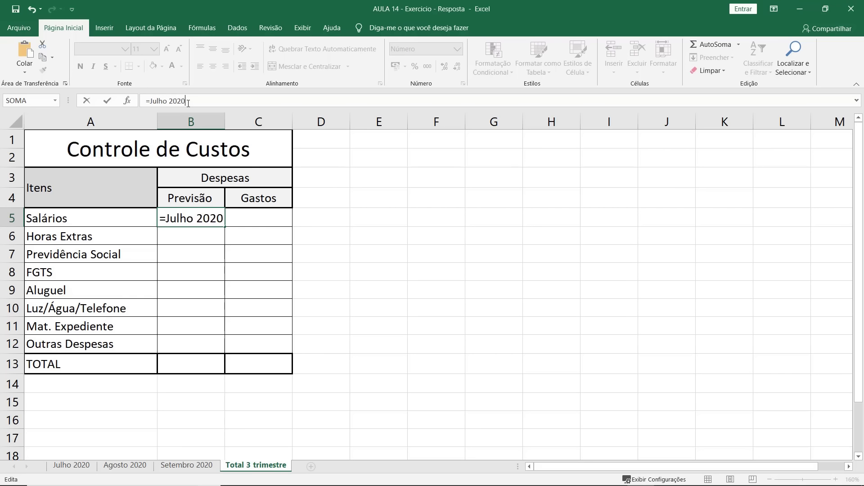
click(151, 101)
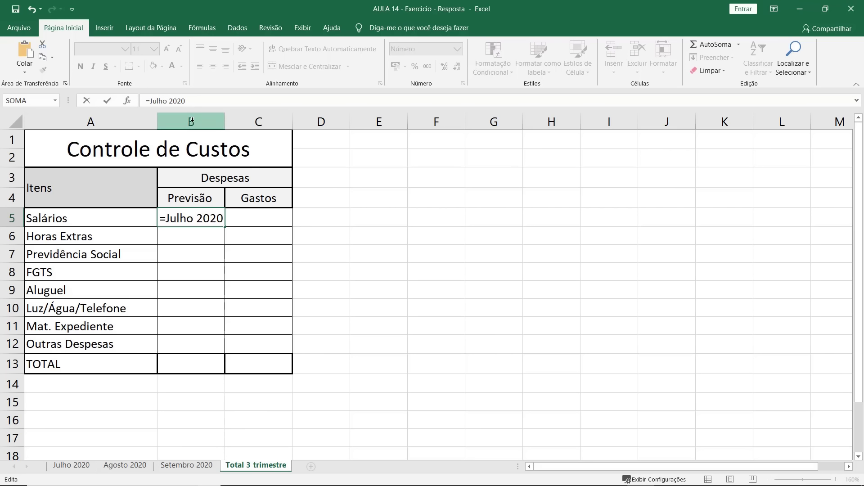
text(')
click(217, 99)
text(')
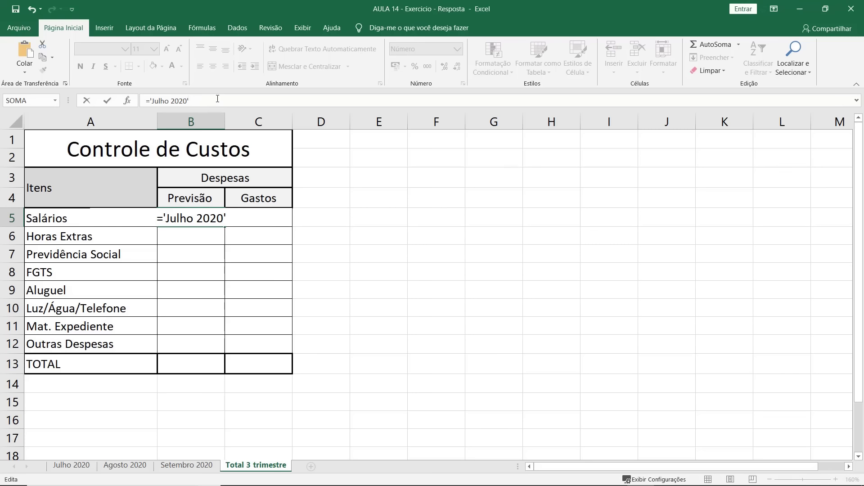
text(!)
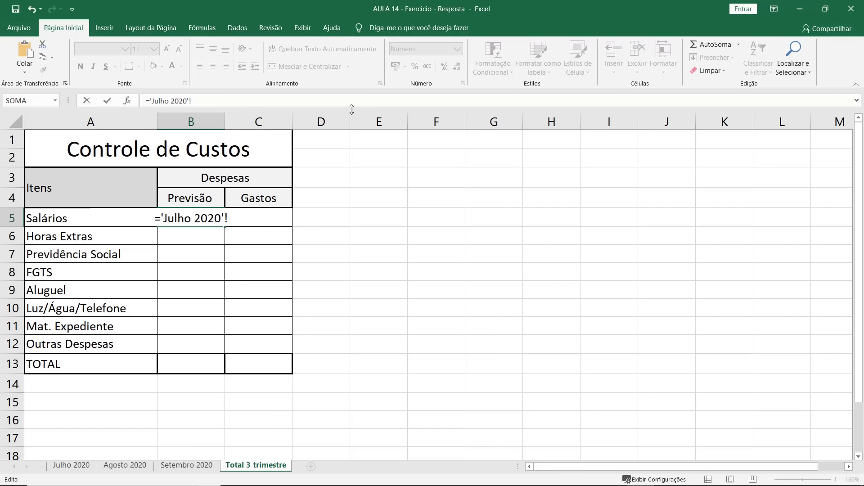
text(B)
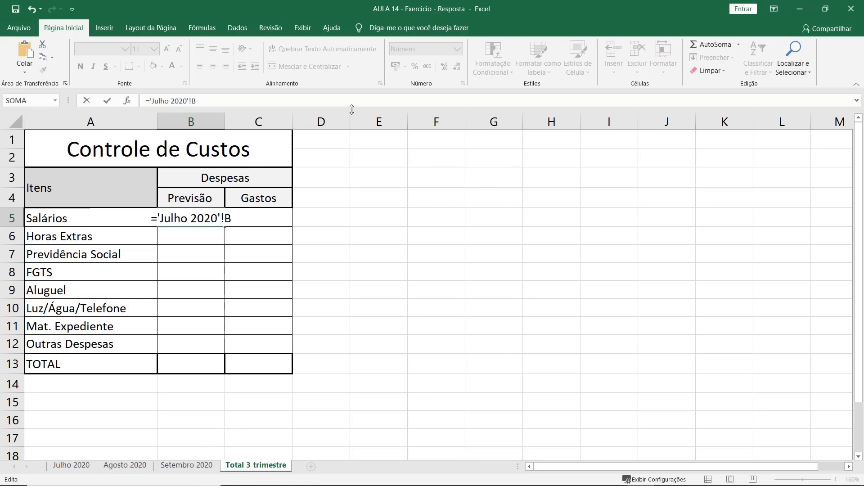
text(5)
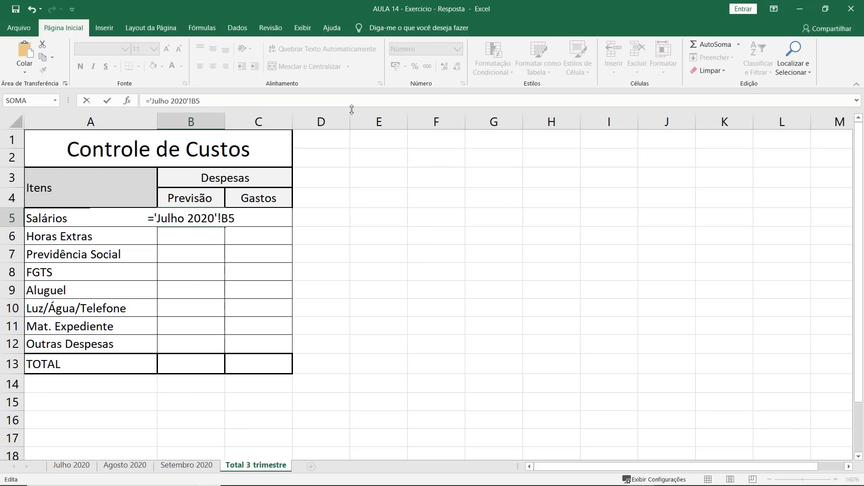
key(Return)
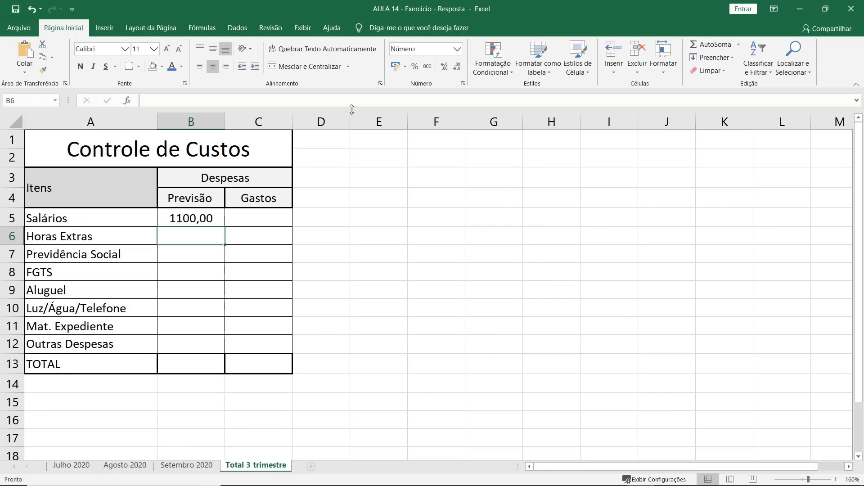
Extend the Total 3 trimestre sheet's B5 formula to ='Julho 2020'!B5+'Agosto 2020'!B5+'Setembro 2020'!B5.
click(68, 466)
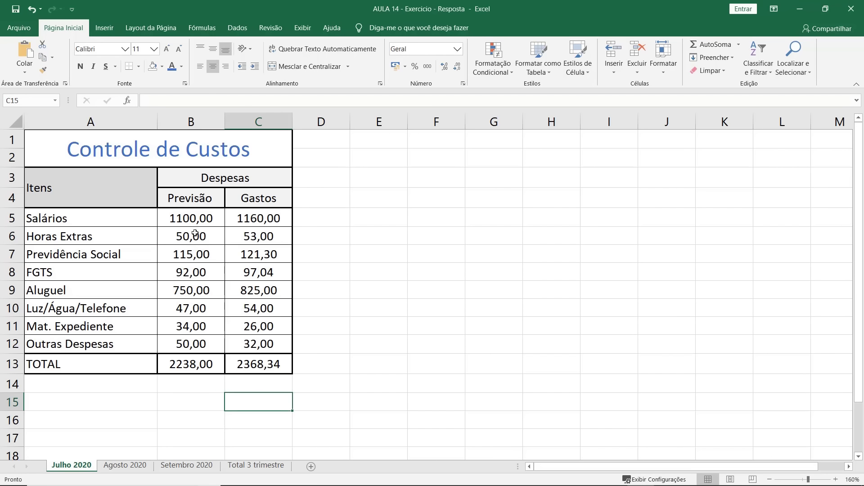
click(255, 466)
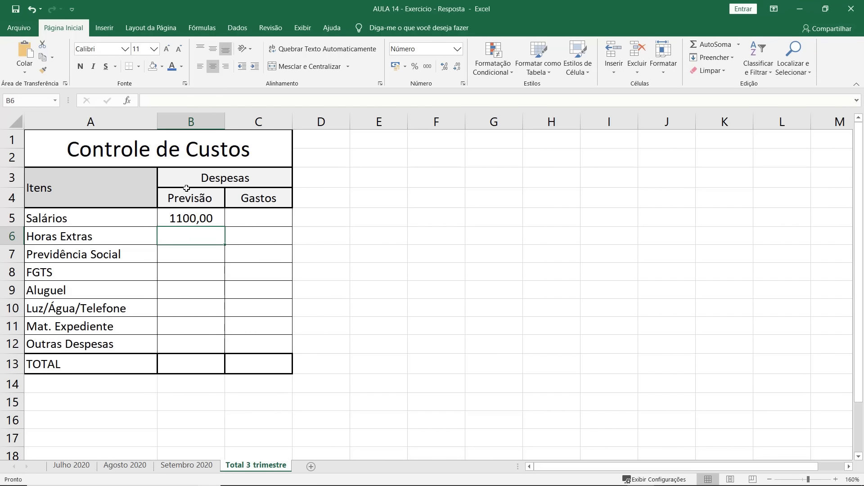
click(187, 218)
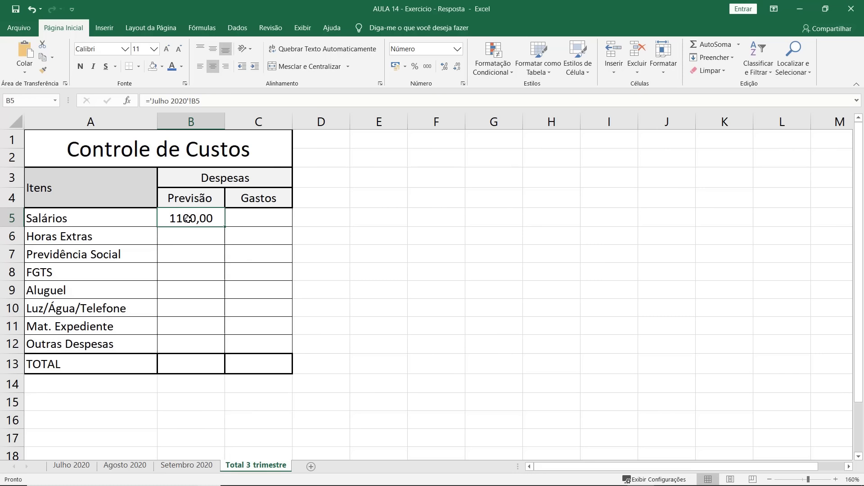
click(220, 101)
text(+)
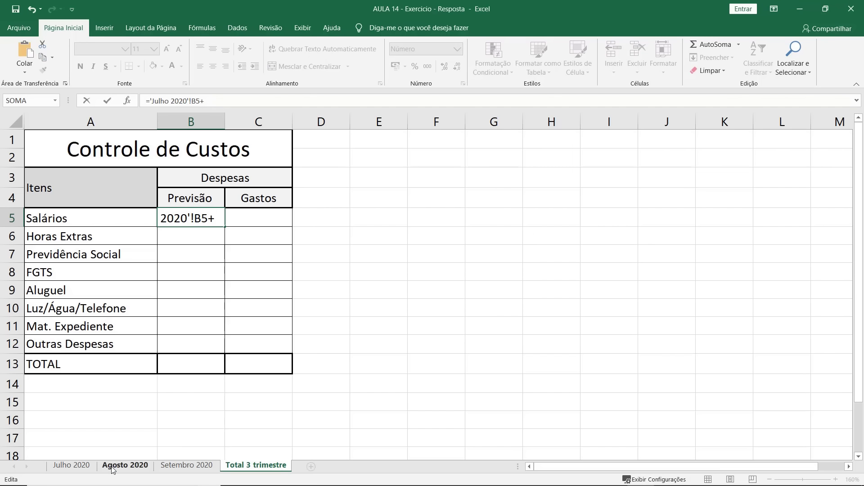
click(125, 465)
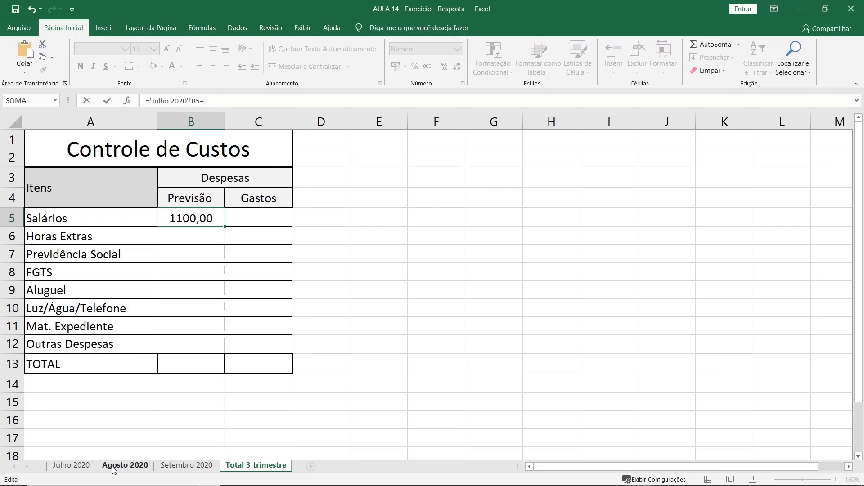
click(209, 218)
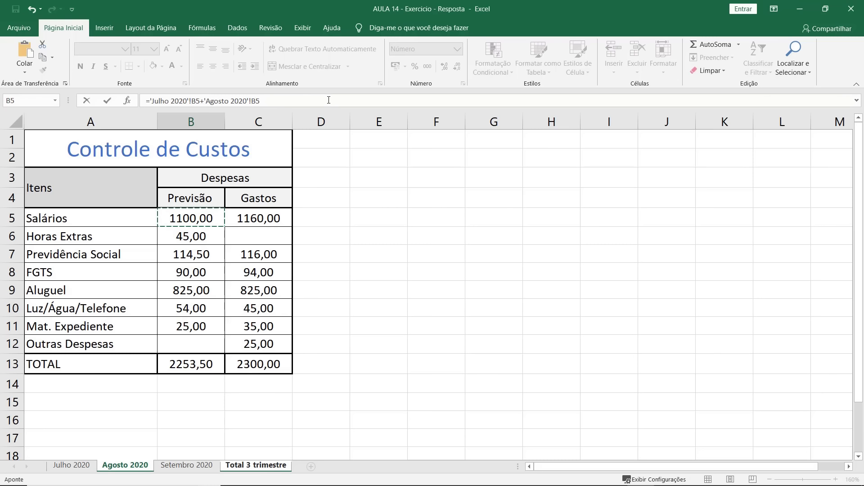
text(+)
click(179, 466)
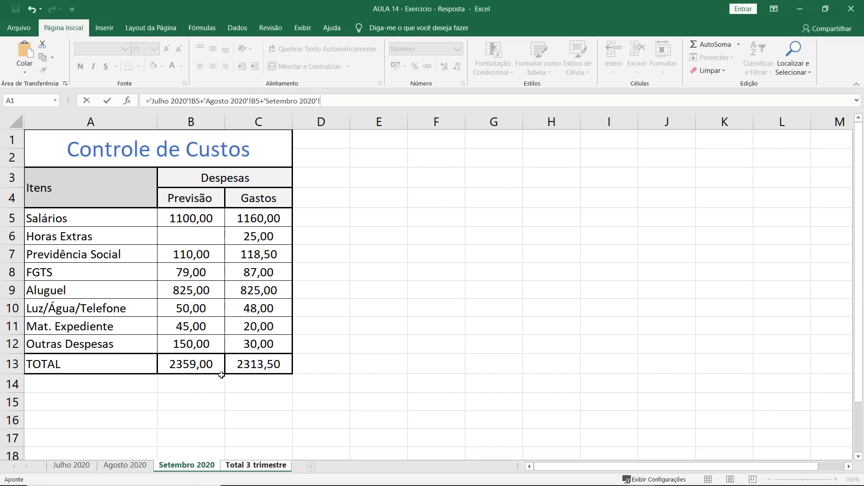
click(197, 215)
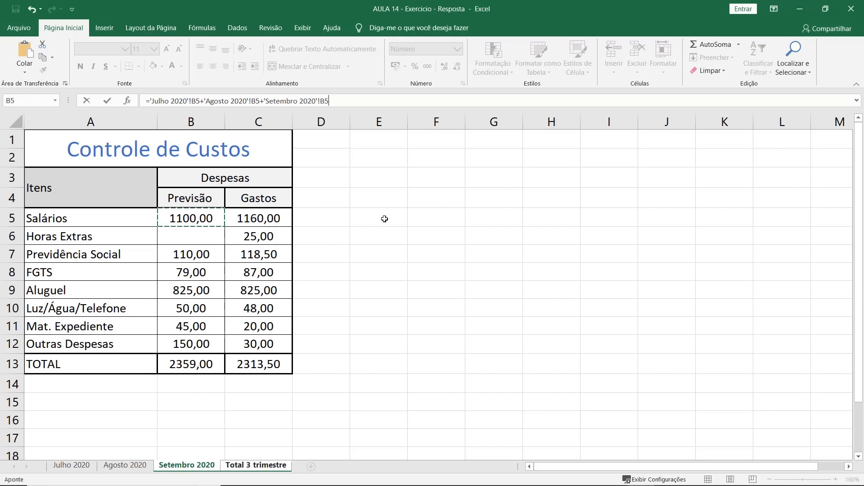
key(Return)
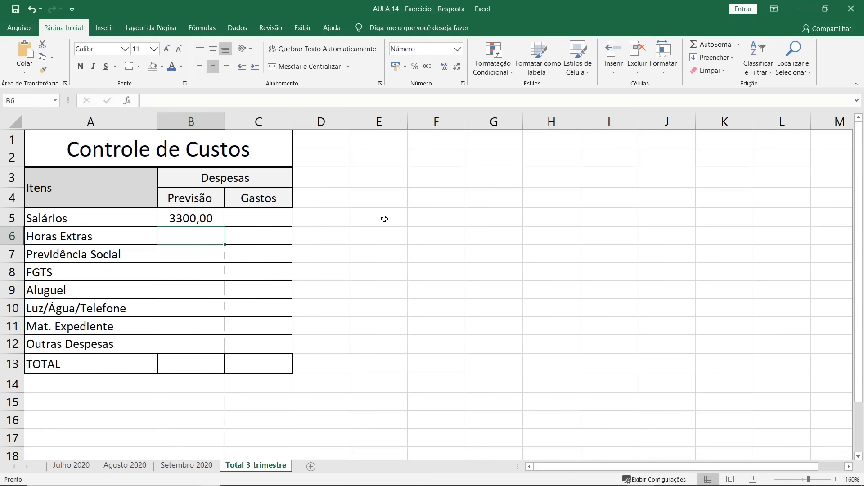
Copy the B5 formula across to C5, and fill both columns down to the Outras Despesas row 12.
click(195, 217)
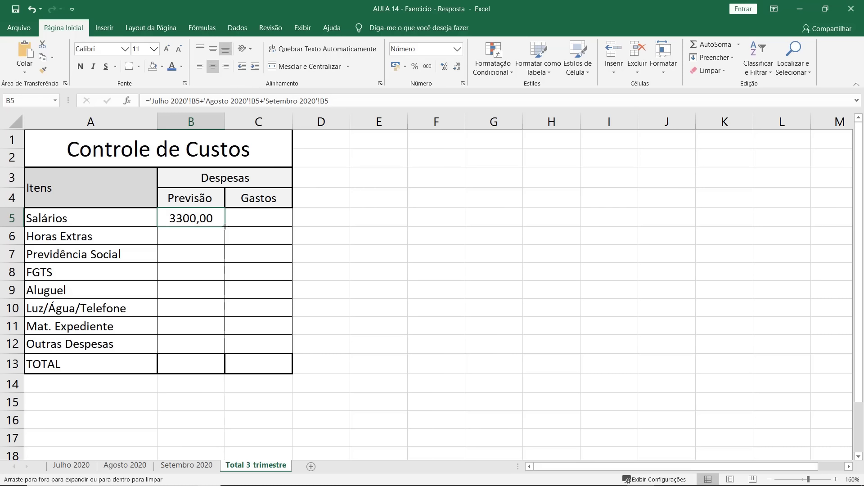
drag(225, 227, 289, 226)
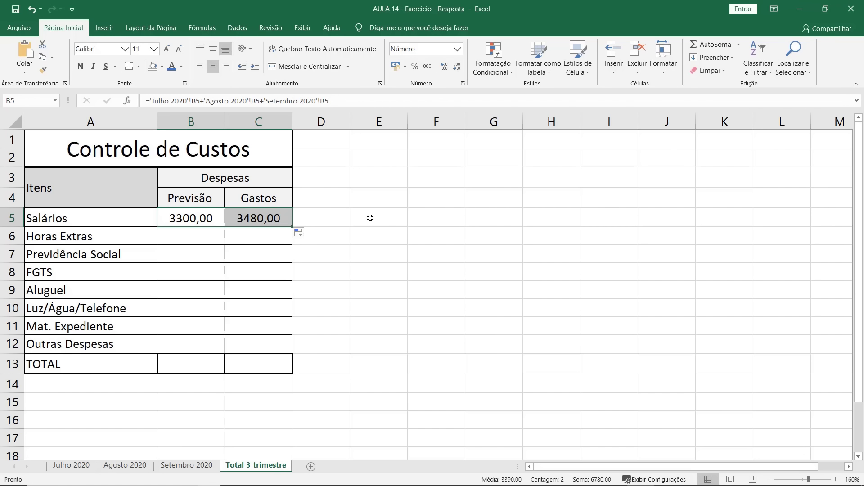
click(361, 201)
click(255, 216)
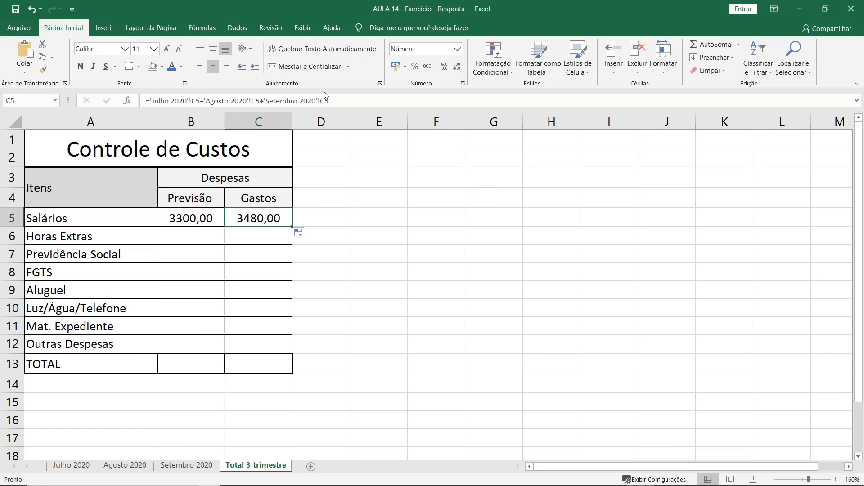
drag(195, 222, 288, 355)
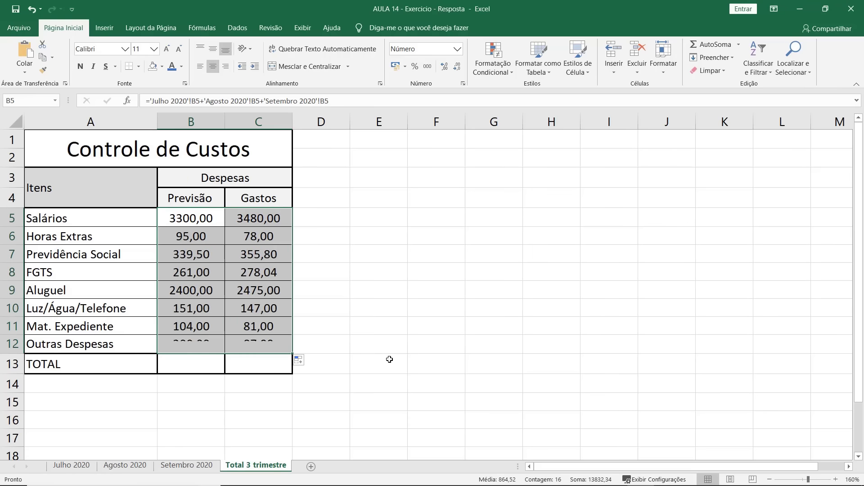
click(354, 233)
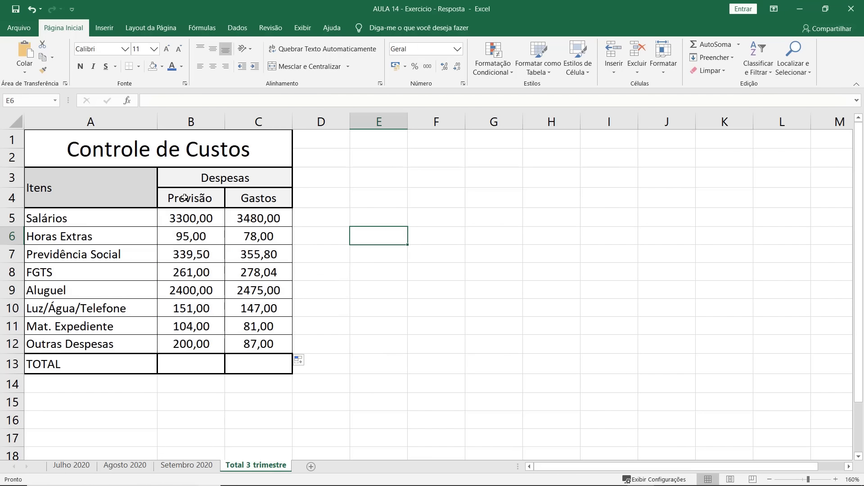
Total the Previsão column in B13 with =soma(B5:B12) and copy that formula to C13 for Gastos.
click(204, 362)
text(=soma()
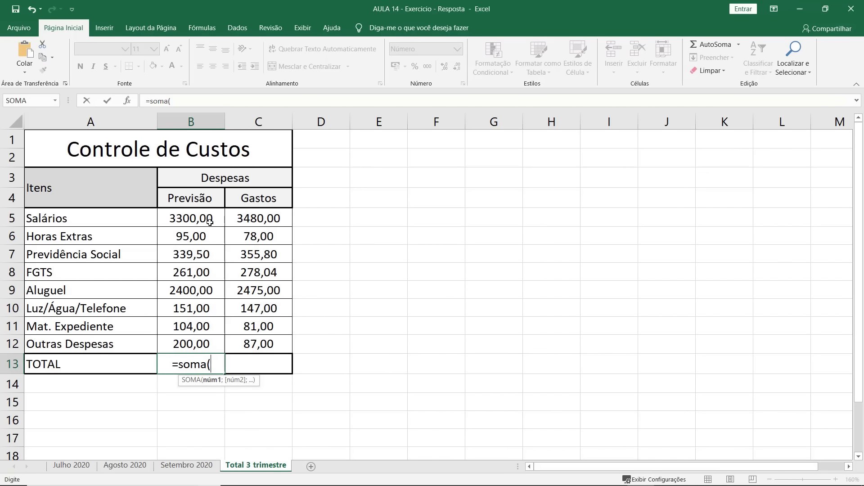
drag(204, 215, 210, 345)
text())
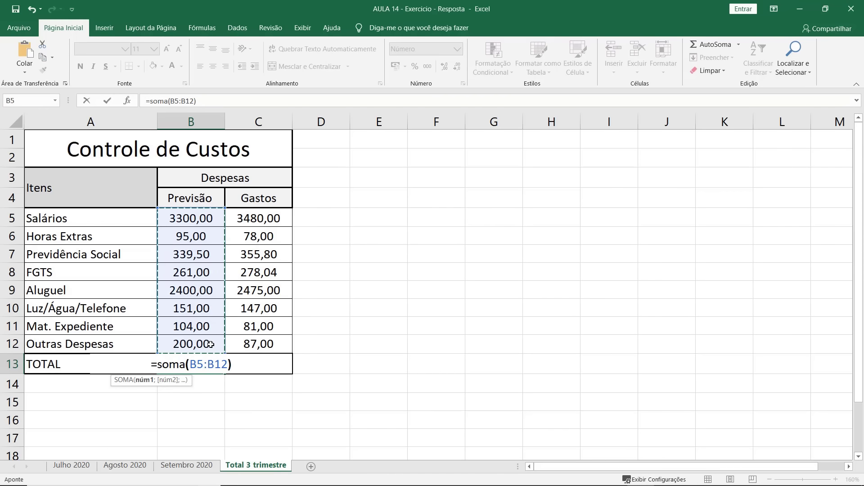
key(Return)
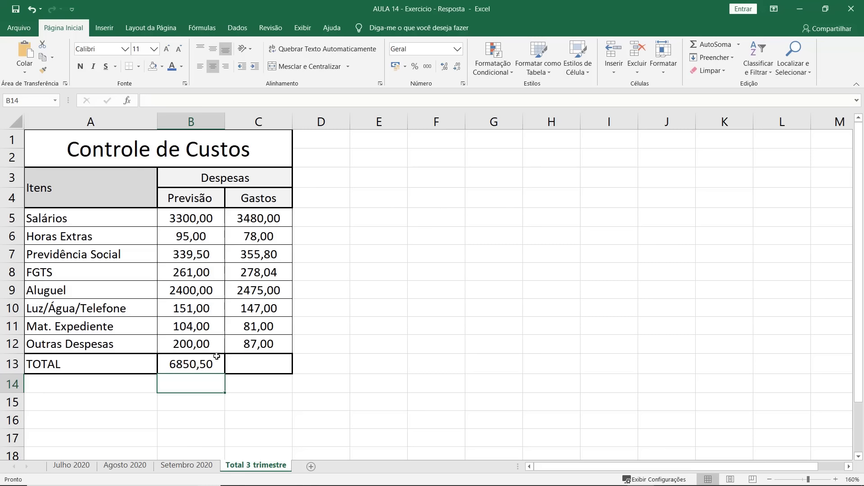
click(220, 358)
drag(224, 375, 292, 371)
click(307, 407)
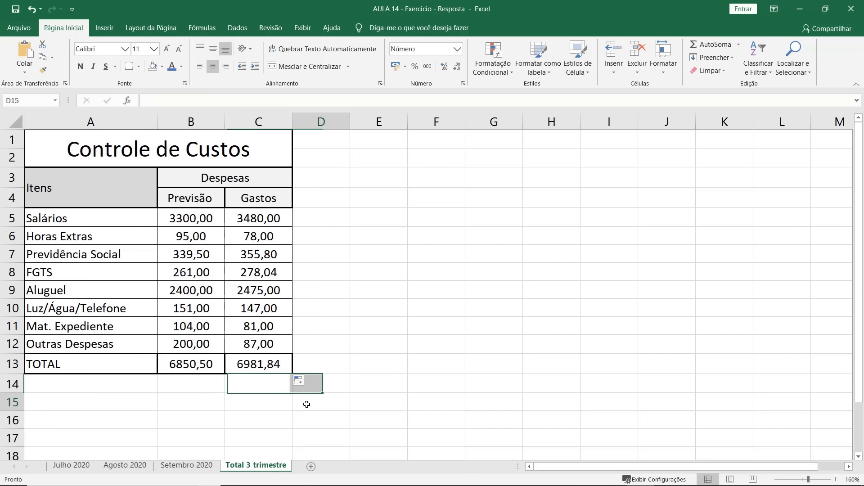
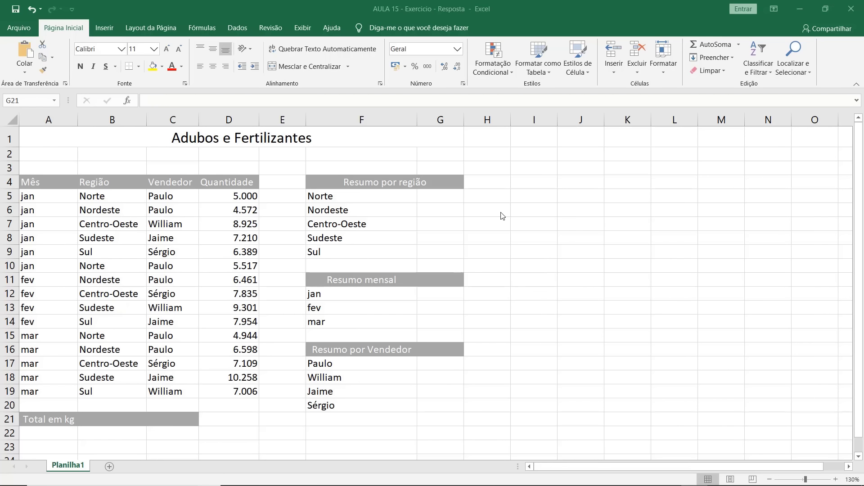
Sum the Norte quantities in G5 with =somase(B5:B19;F5;D5:D19) and reopen the formula to review its ranges.
click(441, 202)
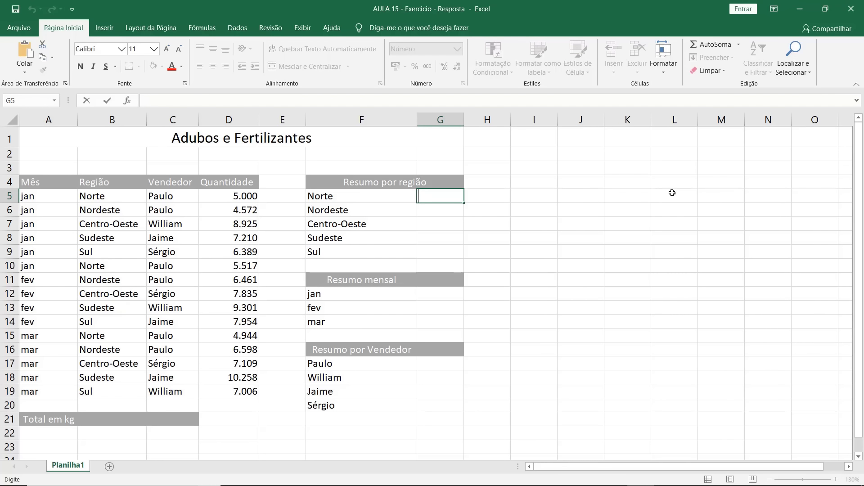
text(=somase)
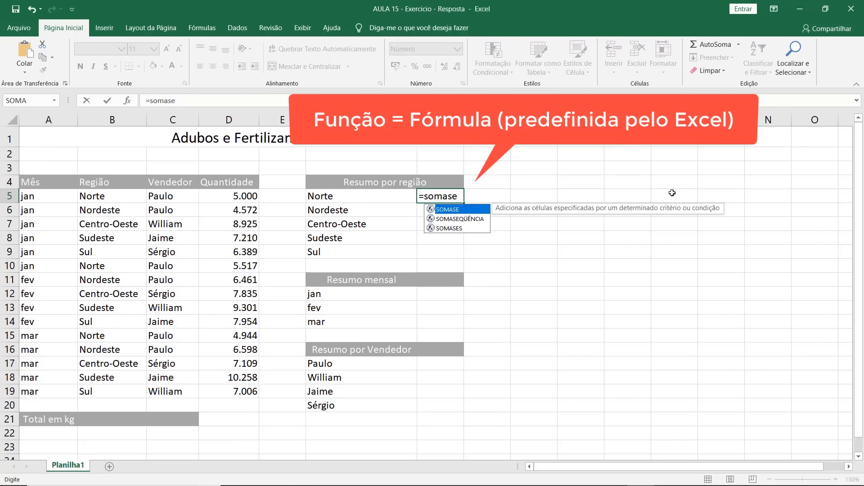
text(()
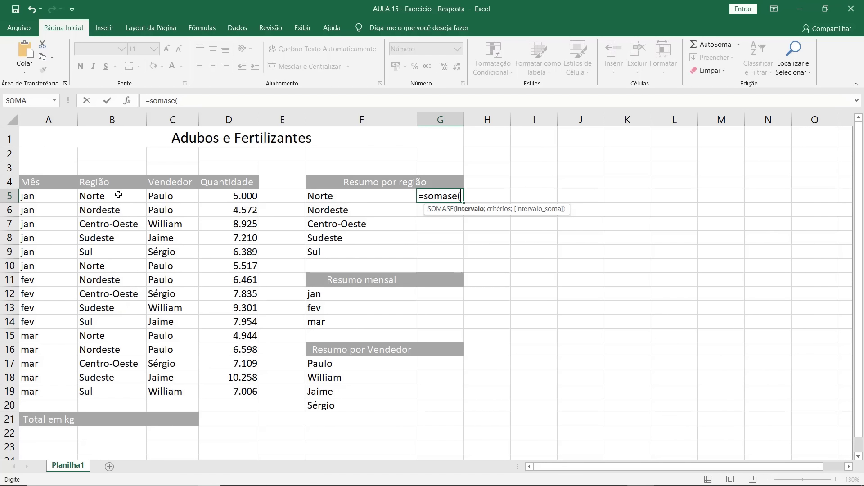
drag(119, 195, 113, 391)
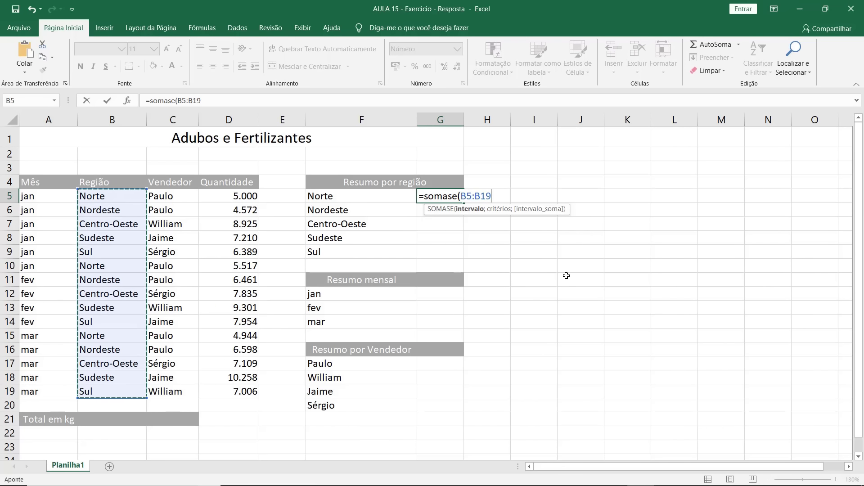
text(;)
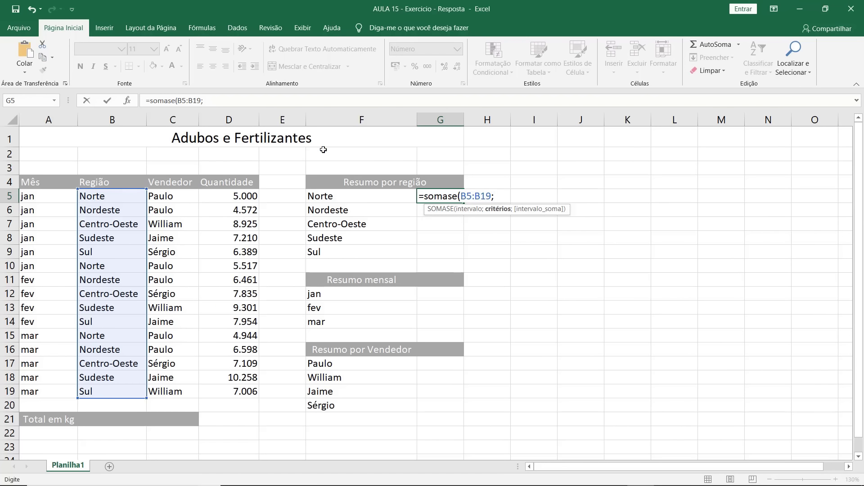
click(333, 196)
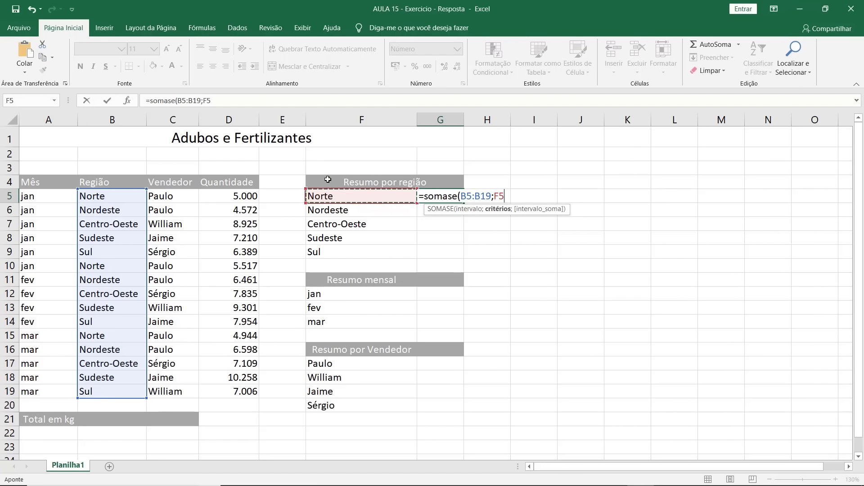
text(;)
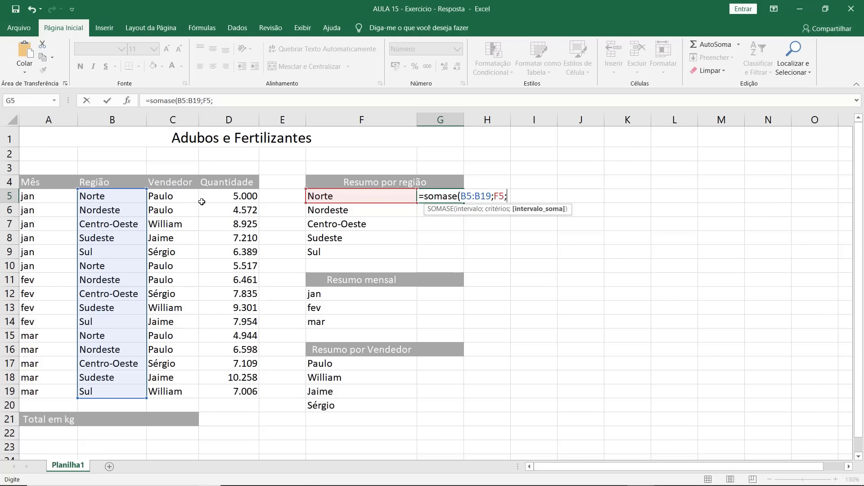
drag(239, 195, 236, 396)
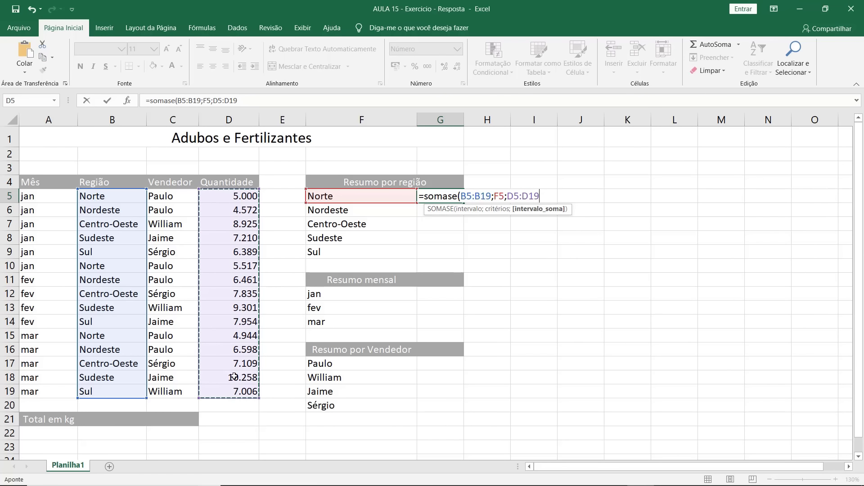
text())
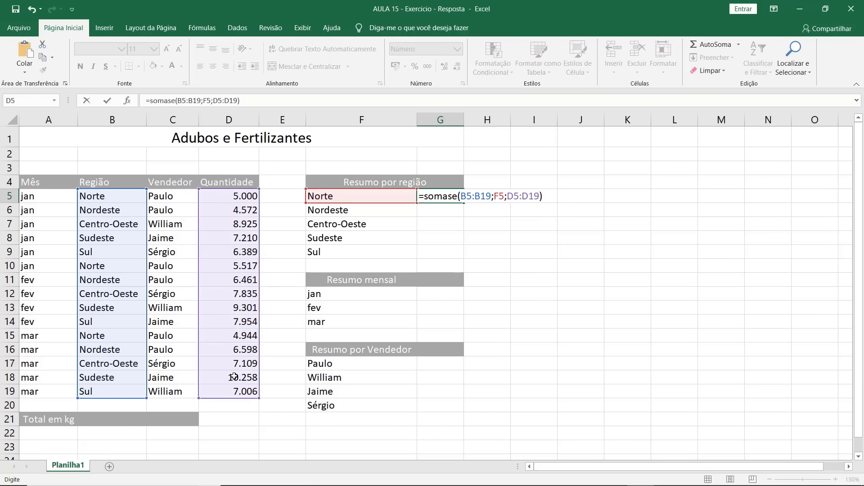
key(Return)
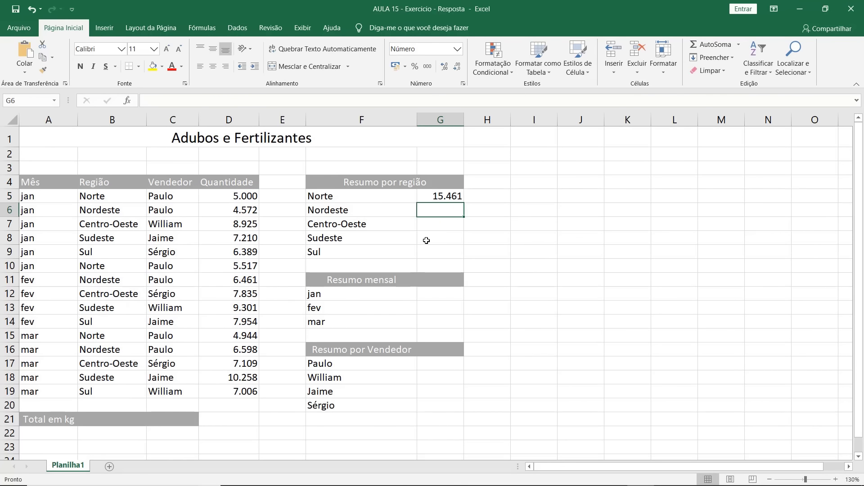
double_click(437, 197)
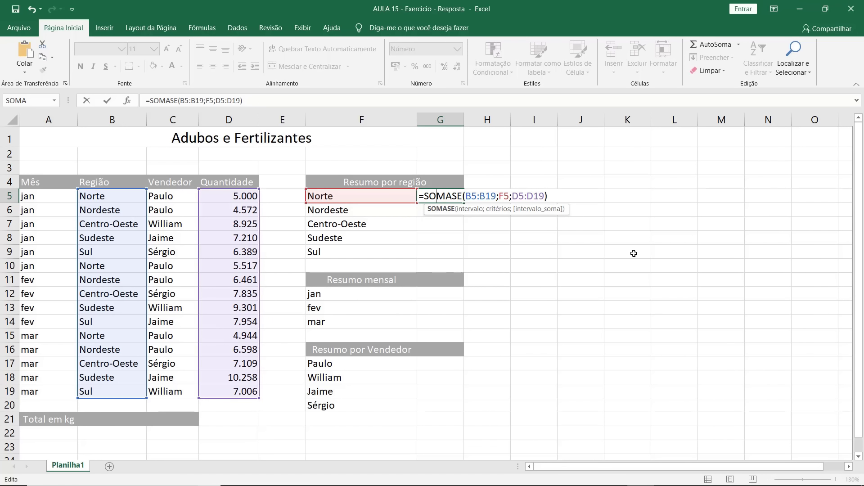
Sum the jan quantities in G12 with =somase(A5:A19;F12;D5:D19) and check the result against the January rows A5:D10.
click(440, 294)
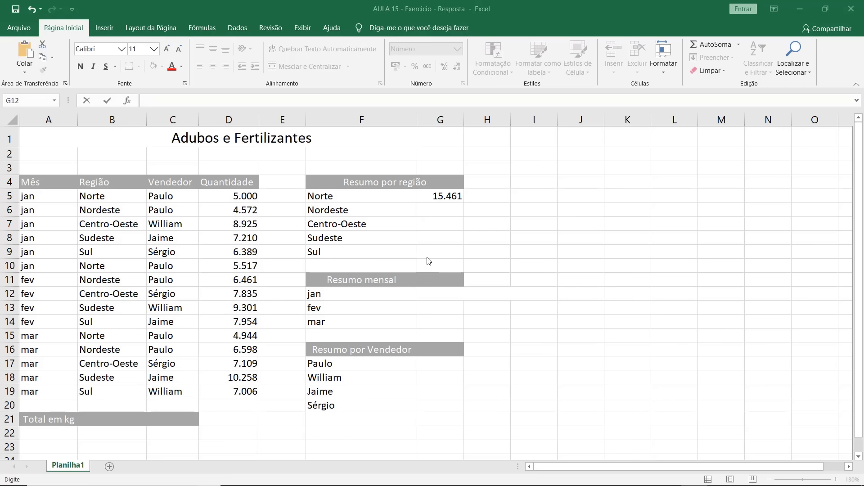
click(443, 294)
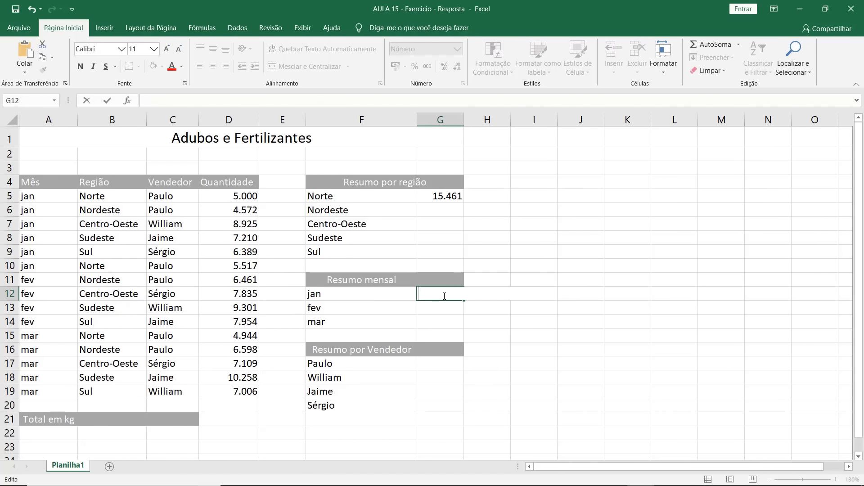
text(=so)
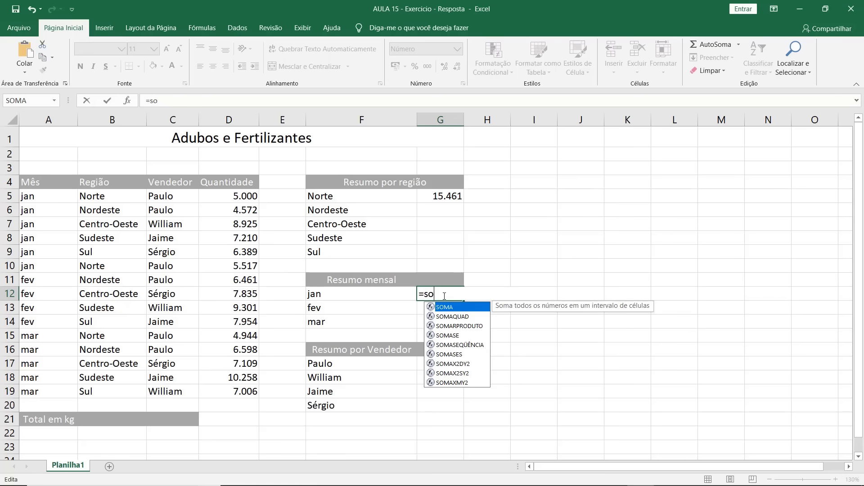
text(mase()
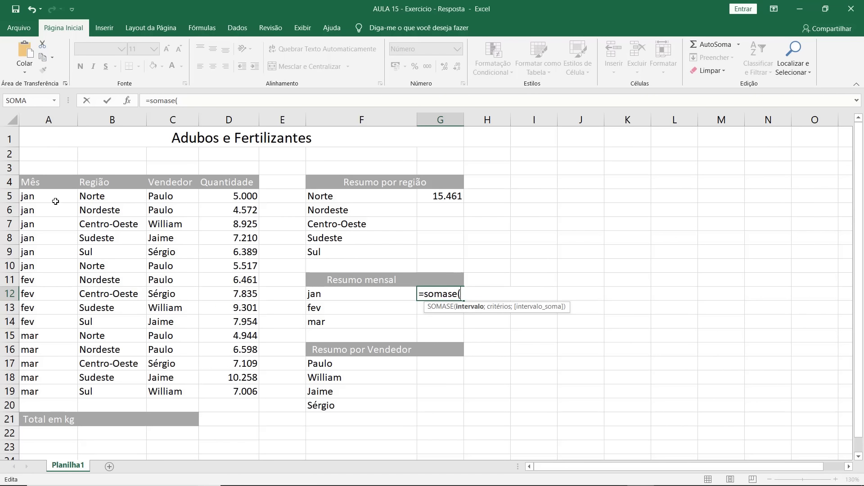
drag(46, 195, 37, 392)
text(;)
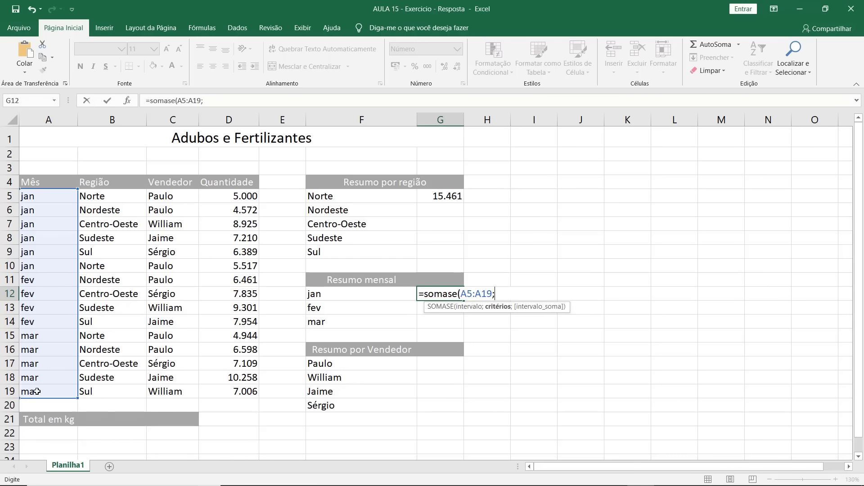
click(341, 293)
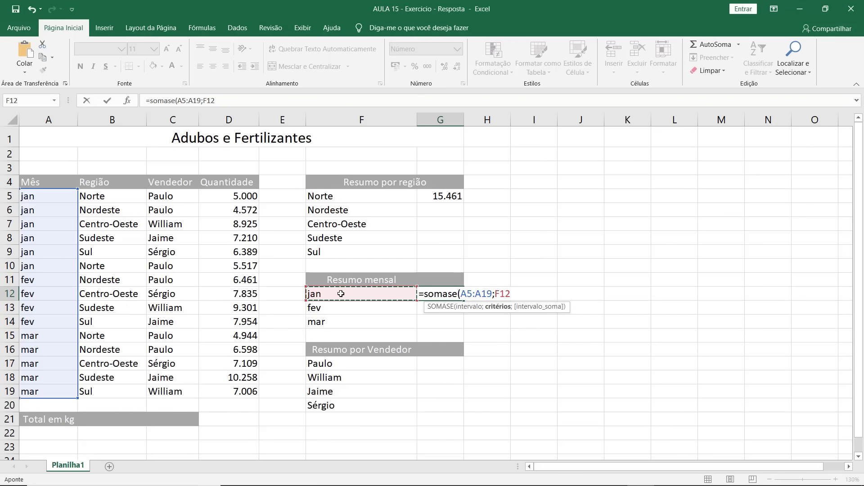
text(;)
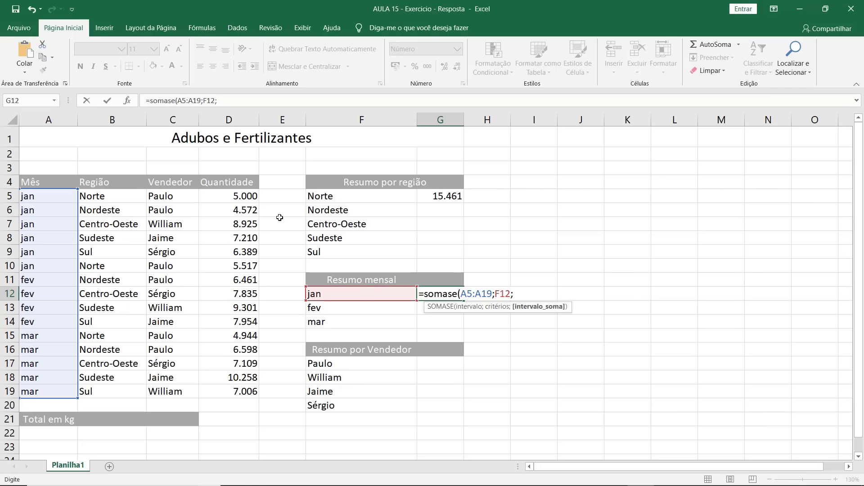
drag(244, 197, 229, 390)
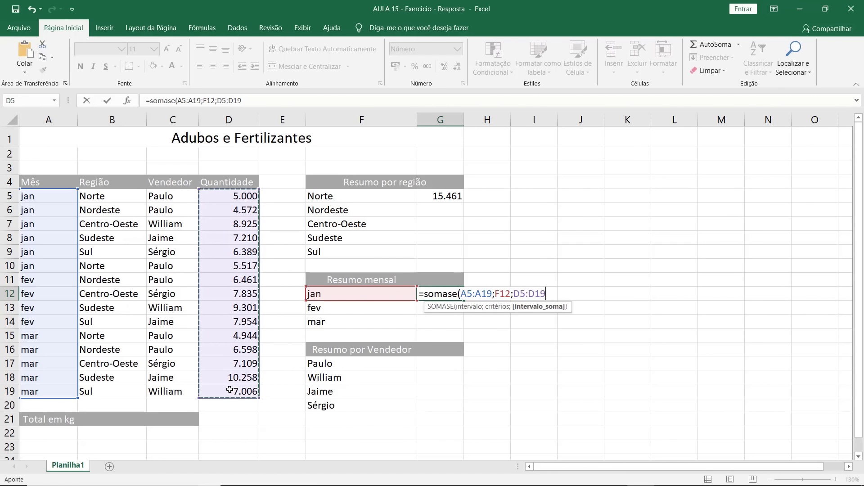
text())
key(Return)
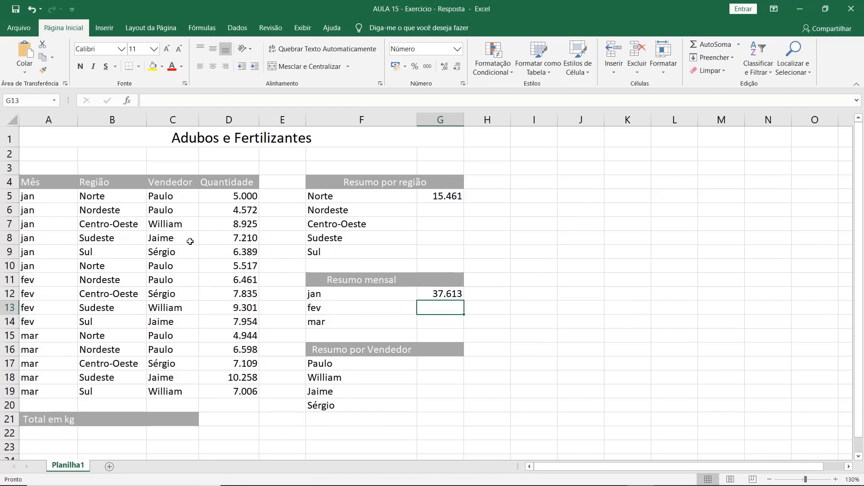
drag(26, 193, 235, 263)
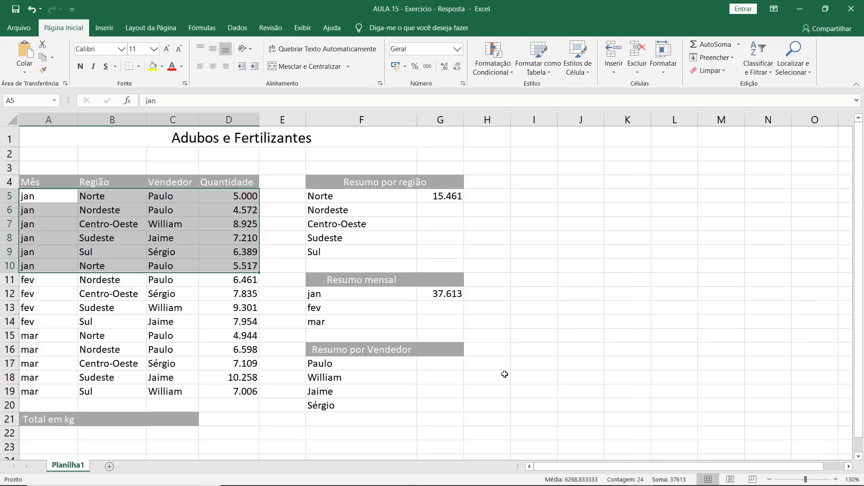
Sum the first vendor's quantities in G17 of Resumo por Vendedor with =somase(C5:C19;F17;D5:D19).
click(444, 365)
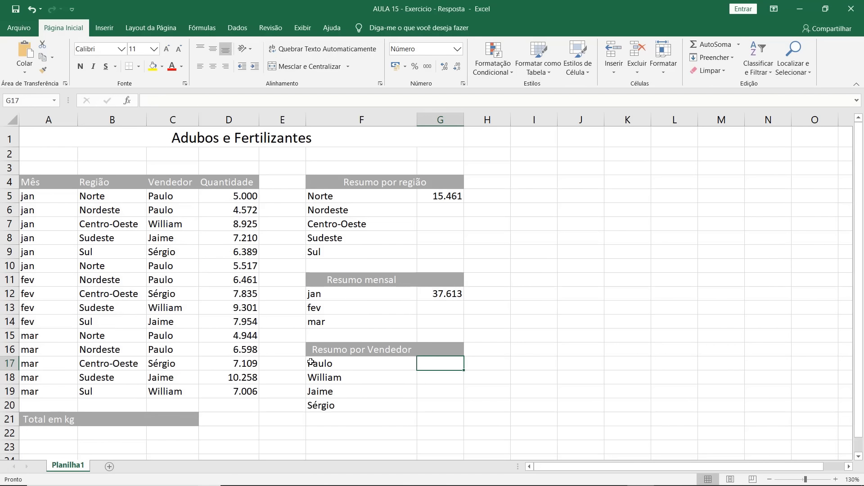
double_click(444, 364)
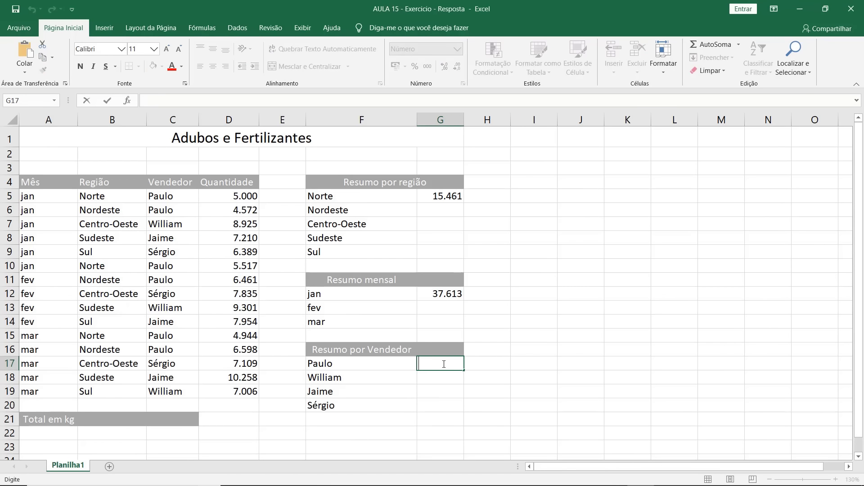
text(=soma)
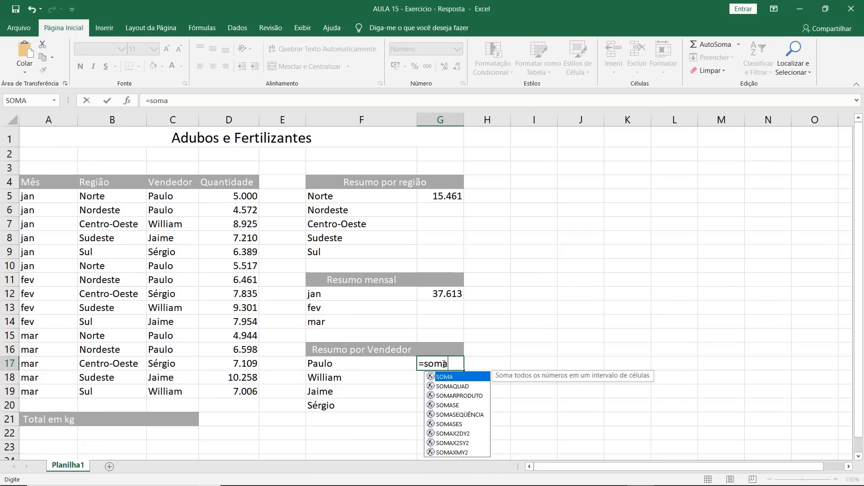
text(se()
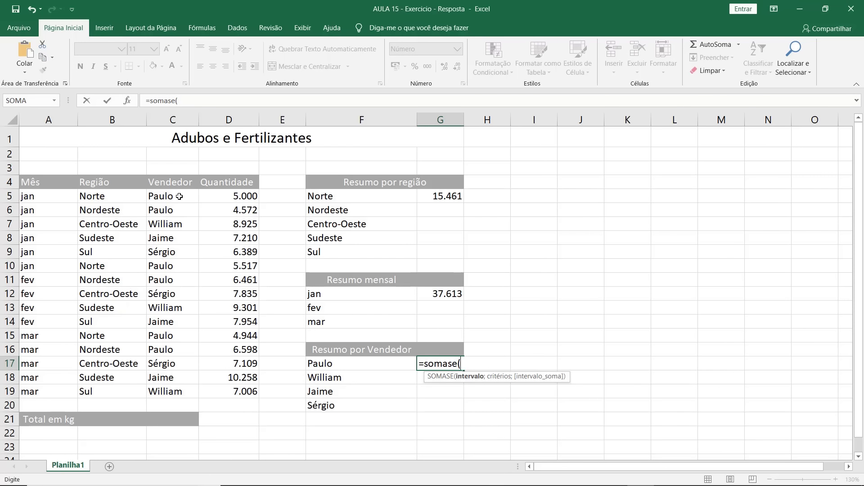
drag(179, 196, 183, 392)
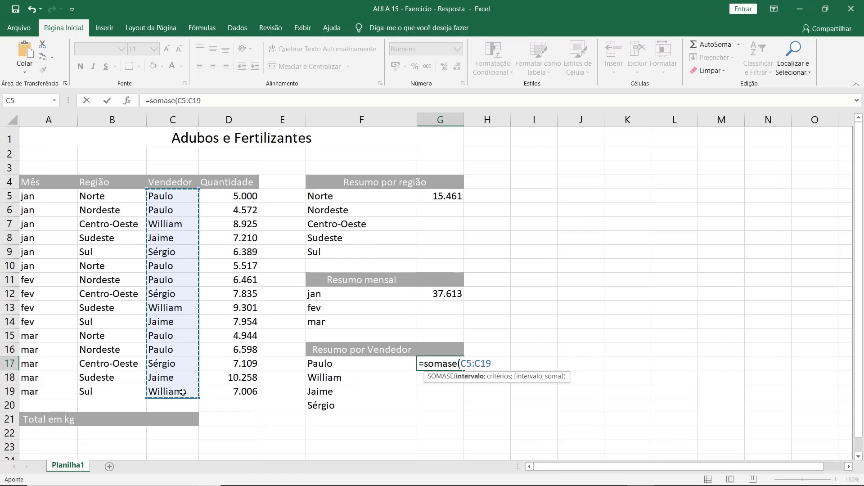
text(;)
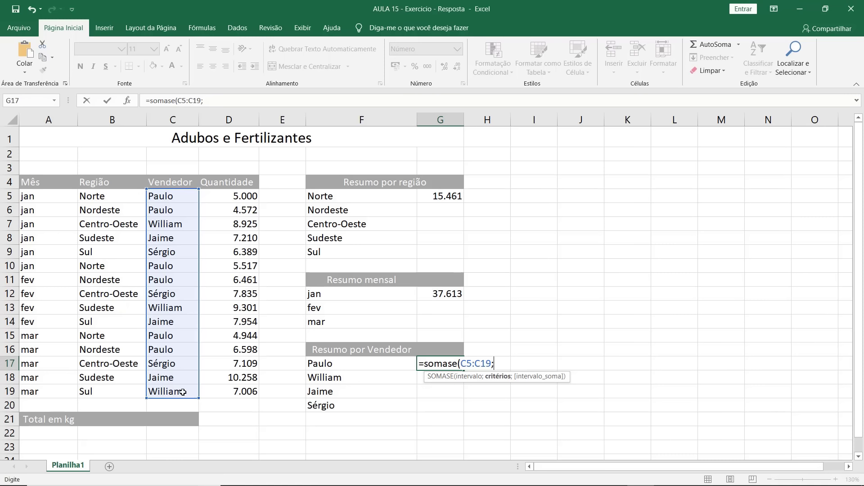
click(352, 363)
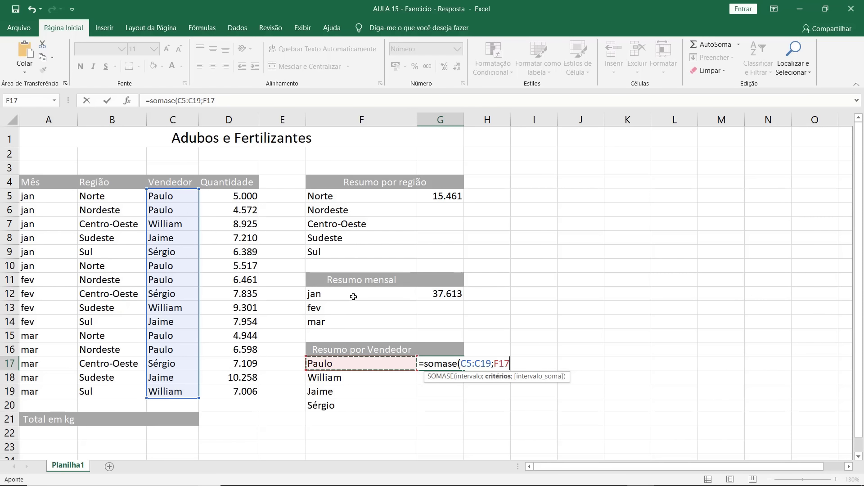
text(;)
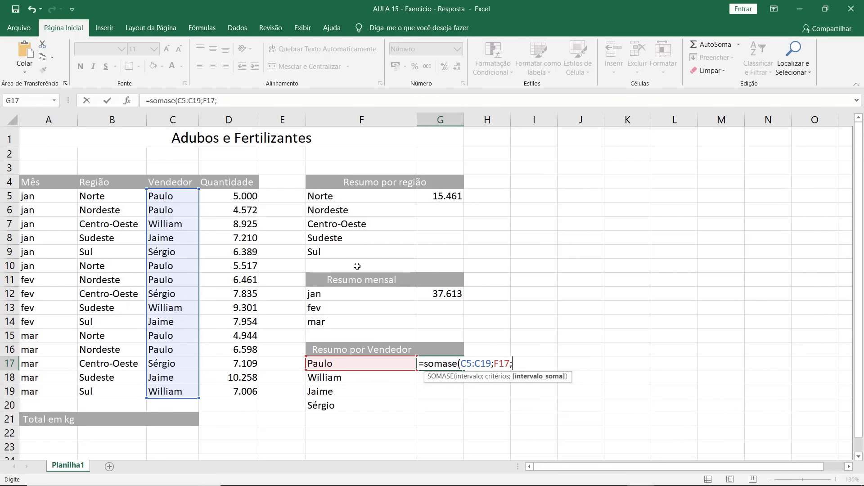
drag(245, 195, 238, 391)
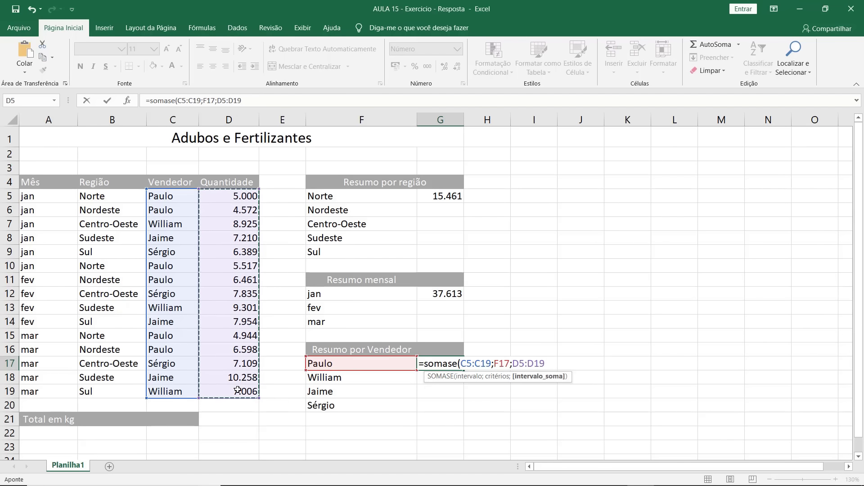
text())
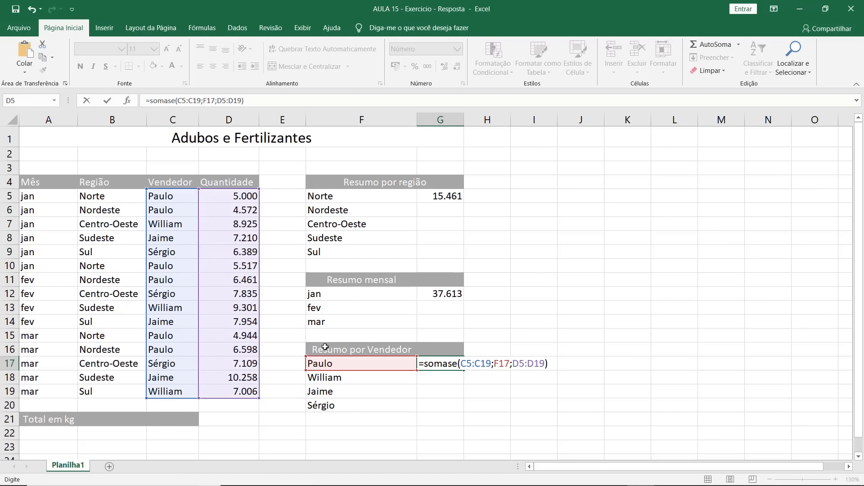
key(Return)
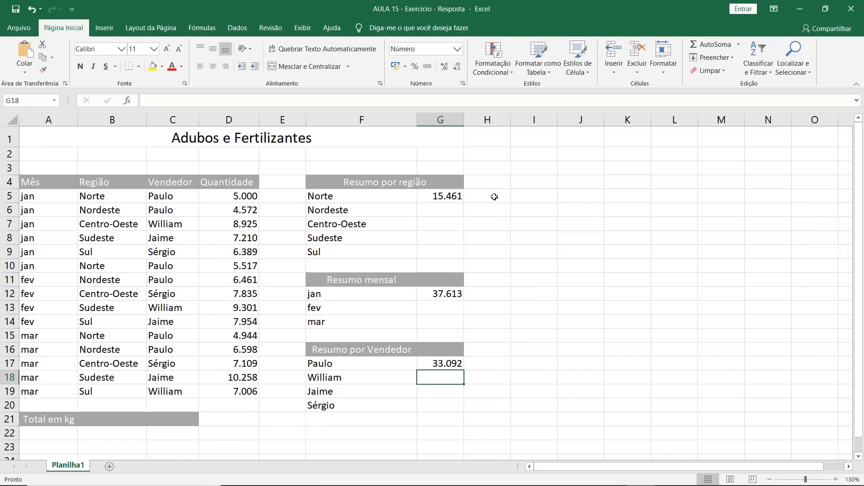
Copy the Norte SOMASE formula from G5 down to G6 for Nordeste and open the copy to inspect its references.
click(447, 194)
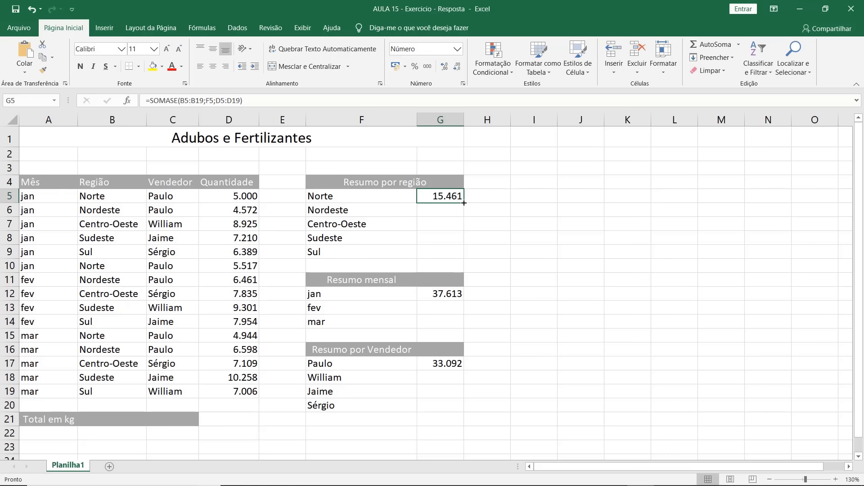
drag(464, 203, 464, 217)
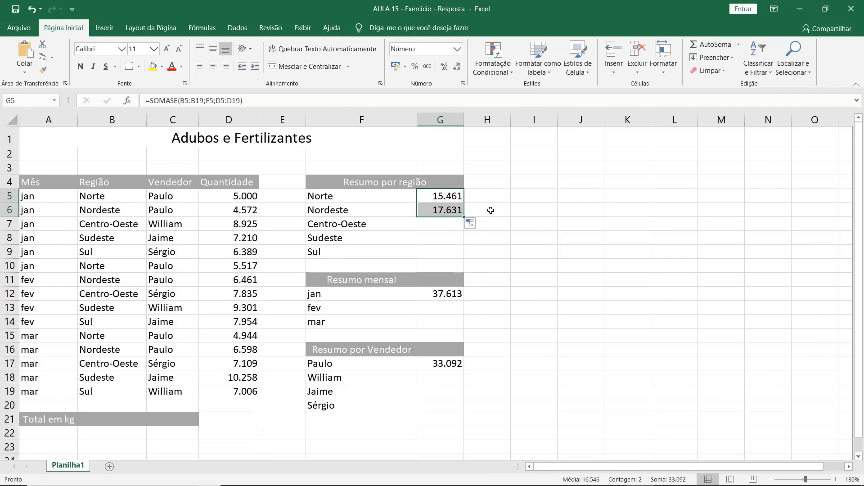
click(491, 211)
double_click(439, 212)
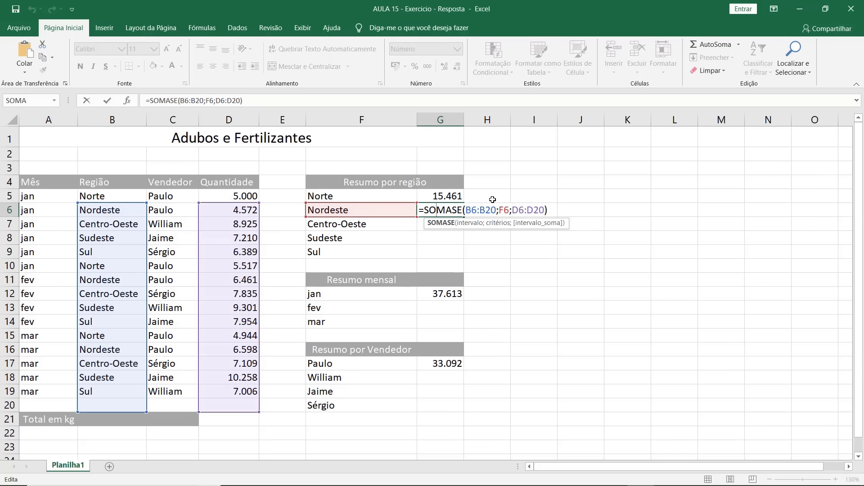
Make the region range absolute as $B$5:$B$19 in the Norte SOMASE formula in G5.
key(ctrl+Return)
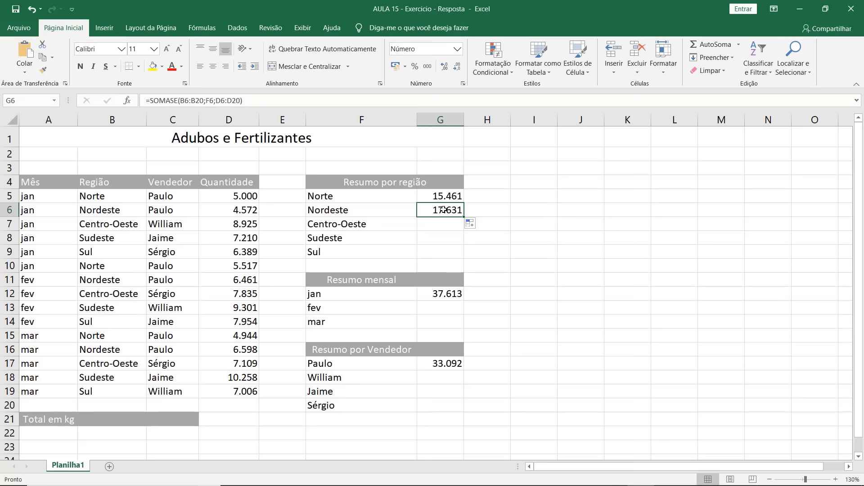
click(443, 196)
double_click(444, 196)
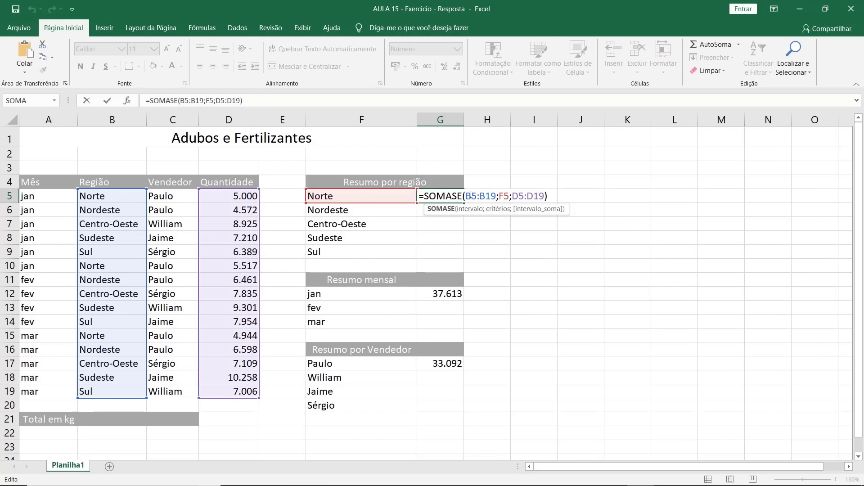
click(470, 195)
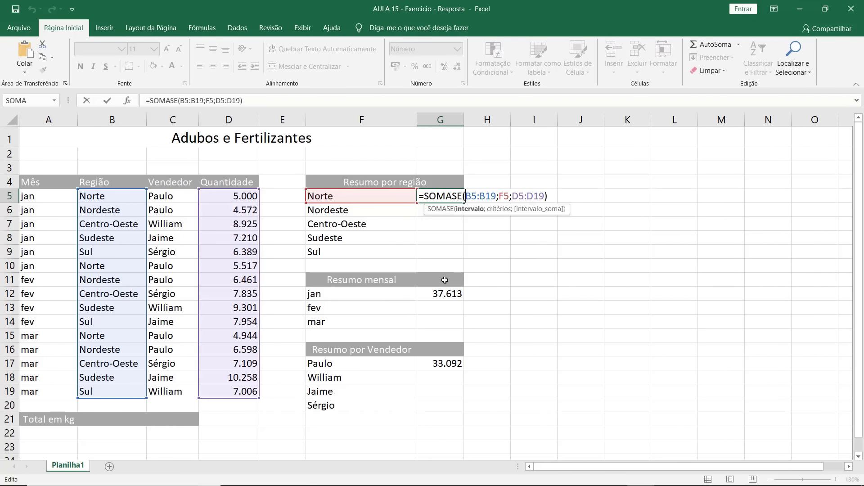
text($)
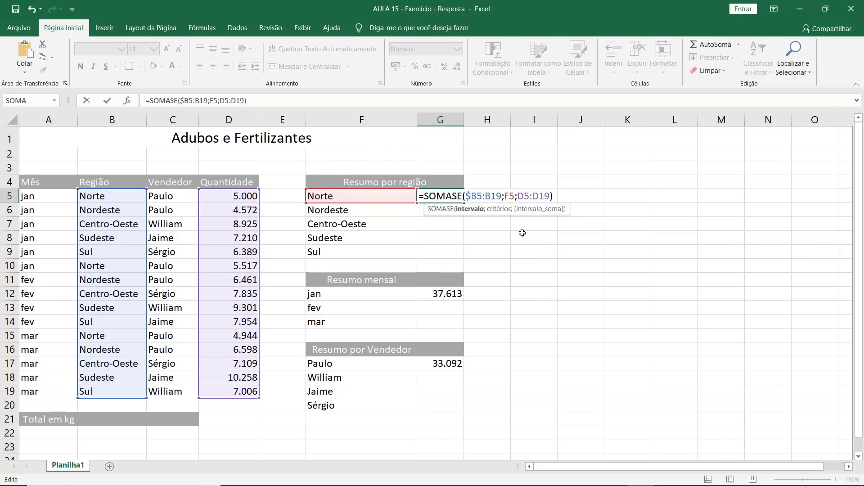
click(476, 196)
text($)
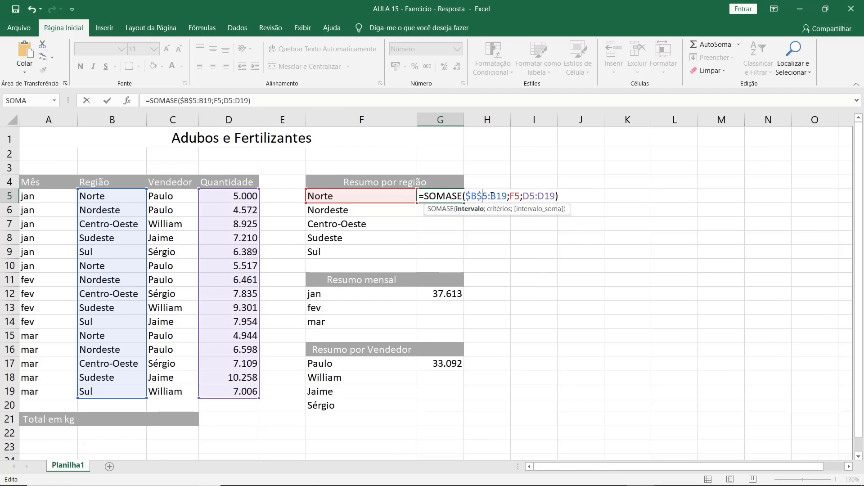
click(491, 196)
text($)
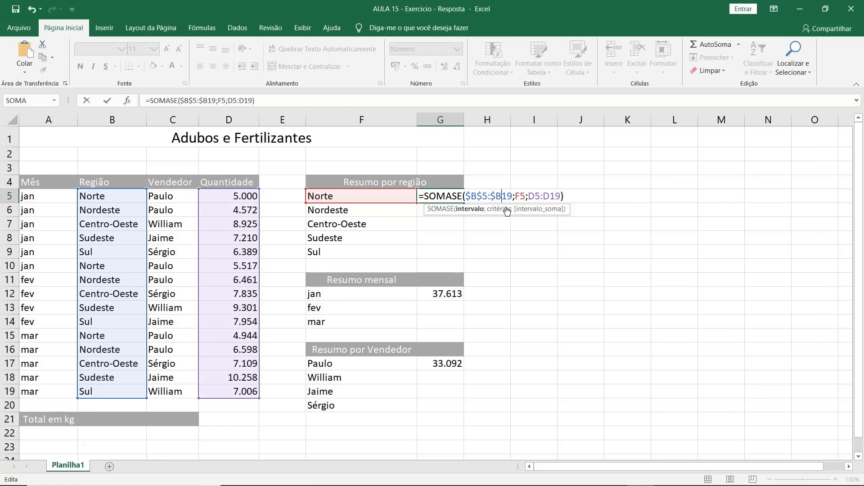
click(503, 196)
text($)
Lock the sum range as $D$5:$D$19 in the Norte formula in G5 and commit it.
click(535, 196)
text($)
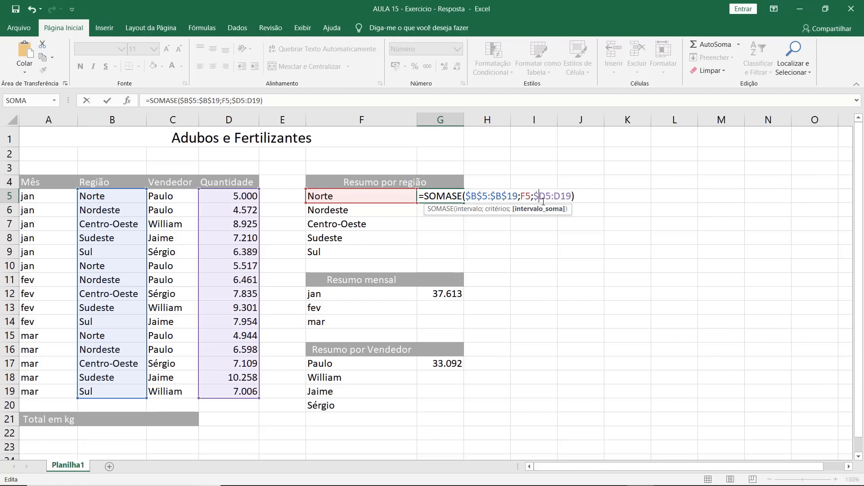
click(544, 197)
text($B$5:$)
click(627, 195)
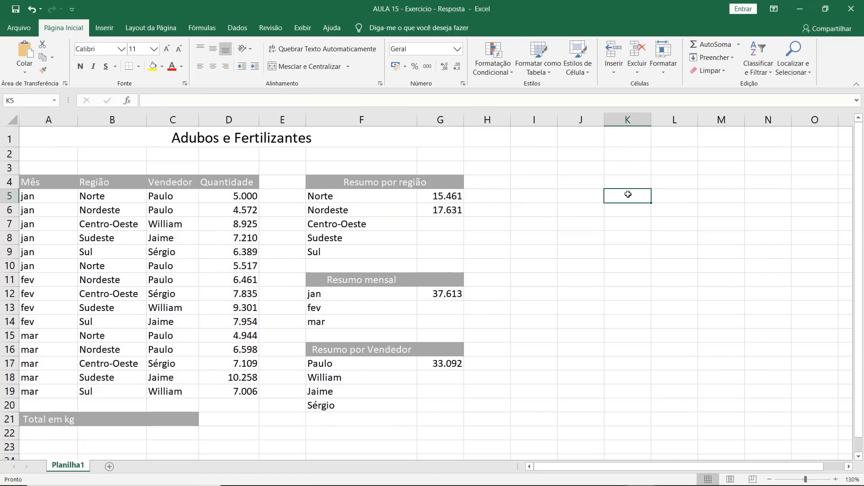
Copy the locked Norte formula from G5 down to G6 and open the copy to check its references.
click(452, 197)
drag(467, 208, 465, 216)
double_click(443, 212)
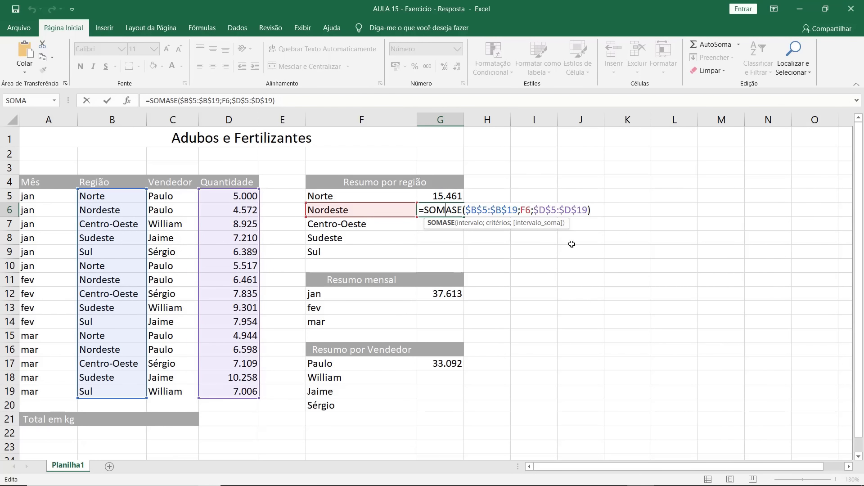
key(Return)
Fill the Nordeste formula from G6 down through G9 for Centro-Oeste, Sudeste and Sul.
click(457, 210)
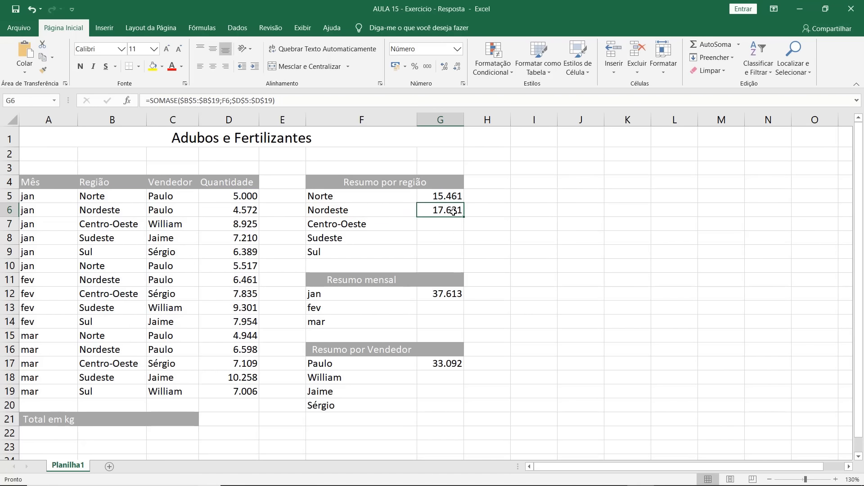
drag(464, 217, 459, 256)
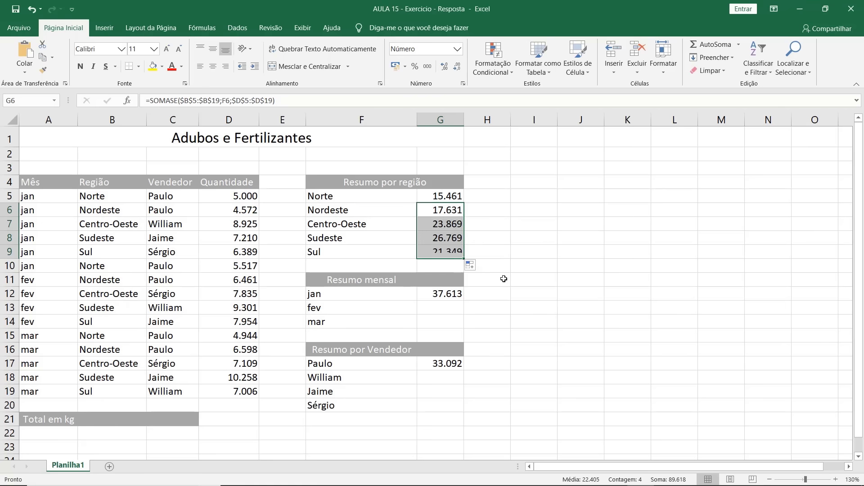
click(531, 266)
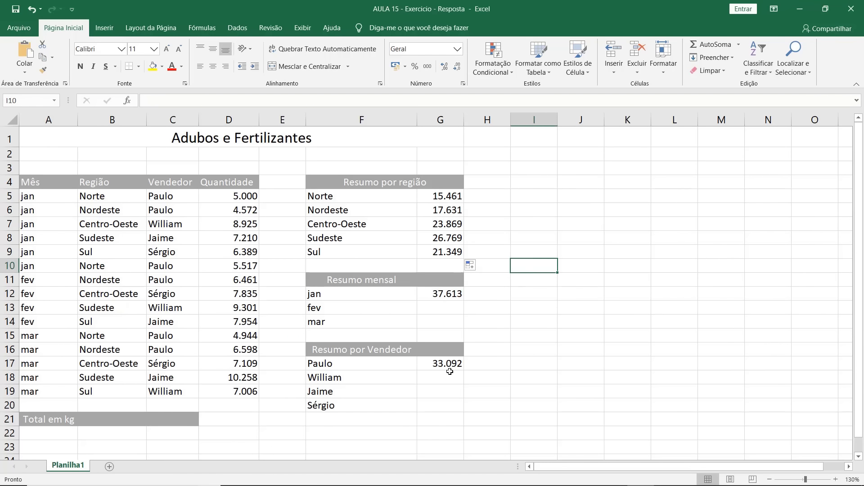
Make the month range absolute as $A$5:$A$19 in the jan SOMASE formula in G12.
click(446, 293)
double_click(447, 295)
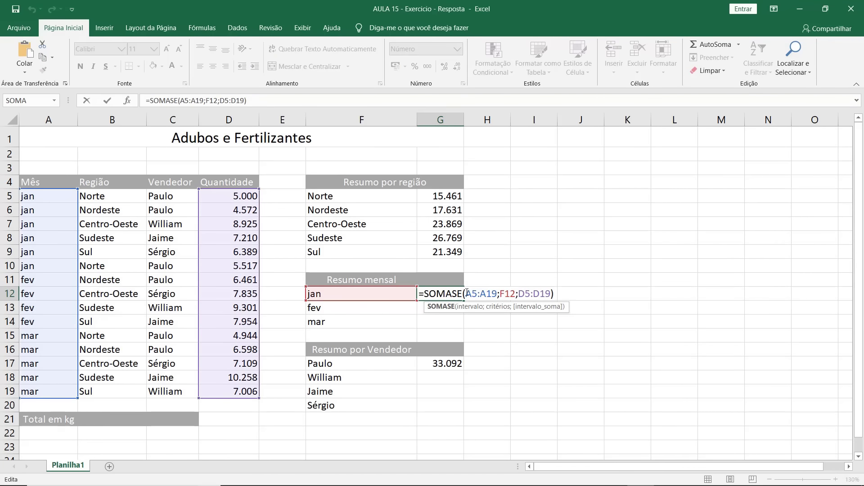
click(467, 293)
text($)
key(Right)
text($)
key(Right)
key(Right)
text($)
key(Right)
key(dollar)
Lock the sum range as $D$5:$D$19 in the jan formula in G12 and fill it down to G14 for fev and mar.
click(543, 294)
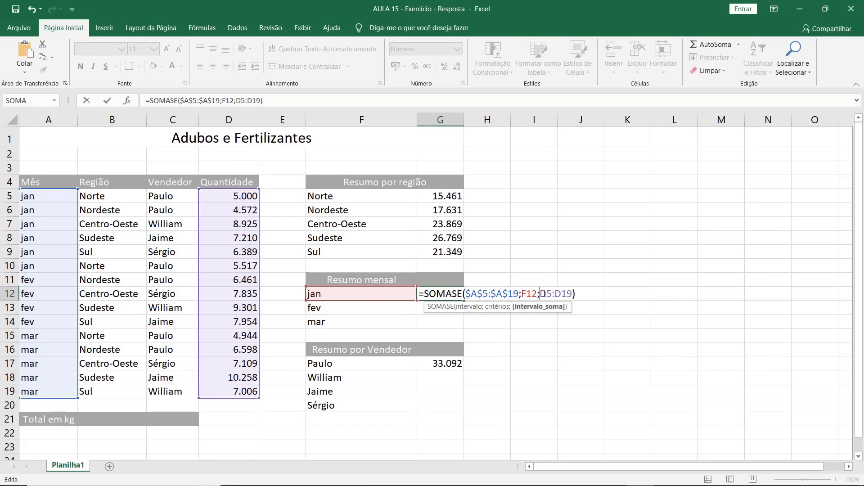
text($)
key(Right)
text($)
key(Right)
key(Right)
text($)
key(Right)
text($)
key(Return)
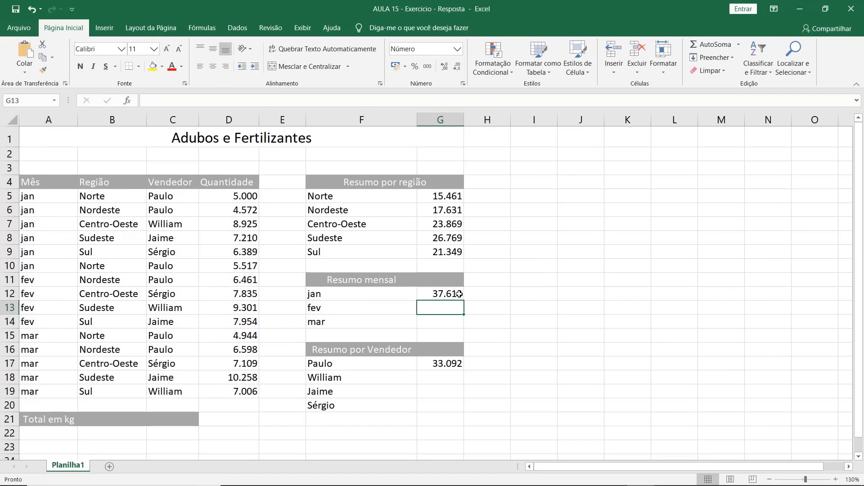
click(457, 294)
drag(464, 301, 463, 325)
Make the vendor range absolute as $C$5:$C$19 in the SOMASE formula in G17 of Resumo por Vendedor.
double_click(441, 363)
click(467, 361)
text($C5:C19;F17;D5:D19))
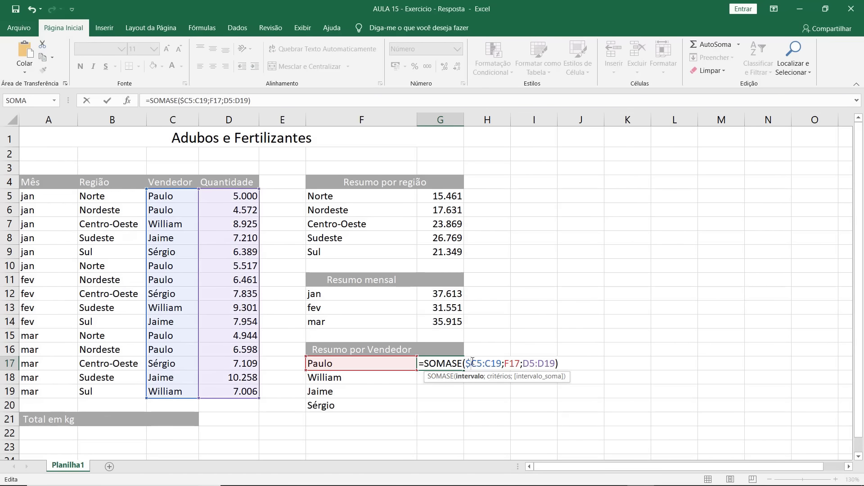
key(Right)
key(dollar)
key(Right)
key(Right)
key(dollar)
key(Right)
key(dollar)
Lock the sum range as $D$5:$D$19 in the vendor formula in G17 and commit it.
key(Right)
key(Right)
key(Right)
key(Right)
key(Right)
key(Right)
key(Right)
key(dollar)
key(Right)
key(dollar)
key(Right)
key(Right)
key(dollar)
key(Right)
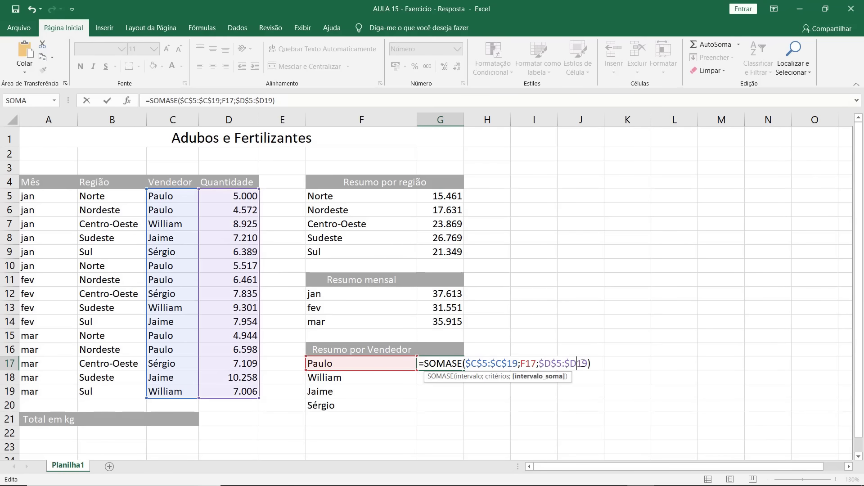
text($)
key(Return)
Fill the vendor formula from G17 down through G20 for the remaining vendors.
key(Up)
double_click(464, 370)
click(537, 390)
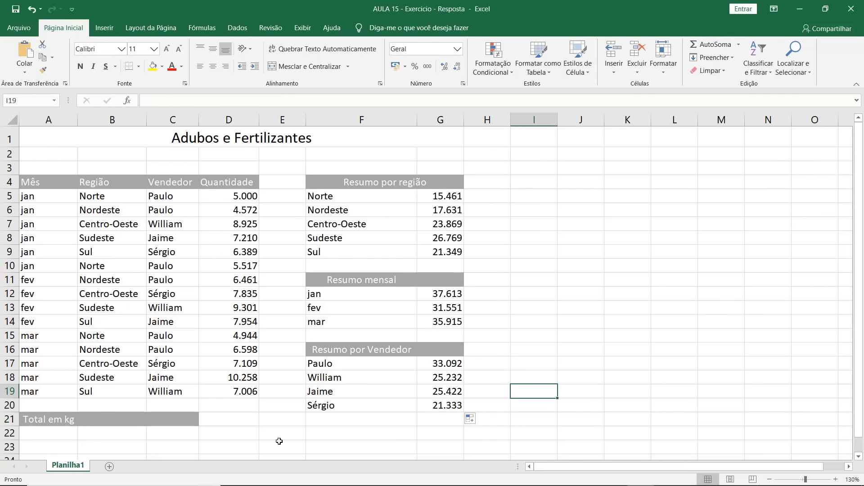
Calculate the Total em kg in D21 with =soma(D5:D19).
double_click(239, 419)
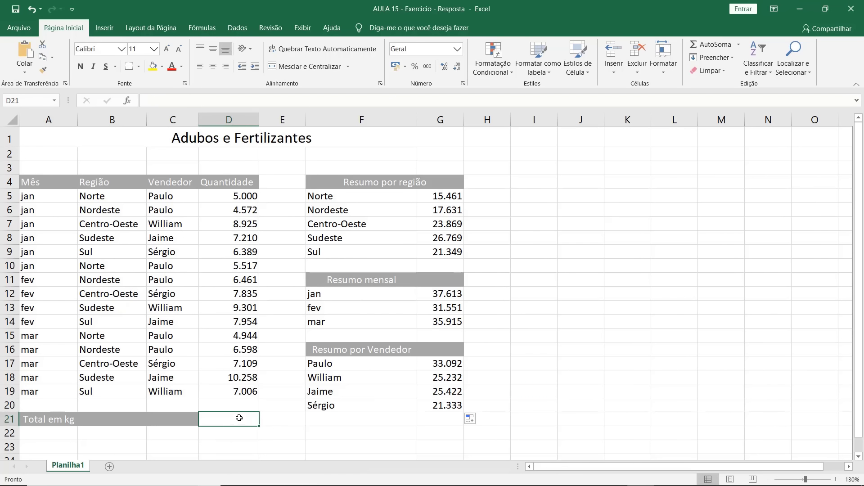
text(=soma()
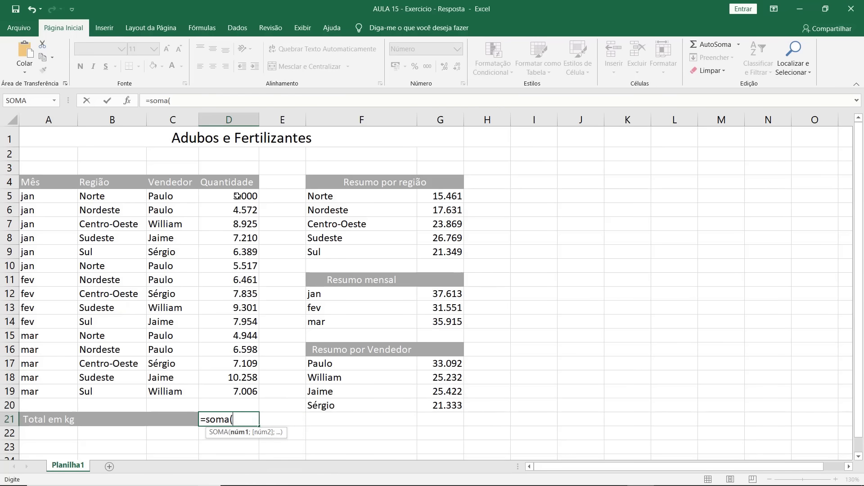
drag(237, 195, 226, 388)
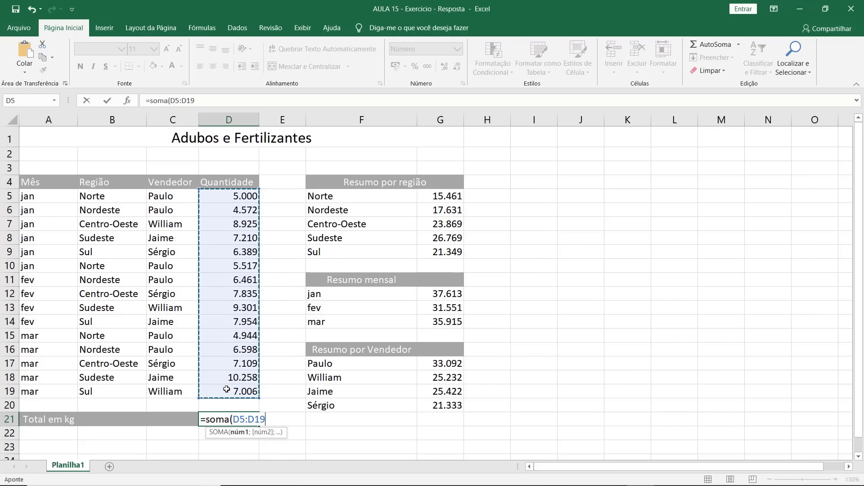
text())
key(Return)
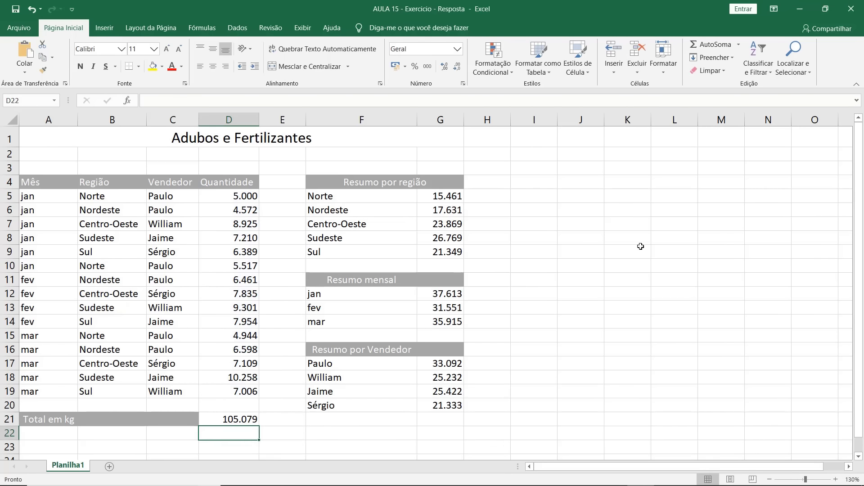
click(605, 158)
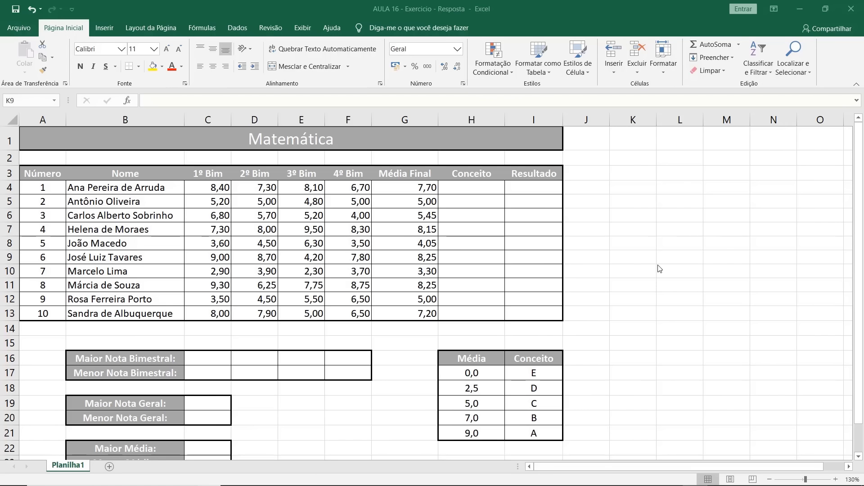
Start a SE formula in I4 under Resultado on the Matemática sheet with the logical test G4>=5.
double_click(528, 190)
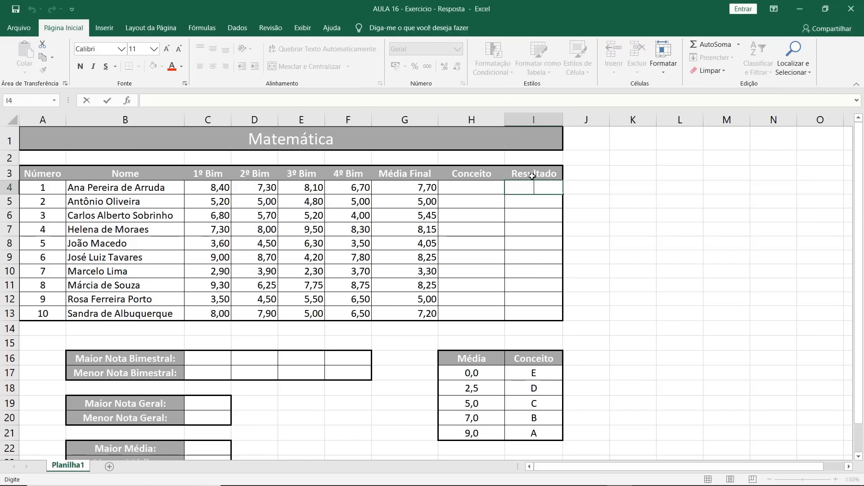
text(=se)
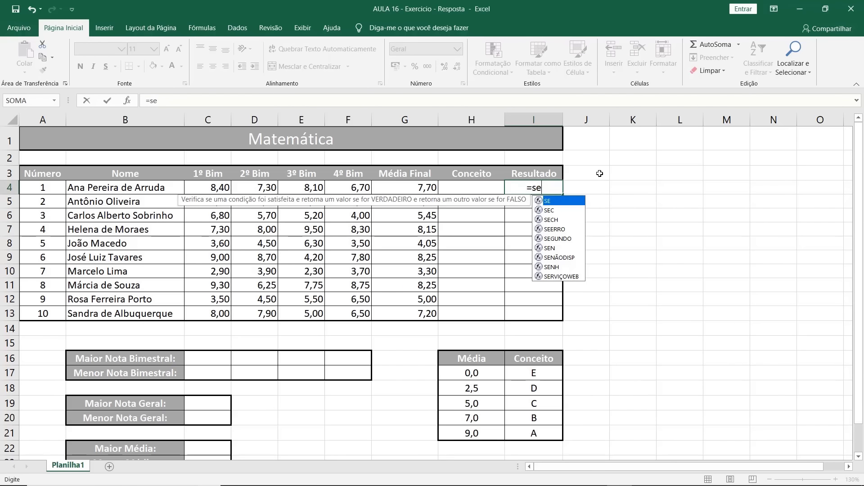
text(()
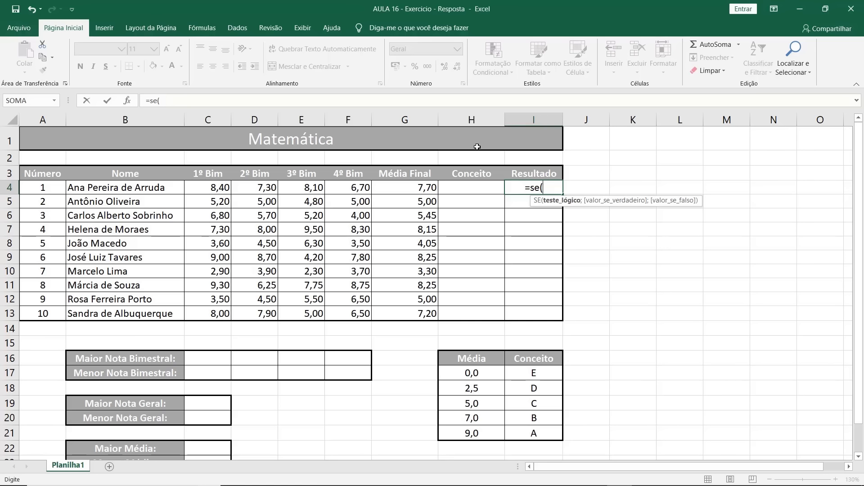
click(418, 189)
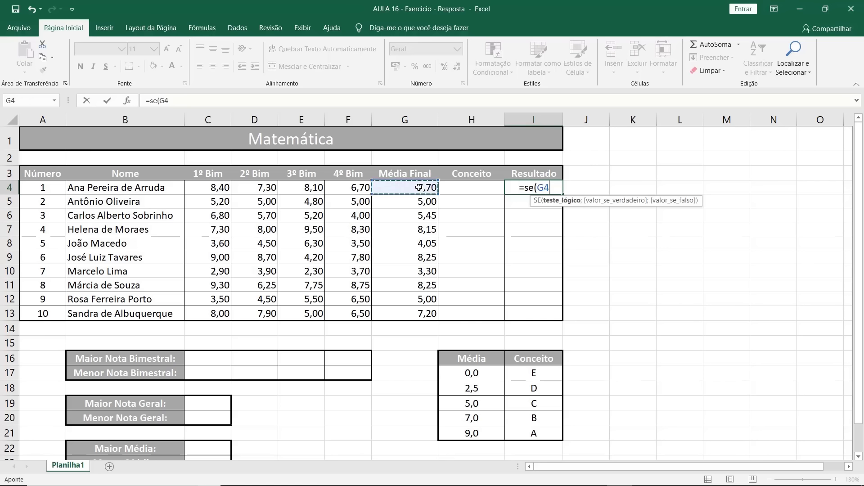
text(>)
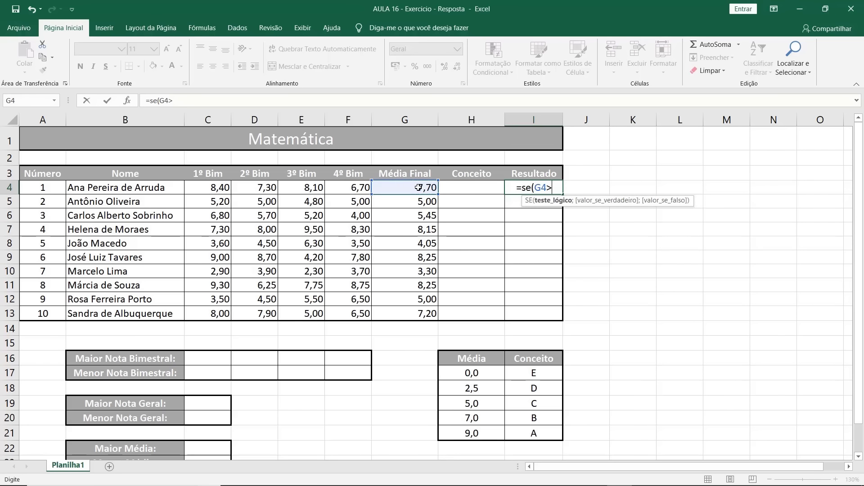
text(=5)
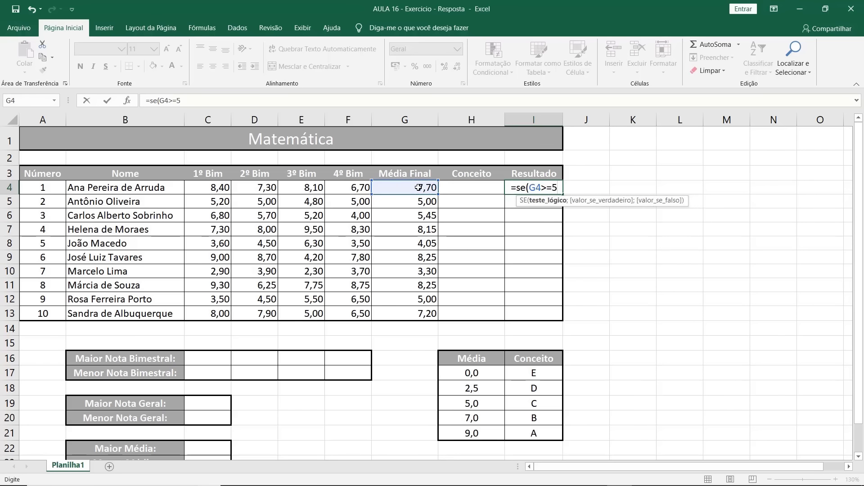
text(;)
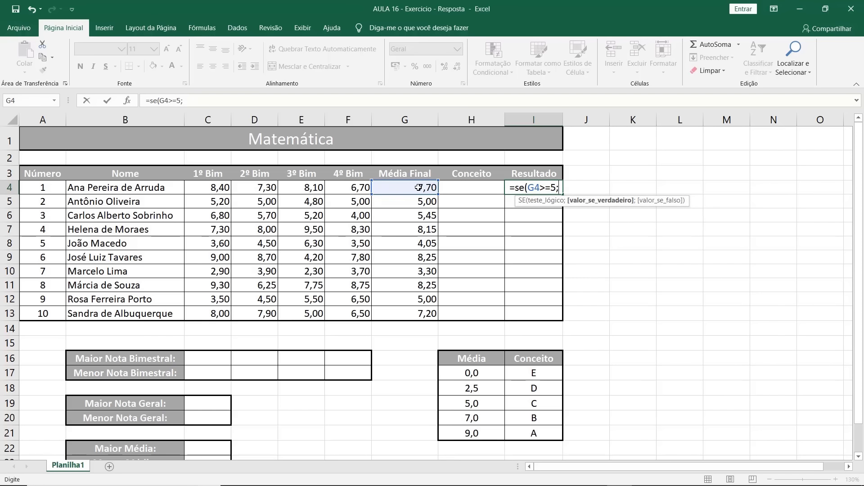
Complete the SE formula in I4 with "Aprovado" if true and "Reprovado" if false, and commit it.
text("Apro)
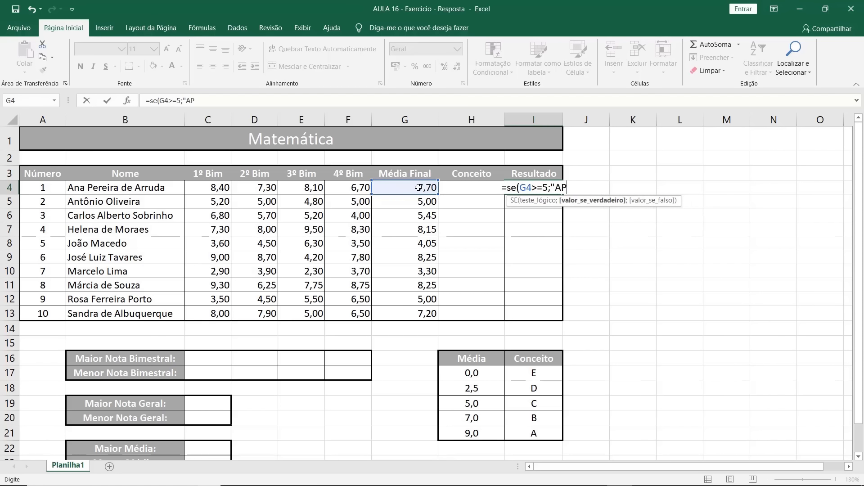
key(BackSpace)
key(BackSpace)
text(ro)
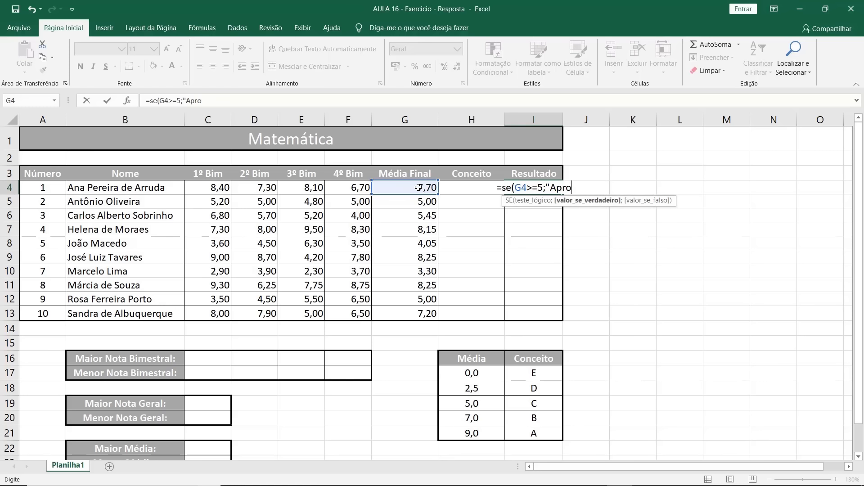
text(vado")
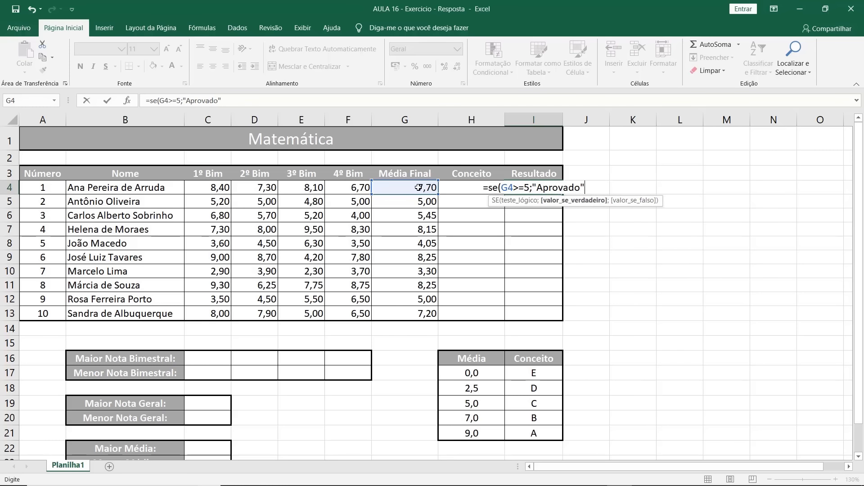
text(;")
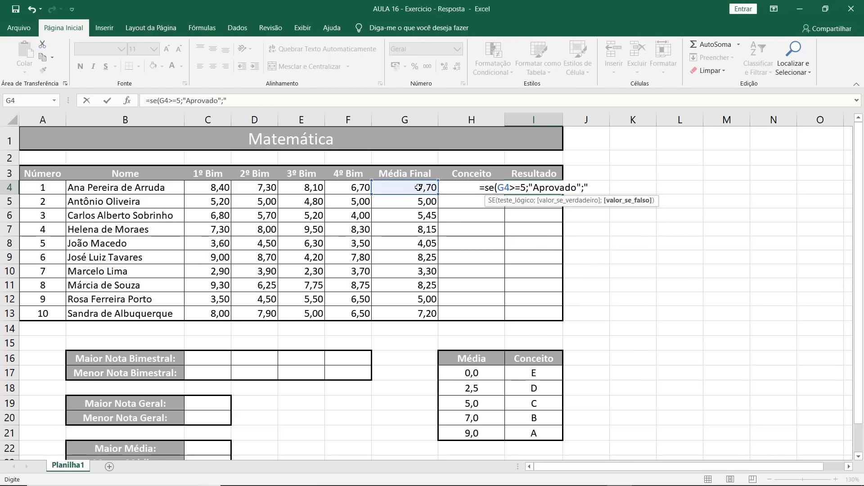
text(Repro)
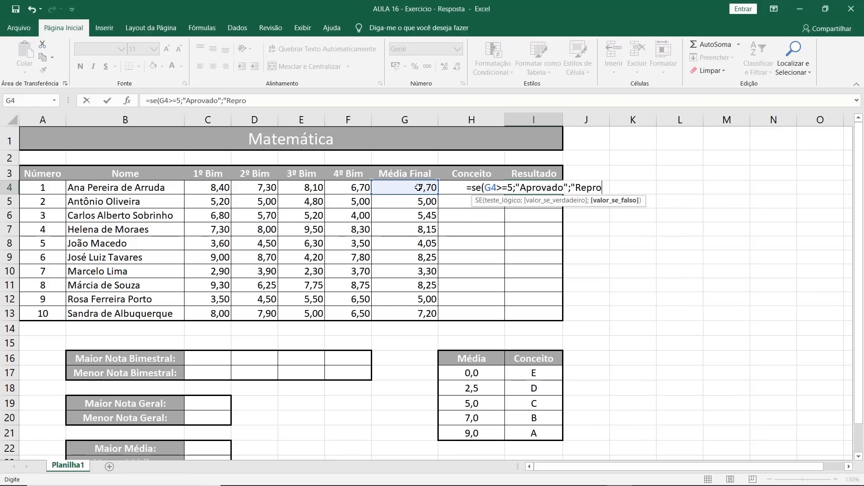
text(vado")
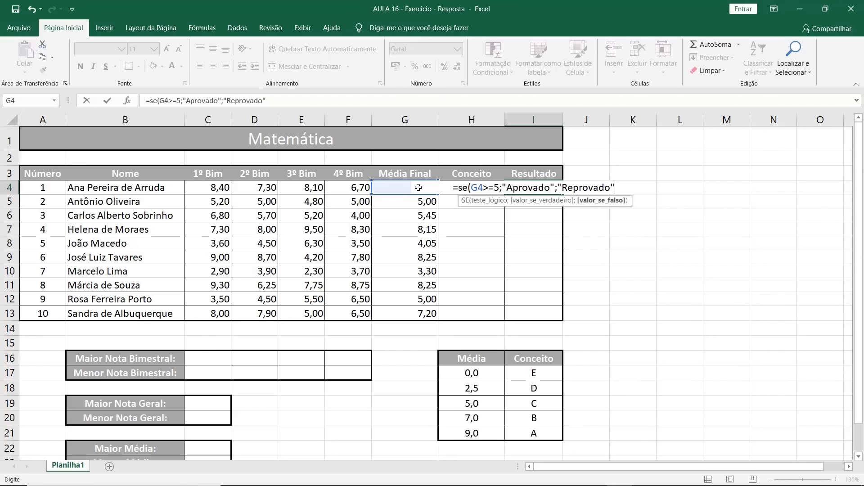
text())
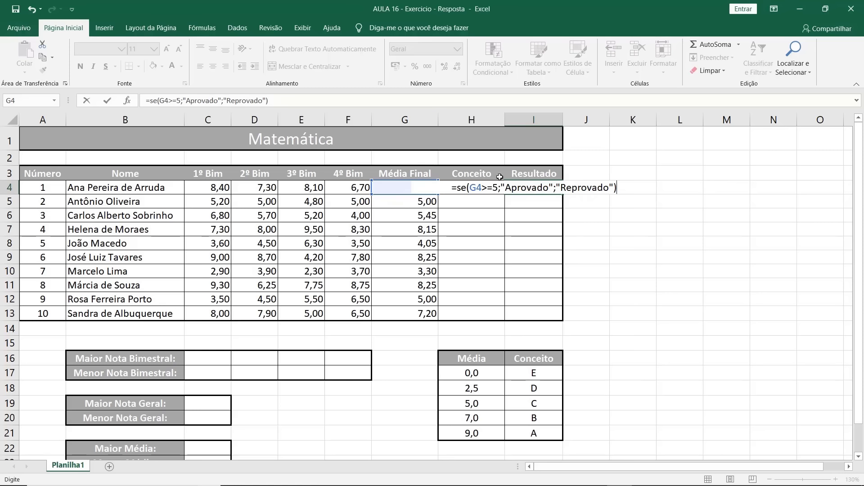
key(Return)
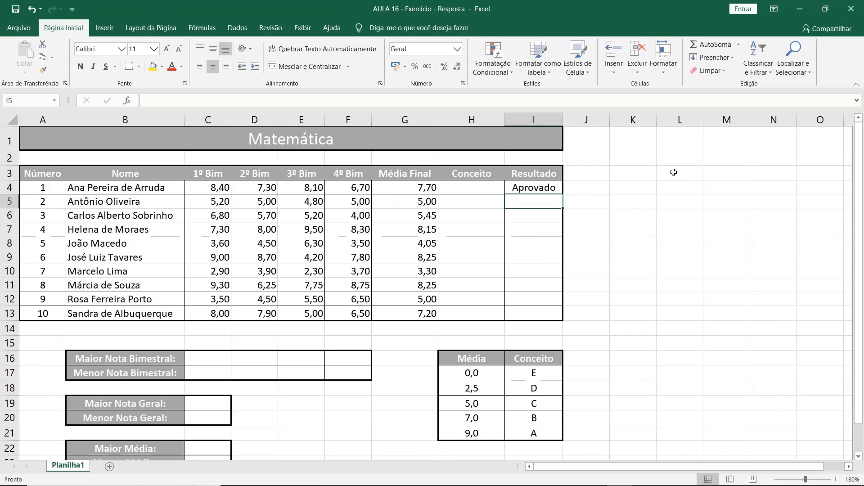
Fill the Resultado formula from I4 down through I13 for the remaining students.
click(538, 189)
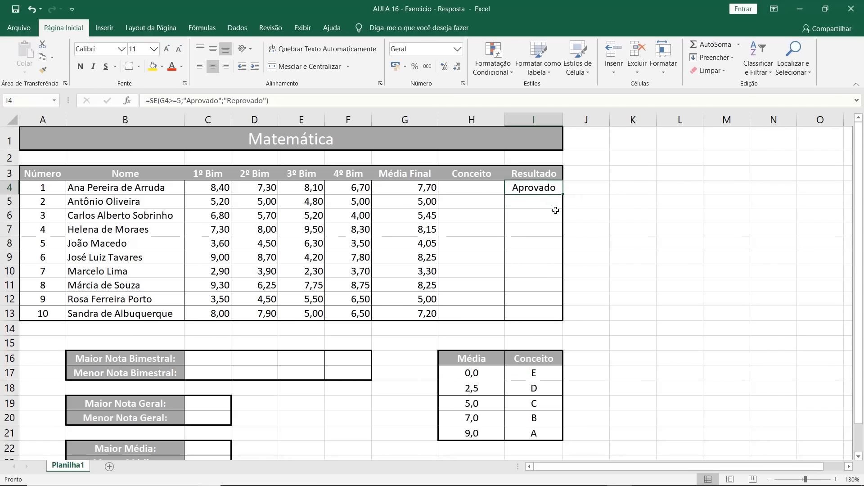
drag(562, 195, 554, 319)
click(642, 255)
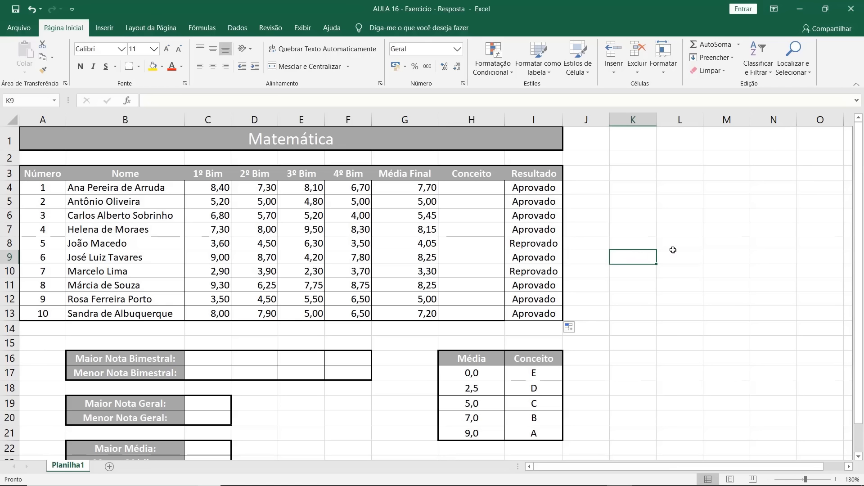
click(630, 173)
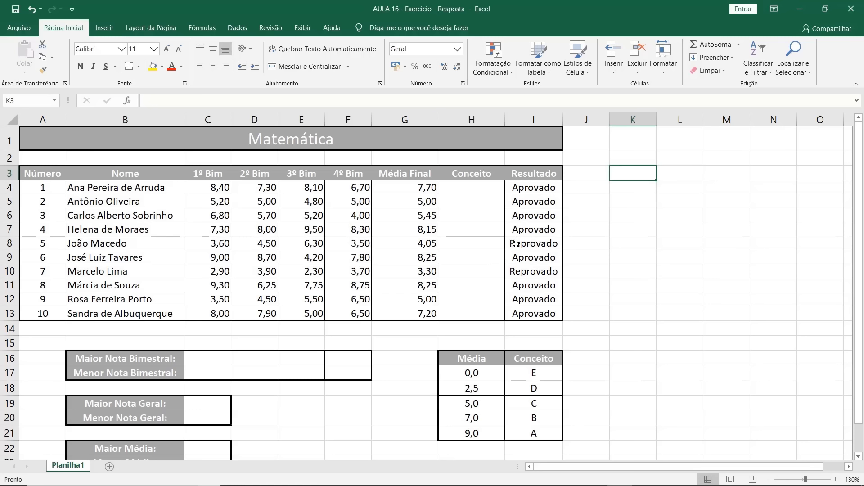
Start an É Igual a conditional formatting rule on I4:I13 for cells equal to Reprovado.
click(537, 186)
drag(537, 186, 536, 314)
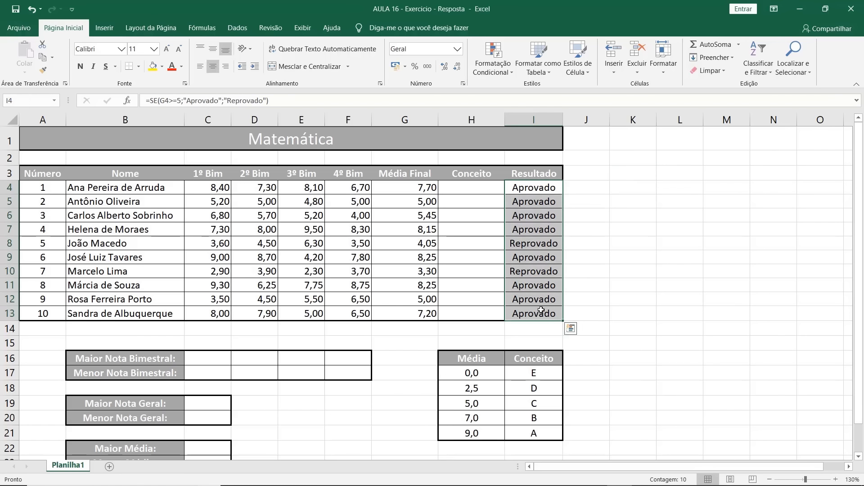
click(506, 72)
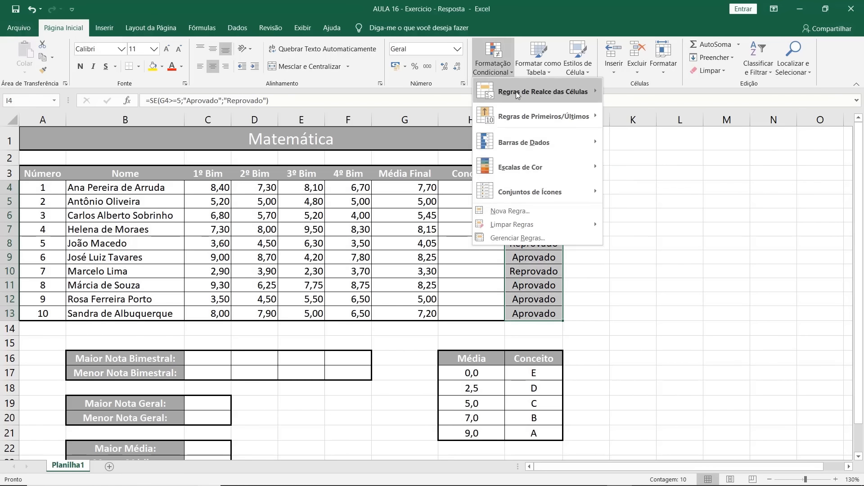
mouse_move(518, 94)
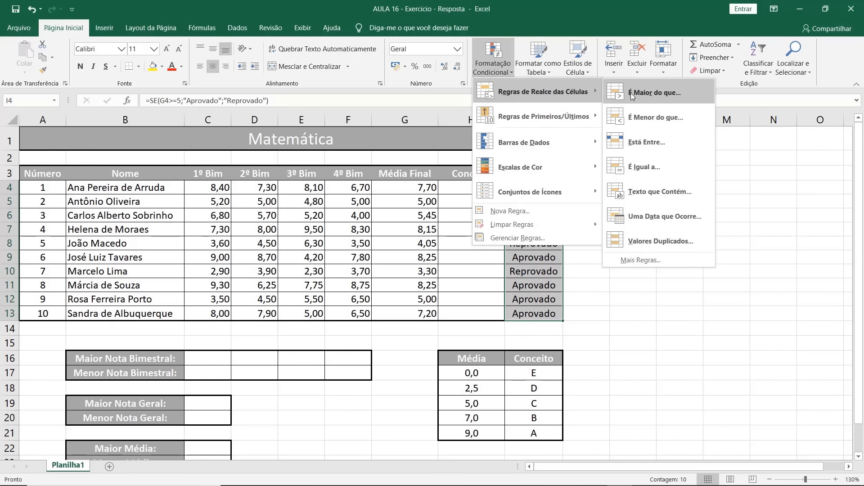
click(643, 167)
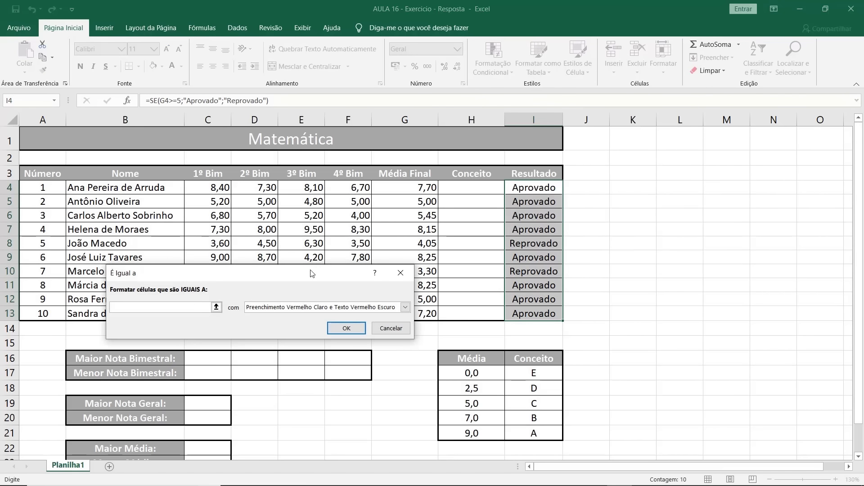
drag(312, 272, 335, 330)
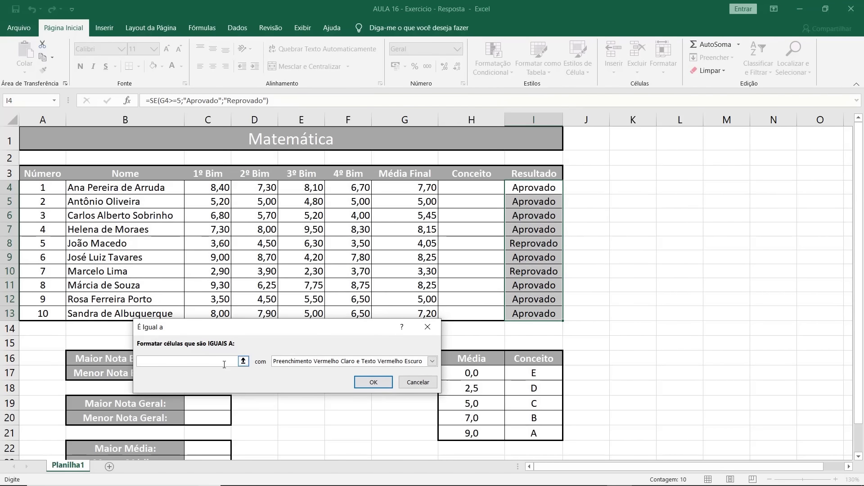
text(Reprovado)
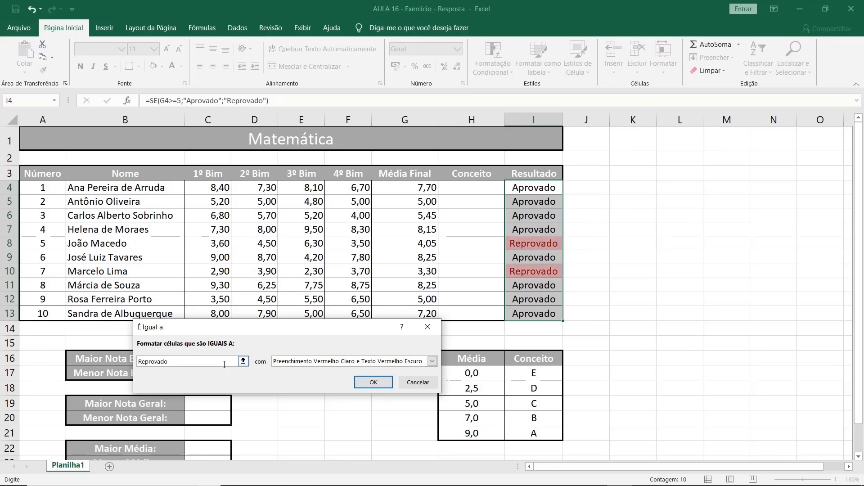
Give the Reprovado rule a custom format with Negrito style and red font colour, and apply the rule.
click(432, 362)
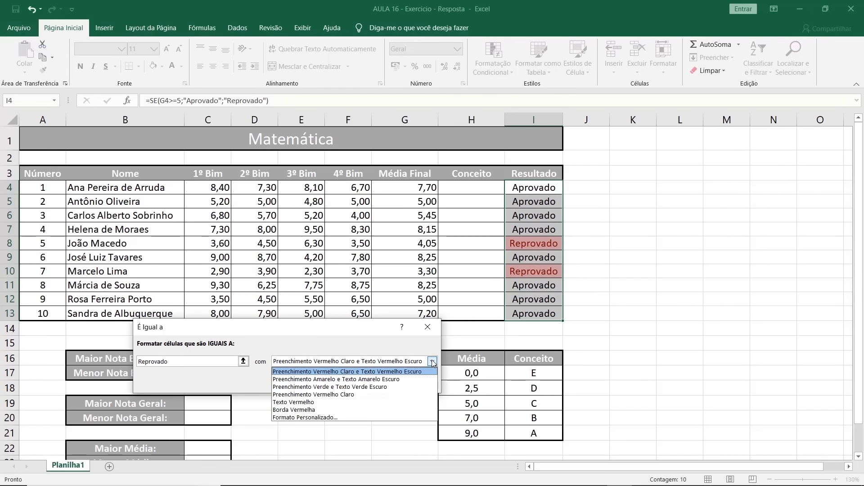
click(347, 419)
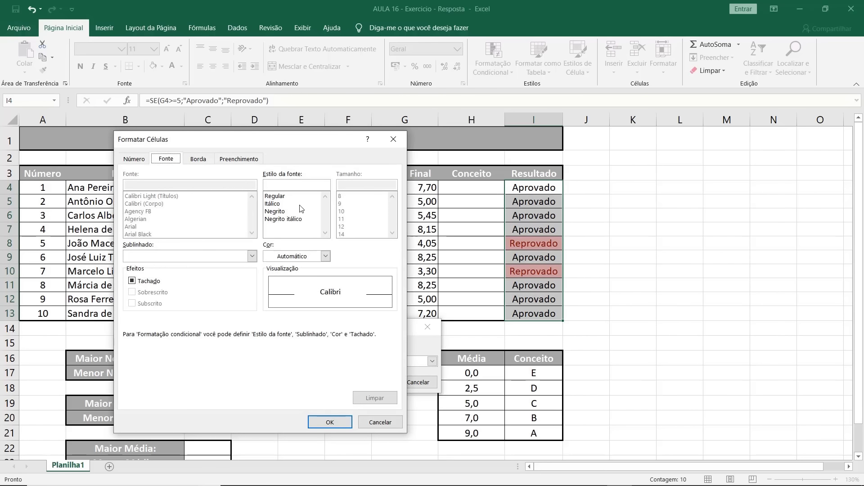
click(278, 212)
click(325, 256)
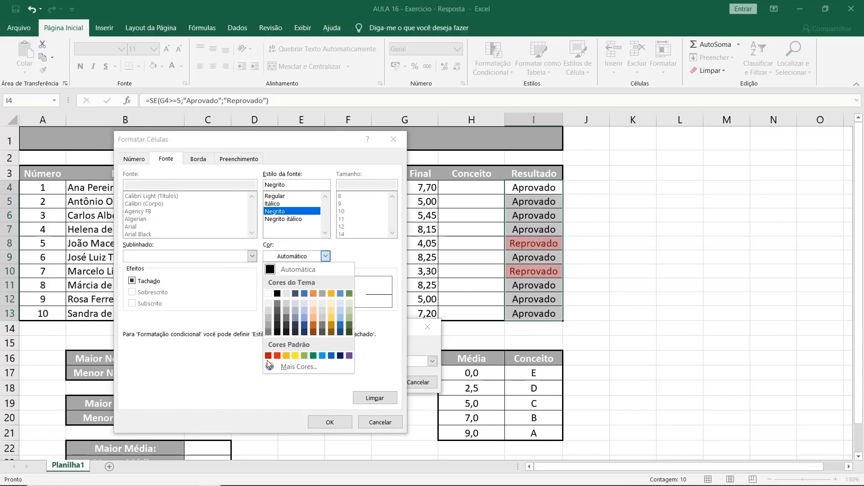
click(278, 356)
click(330, 422)
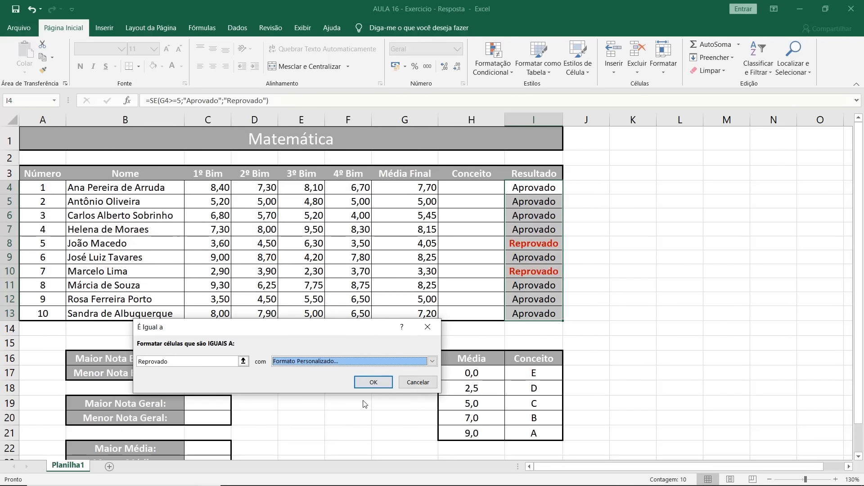
click(373, 382)
click(676, 245)
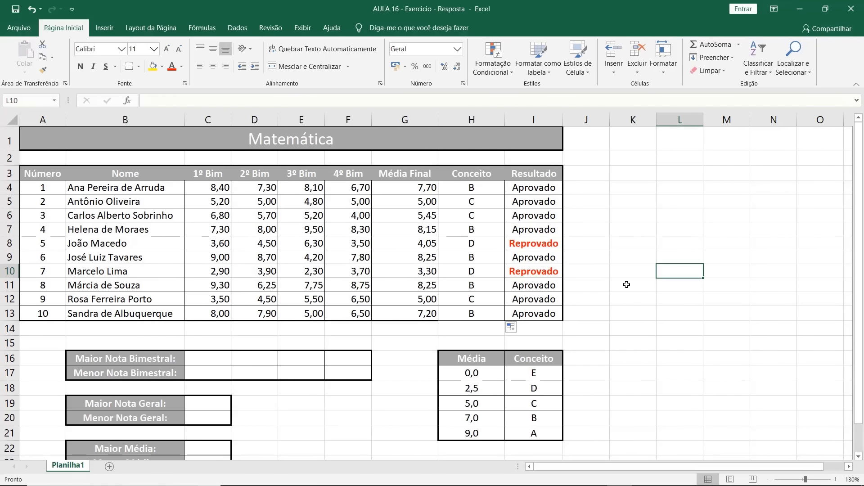
scroll(610, 303, down, 2)
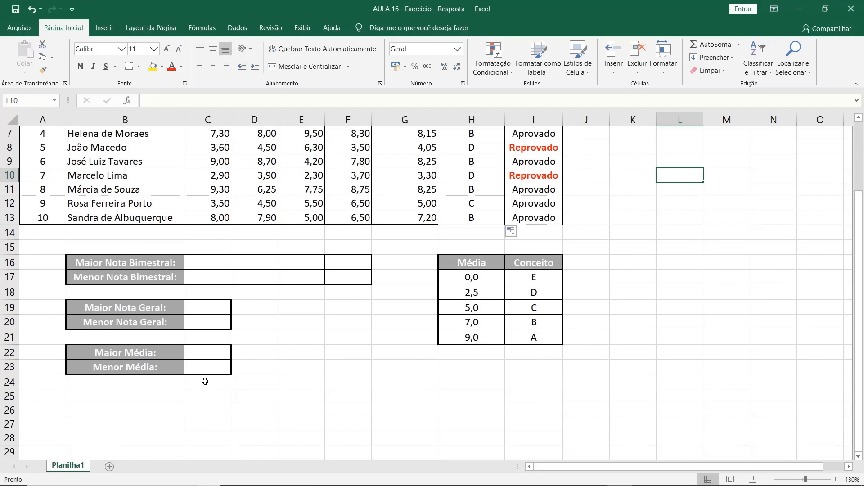
scroll(382, 417, up, 2)
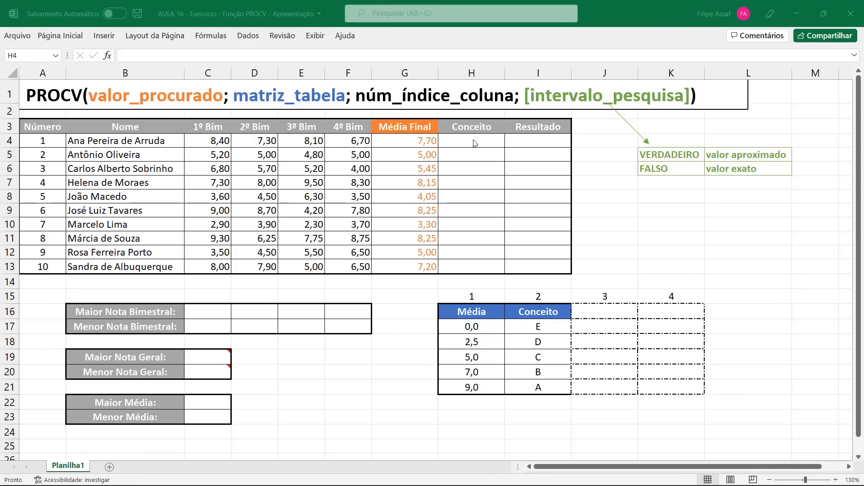
Start a PROCV formula in H4 under Conceito with G4 as the lookup value.
click(458, 141)
double_click(462, 142)
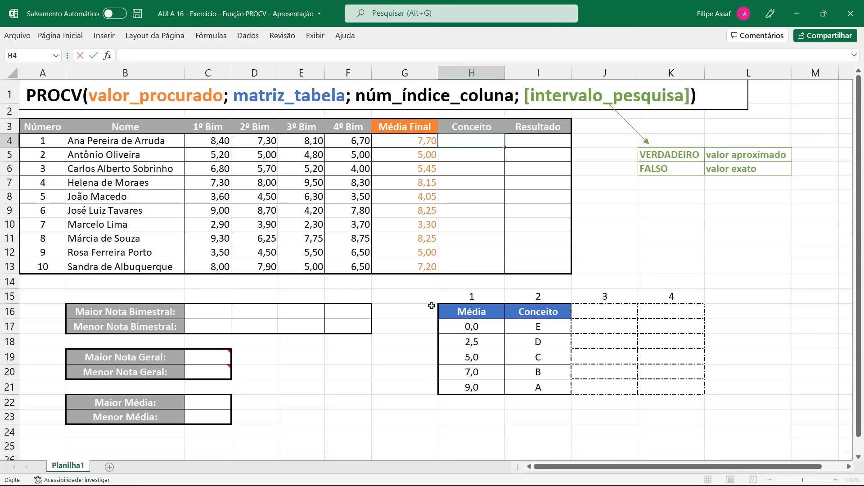
text(=PRO)
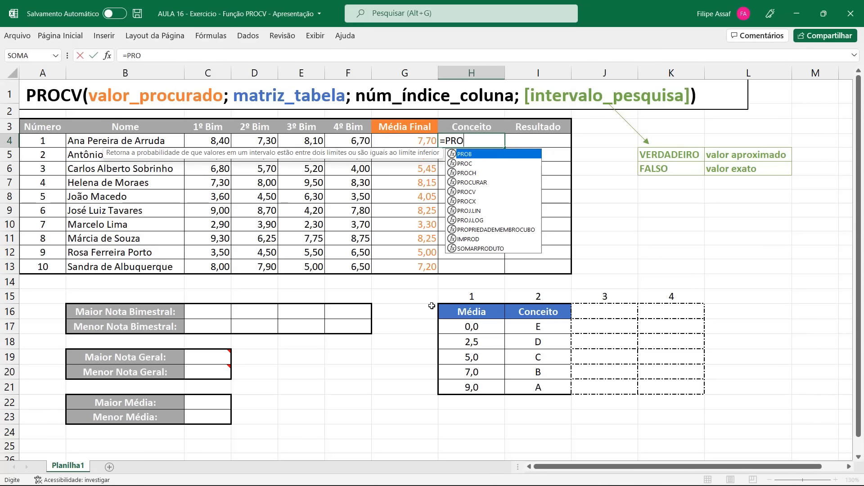
text(CV)
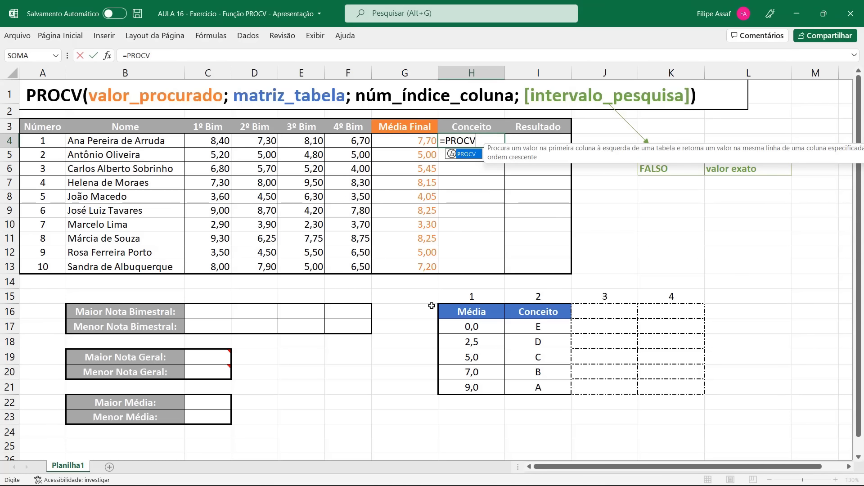
text(()
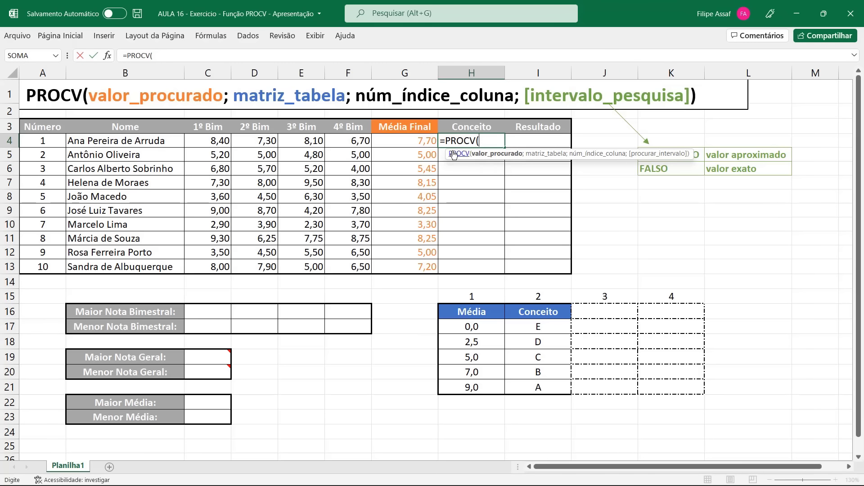
click(411, 140)
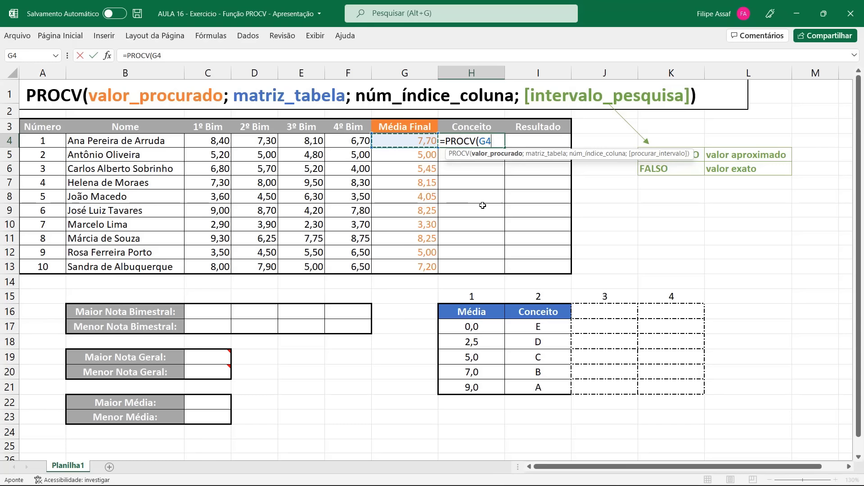
text(;)
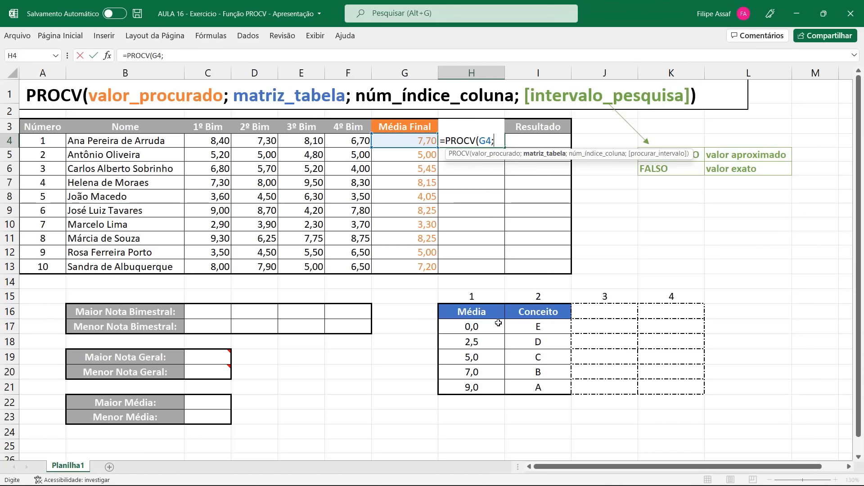
Set the PROCV table array to H17:I21, the Média and Conceito values, and begin the column index argument.
click(464, 325)
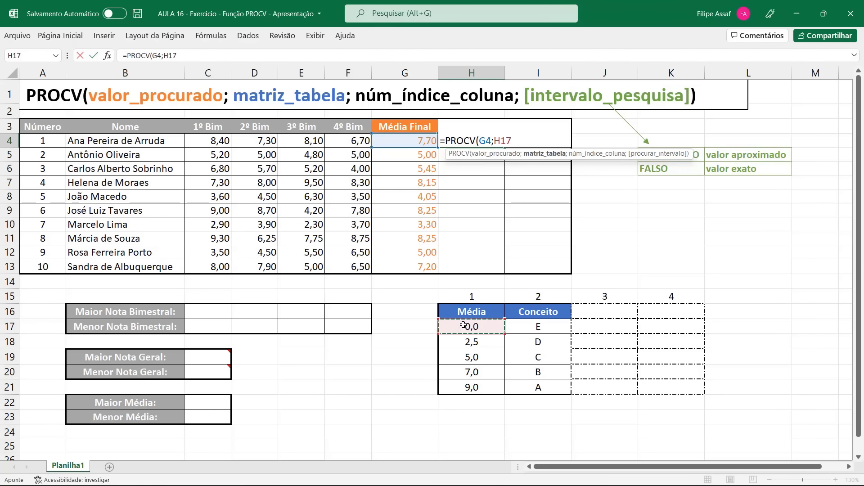
drag(478, 335, 539, 388)
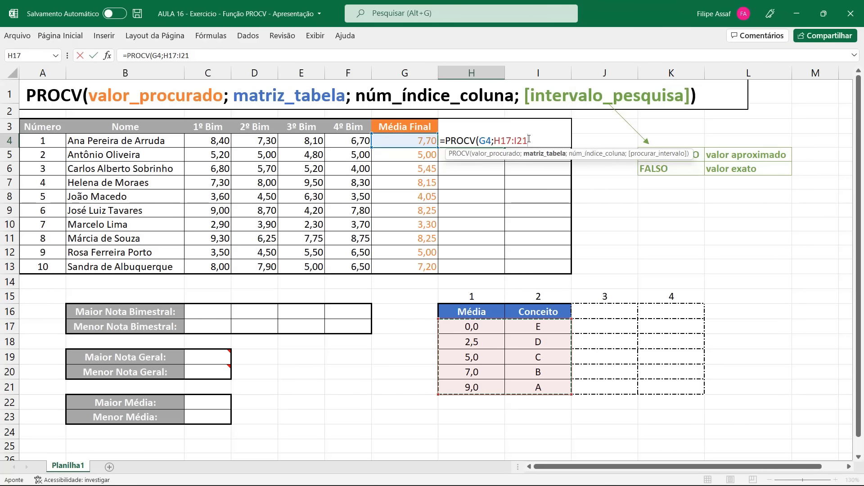
text(;)
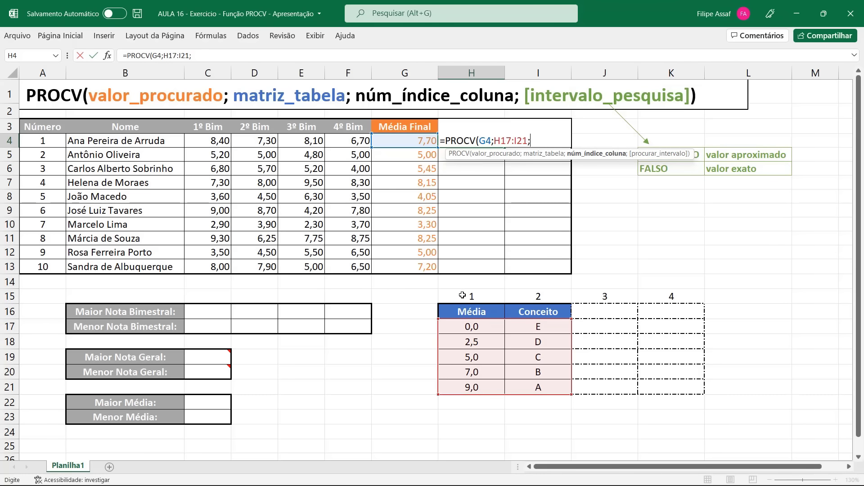
drag(463, 295, 676, 296)
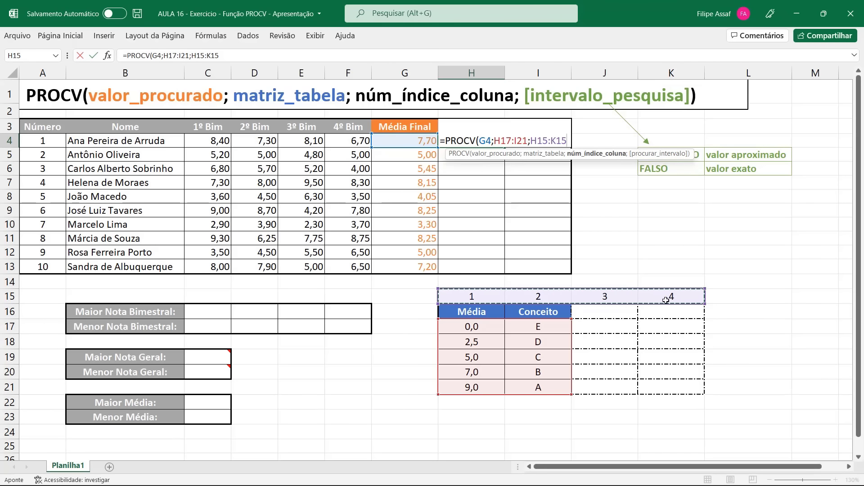
key(BackSpace)
key(BackSpace)
key(BackSpace)
key(BackSpace)
key(BackSpace)
key(BackSpace)
key(BackSpace)
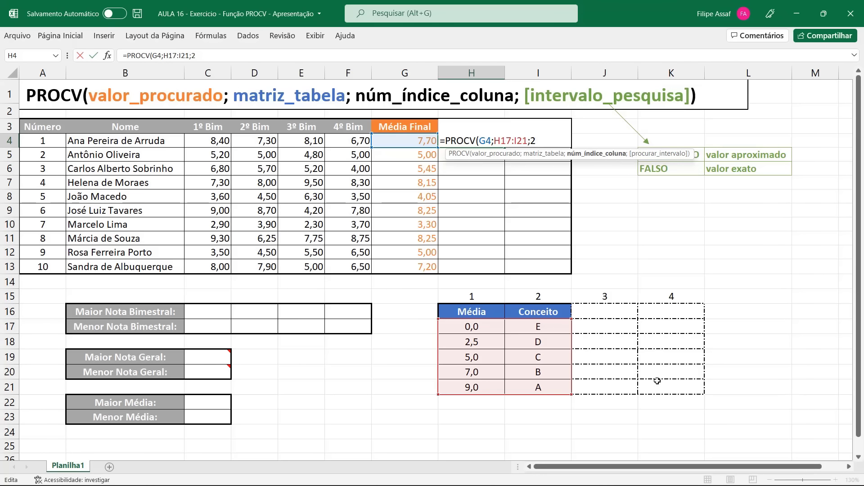
Finish the formula in H4 as =PROCV(G4;H17:I21;2), leaving out the optional search interval.
text(;)
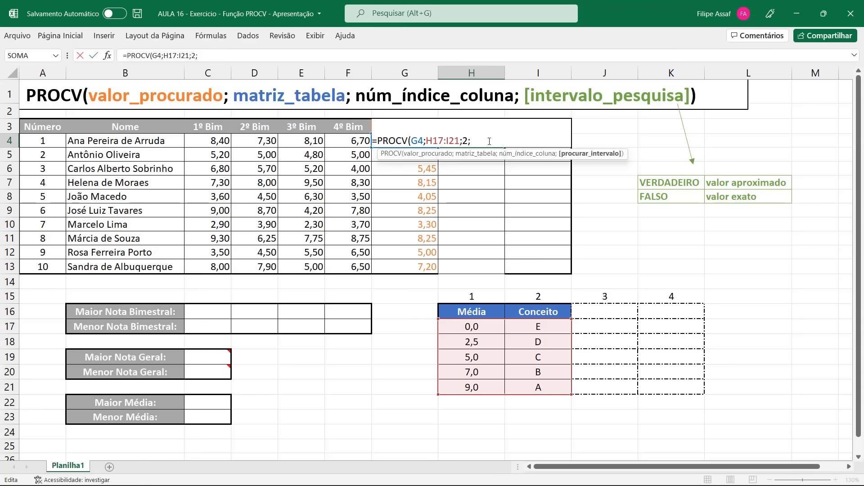
key(BackSpace)
text())
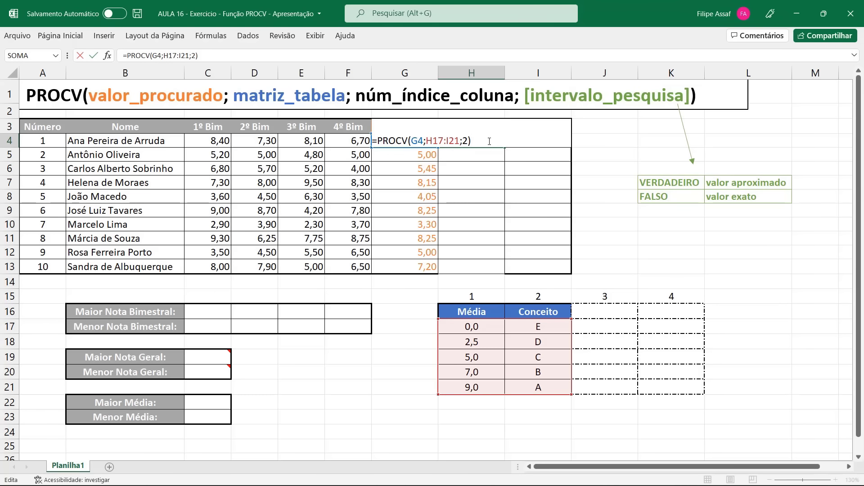
key(Return)
click(489, 141)
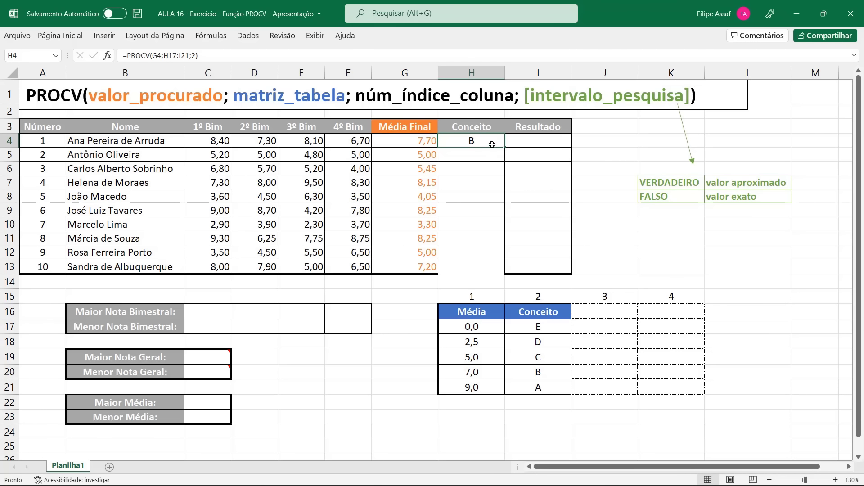
Make the PROCV table array absolute as $H$17:$I$21 in H4 and fill the formula down to H13.
double_click(486, 142)
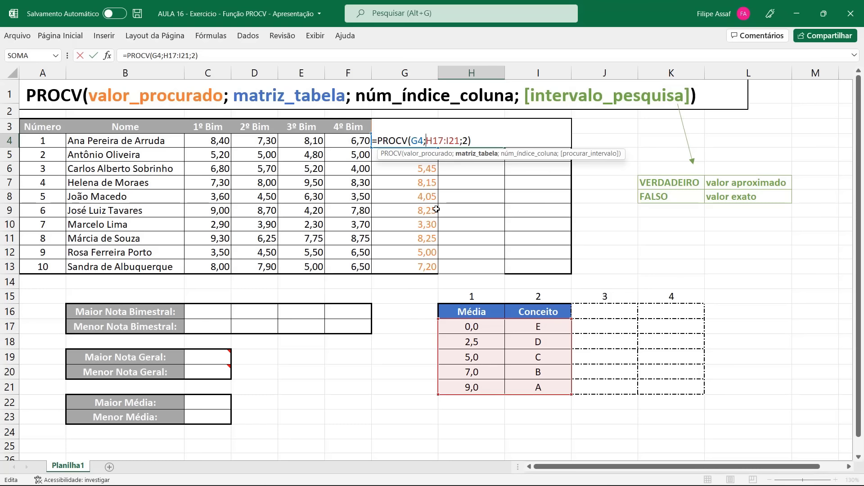
text($)
click(441, 141)
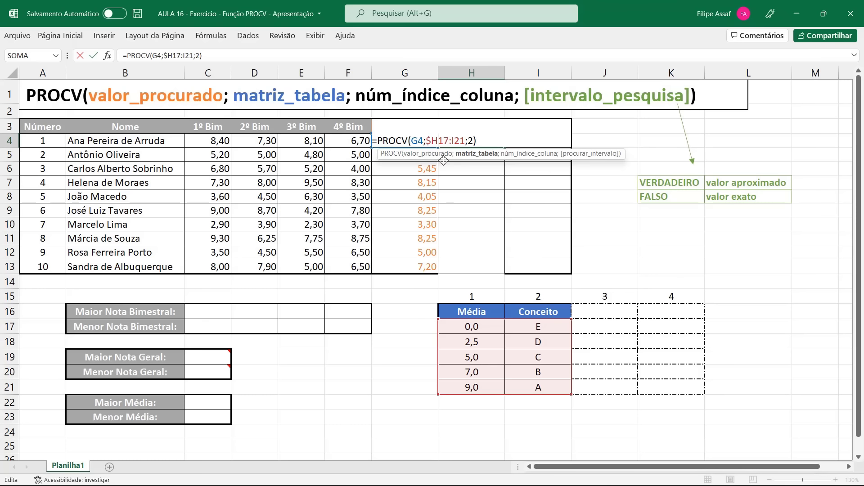
text($H$17:)
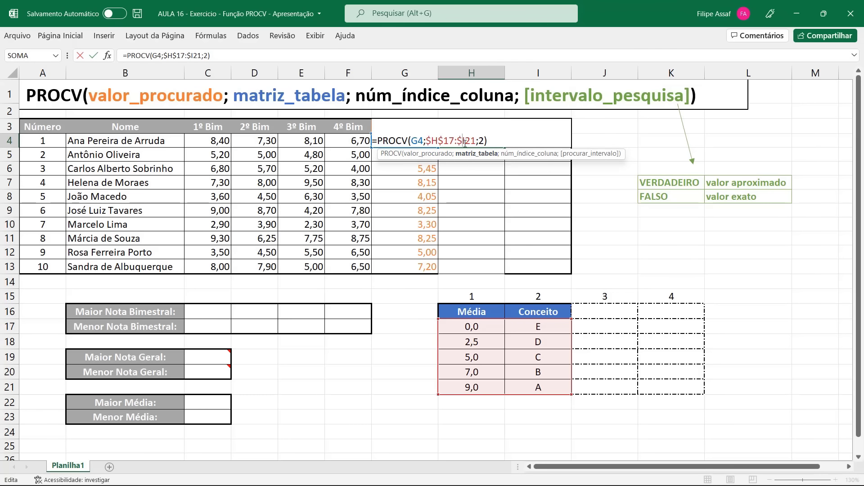
text($)
key(Return)
click(496, 142)
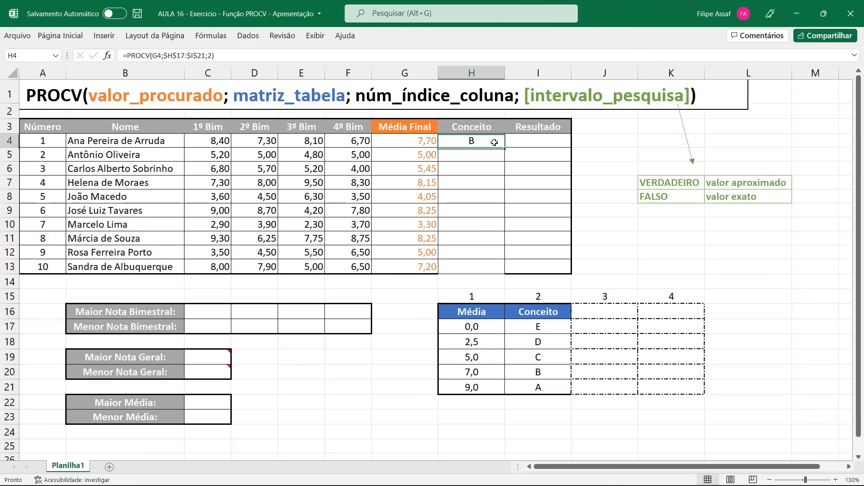
drag(504, 146, 489, 272)
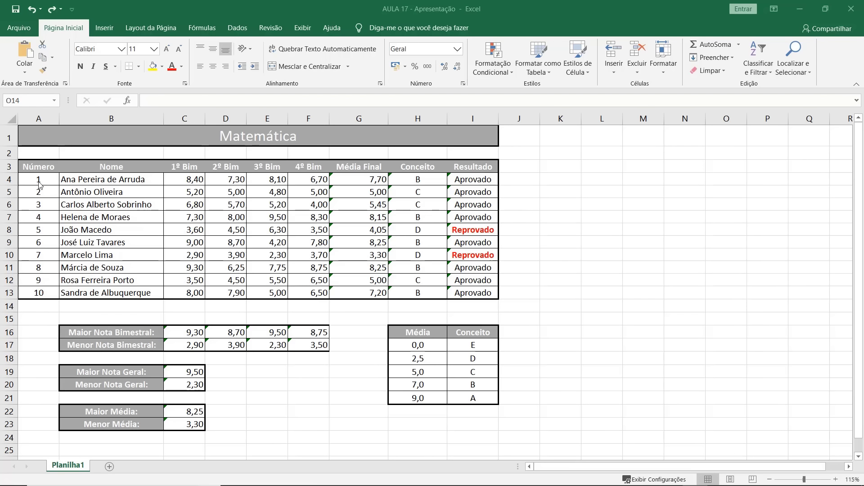
drag(39, 178, 35, 291)
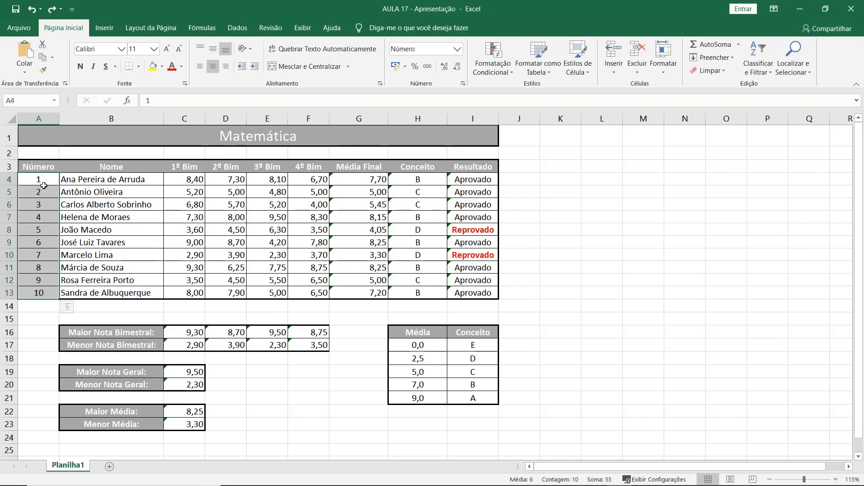
drag(68, 180, 83, 291)
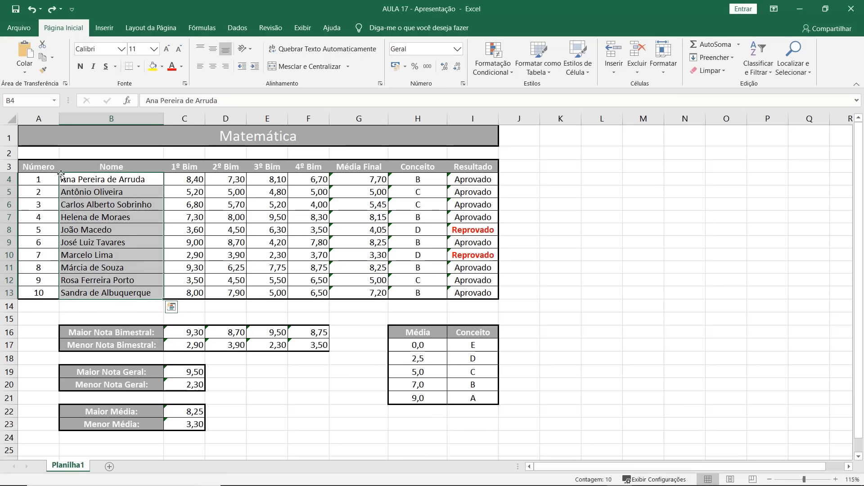
drag(40, 179, 164, 290)
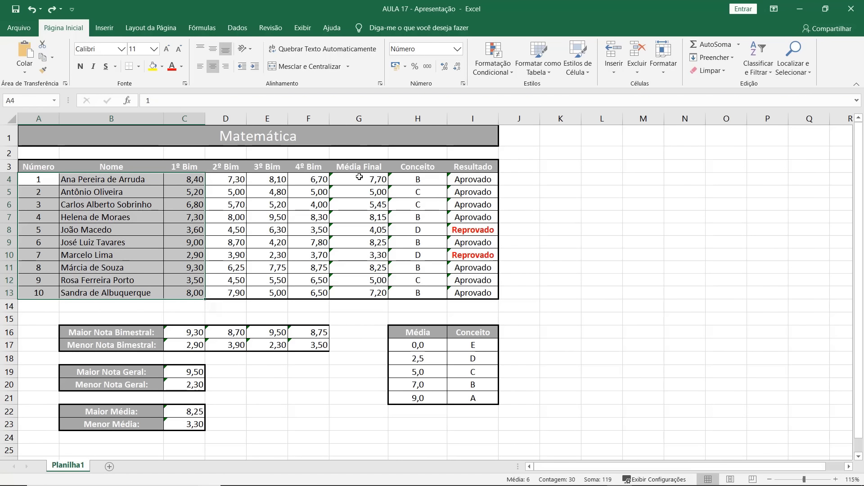
Sort the student table by Média Final from smallest to largest and check the reordered rows.
click(363, 190)
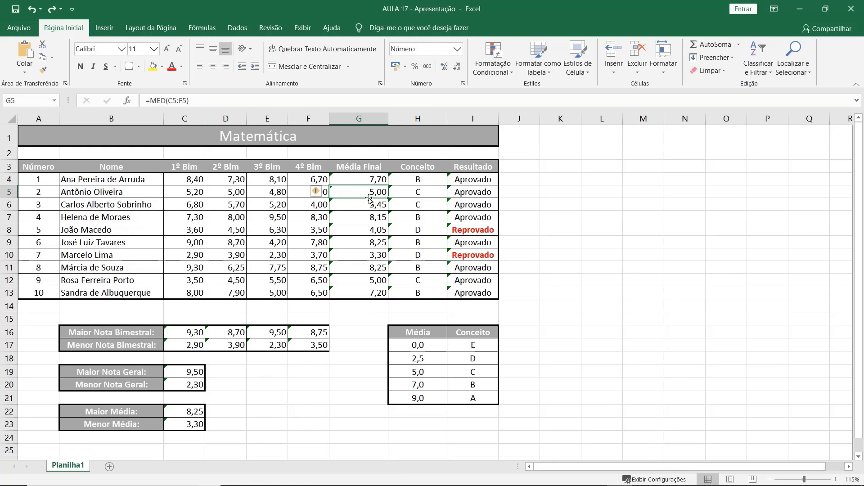
click(372, 231)
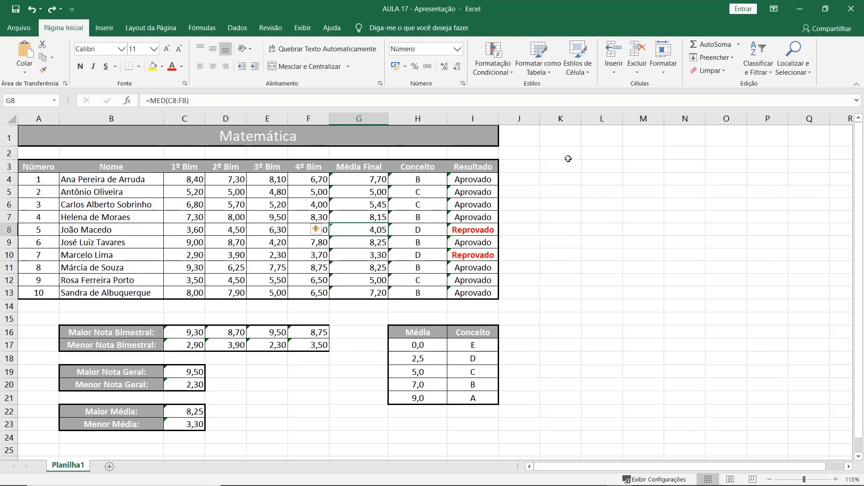
click(370, 219)
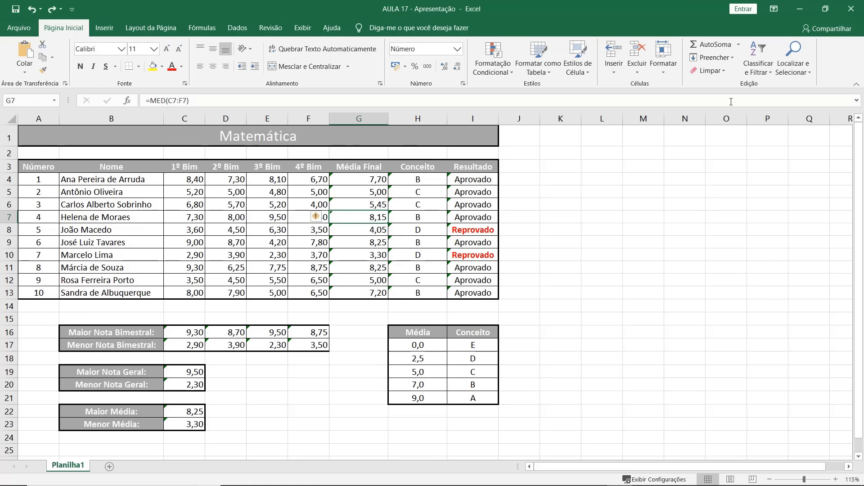
click(770, 65)
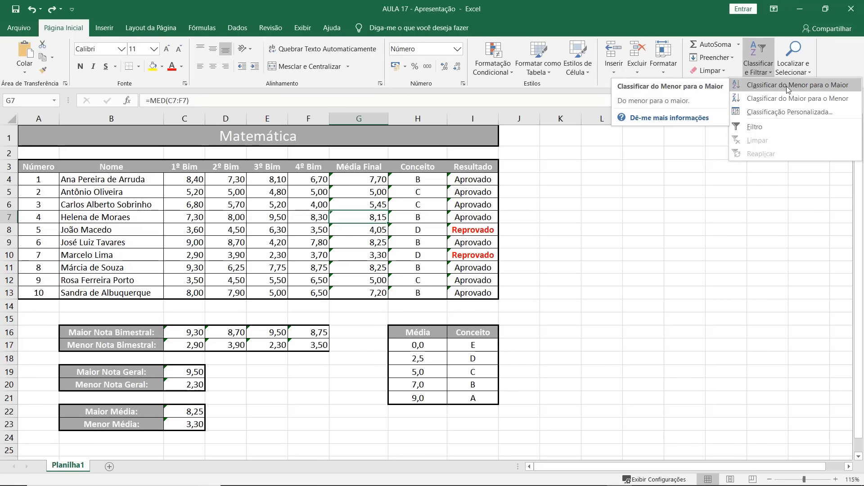
click(843, 88)
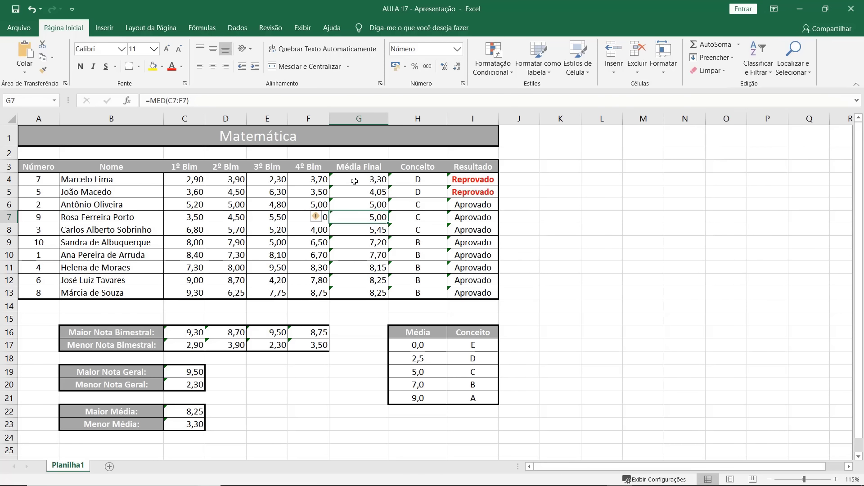
drag(353, 179, 356, 294)
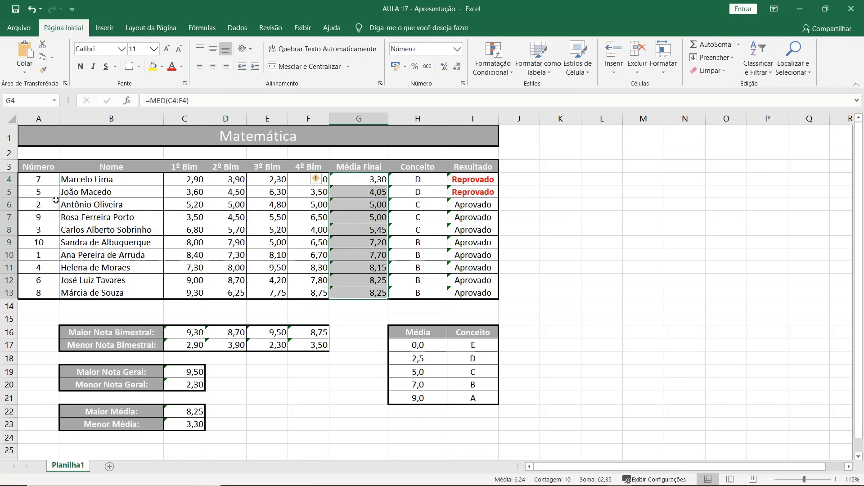
drag(39, 179, 318, 290)
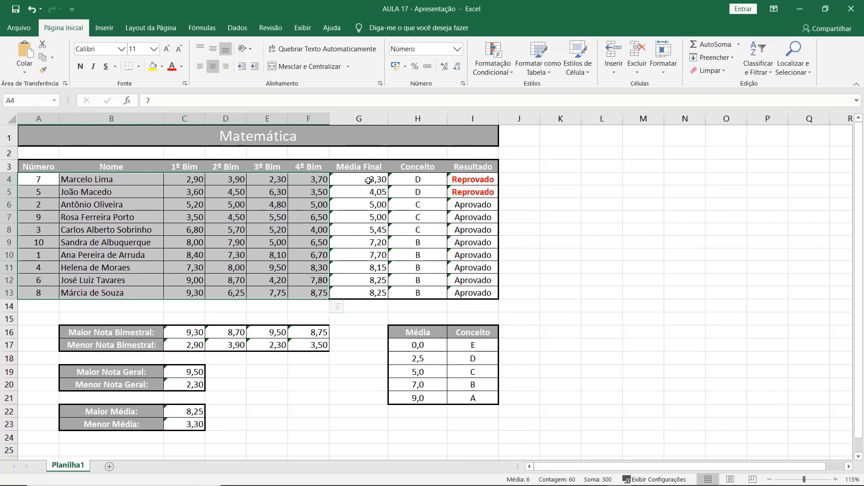
Sort the student table by Média Final from largest to smallest and check the reordered averages.
click(365, 205)
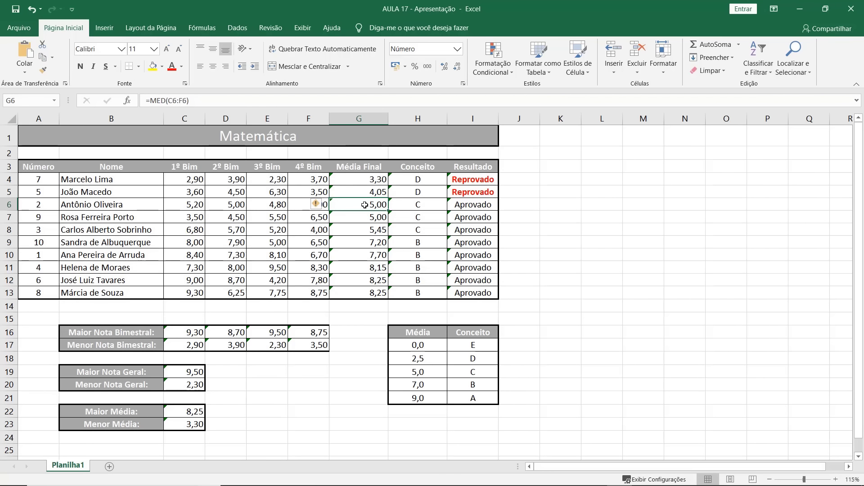
click(768, 73)
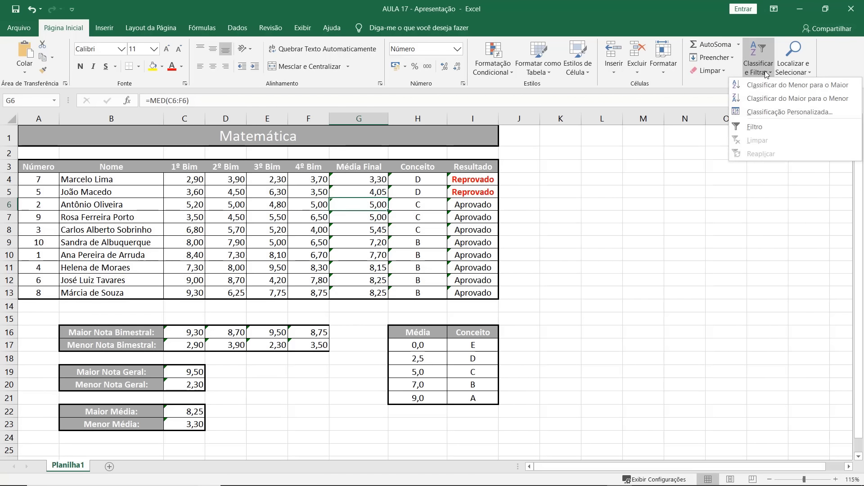
click(785, 98)
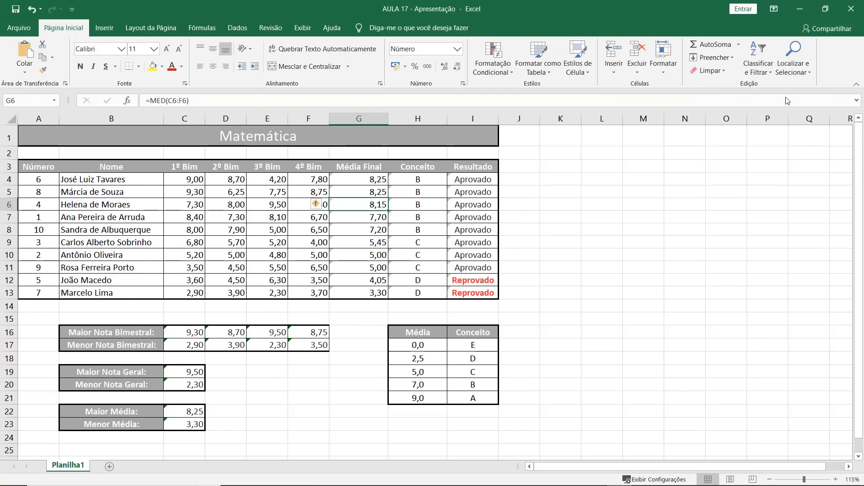
click(365, 180)
drag(364, 190, 364, 291)
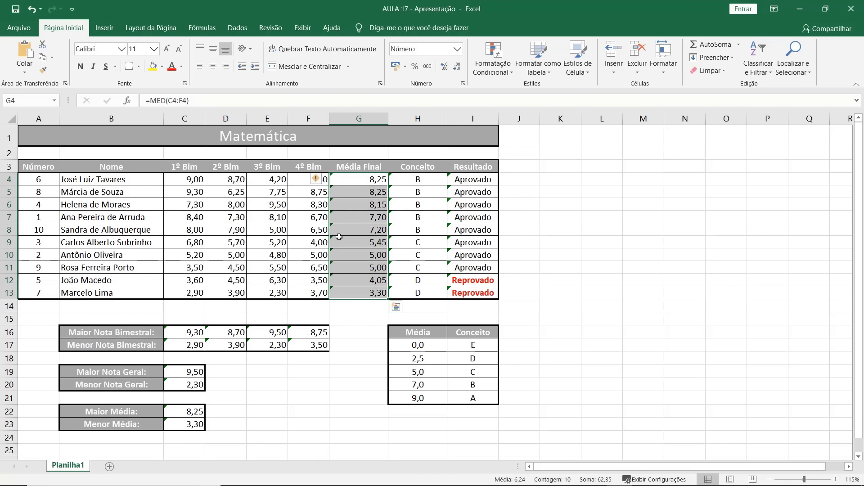
Sort the student table by the Nome column from A to Z and check the name order.
click(88, 204)
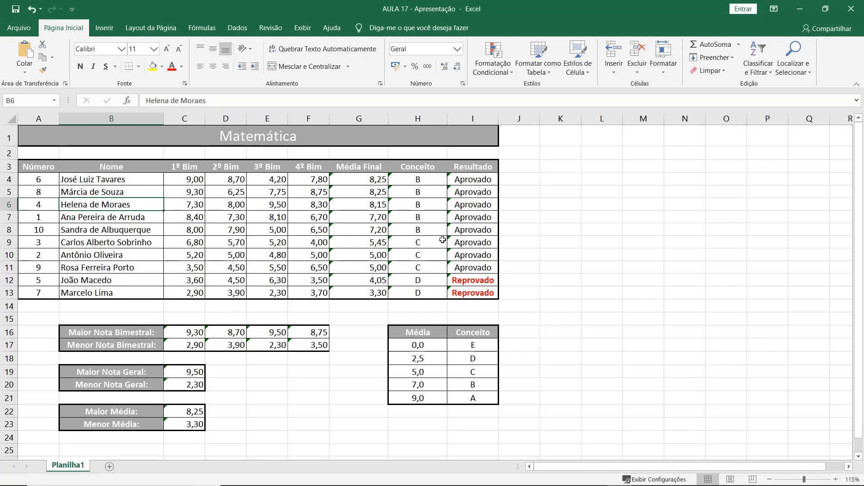
click(759, 70)
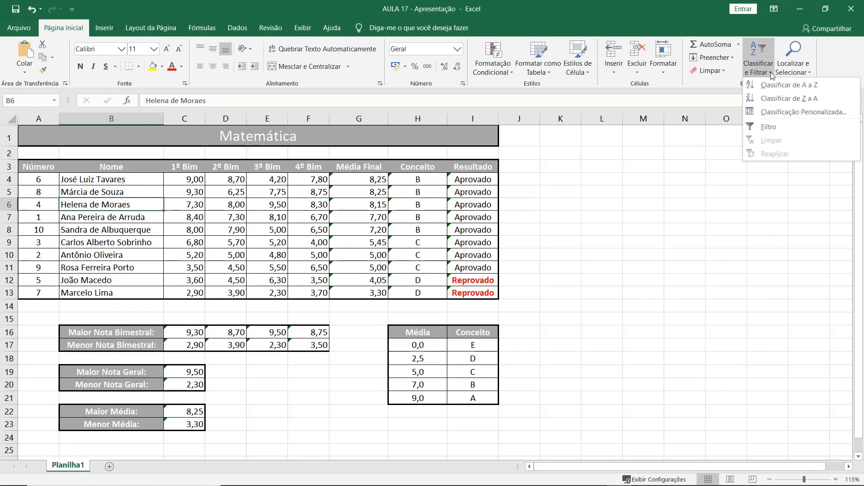
click(782, 86)
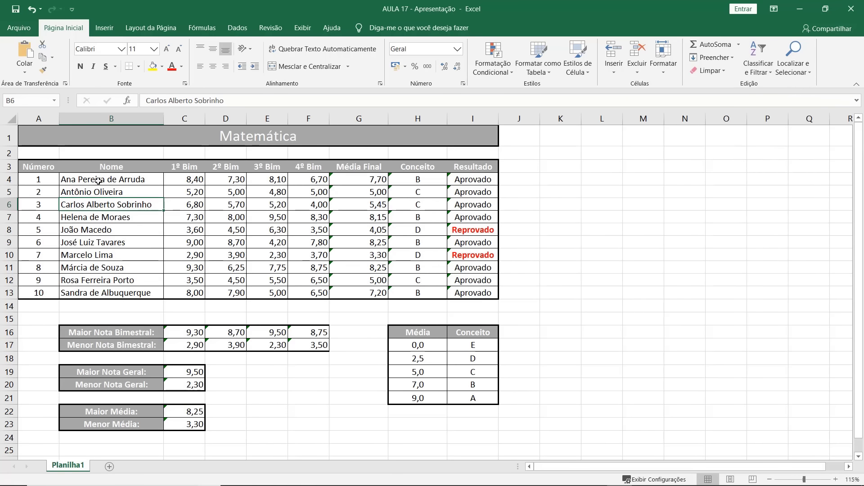
drag(100, 180, 118, 291)
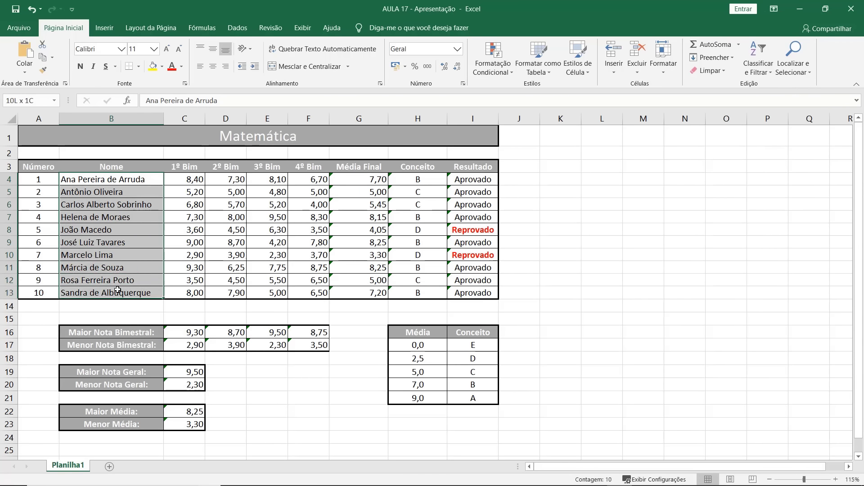
click(118, 292)
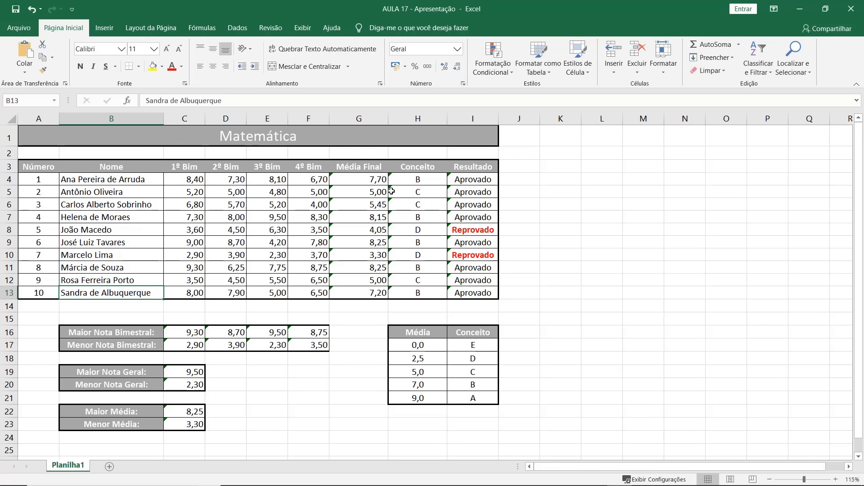
Set the formula cells G4:I13, C16:F17, C19:C20 and C22:C23 as Bloqueadas in the cell protection settings.
drag(365, 180, 466, 295)
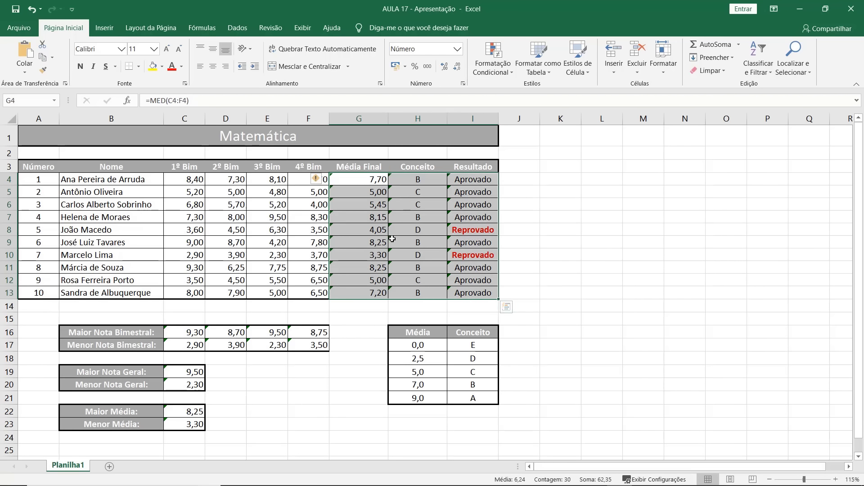
drag(189, 332, 310, 343)
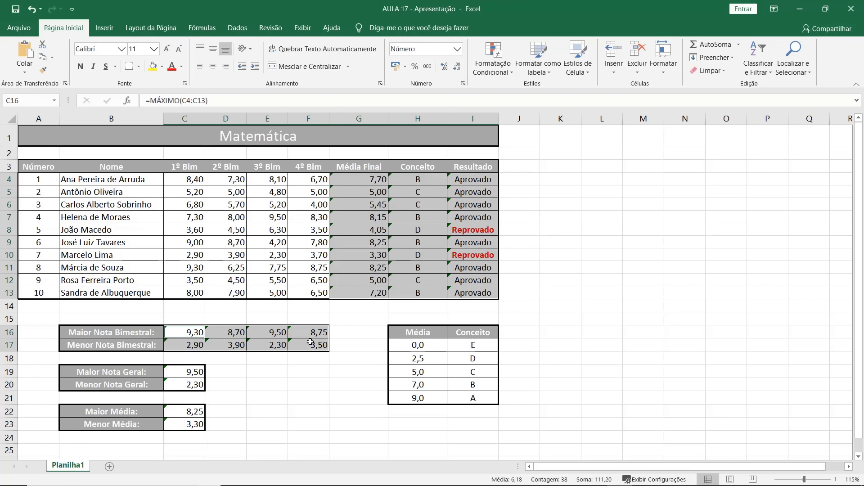
drag(198, 374, 197, 384)
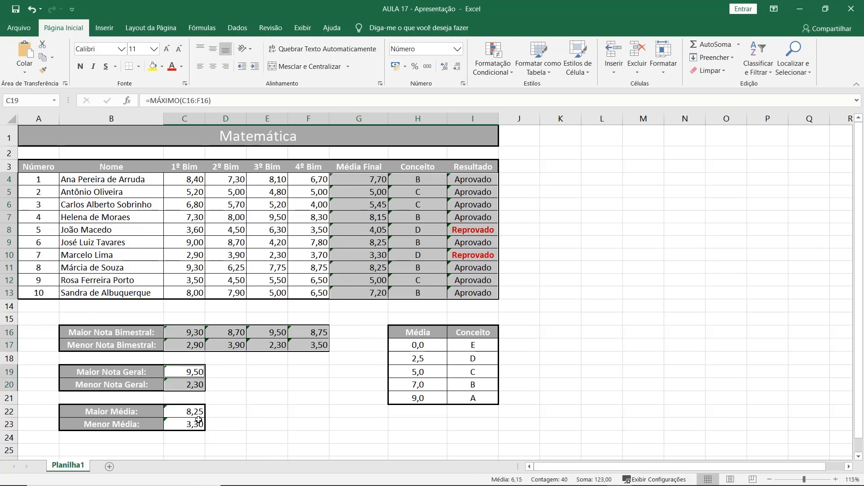
drag(199, 420, 198, 423)
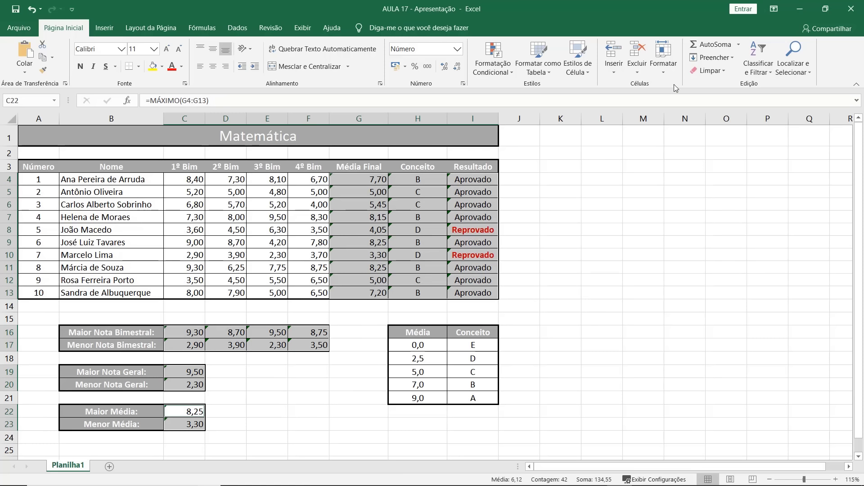
click(666, 72)
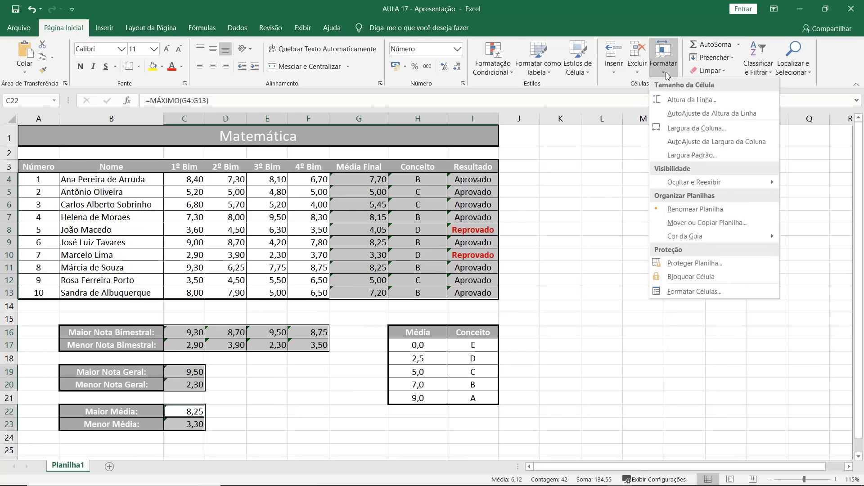
click(709, 294)
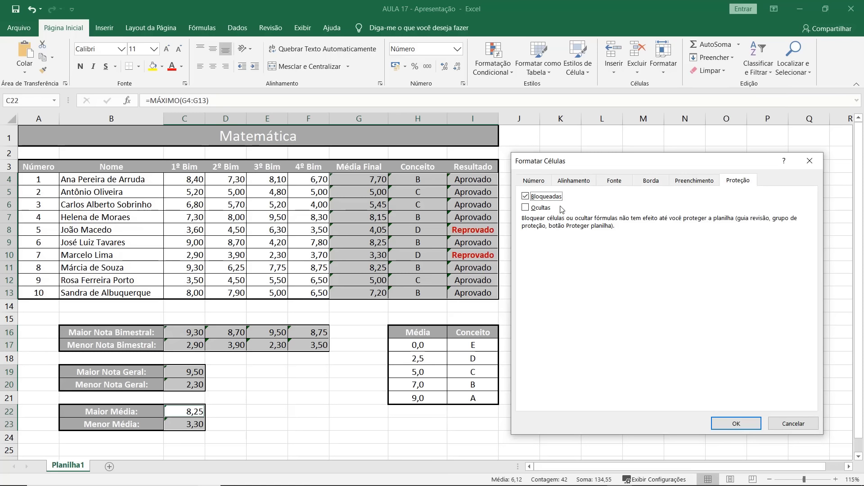
click(526, 197)
click(722, 423)
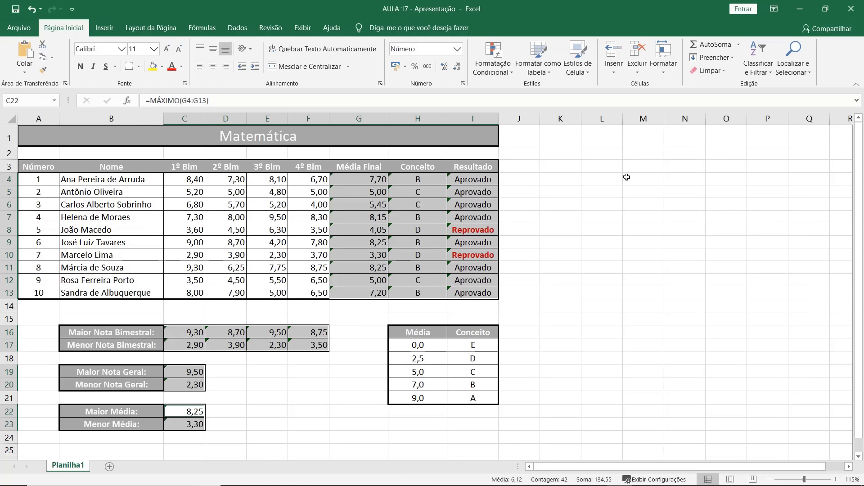
Protect the sheet and the contents of its locked cells with a password, entering and confirming the sheet password.
click(665, 73)
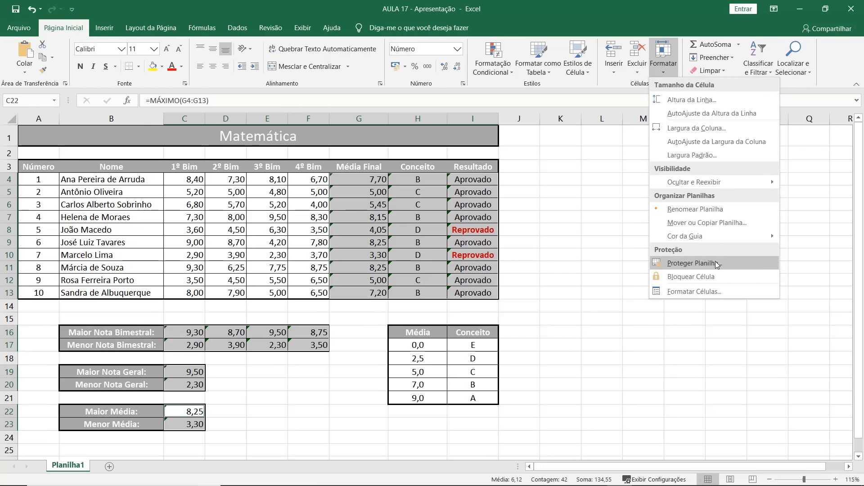
click(702, 263)
drag(670, 214, 643, 148)
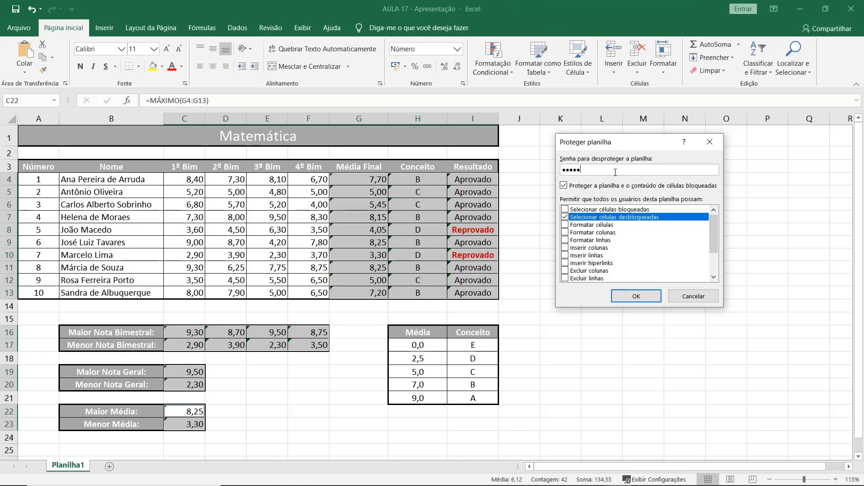
click(636, 297)
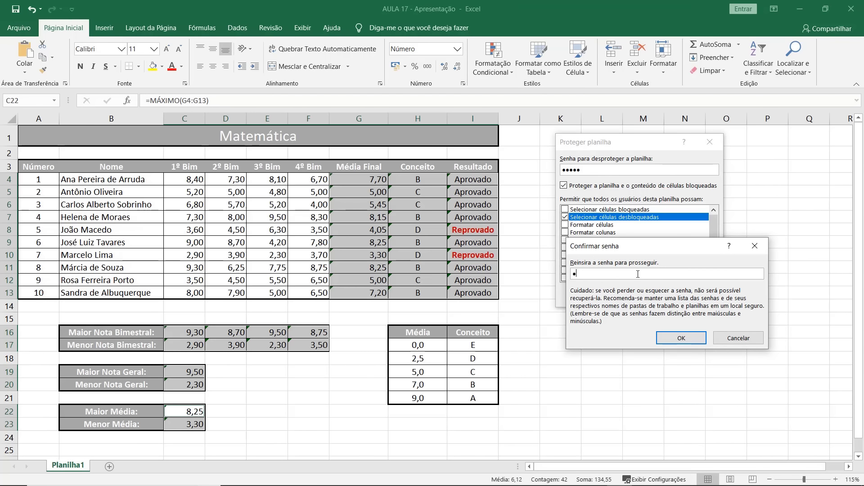
click(681, 338)
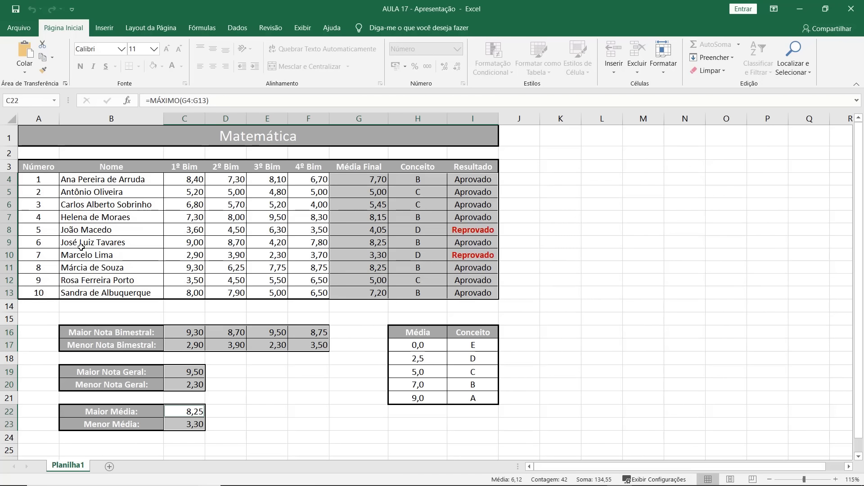
Check how the locked formula cells in Média Final and Maior Nota Bimestral respond on the protected sheet.
click(355, 182)
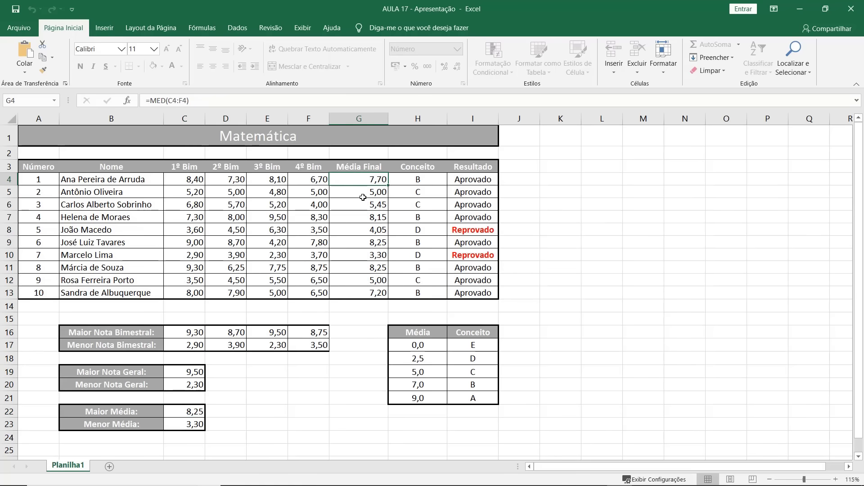
key(Down)
key(Down)
key(Down)
click(367, 189)
key(Tab)
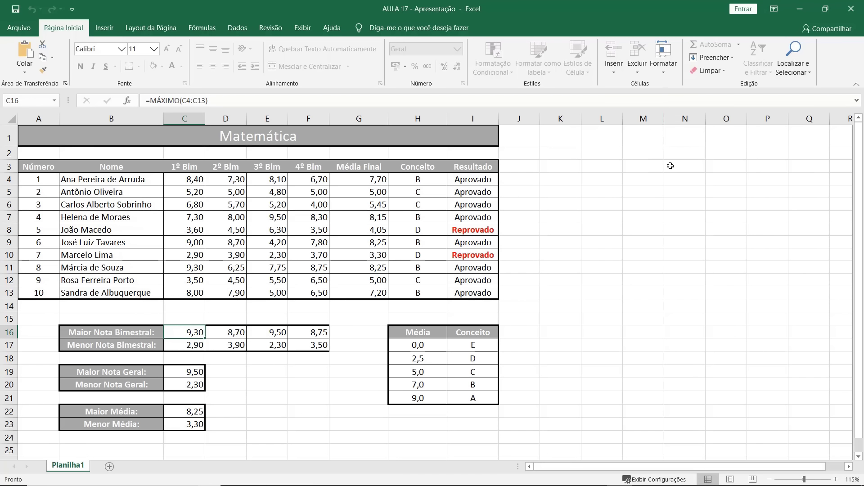
Unprotect the sheet by entering the sheet password.
click(662, 75)
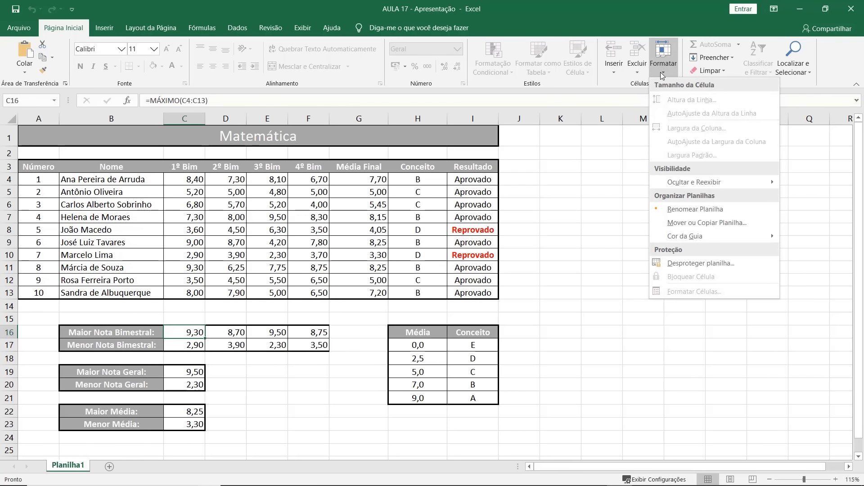
click(717, 270)
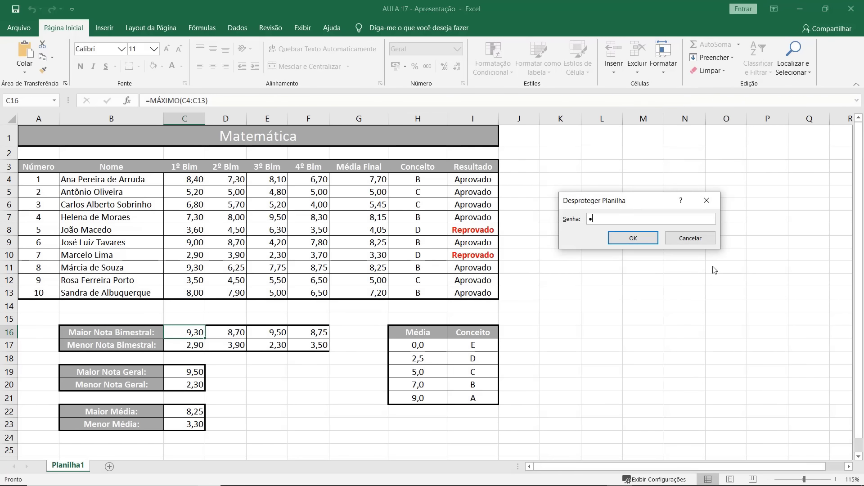
click(641, 238)
click(533, 166)
click(561, 242)
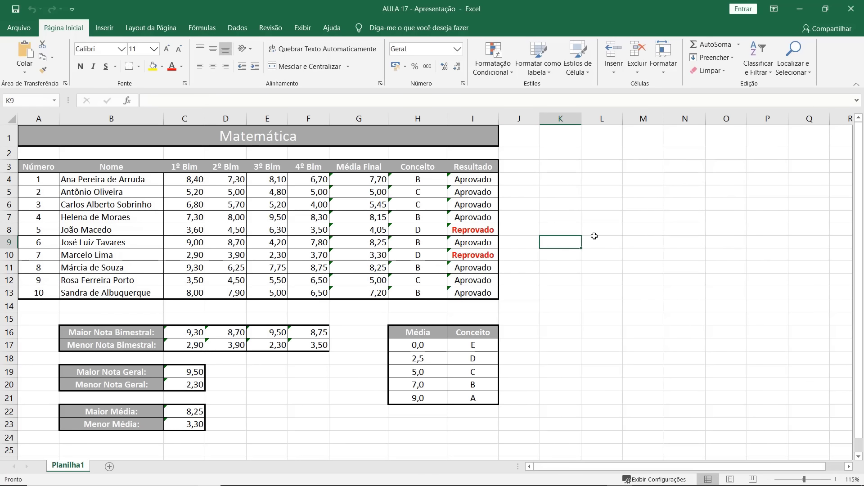
Select the bimester grades in C4:F13 to review the cells that hold no formulas.
click(193, 181)
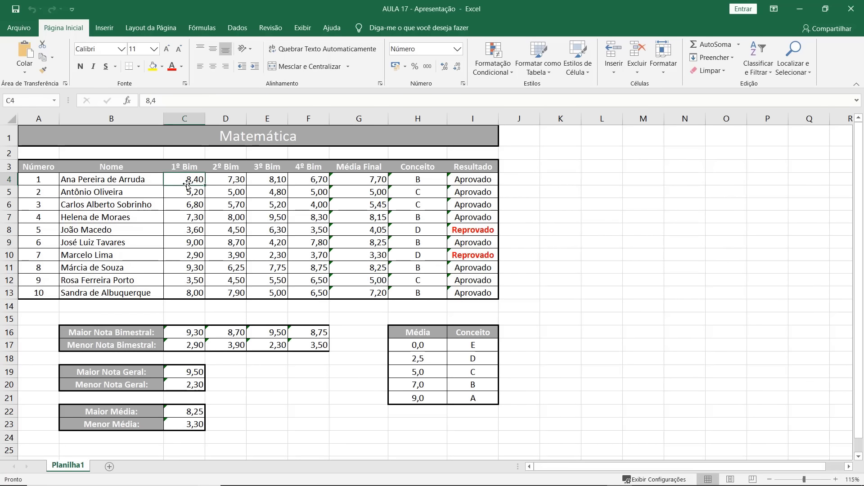
drag(191, 180, 315, 293)
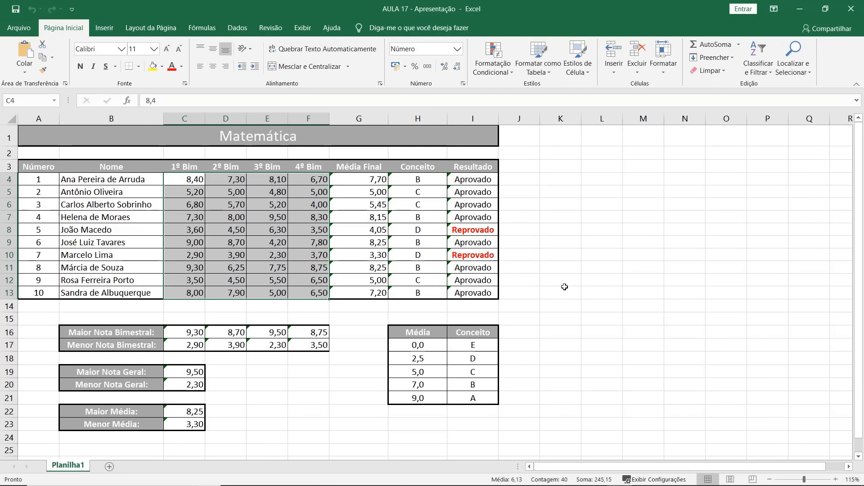
click(566, 289)
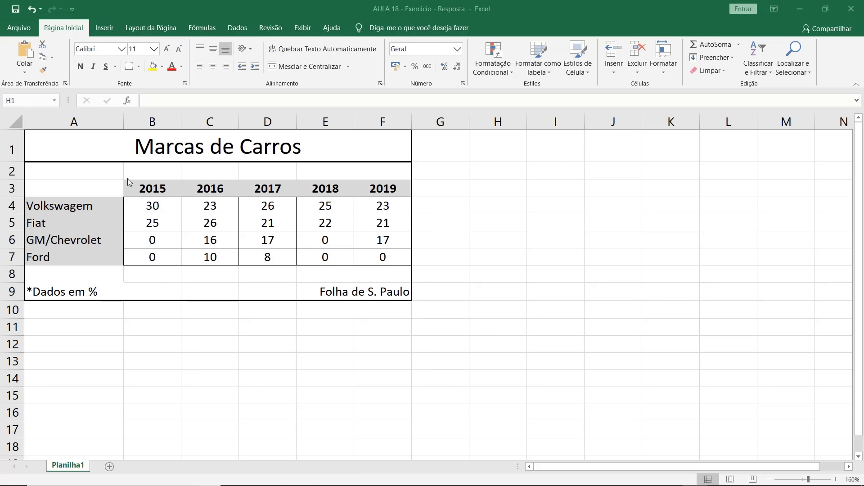
Select the car brand data A3:F7 and preview the recommended charts and the column and bar chart types.
click(39, 183)
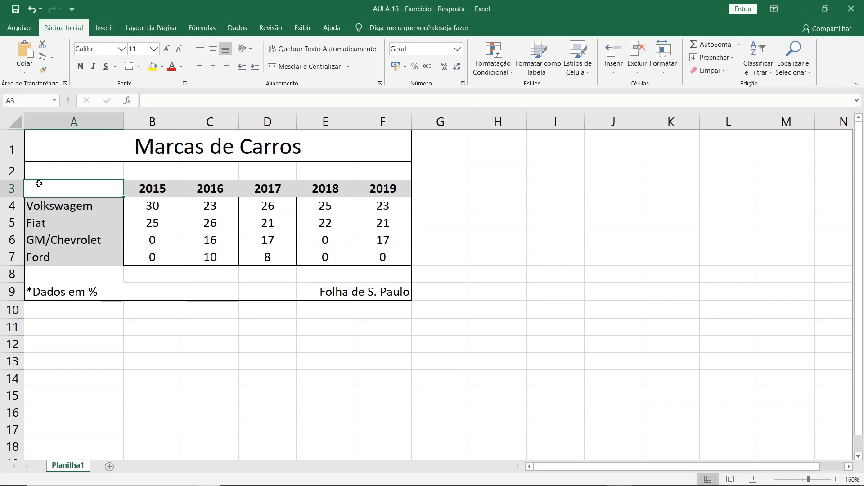
drag(40, 184, 373, 261)
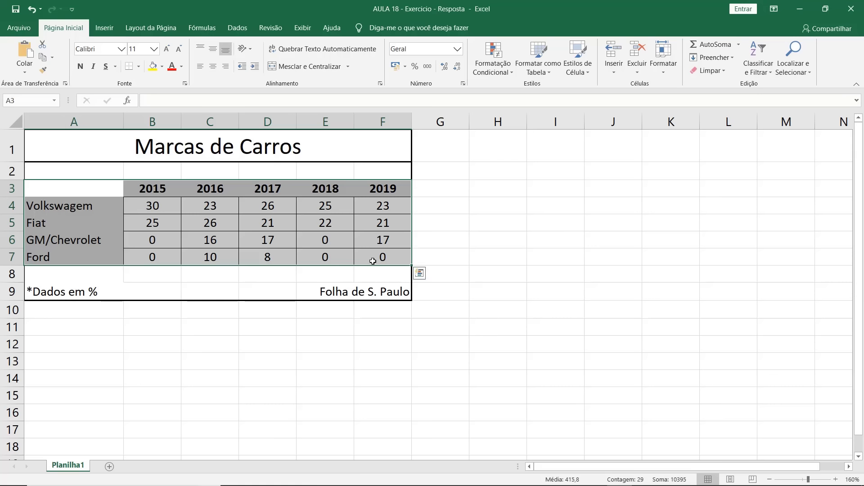
click(104, 30)
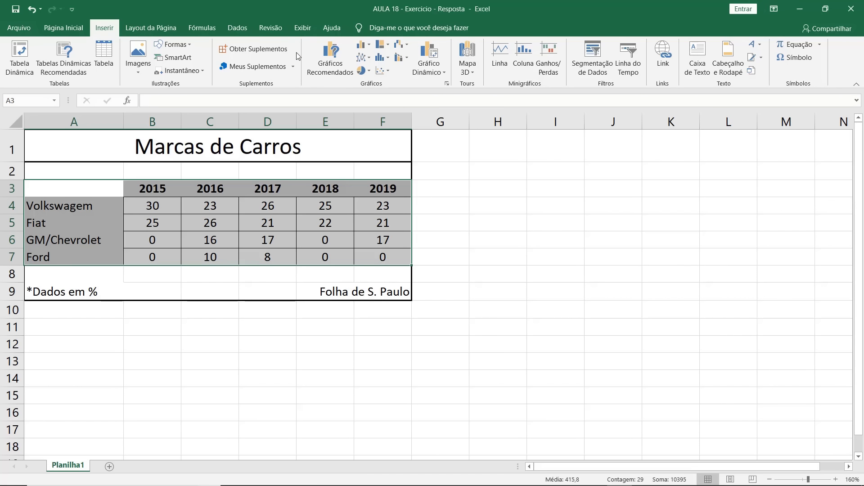
key(shift+Tab)
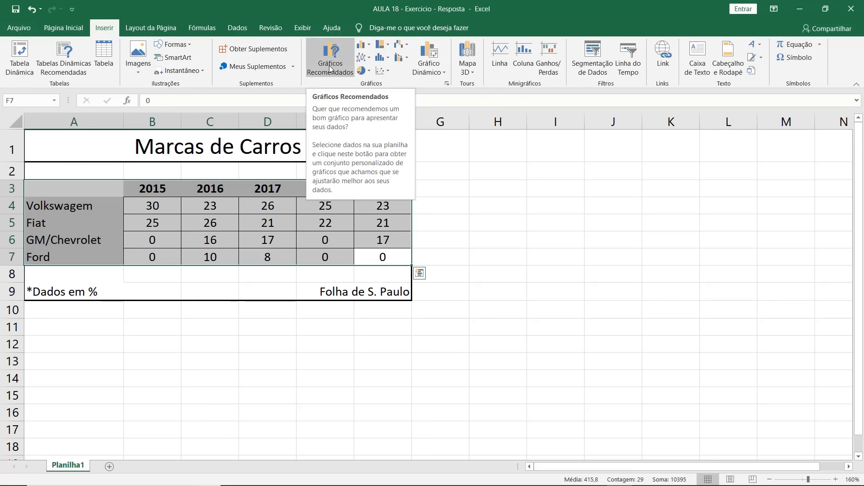
click(331, 65)
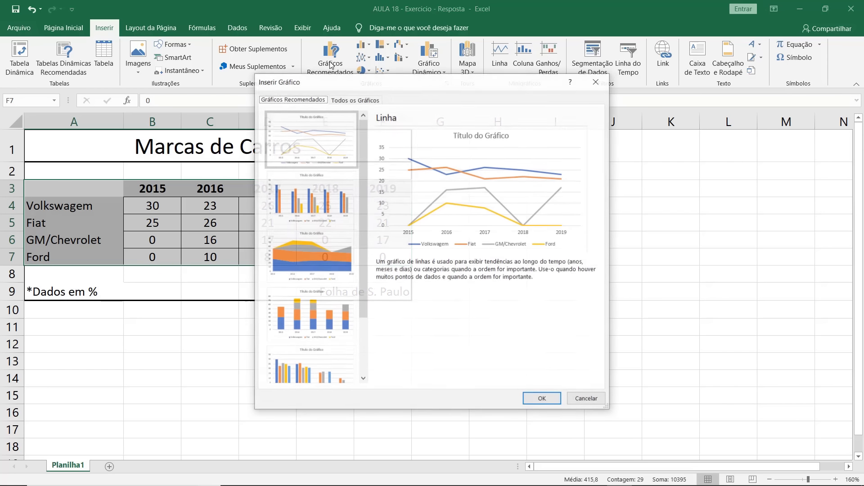
drag(375, 99, 553, 128)
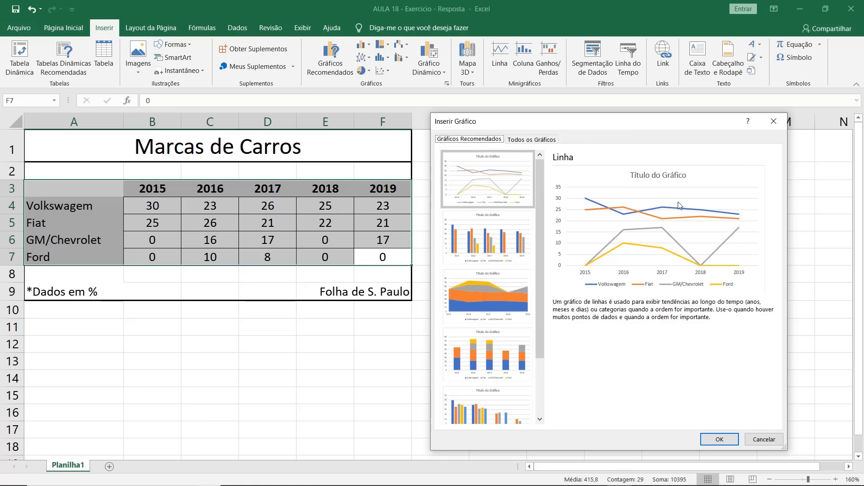
click(773, 443)
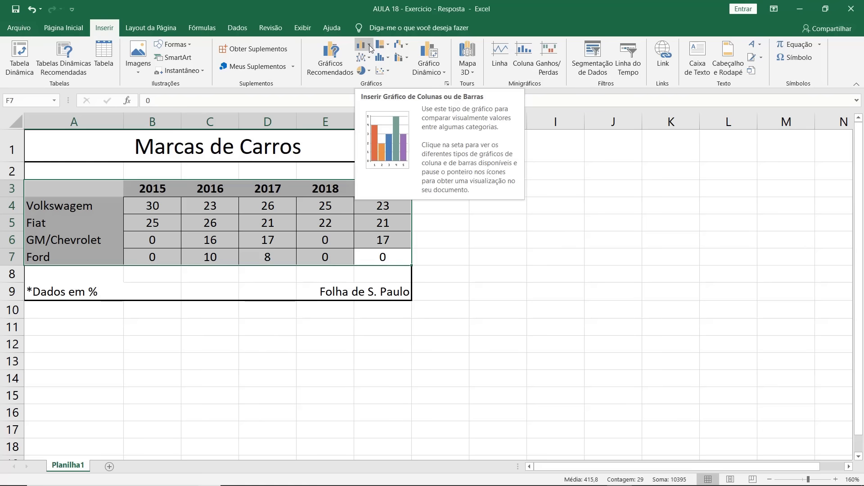
click(369, 47)
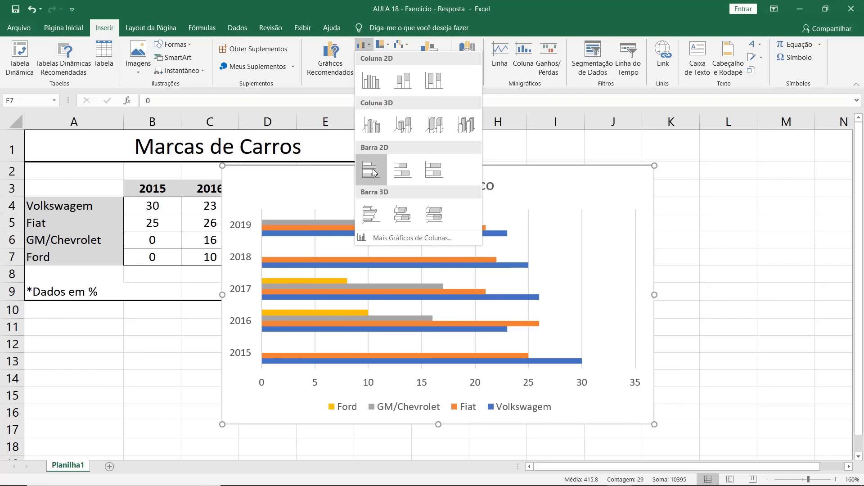
click(368, 47)
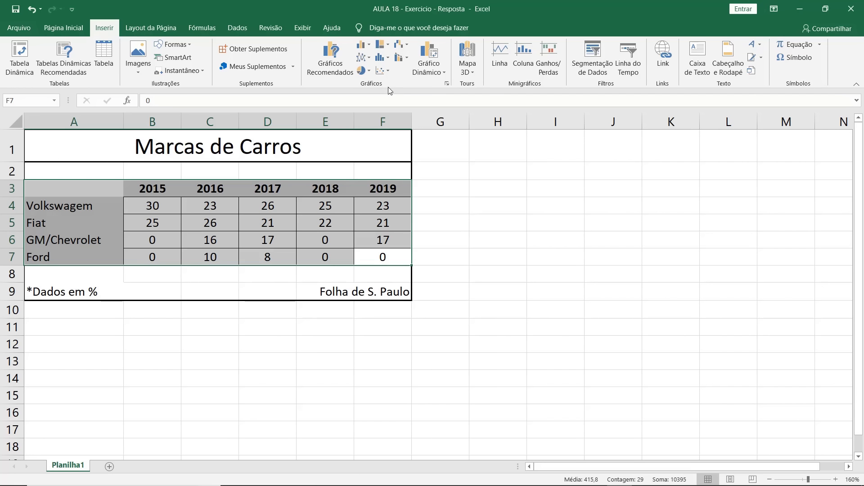
Insert the recommended Linha chart for the car brand data A3:F7 and shift it to start at column D.
click(321, 52)
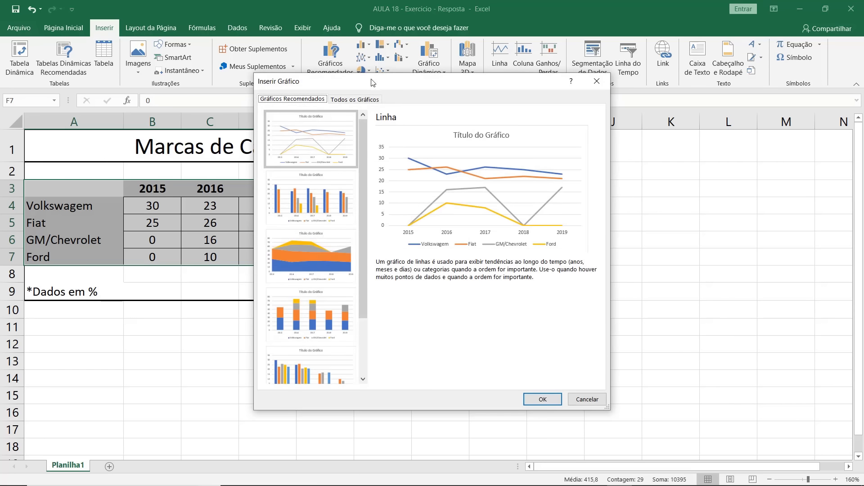
drag(384, 85, 572, 111)
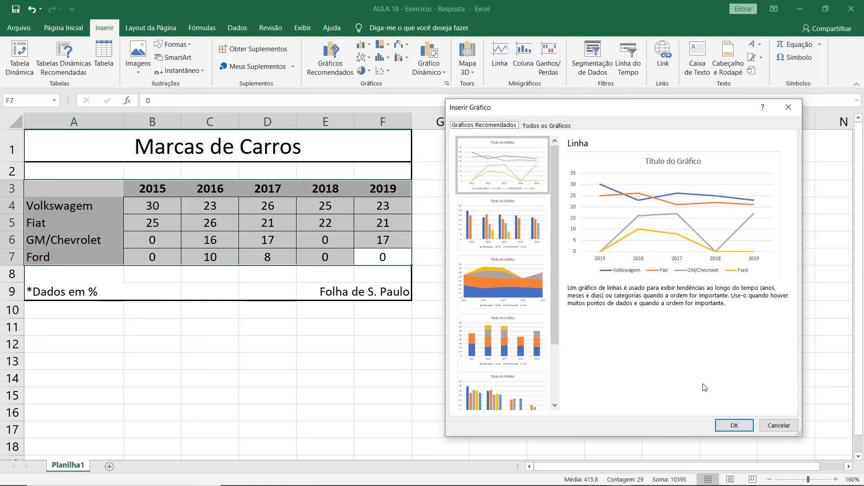
click(734, 425)
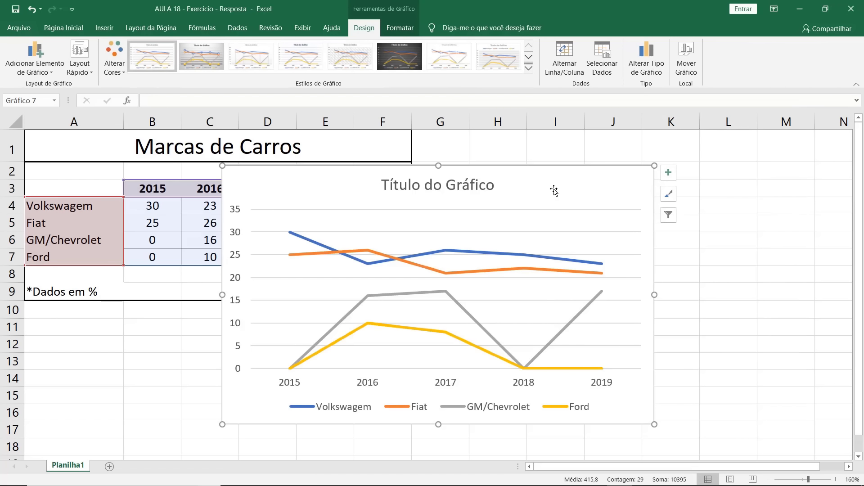
drag(525, 175, 536, 181)
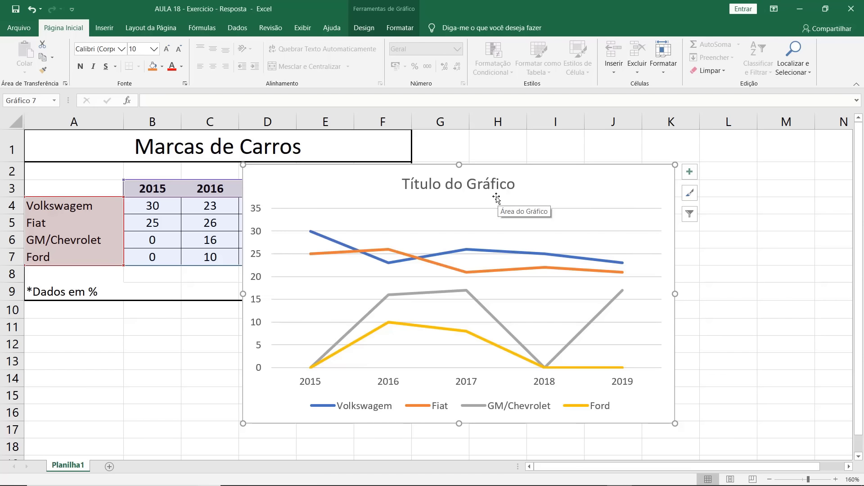
Replace the placeholder title of the line chart with "Marcas de Carros".
click(452, 184)
drag(516, 184, 410, 186)
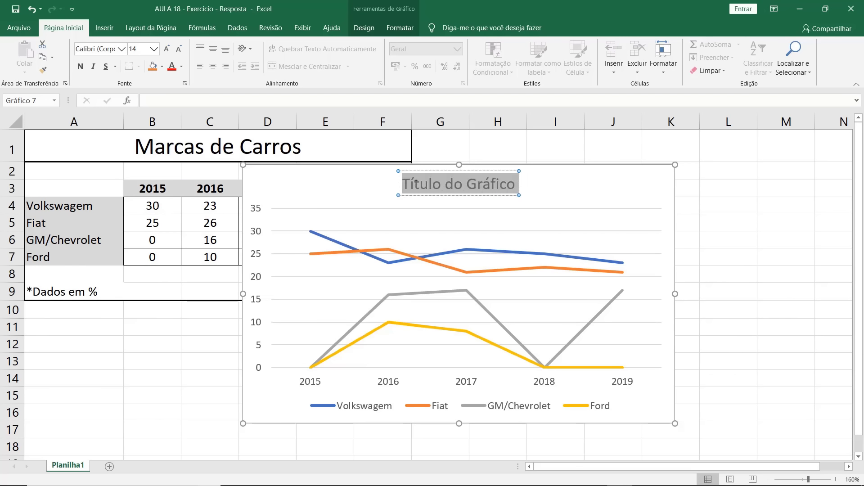
text(Ma)
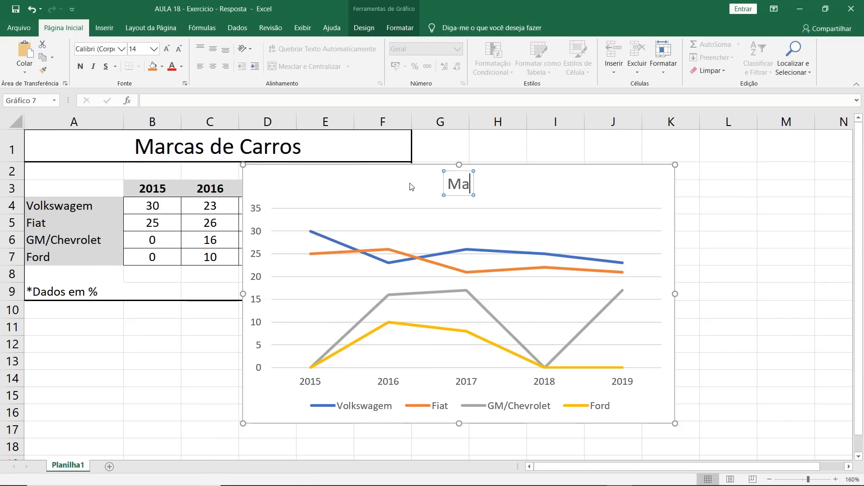
text(rcas de C)
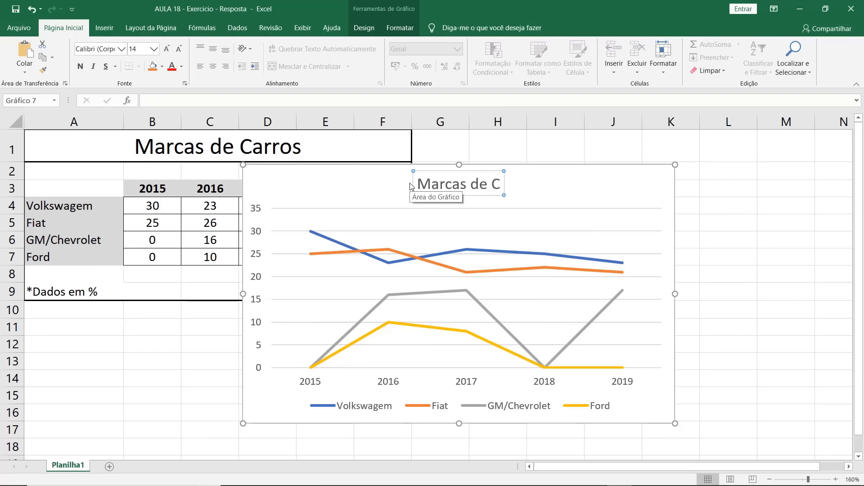
text(arros)
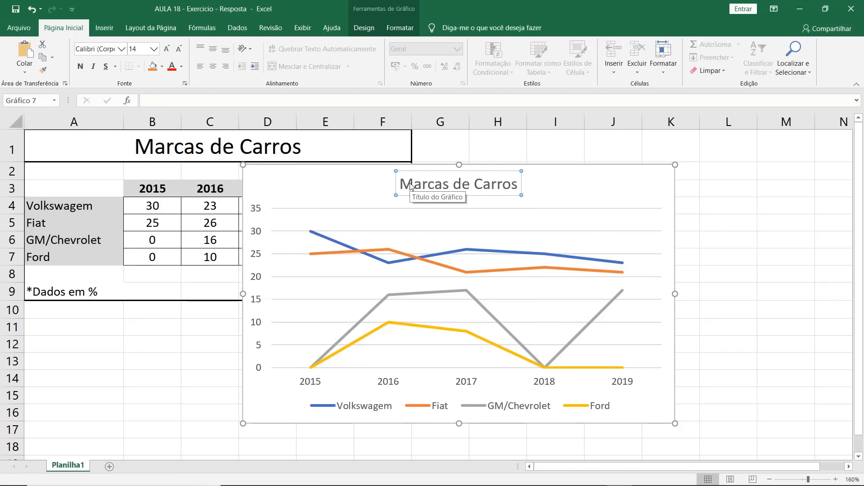
click(583, 188)
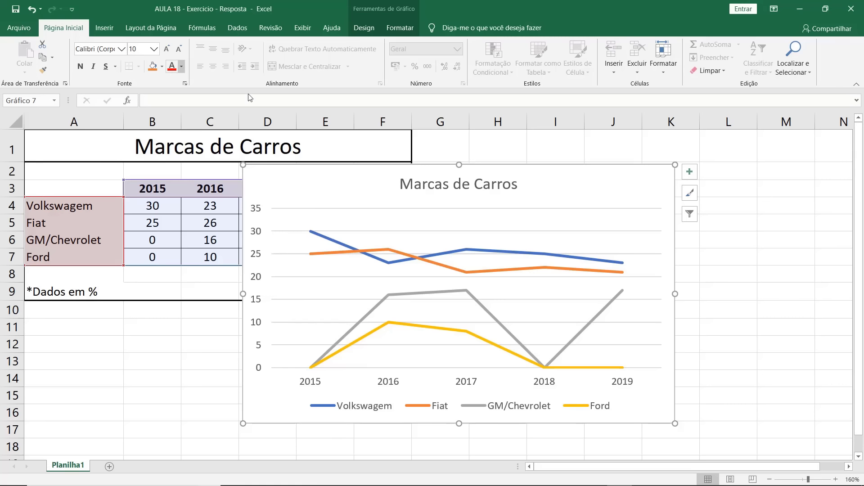
Add a Horizontal Principal axis title to the Marcas de Carros line chart.
click(364, 27)
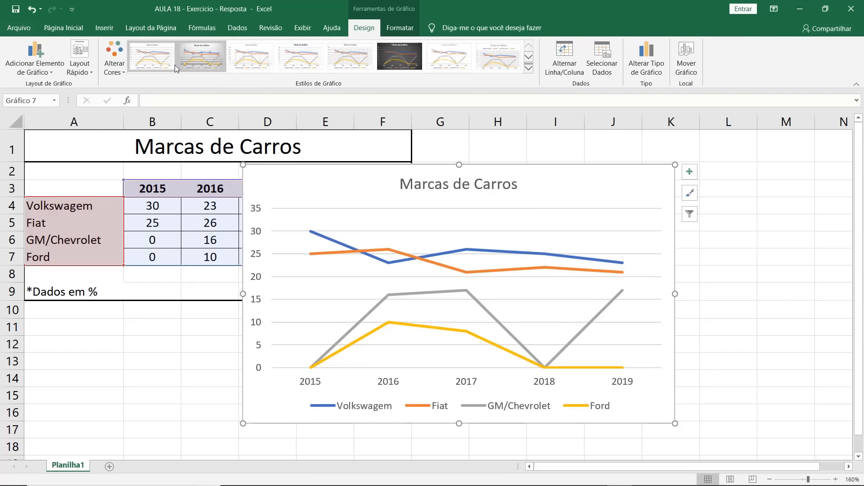
click(47, 69)
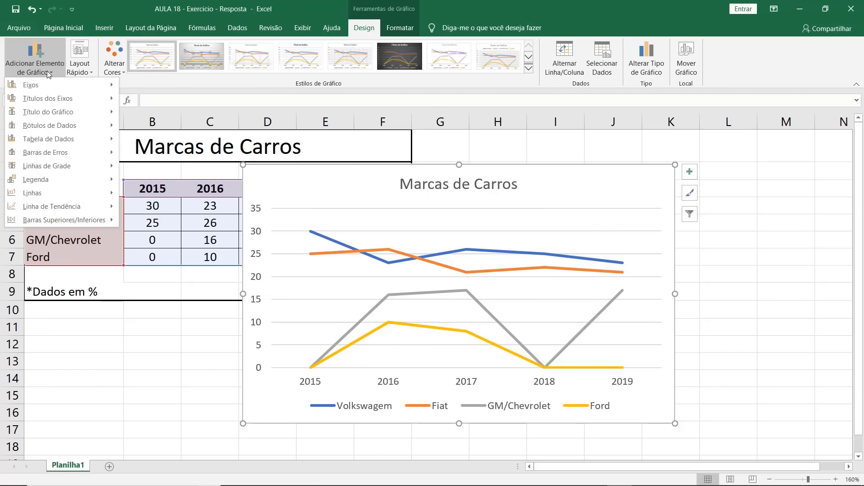
mouse_move(64, 97)
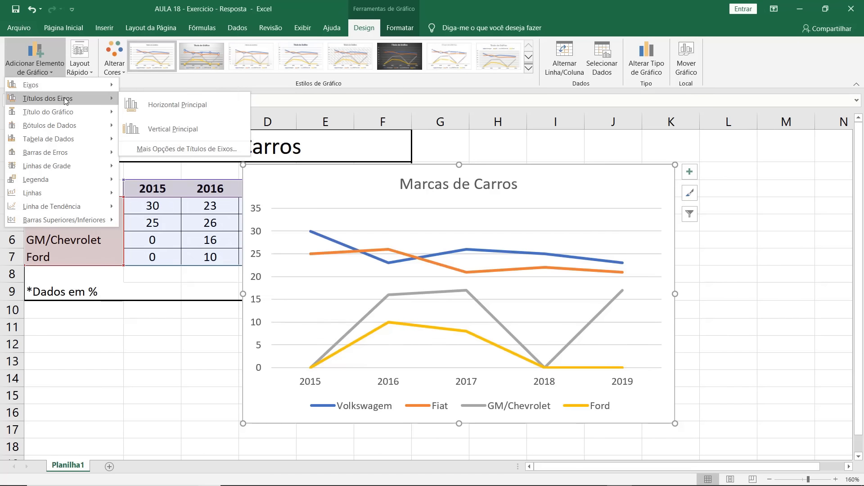
click(183, 112)
Add a Vertical Principal axis title to the Marcas de Carros line chart.
click(36, 59)
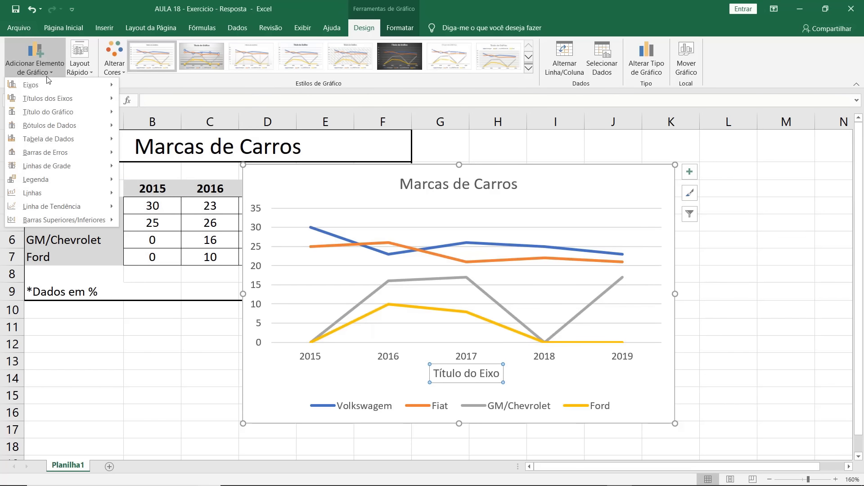
mouse_move(68, 99)
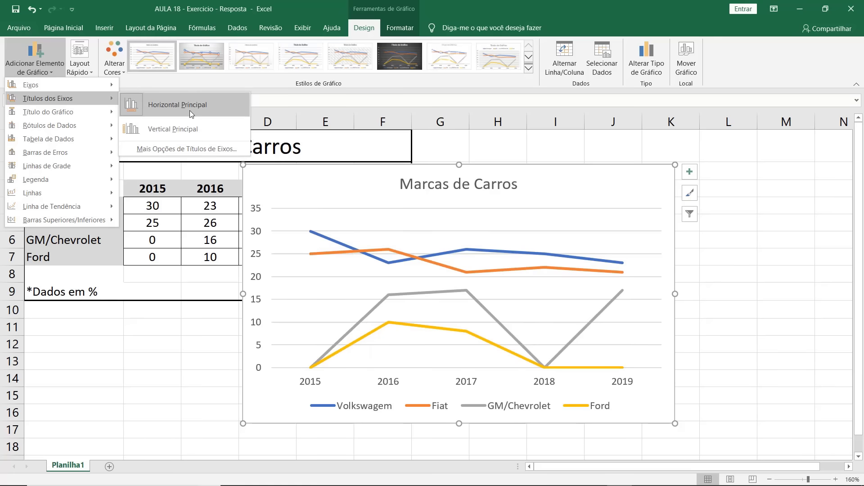
click(135, 130)
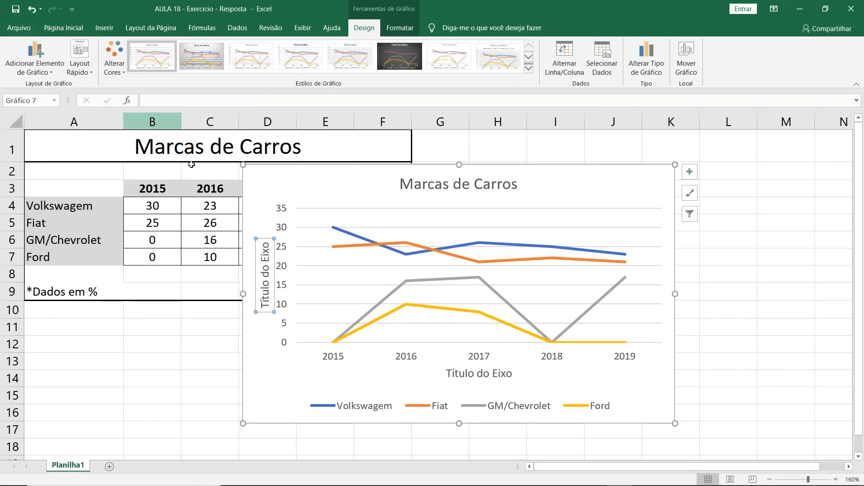
click(274, 382)
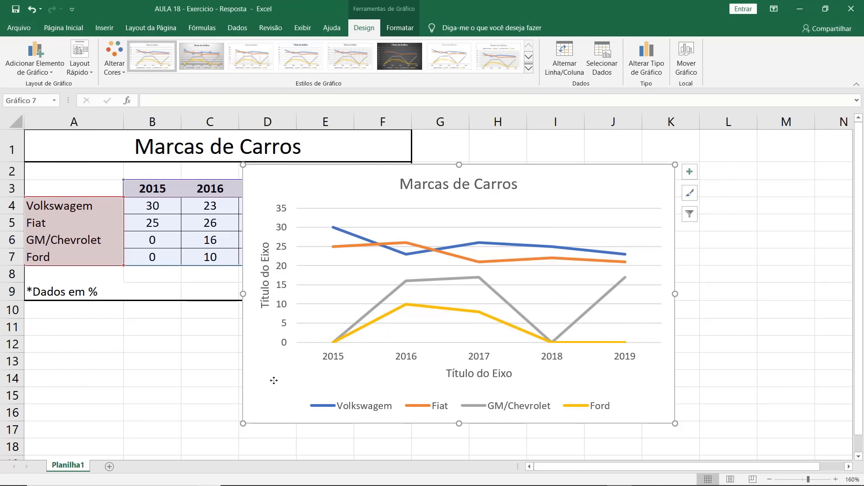
Replace the placeholder horizontal axis title with "Ano da pesquisa".
click(464, 379)
double_click(496, 376)
triple_click(495, 376)
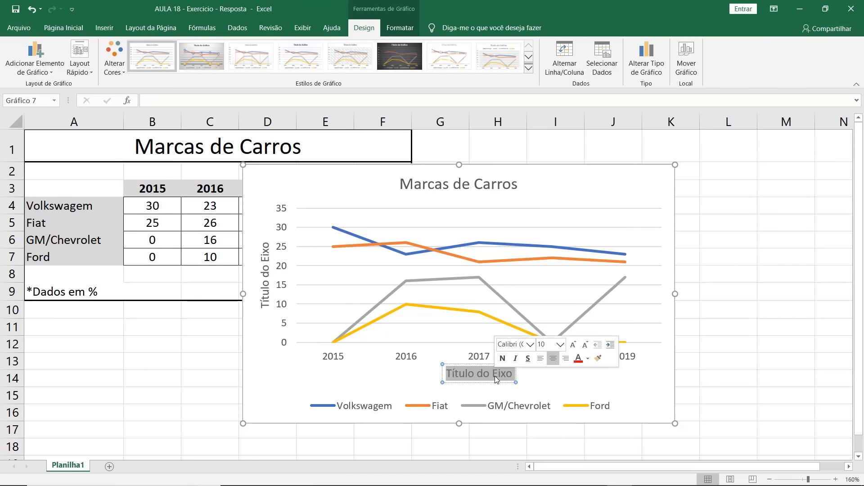
text(Ano)
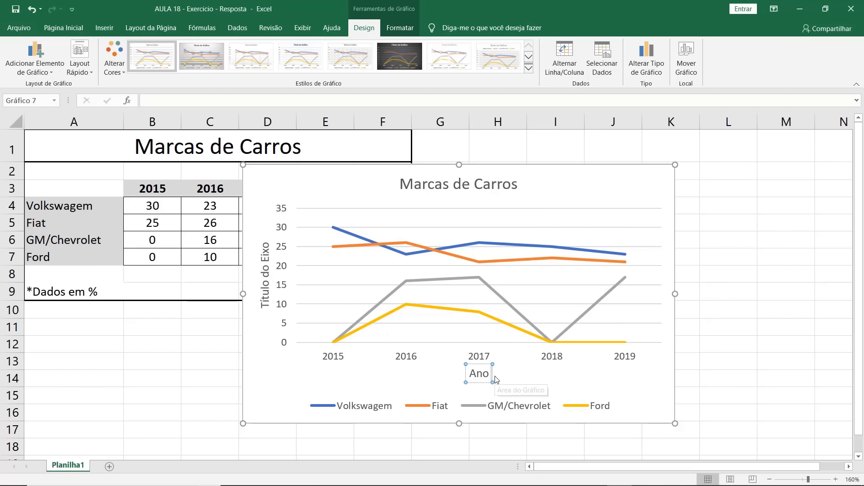
text( da pesquisa)
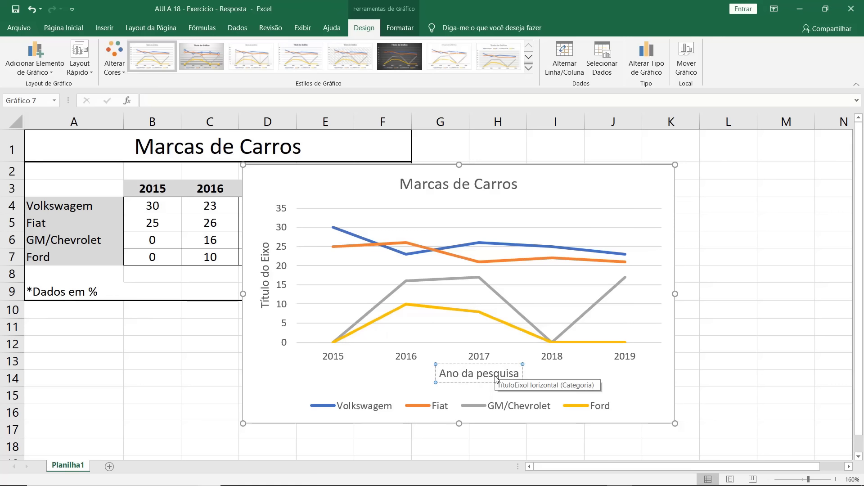
Replace the placeholder vertical axis title with "Valores em %".
click(265, 288)
click(266, 291)
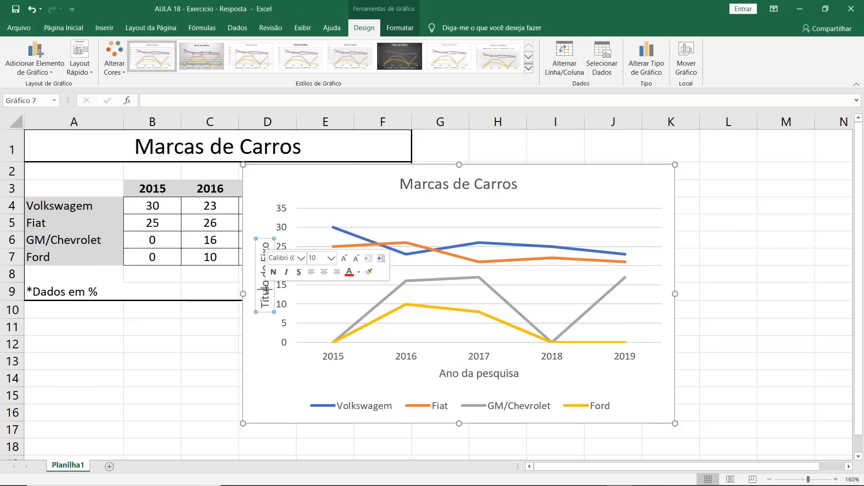
text(Valores e)
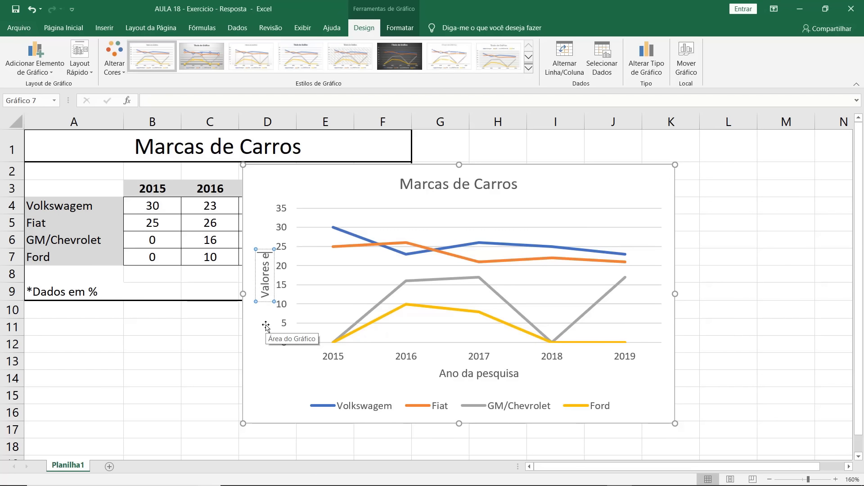
text(m %)
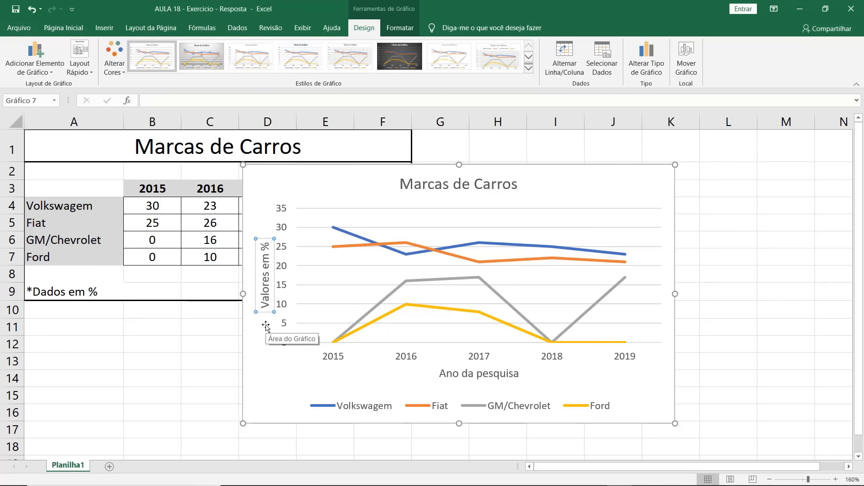
click(272, 378)
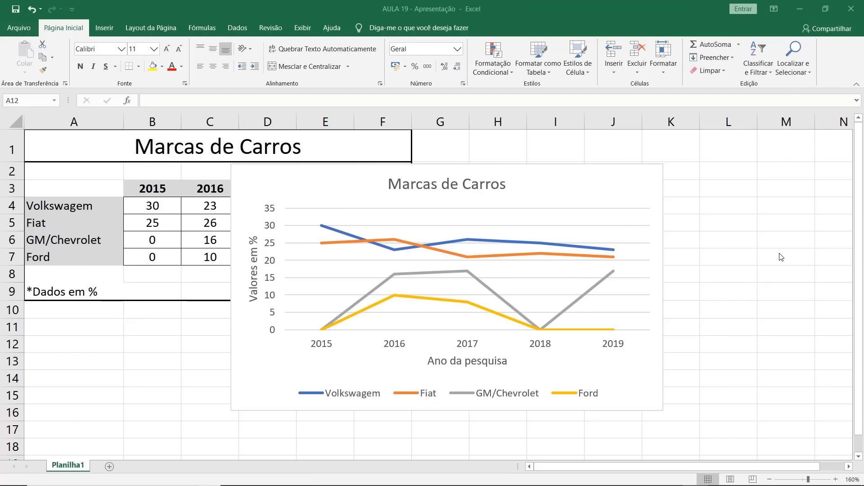
Set the legend position of the Marcas de Carros chart in the AULA 19 workbook to Direita.
click(555, 178)
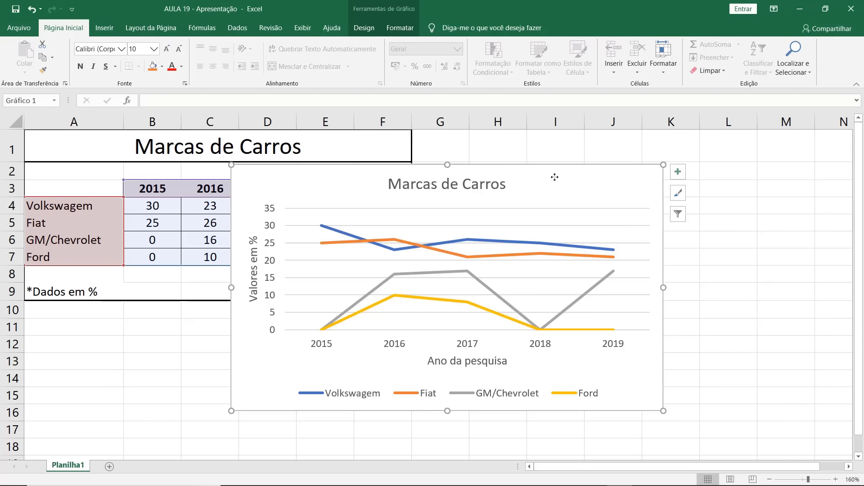
click(365, 28)
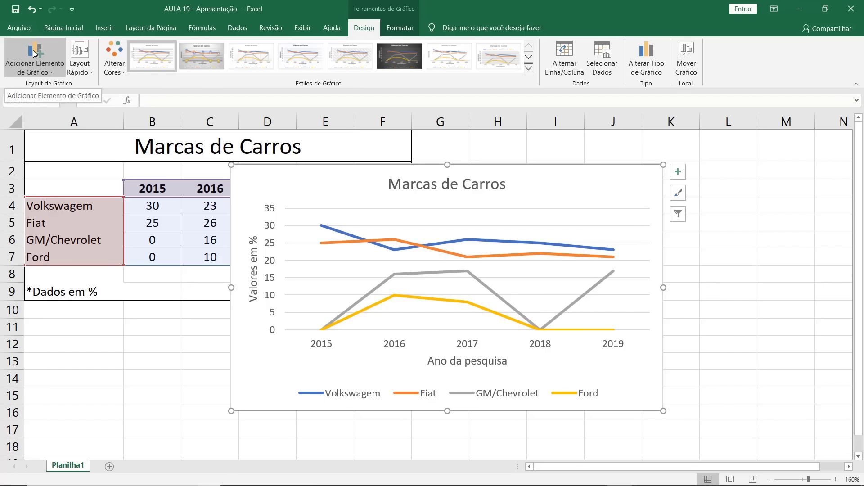
click(47, 68)
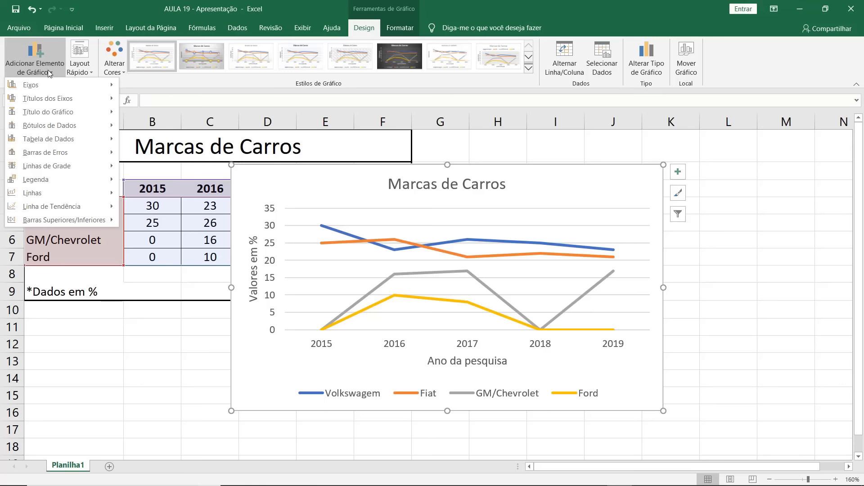
mouse_move(57, 180)
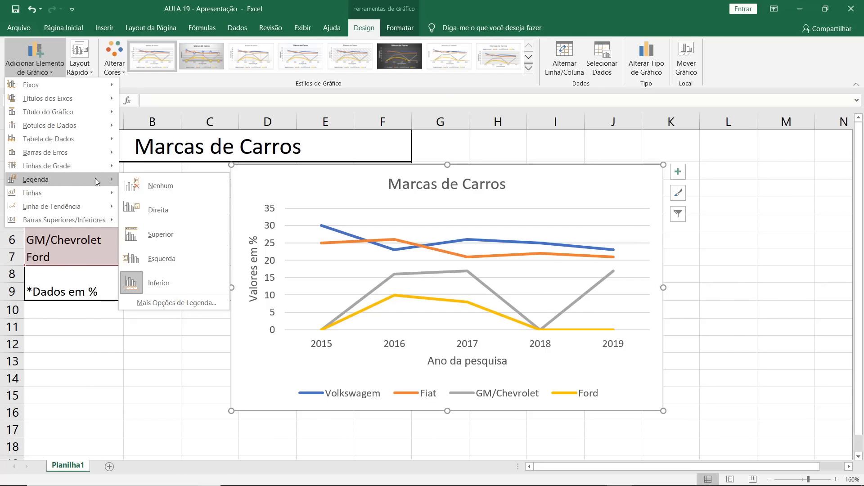
click(171, 209)
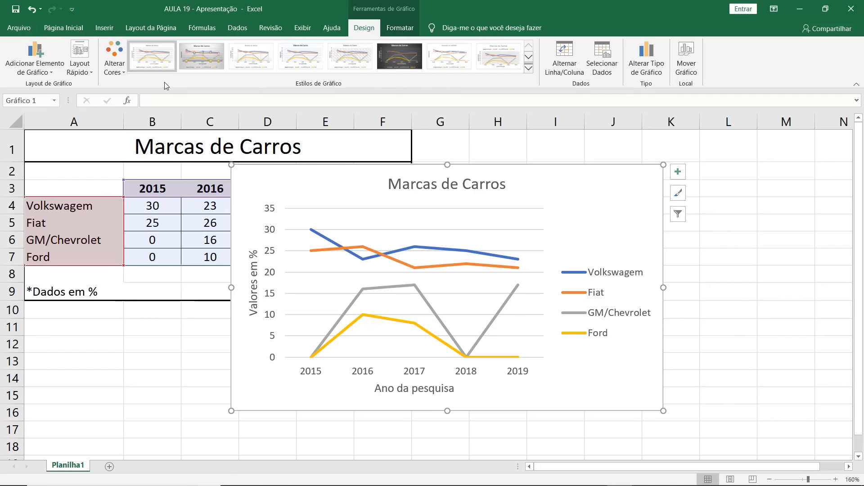
Preview the quick layouts, including Layout 3, on the Marcas de Carros chart without applying one.
click(85, 66)
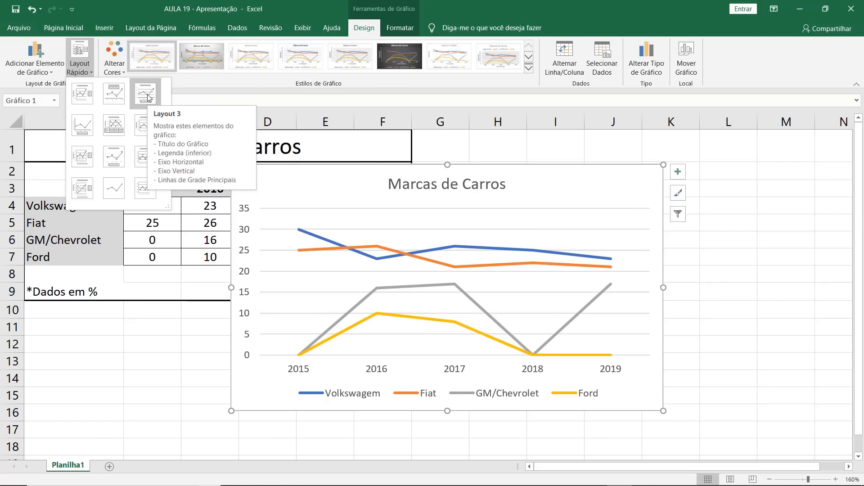
click(193, 83)
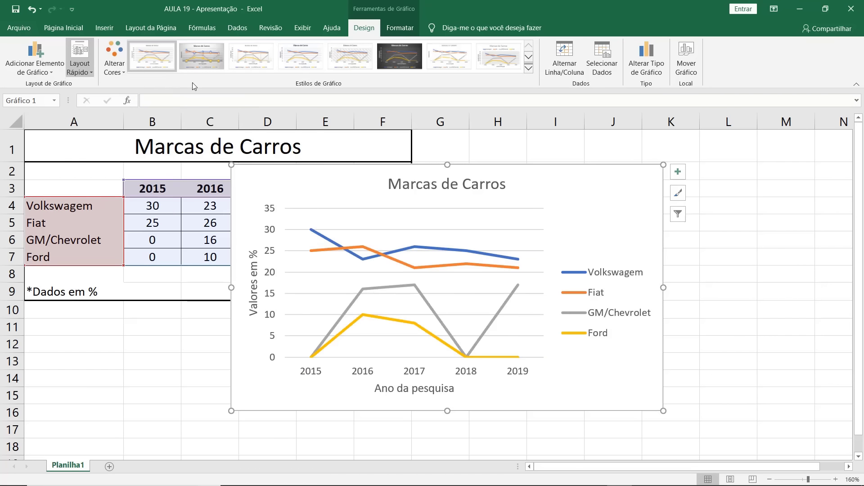
Apply the first Colorido palette and the dark-background chart style, sixth in the style gallery, to the line chart.
click(122, 68)
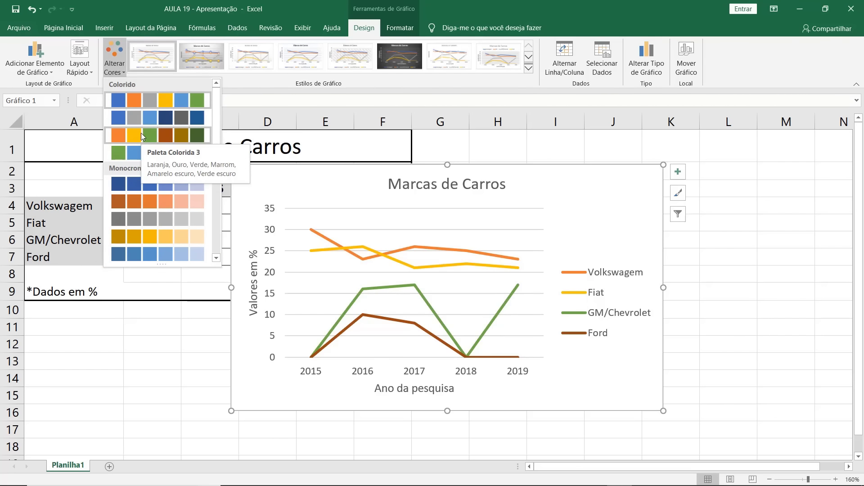
click(150, 101)
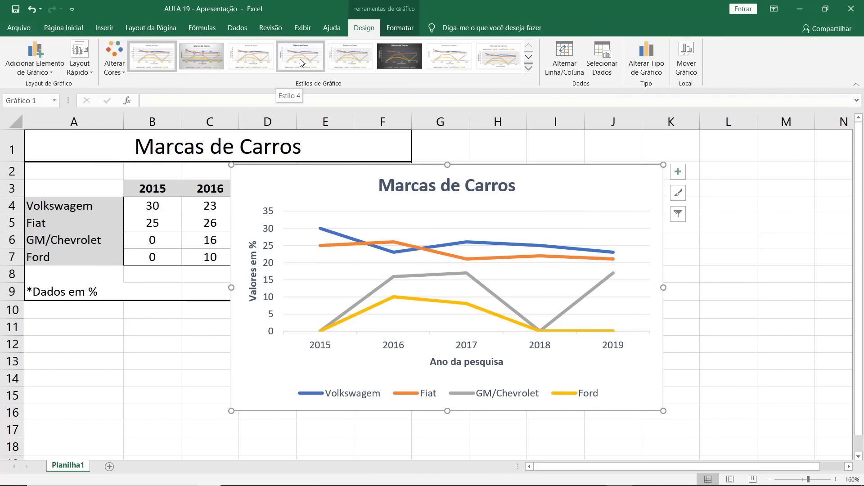
click(404, 60)
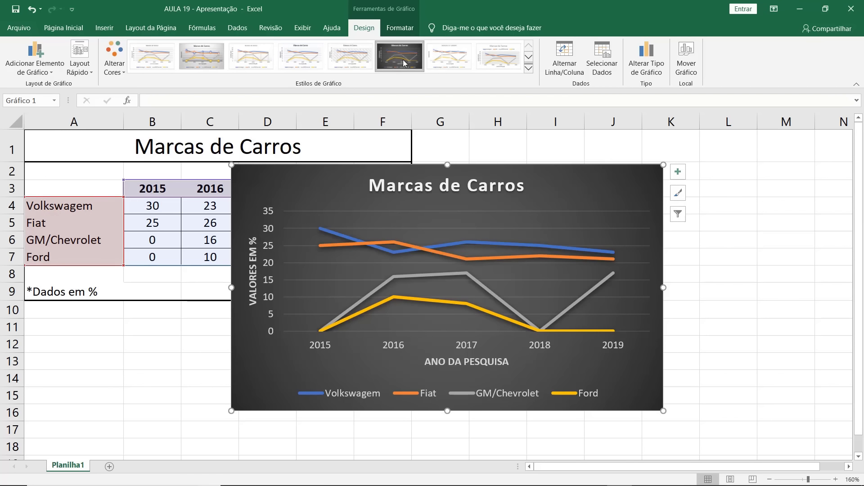
Swap the rows and columns of the chart data, and swap them back so the years are on the horizontal axis.
click(566, 54)
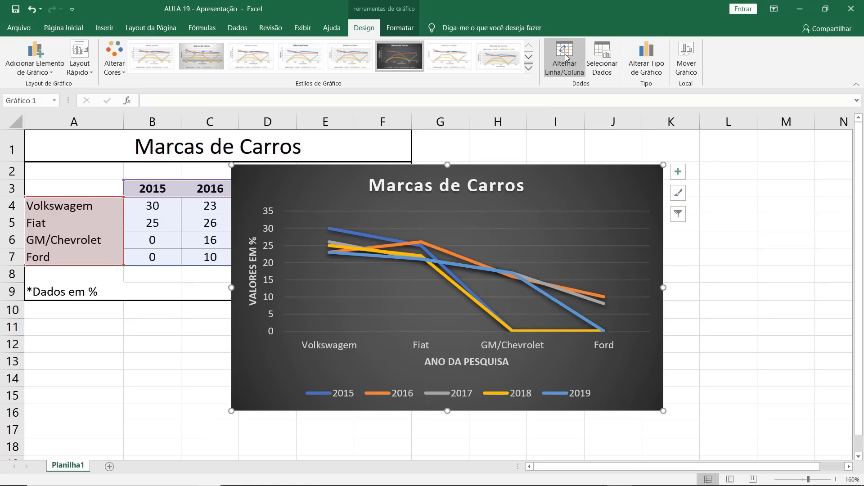
click(565, 54)
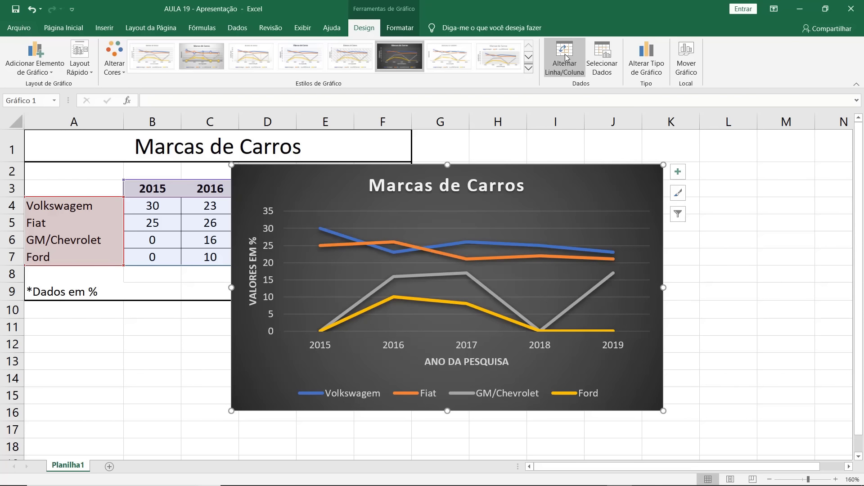
Exclude the 2015 category and the Ford series from the chart's data source.
click(606, 55)
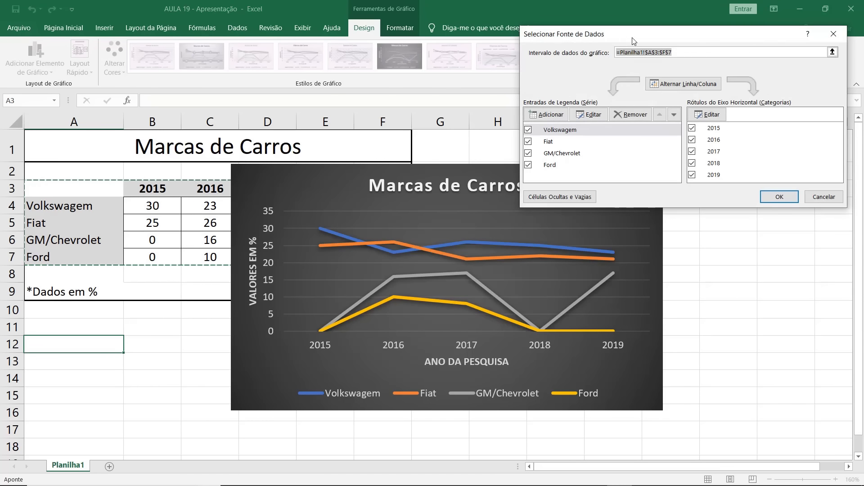
drag(641, 37, 624, 147)
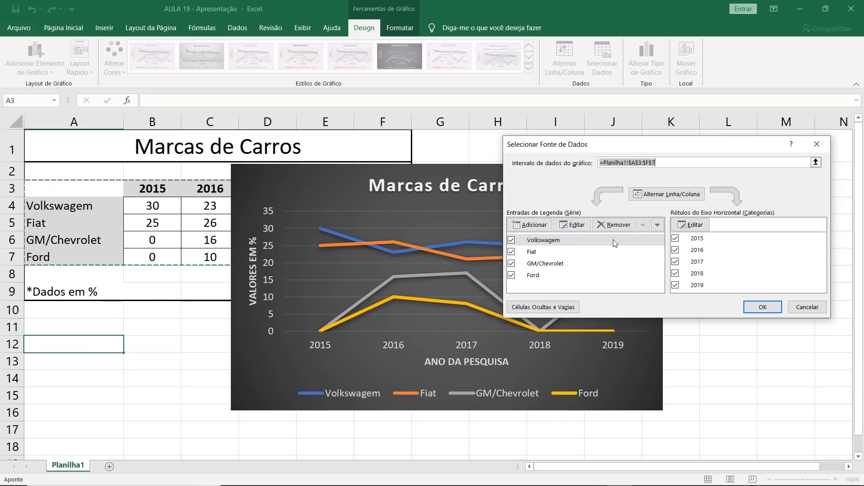
click(675, 238)
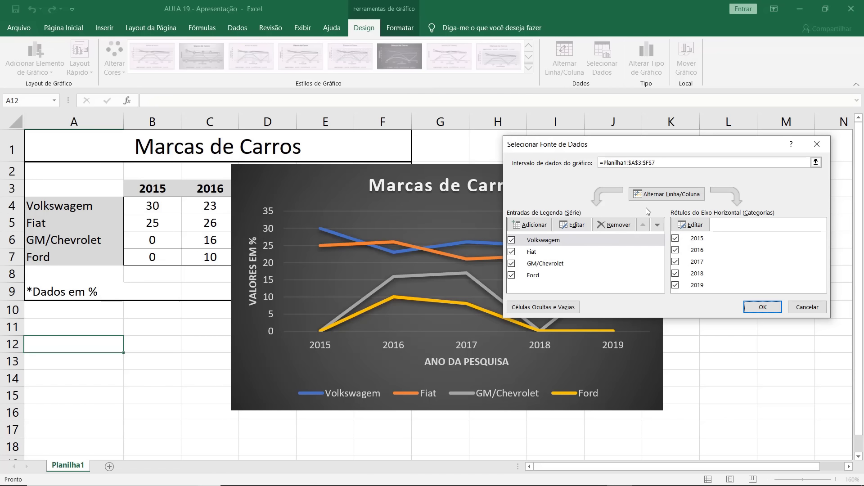
click(675, 239)
click(675, 238)
click(512, 276)
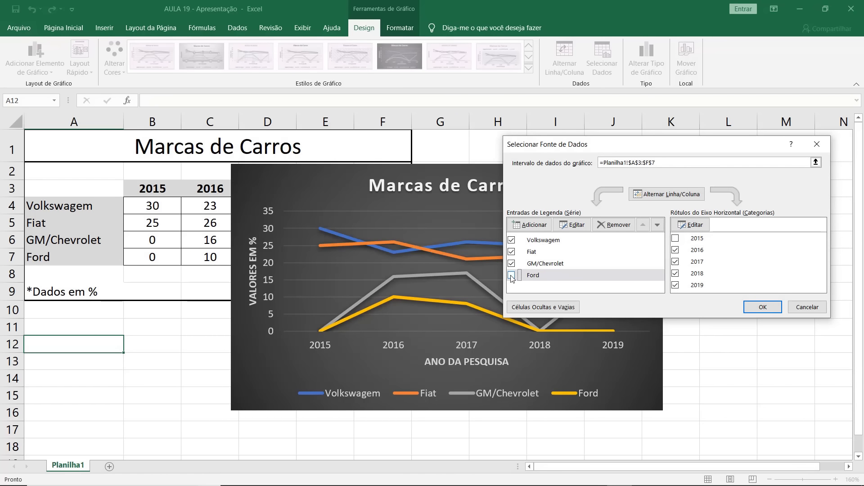
click(760, 308)
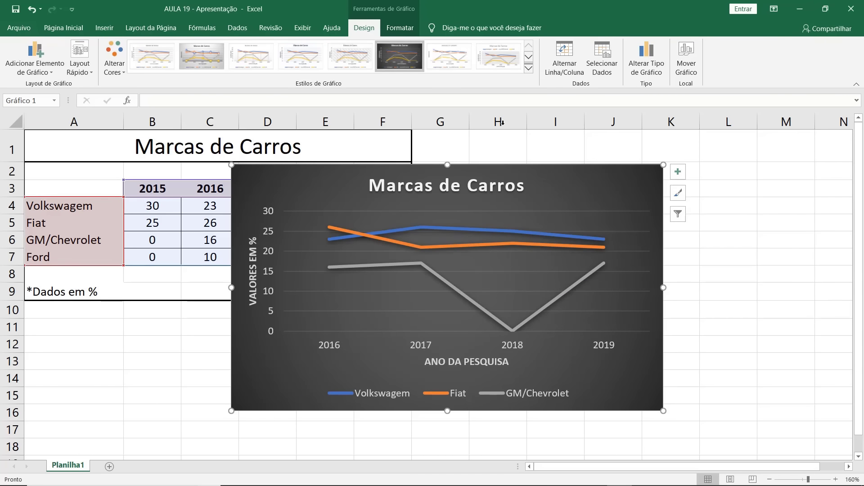
Include the 2015 category and the Ford series in the chart's data source again.
click(604, 64)
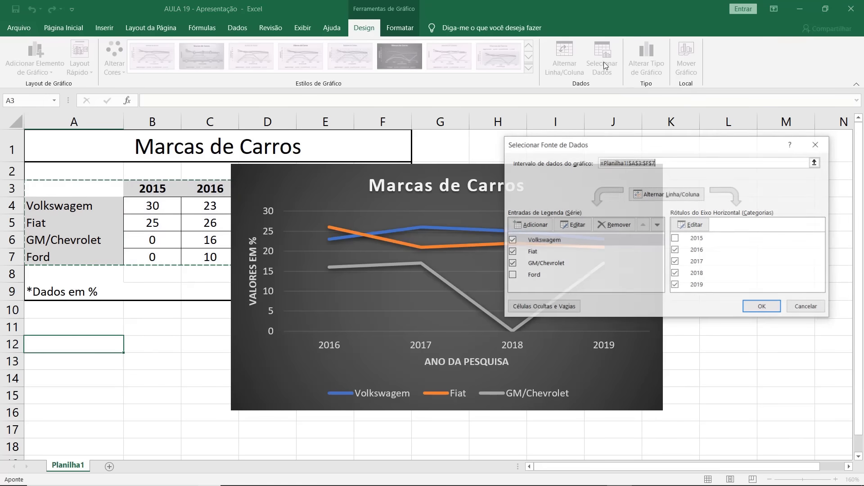
click(511, 275)
click(762, 307)
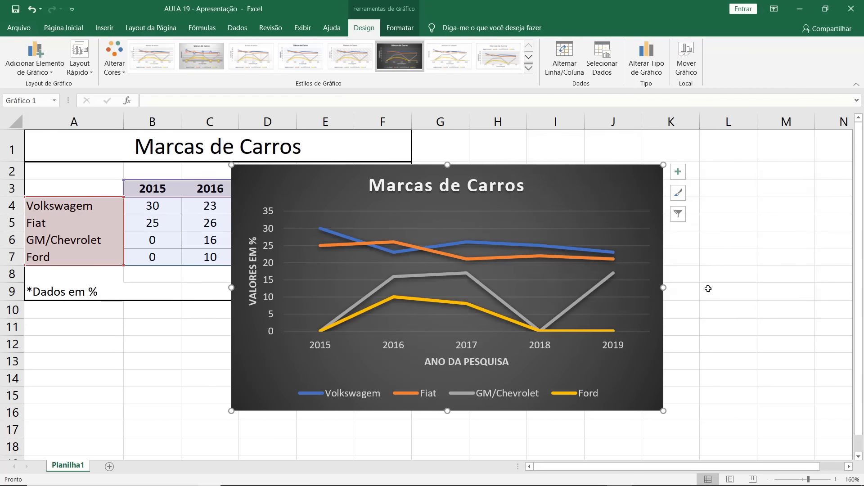
click(720, 174)
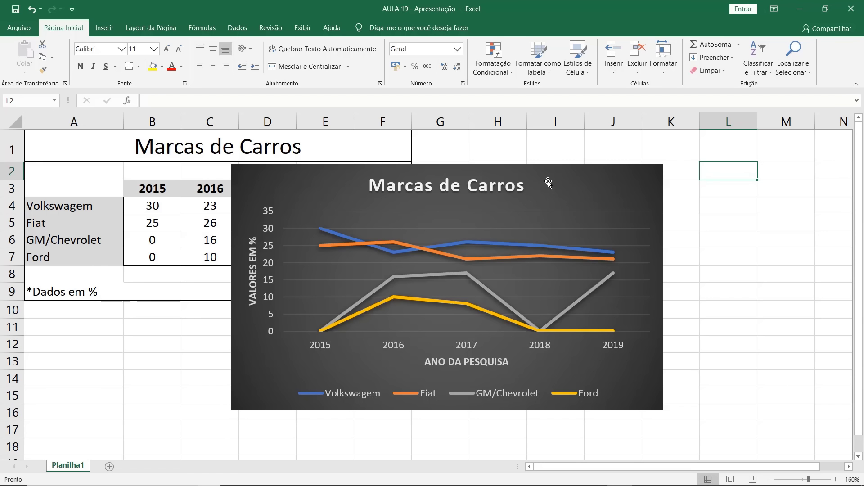
Set the font size of the chart title "Marcas de Carros" to 20.
click(471, 185)
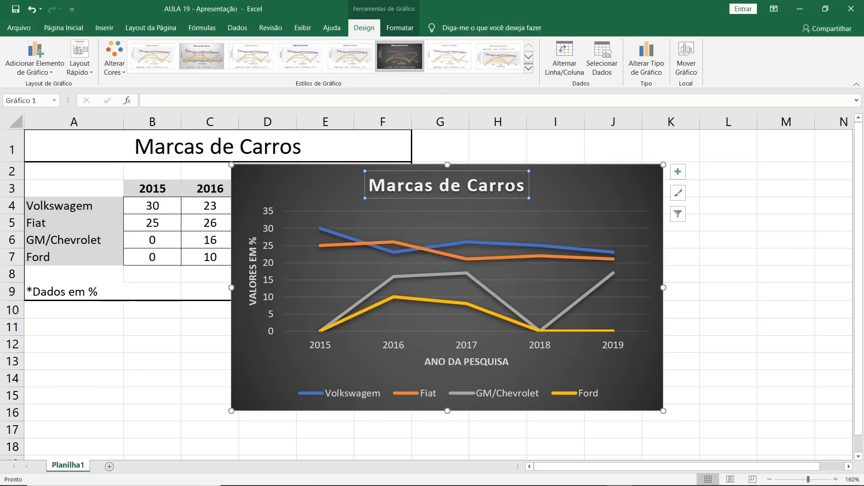
drag(525, 186, 376, 183)
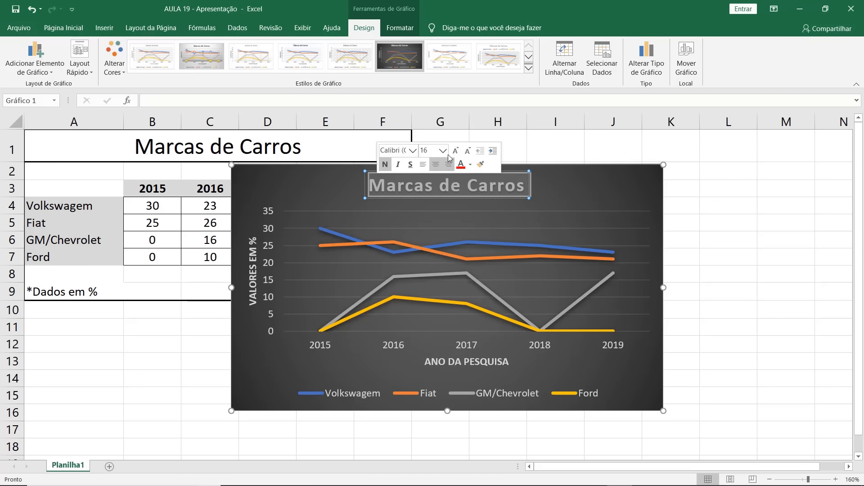
click(443, 150)
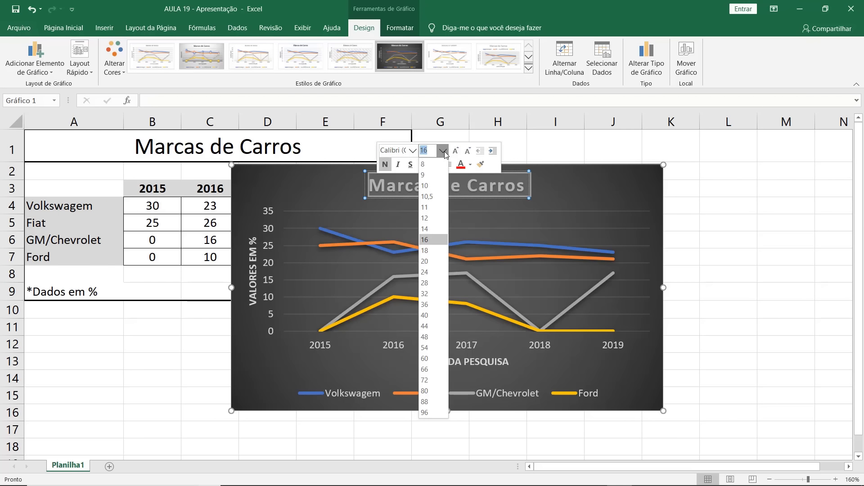
click(432, 260)
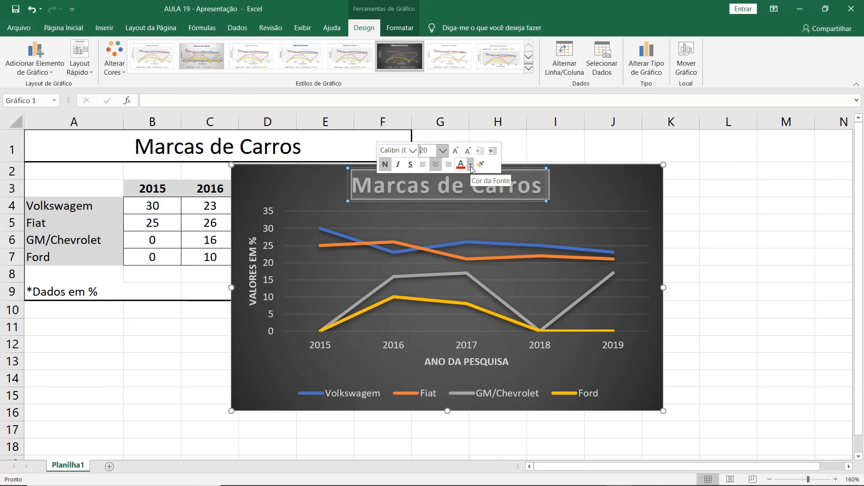
click(551, 143)
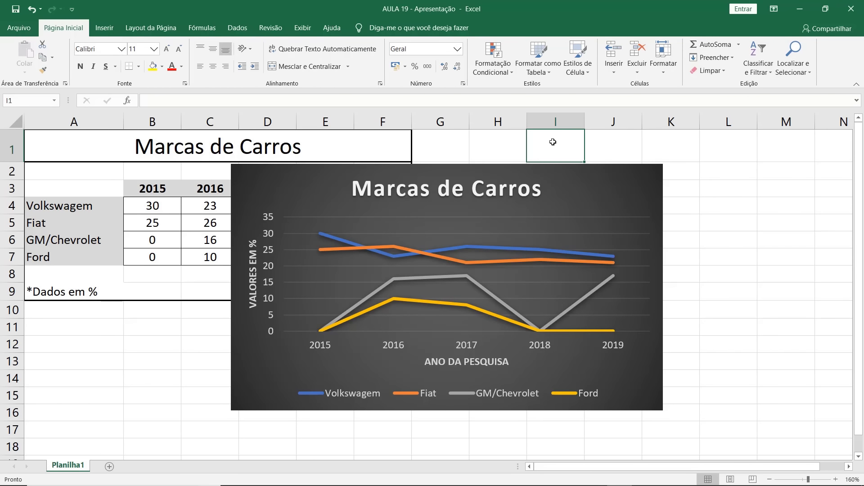
click(548, 194)
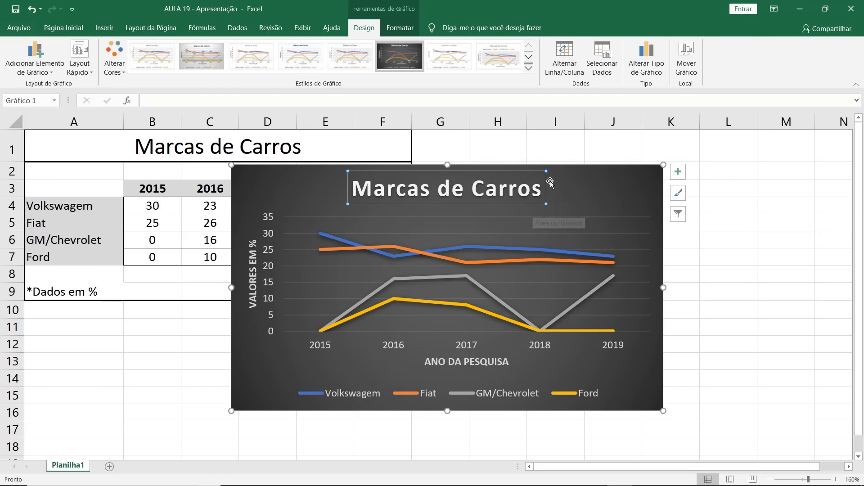
click(296, 217)
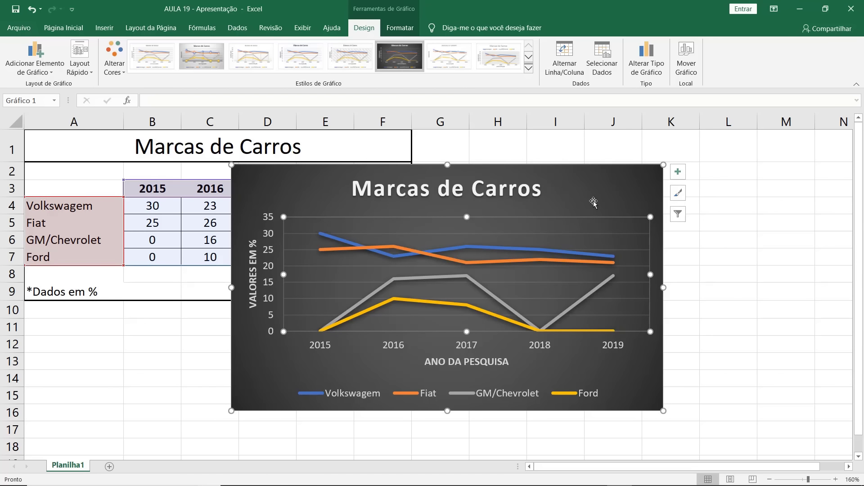
click(584, 182)
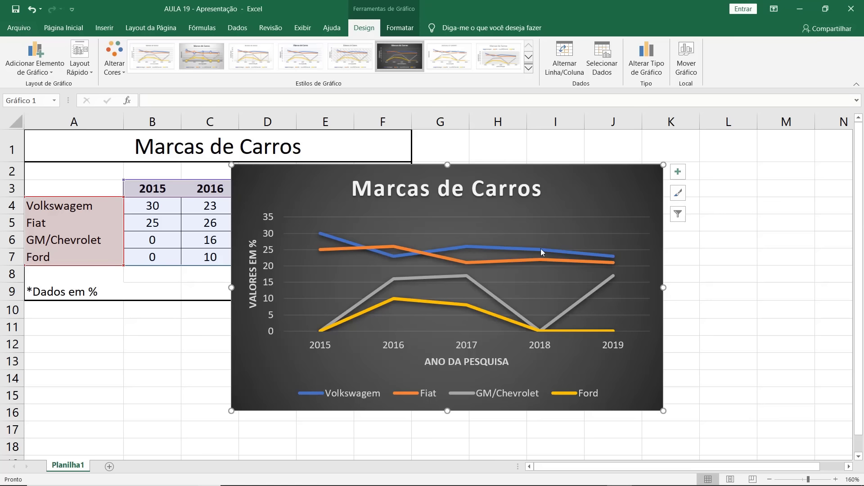
Set the line width of the Volkswagem series in the chart to 4 pt.
click(474, 246)
click(480, 248)
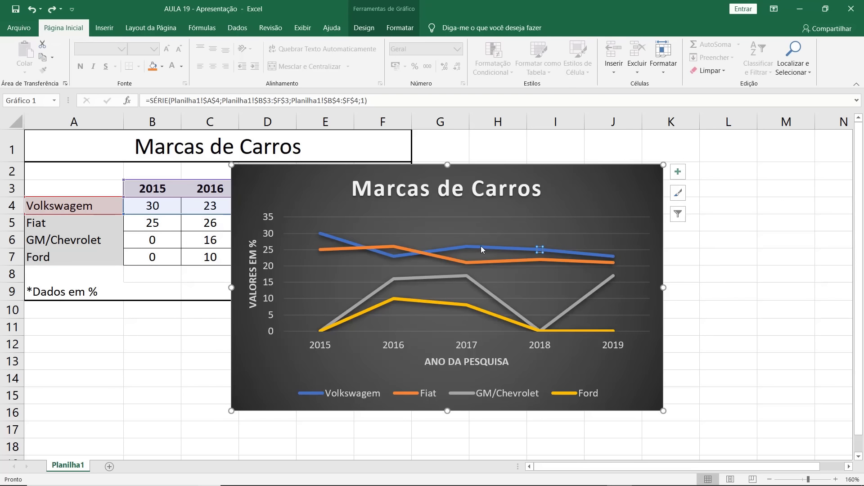
double_click(480, 246)
click(481, 256)
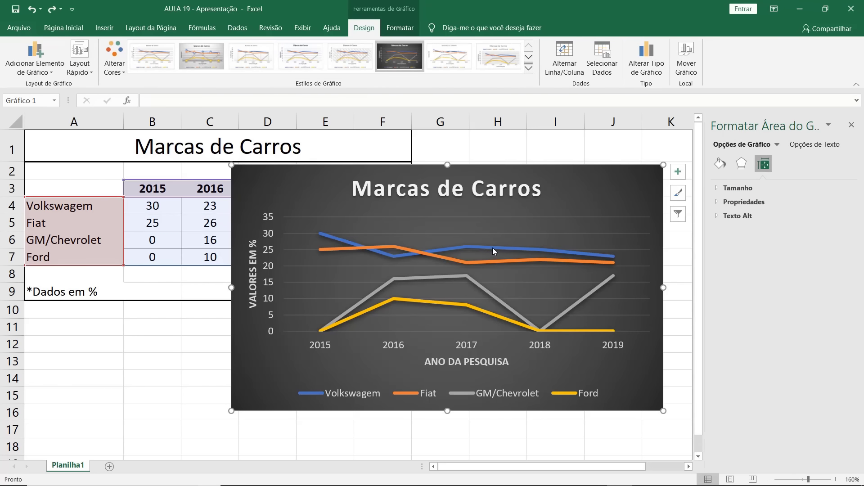
click(493, 249)
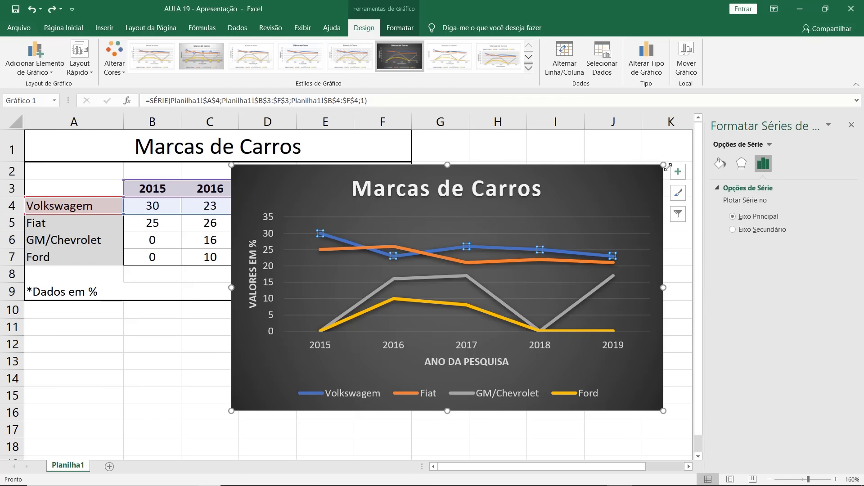
click(720, 163)
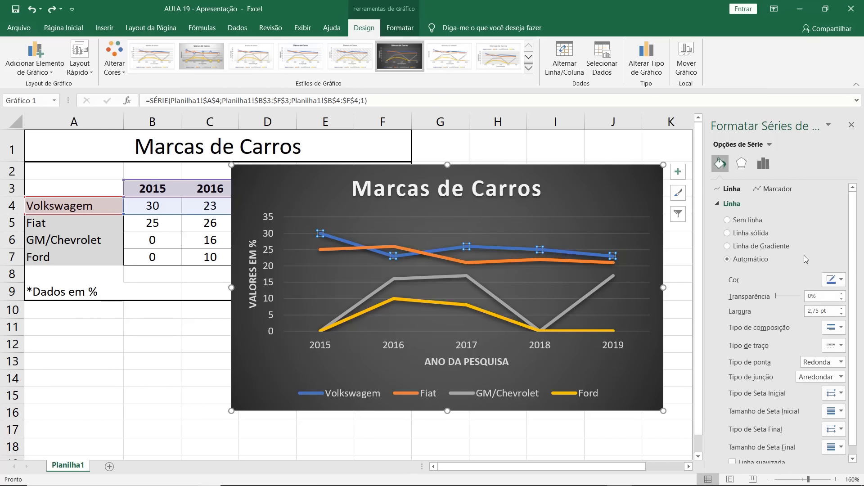
click(829, 310)
text(4)
key(Return)
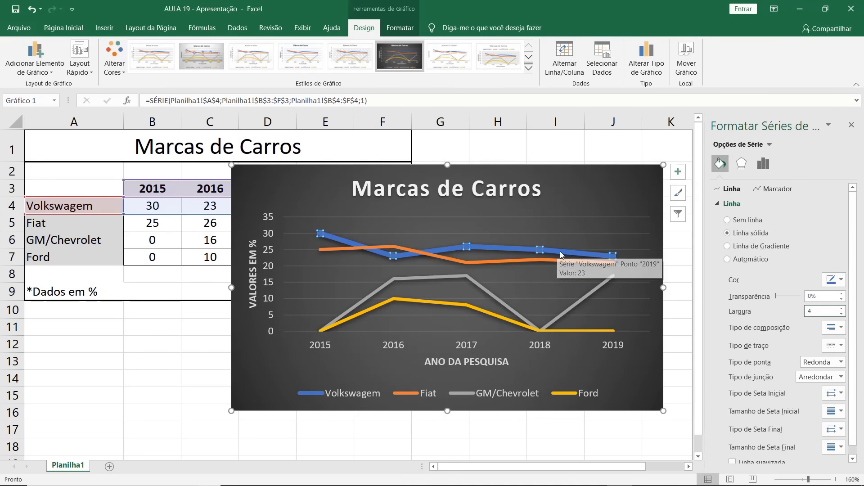
Set the line width of the Fiat, GM/Chevrolet and Ford series to 4 pt and close the formatting options.
click(484, 262)
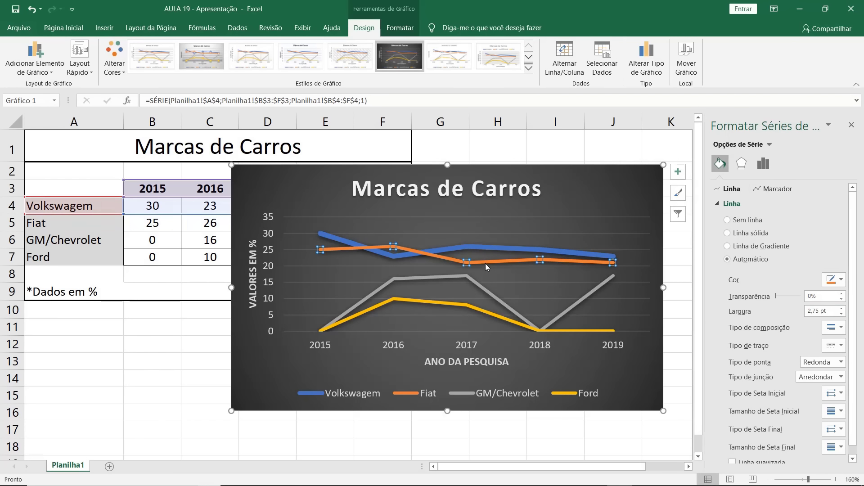
click(828, 311)
text(4)
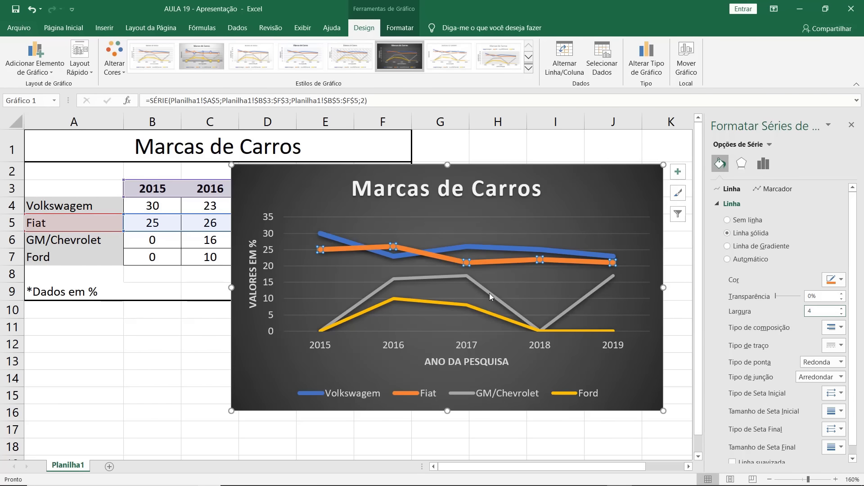
click(490, 293)
triple_click(832, 310)
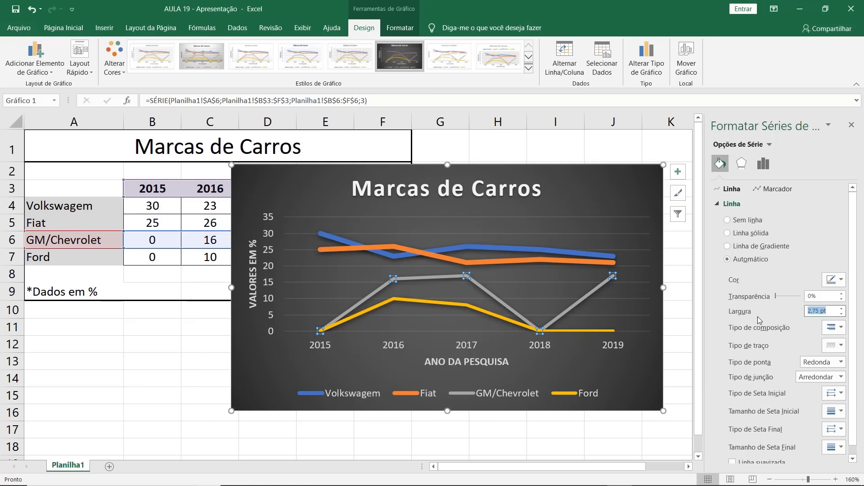
text(4)
click(498, 318)
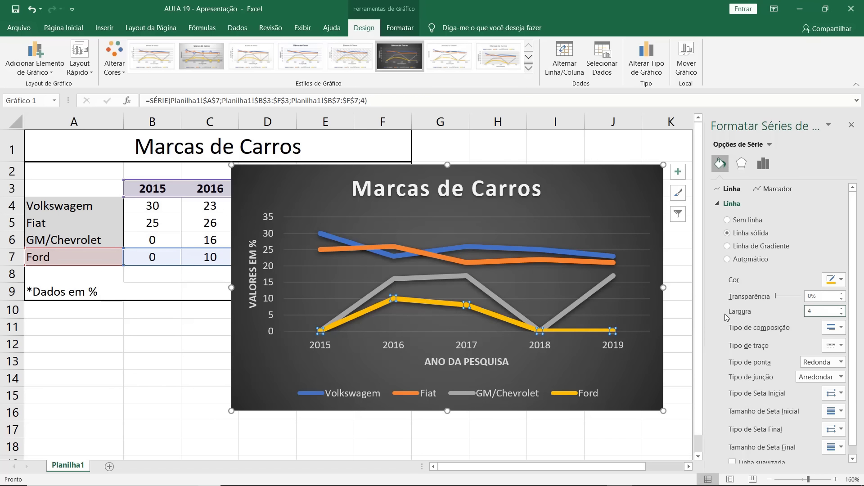
click(680, 272)
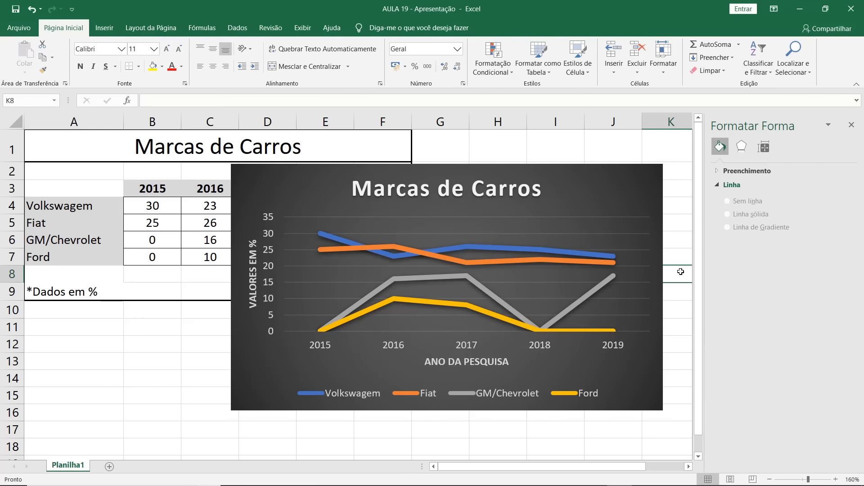
click(851, 125)
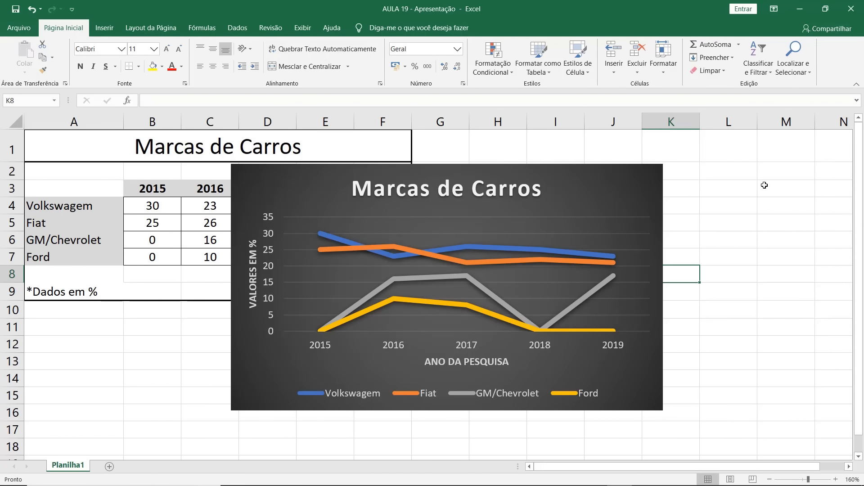
Review the chart's available elements, styles and data filters without changing any of them.
click(599, 174)
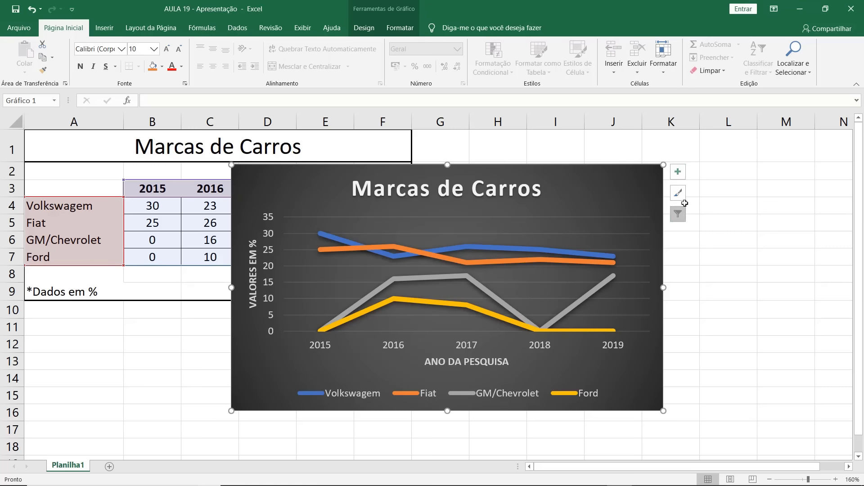
click(678, 173)
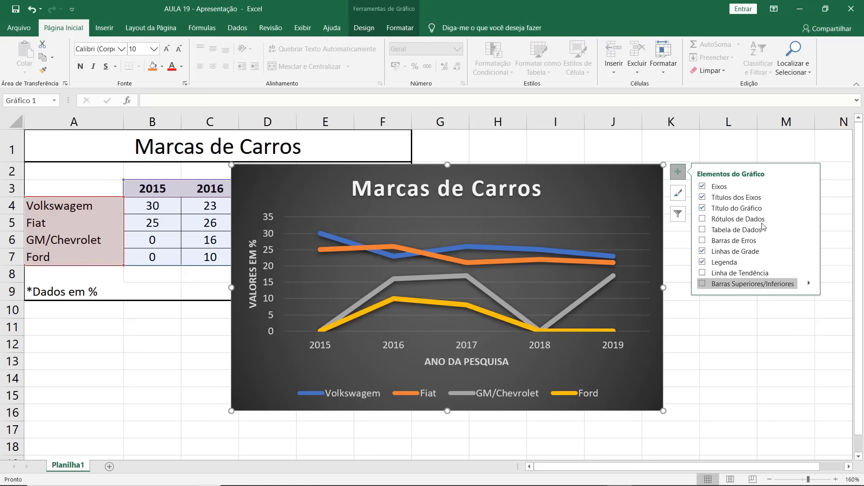
click(681, 194)
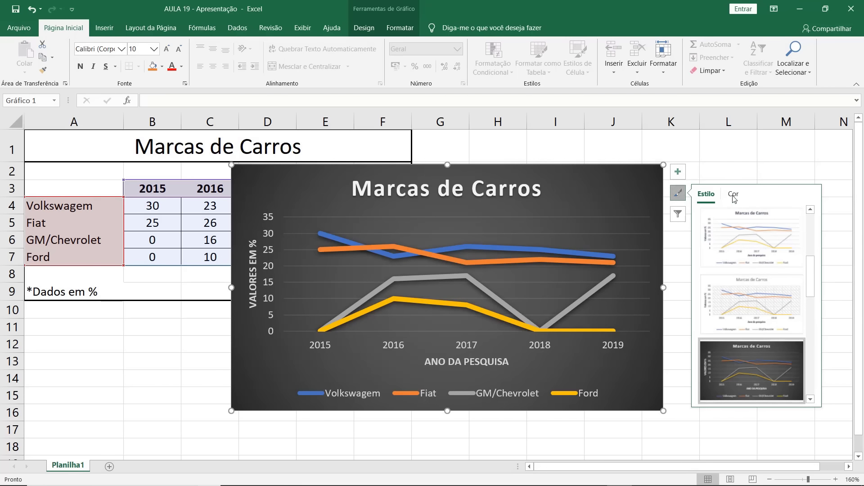
click(681, 216)
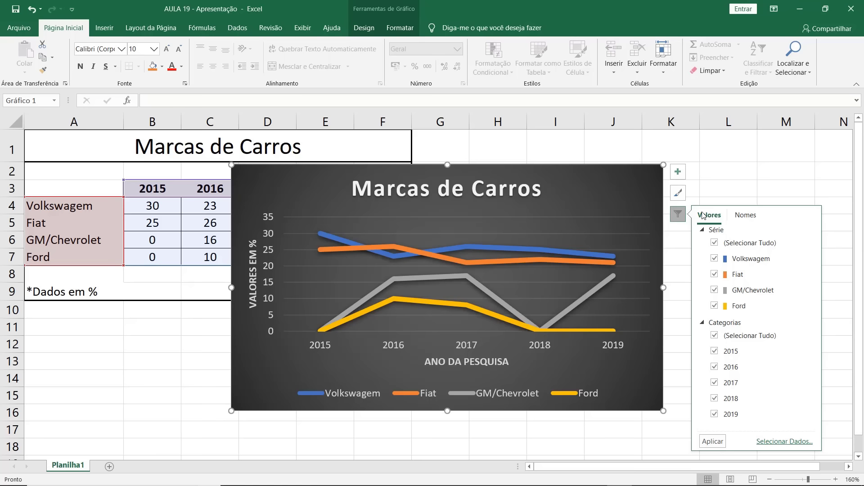
click(751, 172)
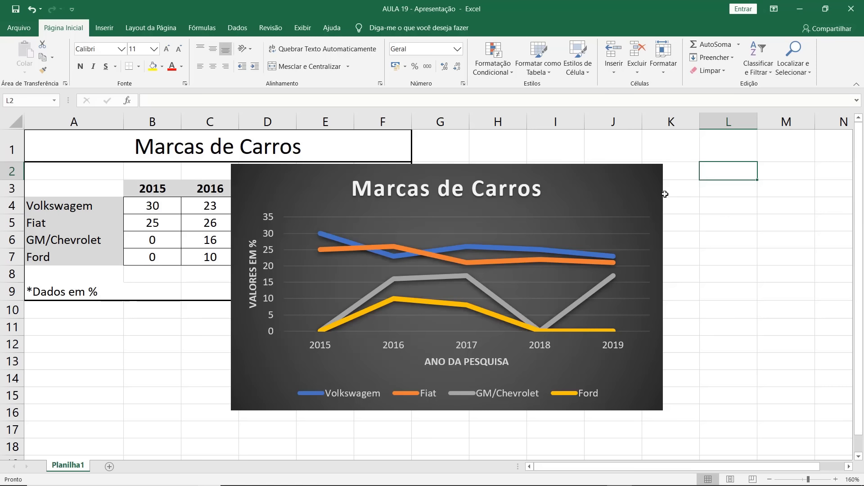
Preview how the Marcas de Carros chart prints on its own, and return to the worksheet.
click(584, 181)
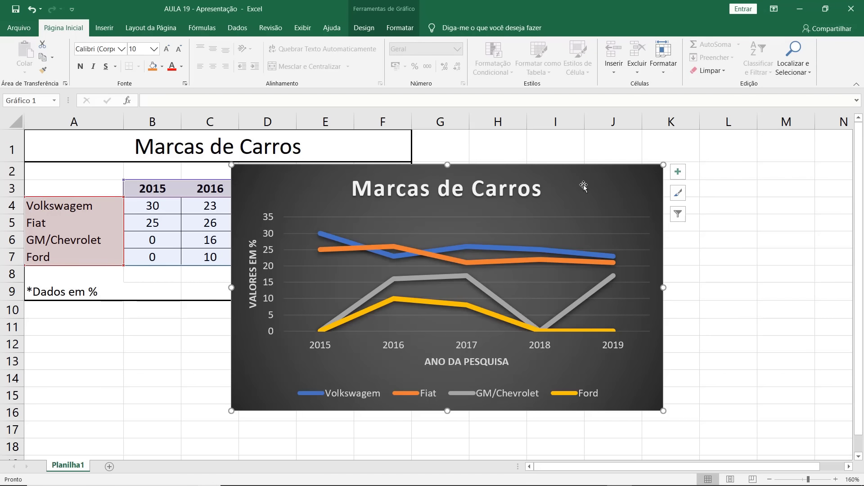
click(17, 30)
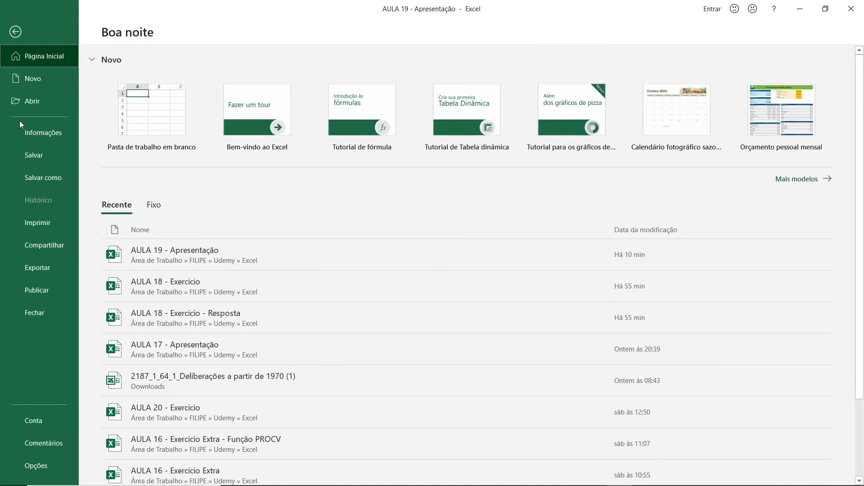
click(44, 222)
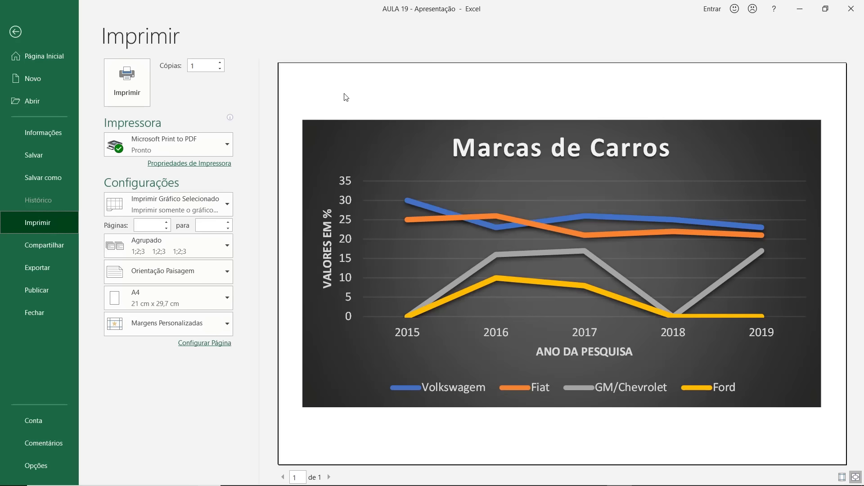
click(15, 32)
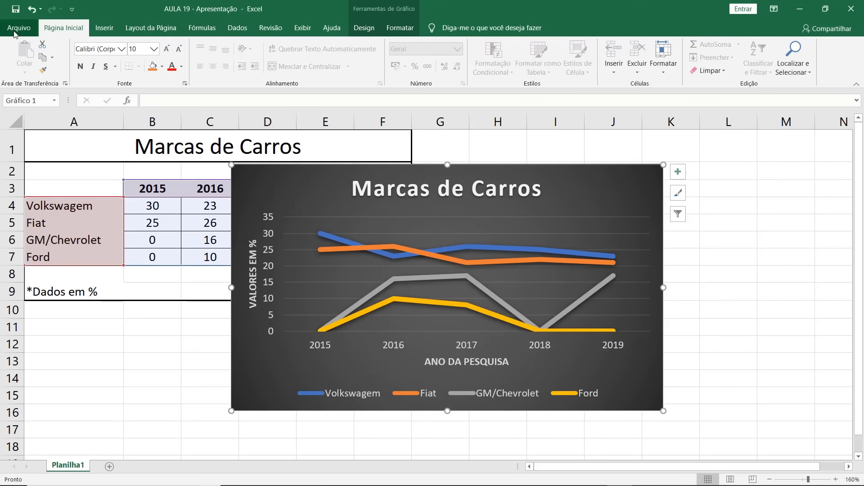
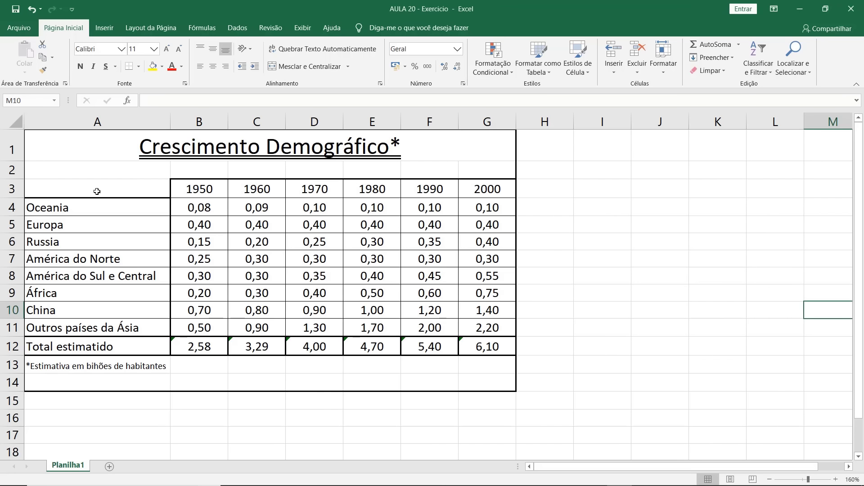
In the AULA 20 - Exercicio workbook, insert a 2D clustered column chart from the range A3:F11.
click(78, 189)
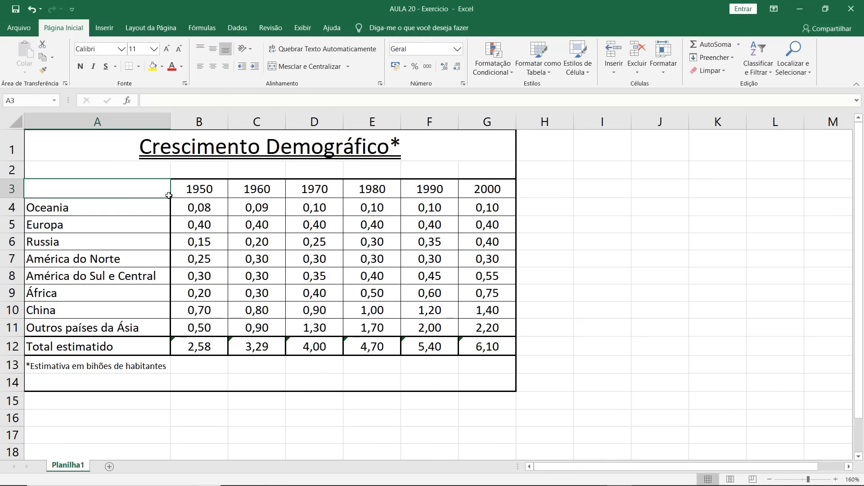
drag(169, 195, 452, 336)
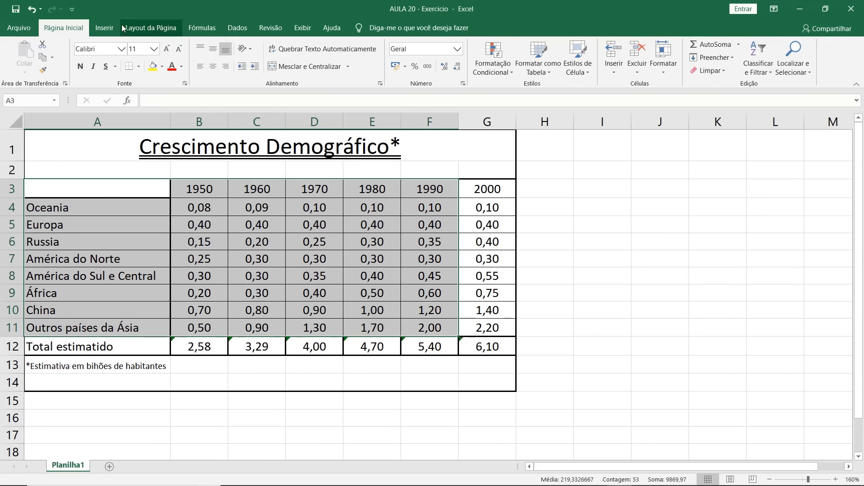
click(104, 27)
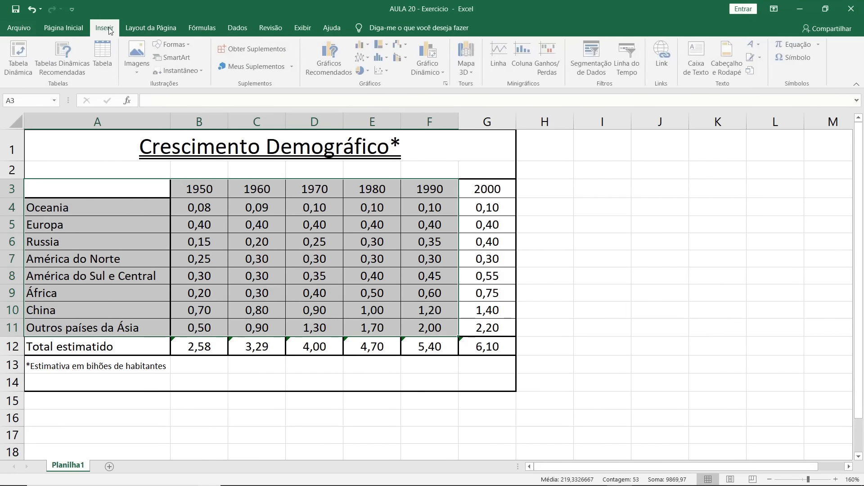
click(366, 46)
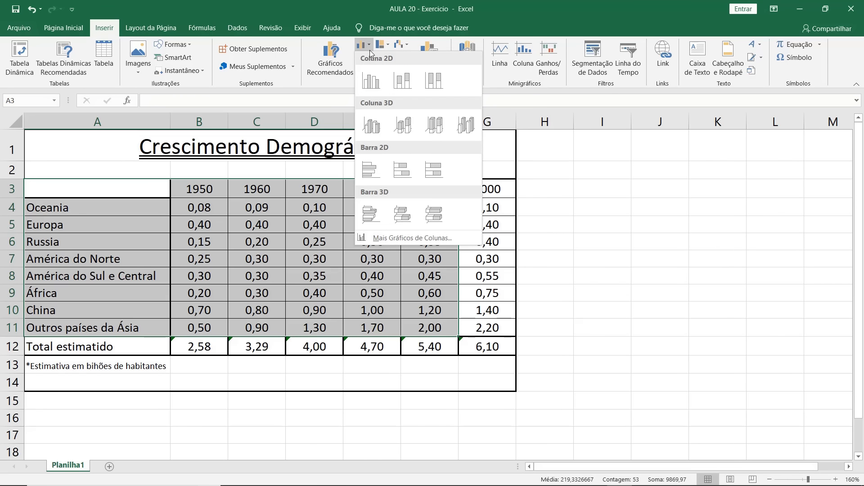
click(374, 86)
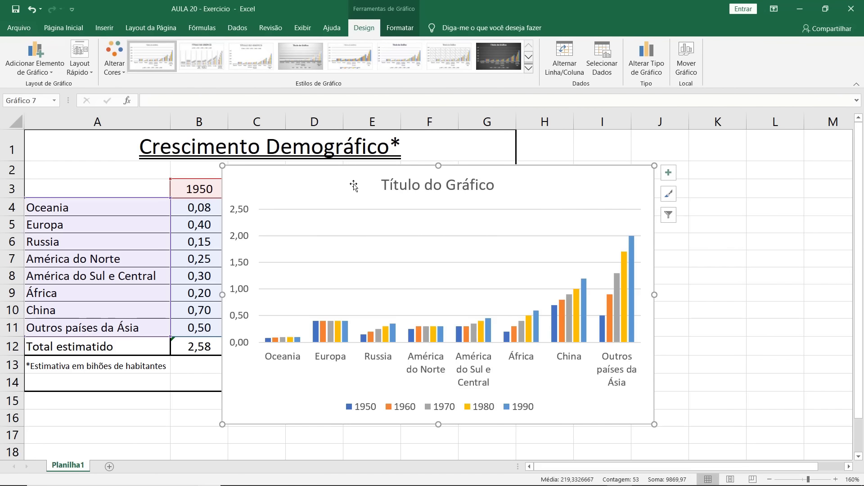
Replace the chart's placeholder title with "Crescimento Demográfico".
click(477, 184)
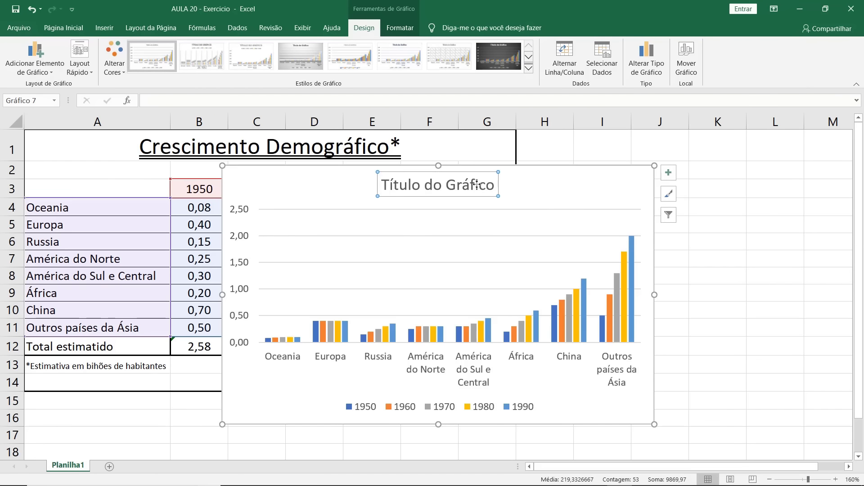
triple_click(497, 183)
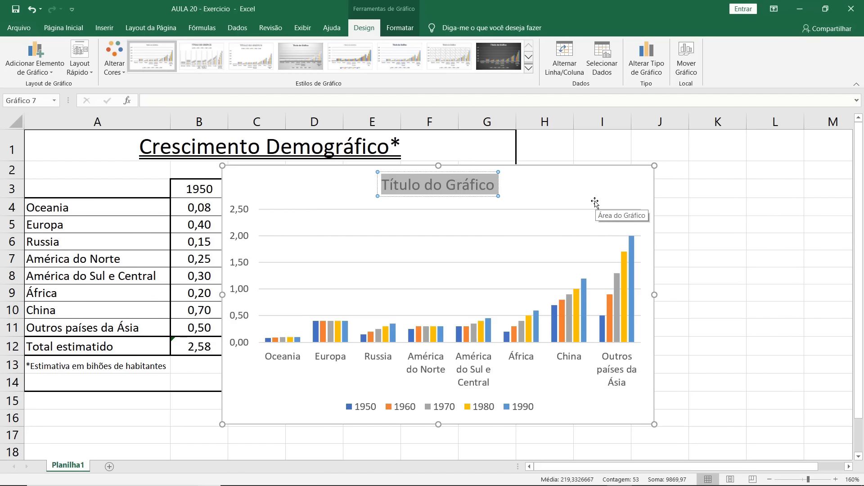
text(Cr)
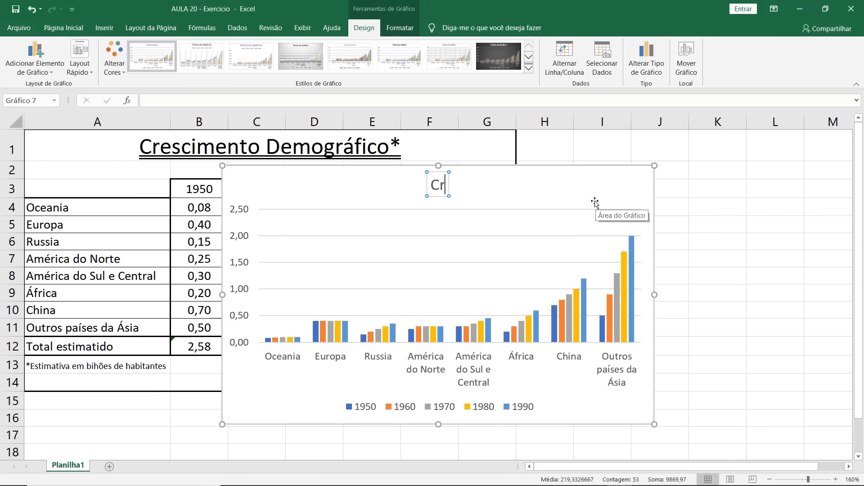
text(escimento )
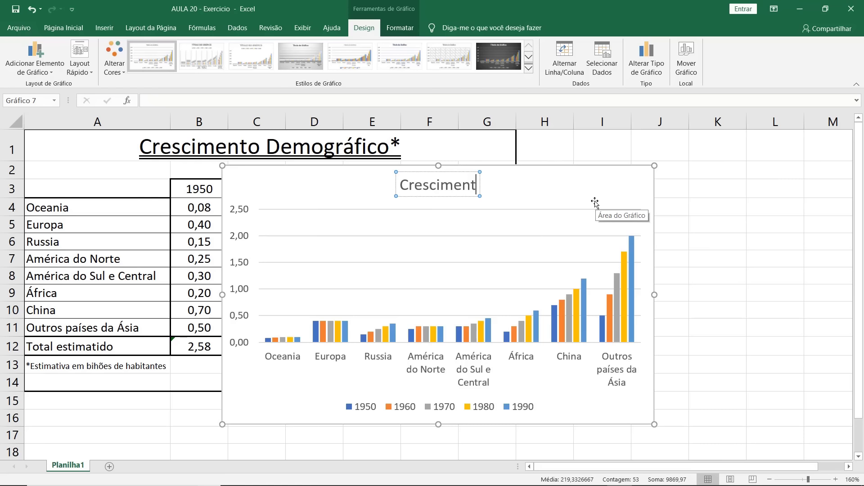
text(Demo)
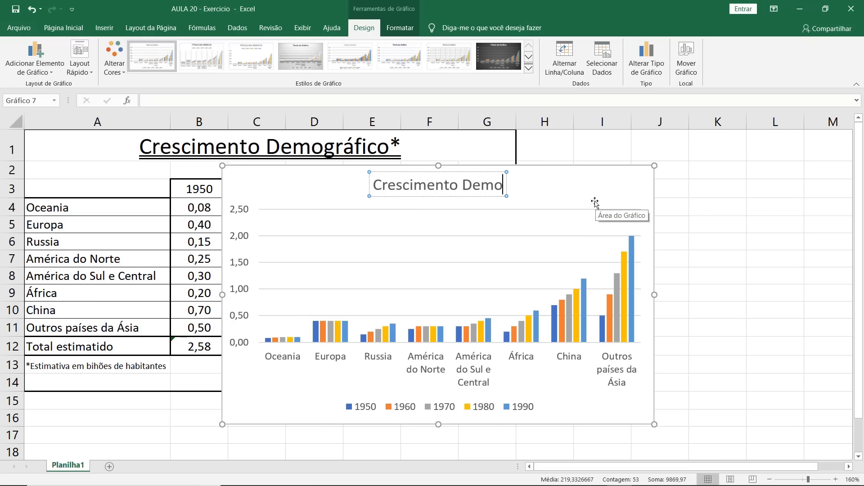
text(gr)
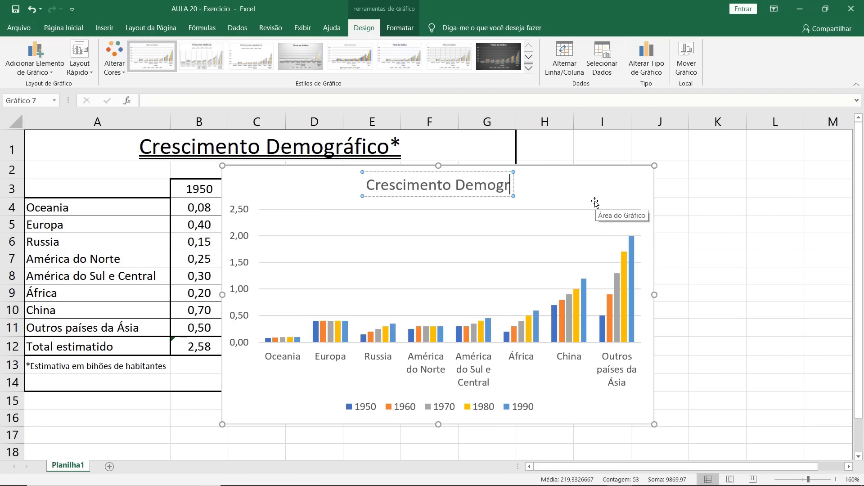
text(áfico)
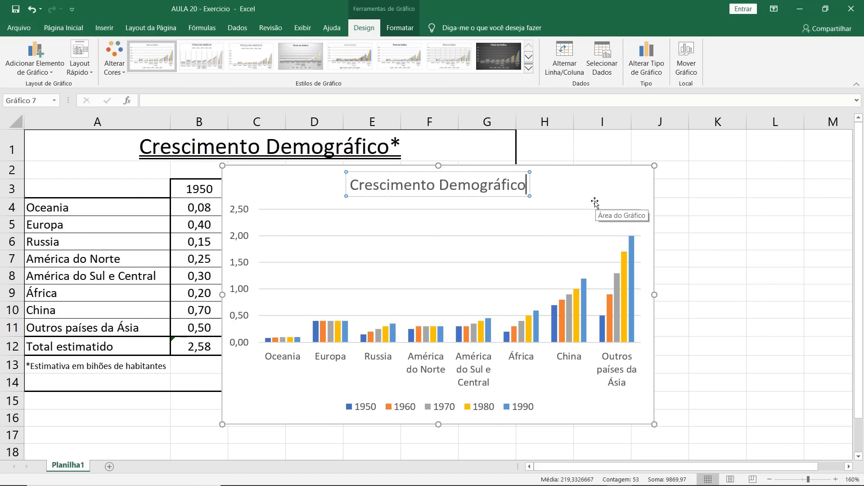
click(591, 192)
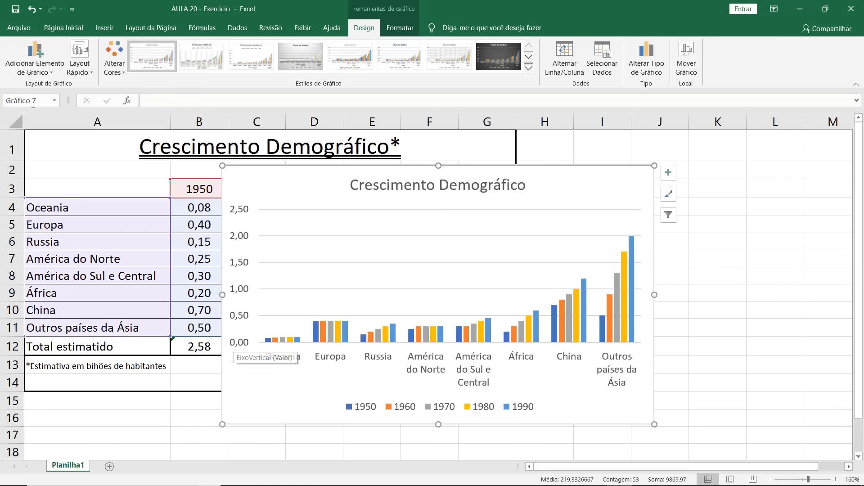
Add primary horizontal and primary vertical axis titles to the Crescimento Demográfico chart.
click(51, 73)
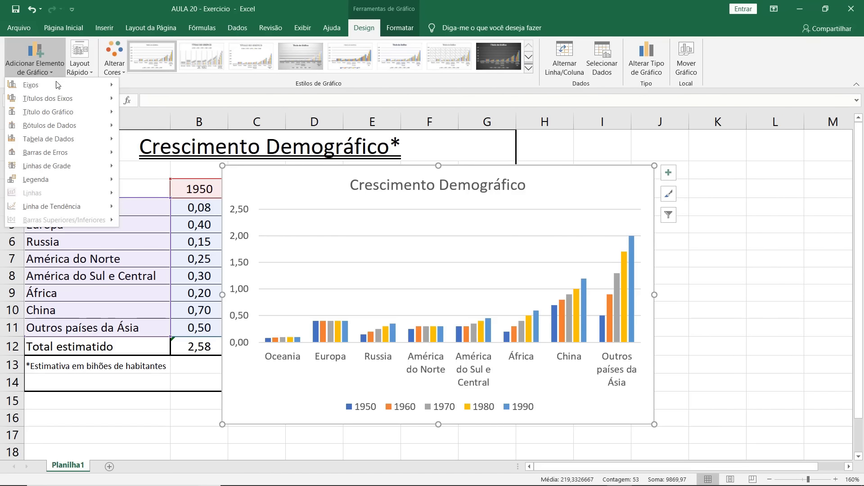
mouse_move(62, 99)
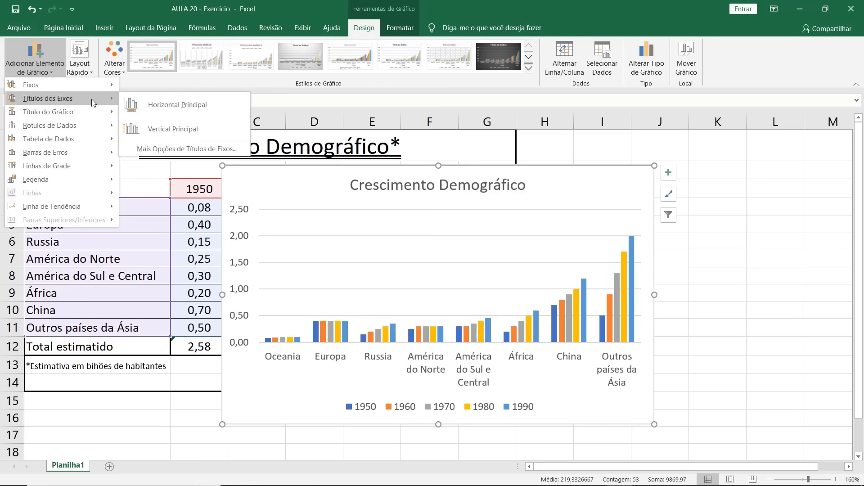
click(134, 107)
click(44, 66)
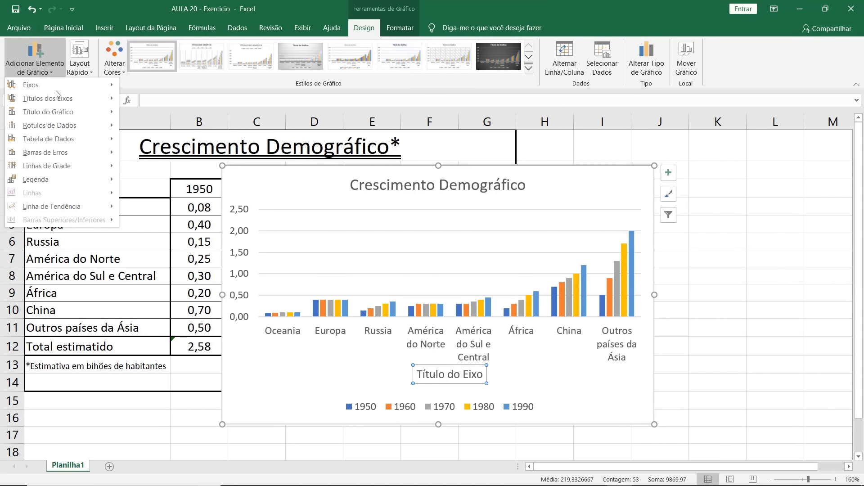
mouse_move(64, 100)
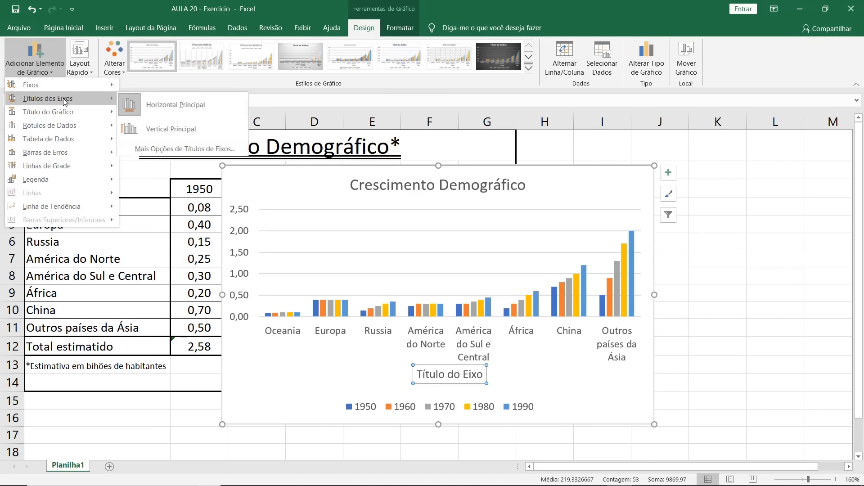
click(133, 131)
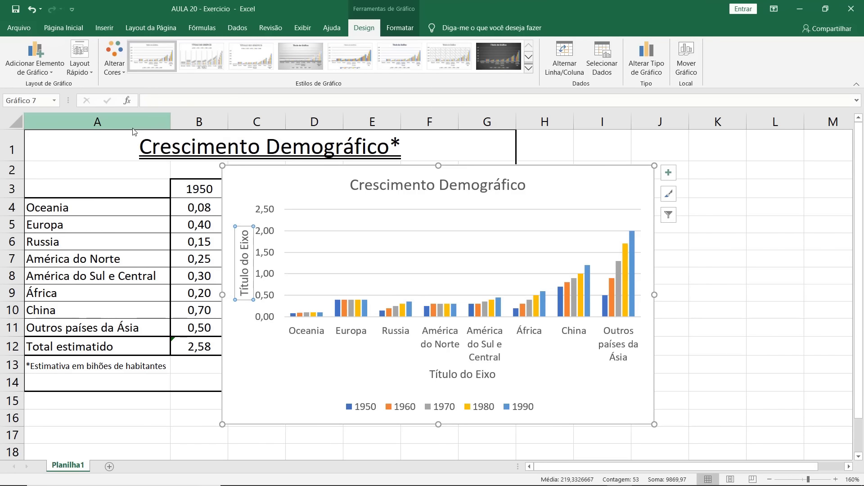
click(288, 350)
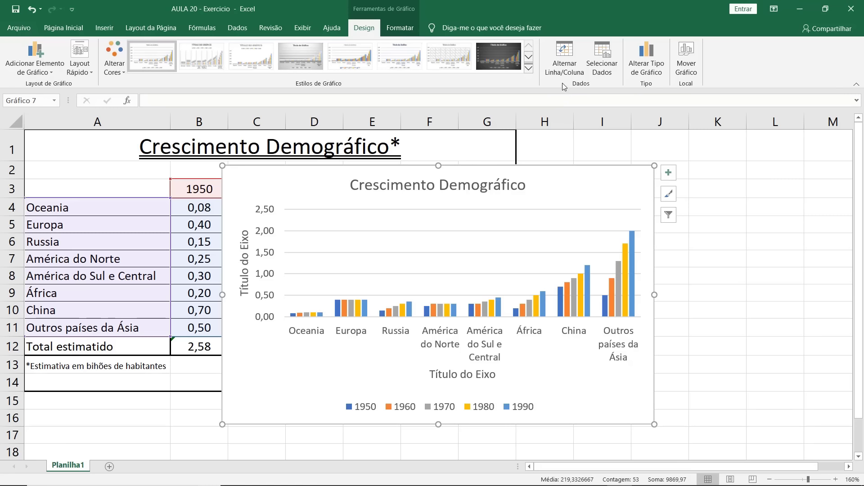
Switch the chart's rows and columns so the years form the categories, and title the vertical axis "Valores estimados".
click(569, 55)
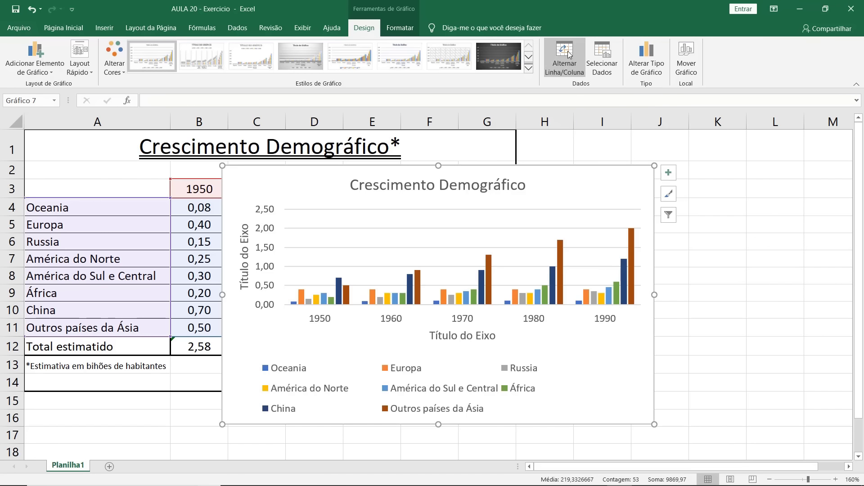
click(244, 264)
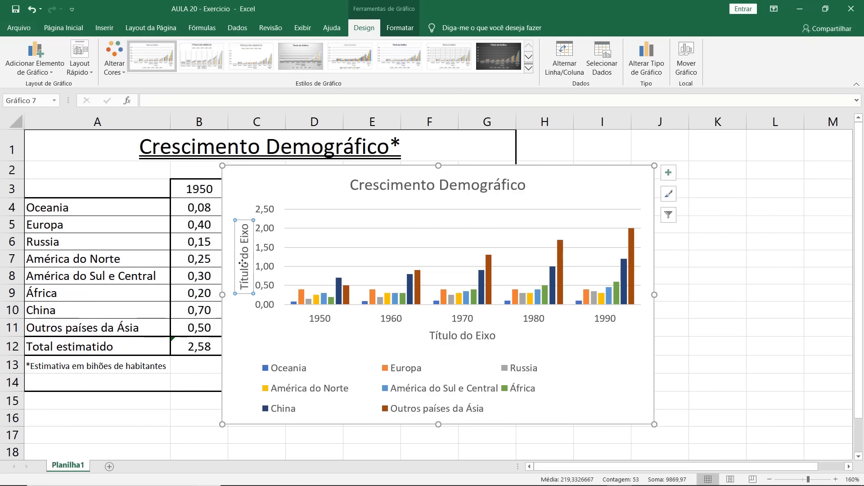
triple_click(244, 280)
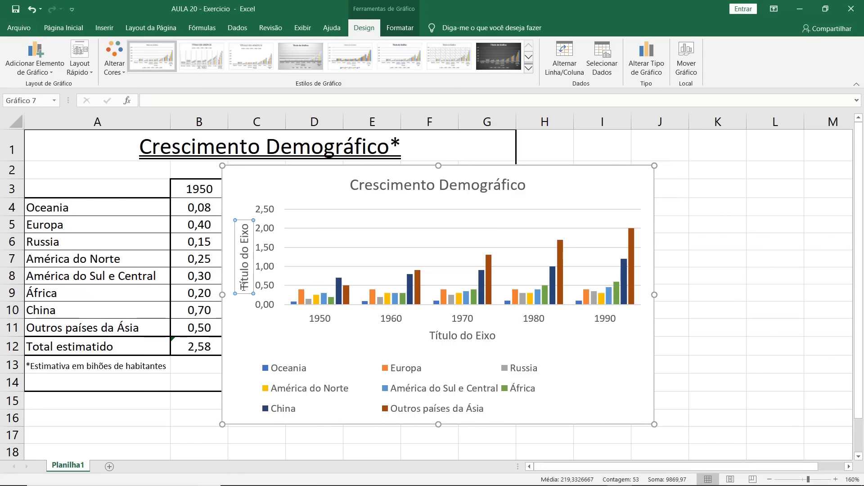
text(Valores)
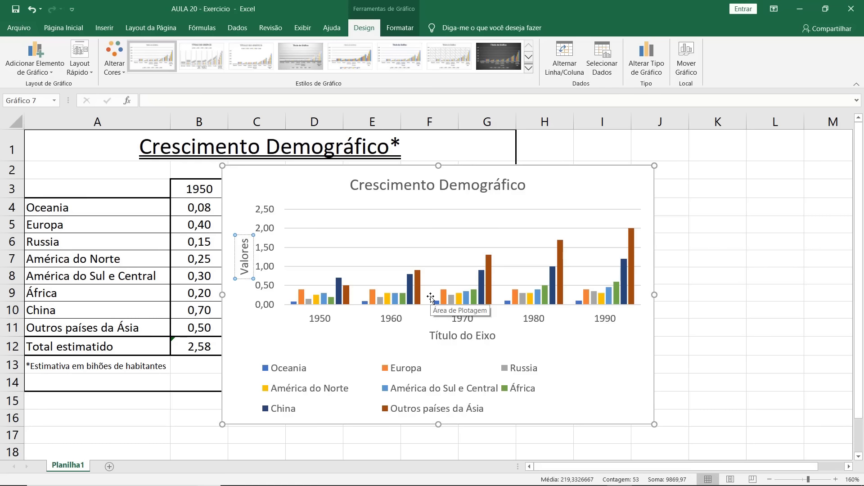
text( estima)
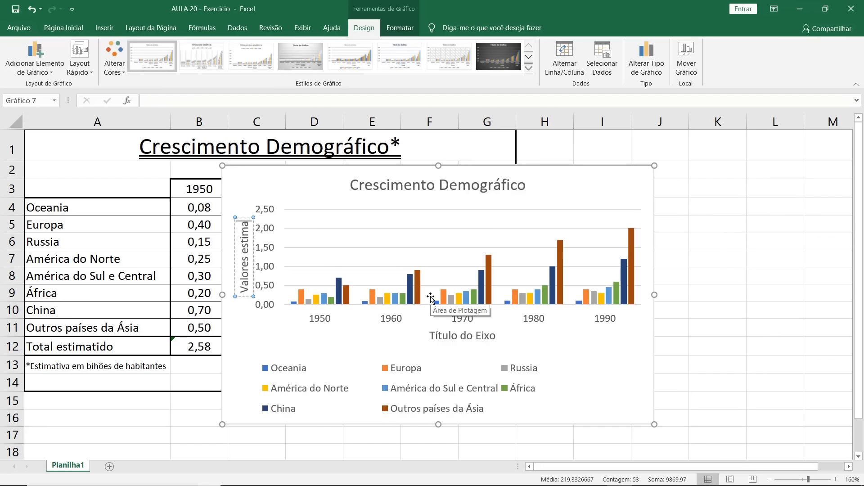
text(dos)
Replace the horizontal axis's placeholder title with "Décadas".
click(447, 335)
triple_click(447, 335)
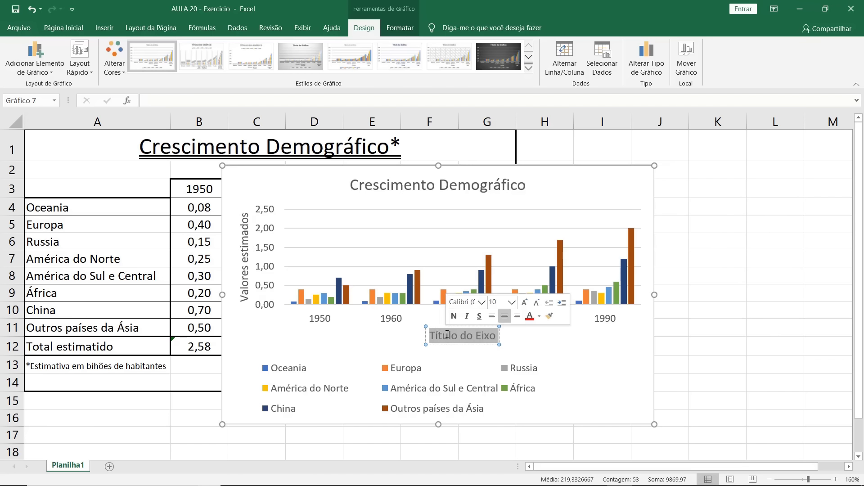
text(D)
text(écadas)
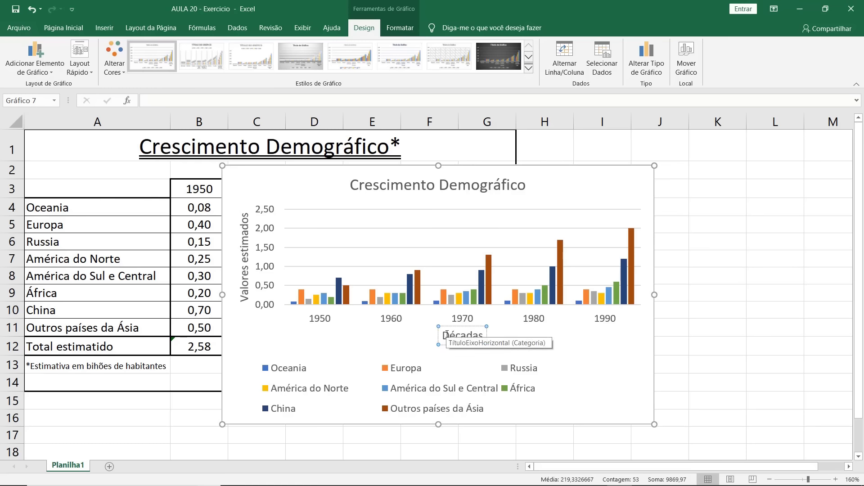
click(585, 353)
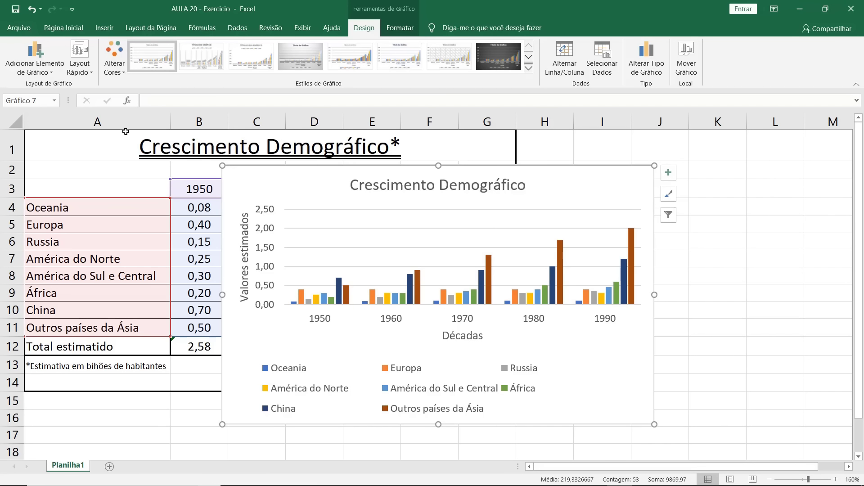
Place the chart legend to the right of the plot area.
click(53, 69)
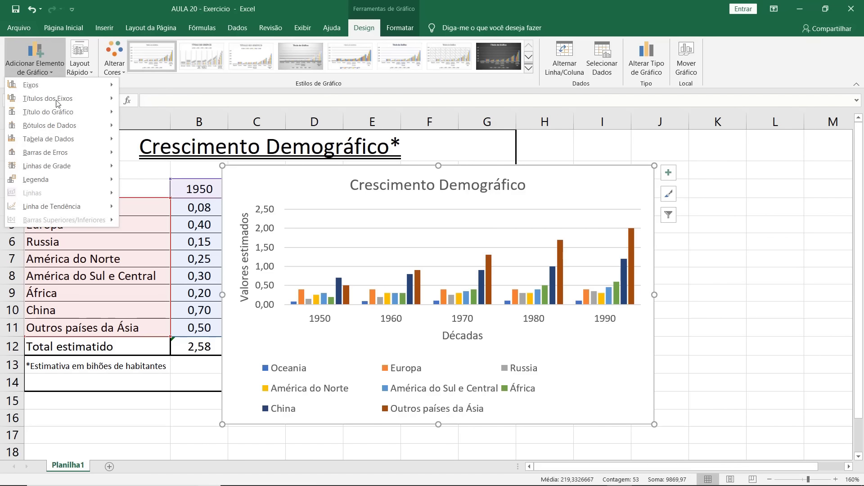
mouse_move(70, 181)
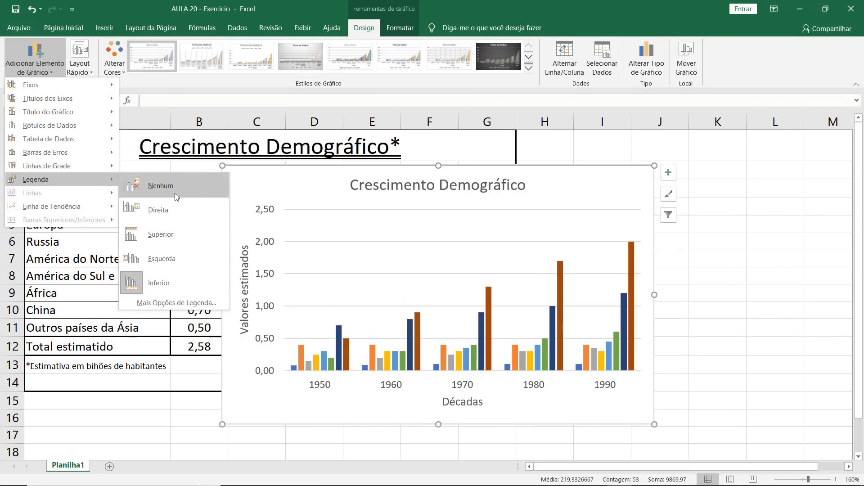
click(178, 209)
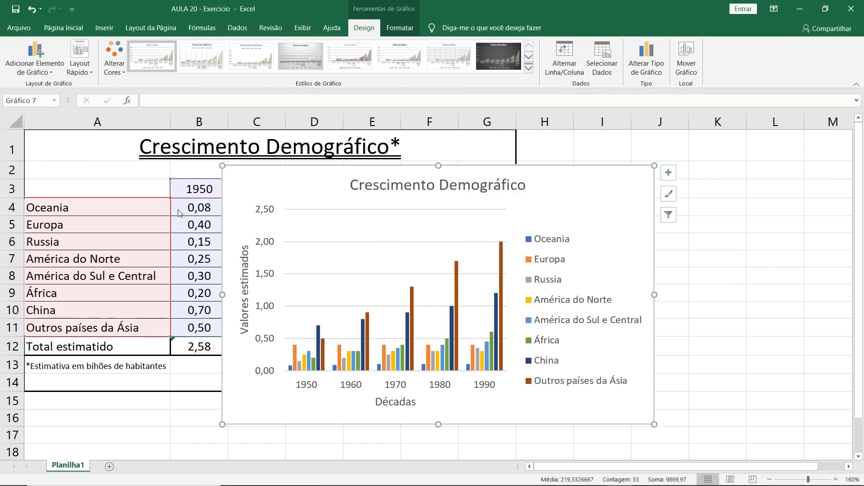
Set the font size of the chart legend's text to 5.
click(562, 261)
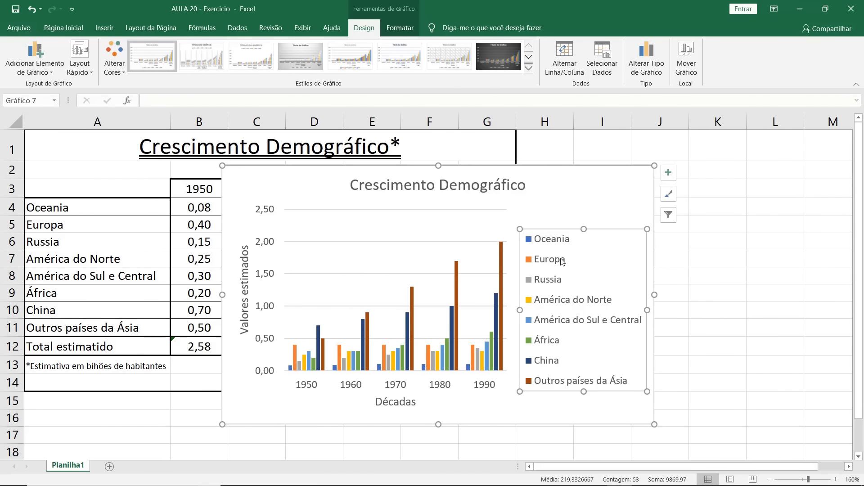
right_click(562, 261)
click(618, 293)
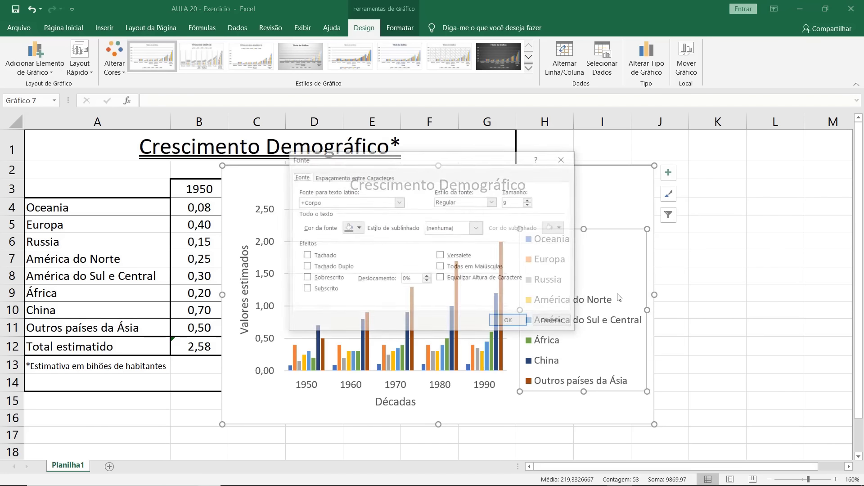
drag(445, 163, 512, 14)
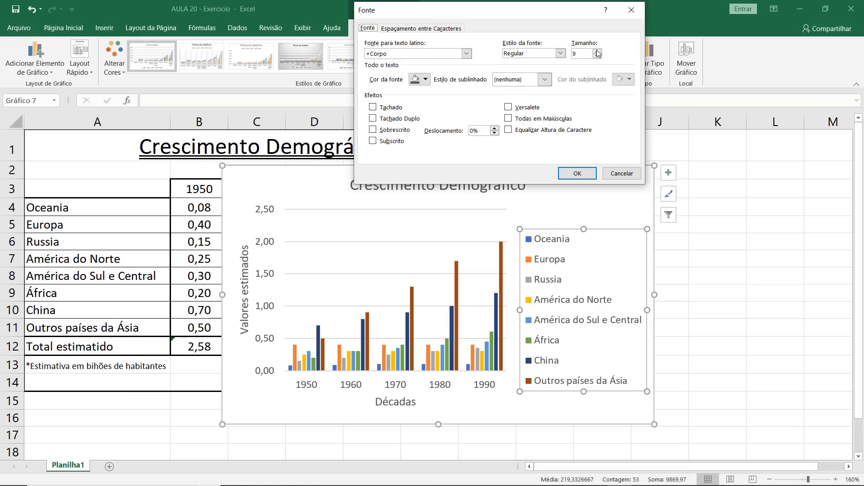
double_click(583, 54)
text(5)
click(579, 173)
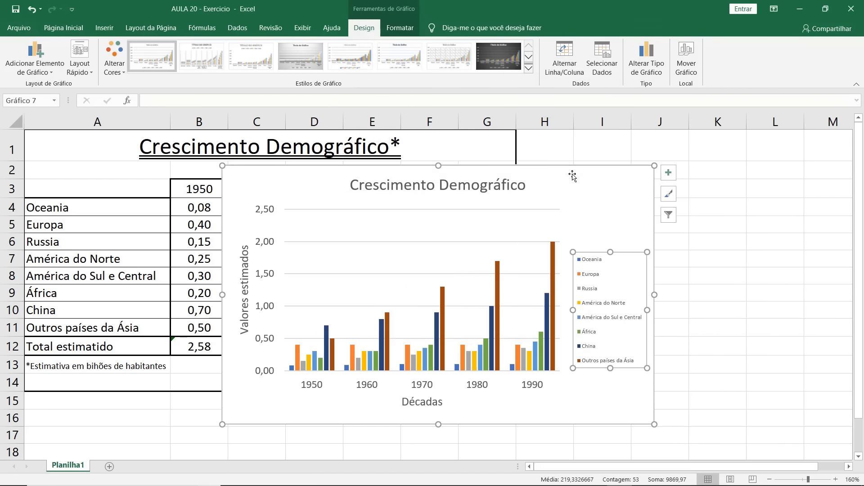
Give the chart legend a solid black border with a thinner line width.
double_click(621, 266)
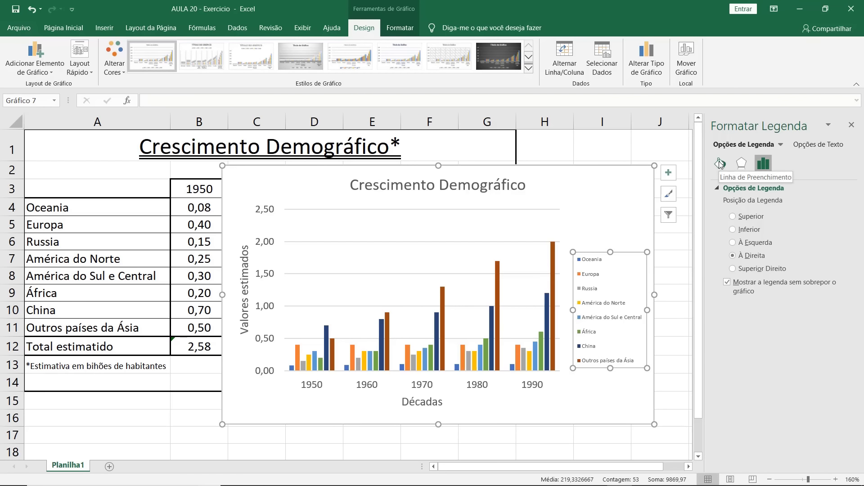
click(720, 163)
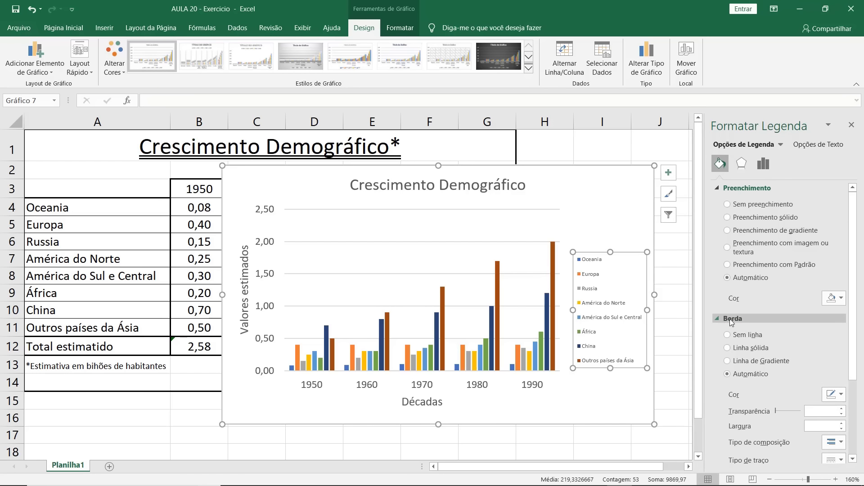
click(836, 395)
click(785, 309)
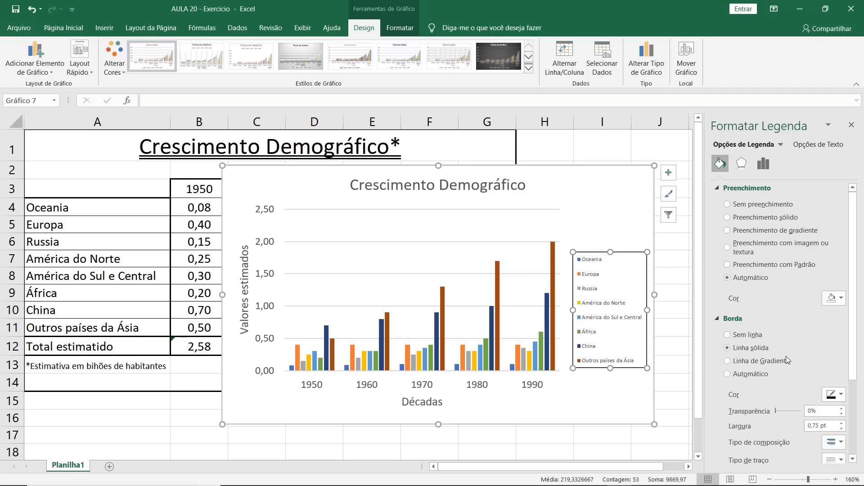
click(842, 429)
click(842, 429)
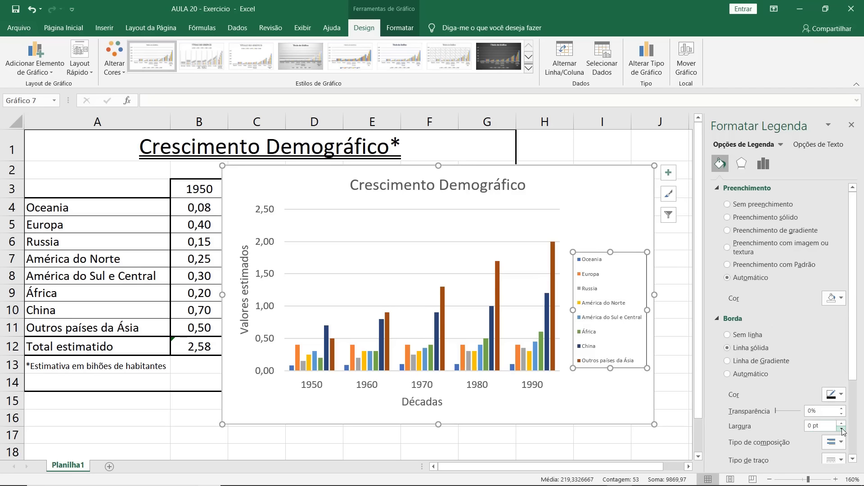
click(842, 423)
Move the whole chart slightly to the left and down on the worksheet.
click(611, 212)
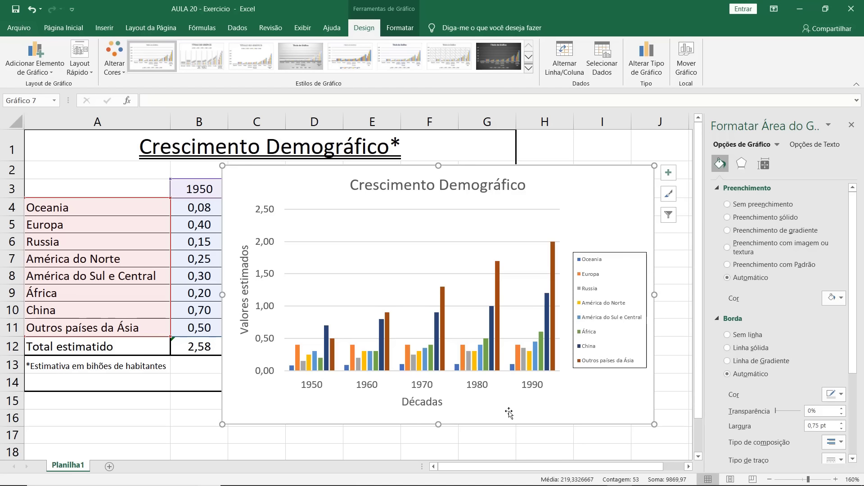
drag(550, 173, 537, 242)
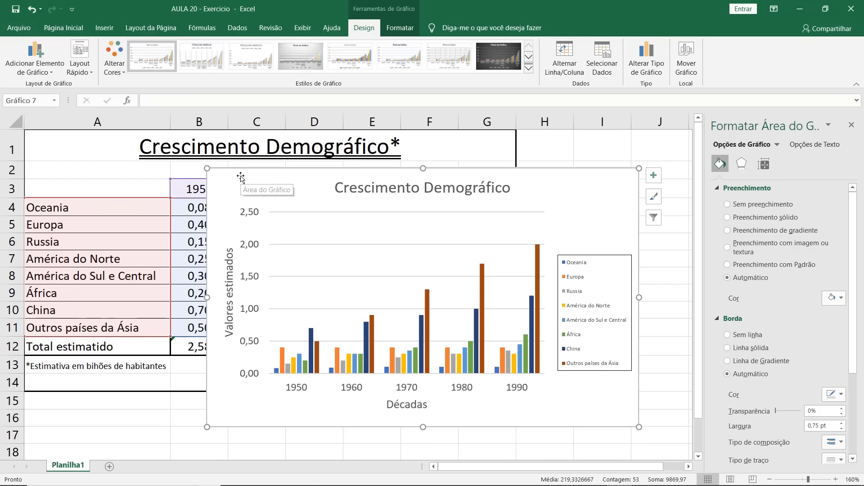
Extend the chart's source data range to cells A3:G11 of Planilha1 and place the chart back over the table's year columns.
drag(238, 176, 573, 175)
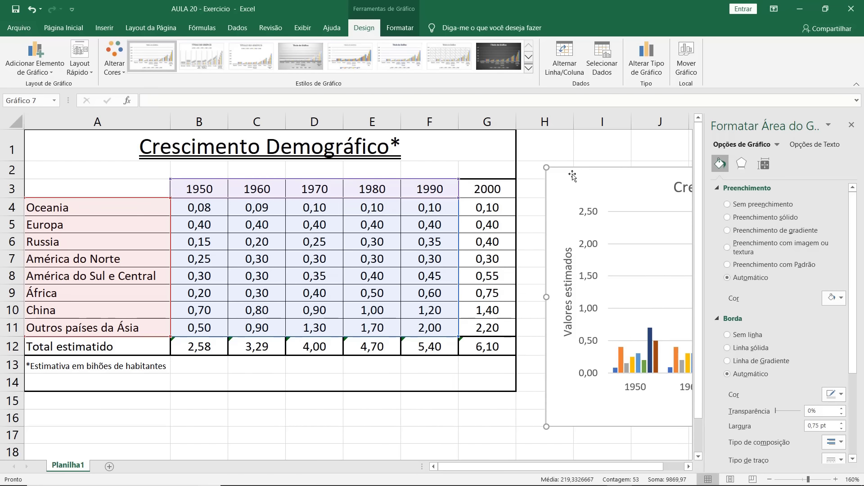
click(602, 66)
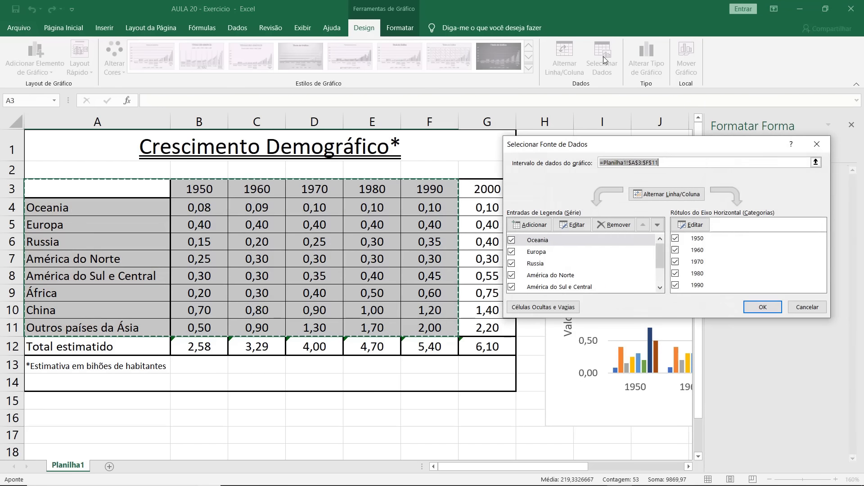
drag(610, 151, 633, 166)
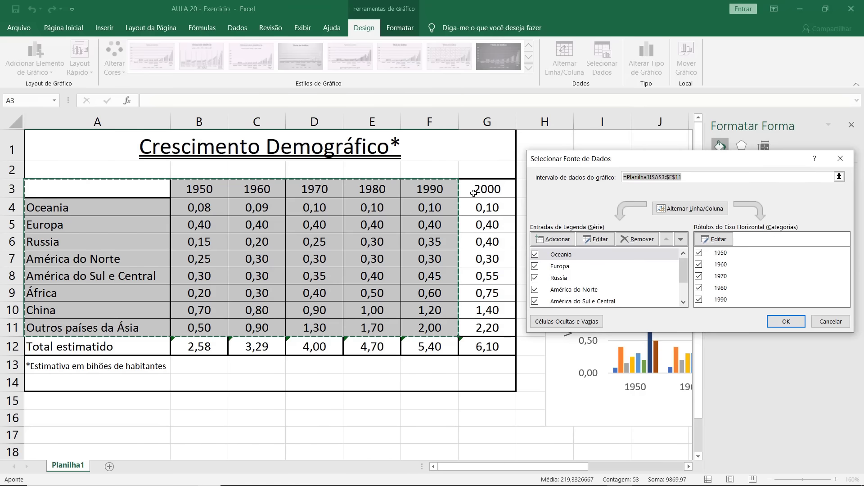
click(839, 177)
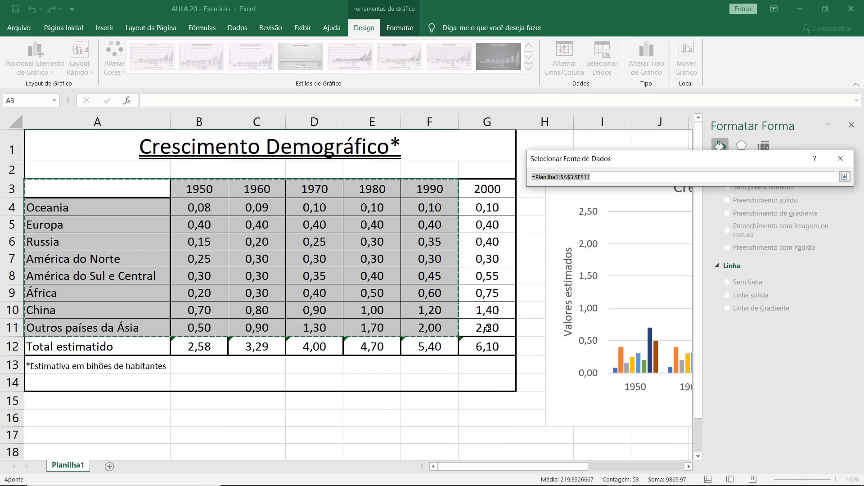
drag(488, 328, 105, 193)
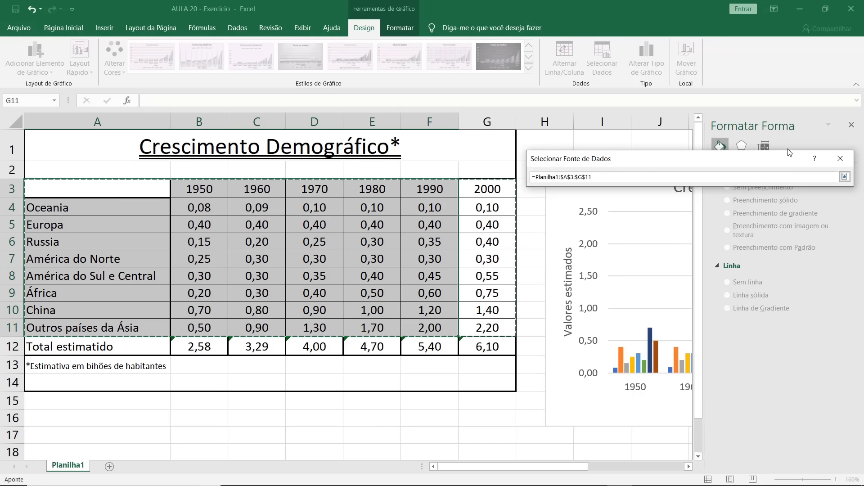
click(845, 176)
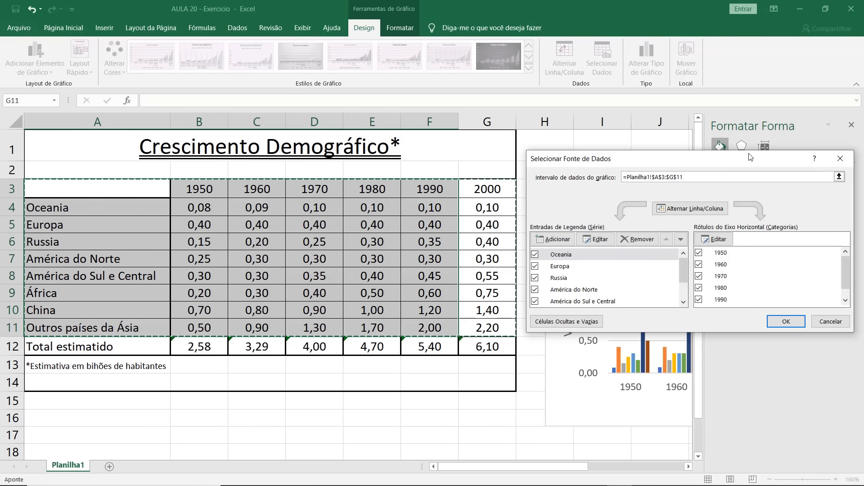
drag(749, 157, 401, 103)
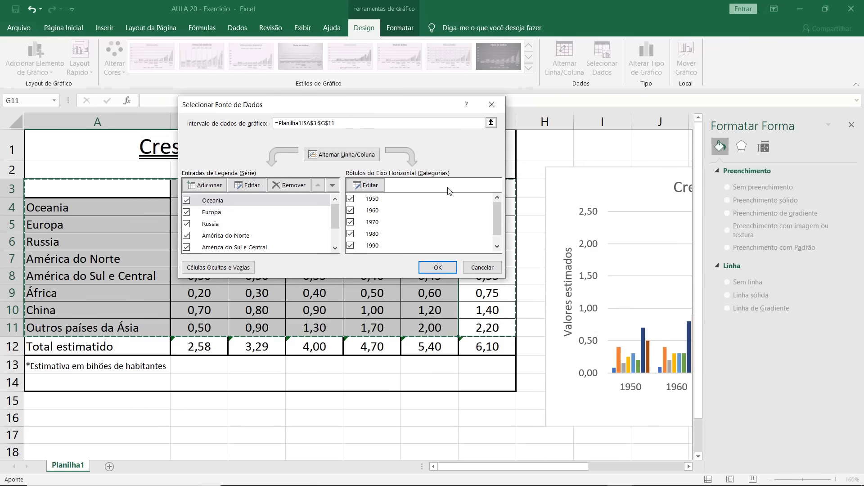
scroll(501, 209, down, 1)
click(434, 269)
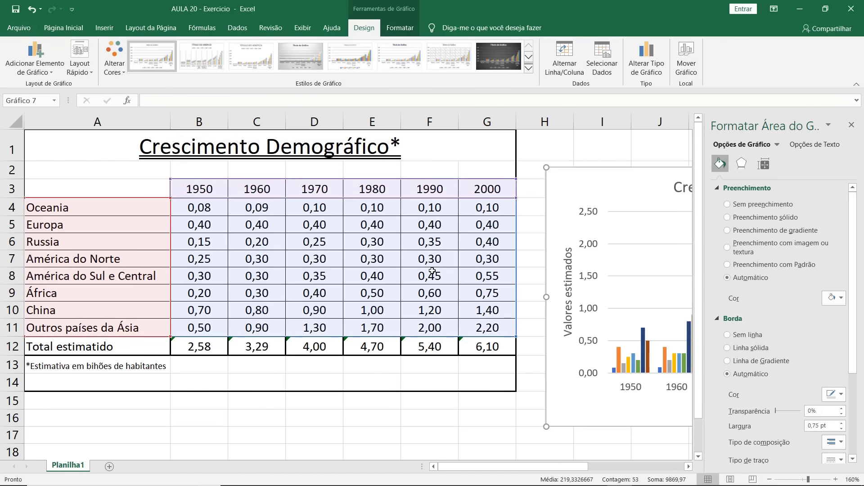
drag(595, 178, 252, 180)
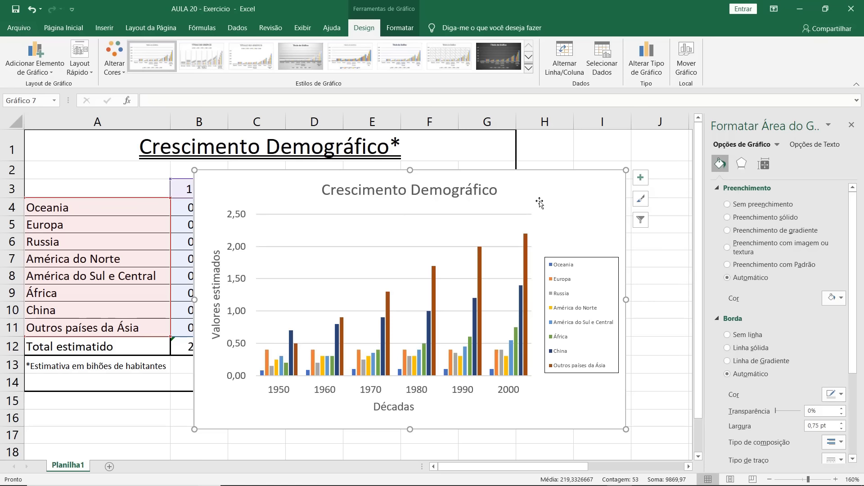
click(654, 146)
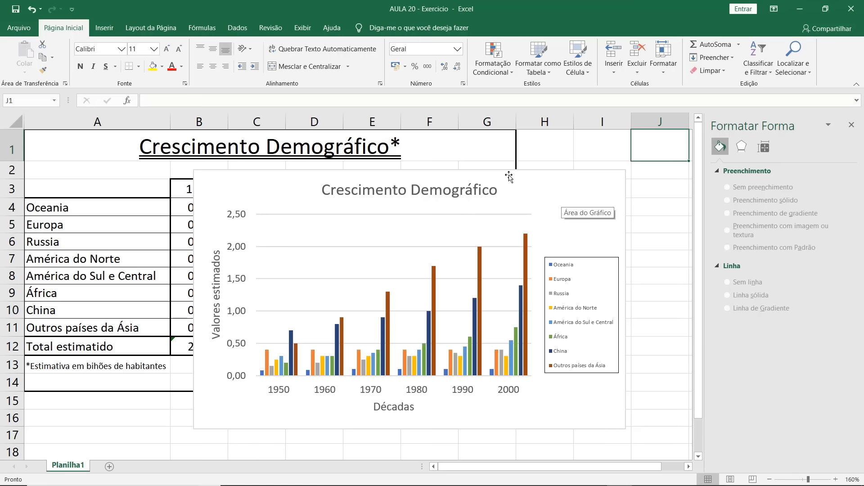
click(555, 191)
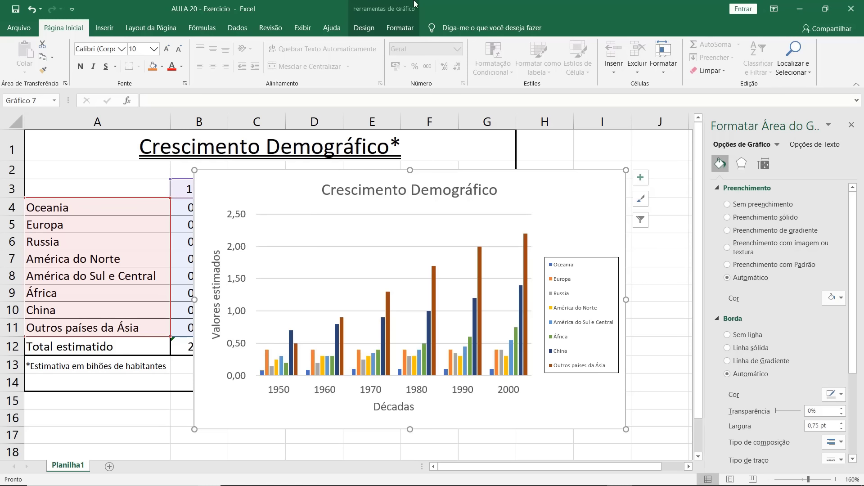
click(597, 141)
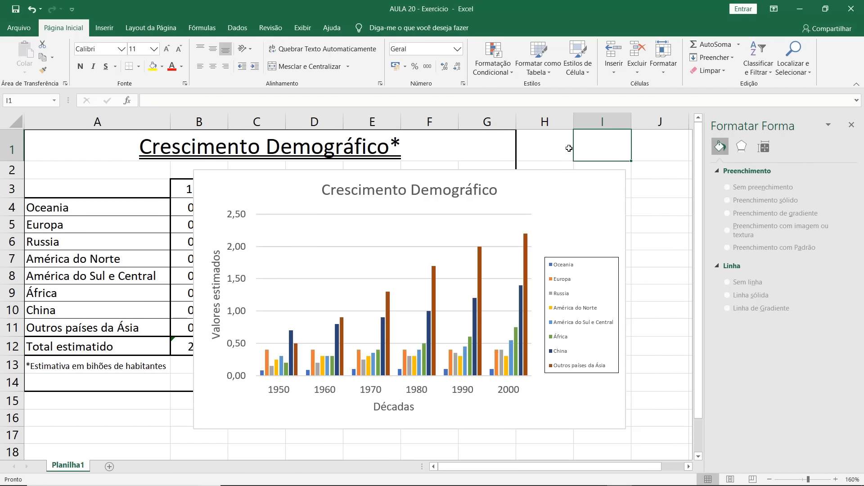
Change the Crescimento Demográfico chart's type to stacked area (Área Empilhada), keeping the decades along the horizontal axis.
click(559, 194)
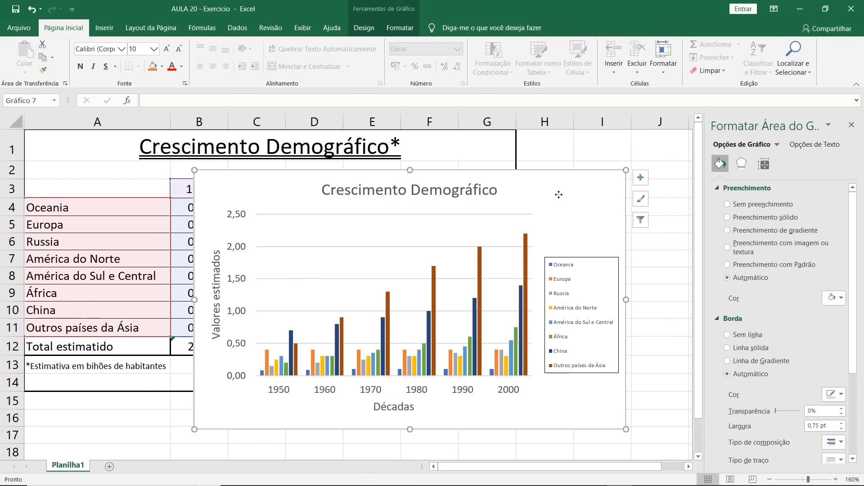
click(363, 27)
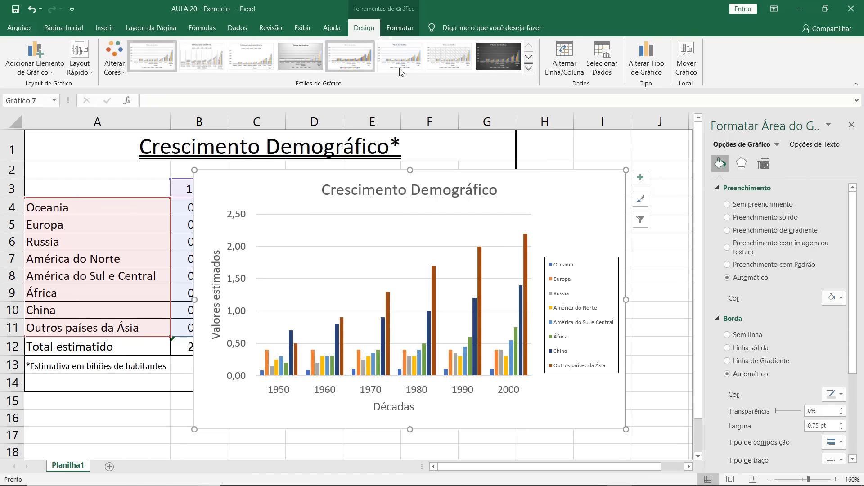
click(495, 67)
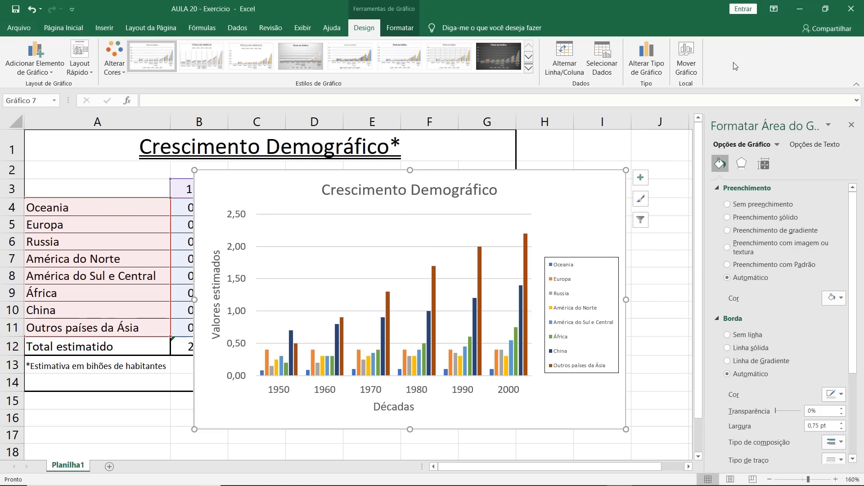
click(642, 58)
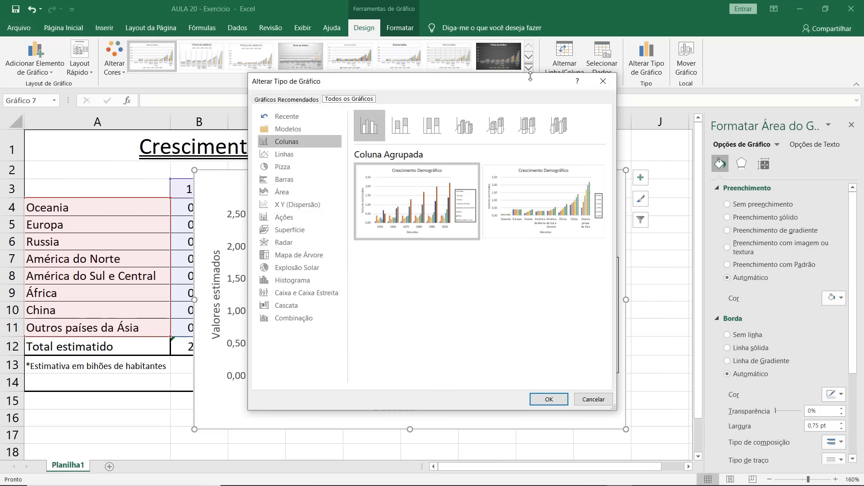
drag(494, 84, 279, 94)
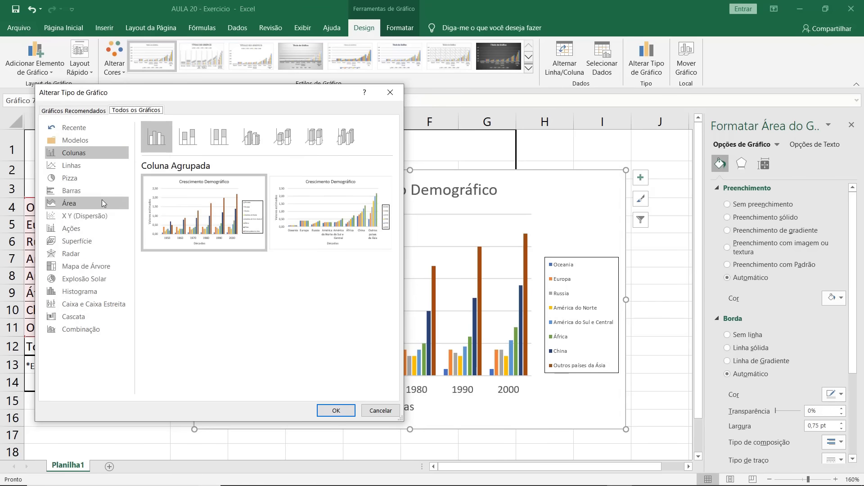
click(84, 203)
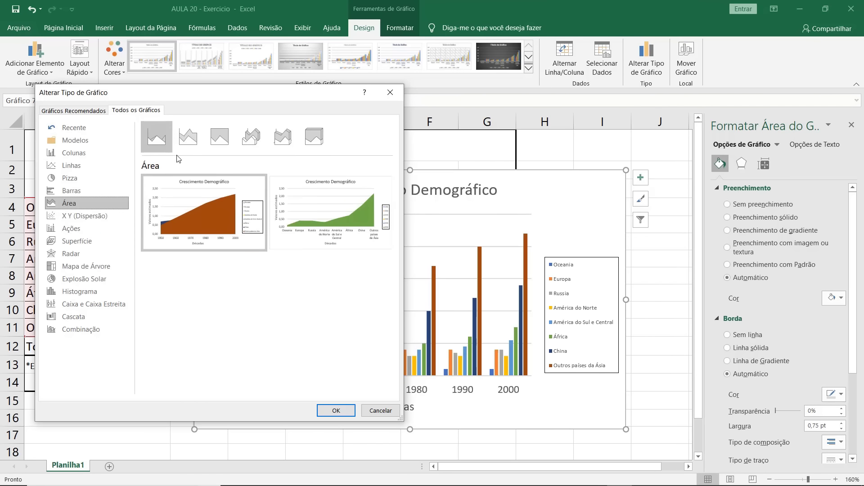
click(187, 140)
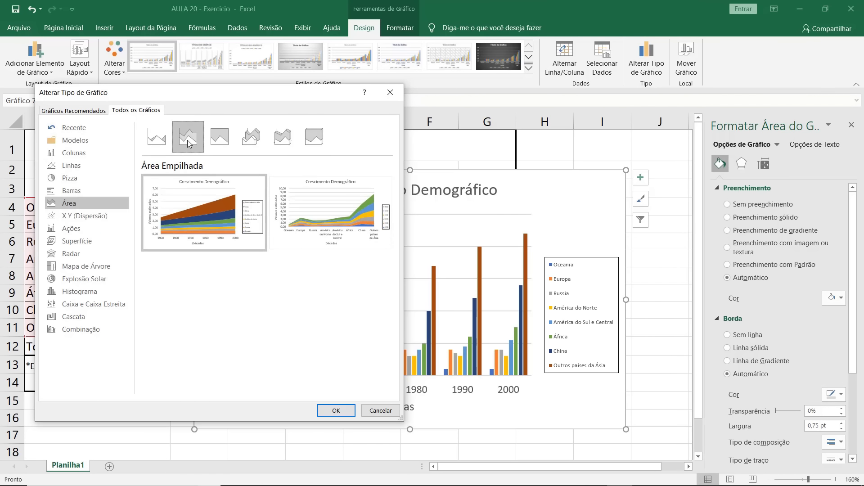
mouse_move(199, 193)
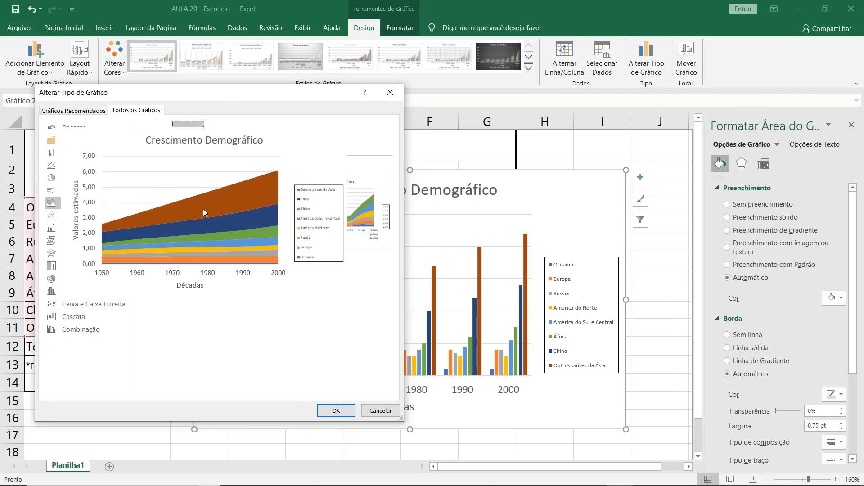
click(337, 412)
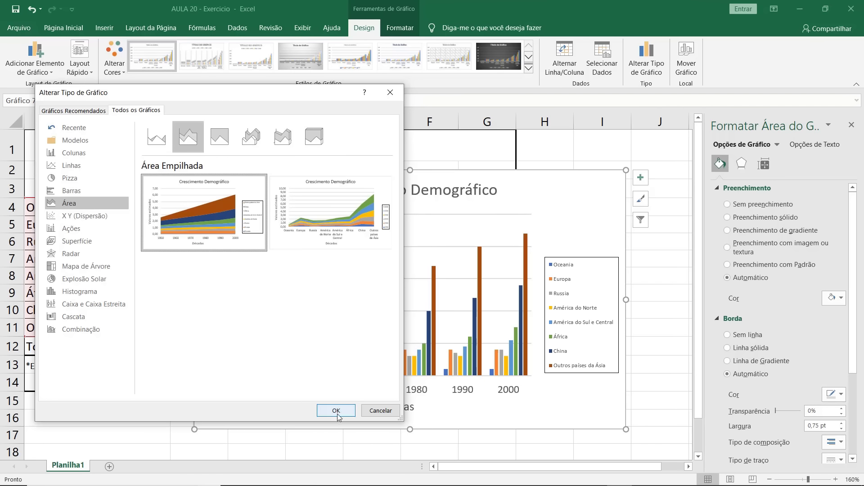
click(337, 411)
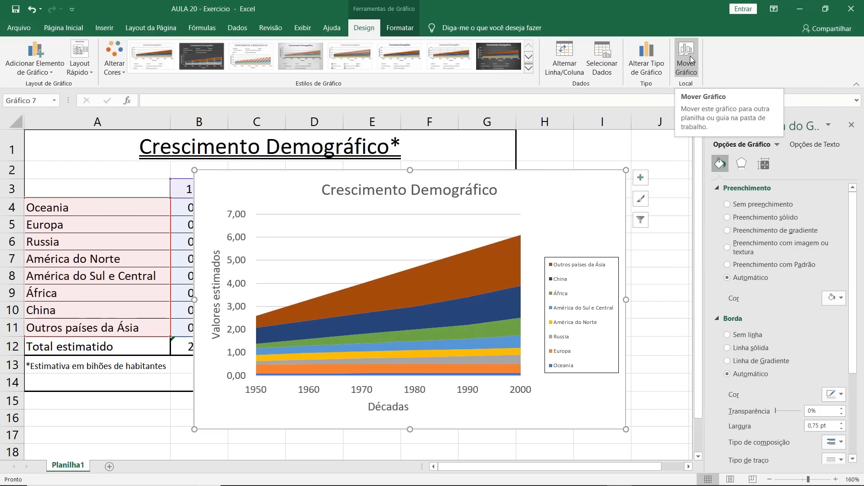
Move the stacked area chart from Planilha1 to a new chart sheet named Gráfico1.
click(613, 145)
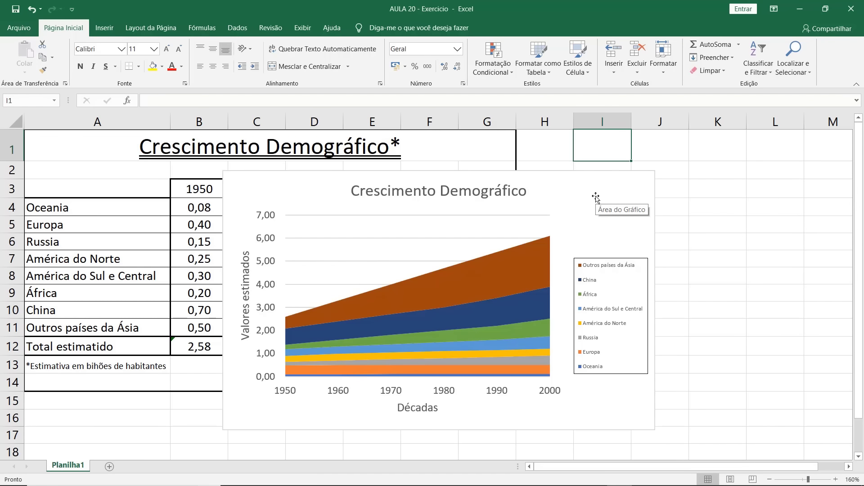
mouse_move(252, 185)
mouse_down()
mouse_move(489, 200)
mouse_move(551, 180)
mouse_move(563, 162)
mouse_move(561, 180)
mouse_move(585, 178)
mouse_move(263, 179)
mouse_up()
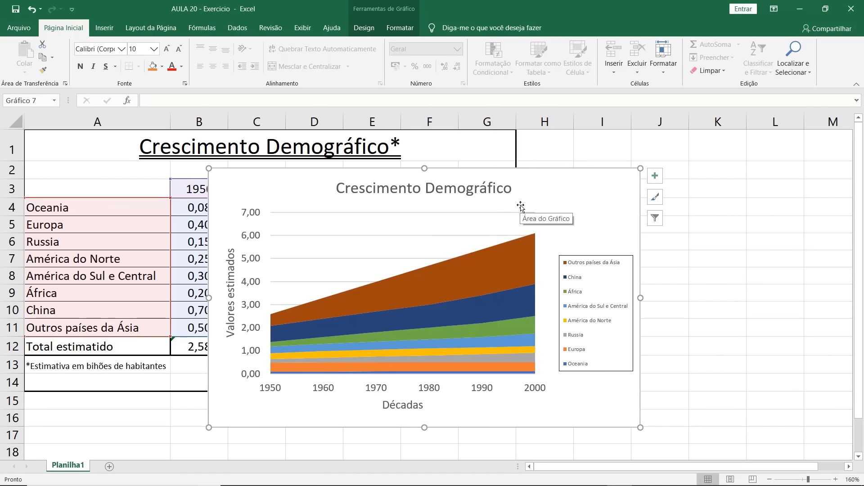
click(357, 26)
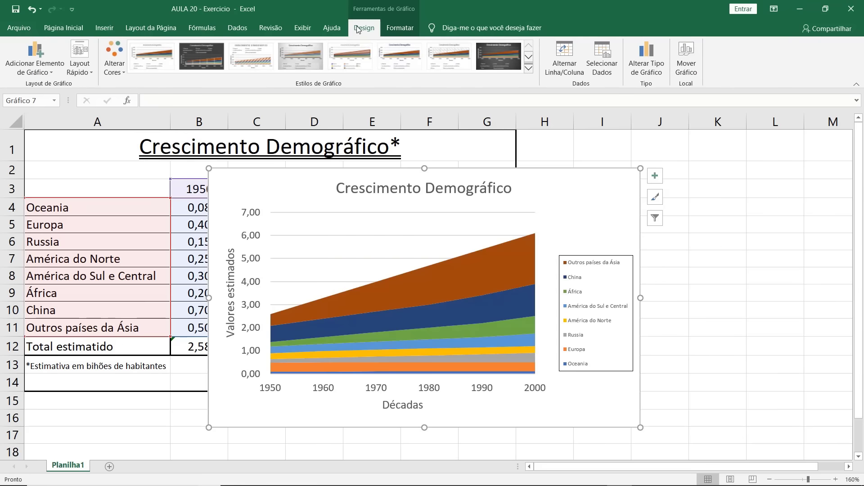
click(692, 58)
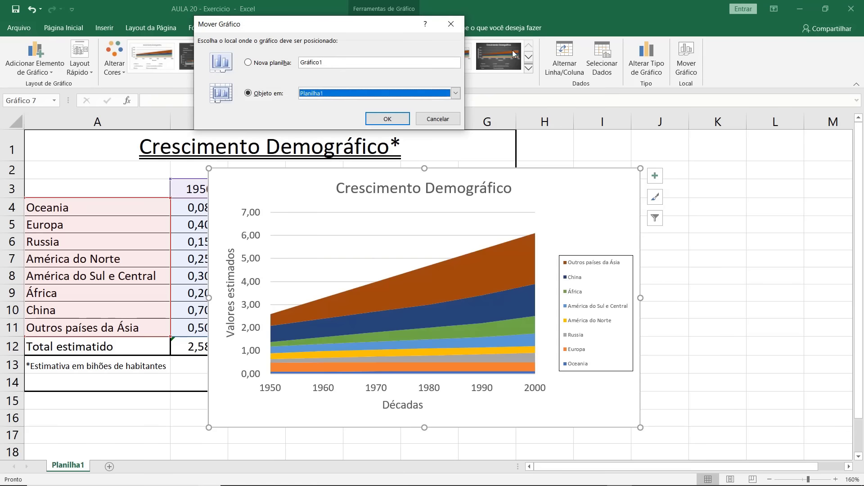
drag(347, 27, 697, 128)
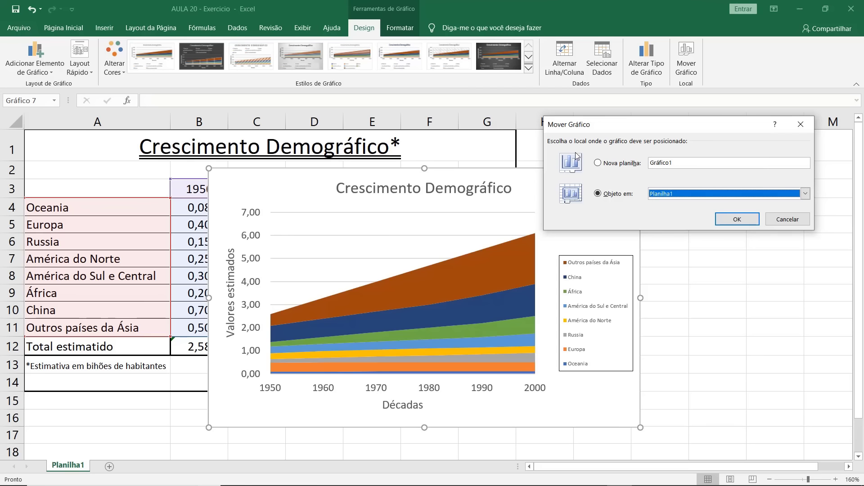
click(598, 162)
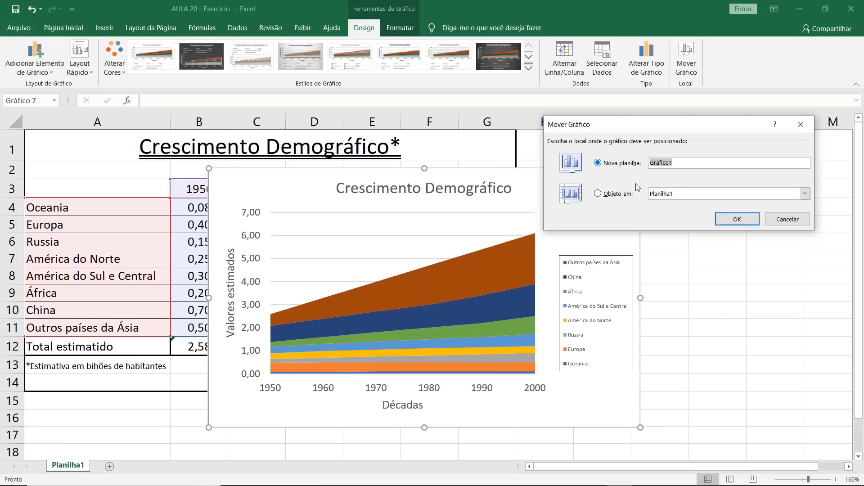
click(737, 219)
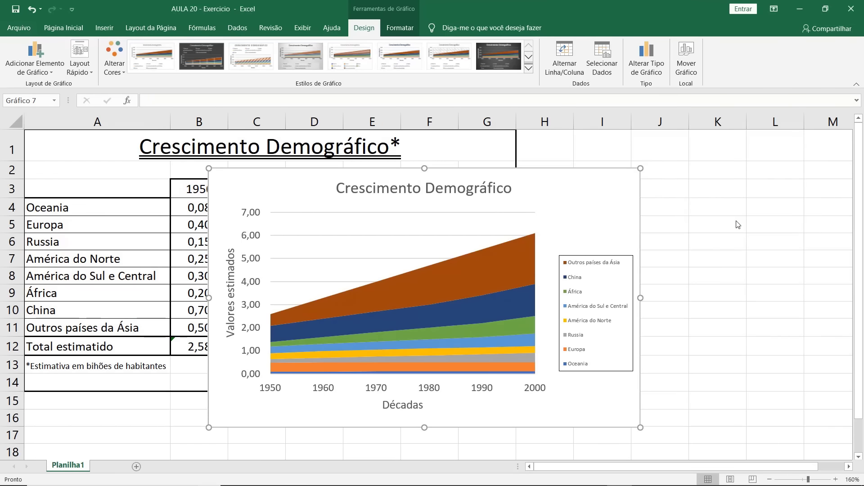